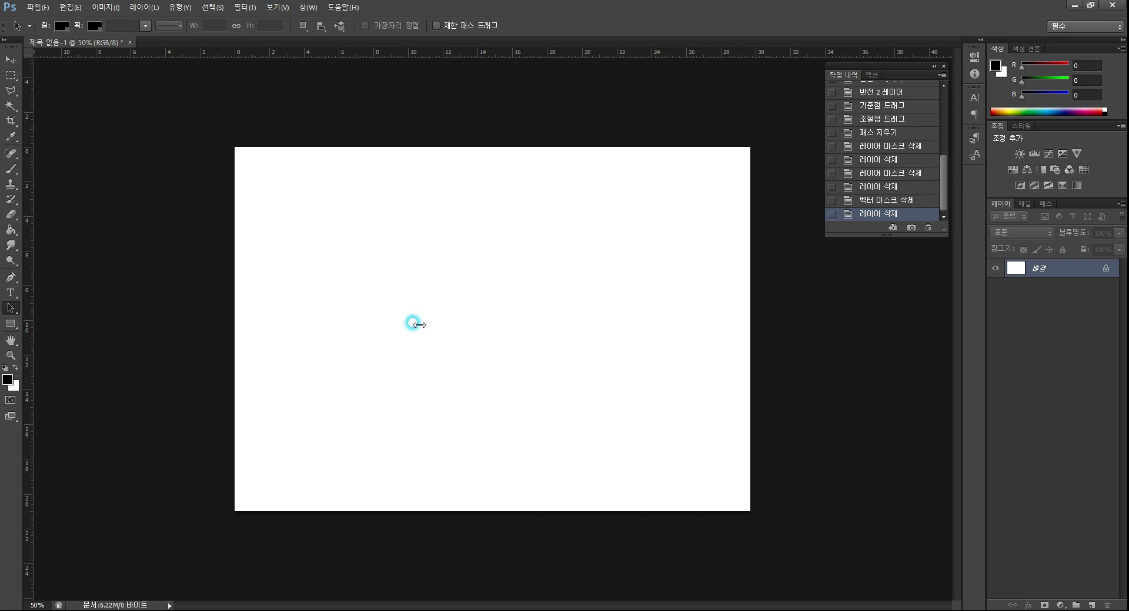
Place the car4 photo on the blank canvas as a new layer and activate the Magic Wand tool
key("ctrl+t")
double_click(588, 332)
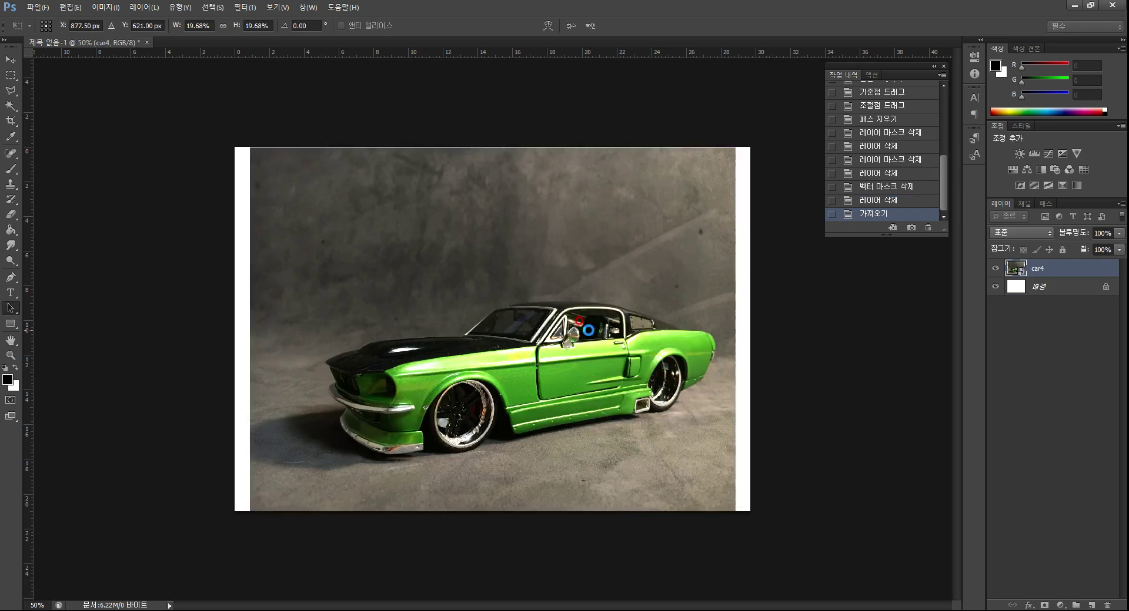
left_click(17, 60)
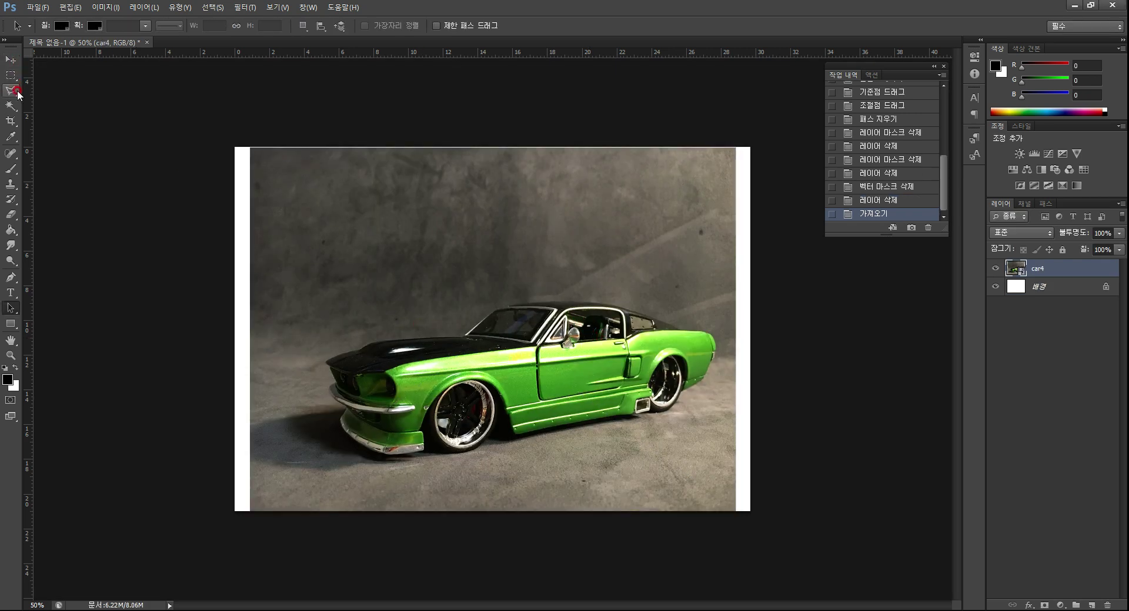
left_click(11, 108)
left_click(12, 108, "alt")
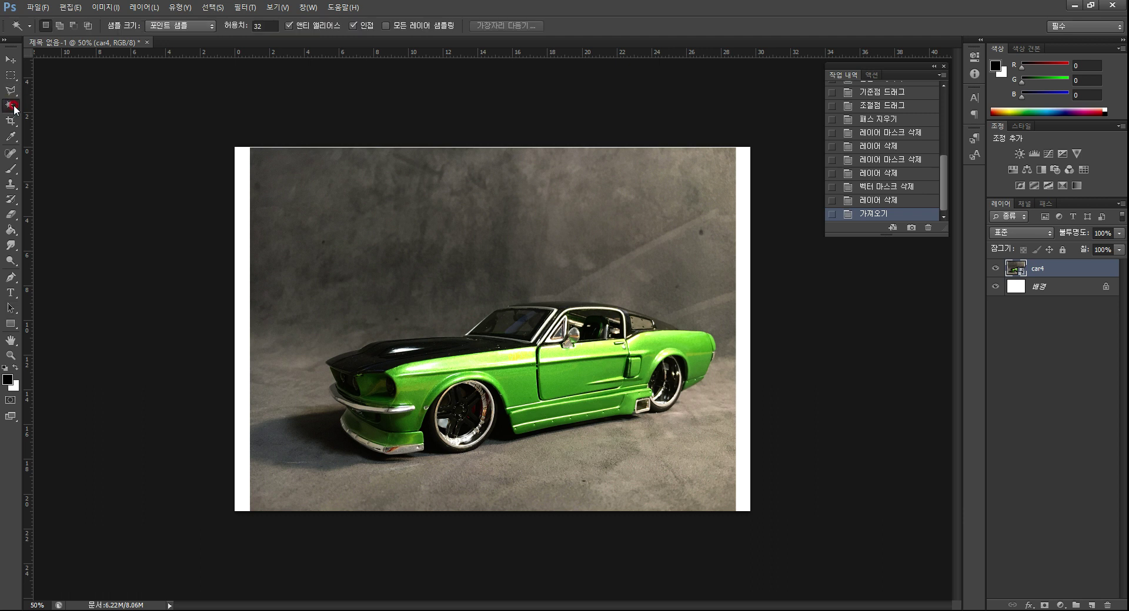
Try selecting the grey backdrop behind the car by sampling its dark and light halves with the Magic Wand
left_click(439, 241)
left_click(491, 254)
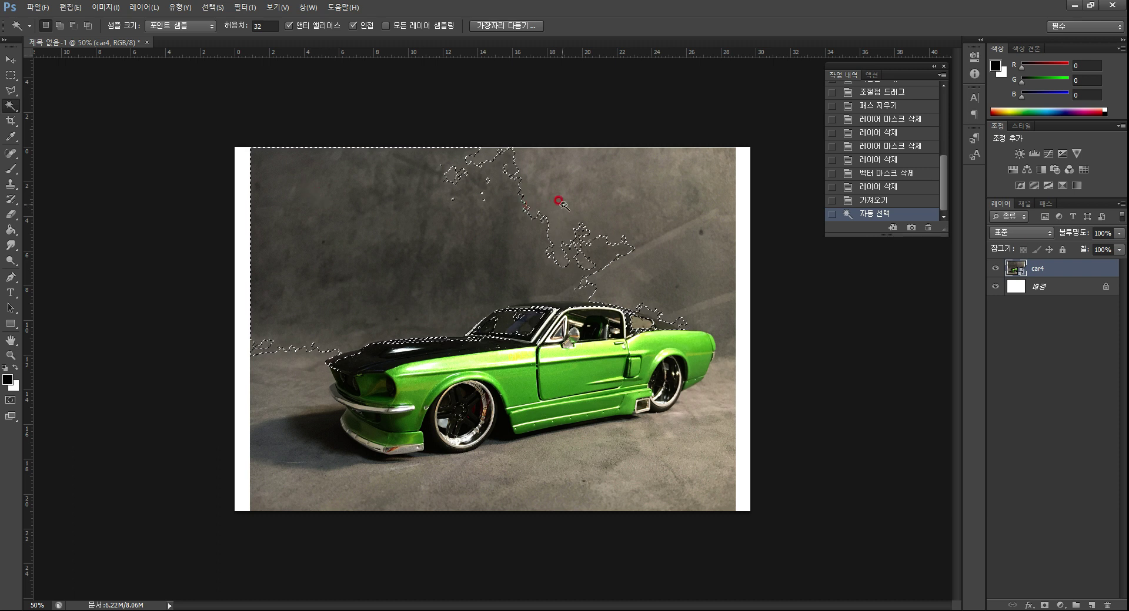
left_click(507, 211)
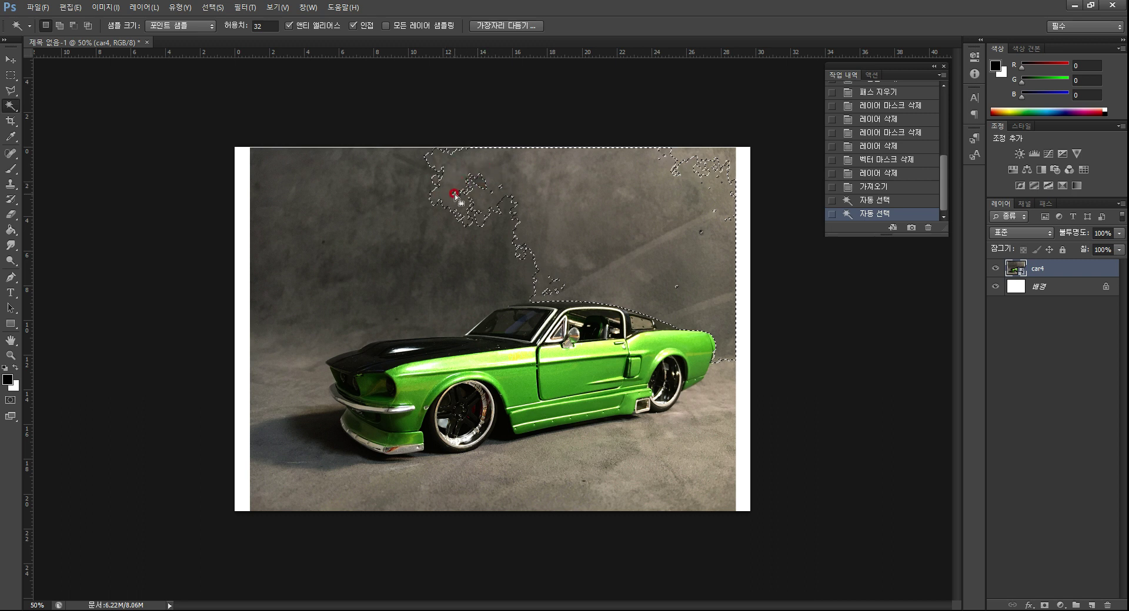
Set the Magic Wand tolerance to 50 and try selecting the backdrop from its dark area
left_click(230, 26)
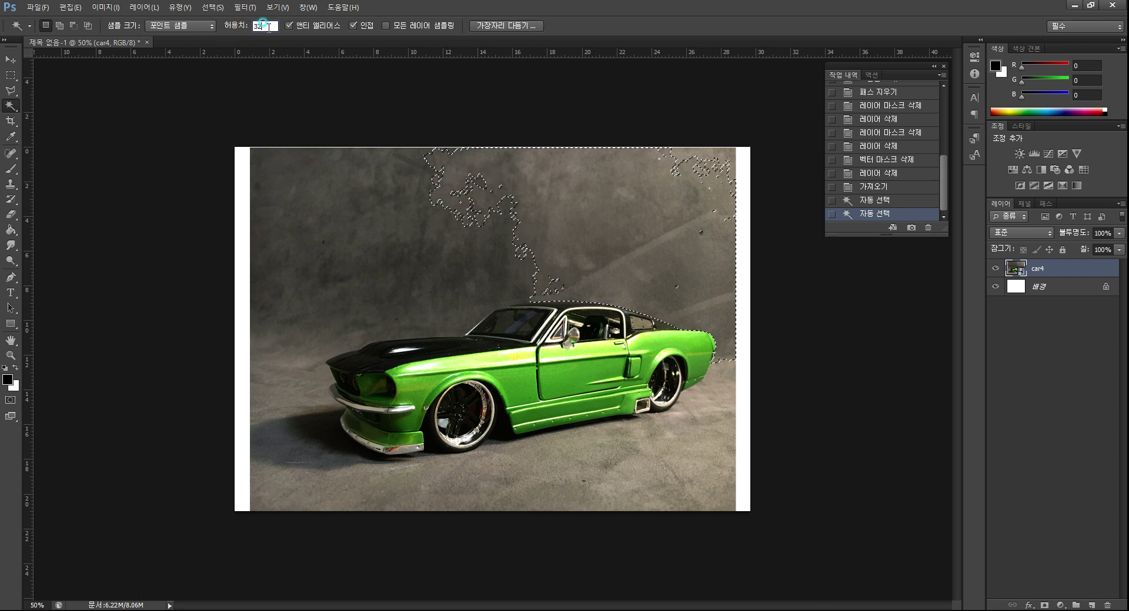
type("5")
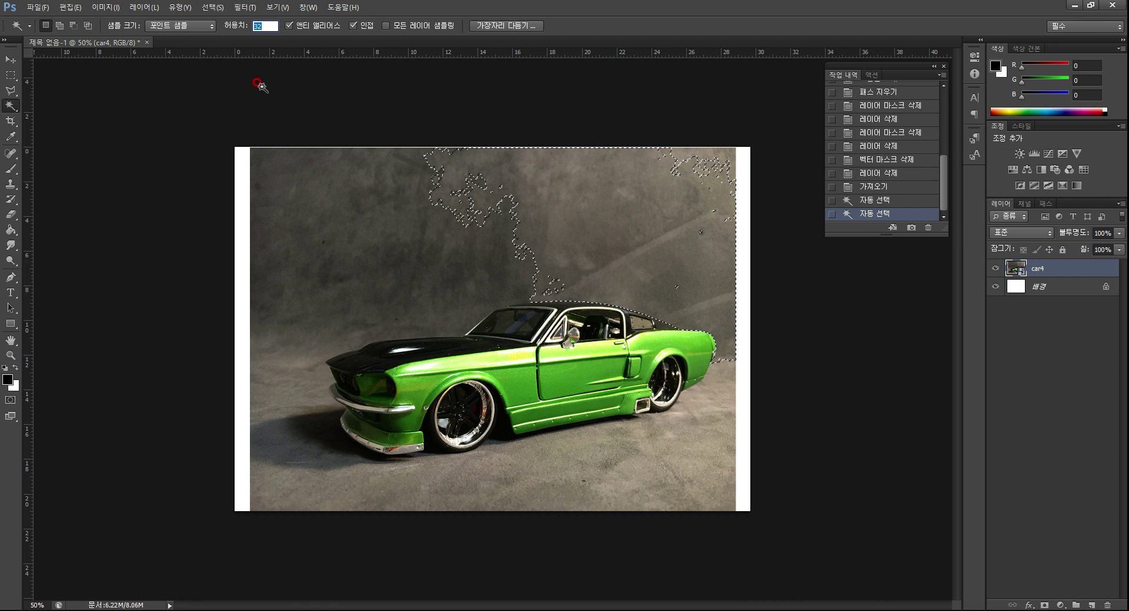
type("0")
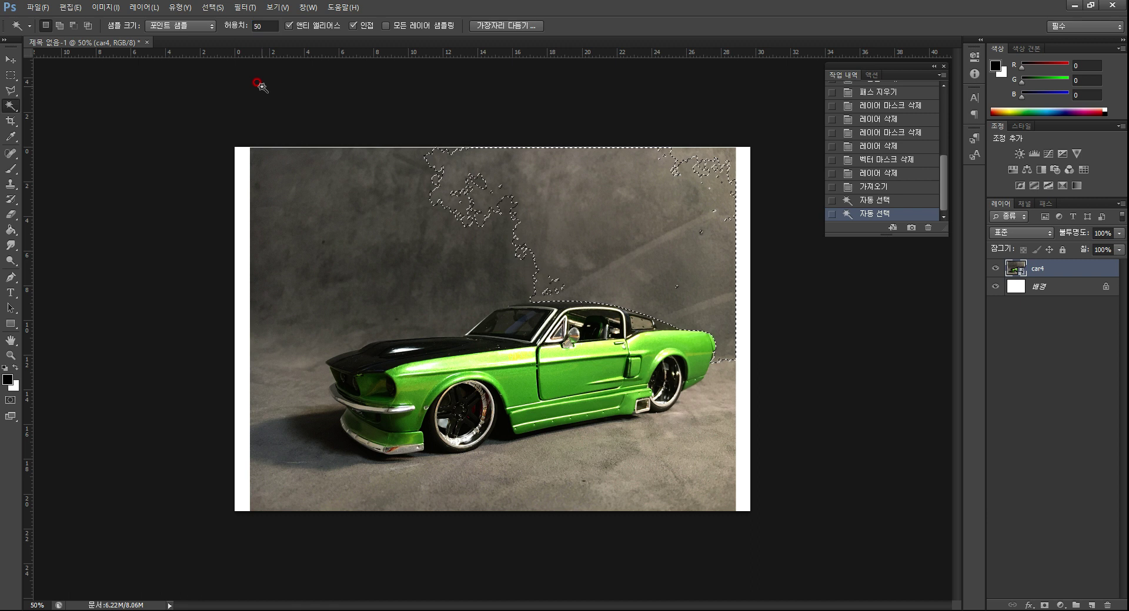
left_click(410, 230)
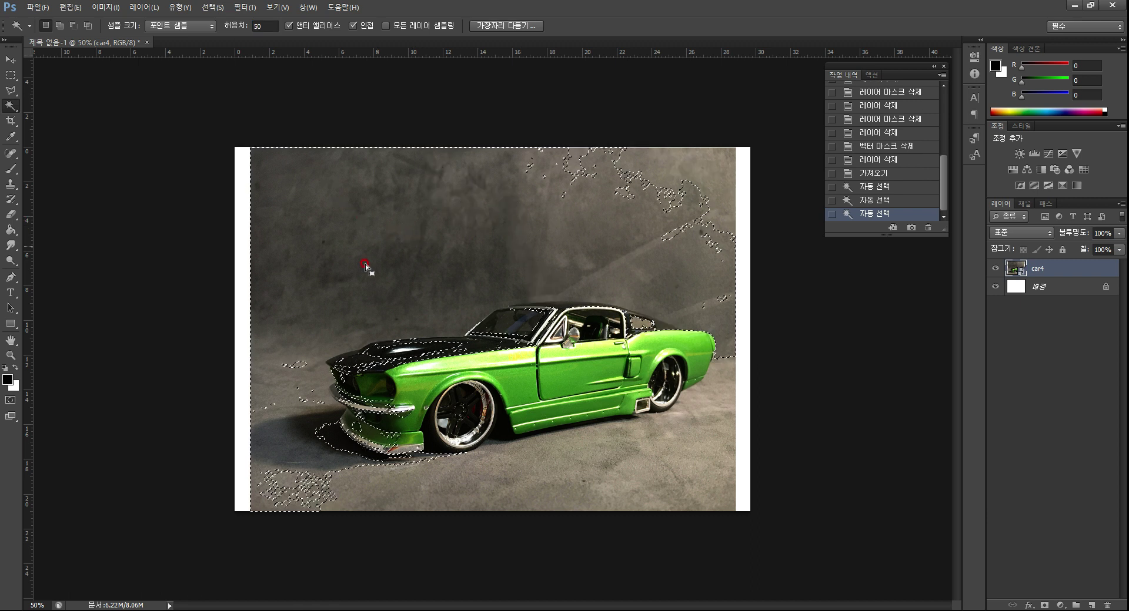
left_click(381, 487)
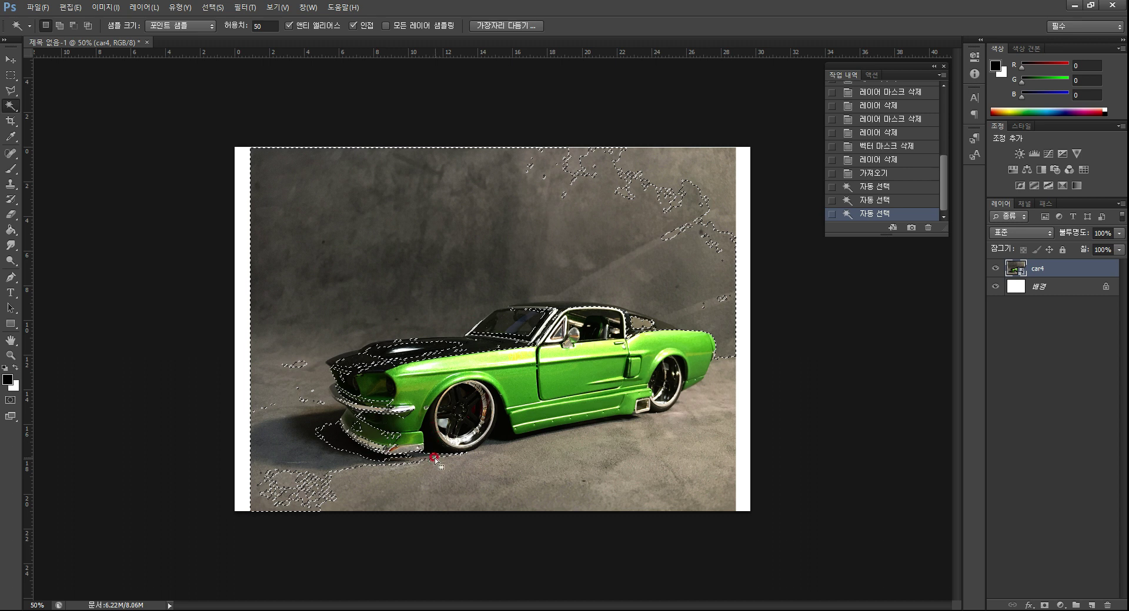
left_click(336, 178)
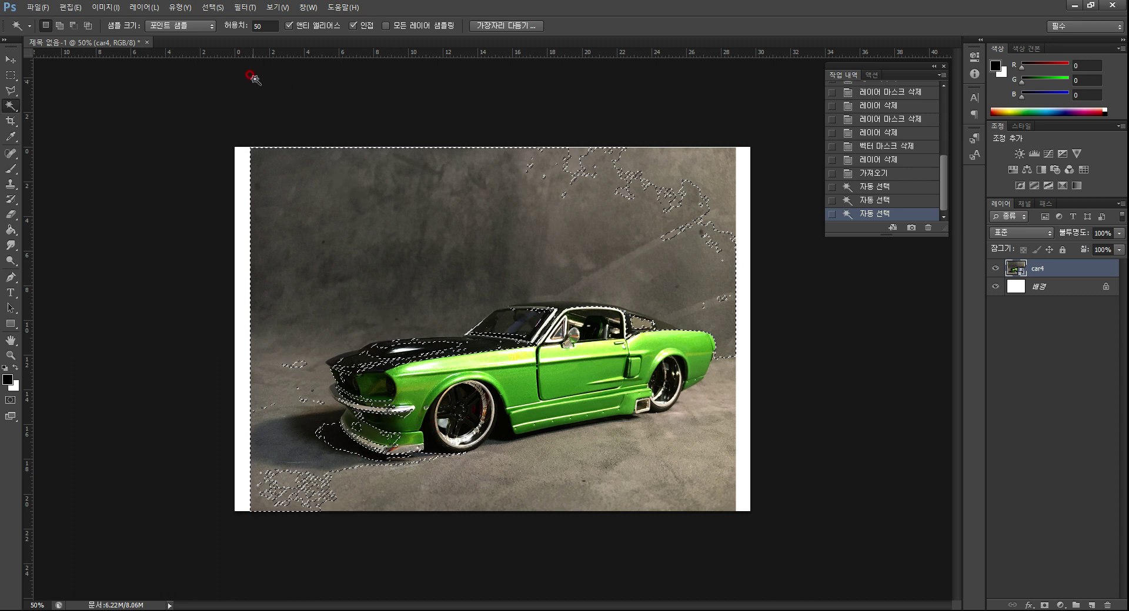
Set the tolerance to 40, clear the selection, and try sampling the dark and light backdrop areas again
left_click(215, 21)
type("40")
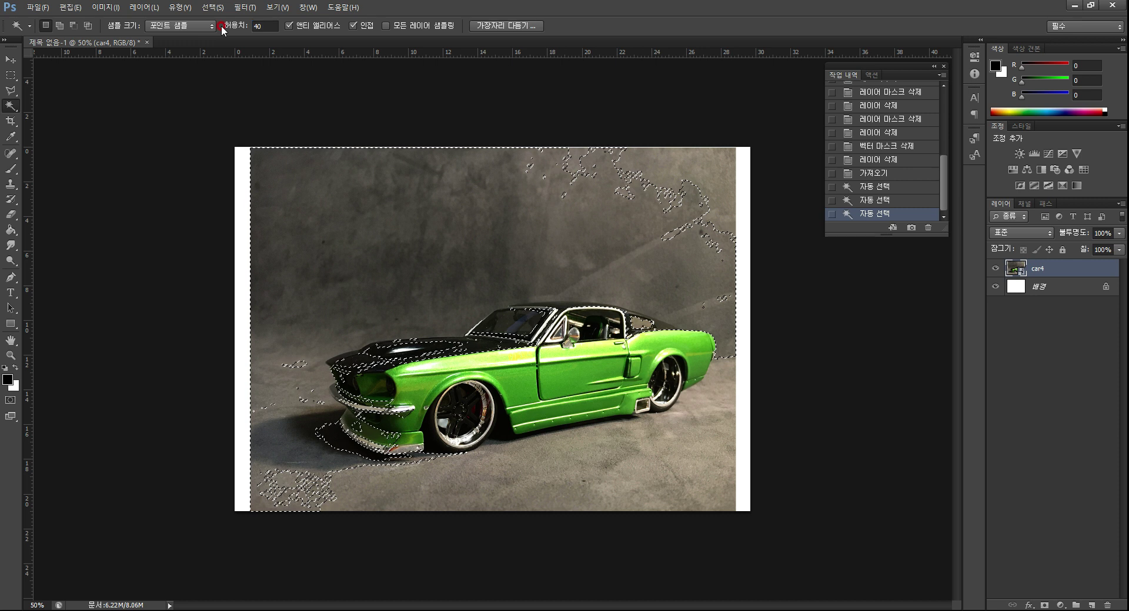
left_click(390, 175)
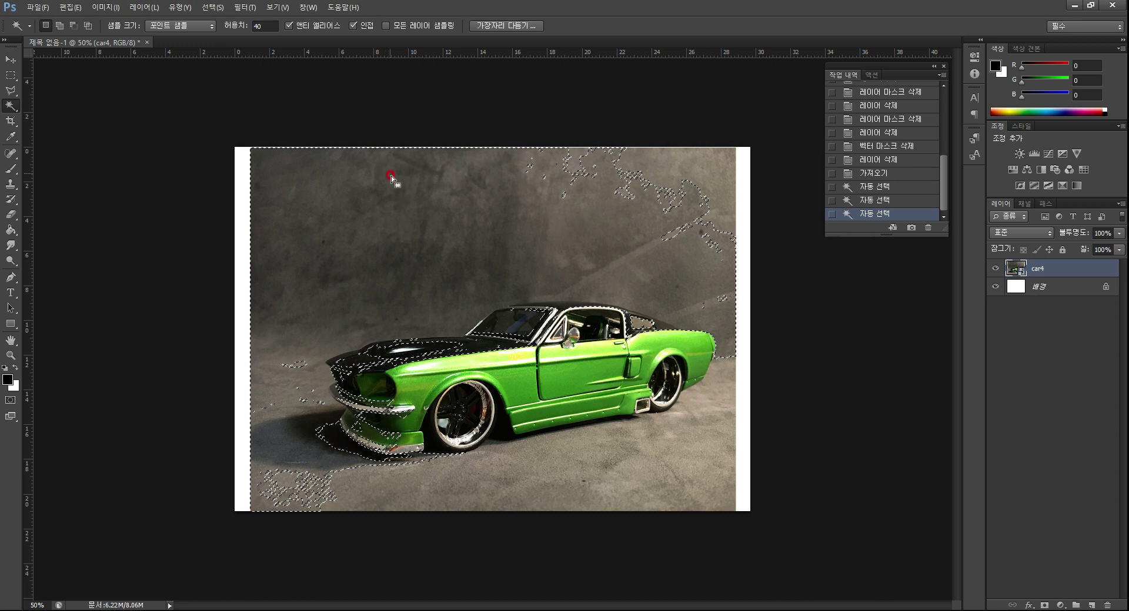
key("ctrl+d")
left_click(413, 218)
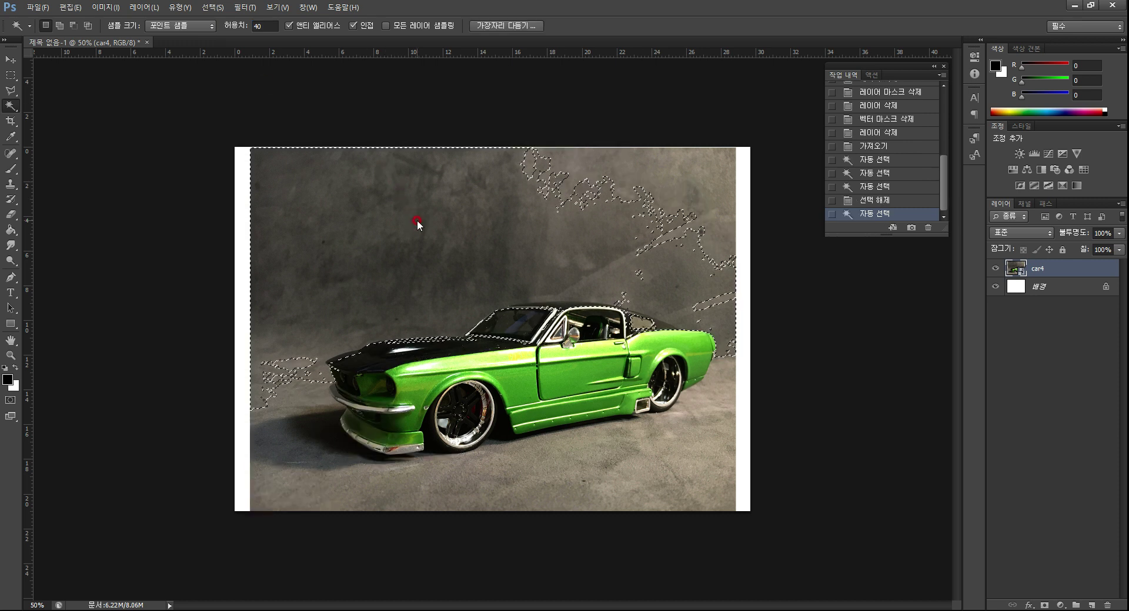
left_click(680, 223)
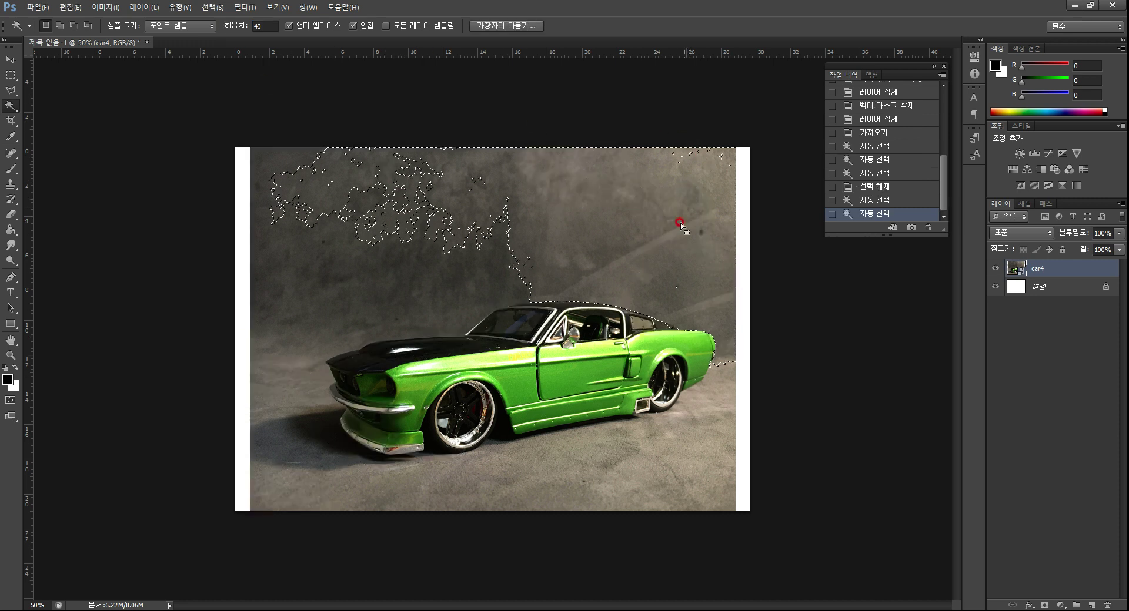
left_click(330, 287)
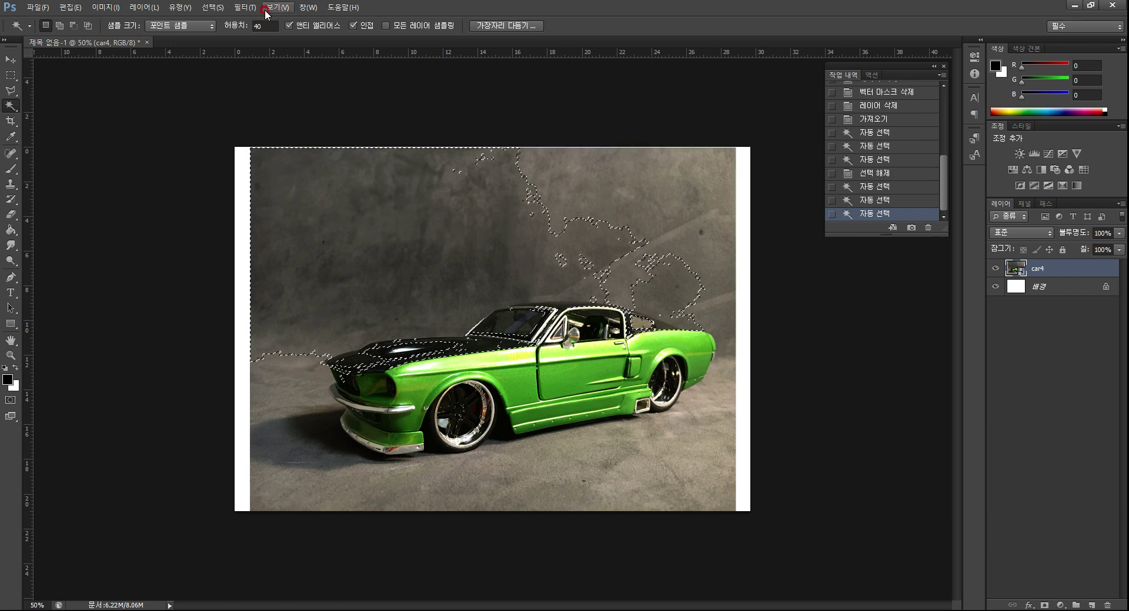
Set the Magic Wand tolerance to 38 and select the lighter part of the backdrop above the car's rear
left_click(220, 26)
type("38")
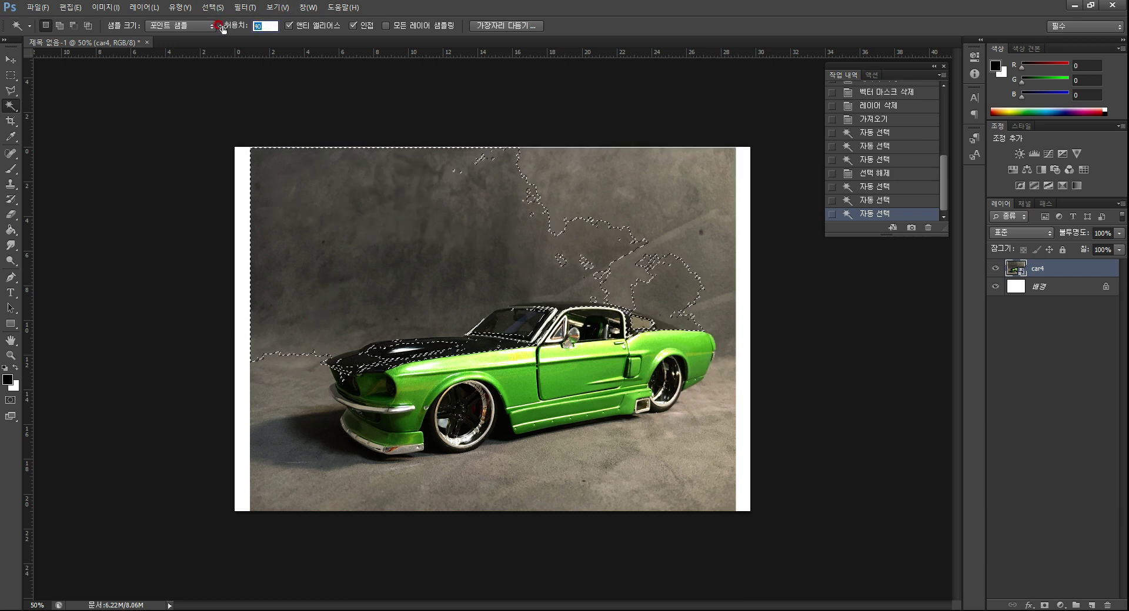
left_click(624, 282)
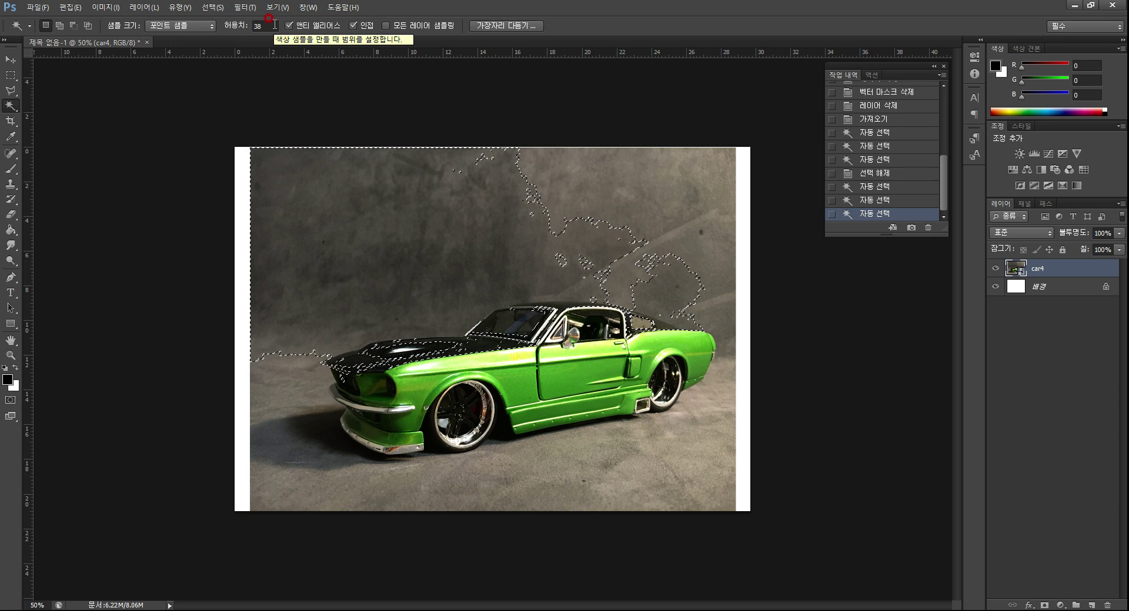
left_click(615, 292)
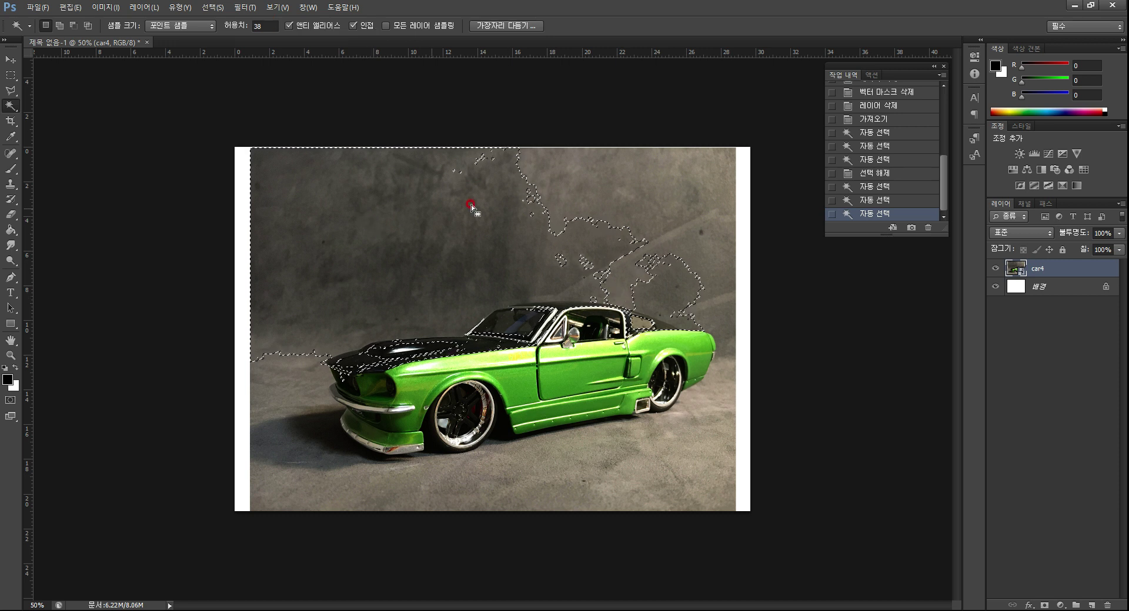
left_click(647, 195)
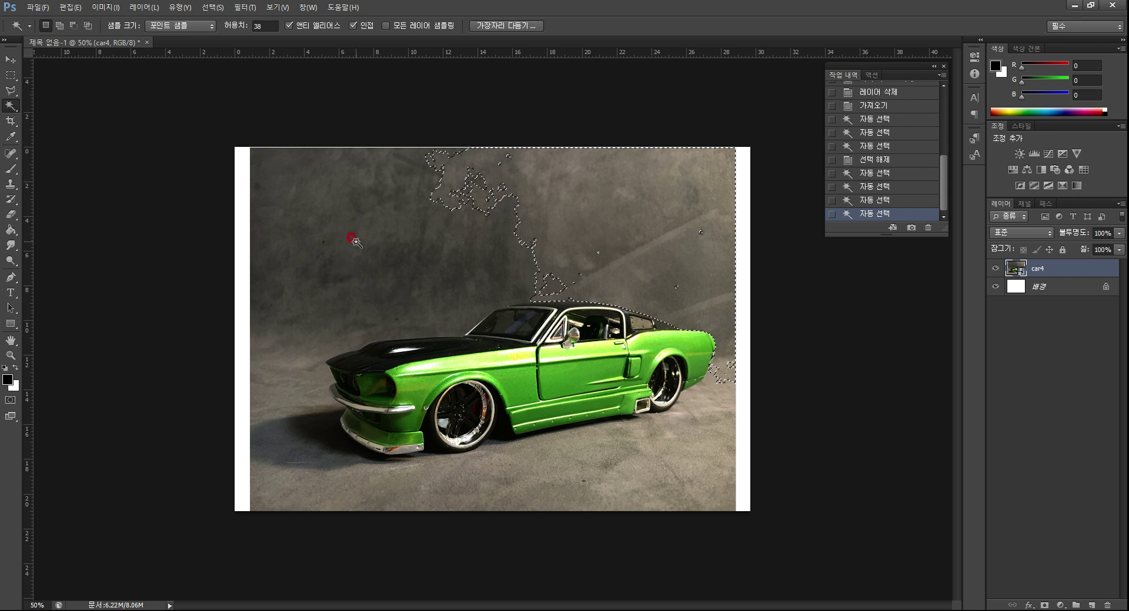
In Add to Selection mode, extend the selection to the dark backdrop and the floor around the car
left_click(60, 26)
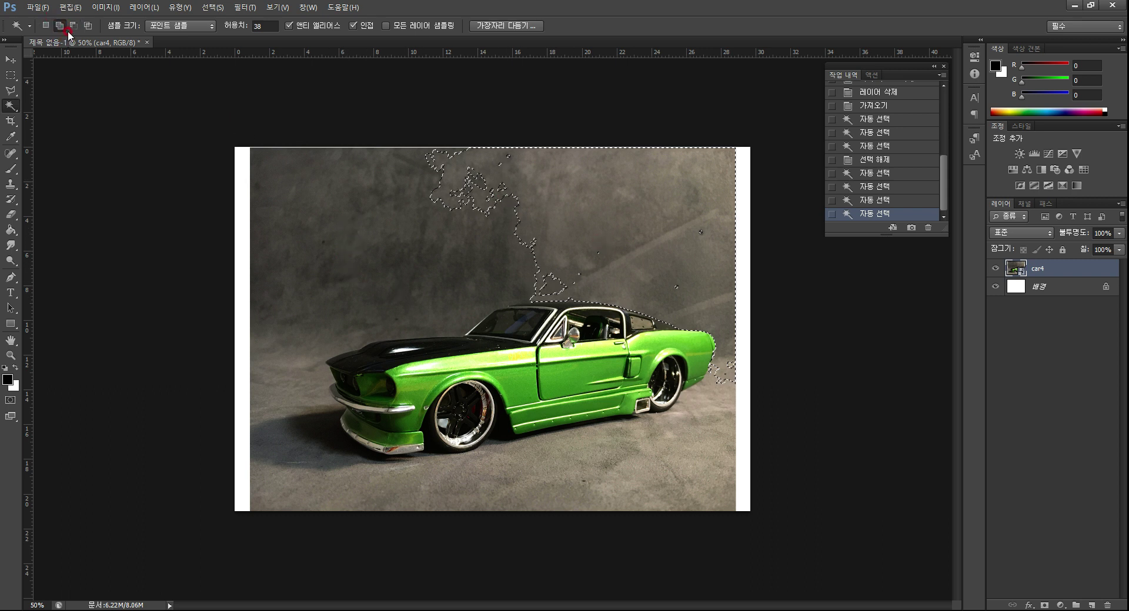
left_click(356, 189)
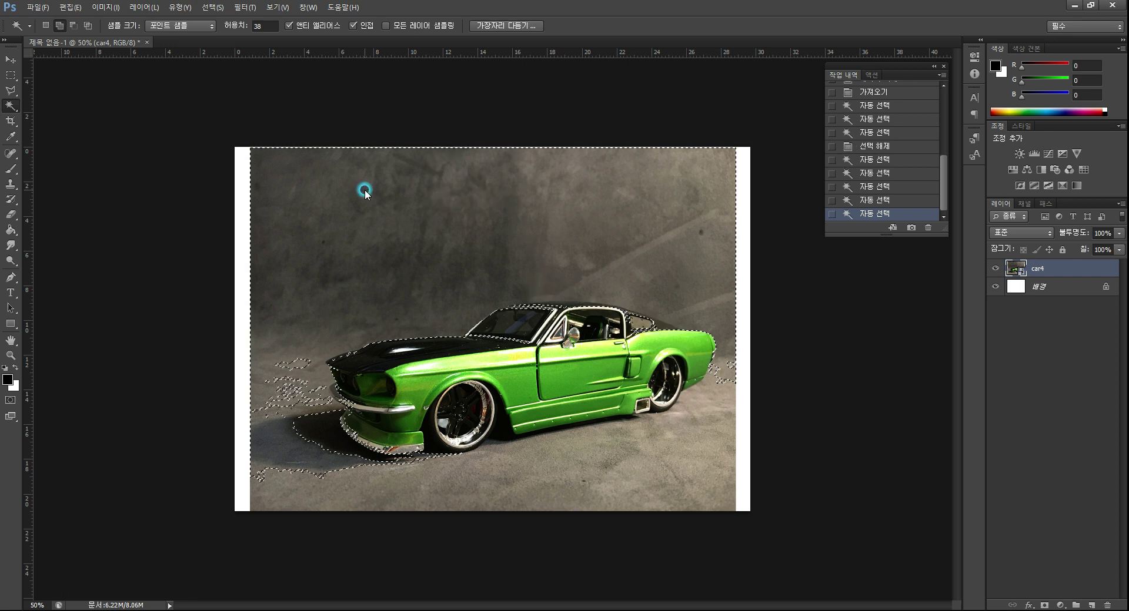
left_click(246, 187)
left_click(640, 453)
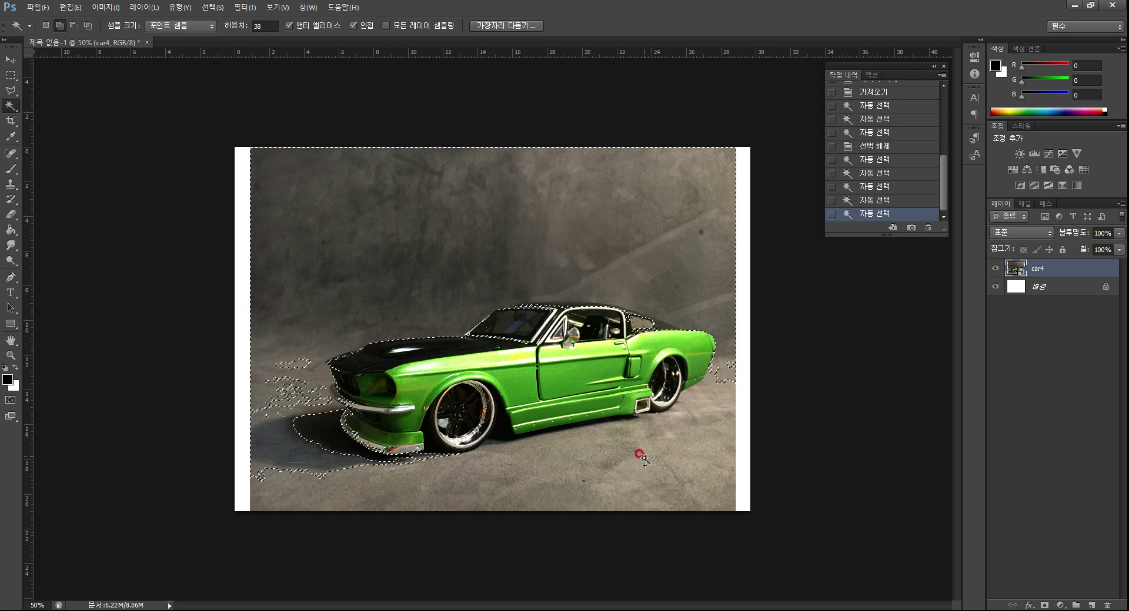
left_click(713, 407)
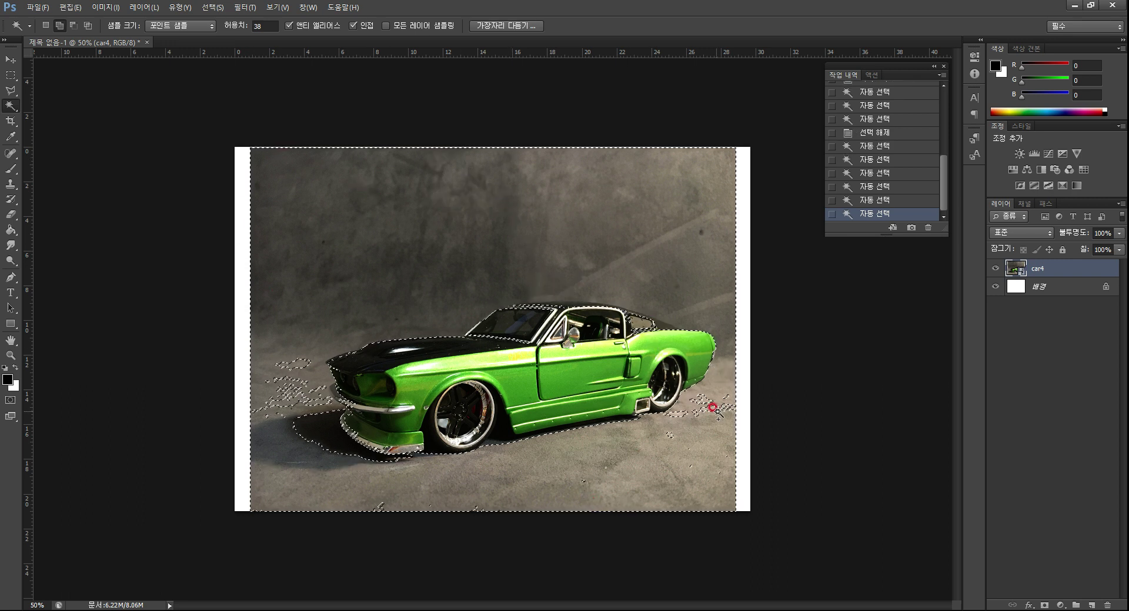
left_click(670, 466)
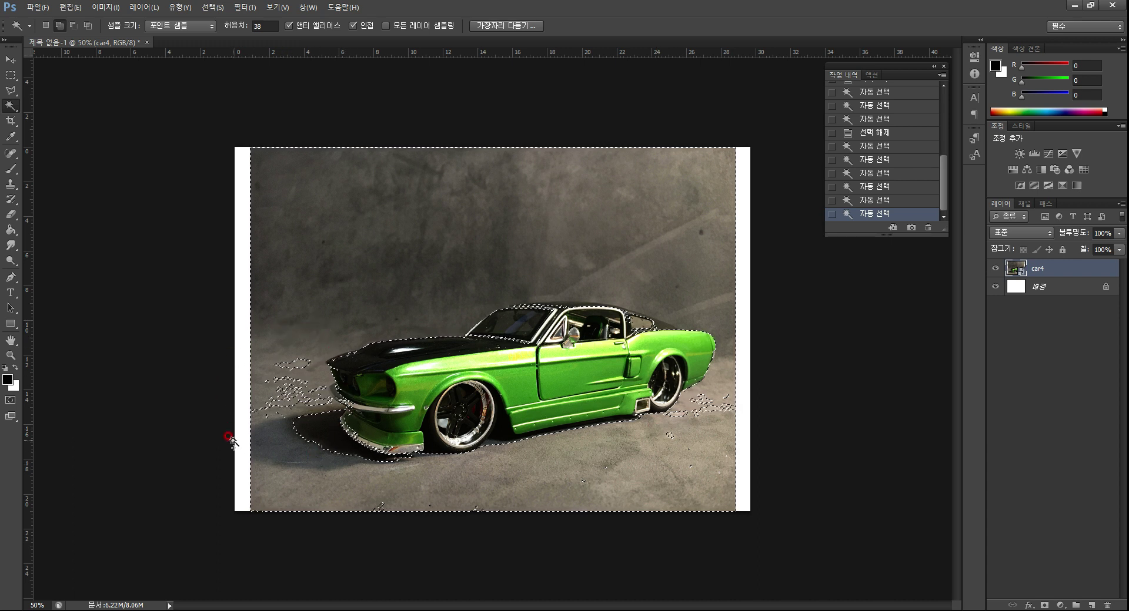
Use the Rectangular Marquee in Add to Selection mode to fill the unselected patches beside the car's nose
left_click(8, 77)
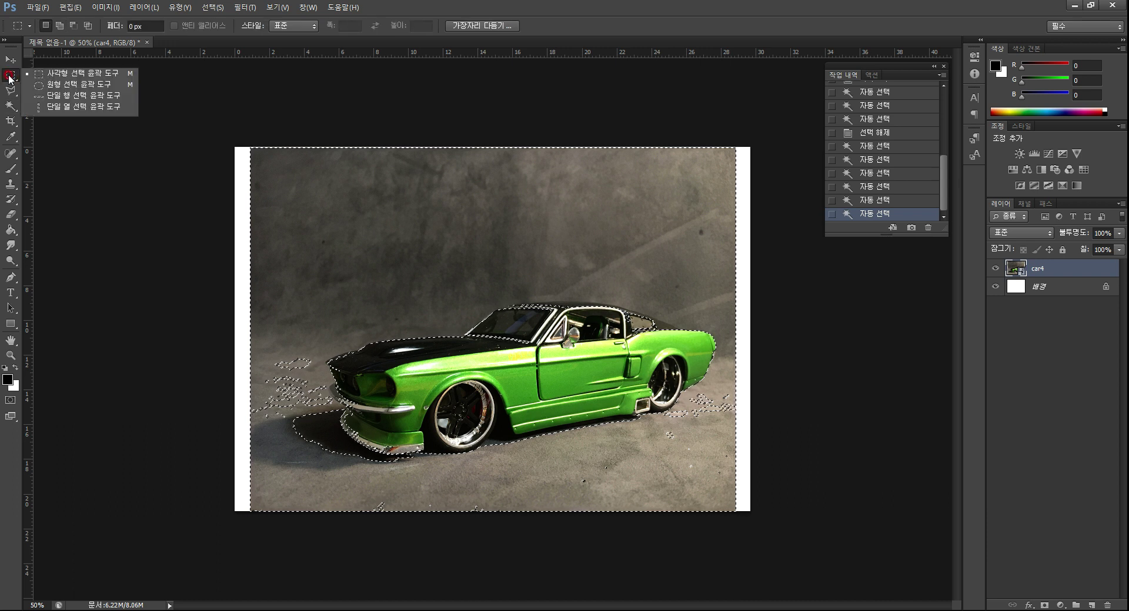
left_click_drag(9, 78, 72, 73)
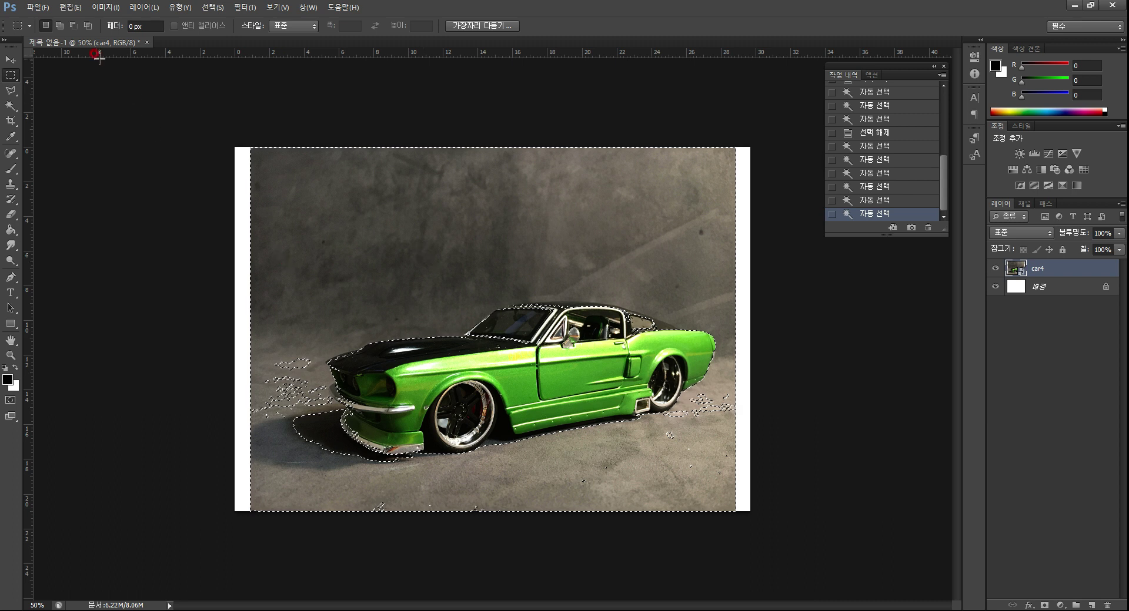
left_click(59, 26)
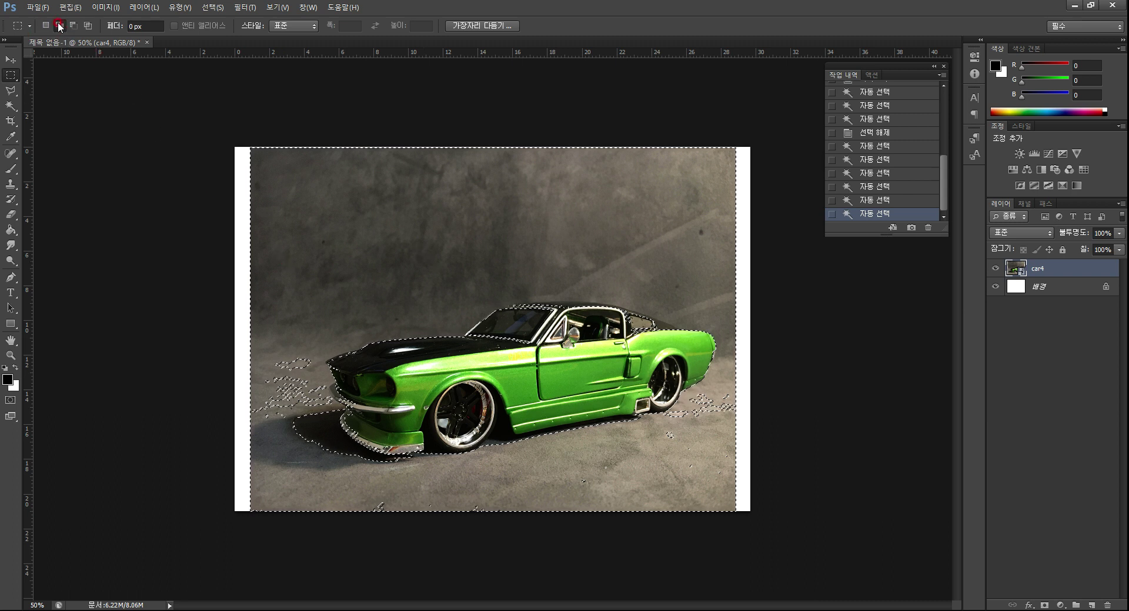
left_click_drag(230, 315, 318, 399)
mouse_move(250, 384)
left_mouse_down()
mouse_move(282, 413)
mouse_move(253, 402)
left_mouse_up()
Add small rectangular marquees over the remaining unselected specks on the floor, from the front shadow to behind the rear wheel
key("z")
left_click_drag(277, 441, 362, 383)
key("ctrl+0")
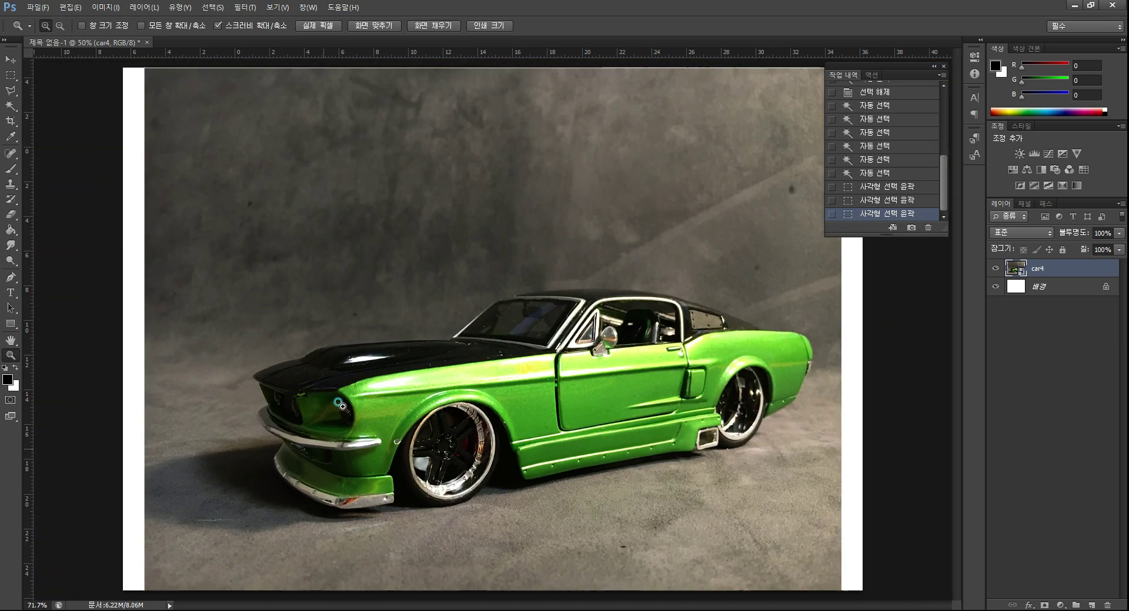
left_click(10, 74)
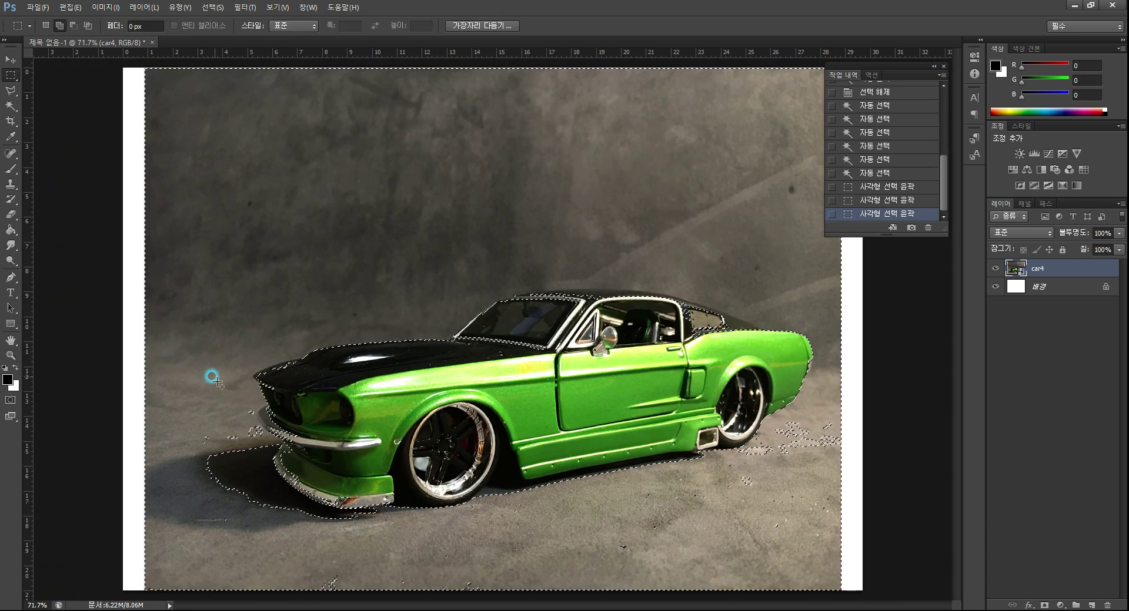
left_click_drag(237, 405, 259, 436)
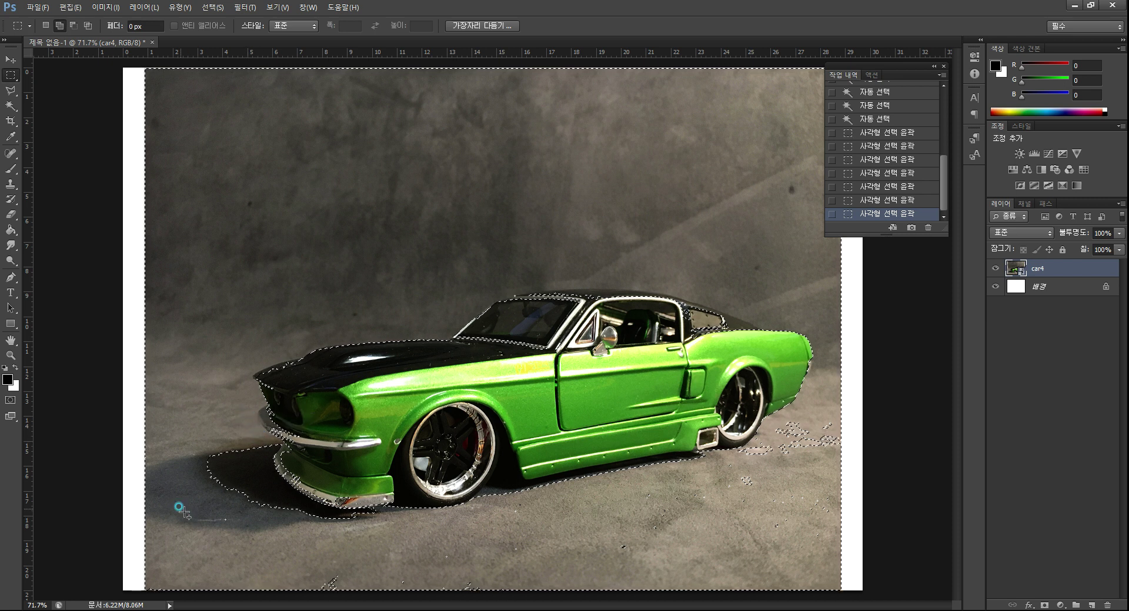
left_click_drag(288, 563, 288, 563)
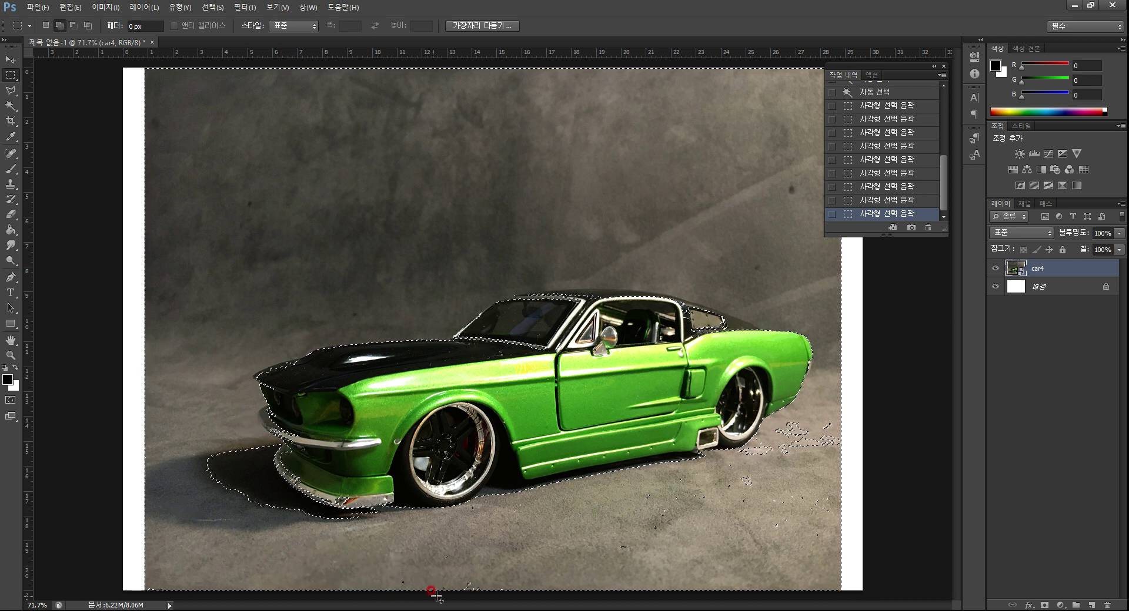
left_click_drag(488, 585, 488, 585)
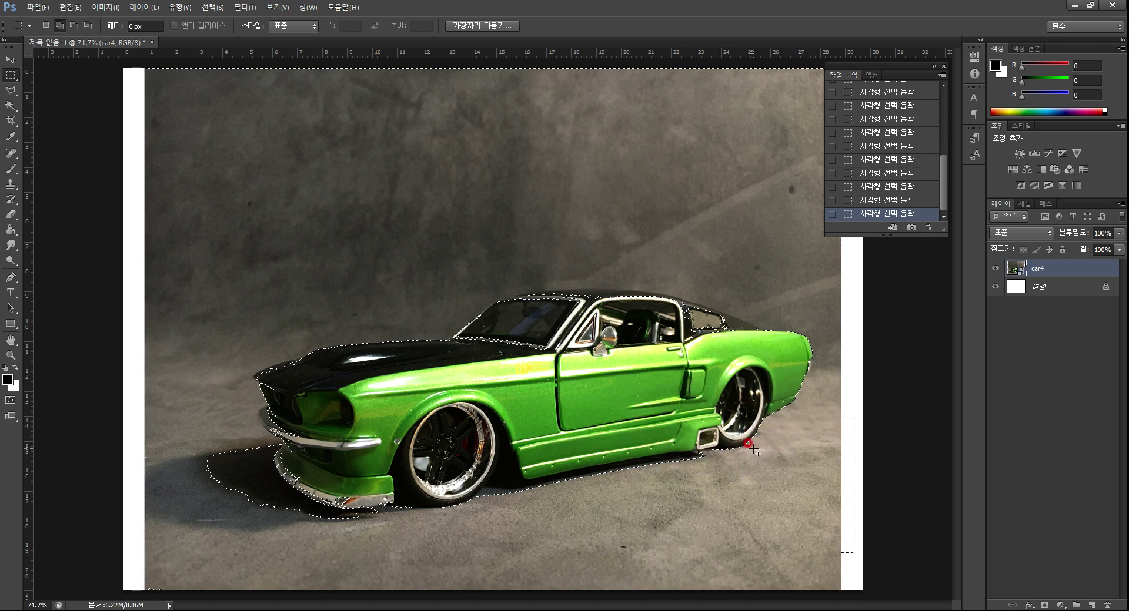
Dock the floating History panel and subtract the stray selection strip on the white canvas beyond the photo's edge
left_click_drag(892, 66, 971, 103)
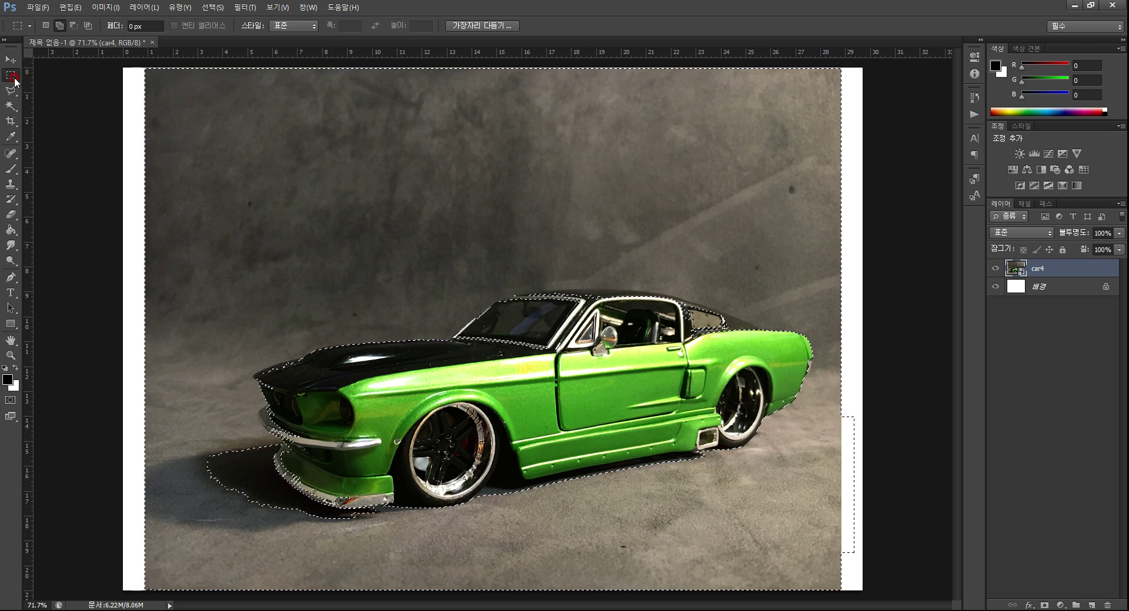
left_click(73, 26)
left_click_drag(861, 252, 855, 566)
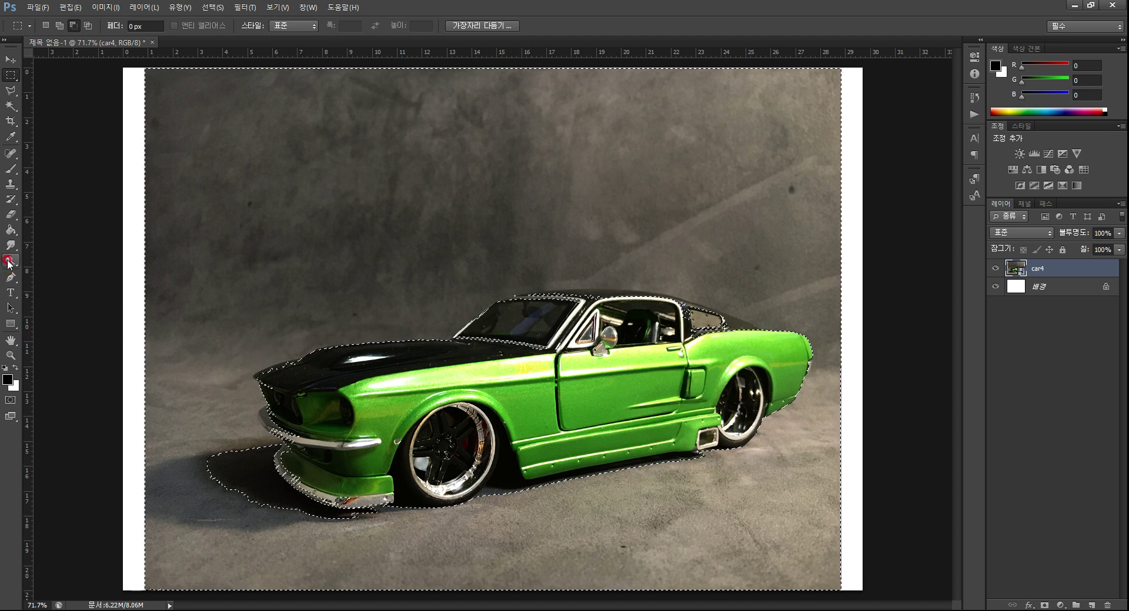
With the Polygonal Lasso in Subtract from Selection mode, start an outline inside the grille and trace its front edge up to the hood's tip
left_click(10, 91)
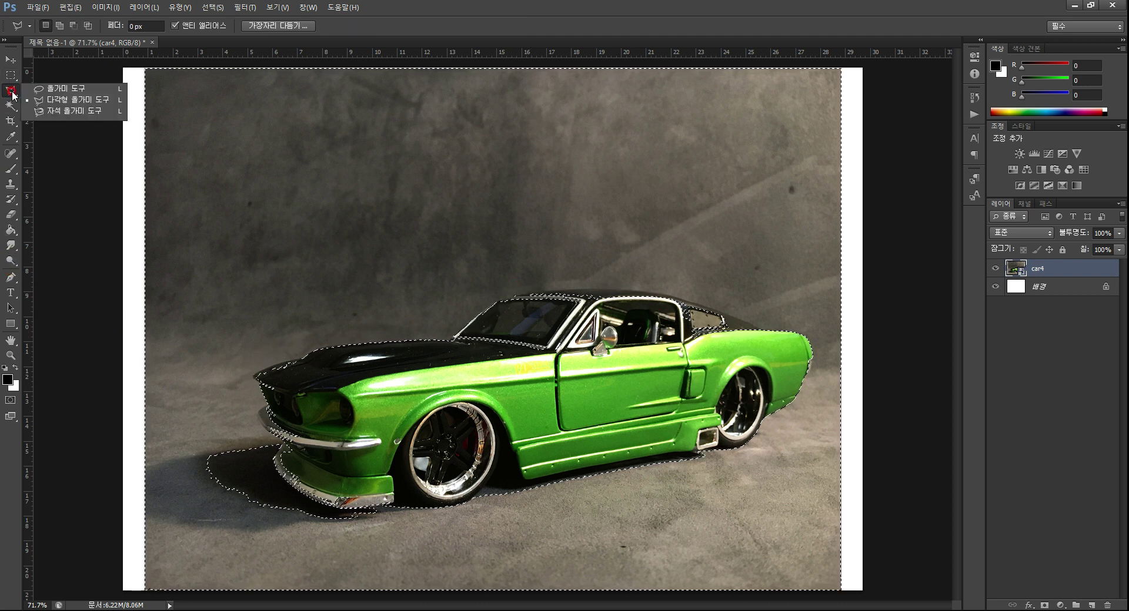
key("z")
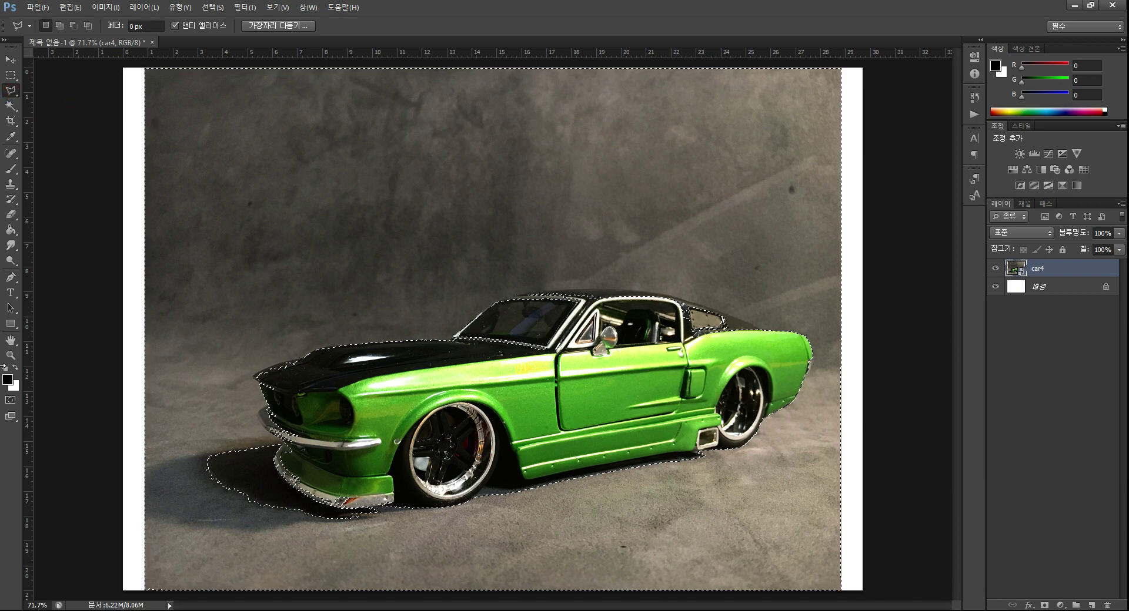
scroll(466, 310, "up", 5)
scroll(441, 327, "down", 2)
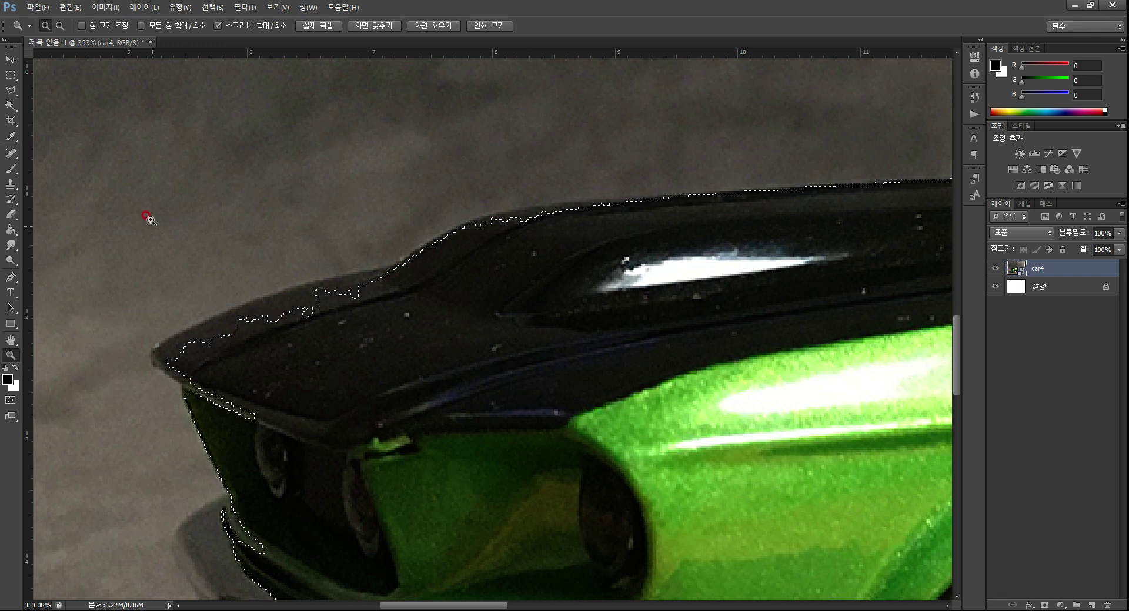
left_click(11, 90)
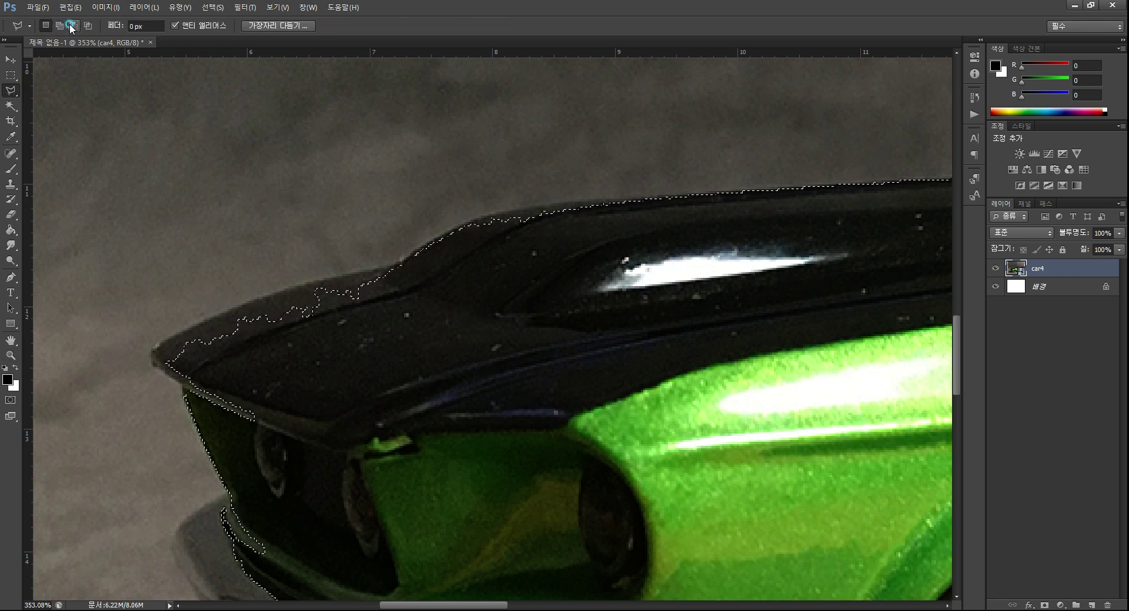
left_click(72, 26)
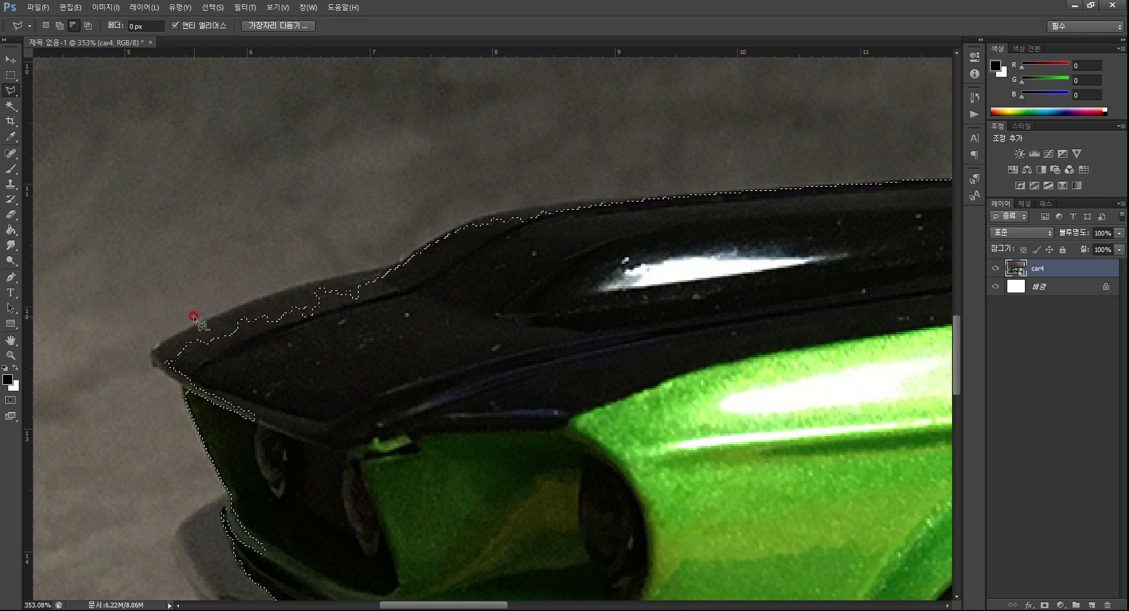
left_click(275, 486)
left_click(238, 479)
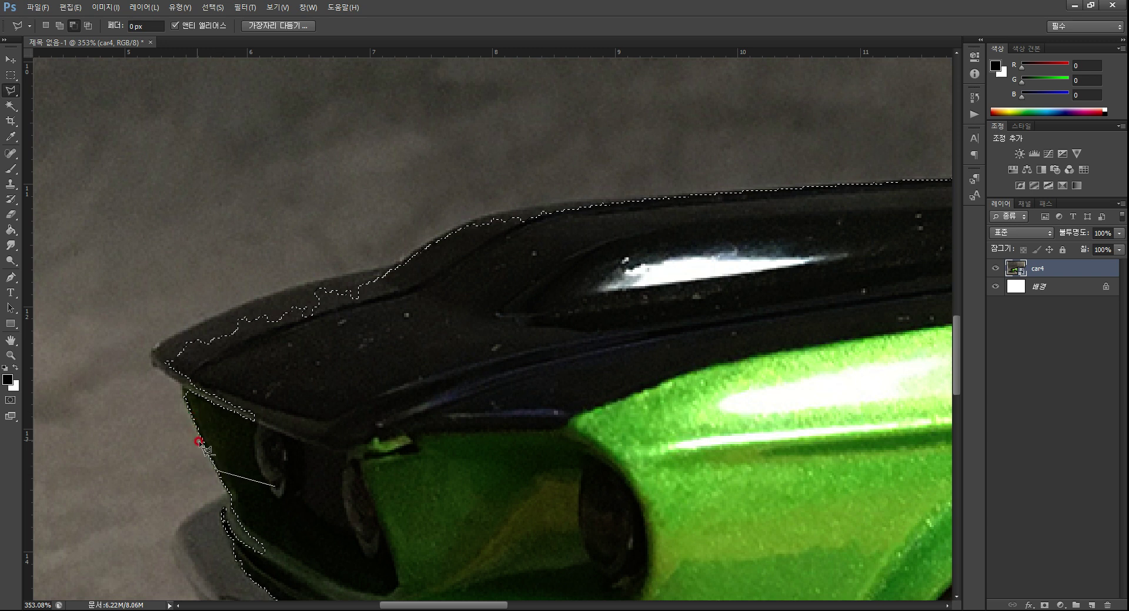
left_click(184, 392)
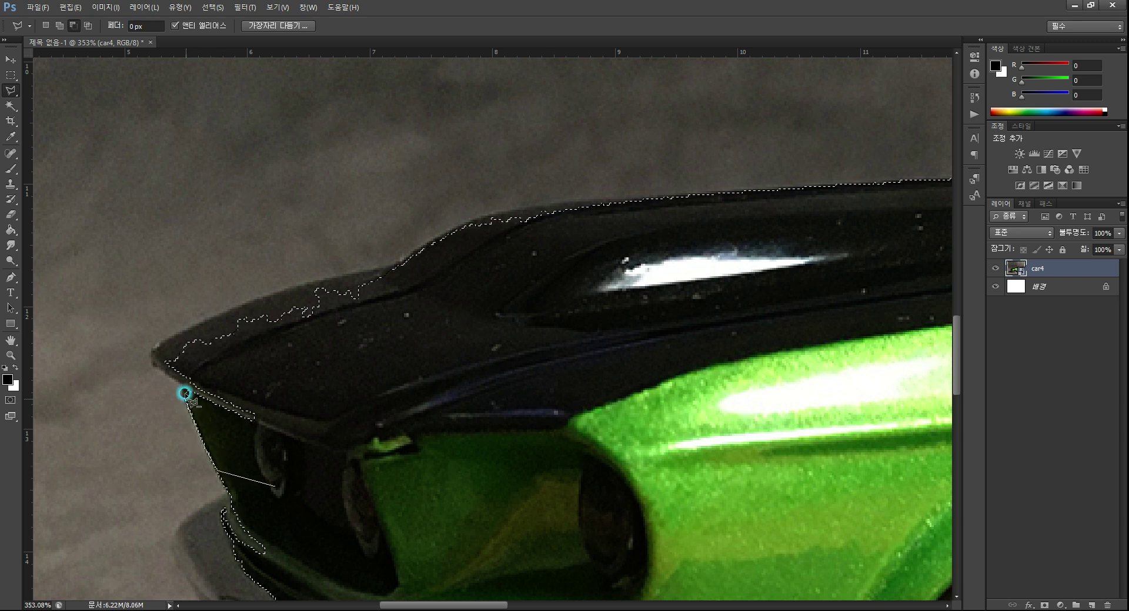
left_click(156, 367)
left_click(153, 345)
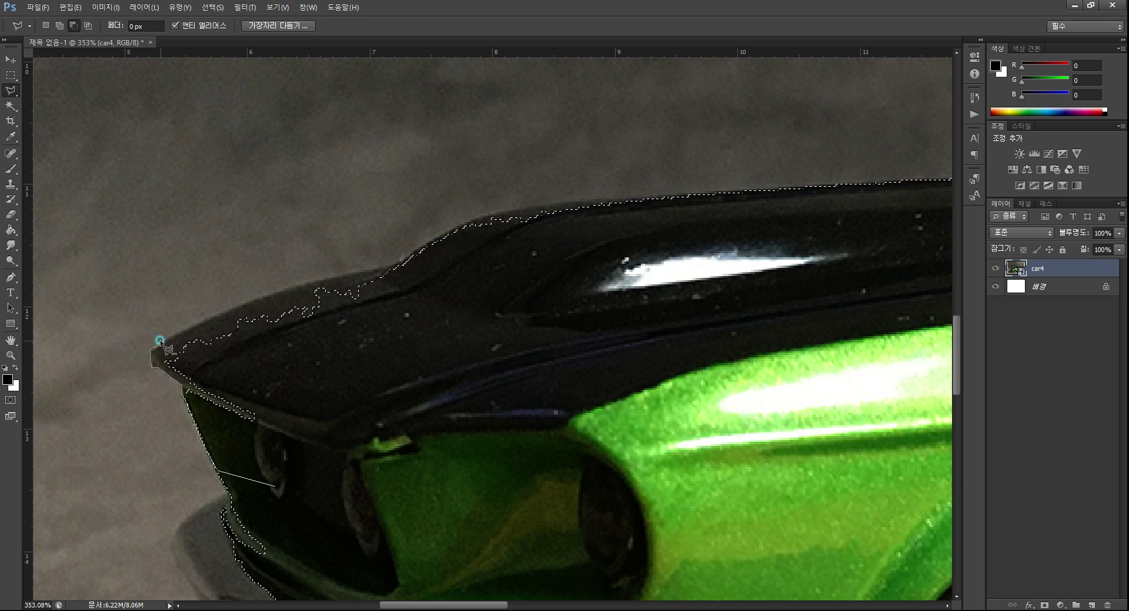
Continue the lasso outline along the hood's upper edge, from its front tip to the bend where the hood rises
left_click(230, 306)
left_click(265, 296)
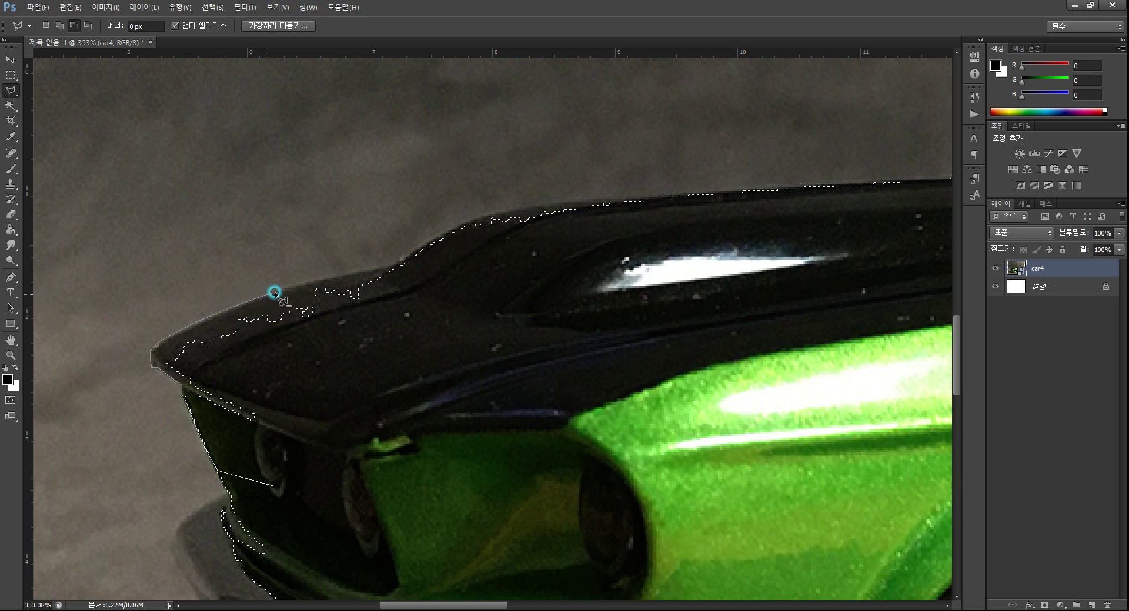
left_click(295, 286)
left_click(322, 272)
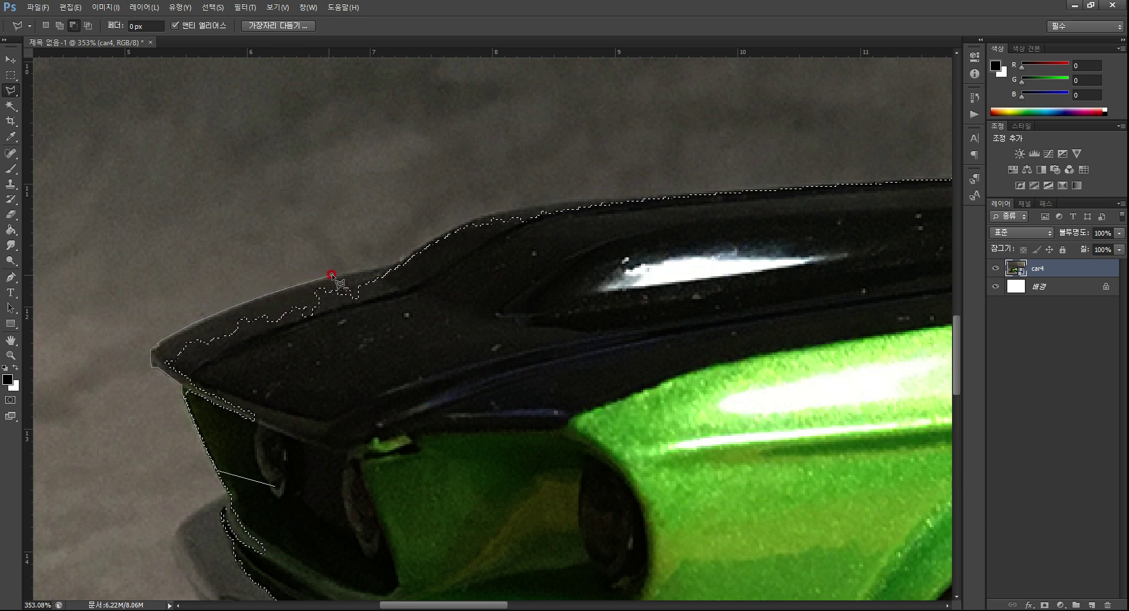
left_click(354, 272)
left_click(385, 262)
left_click(403, 254)
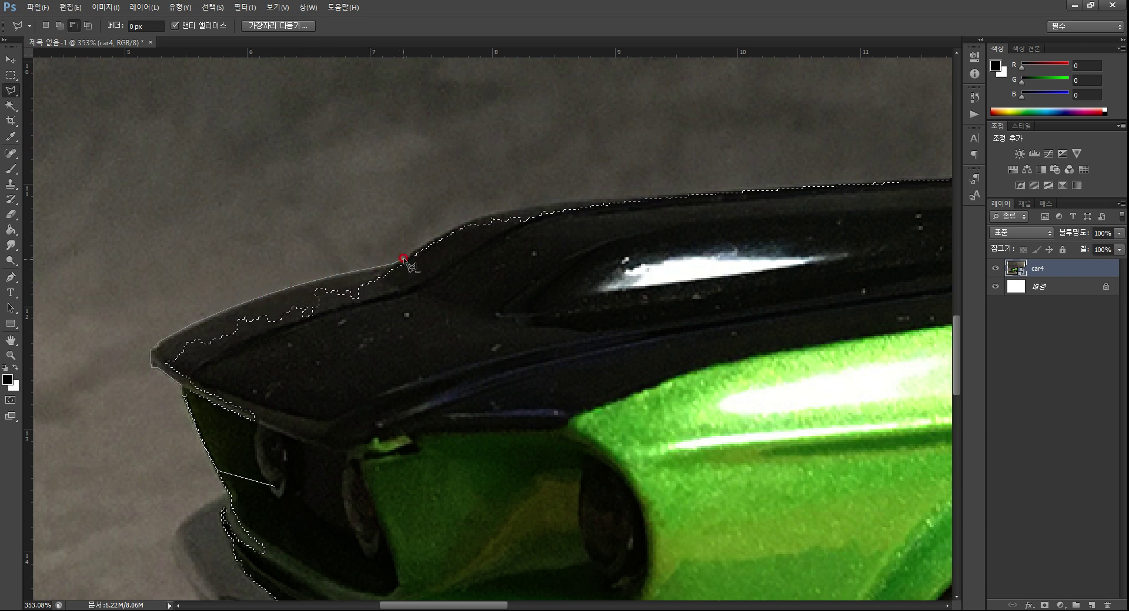
Close the lasso outline through the hood, headlight and grille to subtract the front of the hood from the selection
left_click(473, 229)
left_click(581, 301)
left_click(587, 405)
left_click(464, 482)
left_click(371, 489)
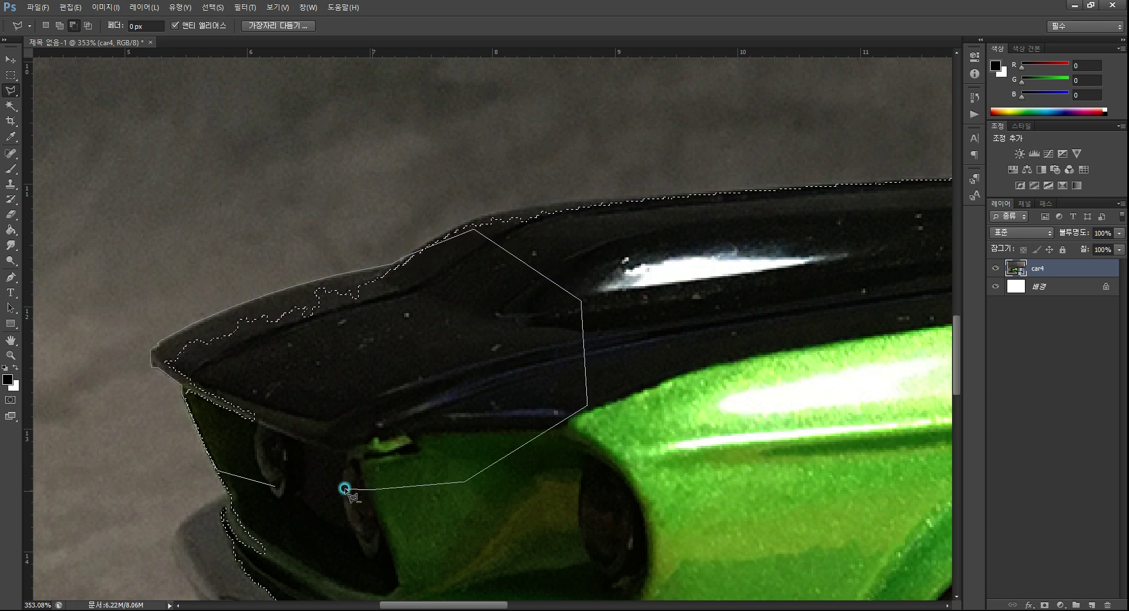
left_click(278, 486)
double_click(276, 464)
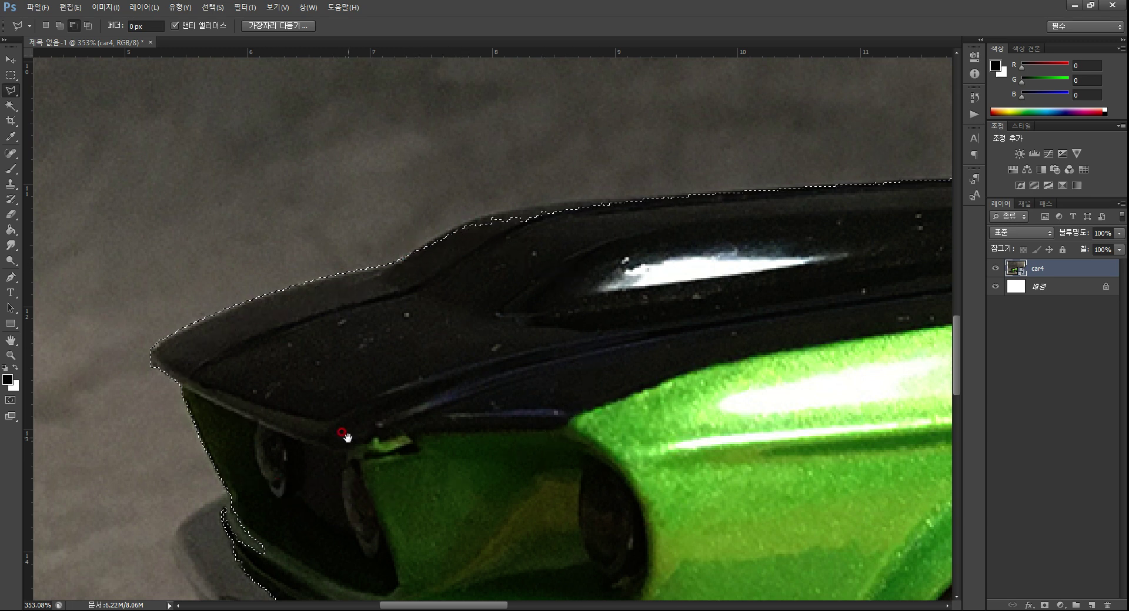
Subtract a small polygonal area along the underside of the hood's front tip from the selection
left_click_drag(345, 433, 314, 257)
left_click(191, 184)
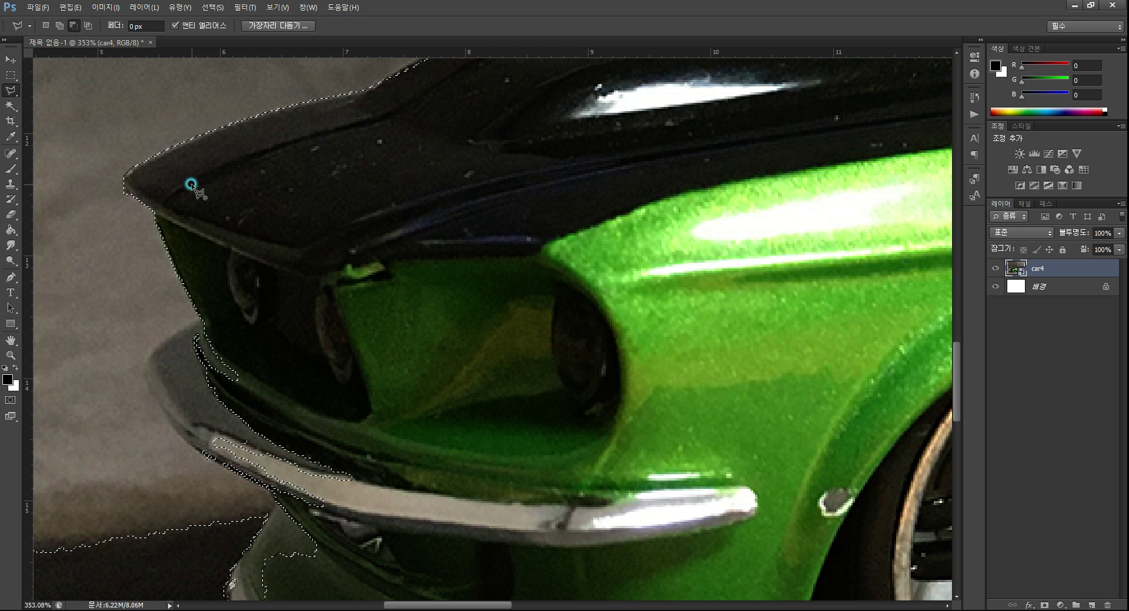
left_click(129, 181)
left_click(124, 191)
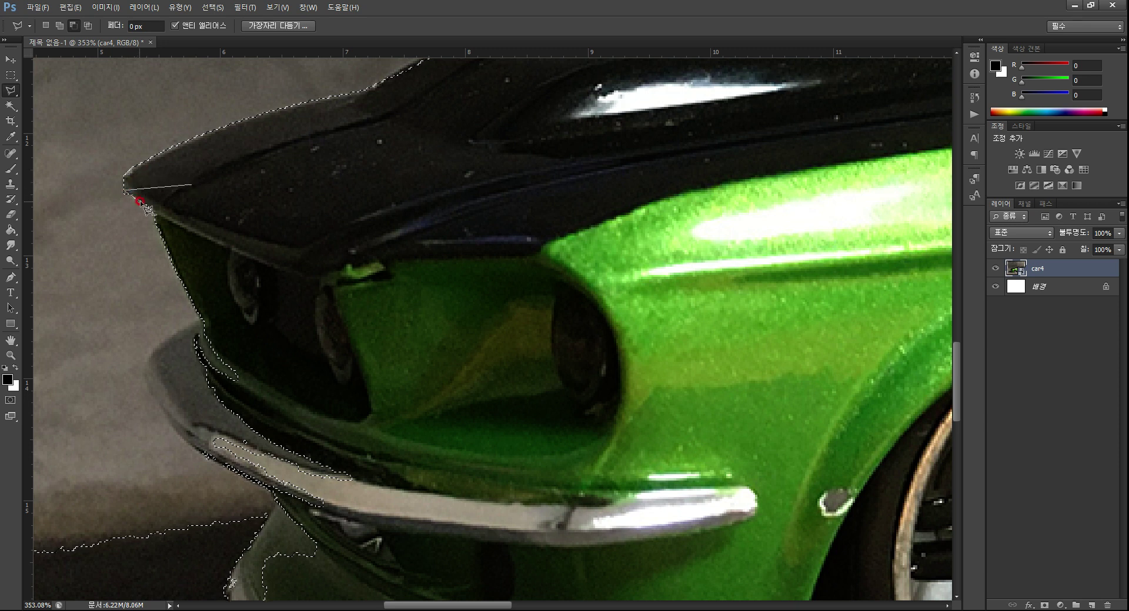
left_click(158, 217)
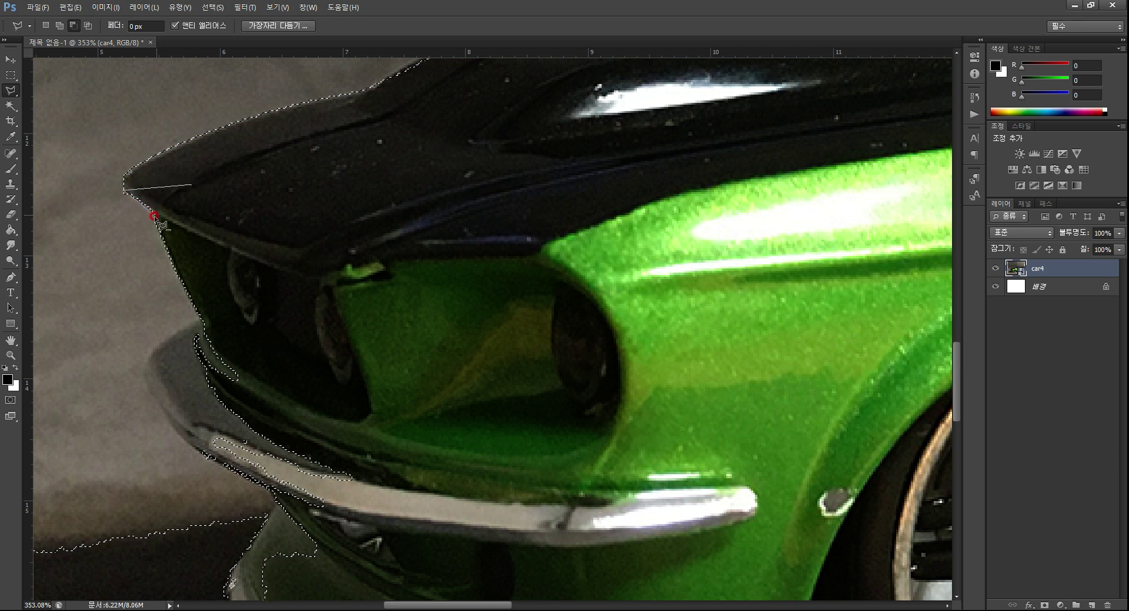
left_click(191, 186)
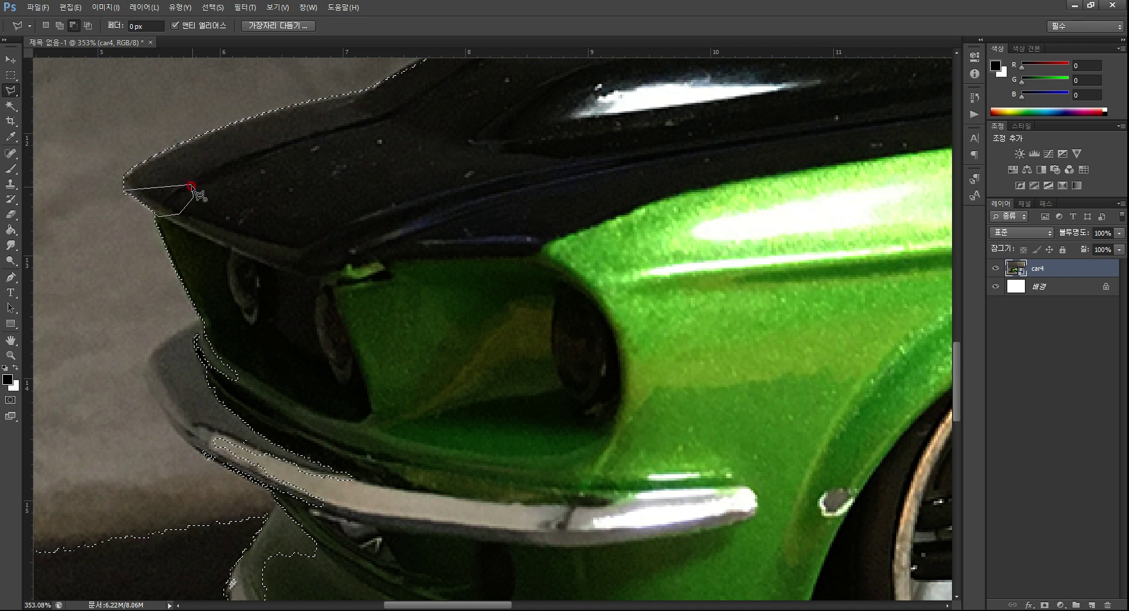
Start a subtracting lasso outline below the hood's tip and trace down the grille edge and around the front bumper's upper corner
left_click(159, 189)
left_click(156, 220)
left_click(183, 287)
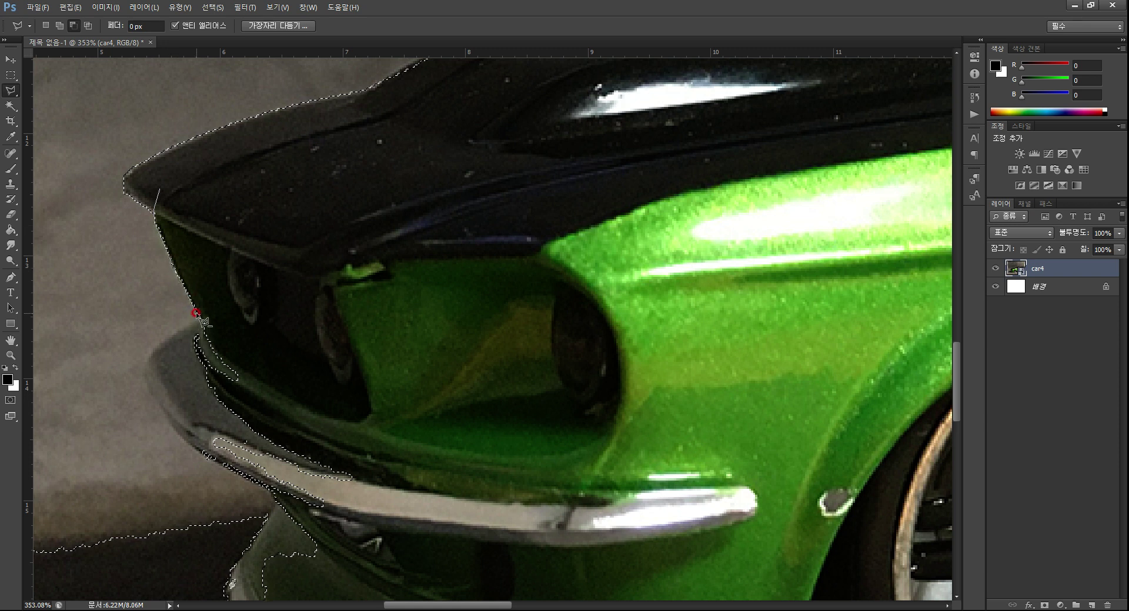
left_click(196, 317)
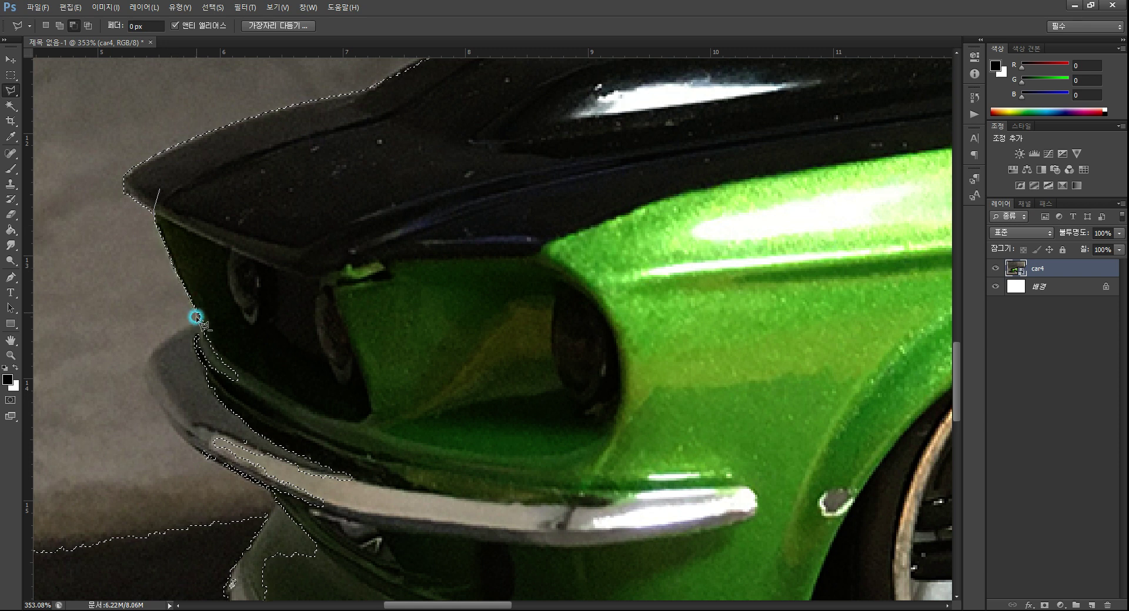
left_click(168, 333)
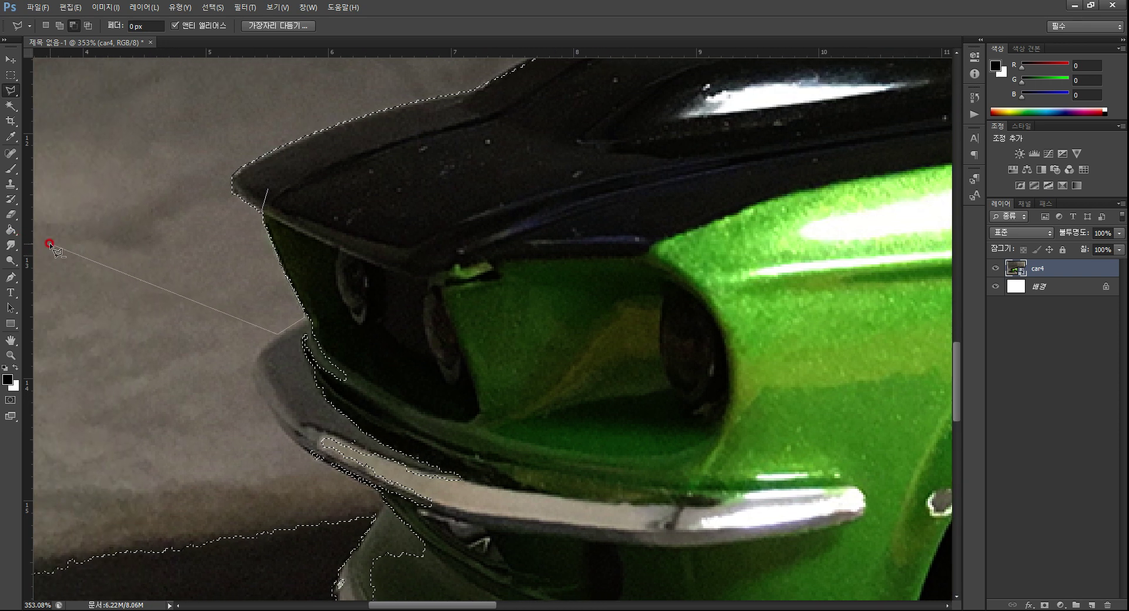
left_click(266, 341)
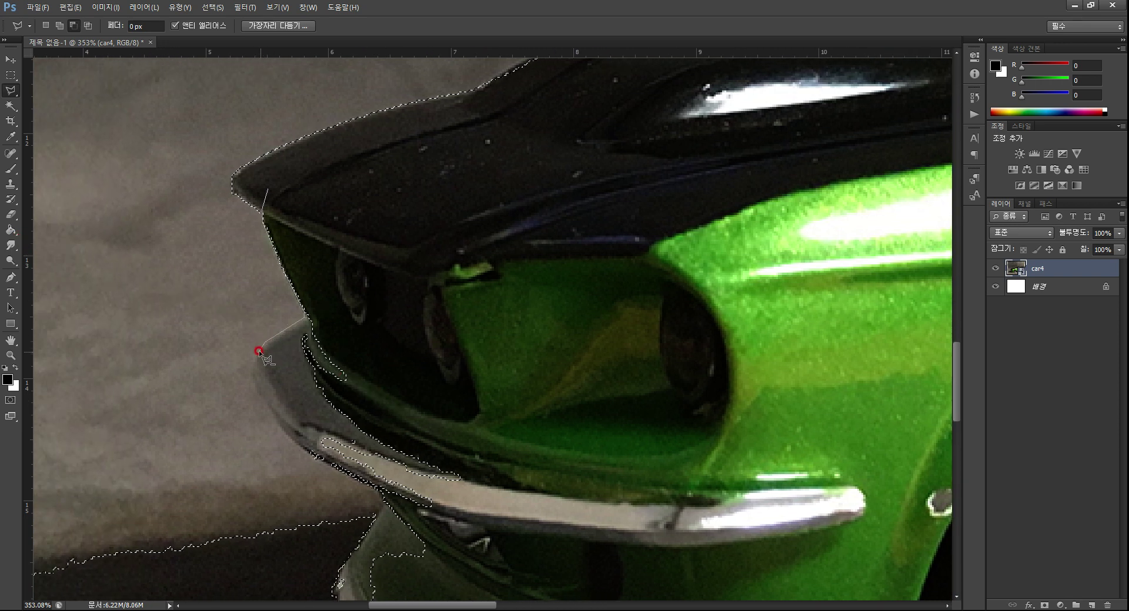
left_click(250, 368)
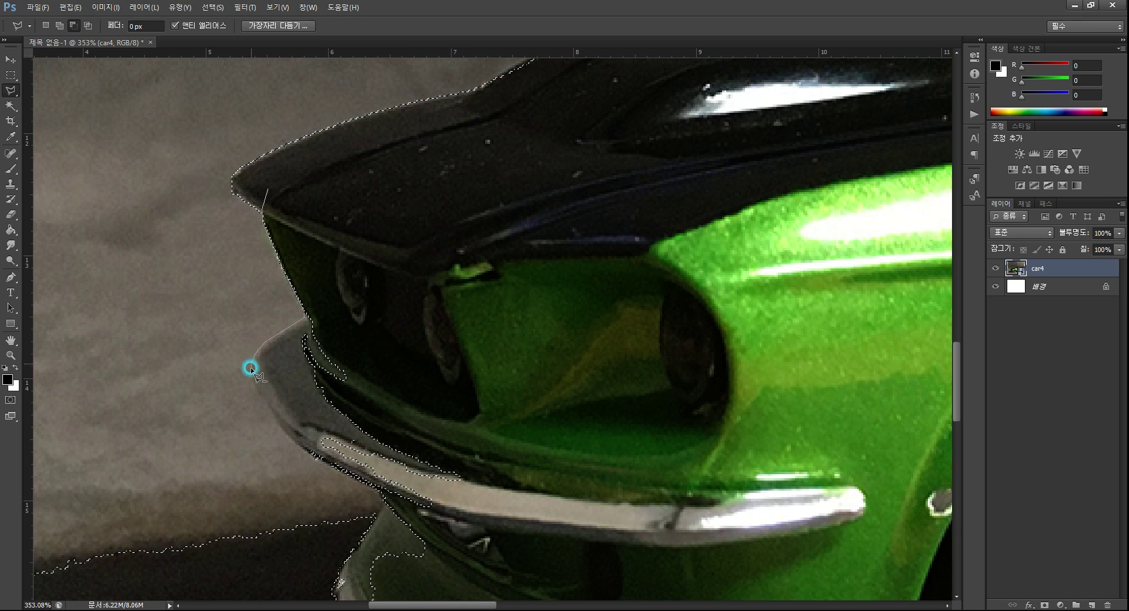
left_click(179, 427)
left_click(260, 463)
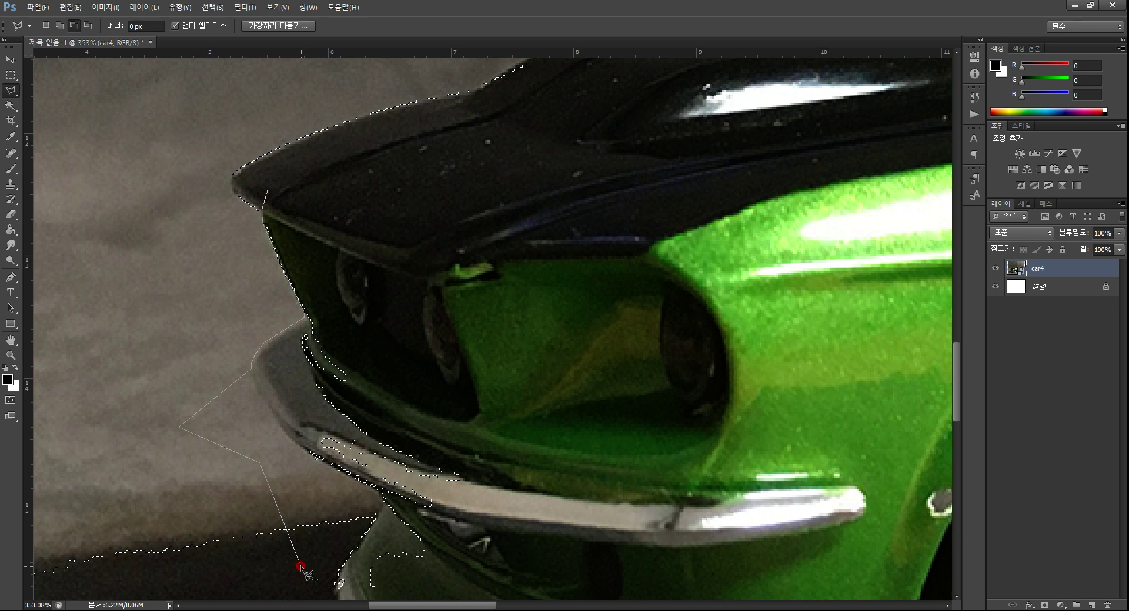
key("BackSpace")
key("BackSpace")
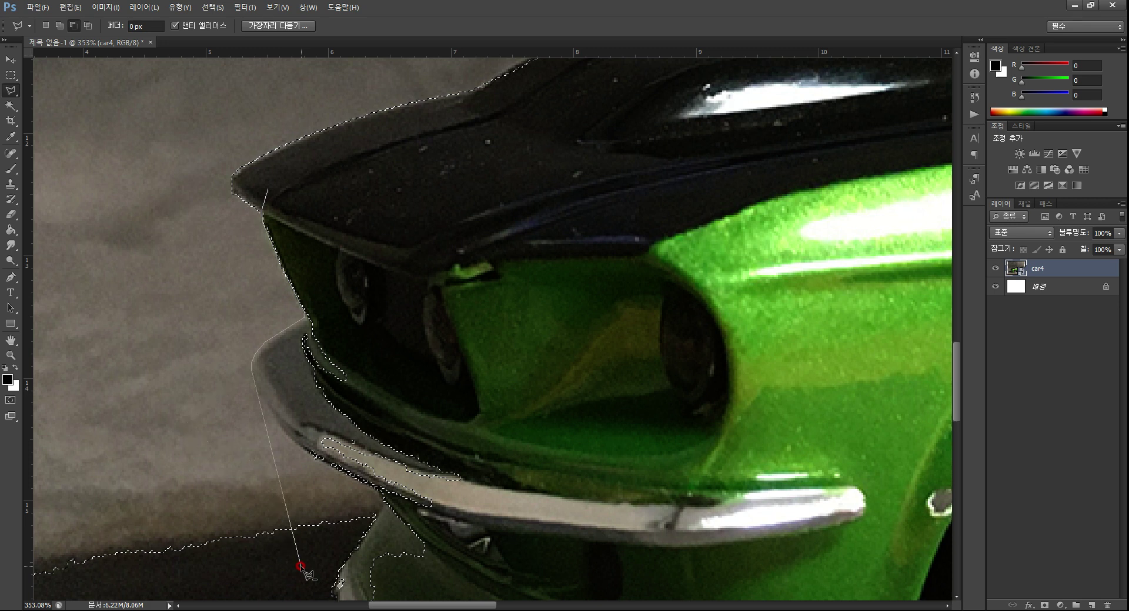
Trace the bumper's outer edge and close the outline through the car body to subtract the bumper and grille area from the selection
left_click(254, 381)
left_click(273, 405)
left_click(271, 414)
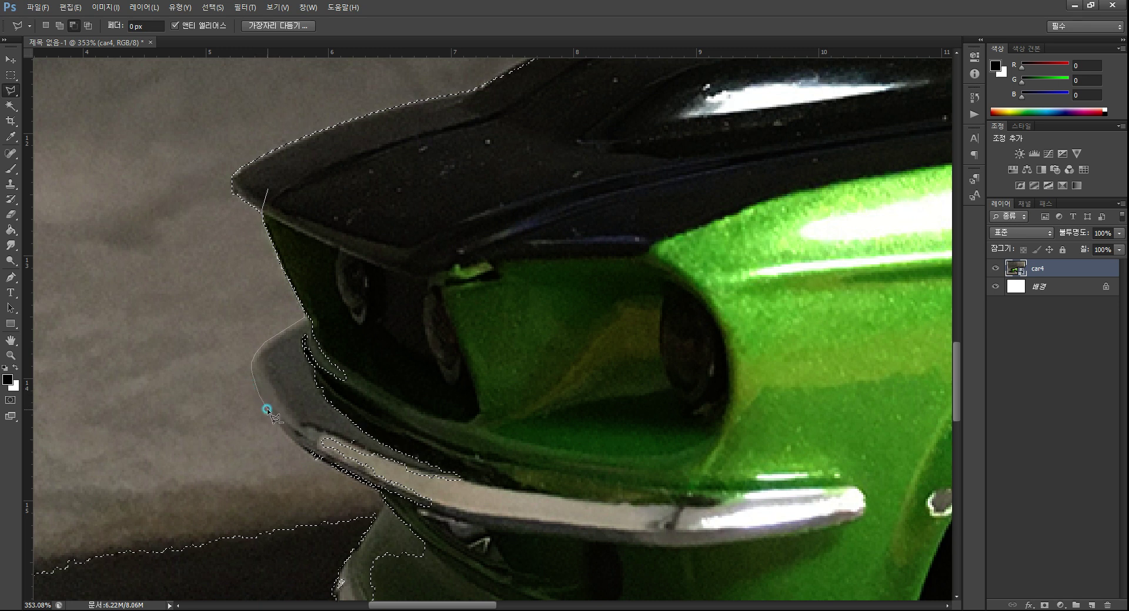
left_click(286, 426)
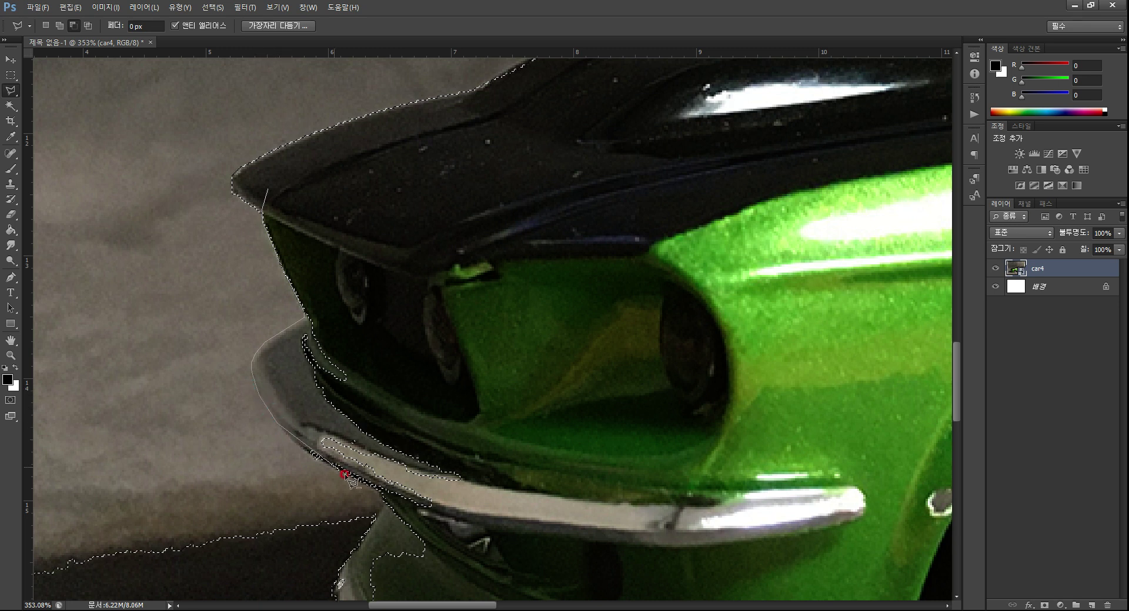
left_click(311, 459)
left_click(567, 523)
left_click(582, 379)
left_click(492, 241)
left_click(277, 184)
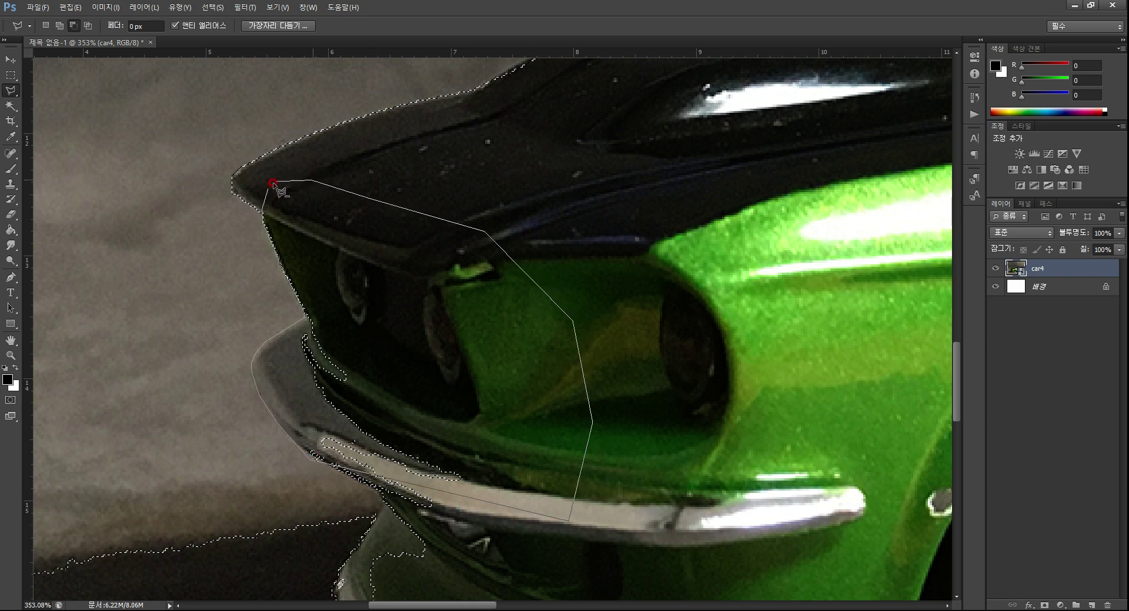
left_click(277, 242)
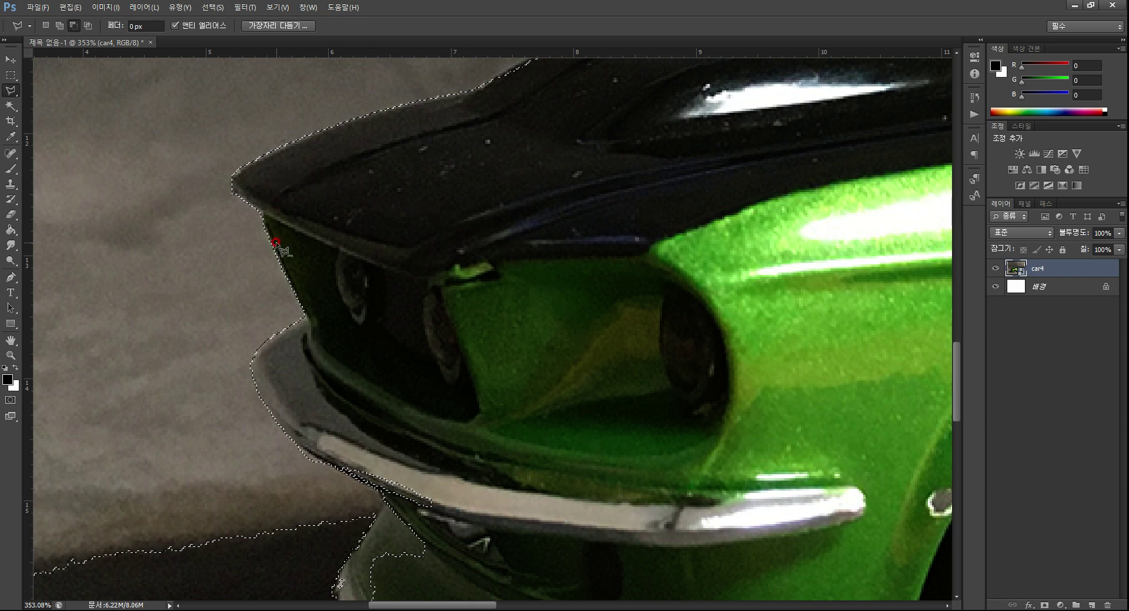
With the Polygonal Lasso in Add to Selection mode, trace from the grille's lower edge along the bumper's upper corner
left_click(11, 355)
left_click(319, 344)
left_click_drag(319, 344, 361, 292)
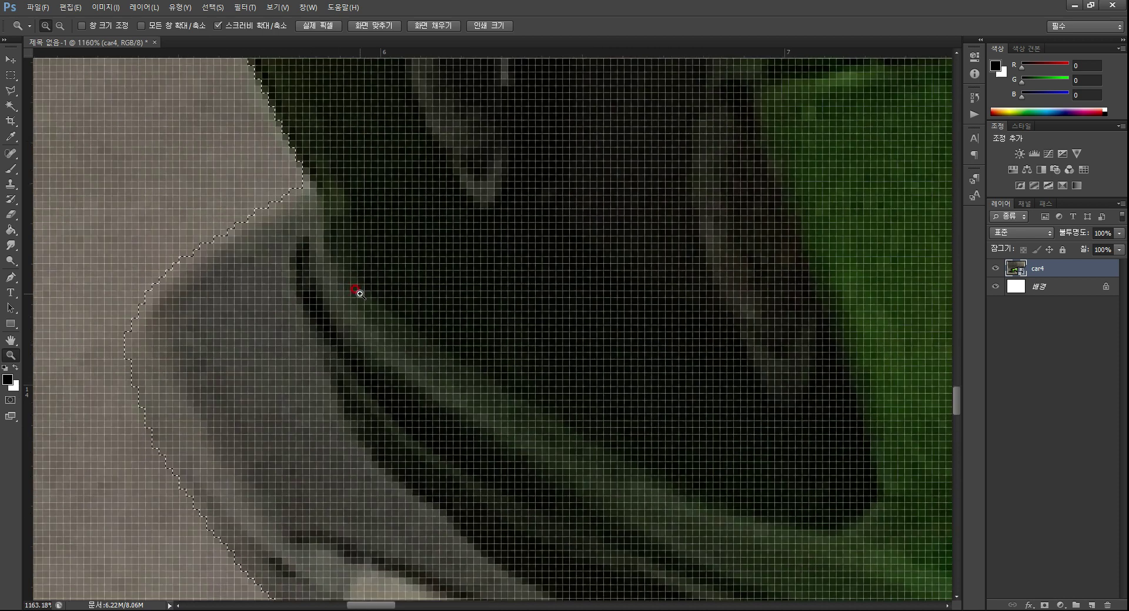
left_click_drag(249, 327, 302, 292)
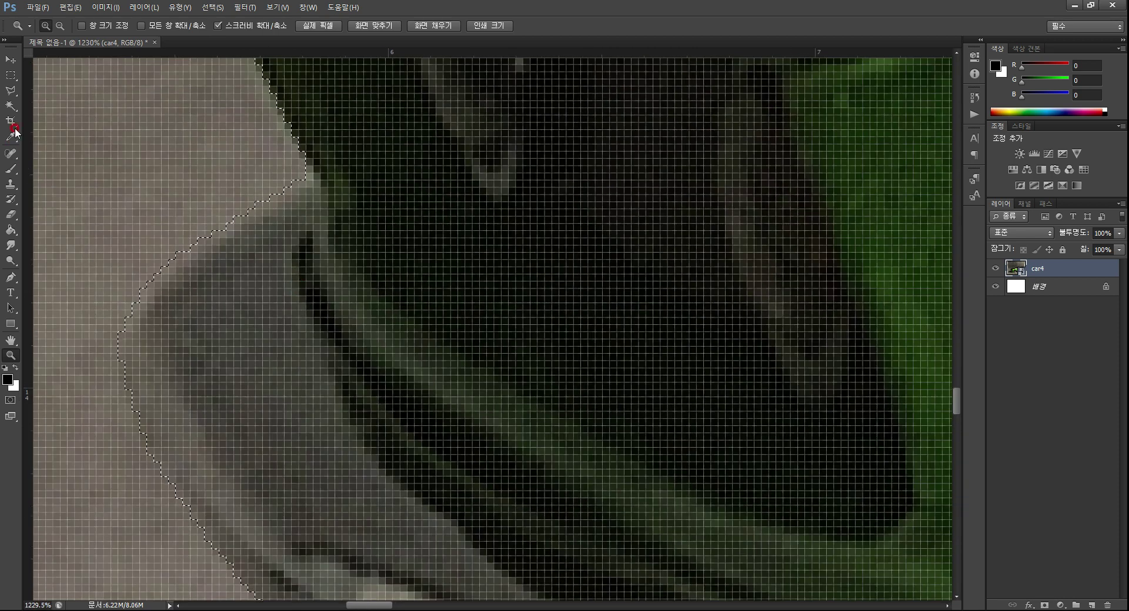
left_click(11, 90)
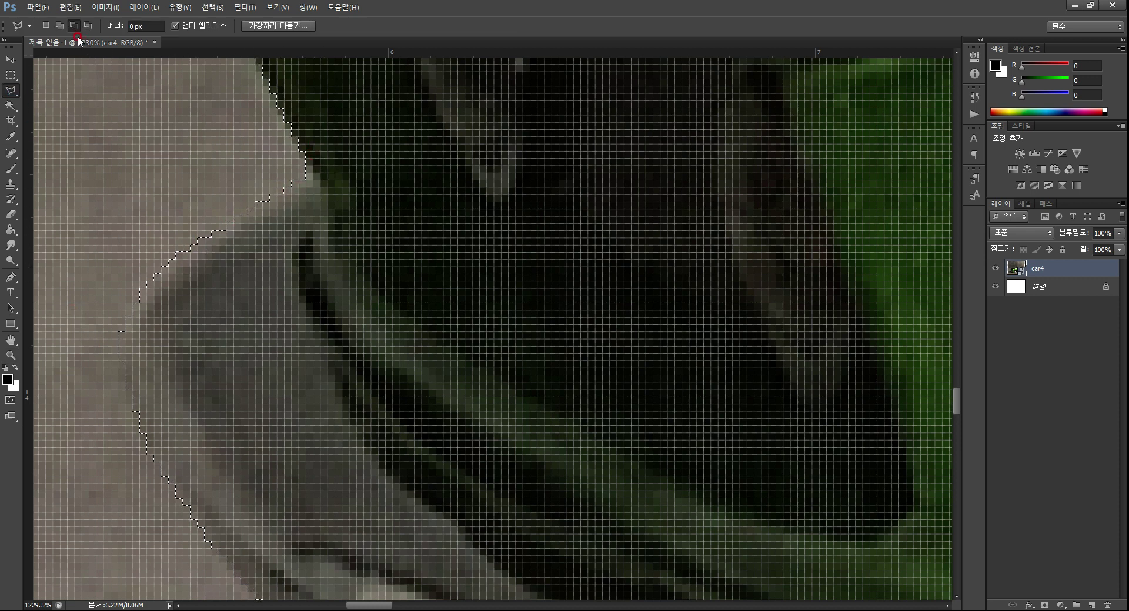
left_click(59, 26)
left_click(271, 134)
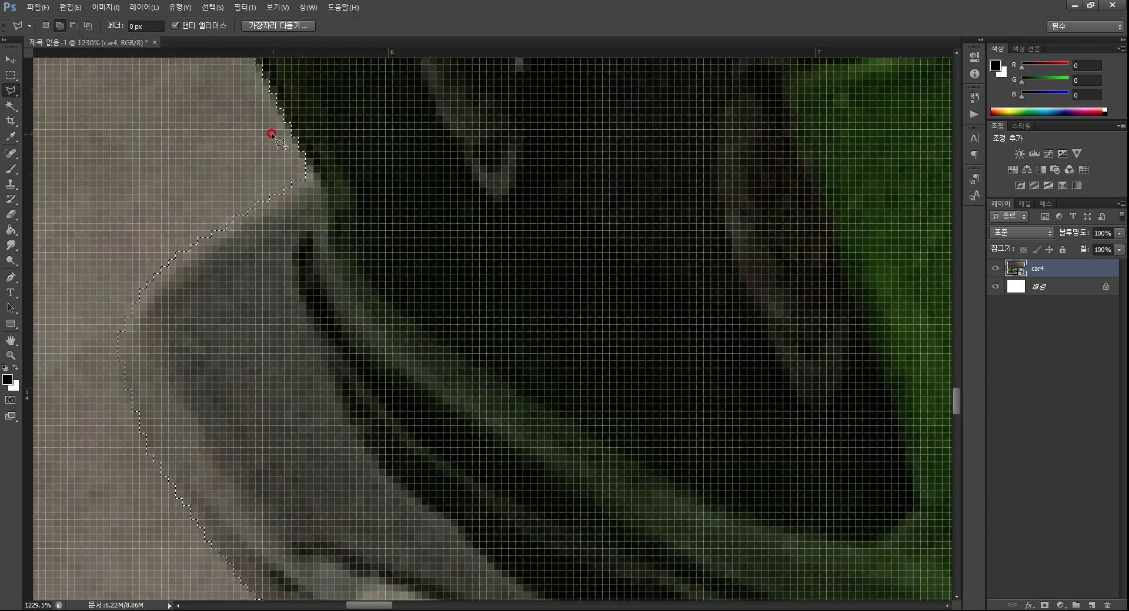
left_click(305, 177)
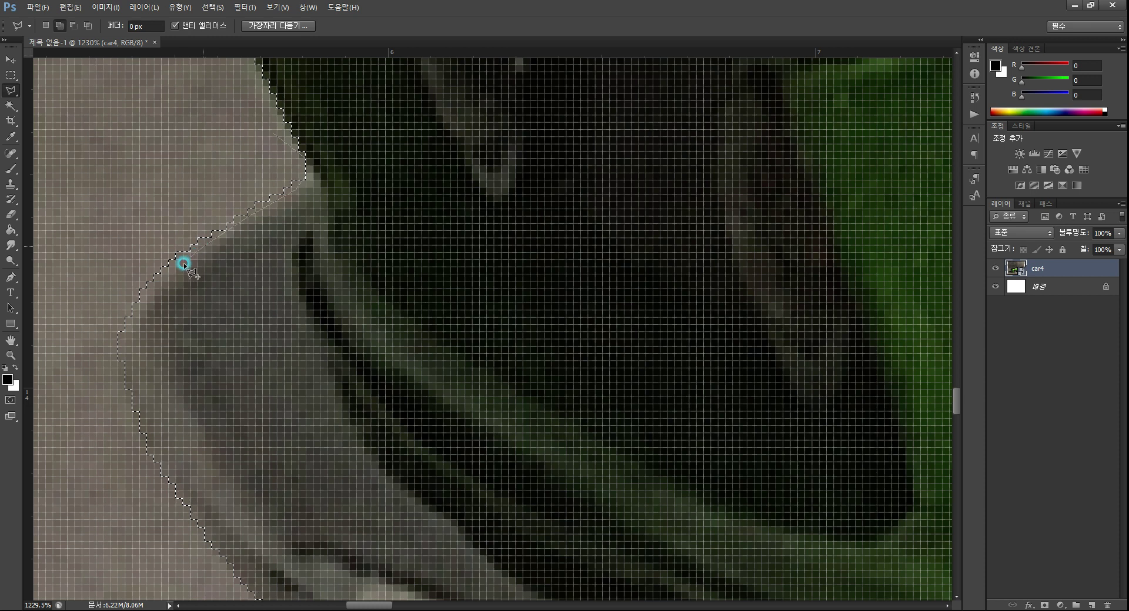
left_click(157, 277)
left_click(139, 304)
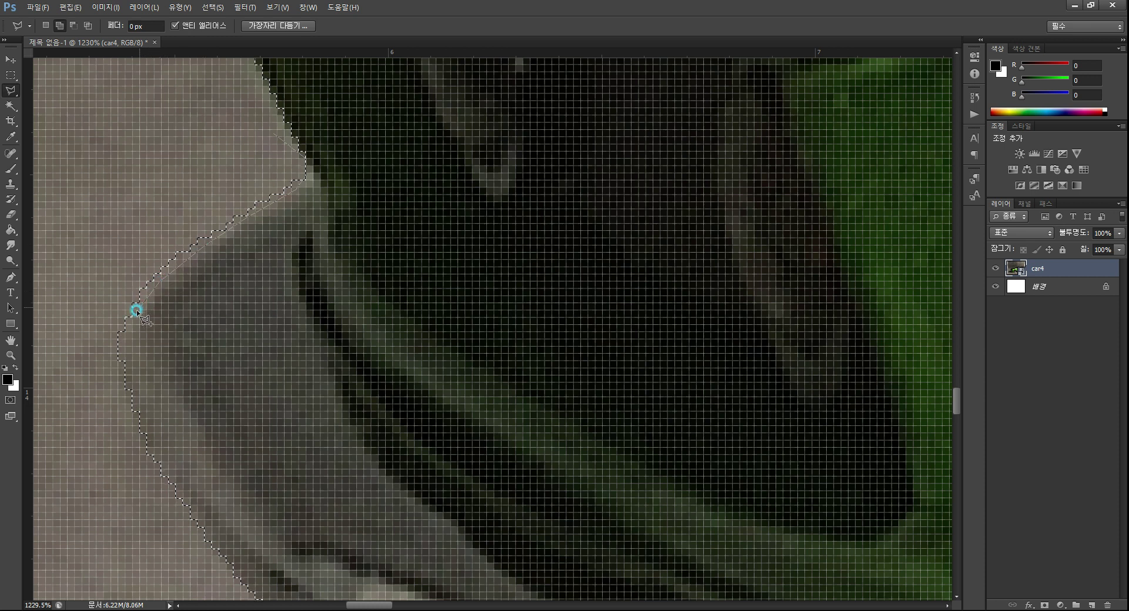
Trace around the bumper's upper corner and close the lasso outline through the grey background to add that strip to the selection
left_click(118, 352)
left_click(99, 441)
left_click(64, 368)
left_click(89, 261)
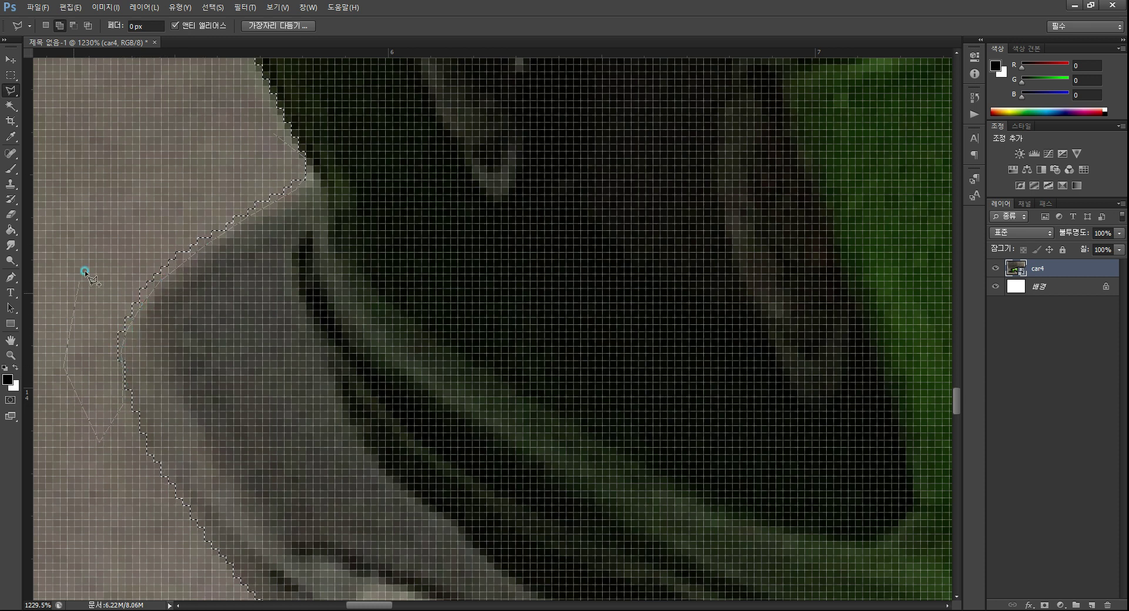
left_click(140, 192)
left_click(244, 125)
double_click(232, 181)
left_click(221, 189)
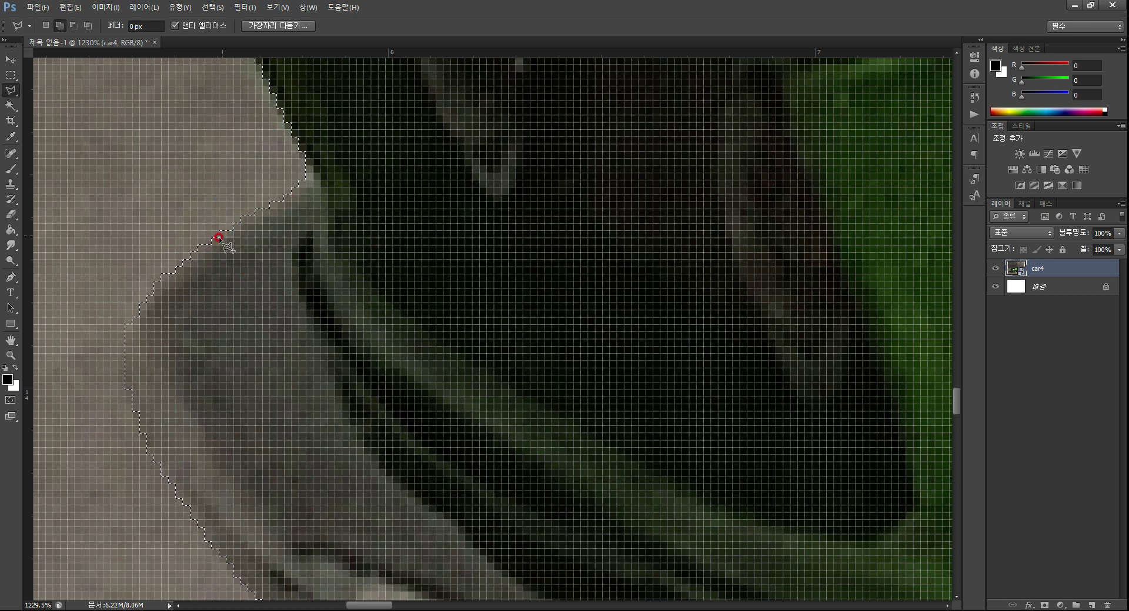
mouse_move(200, 270)
left_mouse_down()
mouse_move(299, 213)
mouse_move(307, 159)
mouse_move(263, 96)
mouse_move(297, 163)
mouse_move(263, 129)
mouse_move(292, 257)
left_mouse_up()
mouse_move(474, 323)
left_mouse_down()
mouse_move(547, 332)
mouse_move(360, 154)
mouse_move(370, 265)
left_mouse_up()
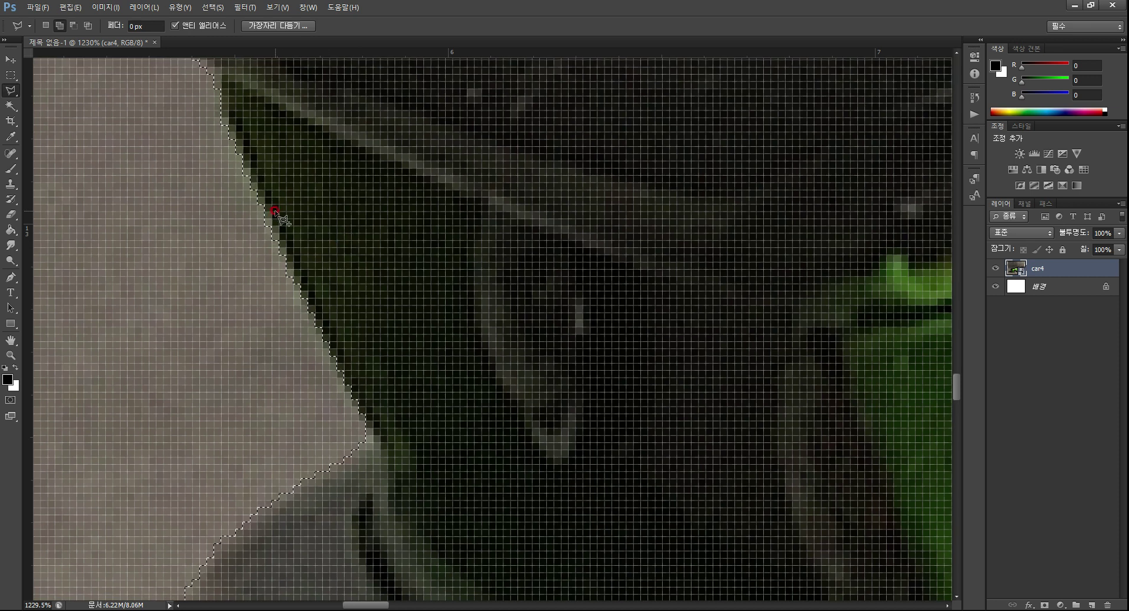
left_click(250, 156)
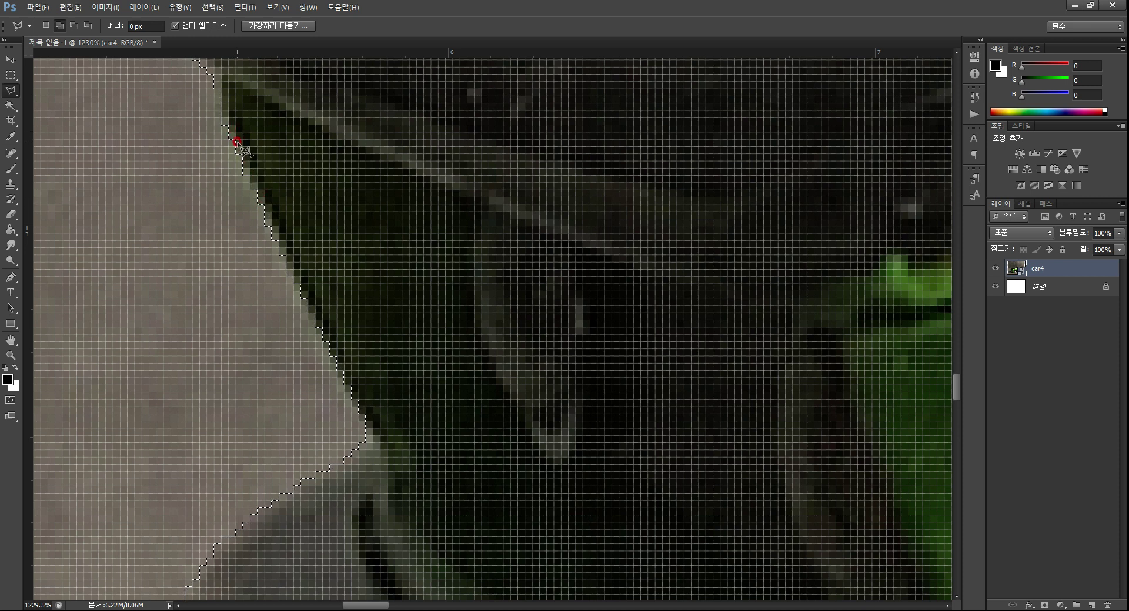
mouse_move(251, 182)
left_mouse_down()
mouse_move(340, 390)
mouse_move(341, 317)
mouse_move(353, 295)
mouse_move(365, 307)
mouse_move(218, 411)
mouse_move(227, 405)
left_mouse_up()
scroll(340, 390, "down", 3)
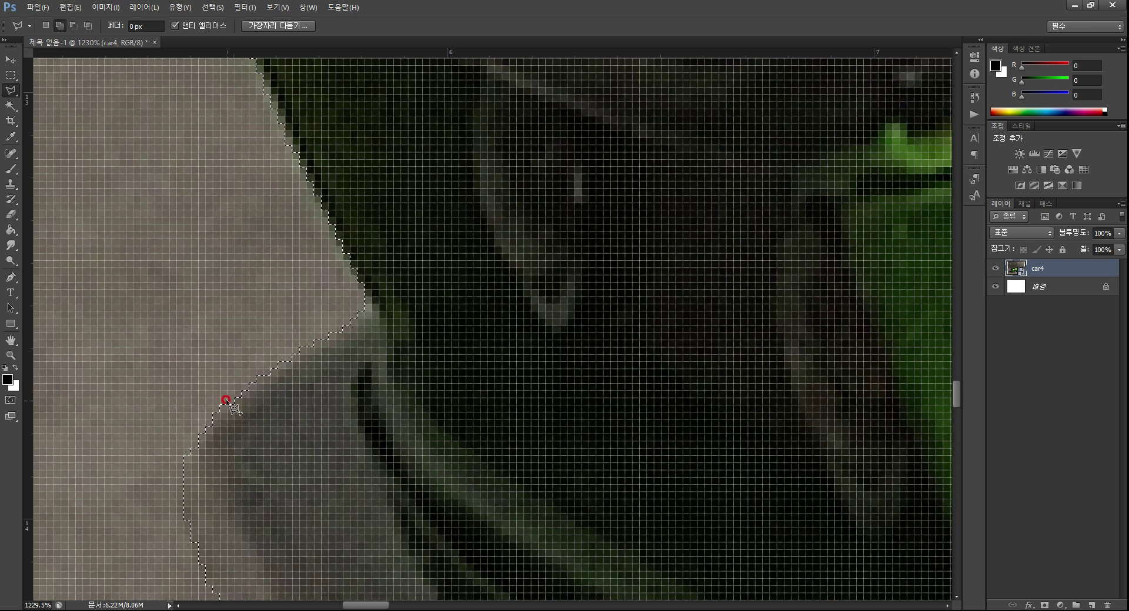
In Add to Selection mode, outline a small polygonal patch of background at the front bumper's upper corner to extend the selection
left_click(73, 25)
left_click(227, 119)
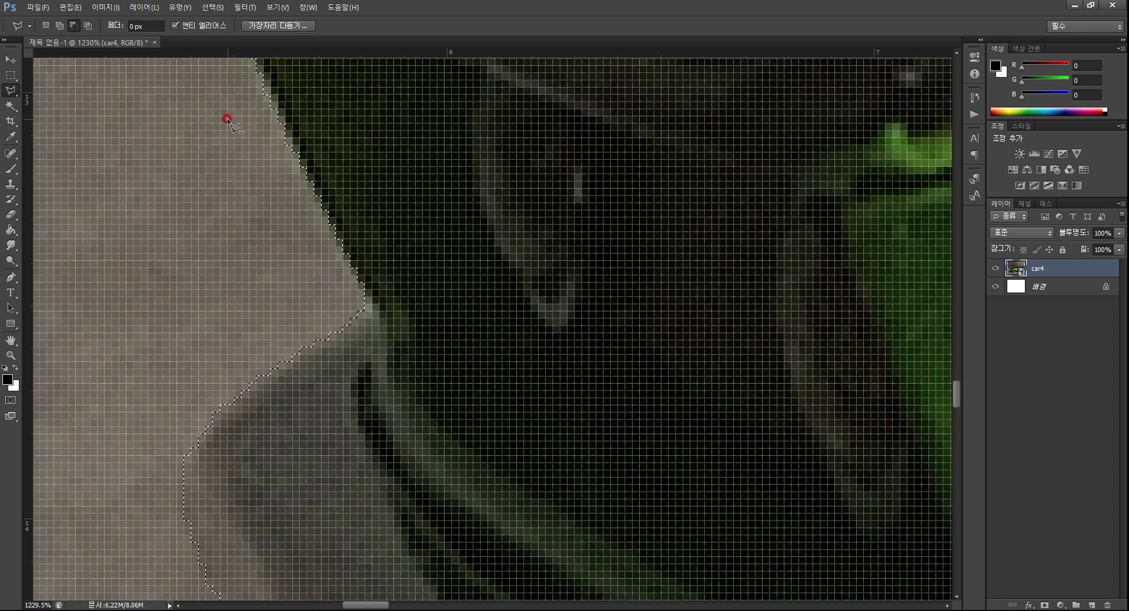
left_click(59, 26)
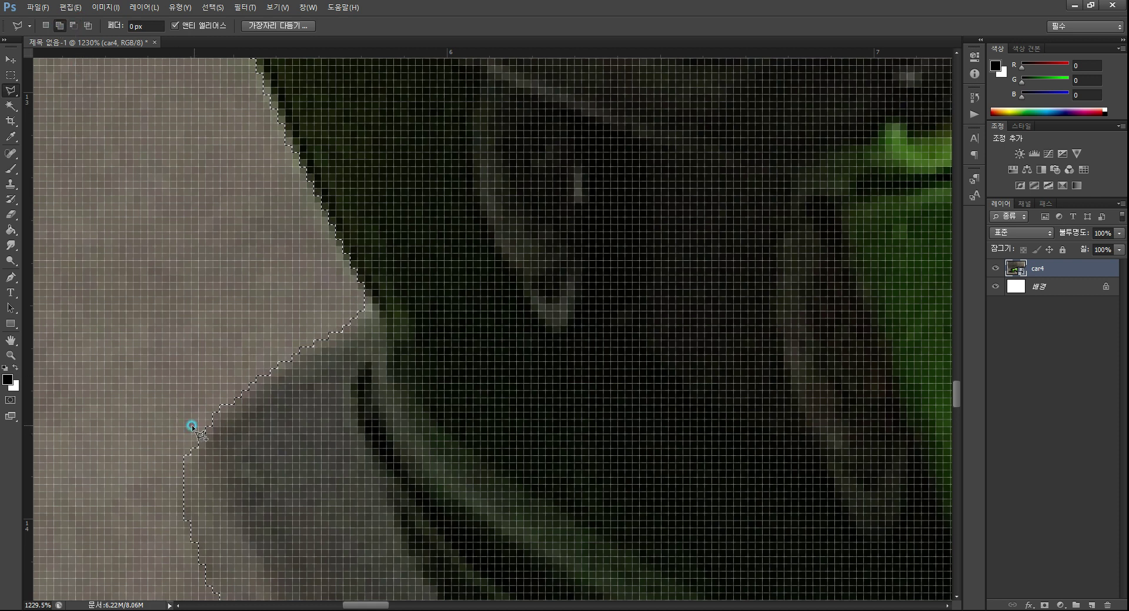
left_click_drag(192, 427, 214, 418)
left_click(235, 398)
left_click(234, 382)
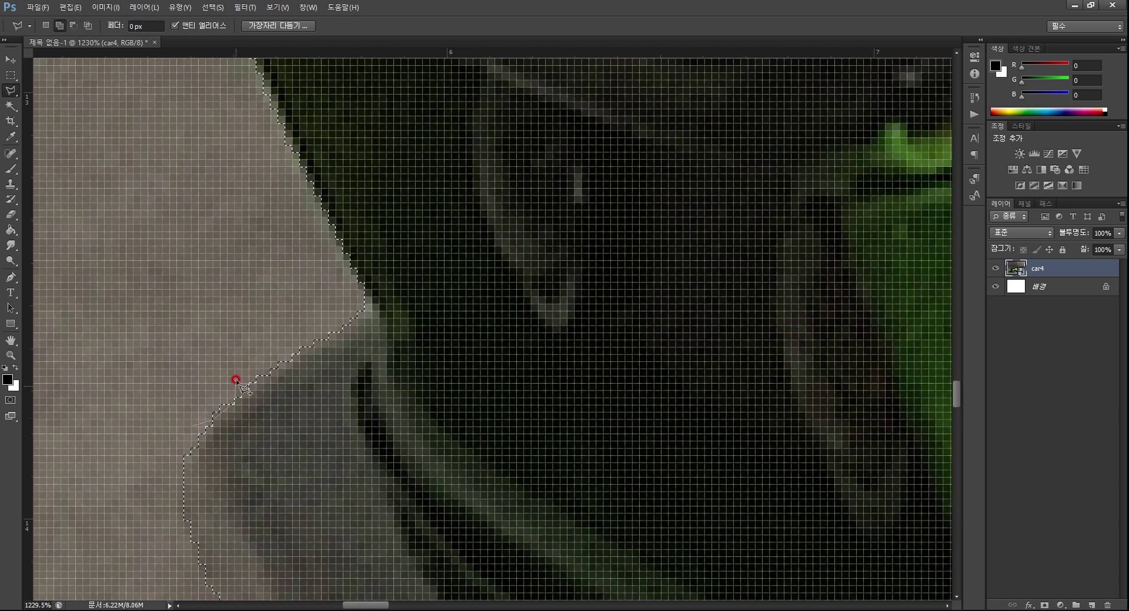
left_click(205, 390)
left_click(187, 417)
Add the dark shadow in front of and beneath the lower spoiler to the selection with overlapping Rectangular Marquee areas
double_click(11, 355)
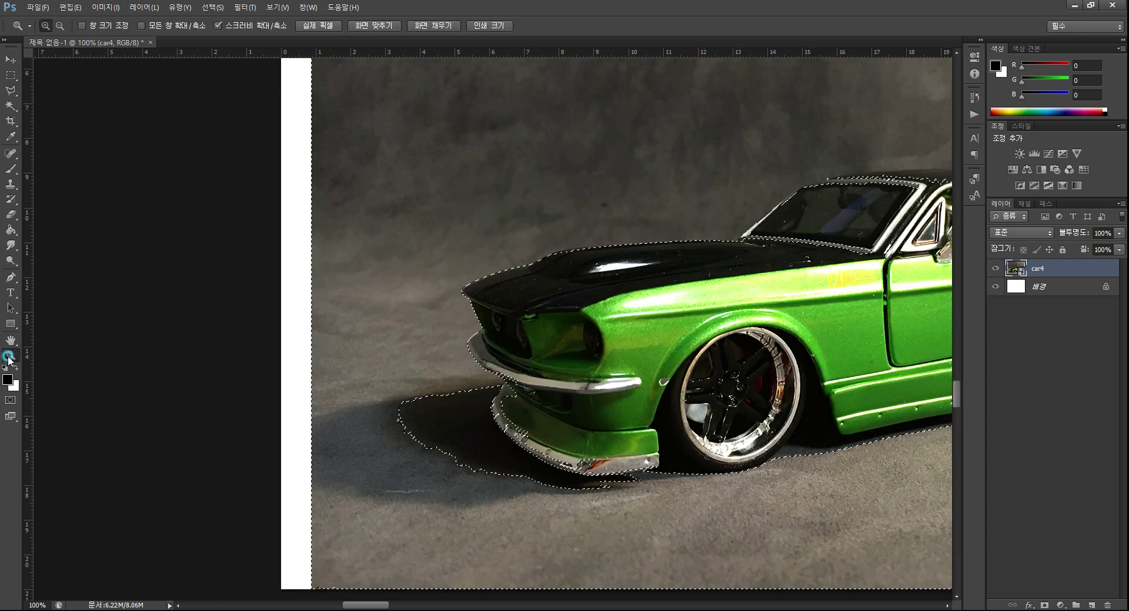
left_click_drag(617, 378, 361, 382)
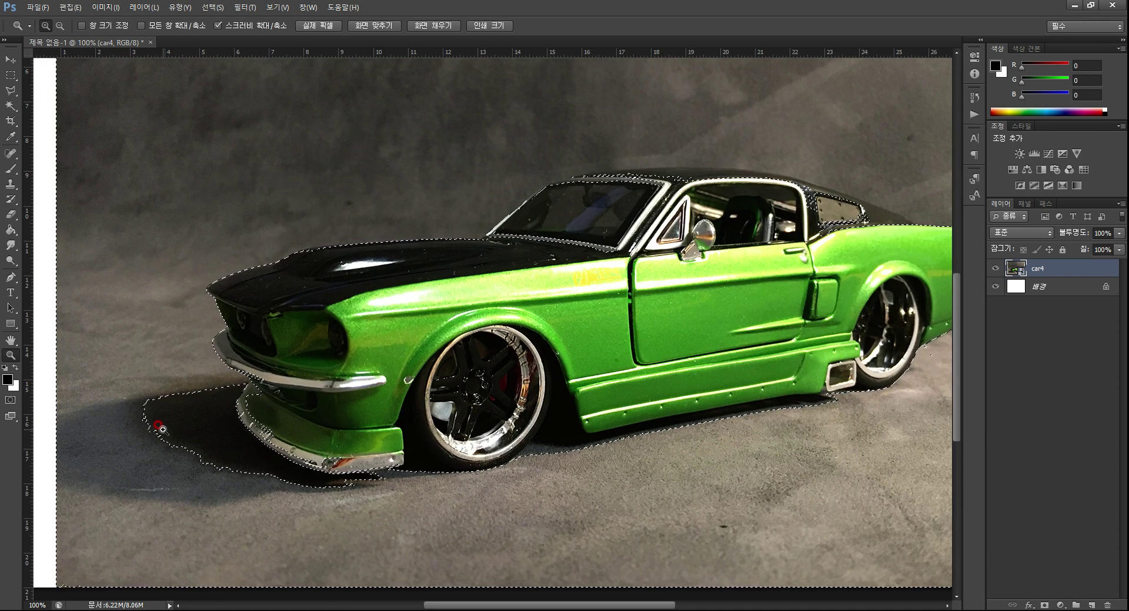
left_click(10, 74)
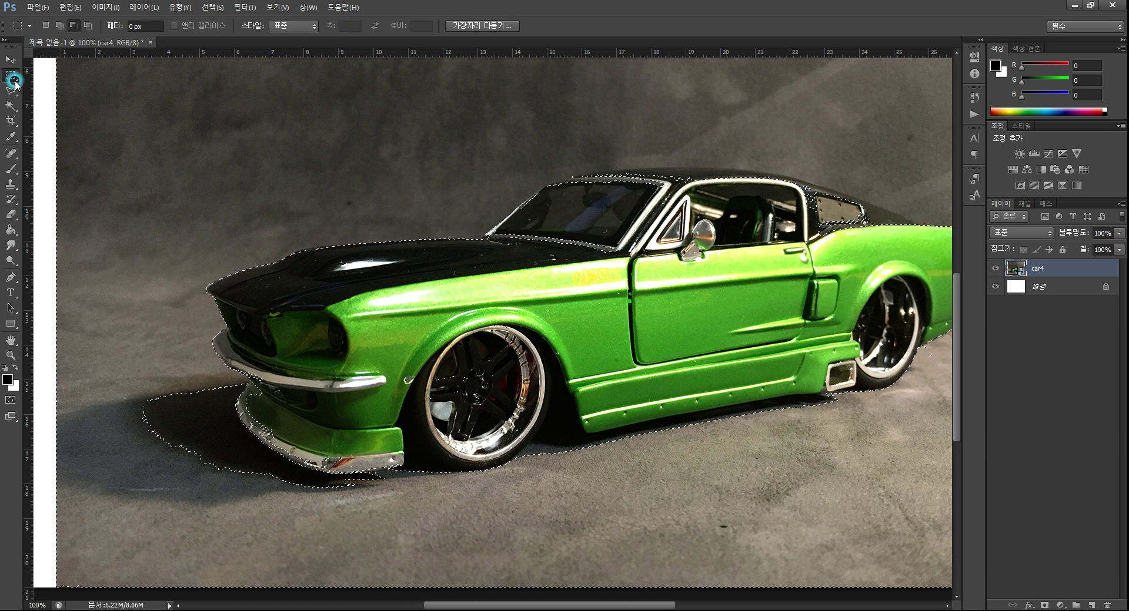
left_click(59, 25)
left_click_drag(201, 475, 201, 475)
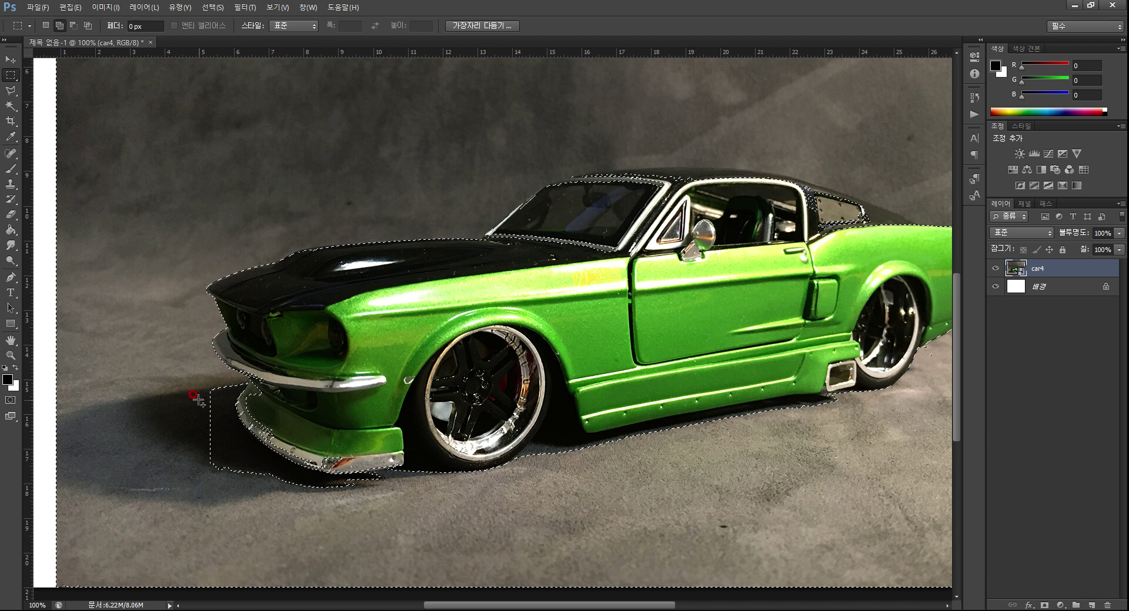
left_click_drag(189, 378, 259, 479)
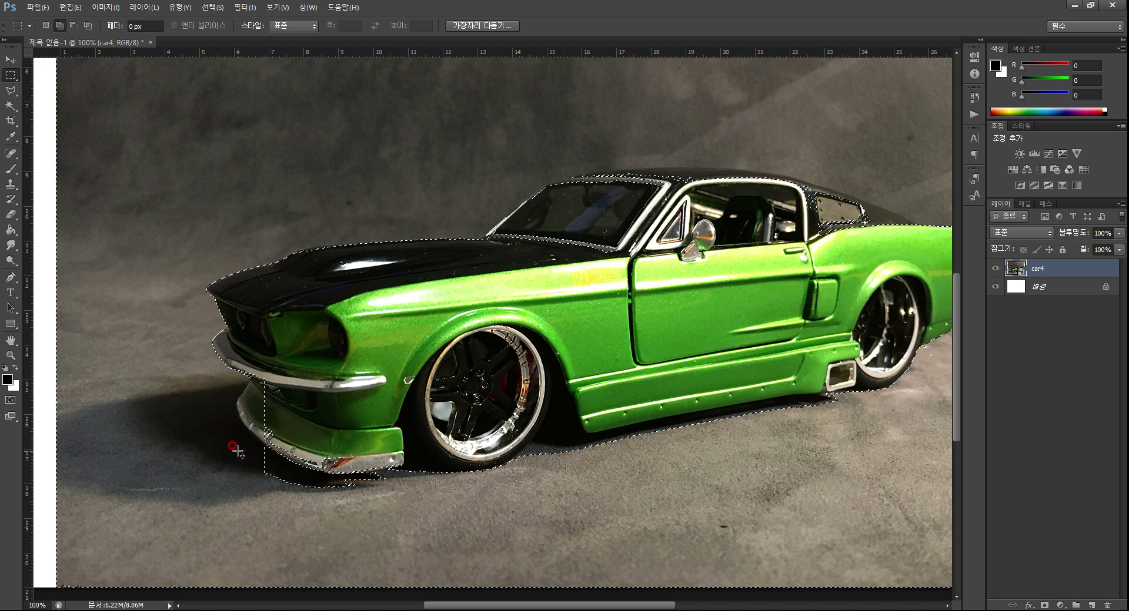
left_click_drag(263, 433, 307, 488)
left_click_drag(278, 433, 390, 522)
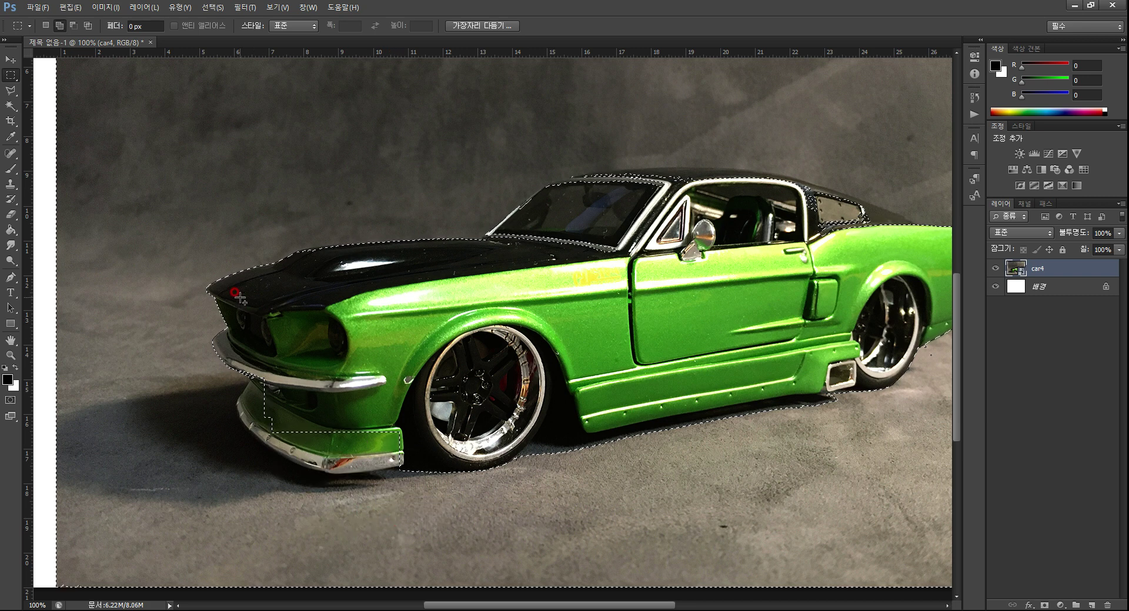
Enlarge the front bumper and lower spoiler area and activate the Polygonal Lasso
left_click(10, 355)
left_click_drag(407, 449, 400, 354)
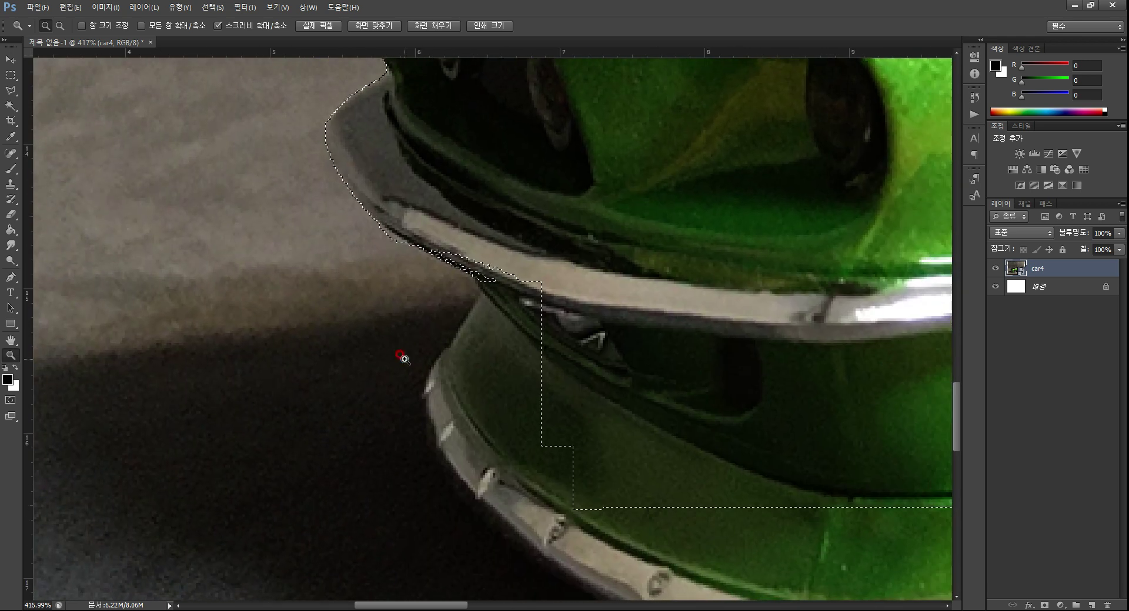
left_click(11, 90)
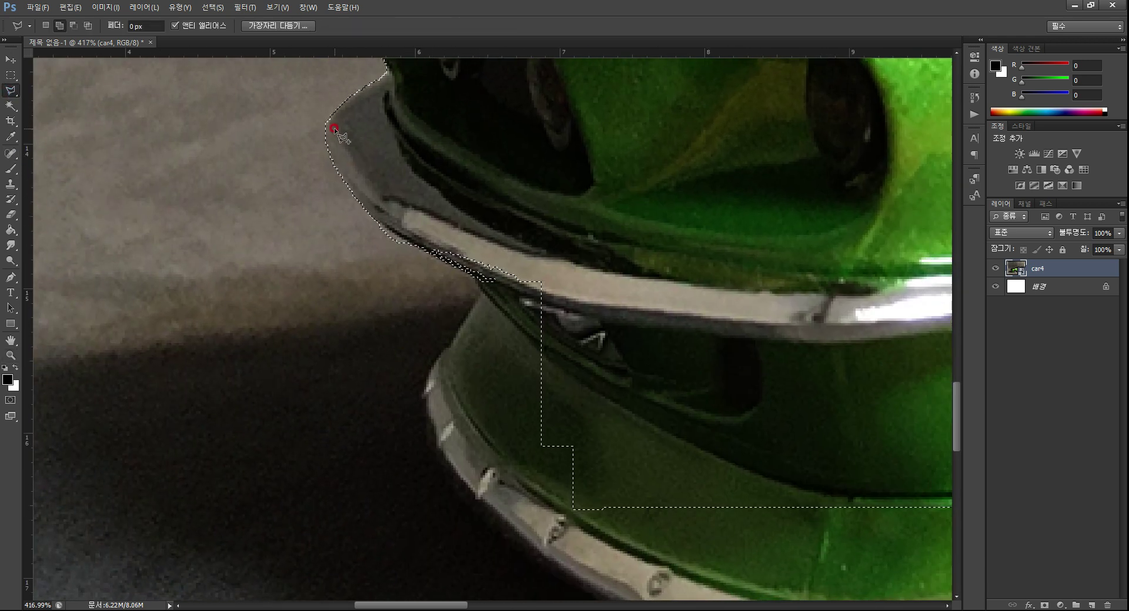
left_click(408, 109)
left_click(369, 196)
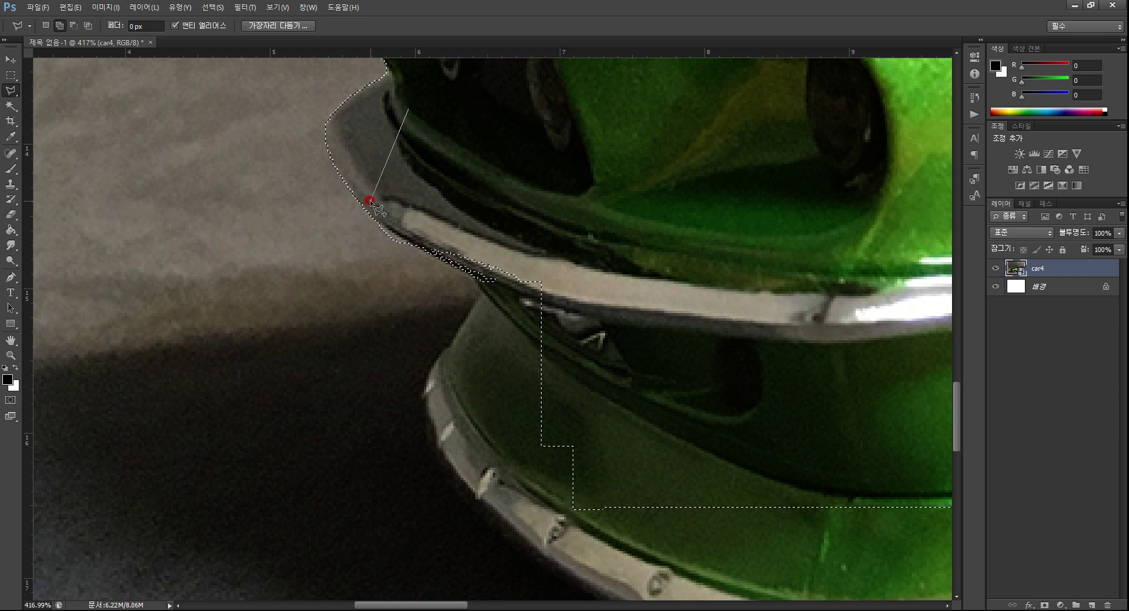
double_click(444, 230)
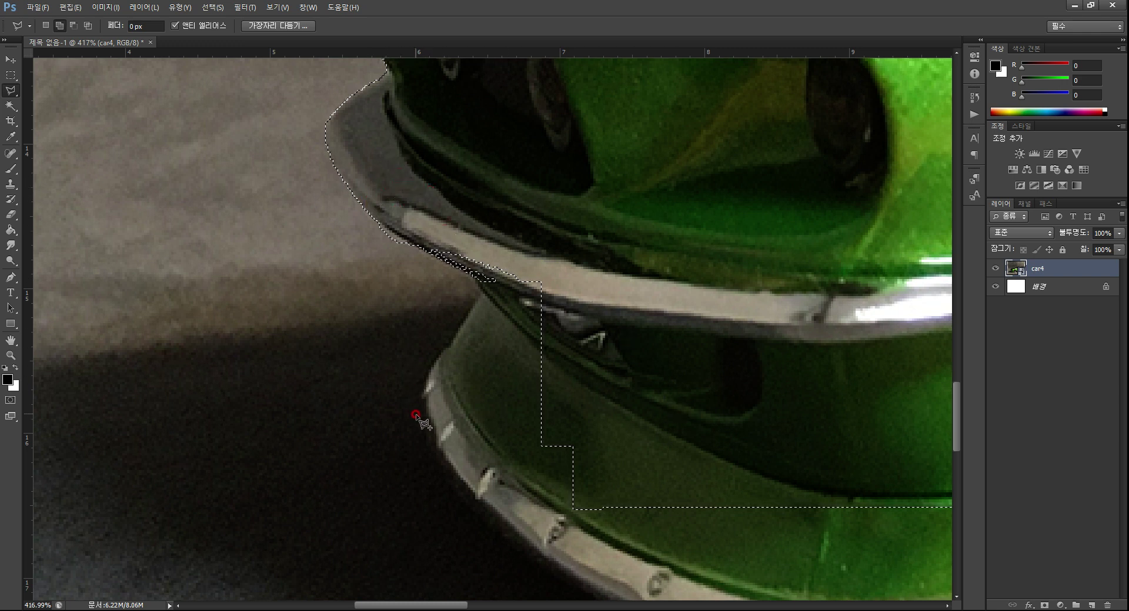
In Subtract from Selection mode, outline the front bumper's lower edge with the Polygonal Lasso to remove it from the selection
left_click(73, 25)
left_click(459, 142)
left_click(372, 207)
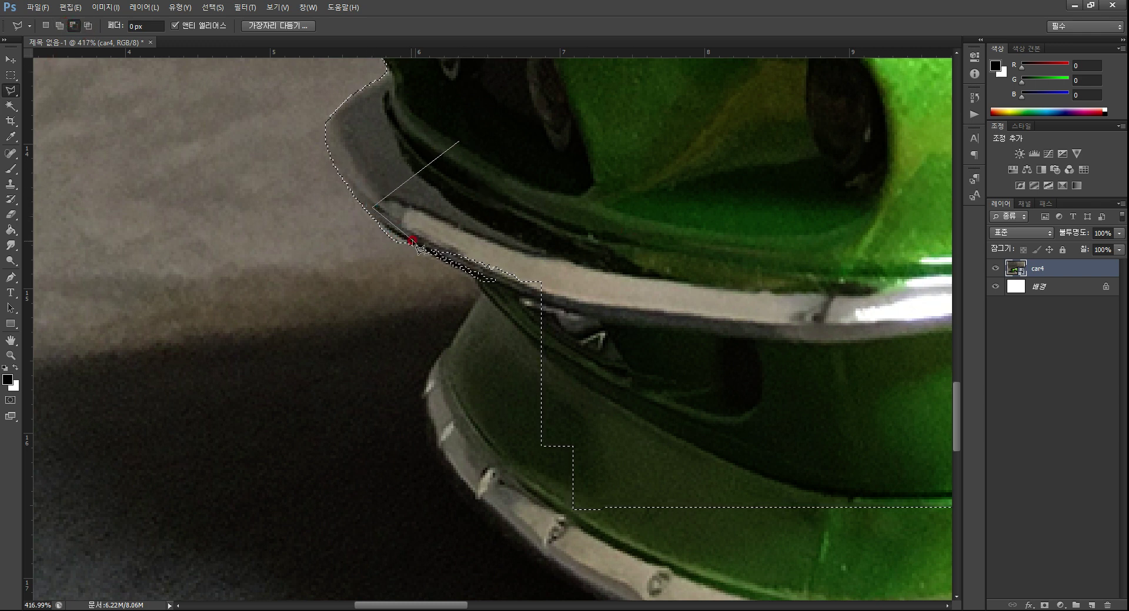
left_click(479, 296)
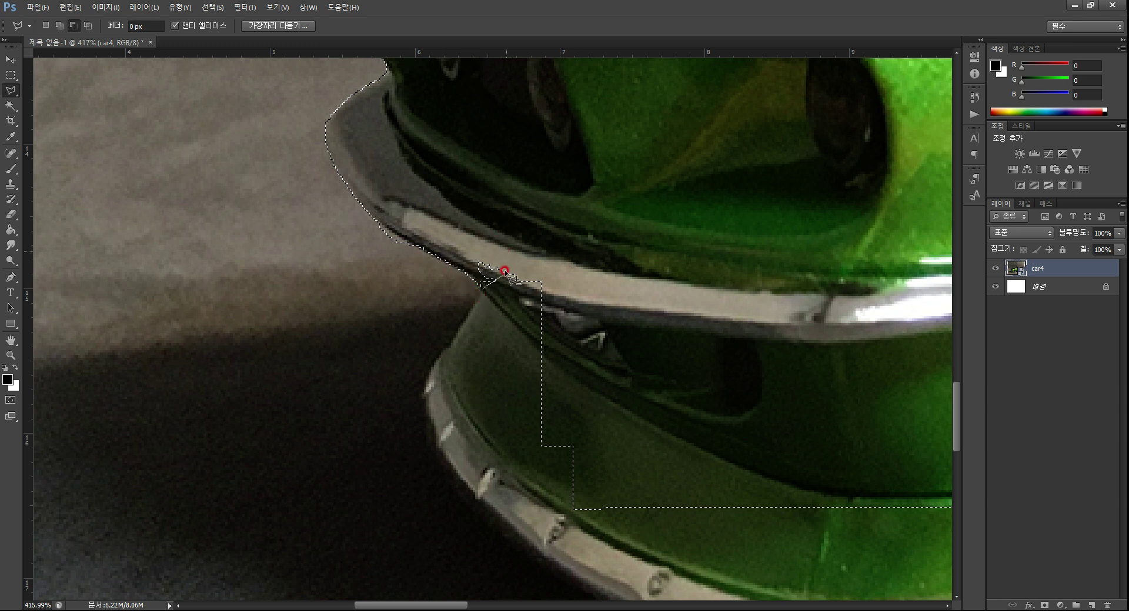
Start a subtracting lasso outline on the bumper and trace down the gap beneath it and around the lower spoiler's front edge
left_click(492, 206)
left_click(481, 300)
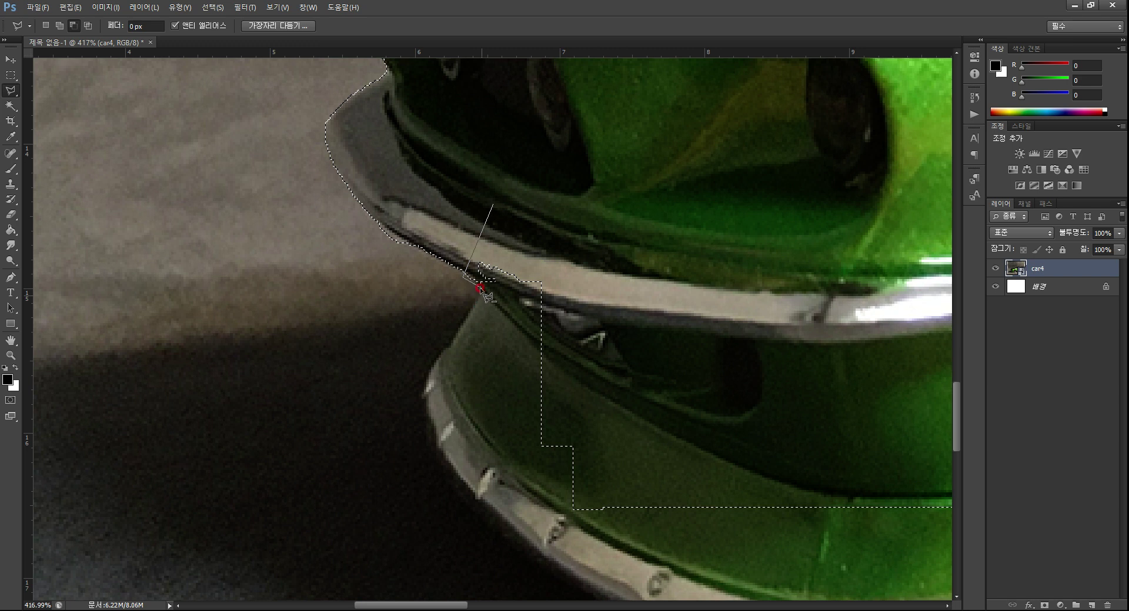
key("Delete")
left_click(470, 276)
left_click(478, 291)
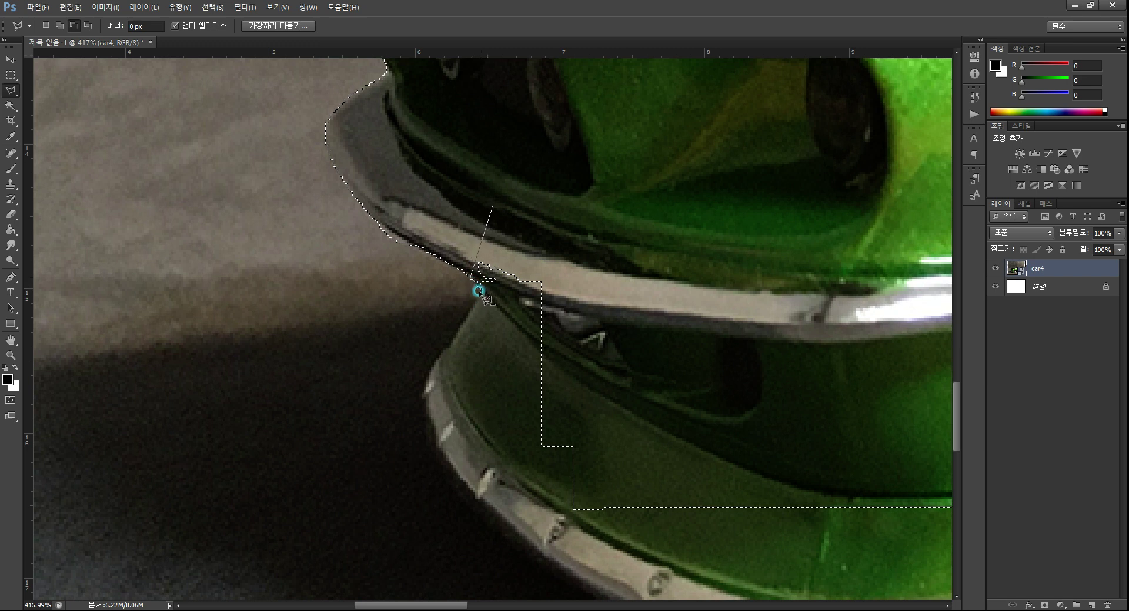
left_click(451, 338)
left_click(433, 363)
left_click(454, 476)
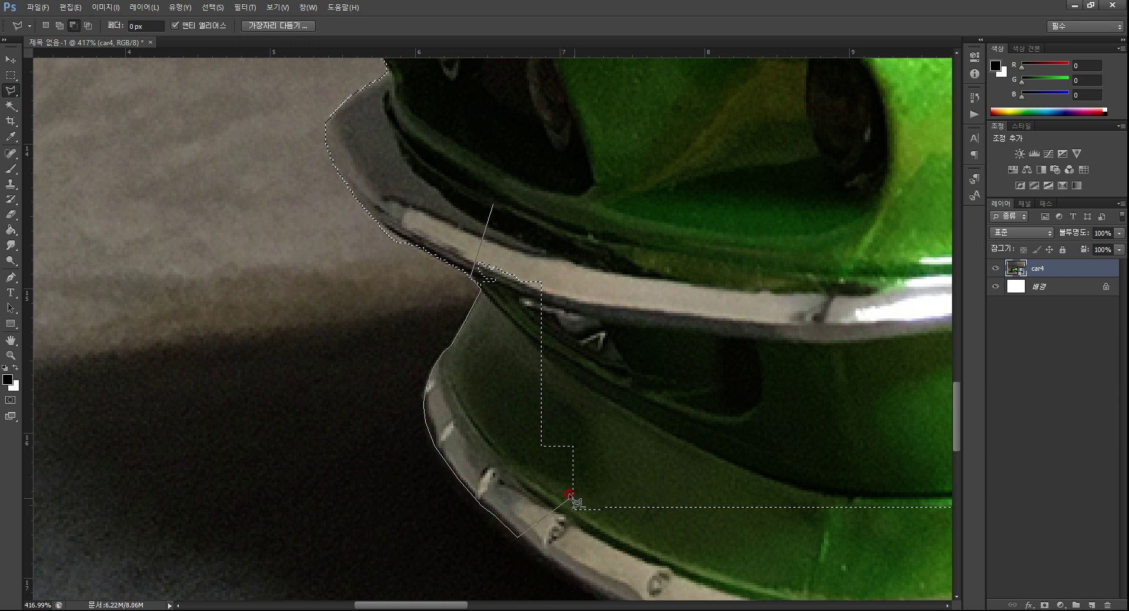
Continue the lasso outline along the lower spoiler's chrome bottom edge to its end near the front wheel
left_click_drag(506, 453, 291, 239)
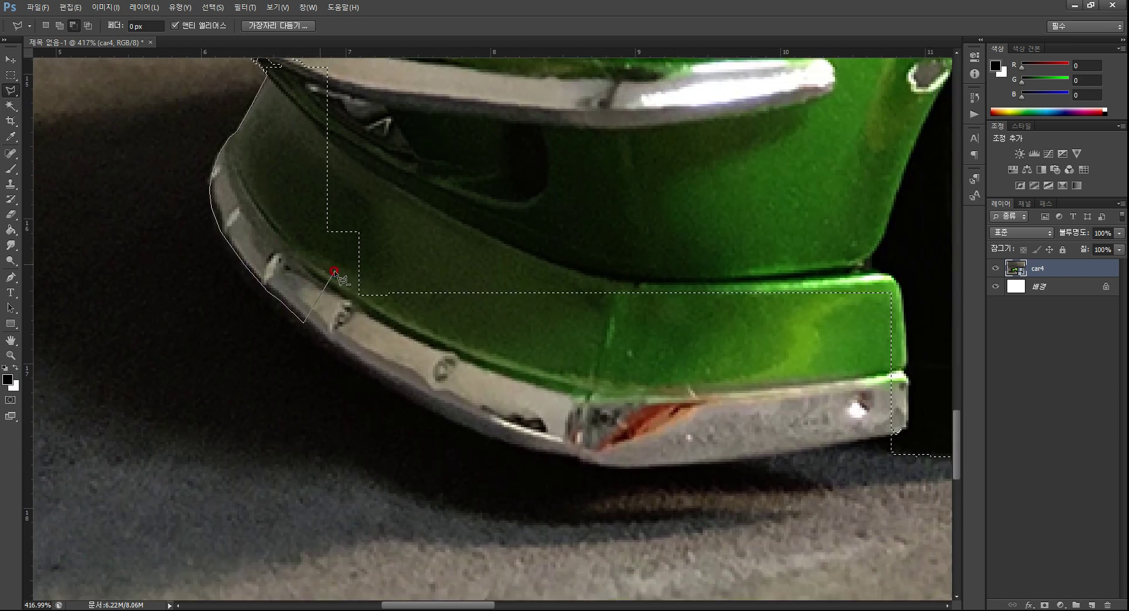
left_click(361, 377)
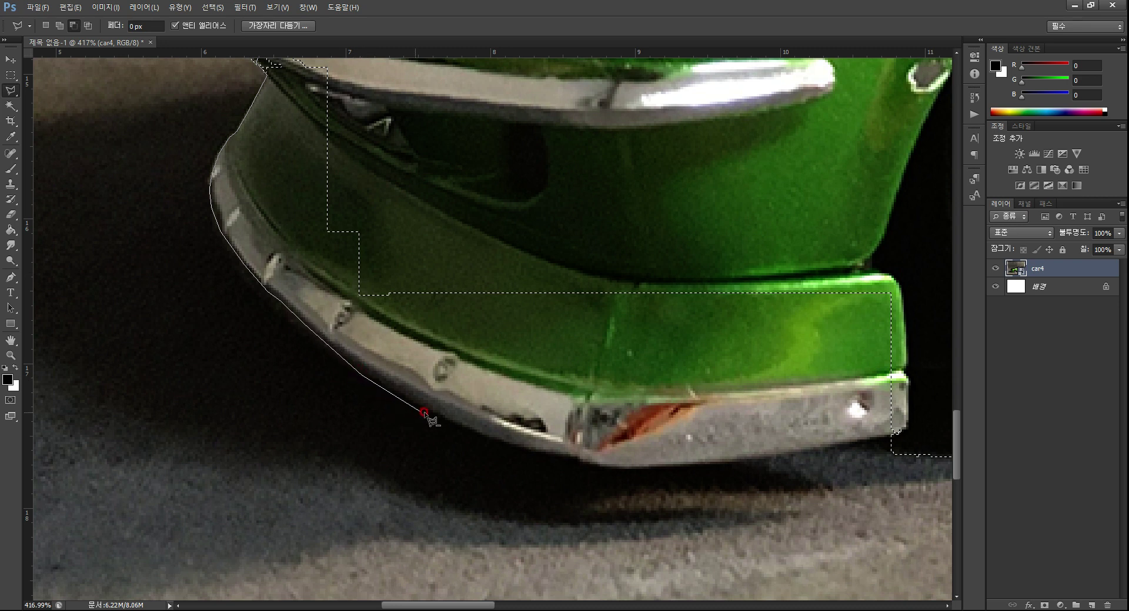
left_click(446, 424)
left_click(520, 447)
left_click(540, 453)
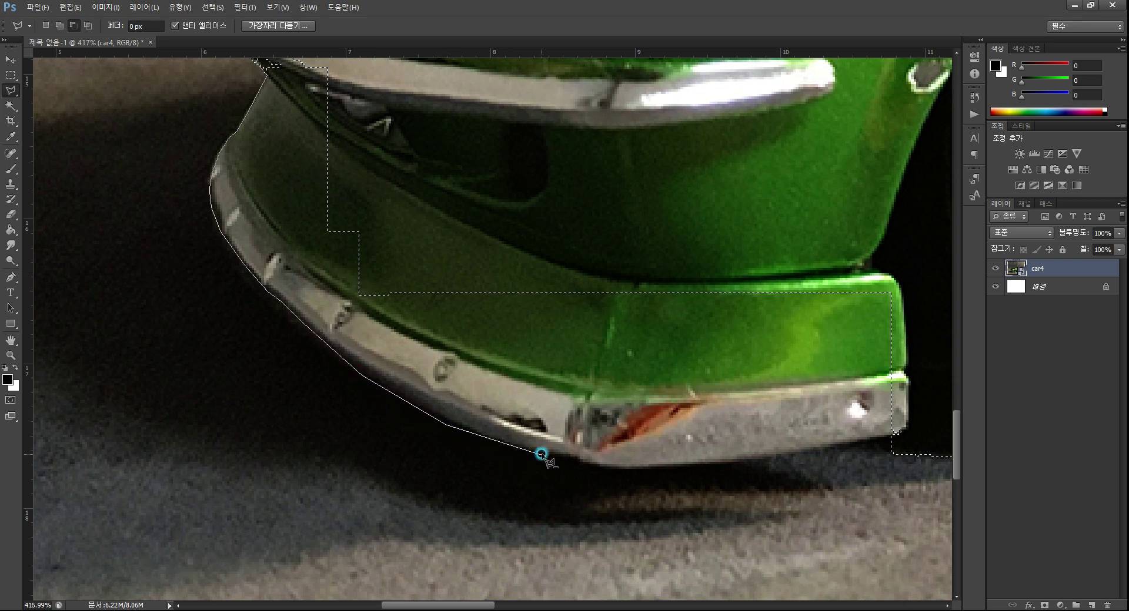
left_click(577, 458)
left_click(617, 468)
left_click(889, 443)
Close the outline behind the spoiler's end and back through the car body to subtract the lower spoiler from the selection
left_click(928, 419)
left_click(934, 298)
left_click(772, 161)
left_click(601, 136)
left_click(466, 92)
left_click(420, 72)
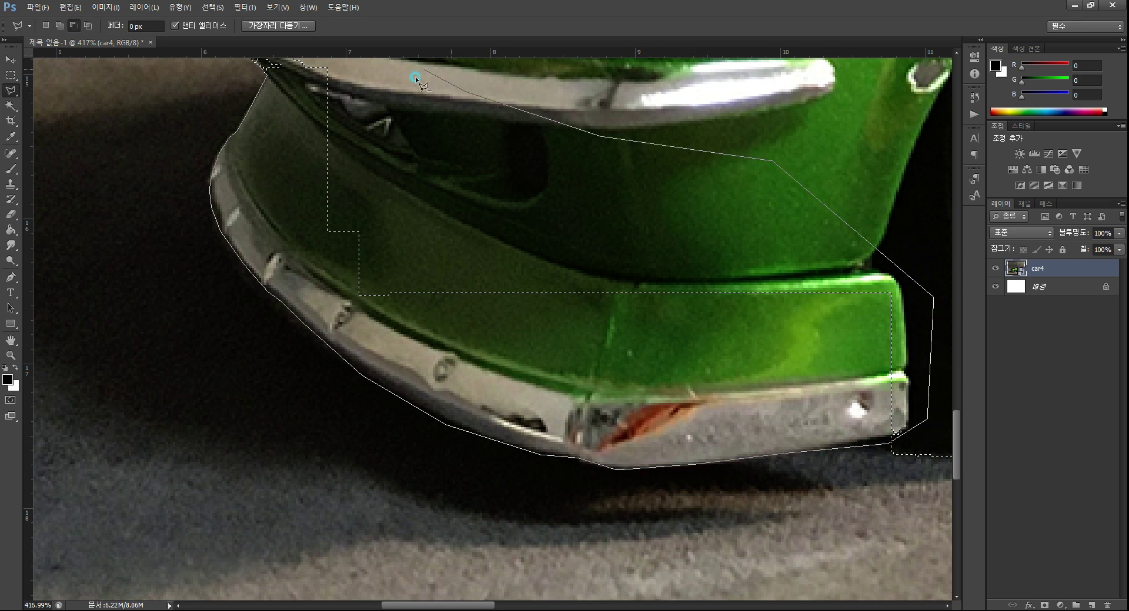
left_click_drag(394, 110, 431, 333)
left_click(316, 211)
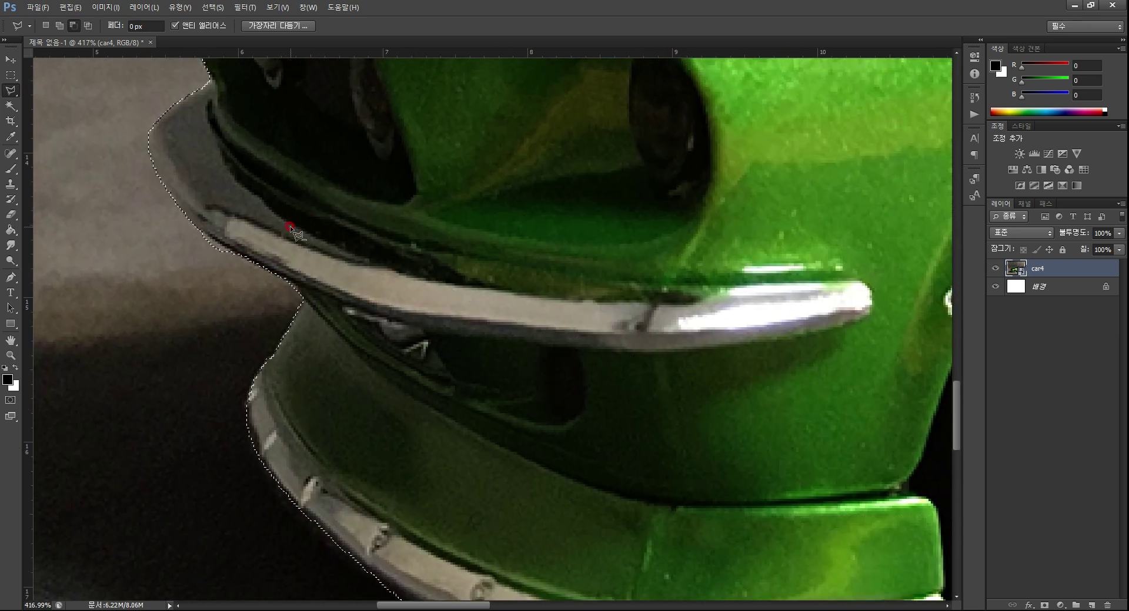
Fit the whole image in view and clear the selection using the Rectangular Marquee in New Selection mode
left_click_drag(350, 275, 116, 242)
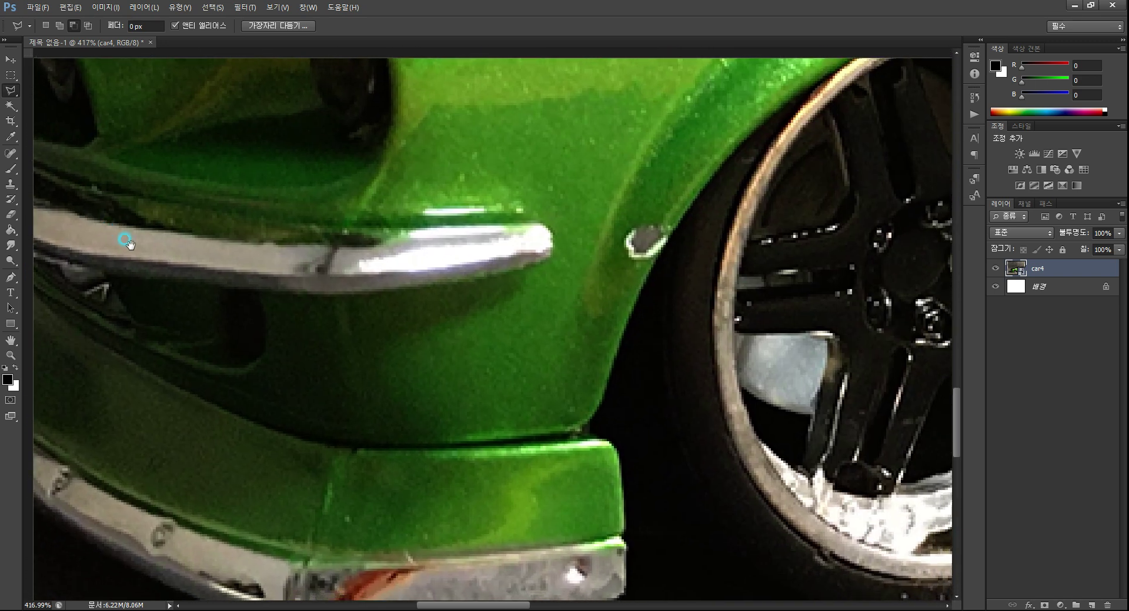
double_click(13, 342)
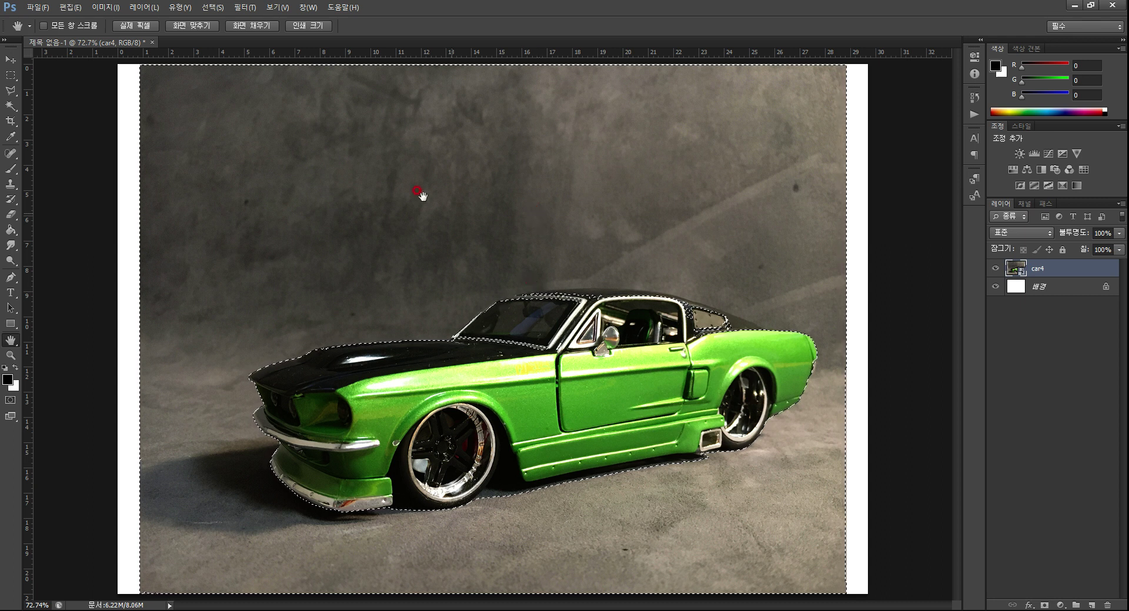
left_click(11, 75)
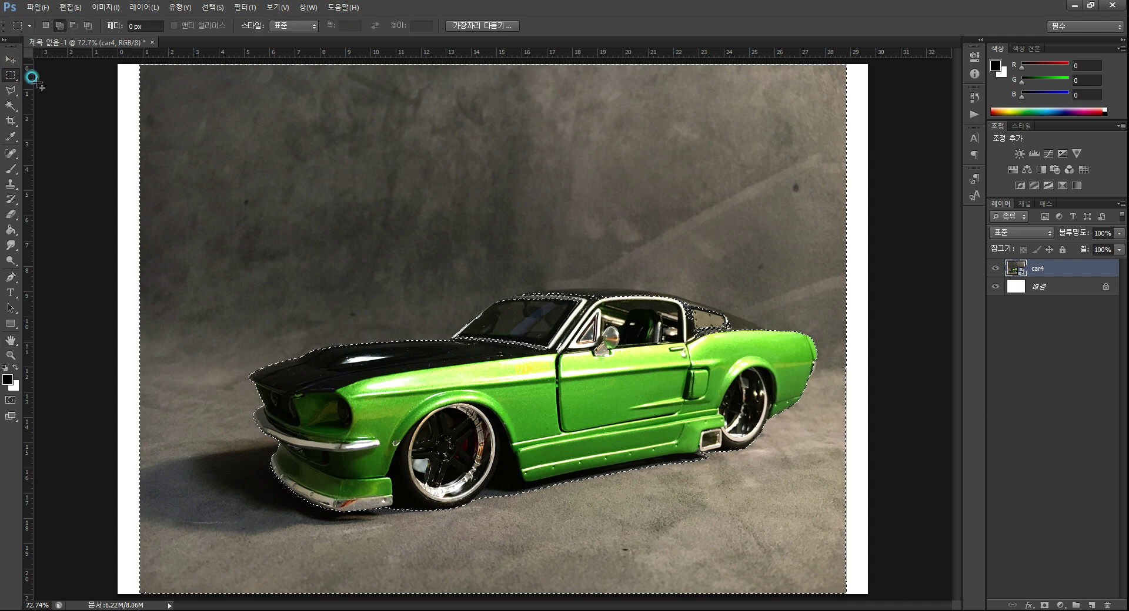
left_click(10, 59)
key("m")
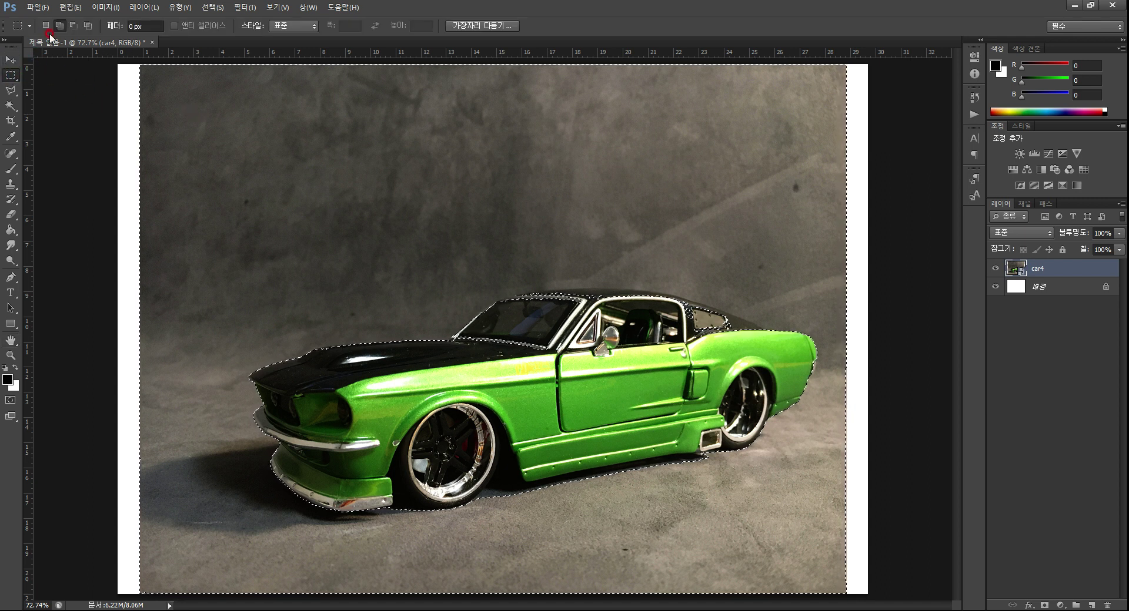
left_click(96, 88)
Place the cat photo KakaoTalk_20180522_144307556 in the document as a layer above car4
key("v")
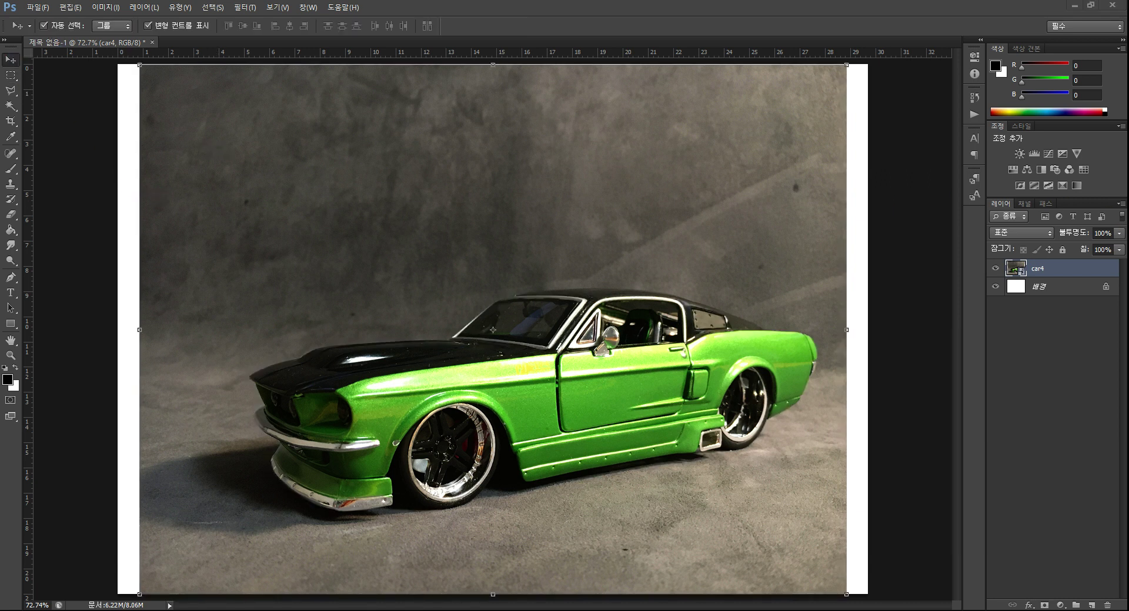
left_click_drag(1128, 329, 682, 329)
left_click_drag(499, 272, 499, 272)
key("Return")
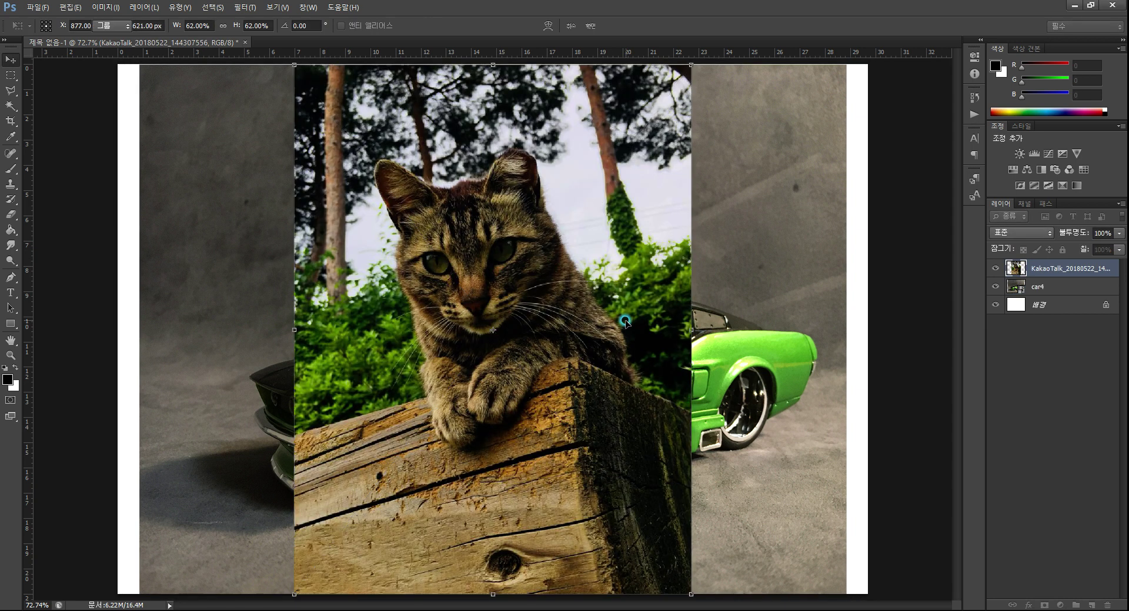
Zoom in on the cat's face to examine the fur edge along its cheek
left_click(13, 355)
left_click_drag(420, 281, 494, 231)
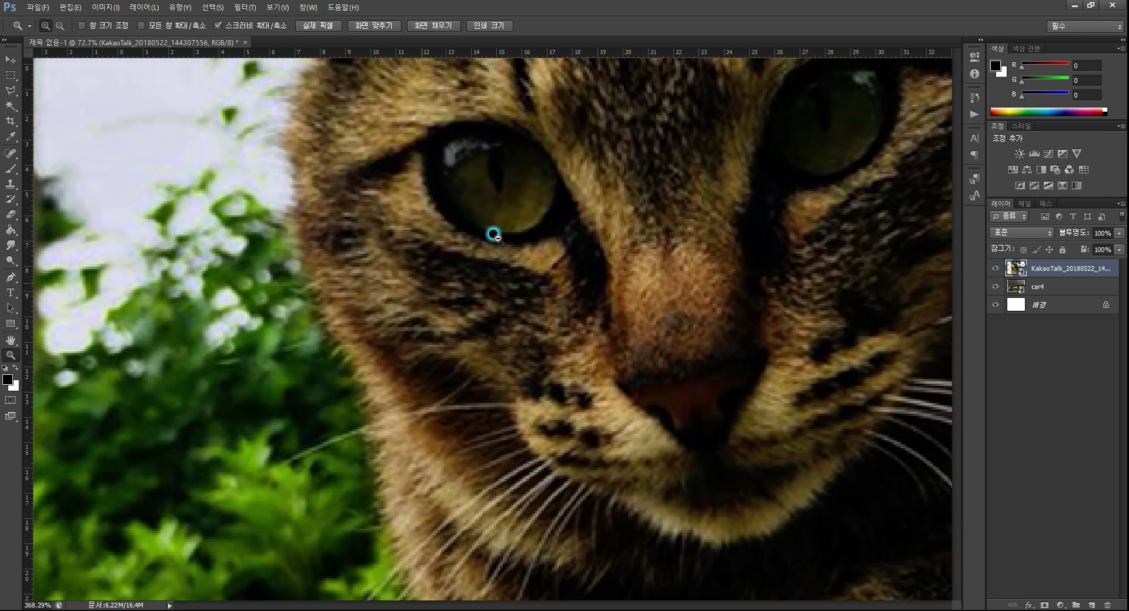
left_click_drag(365, 185, 335, 385)
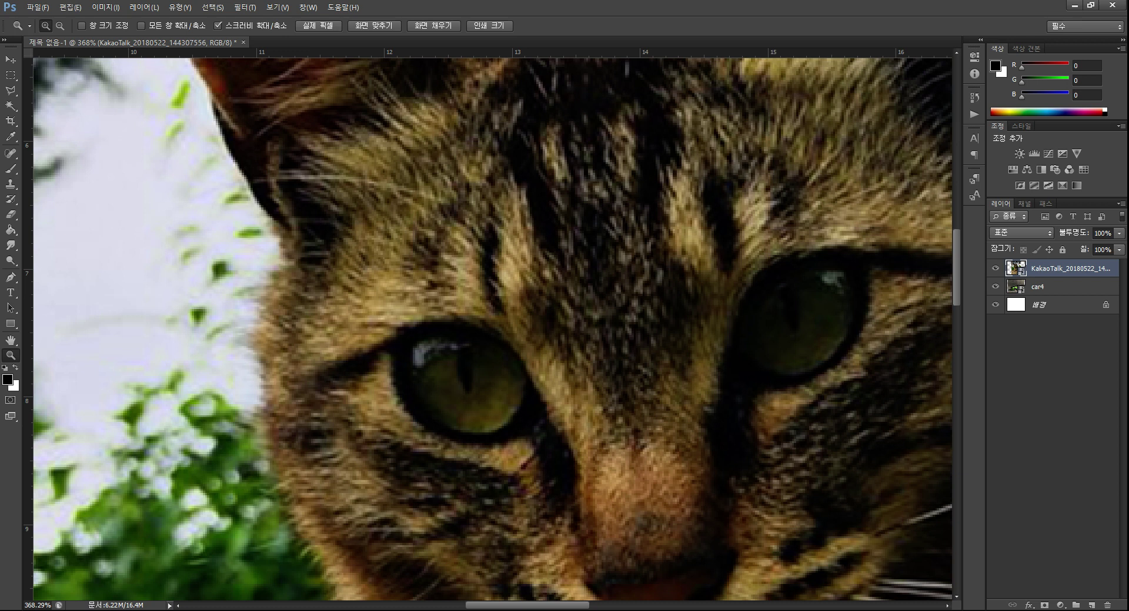
left_click_drag(407, 265, 359, 265)
key("m")
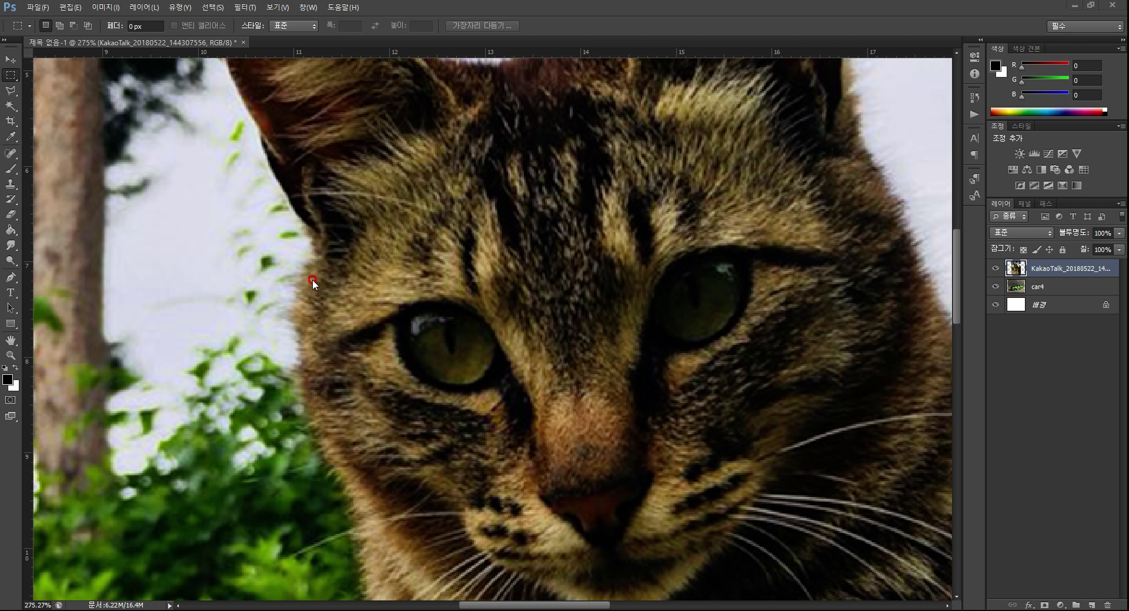
left_click_drag(296, 270, 305, 318)
left_click(266, 341)
left_click(13, 90)
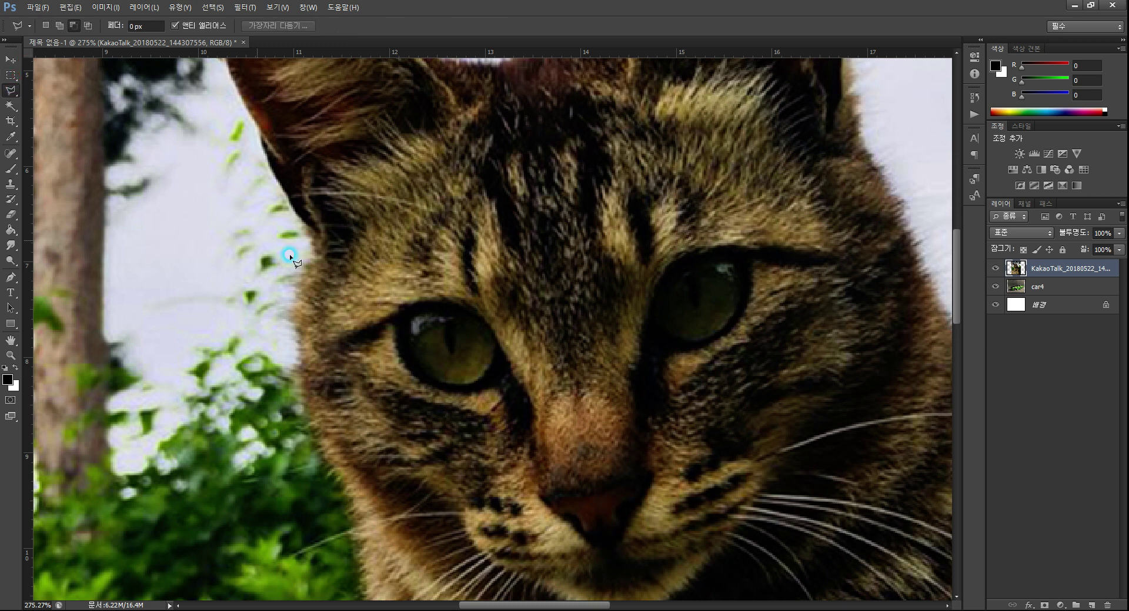
left_click(297, 290)
left_click(292, 297)
Enter Quick Mask mode and set up the Brush tool with the 27 px spatter brush, testing it on the foliage
left_click(10, 402)
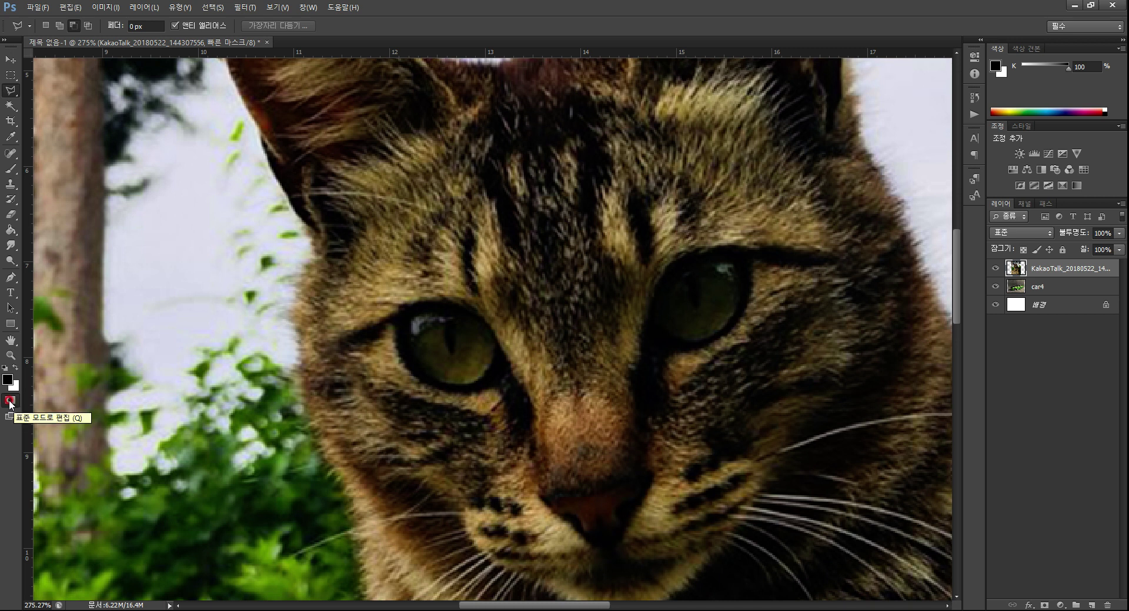
left_click(9, 170)
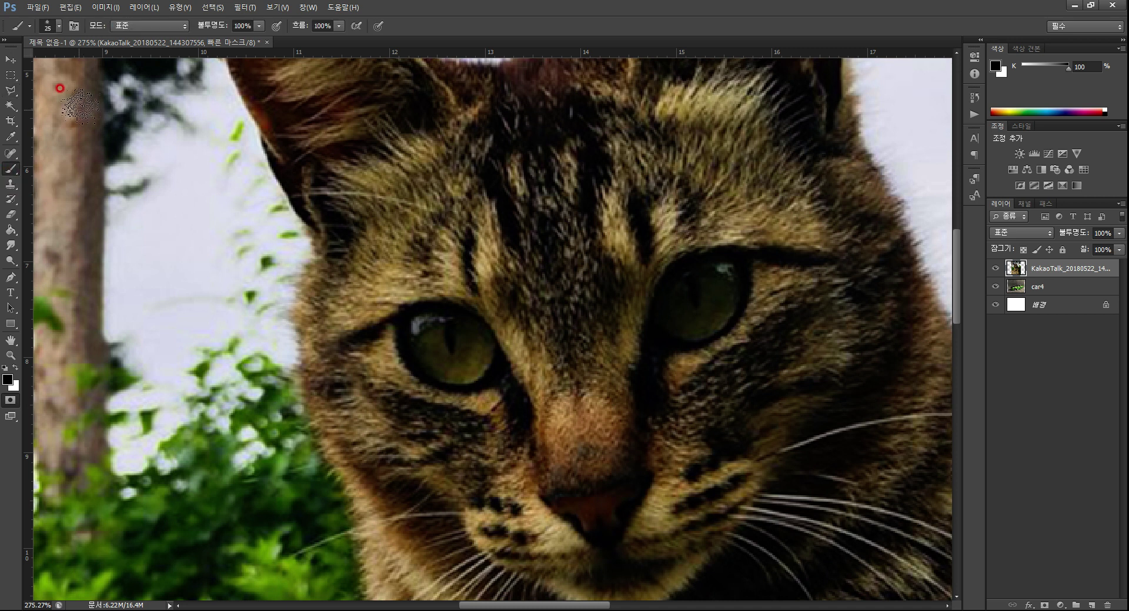
left_click(57, 26)
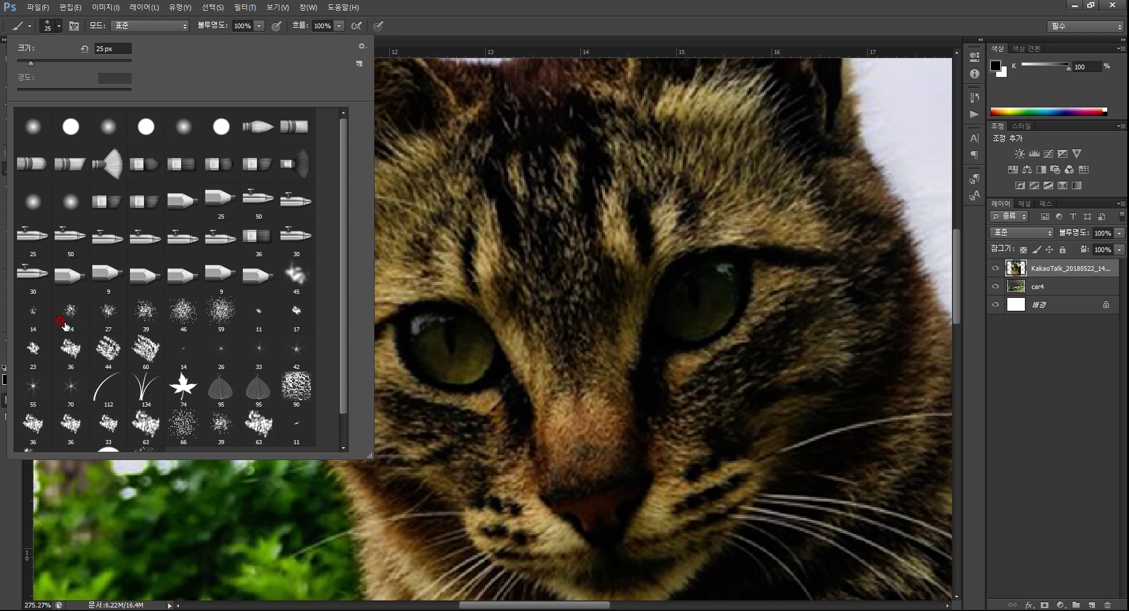
left_click(108, 312)
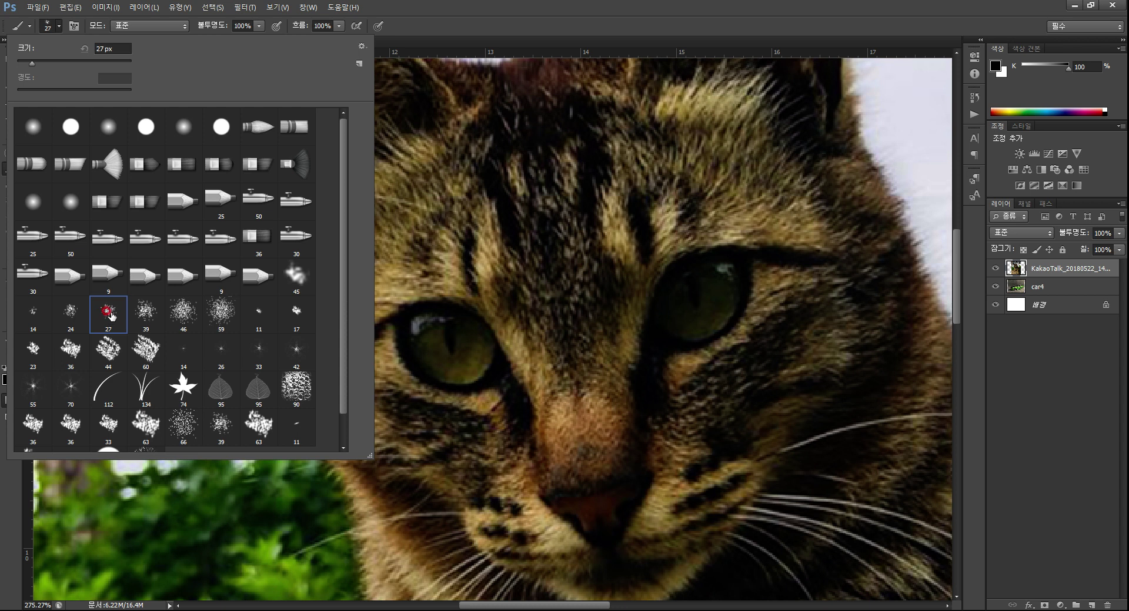
left_click(168, 510)
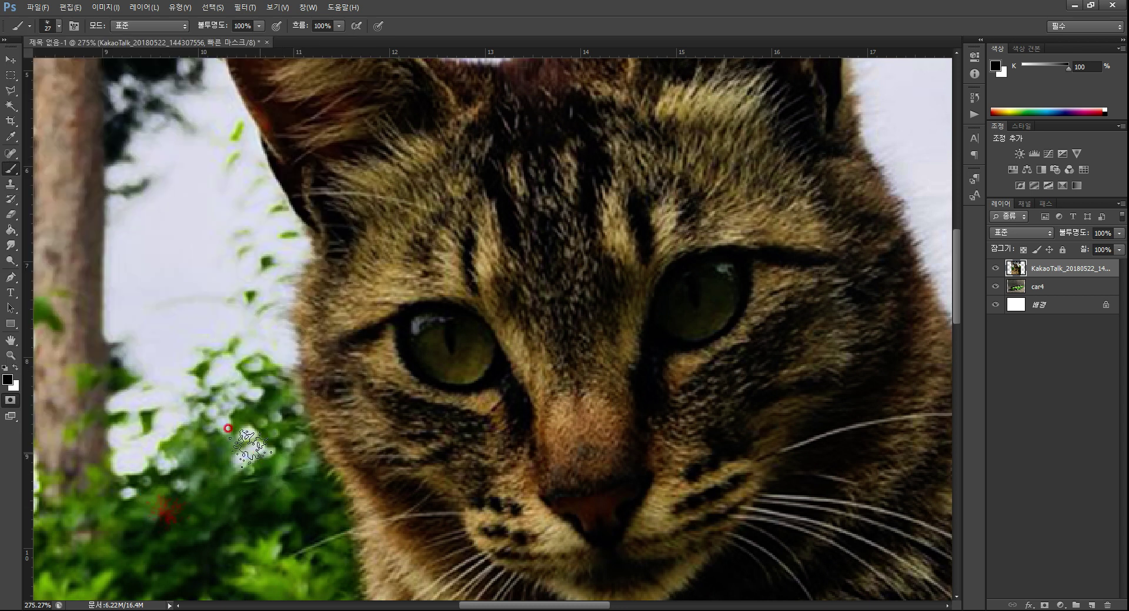
Paint the mask over the bright background beside the cat's cheek and up along the ear's outer edge, undoing misplaced strokes
mouse_move(194, 288)
left_mouse_down()
mouse_move(230, 309)
mouse_move(223, 336)
mouse_move(169, 314)
mouse_move(168, 277)
mouse_move(189, 256)
mouse_move(228, 251)
mouse_move(225, 280)
mouse_move(168, 247)
mouse_move(201, 251)
mouse_move(129, 264)
mouse_move(200, 255)
mouse_move(187, 256)
mouse_move(229, 276)
mouse_move(241, 277)
mouse_move(193, 263)
mouse_move(283, 269)
mouse_move(216, 284)
mouse_move(263, 290)
mouse_move(239, 313)
mouse_move(232, 306)
mouse_move(273, 318)
mouse_move(262, 336)
mouse_move(241, 336)
mouse_move(279, 344)
mouse_move(329, 404)
left_mouse_up()
key("ctrl+alt+z")
key("ctrl+alt+z")
key("ctrl+alt+z")
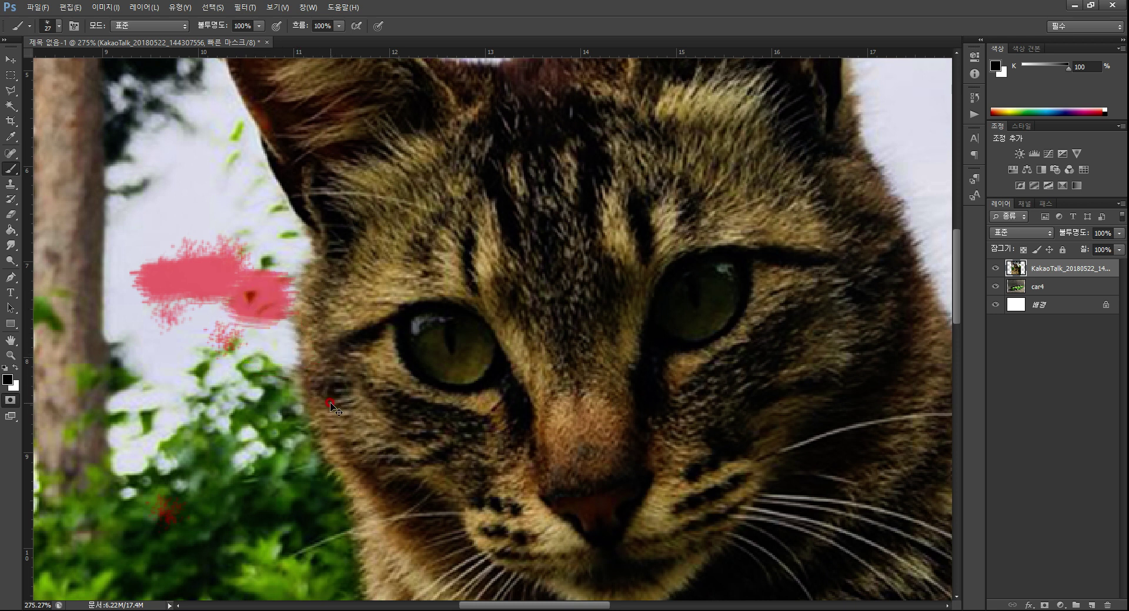
mouse_move(225, 310)
left_mouse_down()
mouse_move(250, 344)
mouse_move(241, 338)
mouse_move(274, 350)
mouse_move(233, 294)
mouse_move(232, 256)
mouse_move(270, 233)
mouse_move(239, 189)
mouse_move(271, 224)
left_mouse_up()
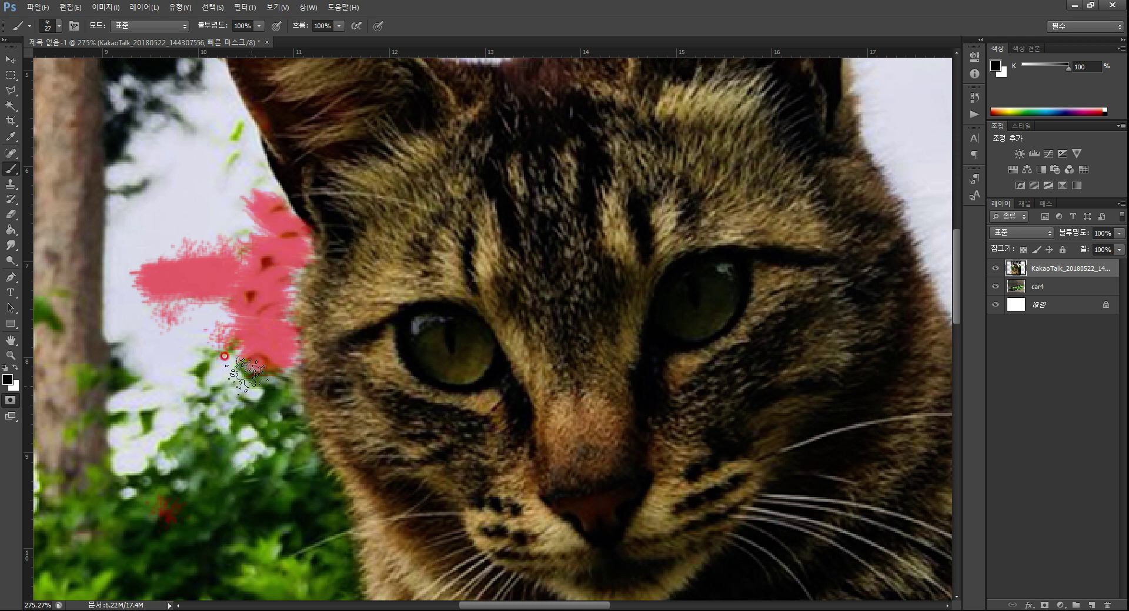
mouse_move(215, 92)
left_mouse_down()
mouse_move(247, 141)
mouse_move(226, 156)
mouse_move(241, 142)
mouse_move(282, 250)
left_mouse_up()
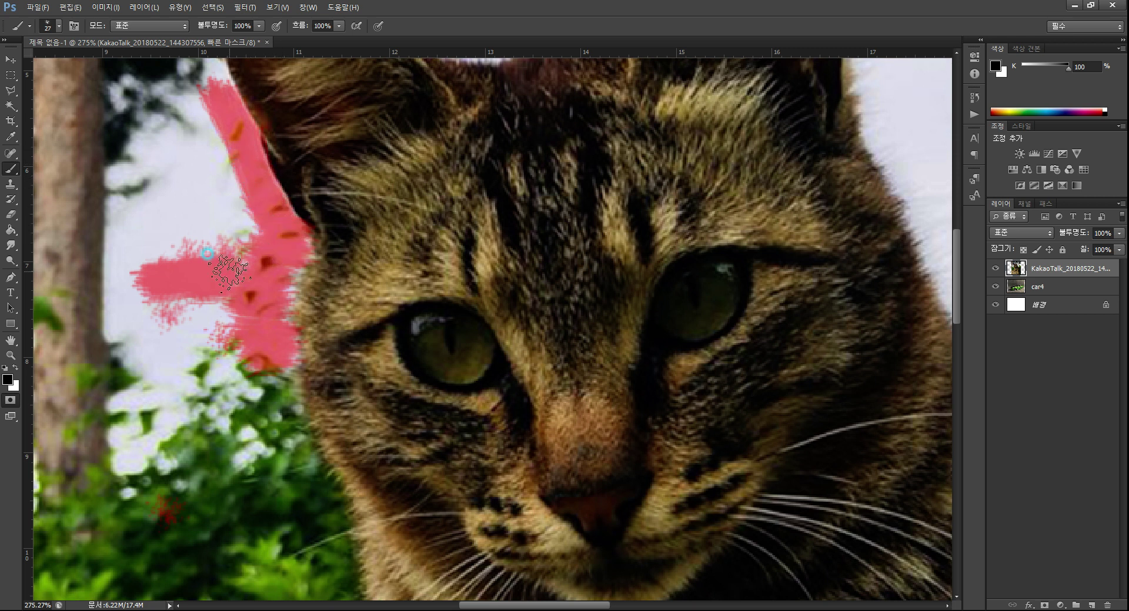
Continue the mask over the foliage along the cat's lower cheek and neck, undoing misplaced strokes
mouse_move(232, 402)
left_mouse_down()
mouse_move(228, 363)
mouse_move(248, 355)
mouse_move(216, 378)
mouse_move(272, 367)
mouse_move(222, 399)
mouse_move(273, 359)
left_mouse_up()
key("ctrl+alt+z")
key("ctrl+alt+z")
mouse_move(230, 396)
left_mouse_down()
mouse_move(261, 387)
mouse_move(235, 417)
mouse_move(274, 389)
mouse_move(232, 407)
mouse_move(289, 410)
mouse_move(245, 436)
mouse_move(268, 438)
mouse_move(255, 452)
mouse_move(271, 452)
mouse_move(267, 468)
mouse_move(288, 462)
mouse_move(275, 486)
mouse_move(291, 483)
mouse_move(287, 500)
mouse_move(306, 442)
mouse_move(294, 508)
mouse_move(348, 510)
mouse_move(389, 393)
mouse_move(496, 226)
left_mouse_up()
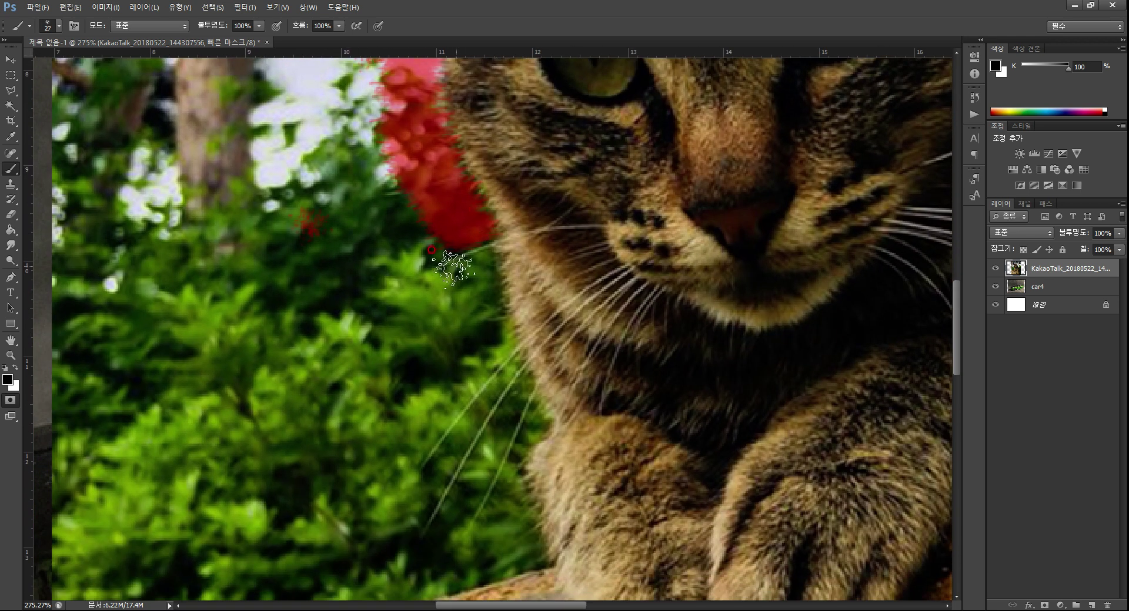
mouse_move(448, 283)
left_mouse_down()
mouse_move(495, 260)
mouse_move(468, 288)
mouse_move(480, 258)
mouse_move(470, 256)
mouse_move(464, 286)
mouse_move(434, 288)
mouse_move(489, 266)
mouse_move(426, 283)
left_mouse_up()
mouse_move(460, 283)
left_mouse_down()
mouse_move(439, 334)
mouse_move(487, 303)
mouse_move(436, 347)
mouse_move(469, 333)
mouse_move(446, 352)
mouse_move(512, 271)
left_mouse_up()
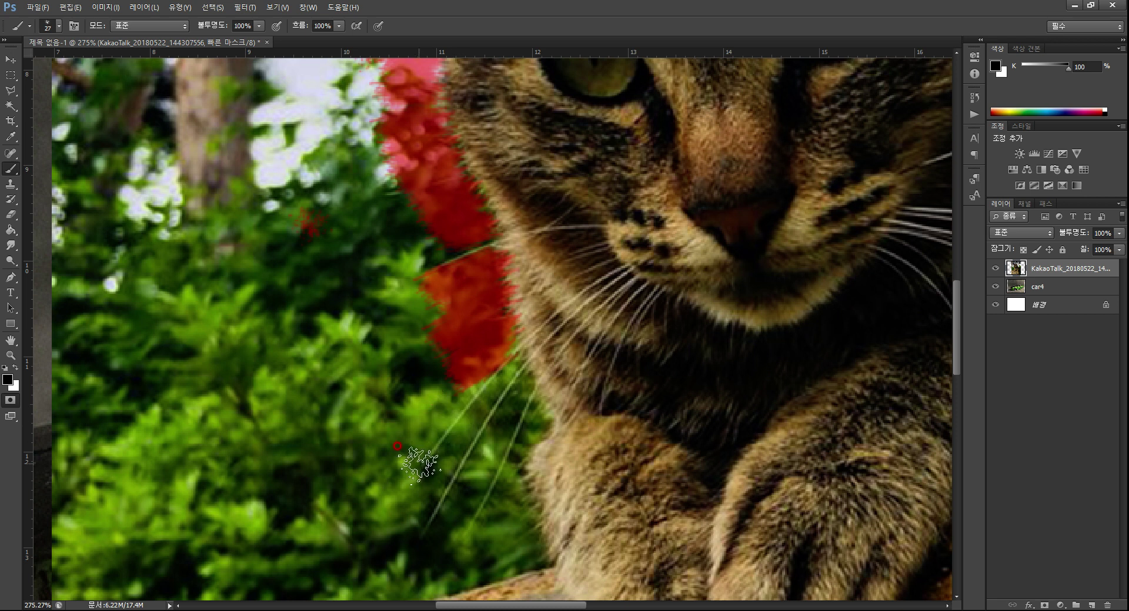
Mask the foliage around the long whiskers down to the top of the cat's foreleg
left_click_drag(419, 465, 539, 347)
left_click_drag(419, 435, 543, 334)
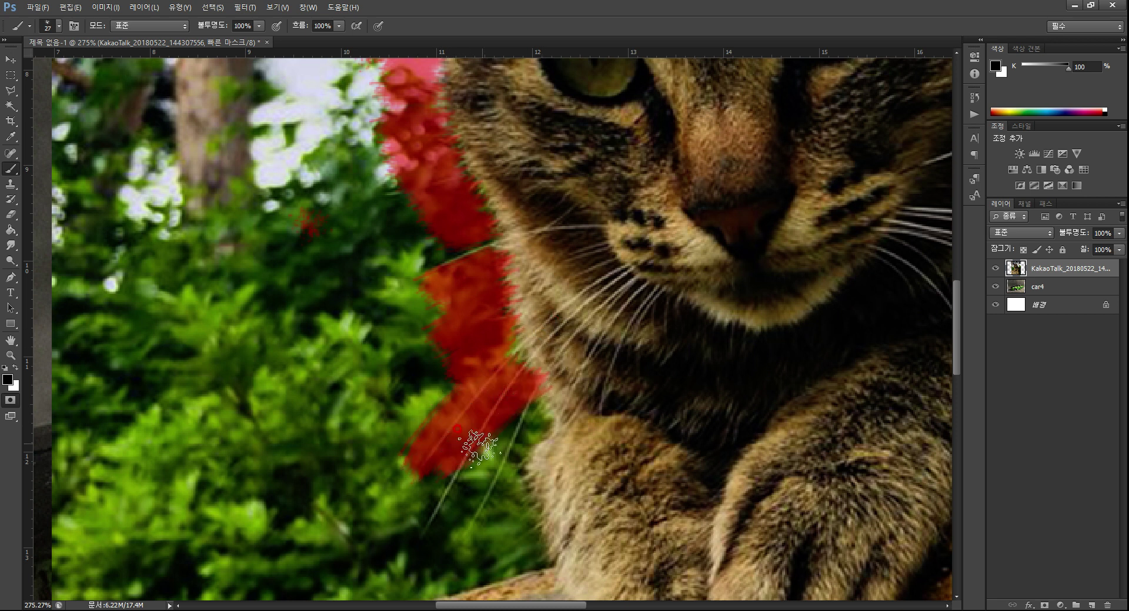
mouse_move(494, 419)
left_mouse_down()
mouse_move(433, 447)
mouse_move(528, 353)
left_mouse_up()
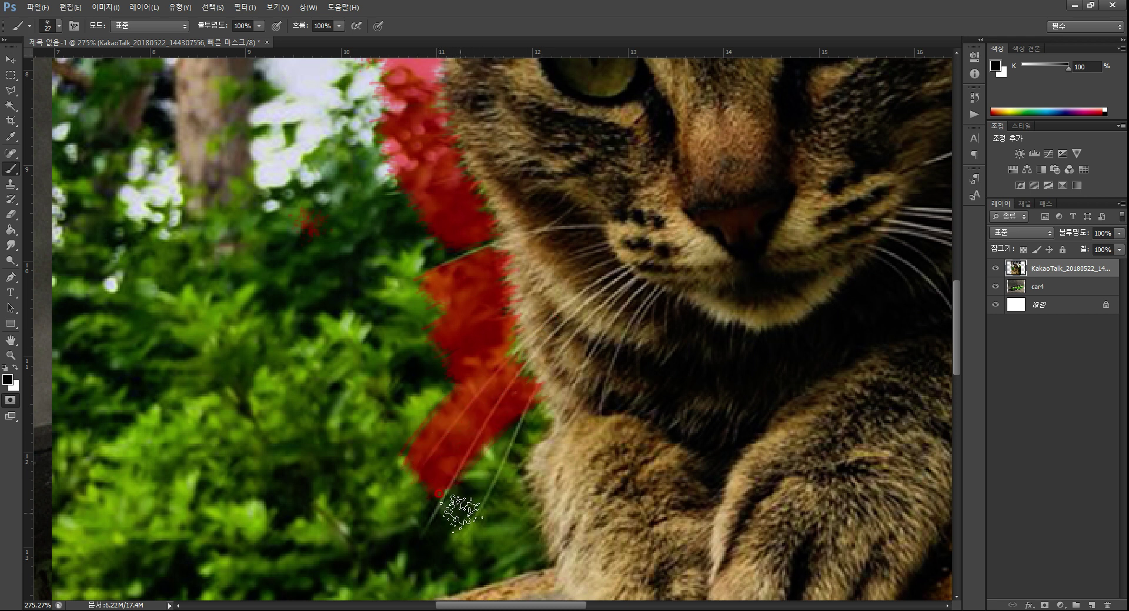
left_click_drag(461, 511, 544, 415)
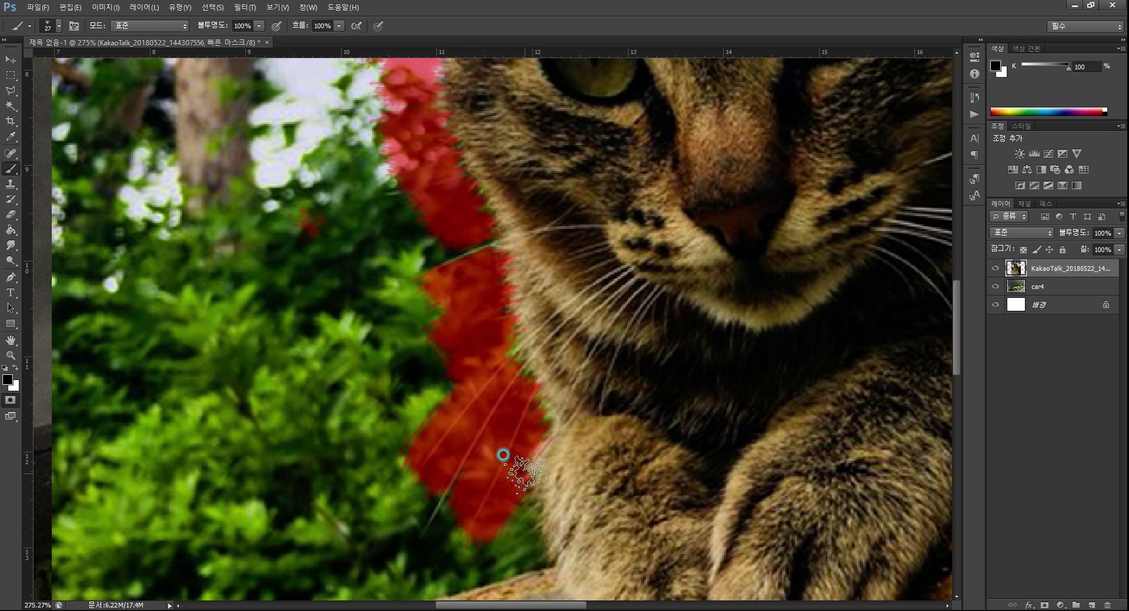
Widen the mask outward from the cat over the foliage and sky to the tree trunk
mouse_move(485, 503)
left_mouse_down()
mouse_move(423, 504)
mouse_move(429, 473)
mouse_move(335, 529)
mouse_move(403, 270)
mouse_move(433, 258)
mouse_move(248, 268)
mouse_move(317, 106)
mouse_move(416, 222)
mouse_move(315, 353)
mouse_move(263, 385)
left_mouse_up()
scroll(263, 384, "up", 5)
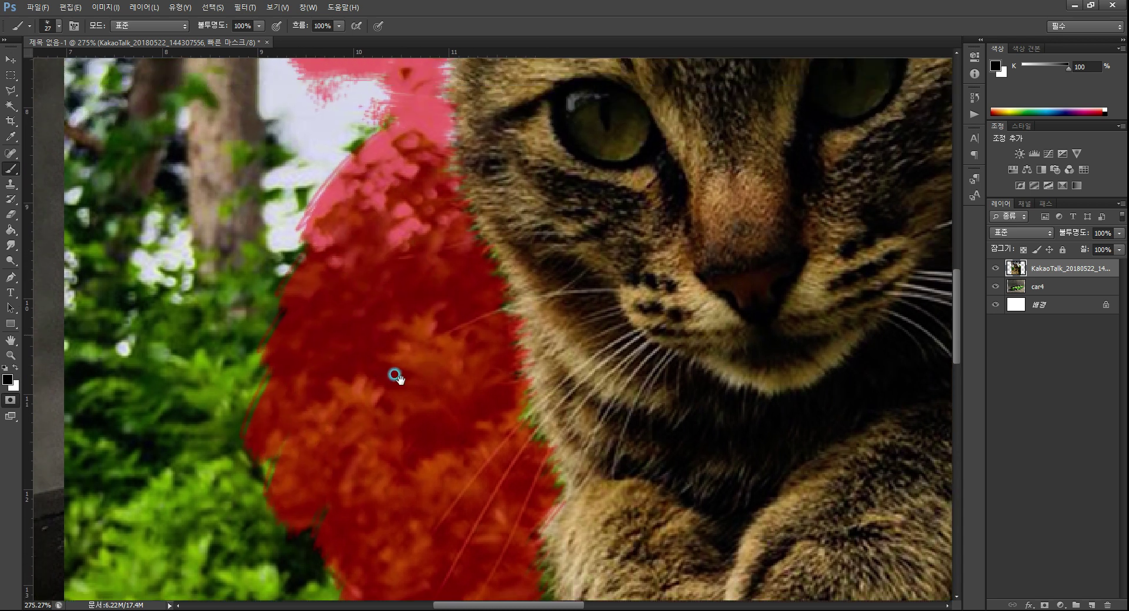
mouse_move(370, 383)
left_mouse_down()
mouse_move(371, 205)
mouse_move(348, 236)
mouse_move(333, 205)
mouse_move(355, 120)
left_mouse_up()
scroll(385, 391, "up", 7)
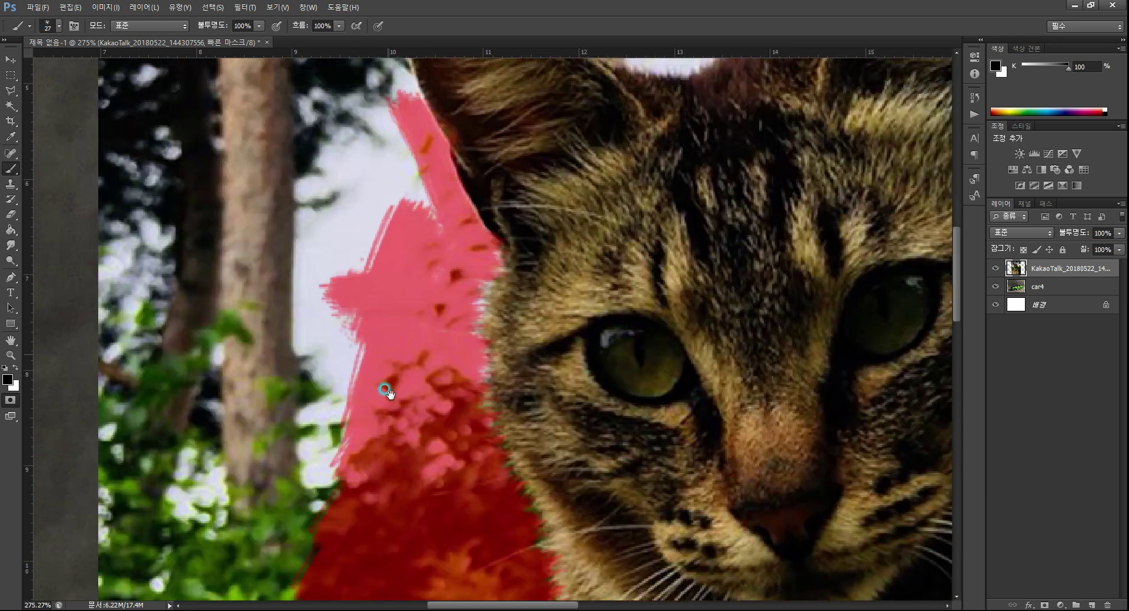
mouse_move(391, 252)
left_mouse_down()
mouse_move(390, 316)
mouse_move(415, 353)
mouse_move(417, 382)
mouse_move(352, 442)
mouse_move(340, 349)
mouse_move(350, 263)
mouse_move(343, 524)
left_mouse_up()
left_click_drag(387, 452, 452, 187)
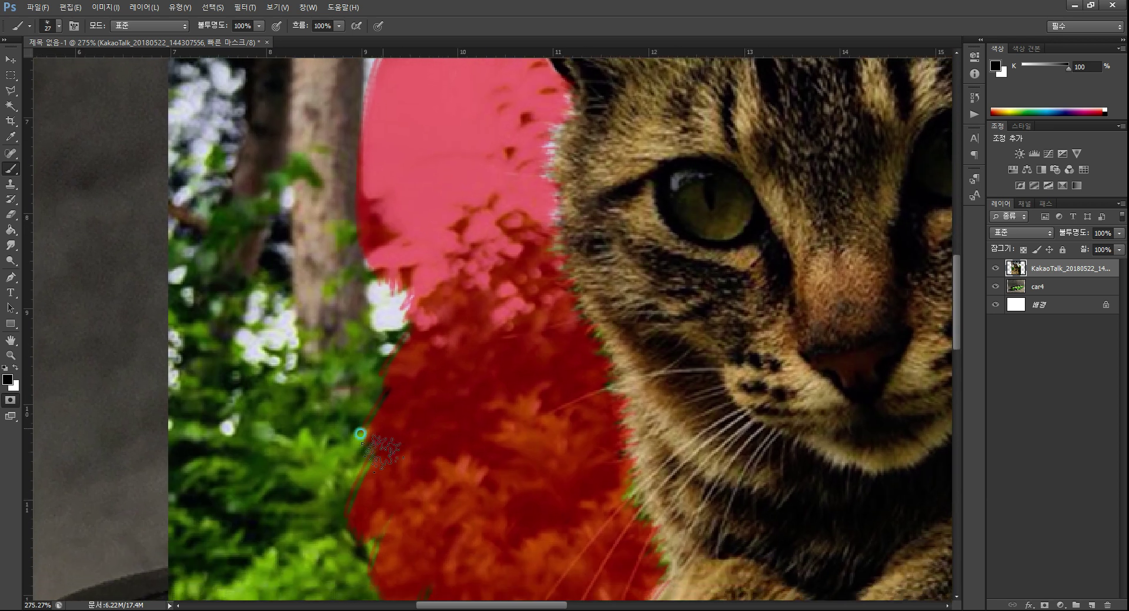
mouse_move(382, 411)
left_mouse_down()
mouse_move(355, 251)
mouse_move(327, 227)
mouse_move(350, 400)
left_mouse_up()
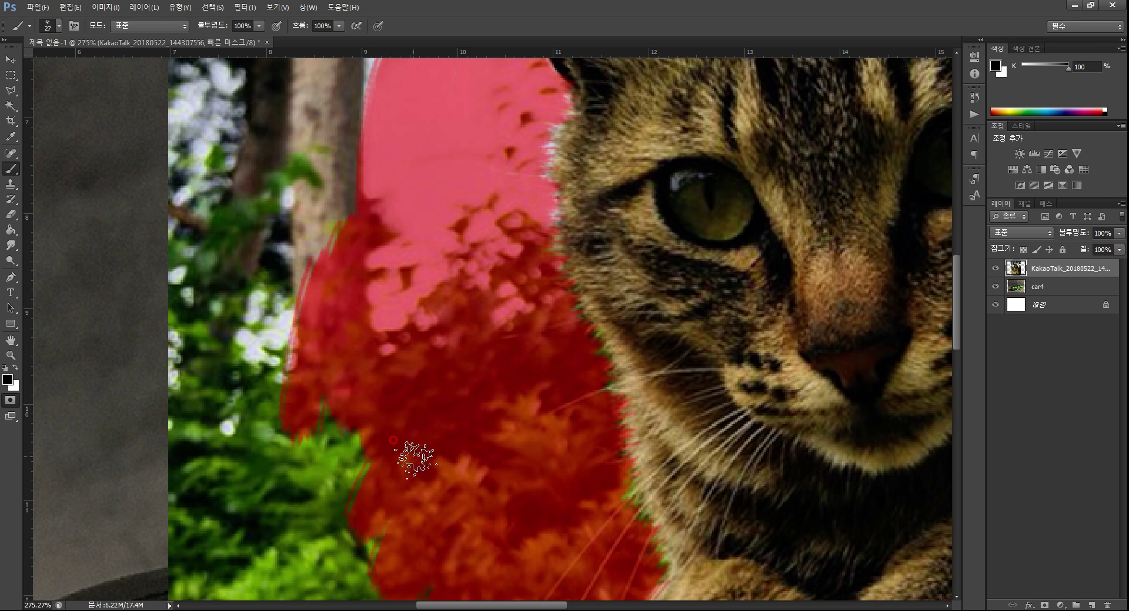
left_click_drag(458, 347, 486, 504)
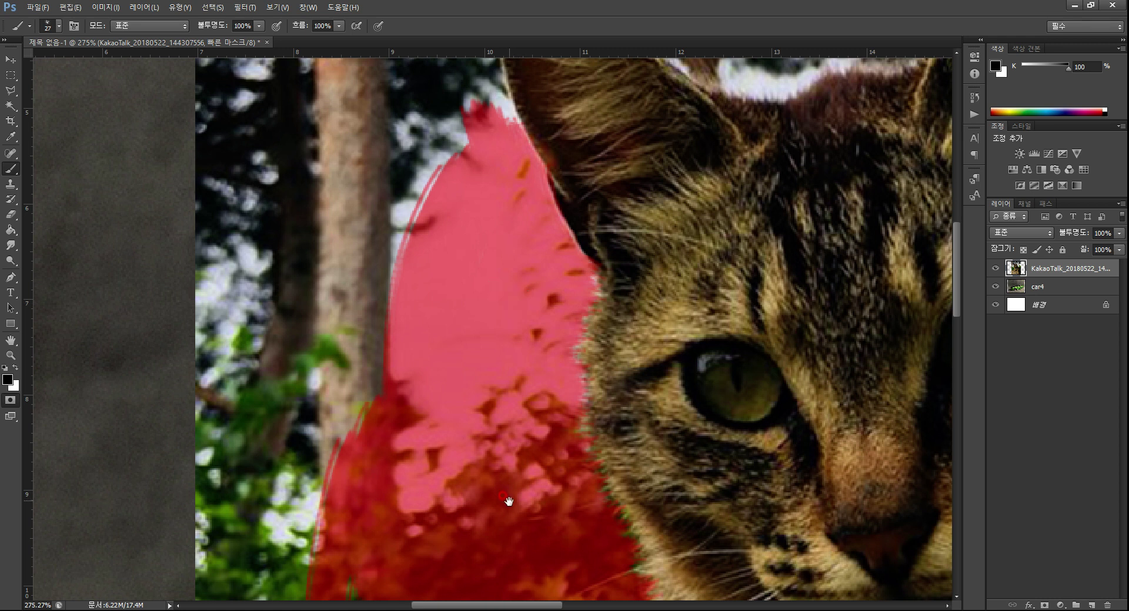
Mask the foliage above the log and the wood along the outer side of the cat's lower paw
scroll(507, 501, "down", 10)
scroll(383, 264, "right", 4)
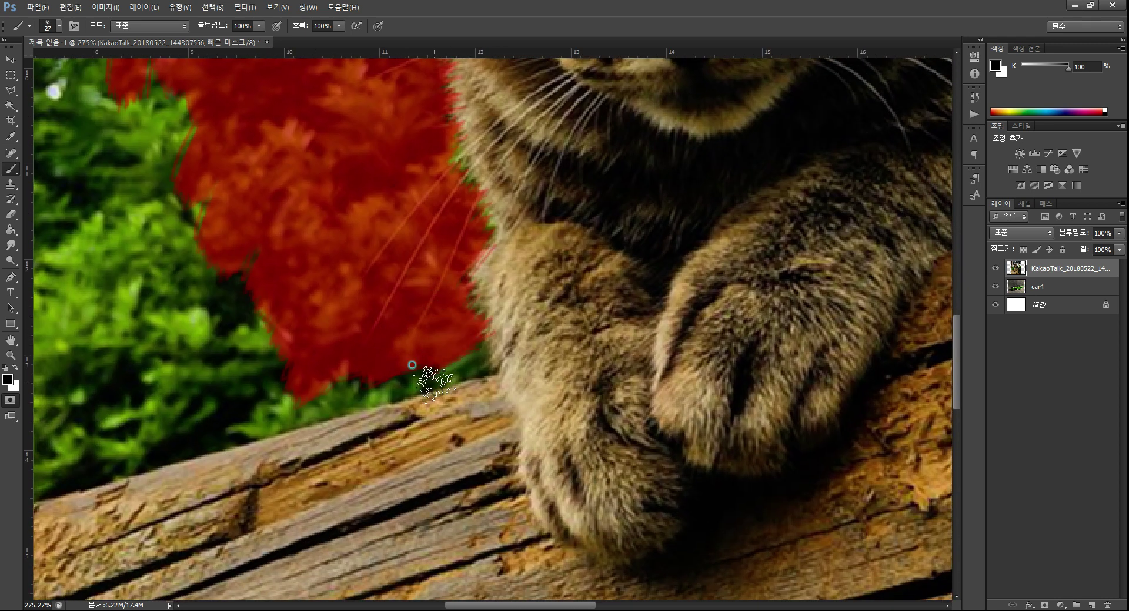
mouse_move(412, 365)
left_mouse_down()
mouse_move(459, 337)
mouse_move(435, 405)
mouse_move(469, 344)
mouse_move(427, 430)
mouse_move(483, 270)
mouse_move(434, 447)
mouse_move(469, 380)
mouse_move(453, 433)
mouse_move(475, 422)
mouse_move(460, 466)
mouse_move(466, 449)
mouse_move(472, 499)
mouse_move(495, 486)
mouse_move(482, 529)
mouse_move(499, 498)
mouse_move(497, 545)
mouse_move(524, 531)
mouse_move(530, 555)
mouse_move(543, 551)
mouse_move(474, 466)
left_mouse_up()
key("space")
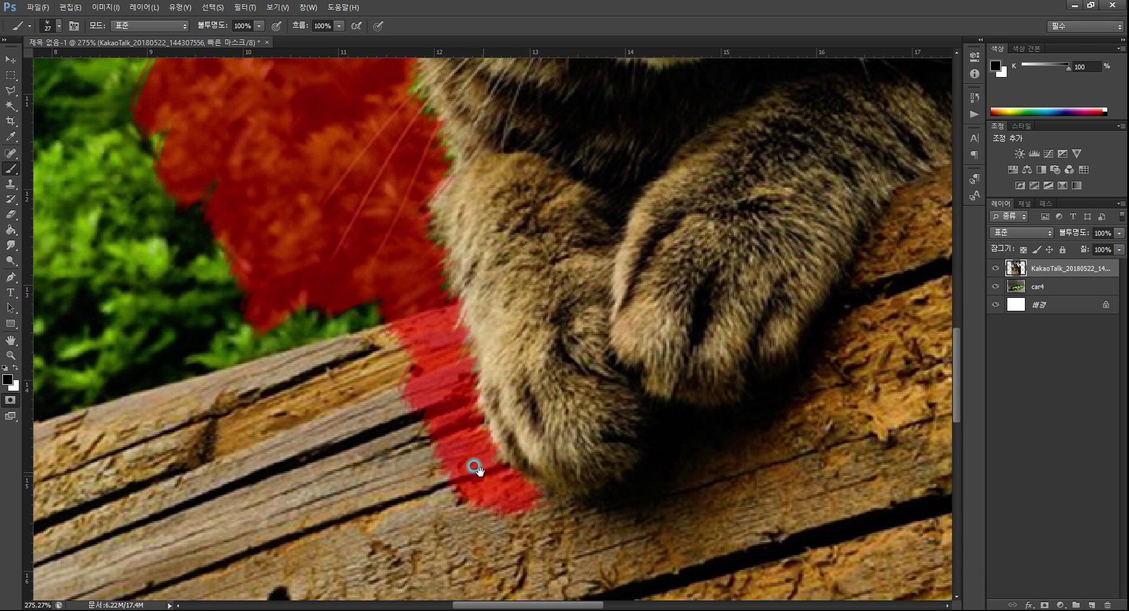
Paint the mask on the wood around the second paw and along the log's upper edge beneath the cat's body
mouse_move(509, 504)
left_mouse_down()
mouse_move(479, 499)
mouse_move(511, 495)
mouse_move(579, 529)
mouse_move(685, 506)
mouse_move(739, 415)
mouse_move(776, 390)
mouse_move(751, 403)
left_mouse_up()
key("space")
left_click_drag(719, 466, 639, 535)
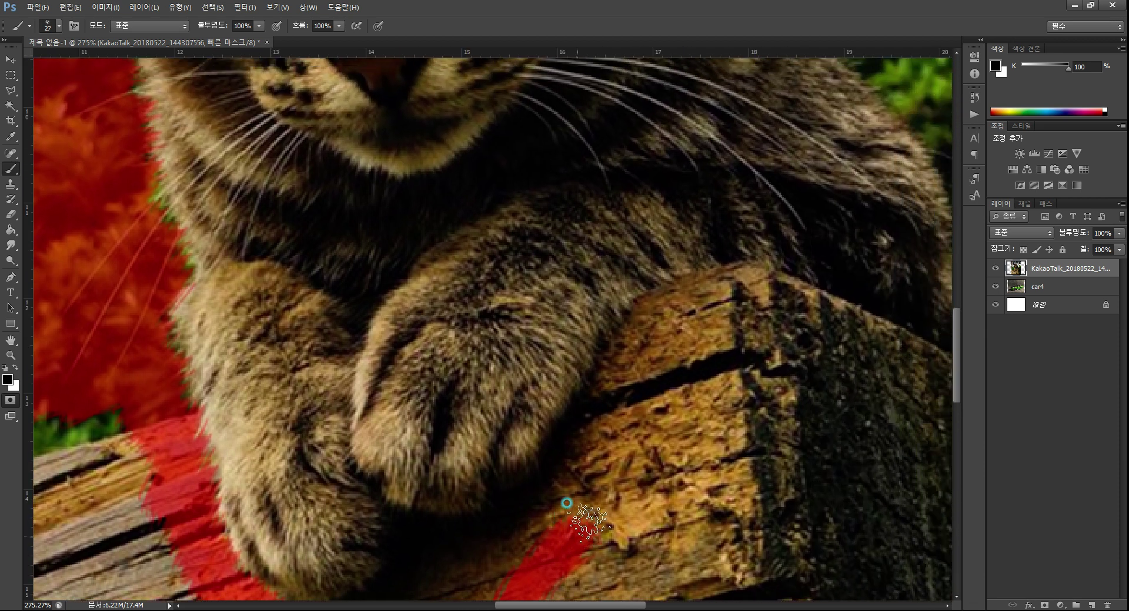
mouse_move(564, 506)
left_mouse_down()
mouse_move(597, 471)
mouse_move(596, 412)
mouse_move(622, 318)
mouse_move(676, 291)
left_mouse_up()
key("space")
mouse_move(657, 394)
left_mouse_down()
mouse_move(620, 442)
mouse_move(663, 430)
mouse_move(781, 473)
mouse_move(938, 565)
left_mouse_up()
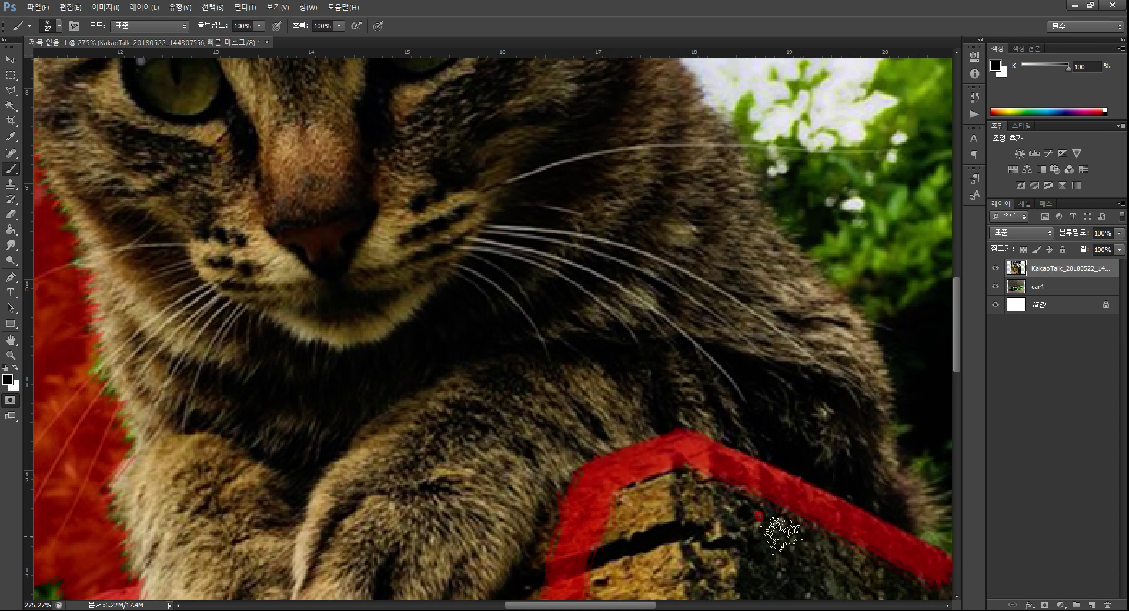
Widen the mask band over the wood around the paws and begin masking the dark foliage beside the cat's rump
key("space")
mouse_move(737, 499)
left_mouse_down()
mouse_move(667, 412)
mouse_move(662, 332)
mouse_move(693, 282)
left_mouse_up()
mouse_move(624, 194)
left_mouse_down()
mouse_move(619, 233)
mouse_move(647, 243)
mouse_move(605, 288)
mouse_move(628, 304)
mouse_move(672, 320)
mouse_move(803, 310)
mouse_move(876, 349)
mouse_move(509, 366)
mouse_move(544, 294)
mouse_move(641, 358)
mouse_move(609, 396)
mouse_move(433, 511)
mouse_move(427, 537)
left_mouse_up()
mouse_move(490, 476)
left_mouse_down()
mouse_move(690, 339)
mouse_move(483, 473)
mouse_move(346, 455)
mouse_move(251, 352)
mouse_move(309, 401)
mouse_move(475, 487)
mouse_move(353, 423)
left_mouse_up()
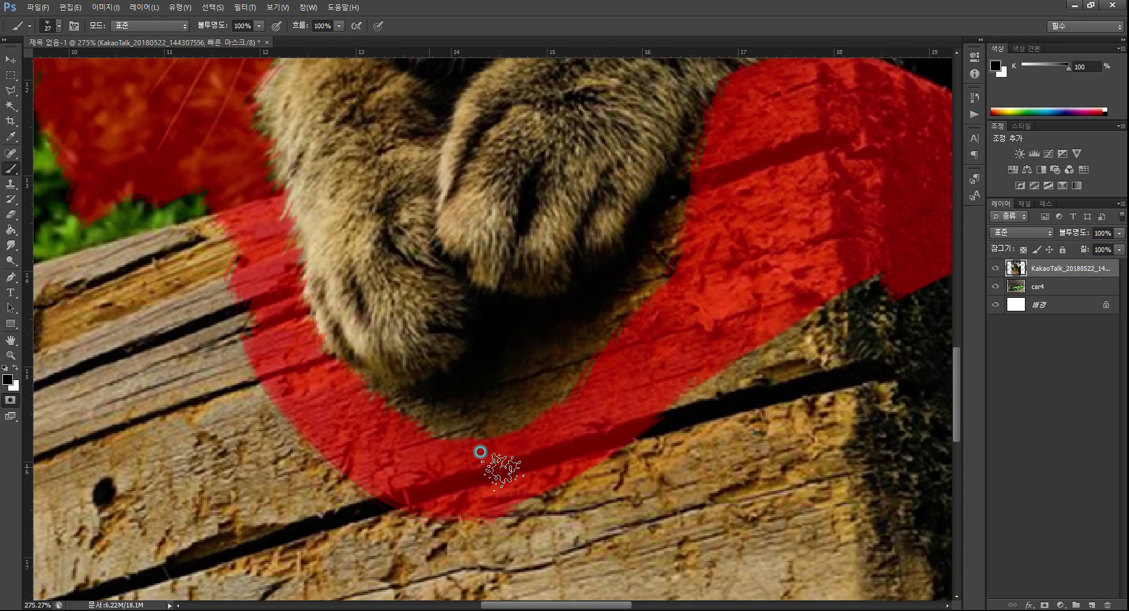
left_click_drag(702, 449, 546, 499)
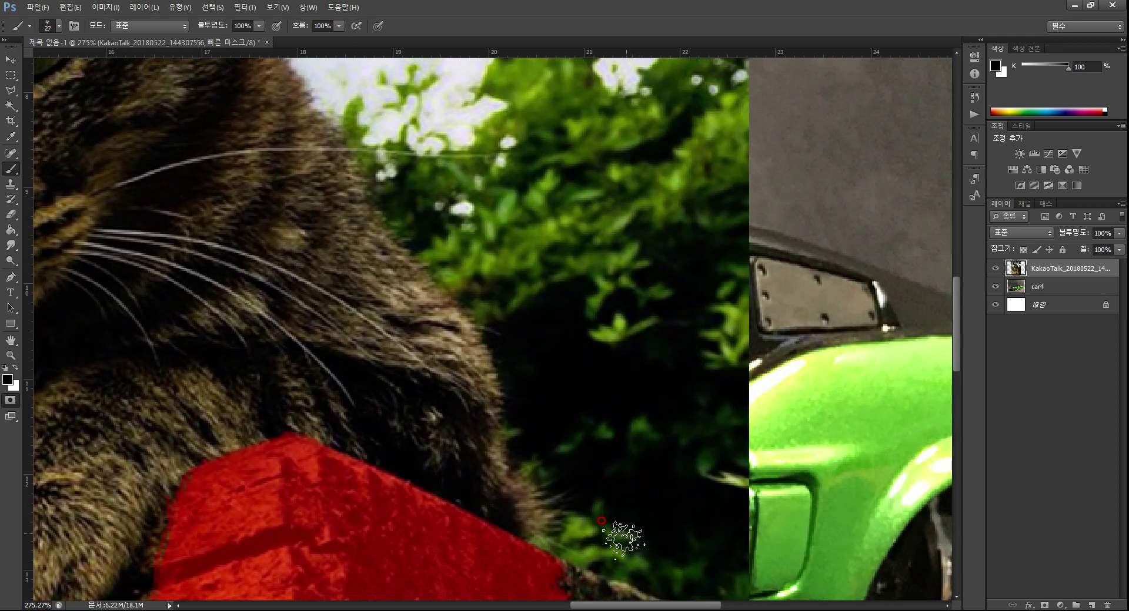
mouse_move(652, 557)
left_mouse_down()
mouse_move(519, 545)
mouse_move(630, 520)
mouse_move(522, 526)
mouse_move(633, 488)
mouse_move(542, 507)
mouse_move(618, 478)
mouse_move(611, 465)
mouse_move(535, 487)
mouse_move(526, 475)
mouse_move(602, 444)
mouse_move(541, 459)
mouse_move(535, 435)
left_mouse_up()
key("ctrl+z")
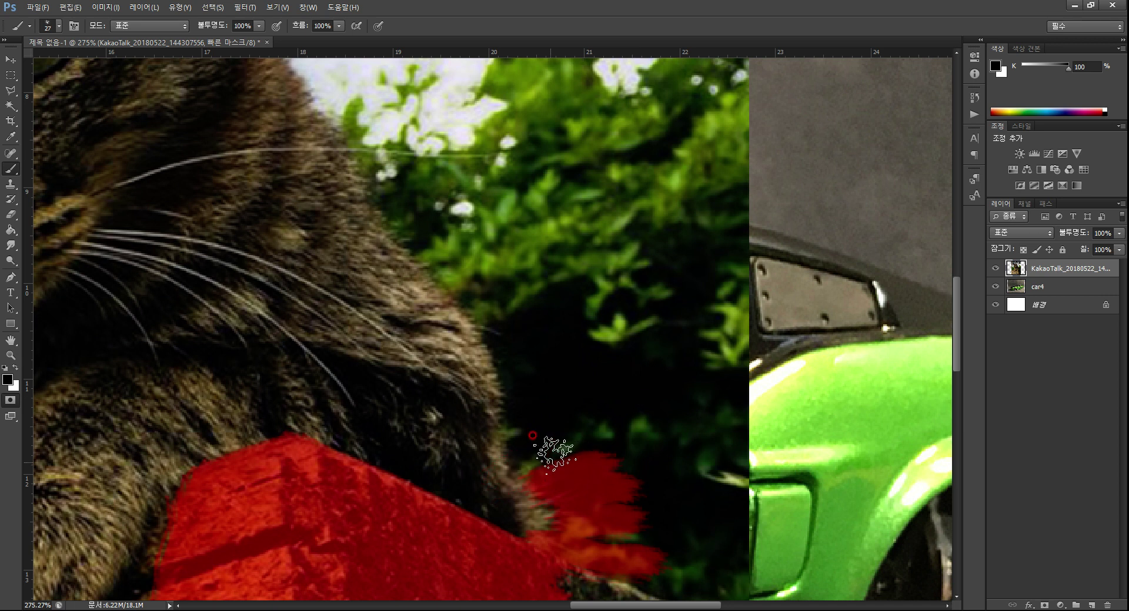
Set the spatter brush size to 22 px and extend the mask over the dark foliage beside the cat's rump
left_click(57, 27)
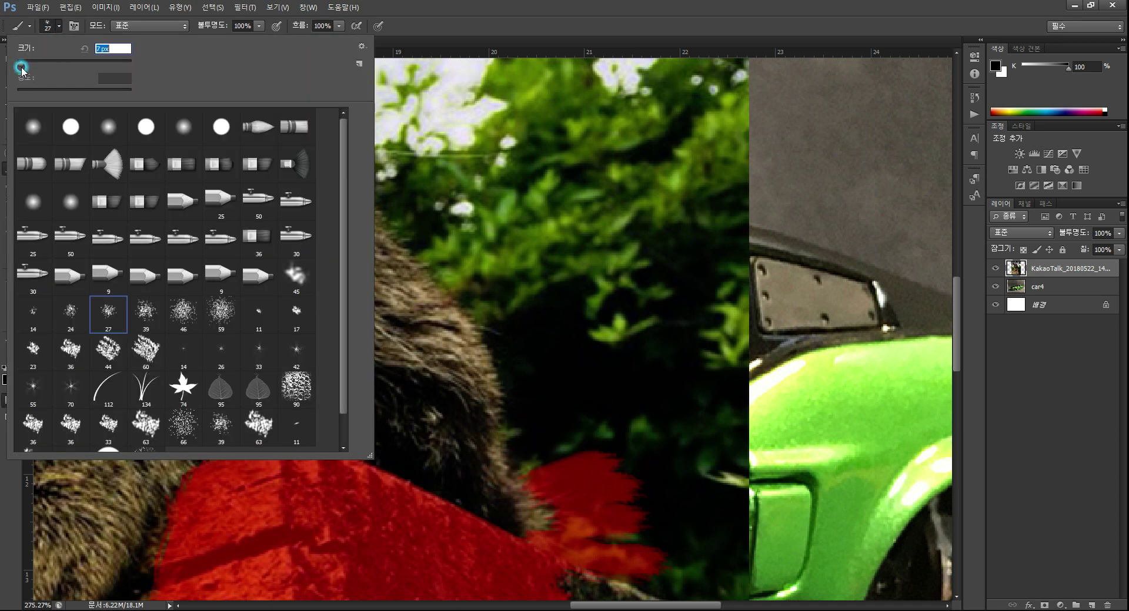
key("Return")
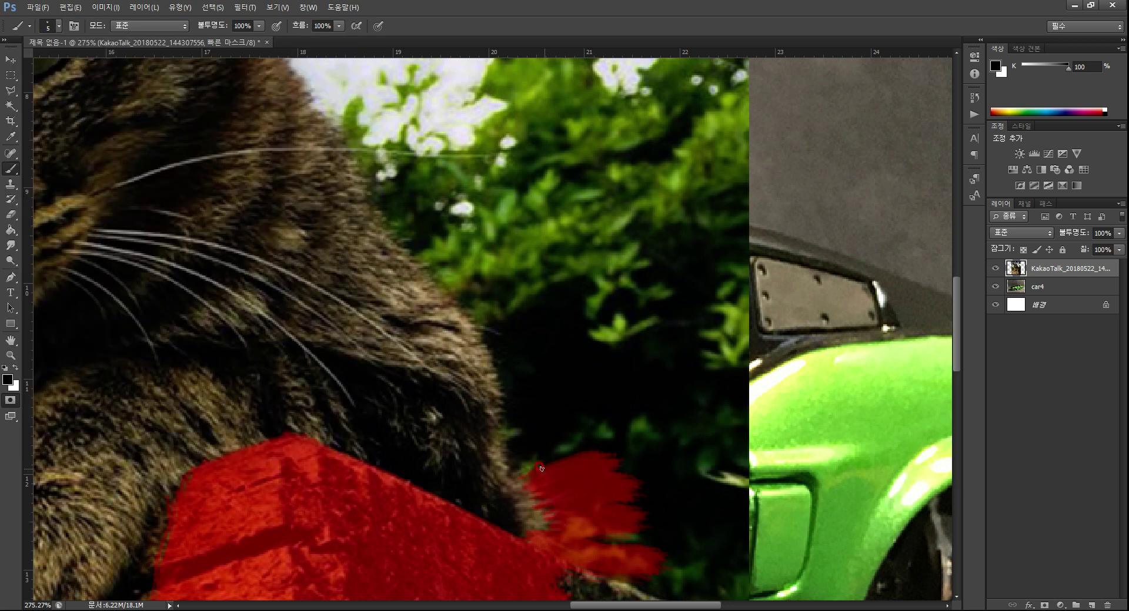
left_click(57, 26)
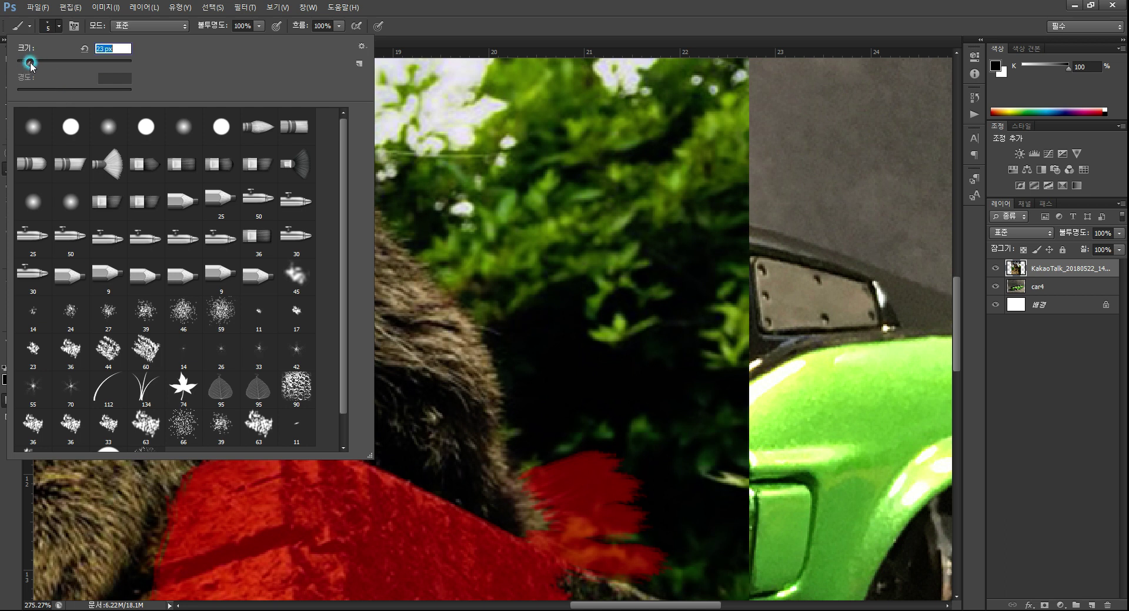
key("Return")
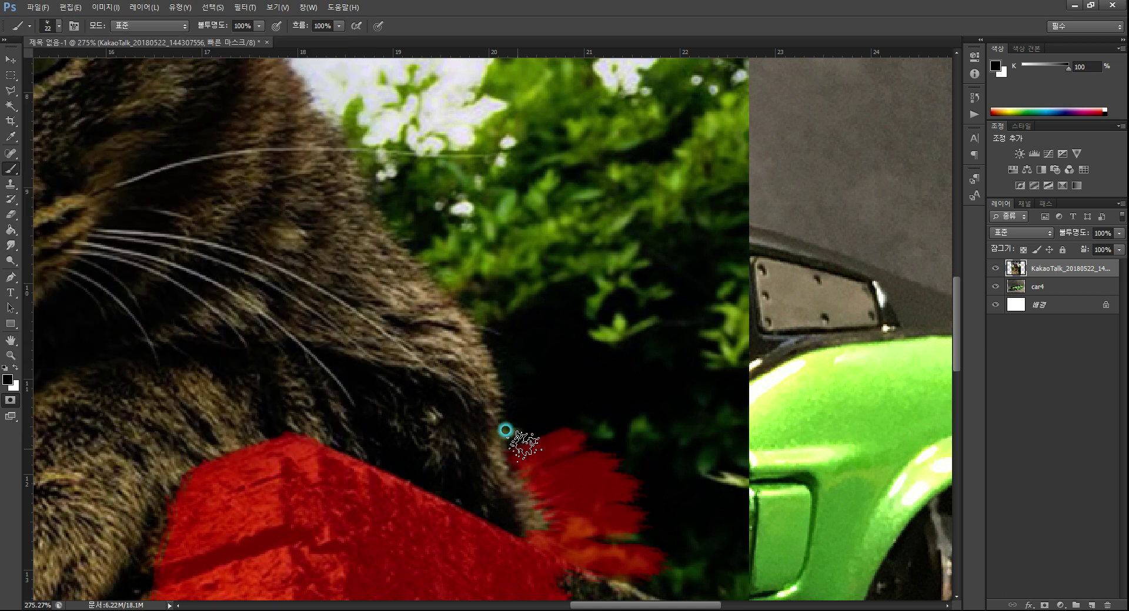
mouse_move(547, 450)
left_mouse_down()
mouse_move(536, 426)
mouse_move(493, 416)
mouse_move(533, 407)
mouse_move(496, 410)
mouse_move(523, 390)
mouse_move(526, 355)
mouse_move(505, 385)
mouse_move(535, 372)
mouse_move(488, 357)
mouse_move(537, 375)
mouse_move(501, 368)
mouse_move(531, 360)
mouse_move(505, 340)
mouse_move(523, 316)
mouse_move(495, 333)
mouse_move(524, 316)
mouse_move(451, 275)
mouse_move(495, 266)
mouse_move(475, 276)
mouse_move(455, 264)
mouse_move(472, 259)
mouse_move(432, 261)
mouse_move(459, 241)
mouse_move(426, 254)
mouse_move(442, 231)
mouse_move(407, 238)
mouse_move(433, 221)
mouse_move(388, 211)
mouse_move(414, 206)
mouse_move(358, 175)
mouse_move(383, 178)
mouse_move(365, 137)
mouse_move(329, 128)
mouse_move(360, 115)
mouse_move(308, 88)
mouse_move(406, 120)
mouse_move(371, 90)
mouse_move(449, 250)
mouse_move(470, 265)
mouse_move(420, 186)
mouse_move(525, 345)
mouse_move(533, 391)
mouse_move(513, 348)
mouse_move(540, 394)
mouse_move(562, 385)
mouse_move(617, 485)
mouse_move(589, 499)
left_mouse_up()
Mask the sky along the cat's back and neck, from the foliage up toward the ear
scroll(672, 411, "up", 5)
scroll(672, 410, "left", 5)
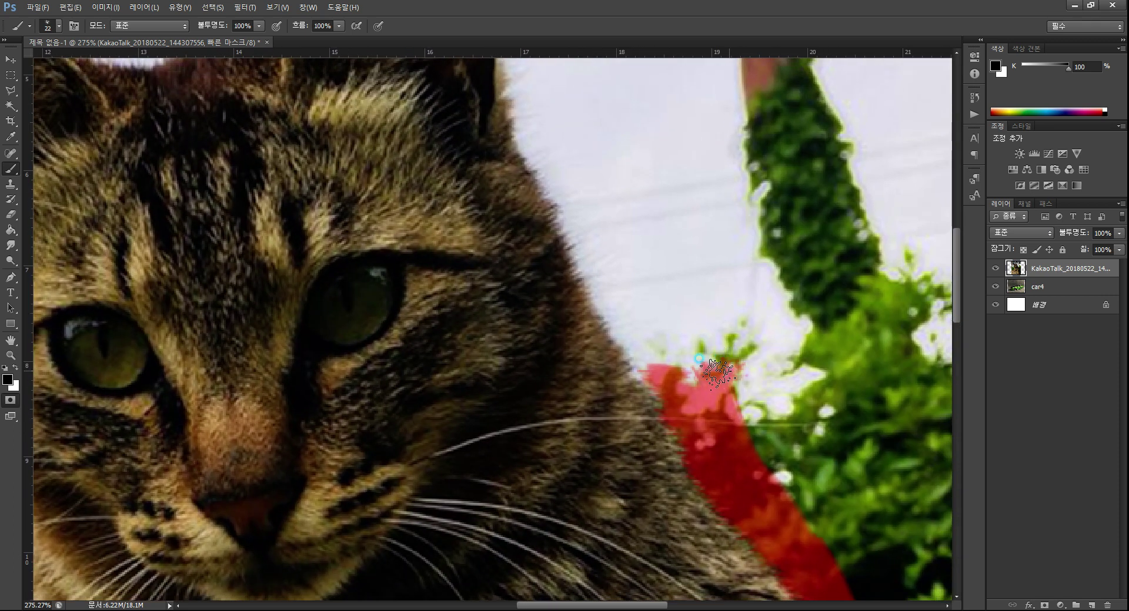
mouse_move(699, 358)
left_mouse_down()
mouse_move(666, 366)
mouse_move(691, 368)
mouse_move(675, 340)
mouse_move(681, 359)
mouse_move(673, 342)
mouse_move(637, 365)
mouse_move(636, 350)
mouse_move(667, 334)
mouse_move(642, 332)
mouse_move(642, 314)
mouse_move(610, 328)
mouse_move(648, 292)
mouse_move(607, 312)
mouse_move(635, 281)
mouse_move(603, 297)
mouse_move(628, 272)
mouse_move(622, 256)
mouse_move(595, 275)
mouse_move(616, 241)
mouse_move(607, 224)
mouse_move(583, 222)
mouse_move(604, 205)
mouse_move(579, 202)
mouse_move(587, 185)
mouse_move(558, 191)
mouse_move(586, 175)
mouse_move(559, 147)
left_mouse_up()
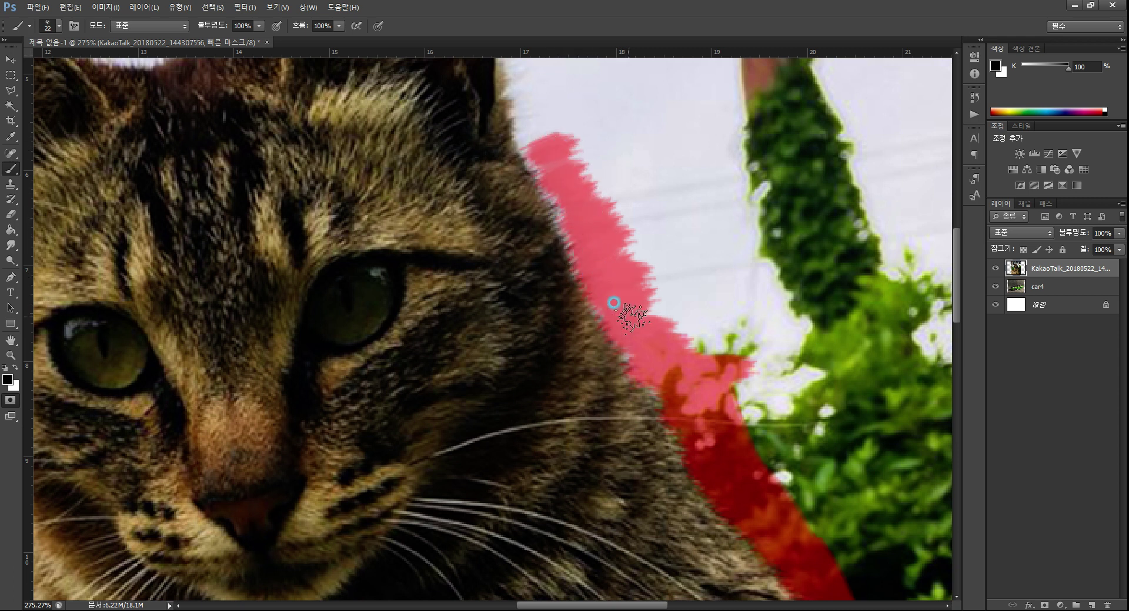
left_click_drag(624, 315, 699, 388)
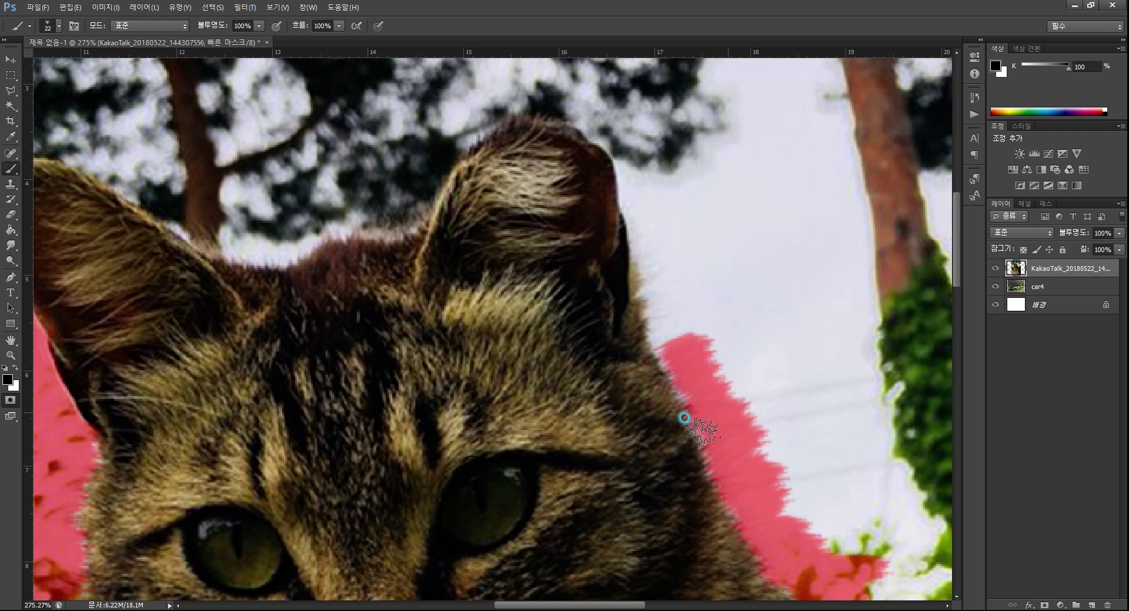
Mask and widen the strip of sky along the outer side of the ear above the cat's back
mouse_move(691, 334)
left_mouse_down()
mouse_move(663, 336)
mouse_move(686, 317)
mouse_move(665, 325)
mouse_move(679, 301)
mouse_move(660, 329)
mouse_move(683, 279)
mouse_move(660, 281)
mouse_move(684, 262)
mouse_move(650, 288)
mouse_move(676, 260)
mouse_move(657, 253)
mouse_move(672, 243)
mouse_move(653, 256)
mouse_move(666, 238)
mouse_move(642, 234)
mouse_move(664, 220)
mouse_move(627, 191)
left_mouse_up()
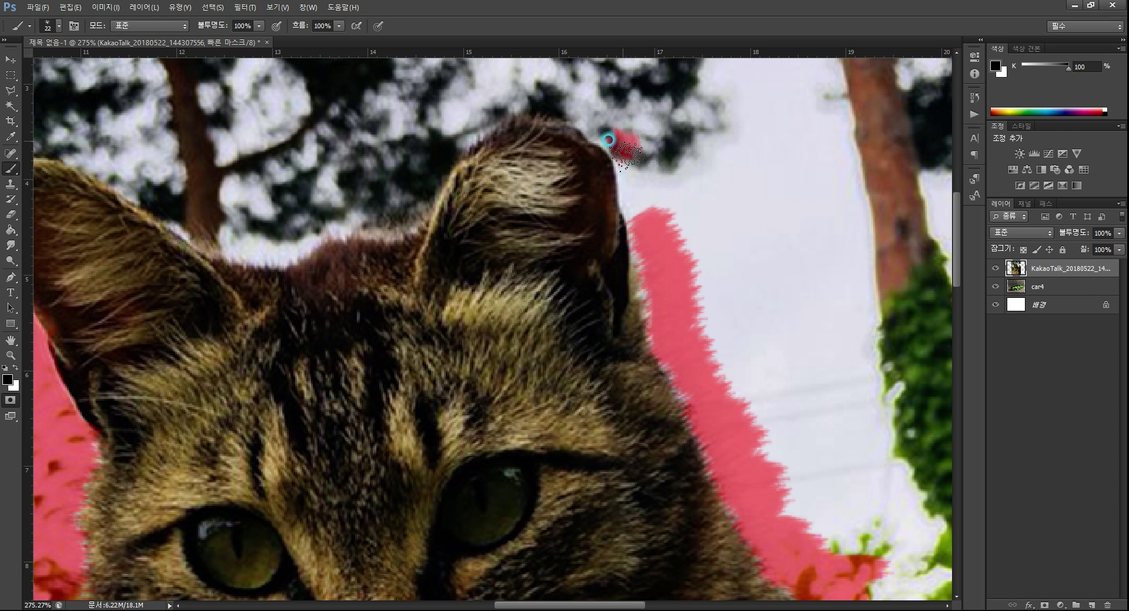
mouse_move(626, 153)
left_mouse_down()
mouse_move(643, 224)
mouse_move(655, 184)
mouse_move(716, 335)
mouse_move(666, 235)
left_mouse_up()
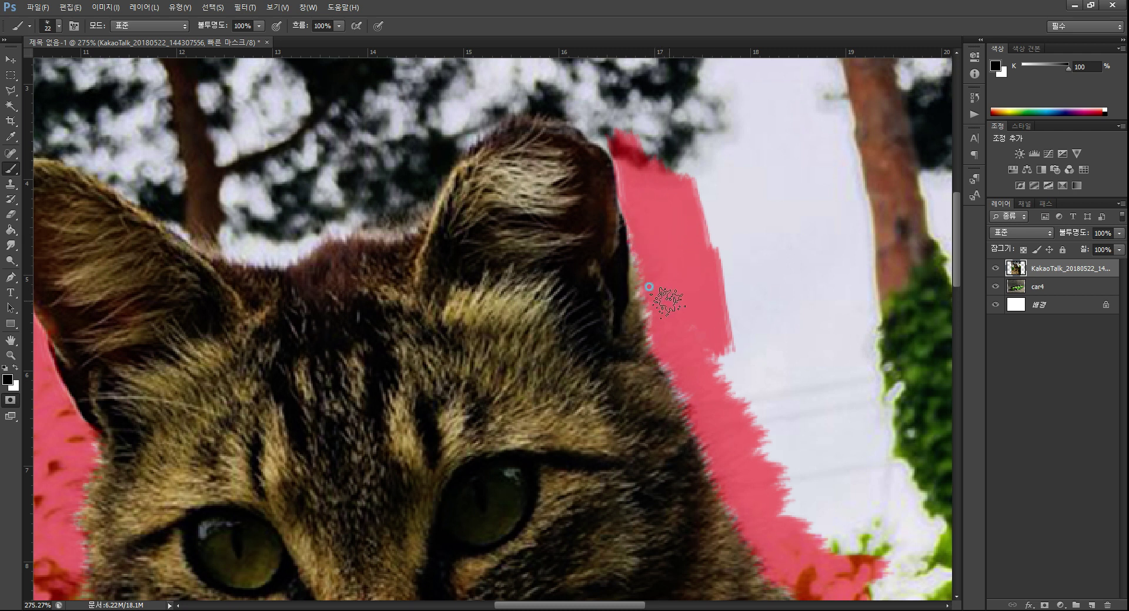
left_click_drag(681, 222, 831, 315)
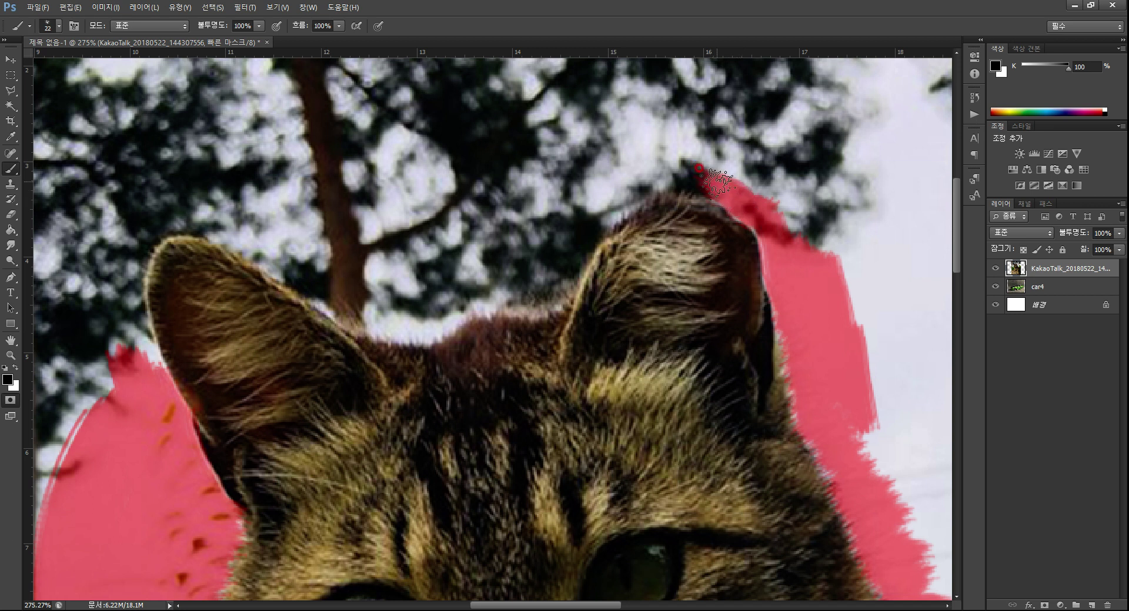
Continue the mask over that ear's tip and across the background between the two ears
mouse_move(678, 153)
left_mouse_down()
mouse_move(660, 170)
mouse_move(660, 143)
mouse_move(656, 175)
mouse_move(643, 148)
left_mouse_up()
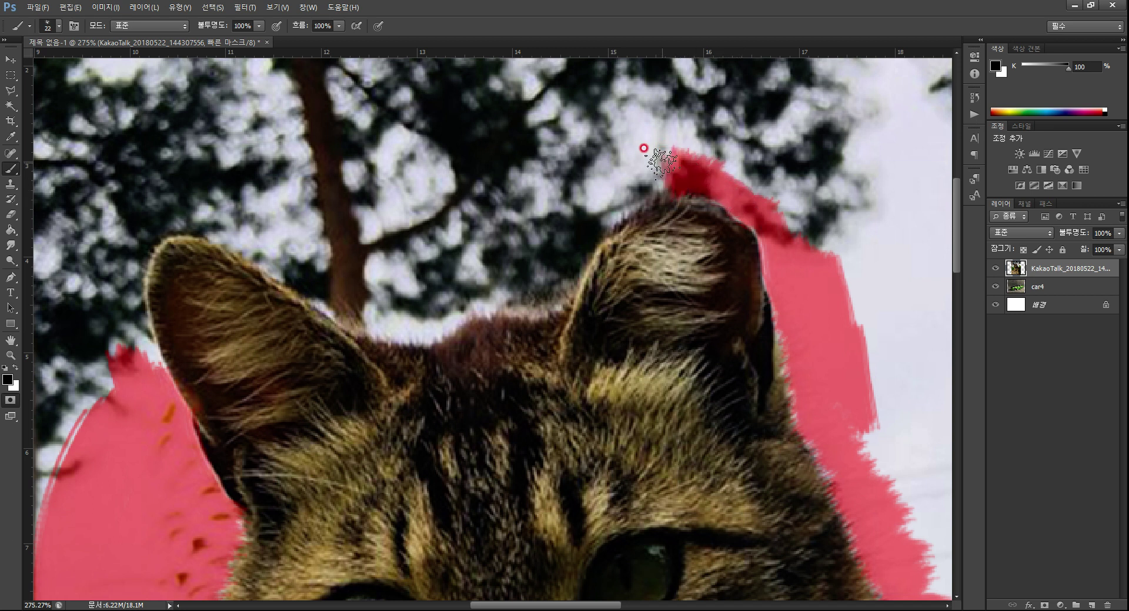
mouse_move(605, 189)
left_mouse_down()
mouse_move(585, 176)
mouse_move(580, 211)
mouse_move(570, 183)
mouse_move(556, 255)
mouse_move(555, 222)
mouse_move(539, 269)
mouse_move(539, 248)
mouse_move(558, 263)
mouse_move(549, 283)
mouse_move(541, 273)
mouse_move(540, 300)
mouse_move(529, 281)
mouse_move(509, 281)
mouse_move(498, 305)
mouse_move(487, 270)
mouse_move(485, 309)
mouse_move(472, 272)
mouse_move(465, 315)
mouse_move(450, 287)
mouse_move(455, 315)
mouse_move(428, 314)
left_mouse_up()
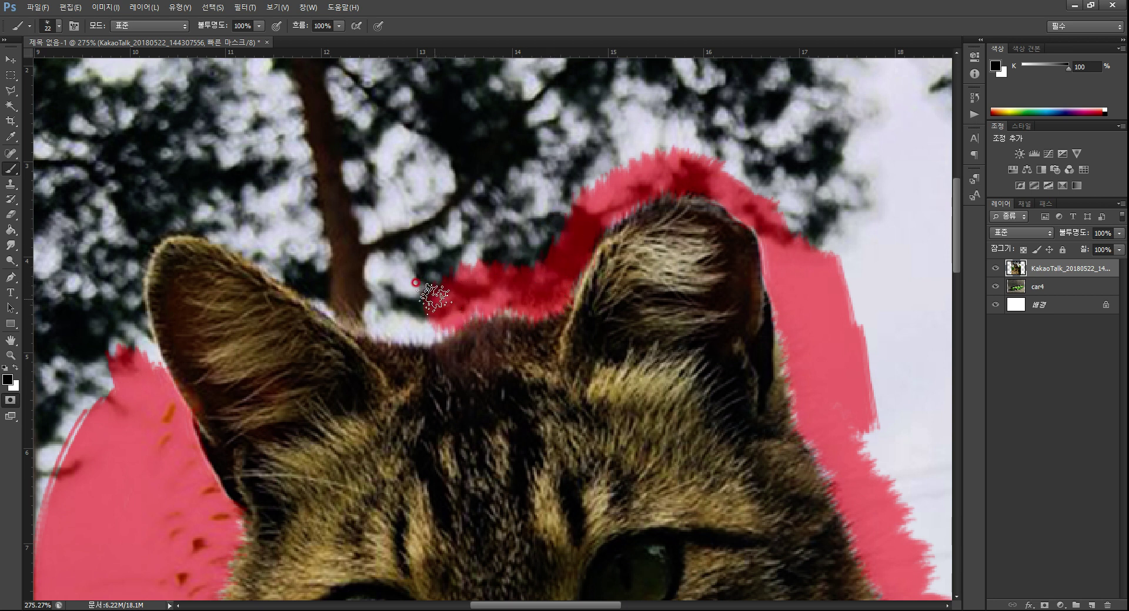
mouse_move(408, 283)
left_mouse_down()
mouse_move(327, 270)
mouse_move(312, 290)
mouse_move(300, 271)
left_mouse_up()
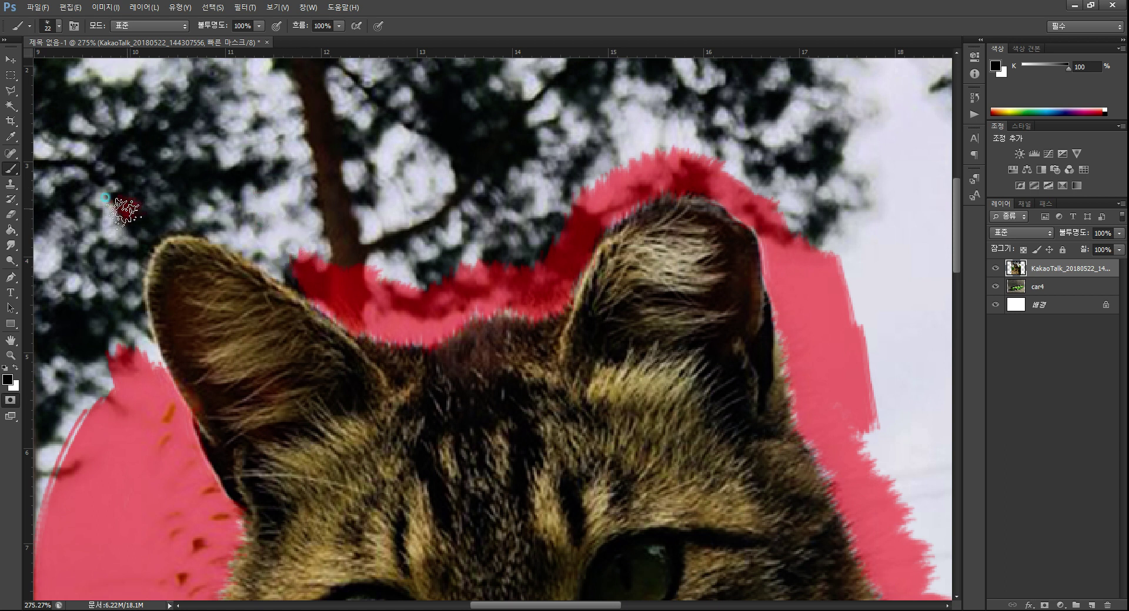
Mask the background around the other ear and widen the mask band above both ears and the head
mouse_move(123, 212)
left_mouse_down()
mouse_move(123, 329)
mouse_move(121, 281)
mouse_move(147, 380)
left_mouse_up()
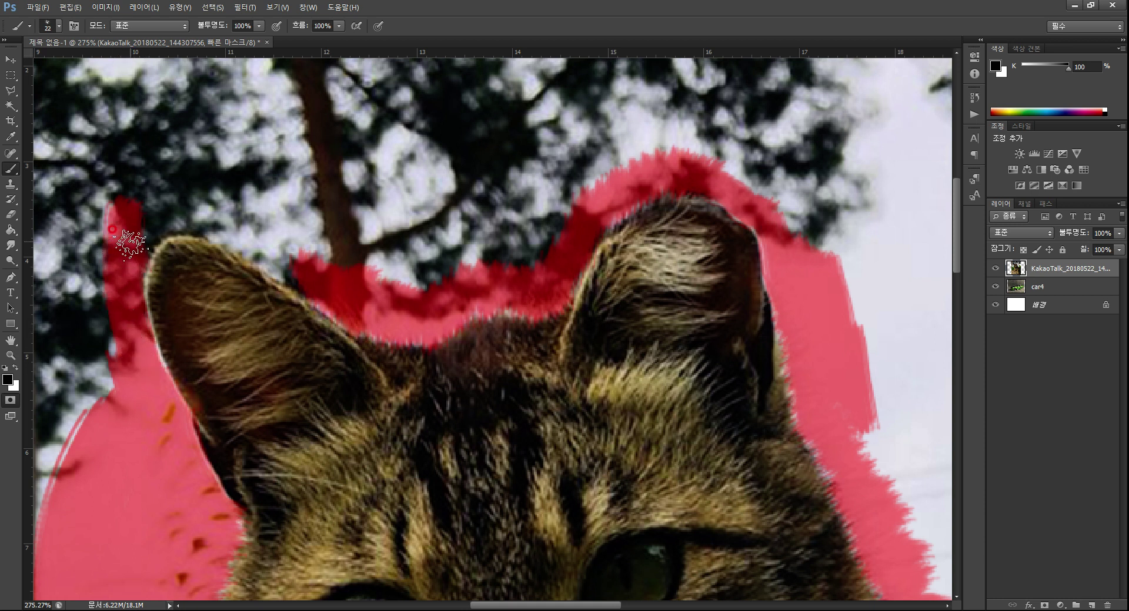
left_click_drag(119, 214, 122, 217)
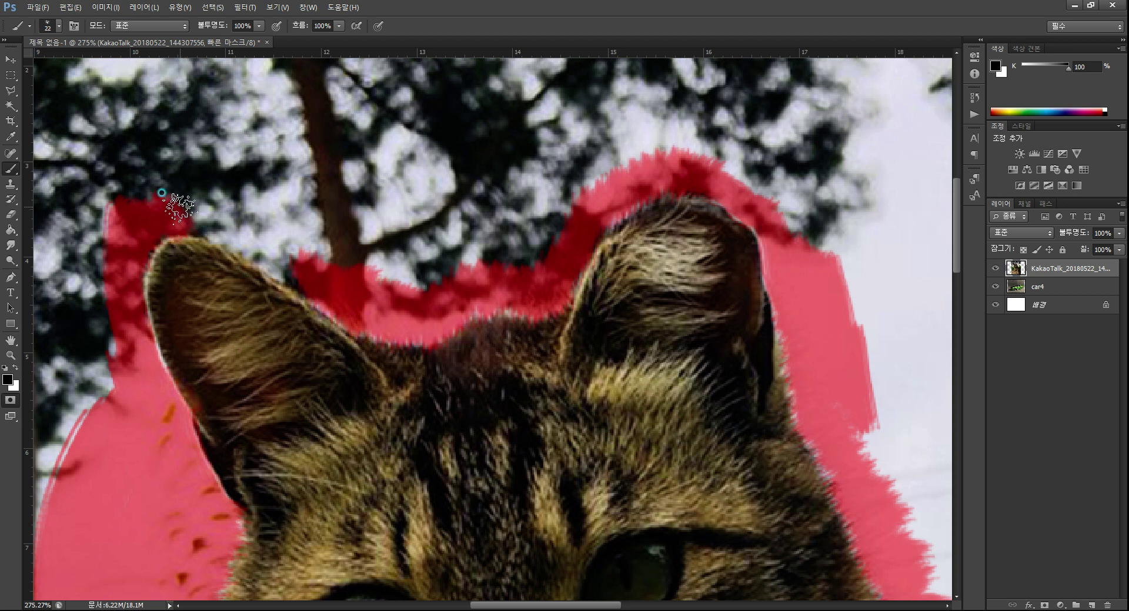
mouse_move(162, 193)
left_mouse_down()
mouse_move(245, 248)
mouse_move(262, 239)
mouse_move(315, 291)
left_mouse_up()
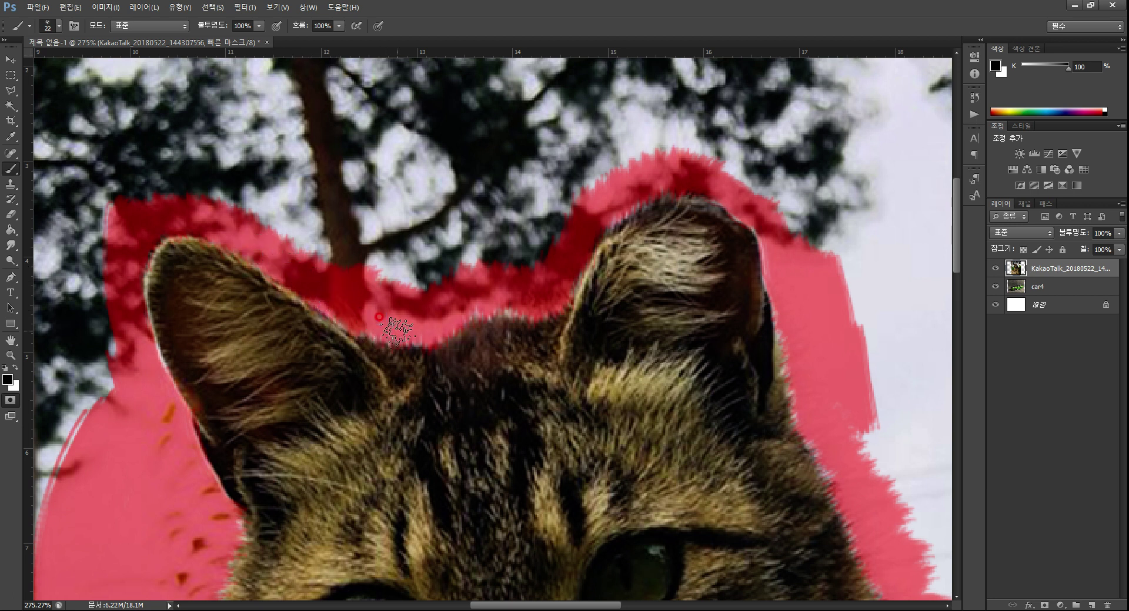
mouse_move(734, 154)
left_mouse_down()
mouse_move(790, 204)
mouse_move(719, 151)
mouse_move(818, 278)
mouse_move(788, 201)
mouse_move(855, 314)
mouse_move(768, 152)
mouse_move(559, 196)
mouse_move(678, 119)
mouse_move(540, 230)
mouse_move(564, 196)
mouse_move(553, 196)
mouse_move(531, 255)
mouse_move(541, 251)
mouse_move(495, 241)
mouse_move(421, 284)
mouse_move(457, 204)
mouse_move(337, 268)
mouse_move(341, 180)
mouse_move(256, 211)
mouse_move(260, 155)
mouse_move(111, 248)
mouse_move(131, 186)
mouse_move(112, 199)
mouse_move(83, 279)
mouse_move(72, 378)
mouse_move(107, 336)
mouse_move(112, 445)
mouse_move(87, 392)
mouse_move(76, 395)
mouse_move(87, 475)
mouse_move(66, 462)
left_mouse_up()
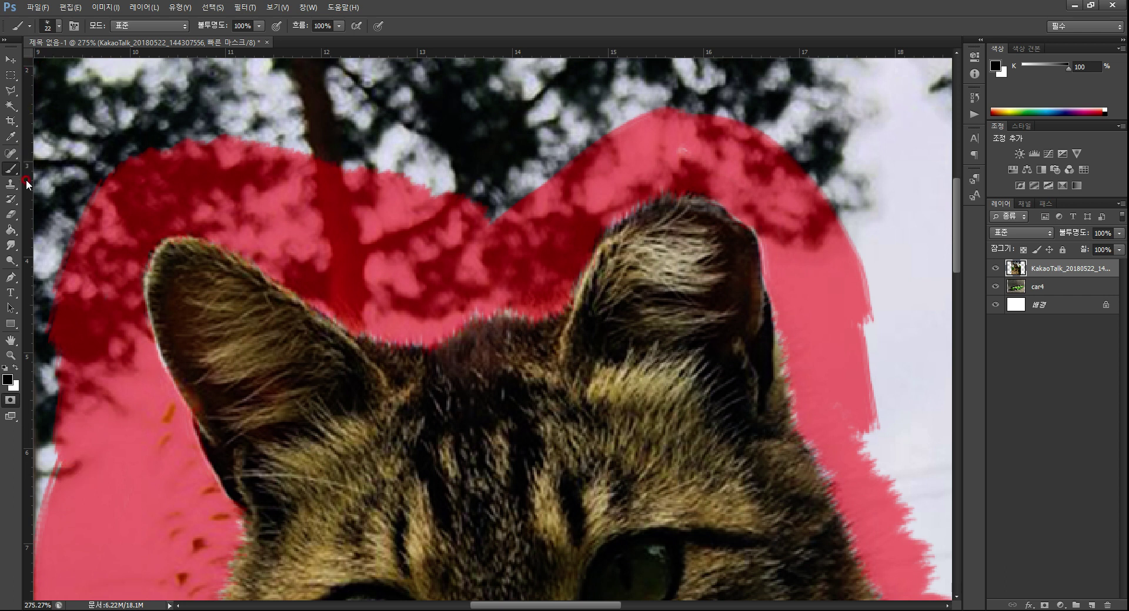
Touch up the mask edge on top of the cat's head using the Eraser with the 27 px spatter tip, and return to the Brush
left_click(11, 217)
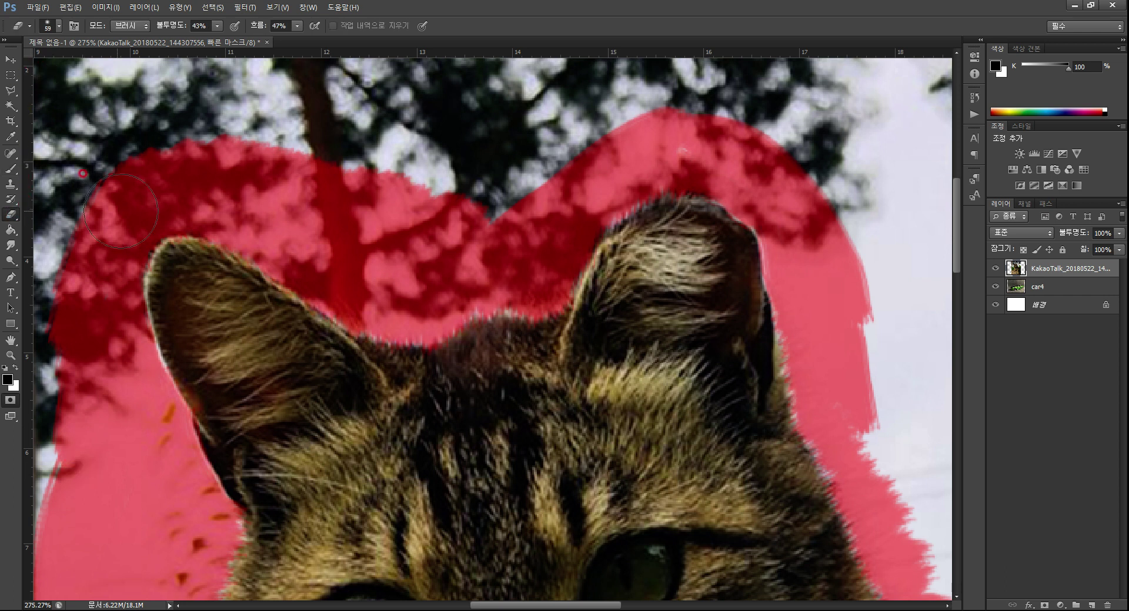
left_click(59, 26)
left_click(108, 312)
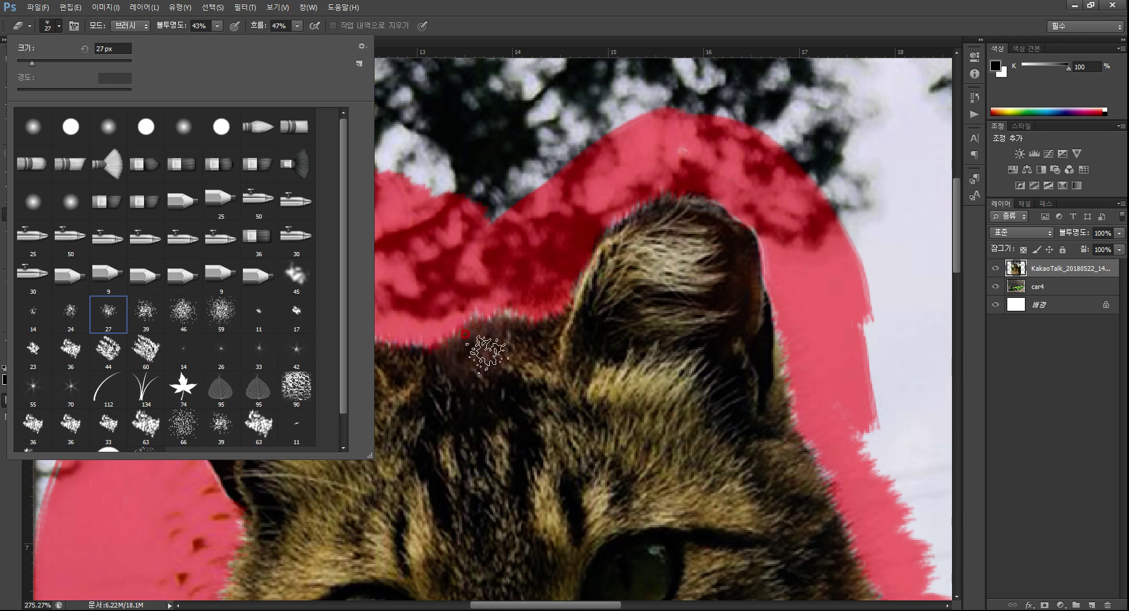
left_click(481, 326)
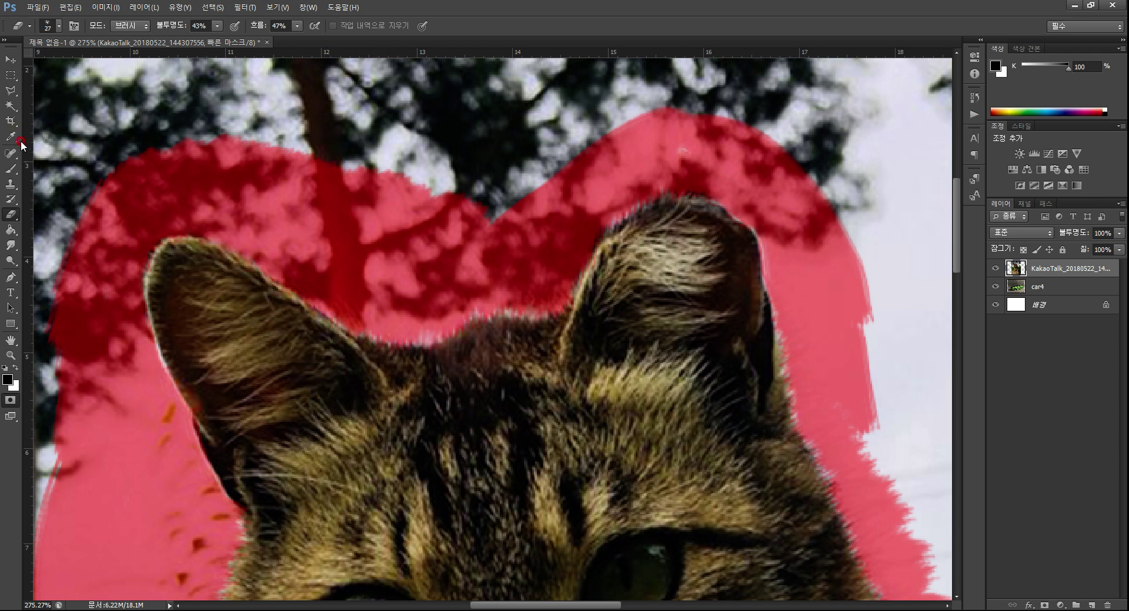
left_click(18, 167)
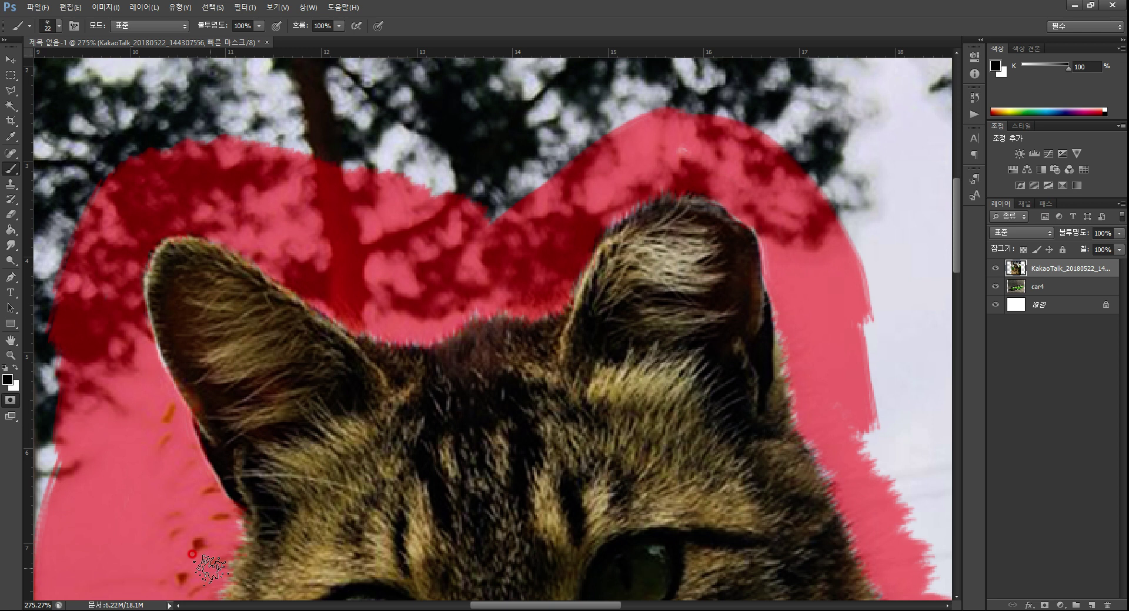
Hide the car4 layer at 100% zoom and leave Quick Mask mode to turn the painted mask into a selection
double_click(11, 354)
left_click_drag(409, 347, 479, 235)
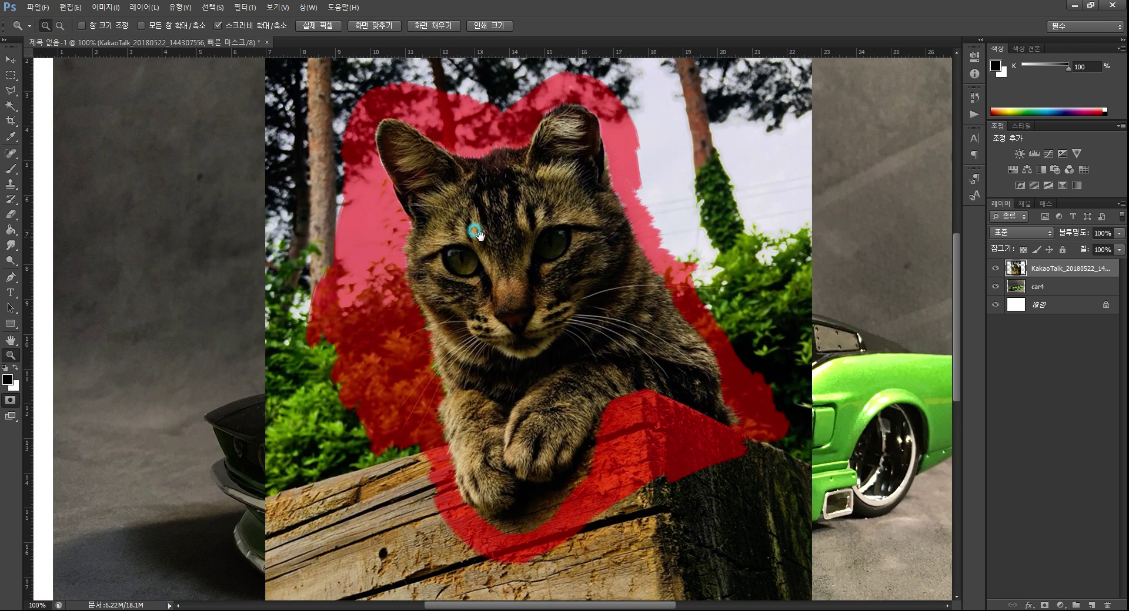
left_click(993, 287)
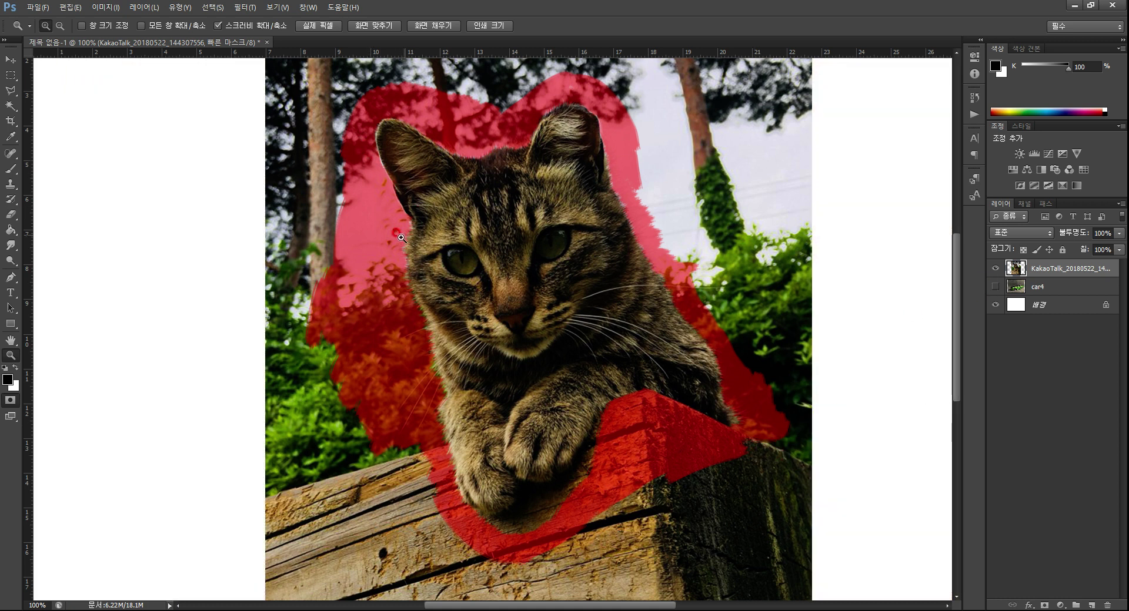
left_click(11, 400)
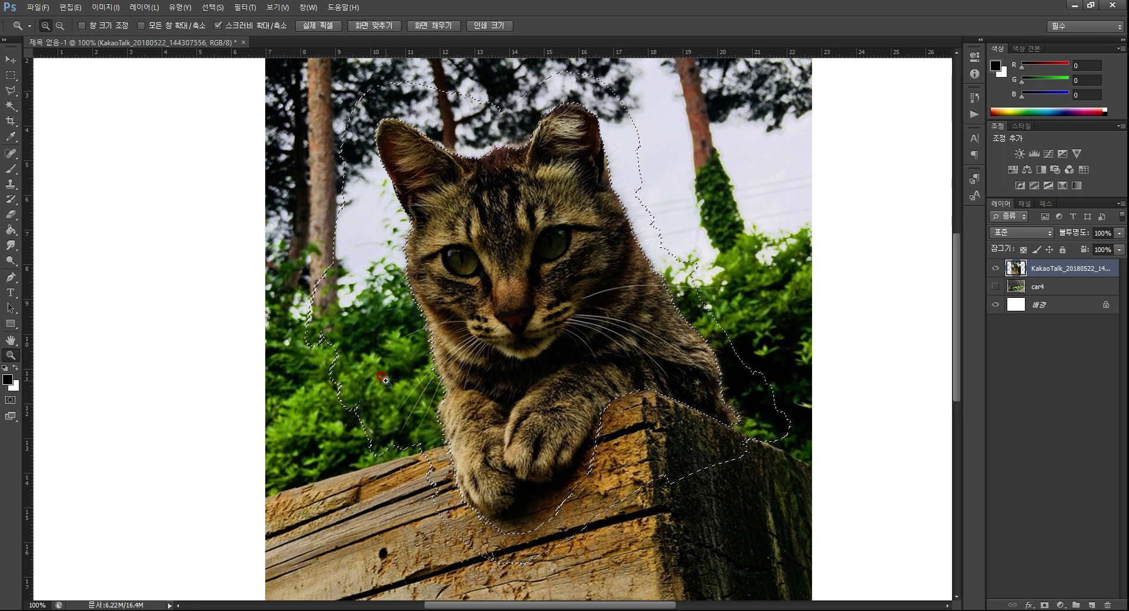
Try copying the selected area to a new layer and moving it, and undo both changes
left_click(11, 59)
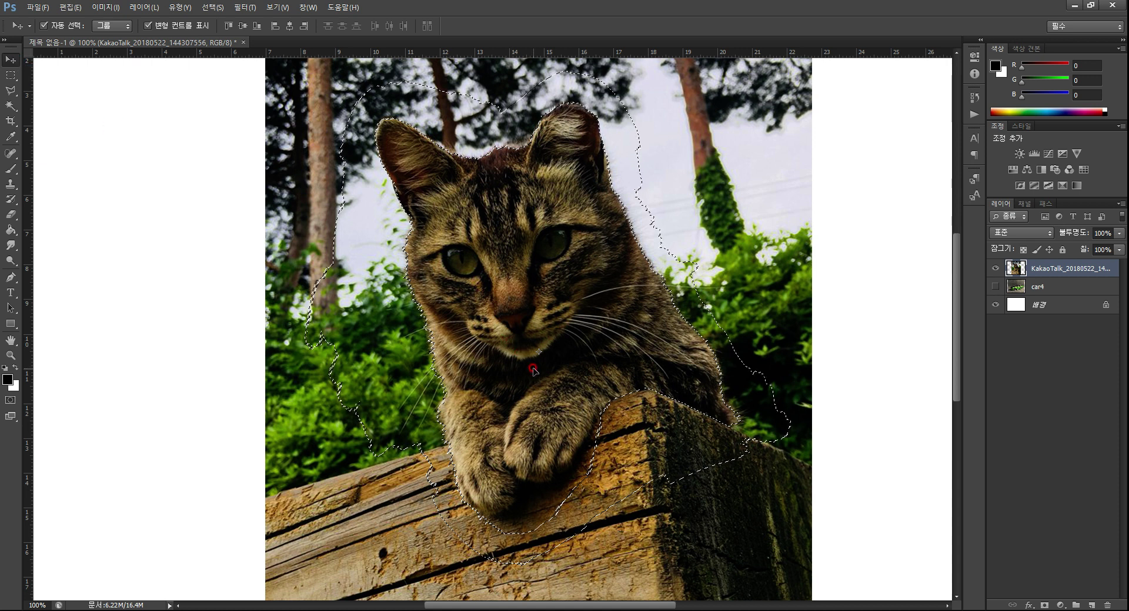
key("ctrl+j")
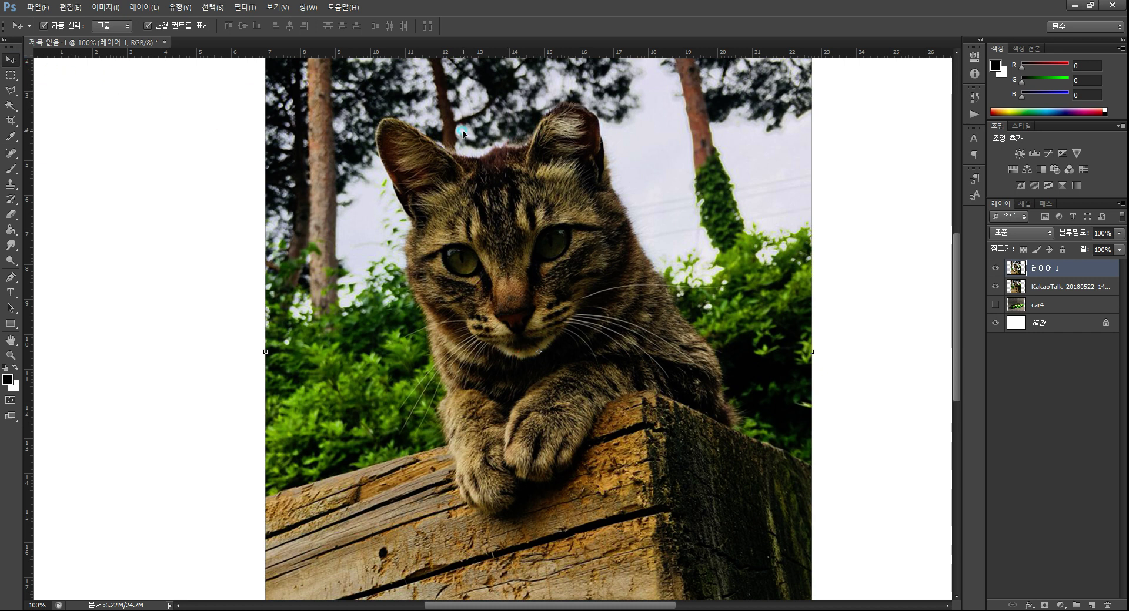
left_click_drag(463, 133, 414, 150)
key("ctrl+z")
key("ctrl+z")
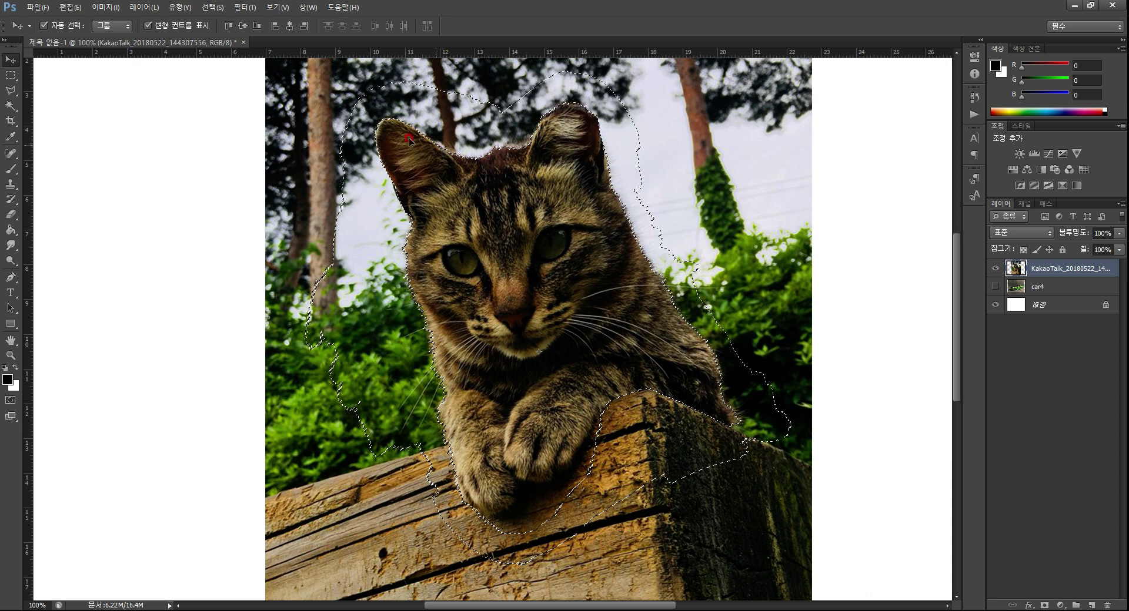
Invert the selection so that it covers the painted band around the cat
left_click(215, 8)
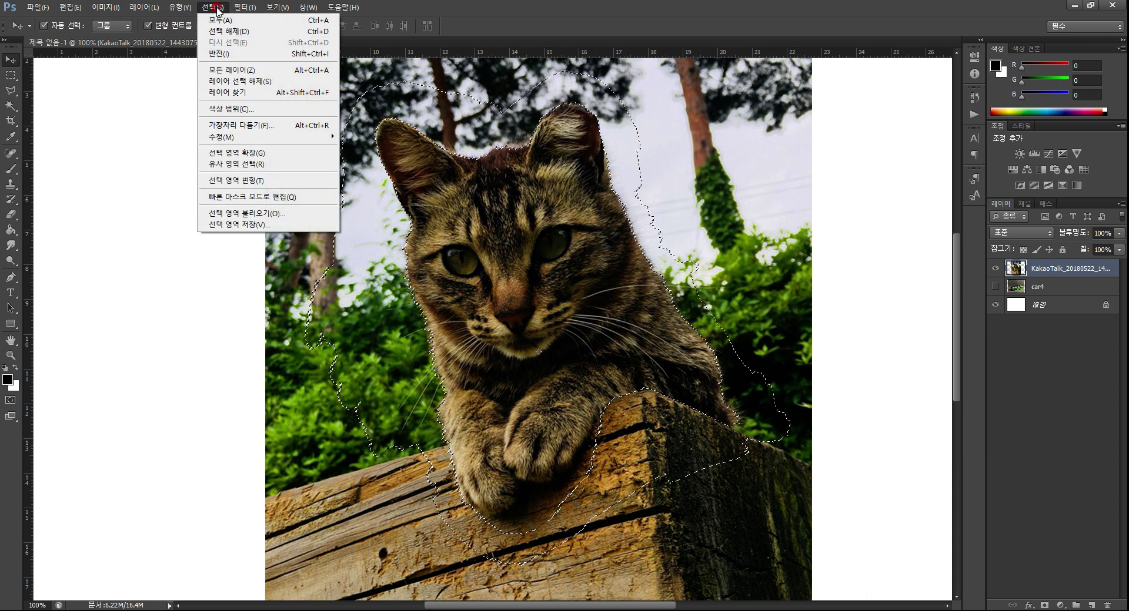
left_click(219, 54)
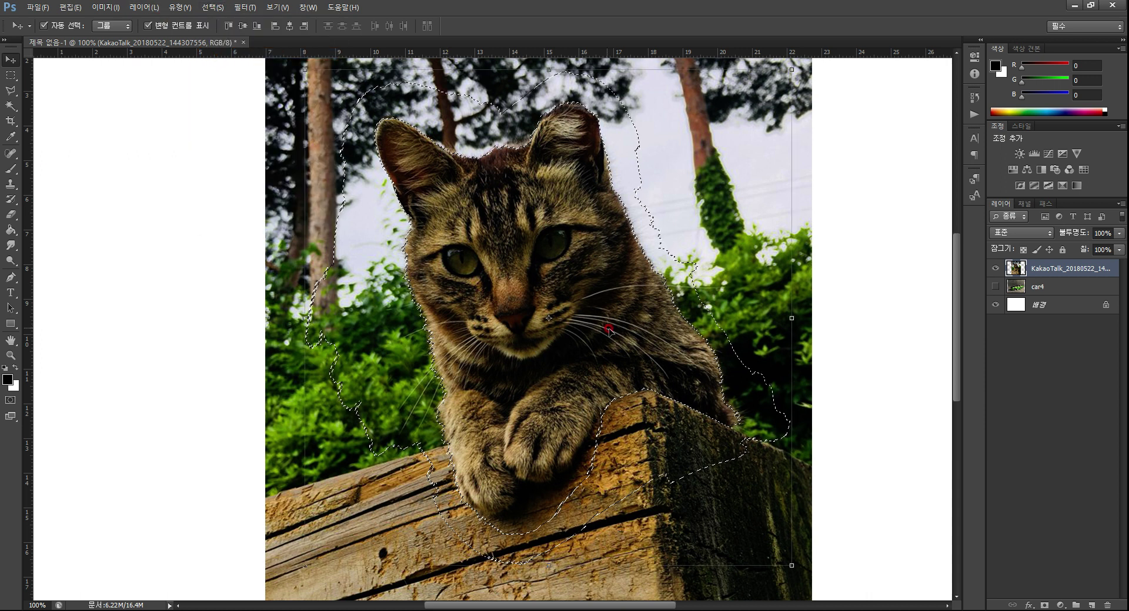
Try copying the selected band to a new layer and moving the layers apart, and undo back to the selection
key("ctrl+j")
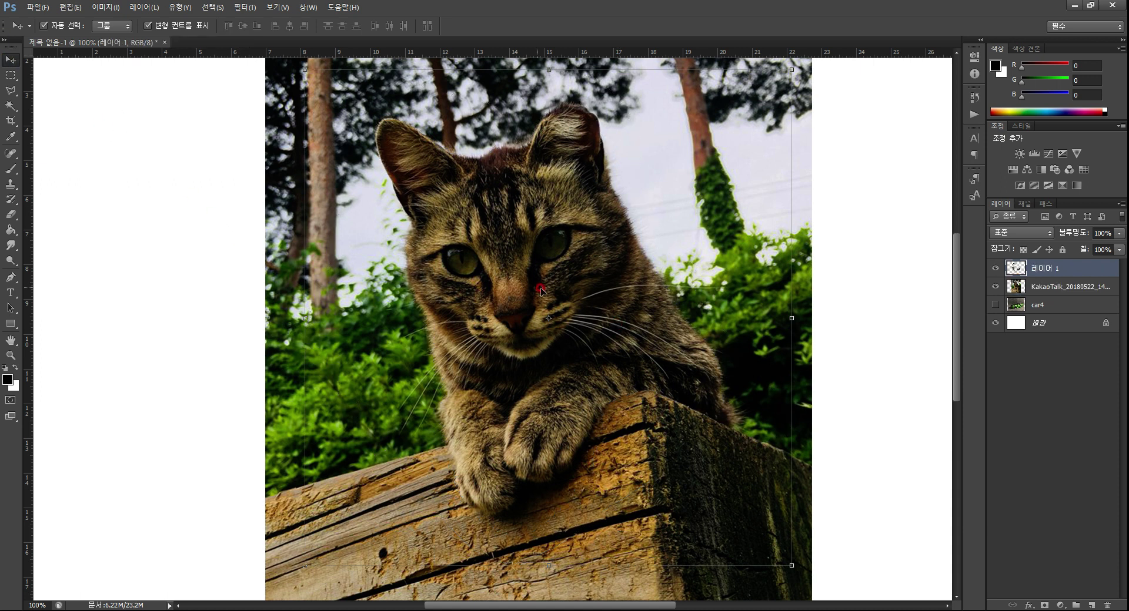
left_click_drag(540, 287, 320, 276)
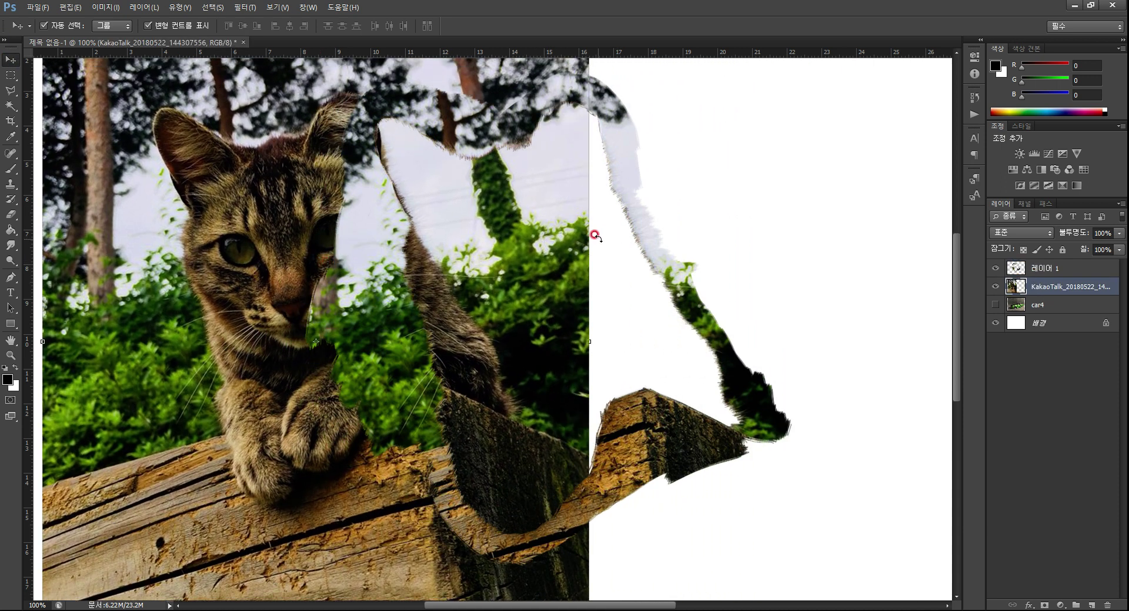
left_click_drag(641, 235, 891, 294)
left_click_drag(318, 251, 374, 301)
key("ctrl+alt+z")
key("ctrl+alt+z")
key("ctrl+alt+z")
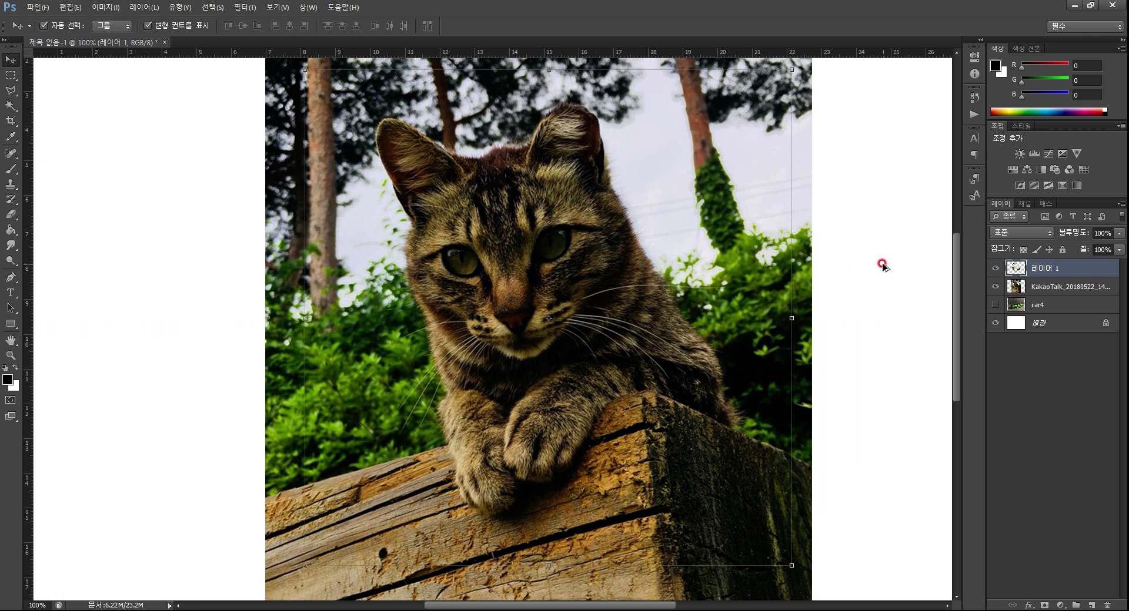
key("ctrl+alt+z")
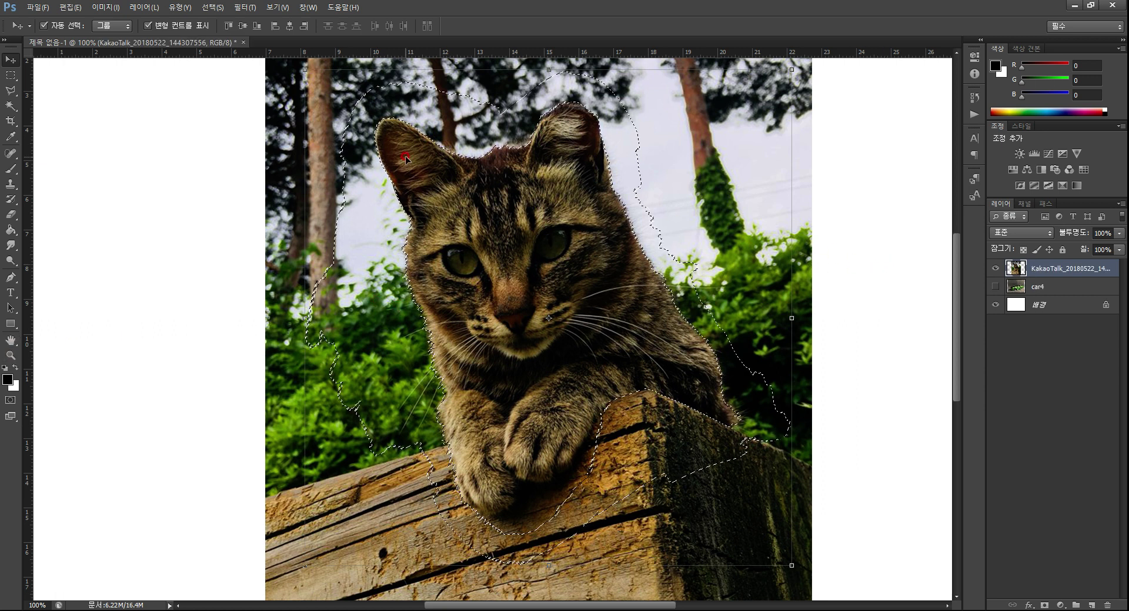
left_click_drag(389, 106, 410, 155)
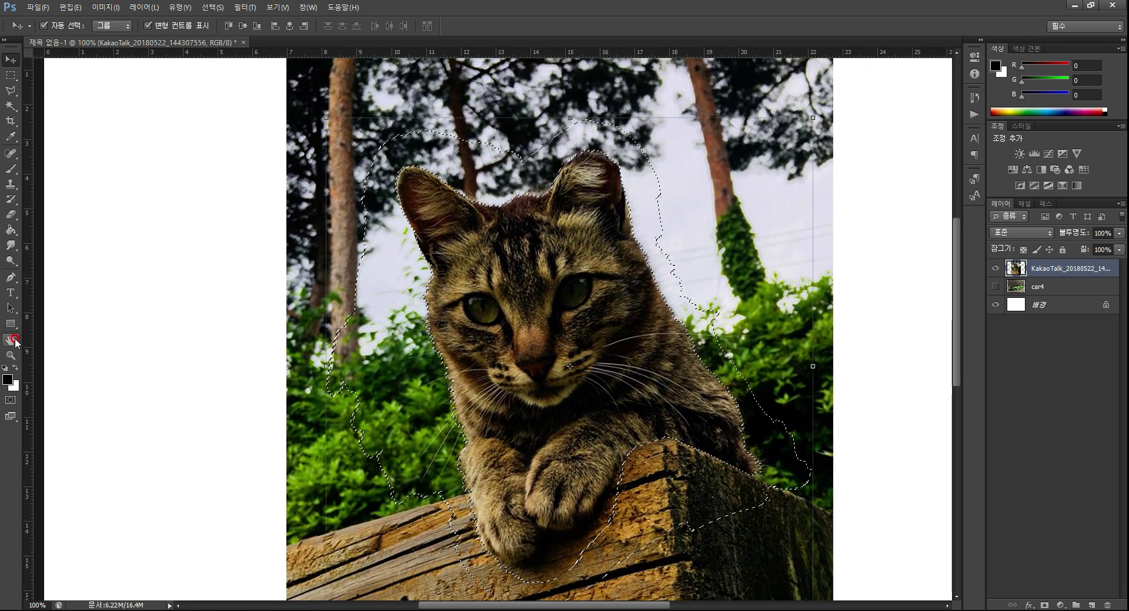
left_click(10, 340)
scroll(318, 144, "down", 2)
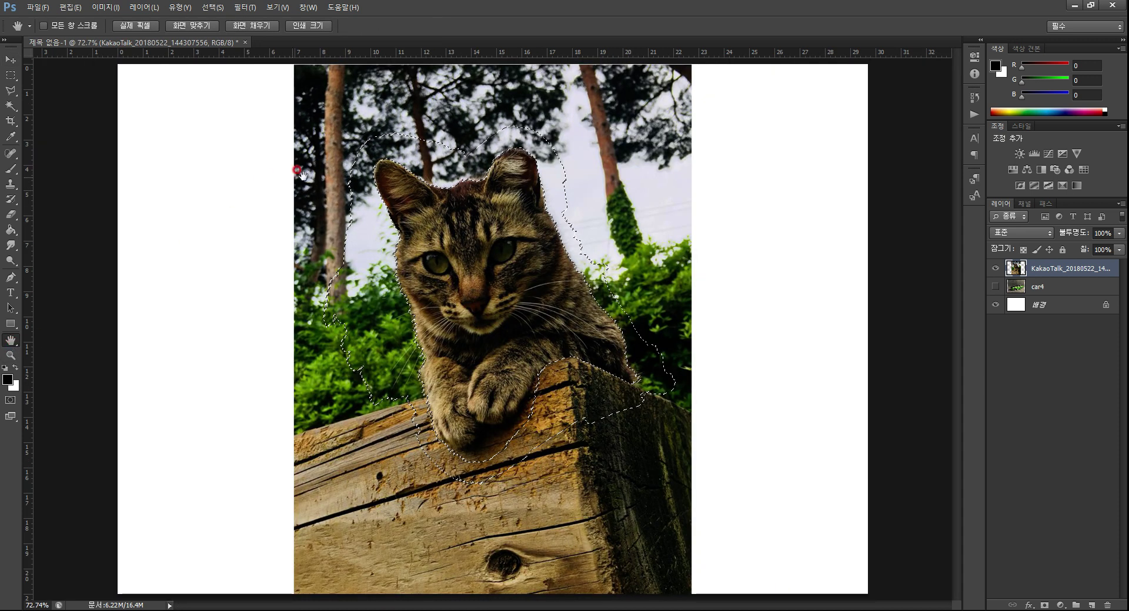
Add overlapping rectangular marquee areas to the selection over the canvas's left side and along the wooden beam below the cat
left_click(13, 76)
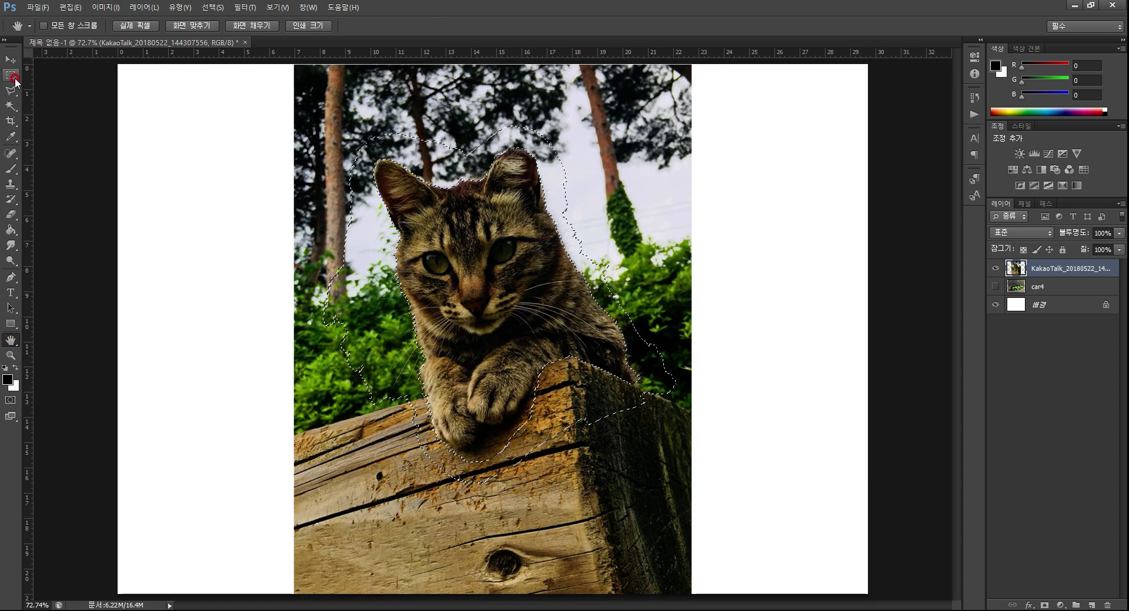
left_click(47, 28)
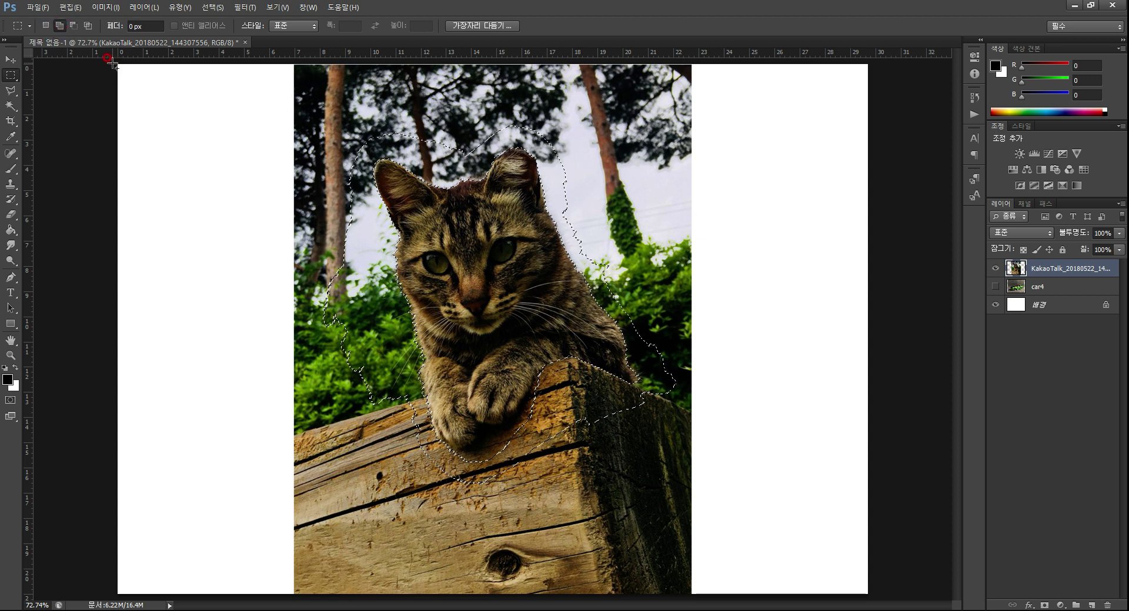
mouse_move(111, 65)
left_mouse_down()
mouse_move(272, 323)
mouse_move(355, 596)
mouse_move(391, 592)
left_mouse_up()
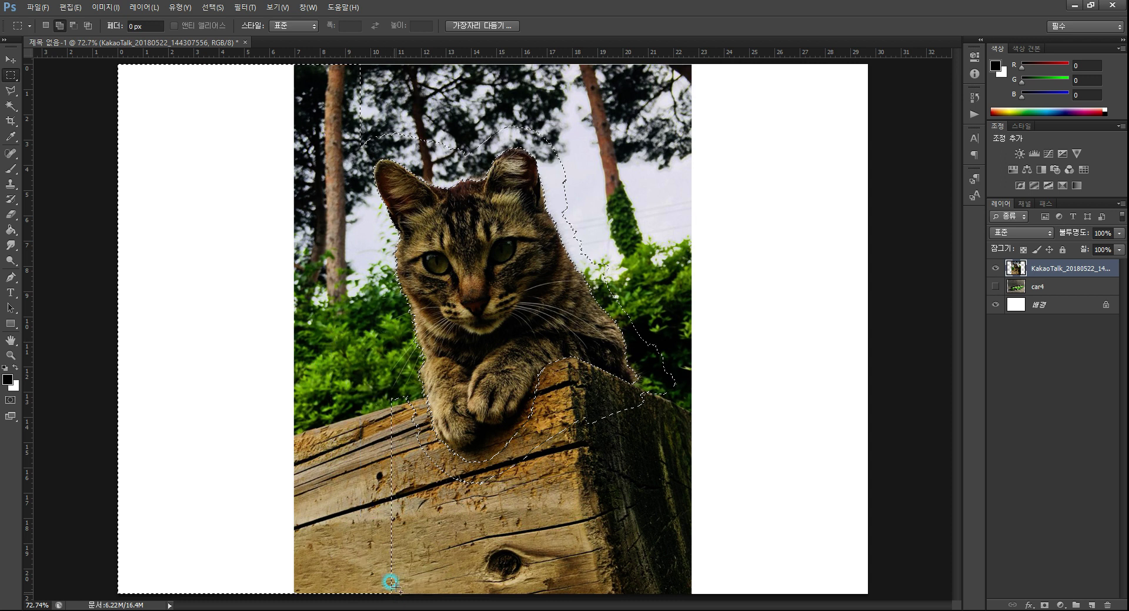
left_click_drag(416, 438, 418, 595)
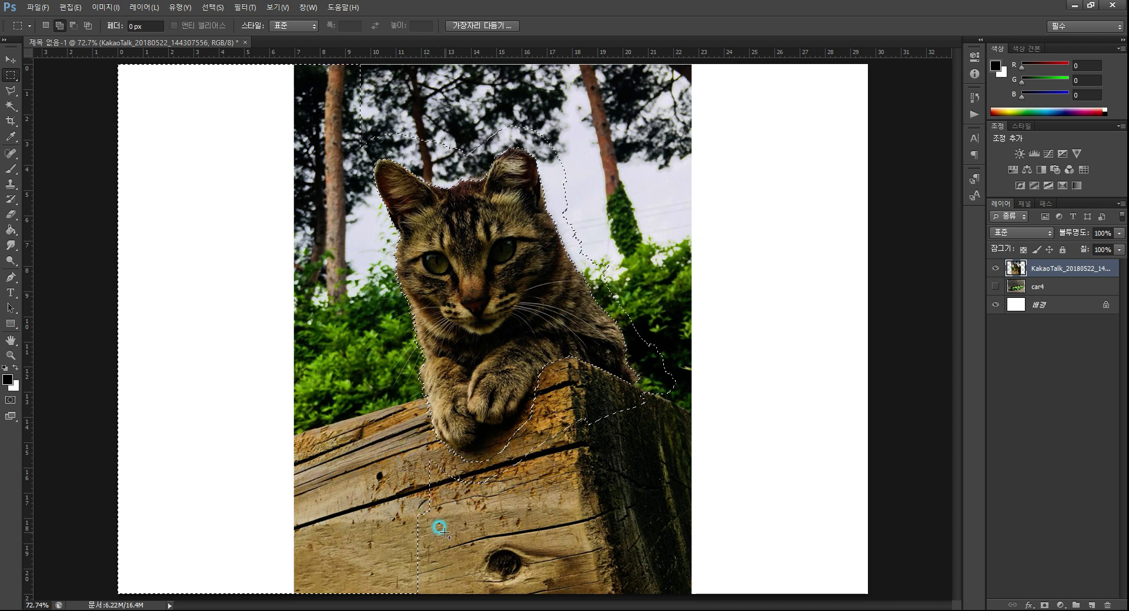
left_click_drag(406, 508, 493, 596)
left_click_drag(494, 512, 799, 595)
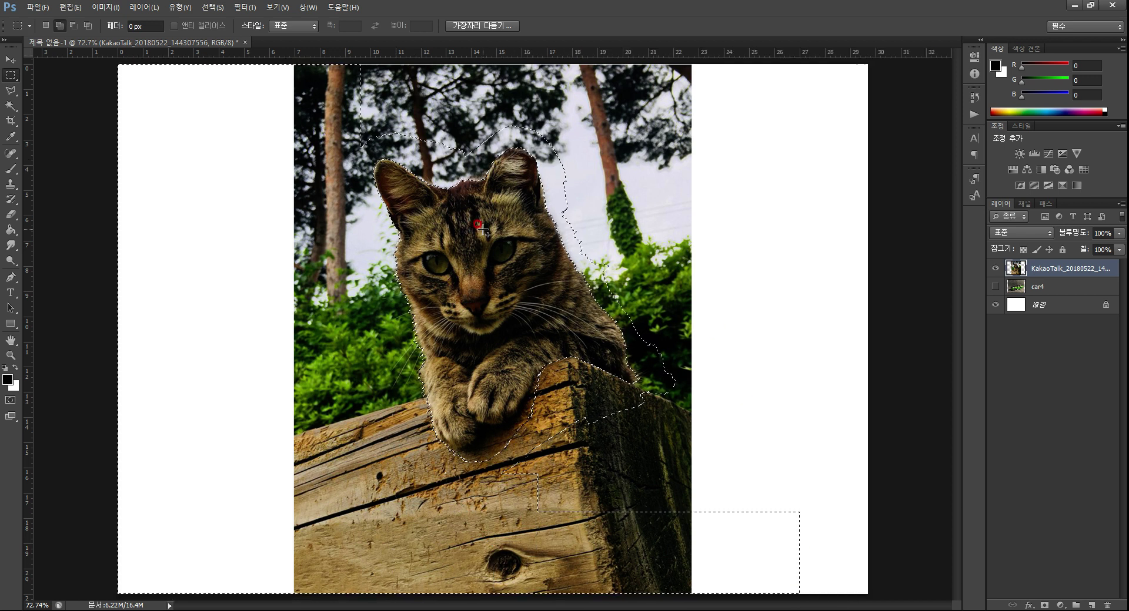
left_click(509, 289)
key("ctrl+z")
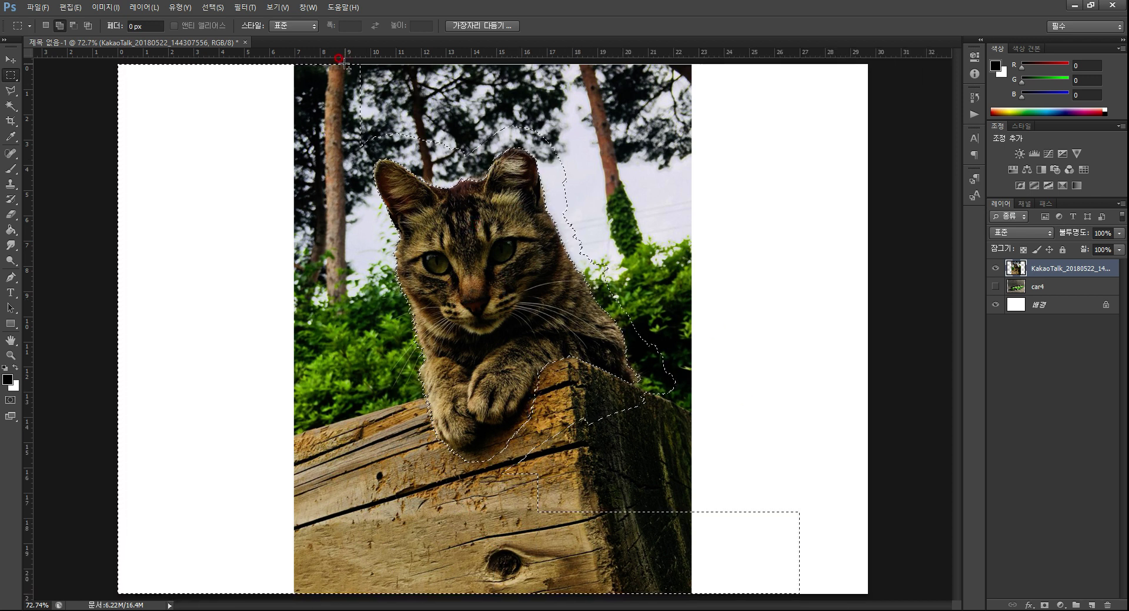
Add rectangular marquee areas to the selection across the upper part of the canvas above the cat's ears
right_click(324, 144)
left_click(441, 47)
left_click_drag(428, 49, 440, 121)
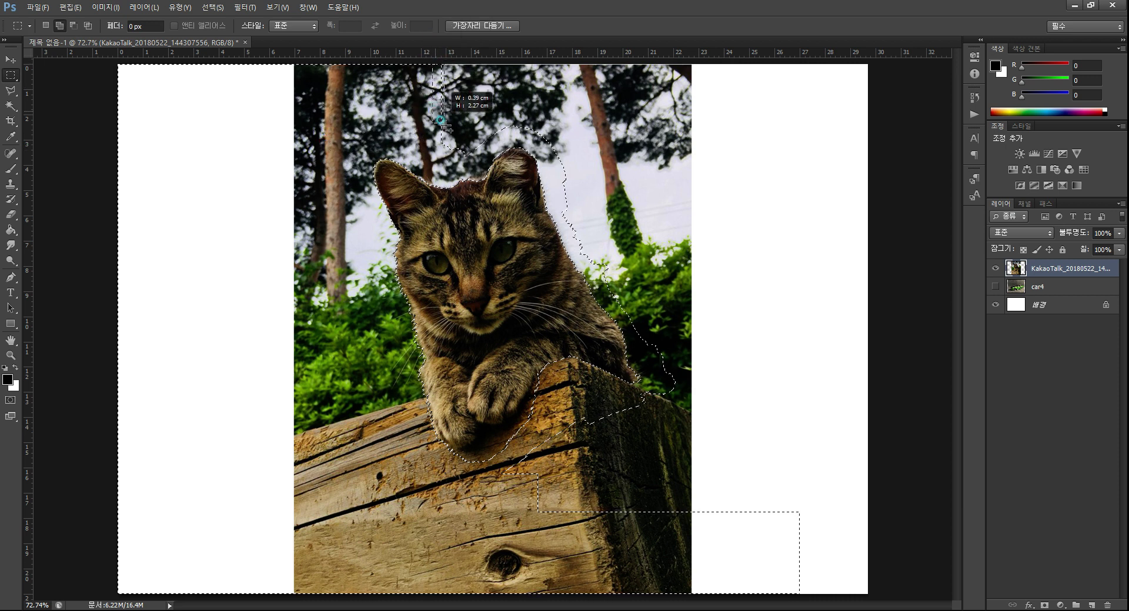
left_click_drag(467, 66, 806, 137)
left_click_drag(815, 98, 584, 154)
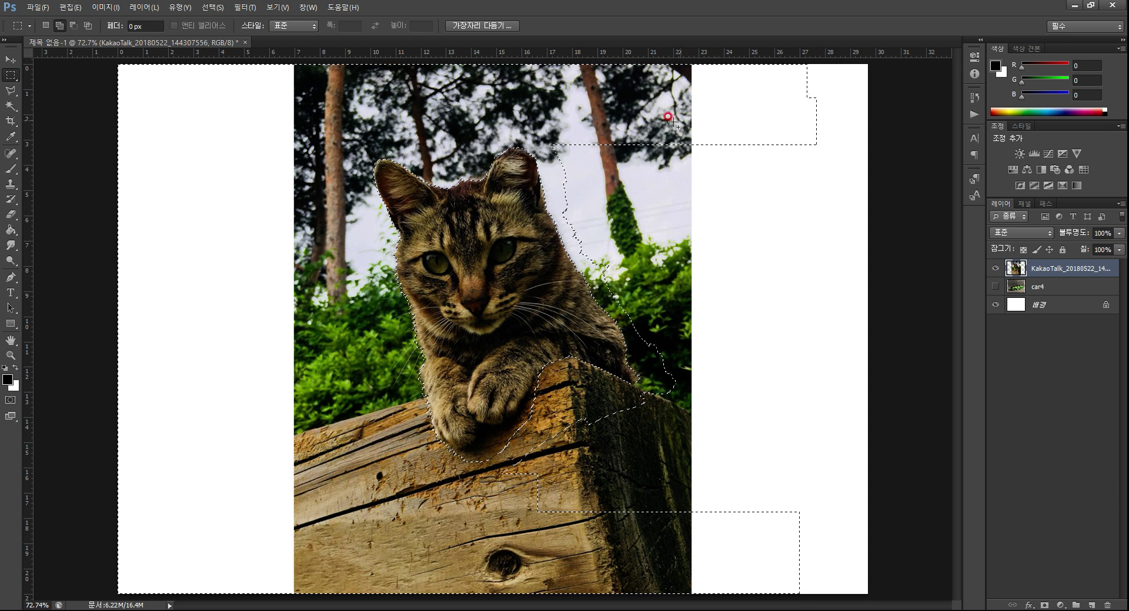
left_click_drag(815, 132, 994, 42)
Add rectangular marquee areas to the selection over the canvas's right side, its lower-right corner and part of the gap beside the cat's back
left_click_drag(868, 66, 658, 584)
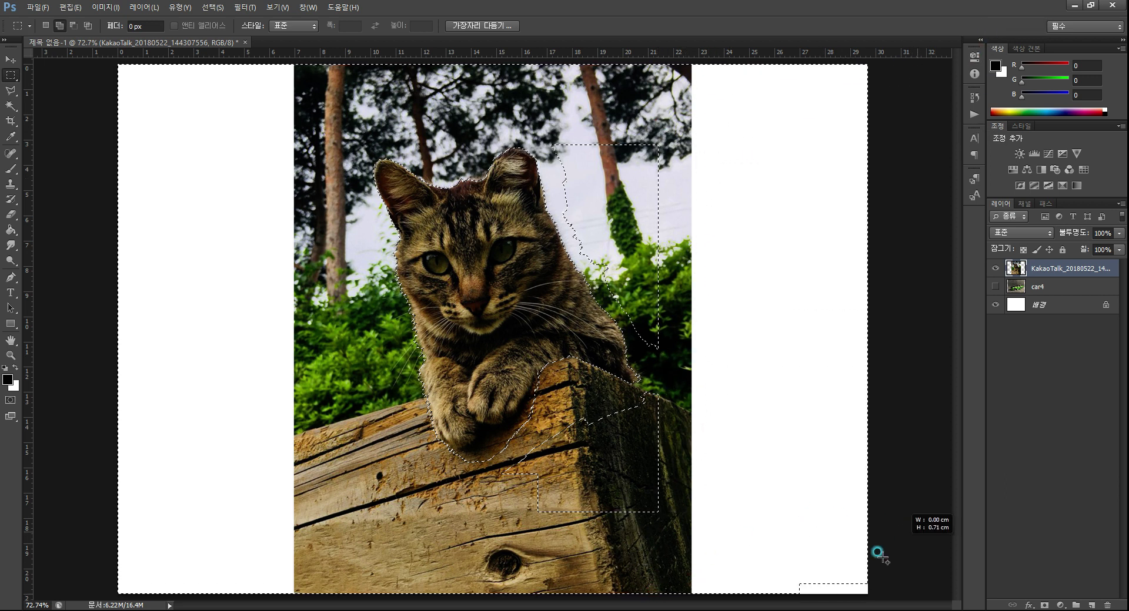
left_click_drag(780, 578, 562, 433)
left_click_drag(542, 488, 516, 439)
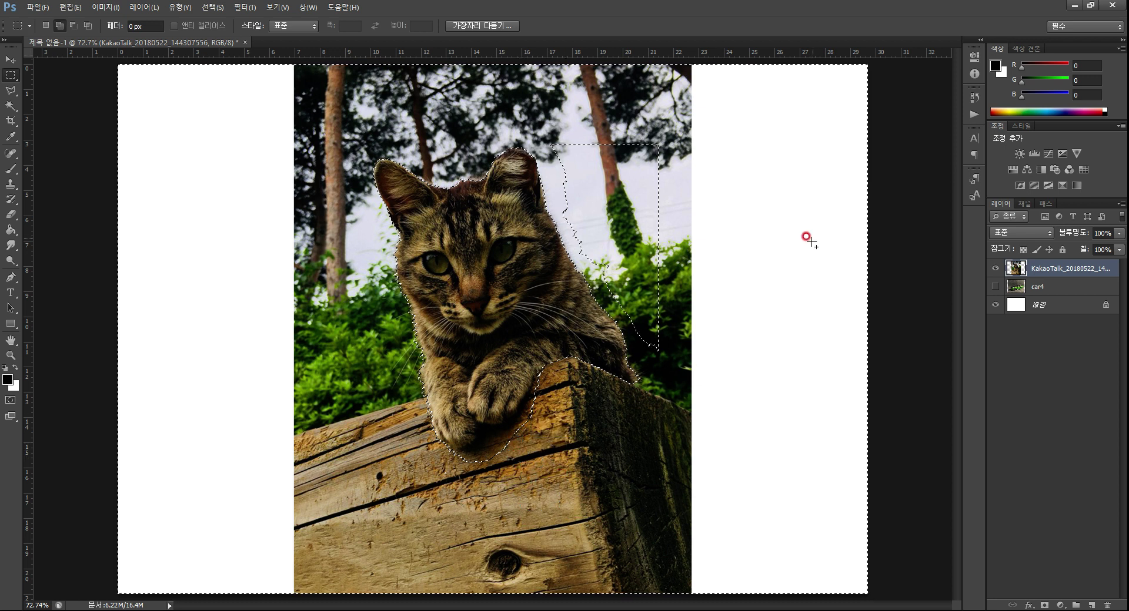
left_click_drag(673, 354, 651, 150)
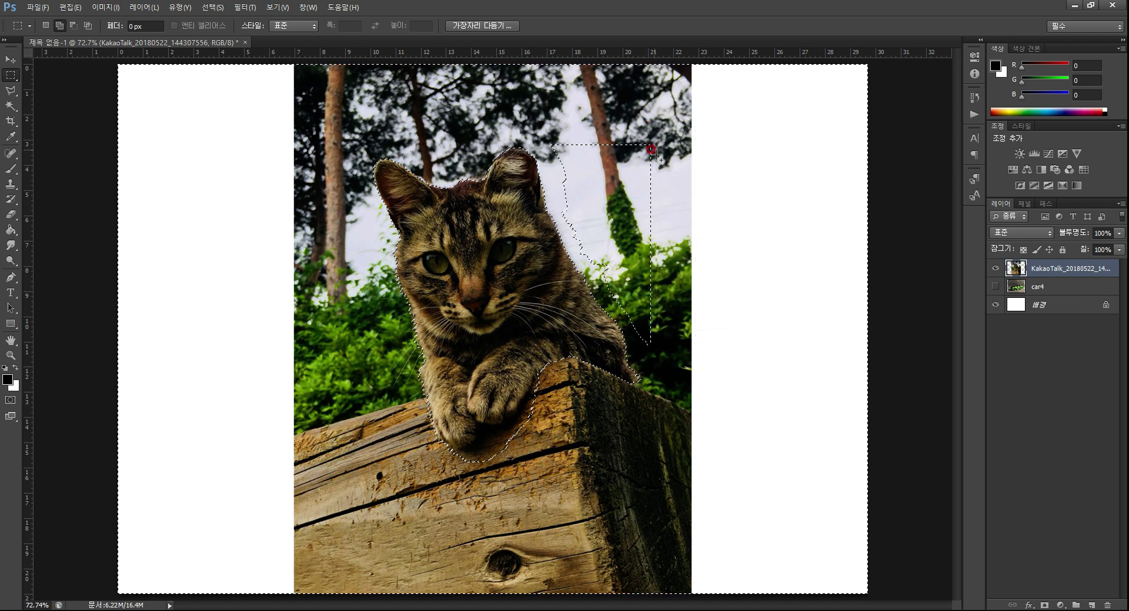
left_click_drag(658, 348, 630, 127)
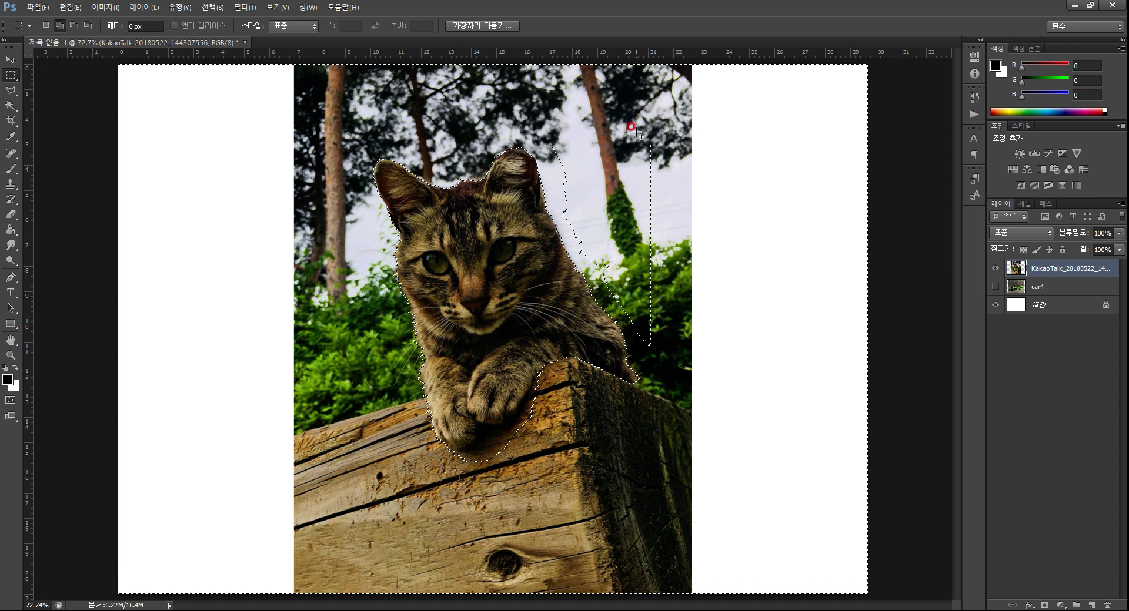
left_click_drag(556, 137, 656, 213)
left_click_drag(586, 208, 649, 224)
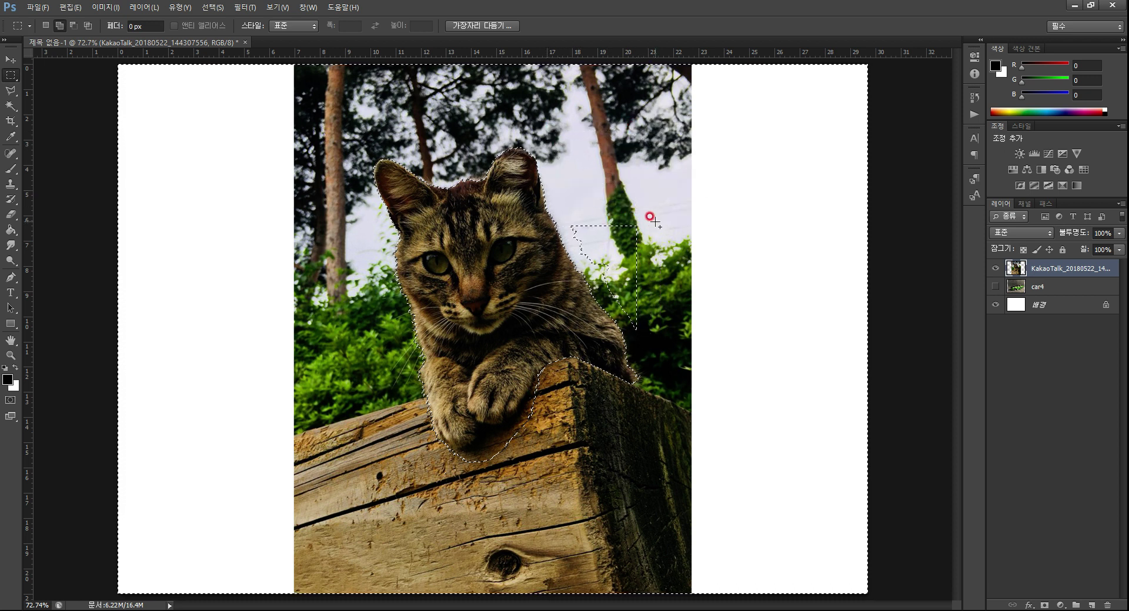
Try outlining the gap beside the cat's back with the Polygonal Lasso in subtract mode
left_click(13, 93)
left_click(169, 216)
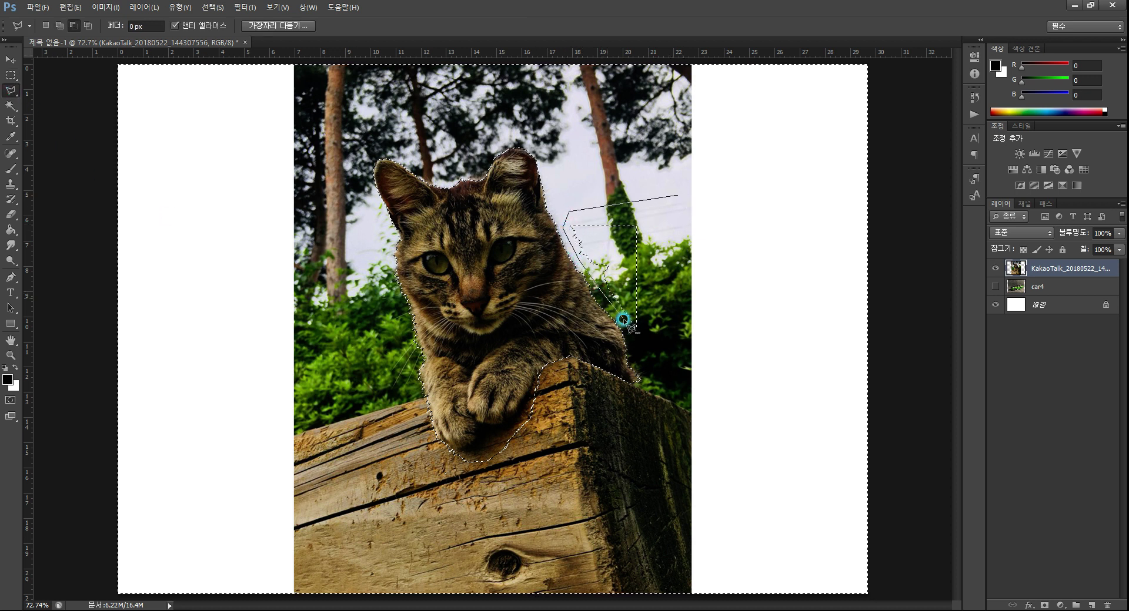
left_click(677, 196)
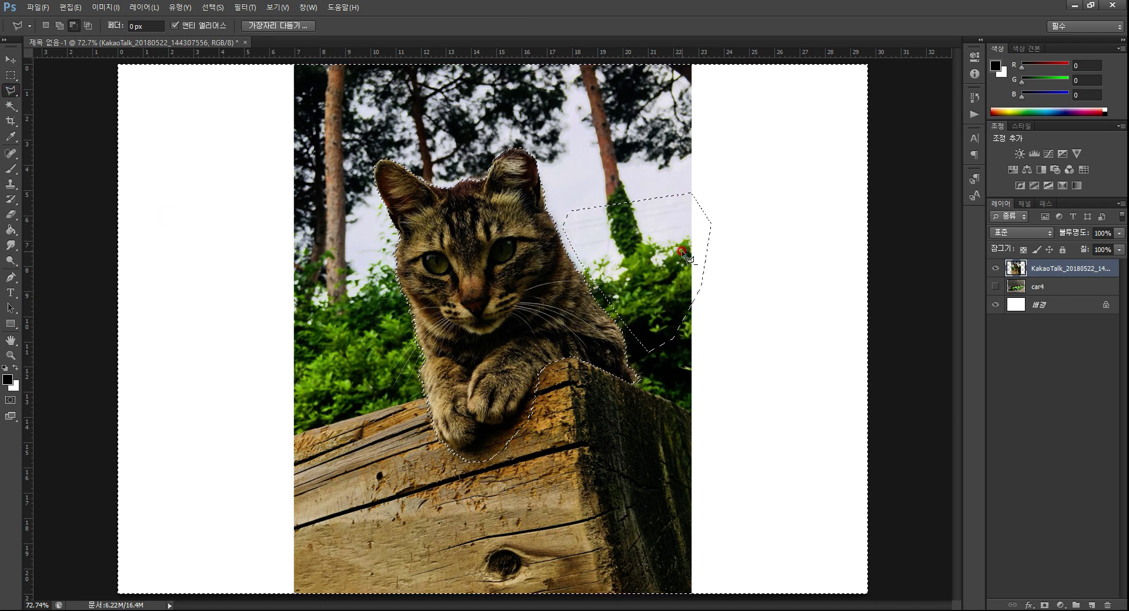
Add a closed Polygonal Lasso outline along the cat's back and around the gap beside it to the selection
left_click(59, 25)
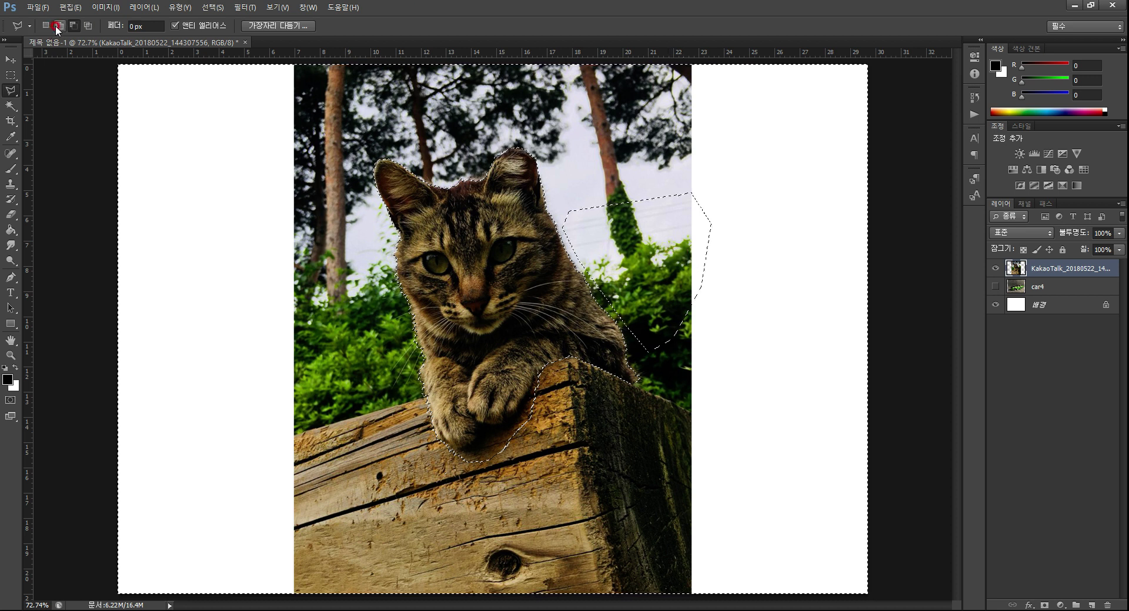
left_click(761, 177)
left_click(657, 174)
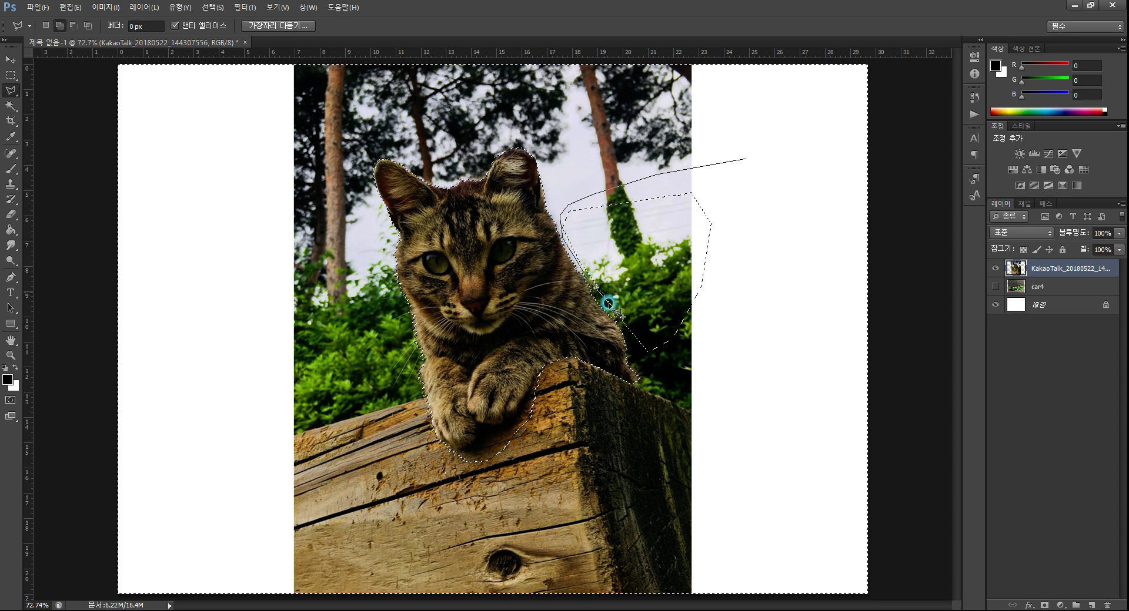
left_click(656, 365)
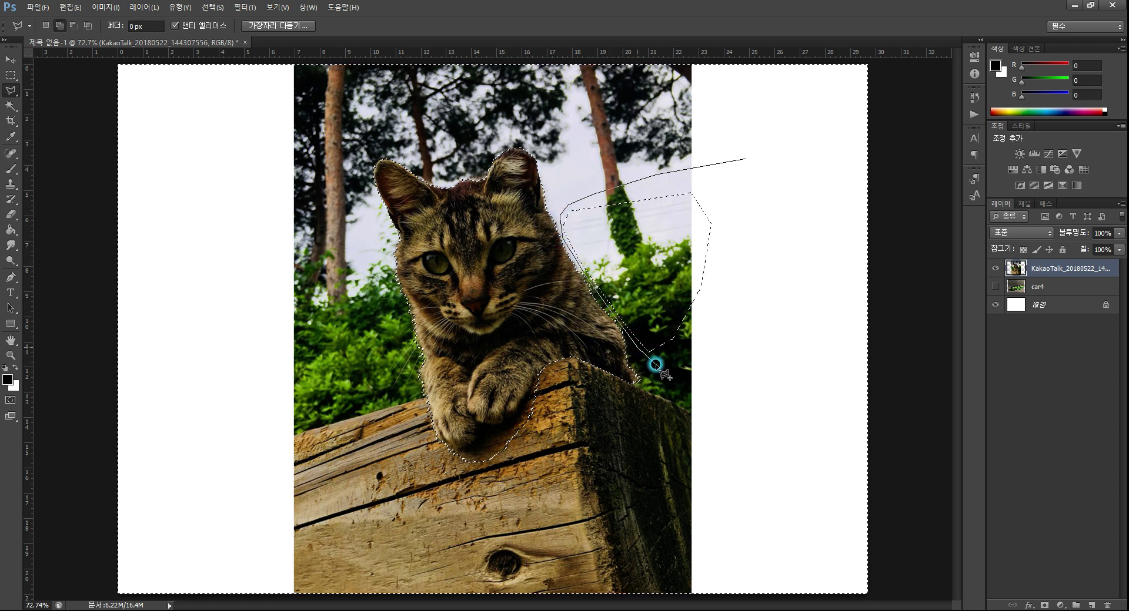
left_click(699, 365)
left_click(726, 347)
left_click(752, 284)
left_click(748, 159)
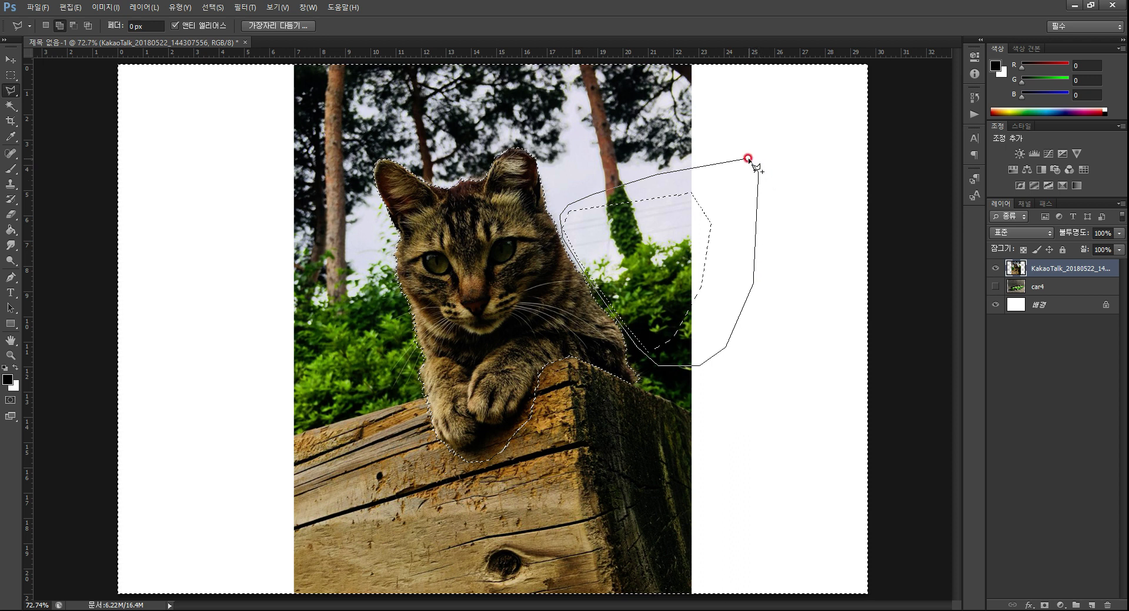
left_click(746, 160)
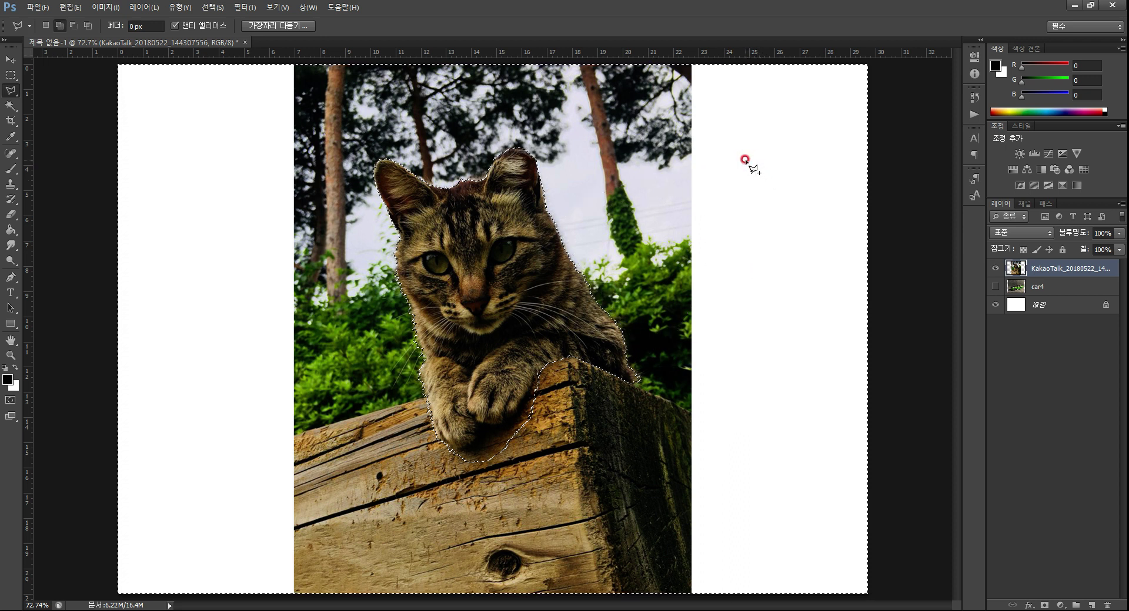
Invert the selection so that it covers only the cat, and copy it to a new layer
left_click(212, 7)
left_click(226, 53)
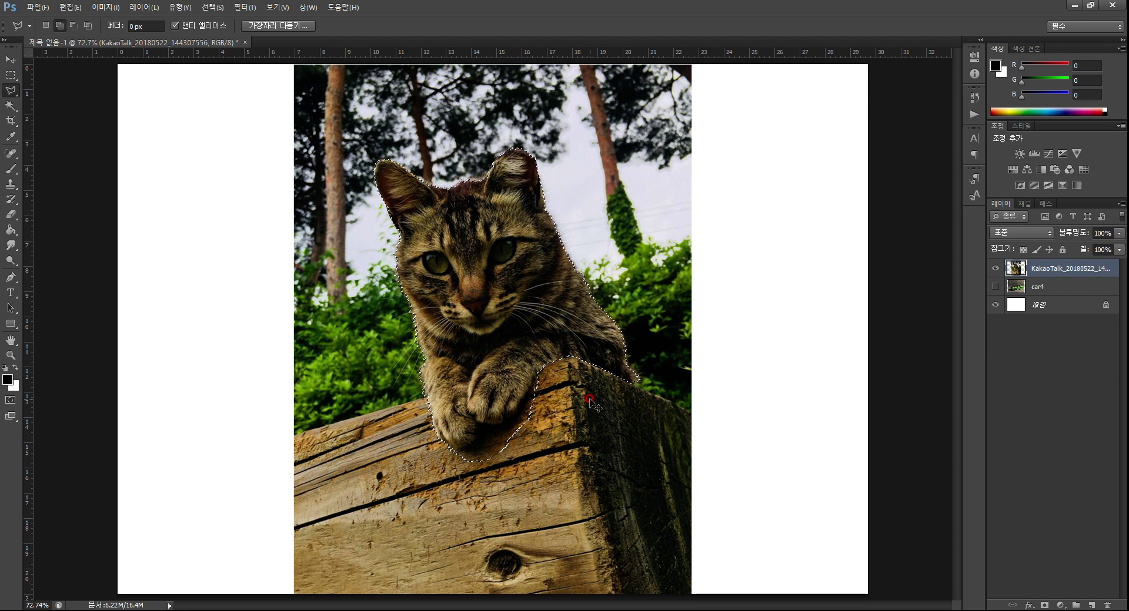
key("ctrl+j")
Move the copied cat to the right of the original cat, partly over the white background
left_click(16, 60)
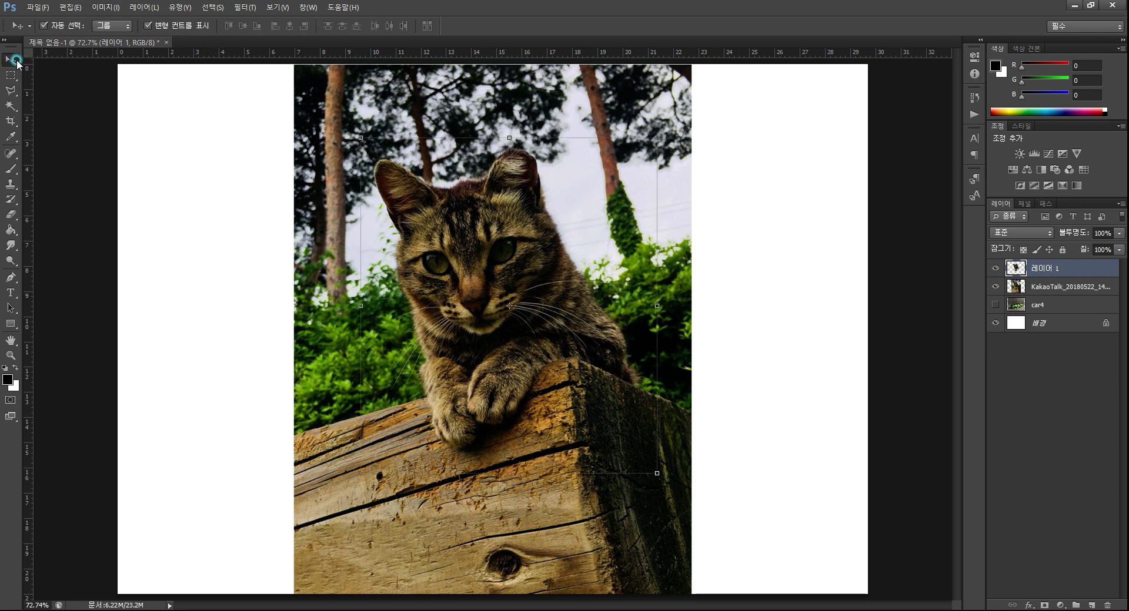
left_click_drag(518, 268, 741, 229)
left_click(11, 355)
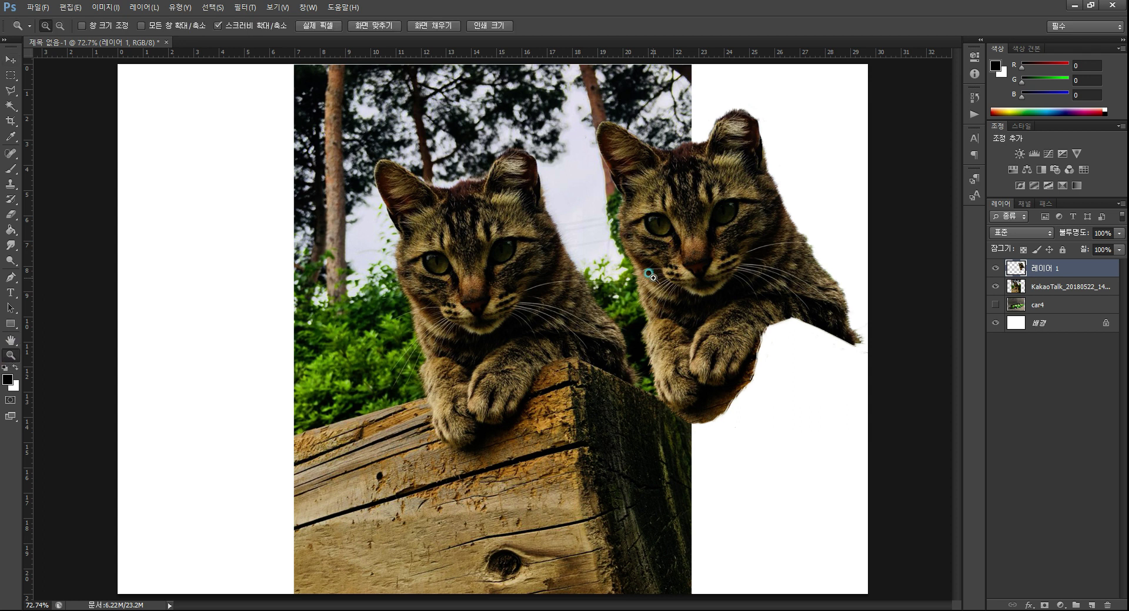
left_click_drag(649, 274, 698, 197)
left_click(7, 59)
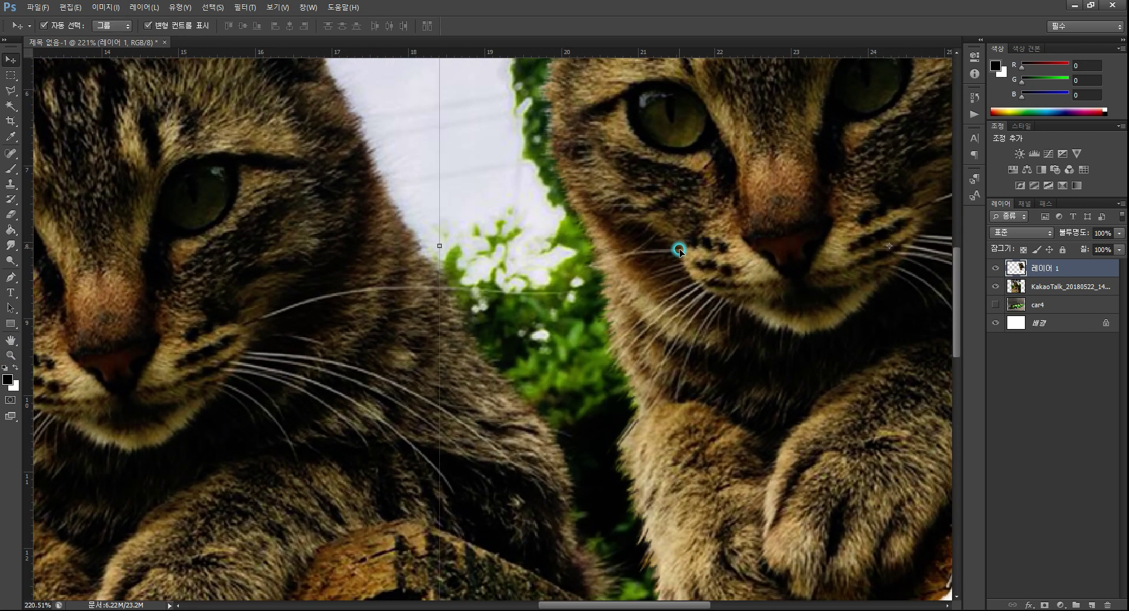
left_click_drag(676, 252, 668, 276)
Reposition the copied cat slightly closer to the original with Free Transform at 100% zoom
double_click(12, 354)
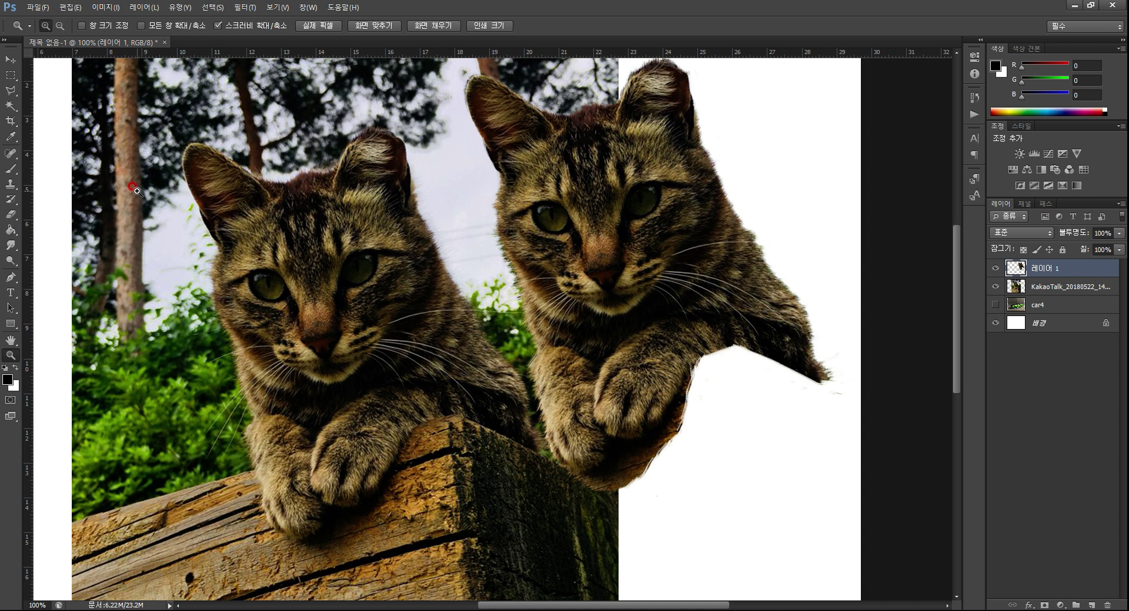
left_click(11, 59)
key("ctrl+t")
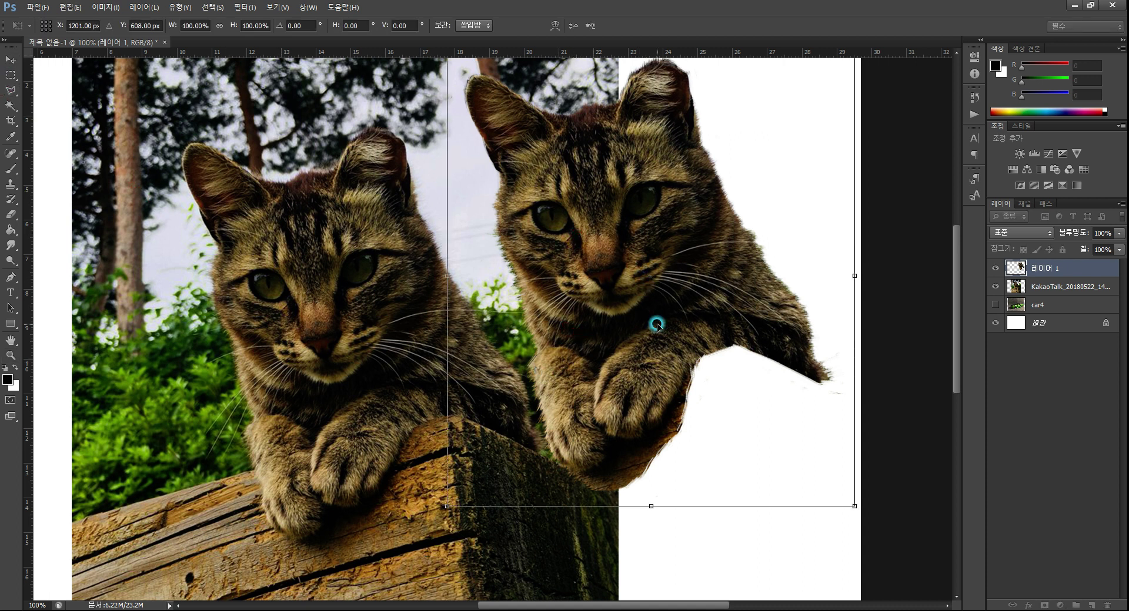
left_click_drag(657, 324, 658, 371)
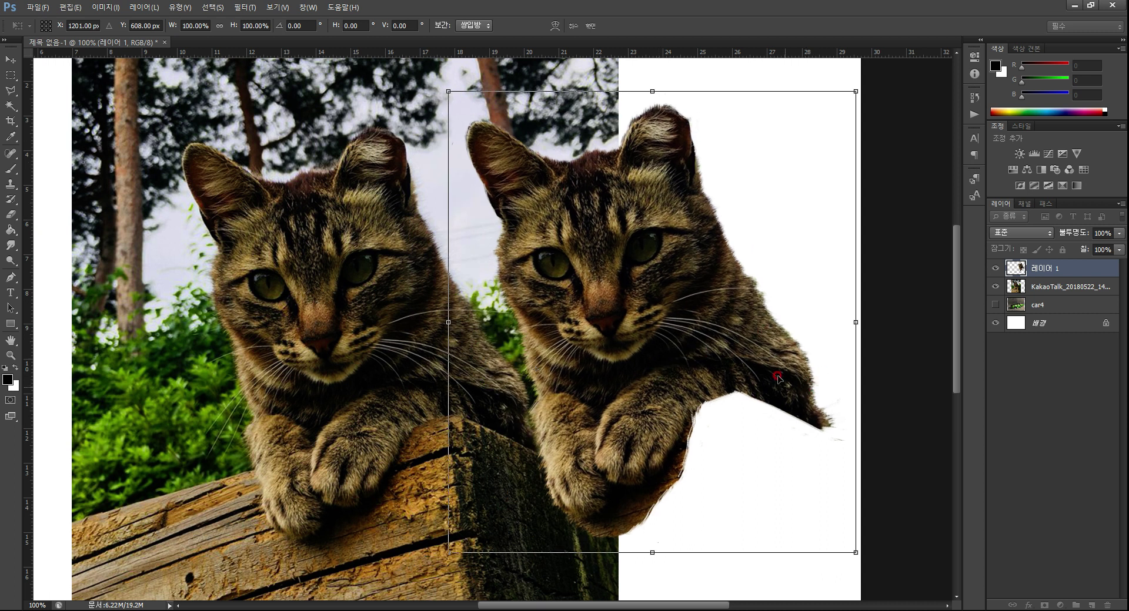
left_click_drag(650, 345, 617, 299)
key("Return")
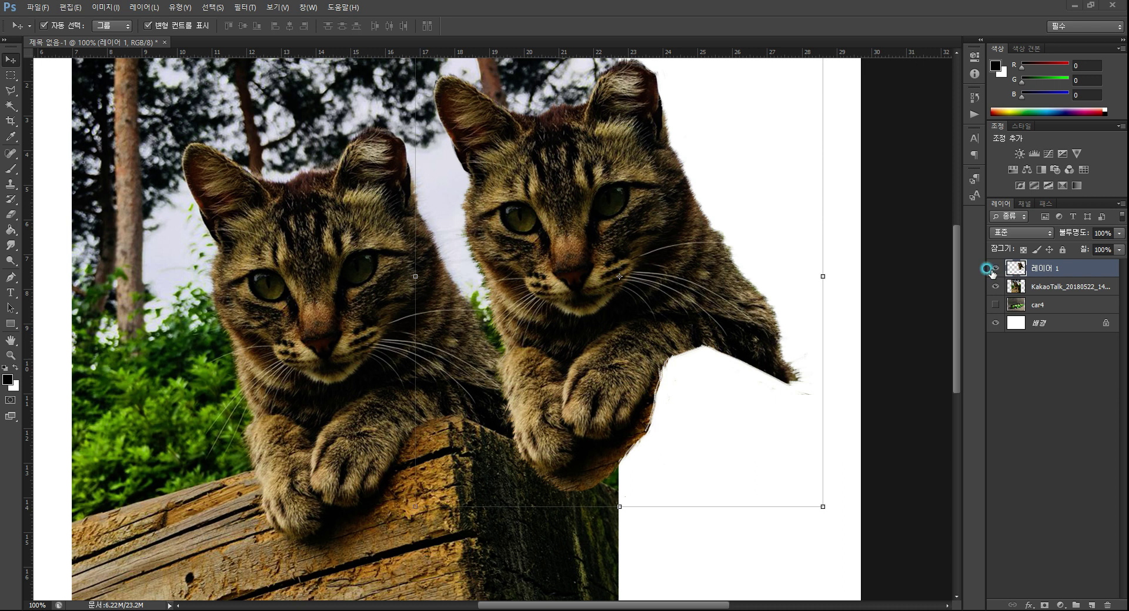
Hide the copied cat layer and the original cat photo, and place the alley photo KakaoTalk_20190613_150938143 on the canvas
left_click(995, 286)
left_click(995, 268)
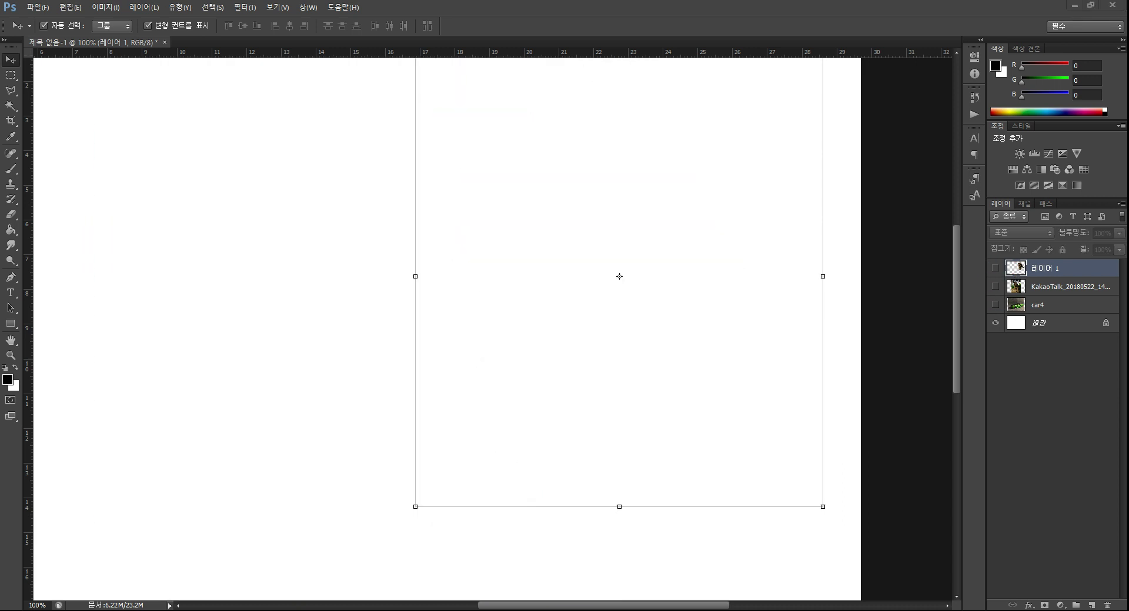
left_click(286, 226)
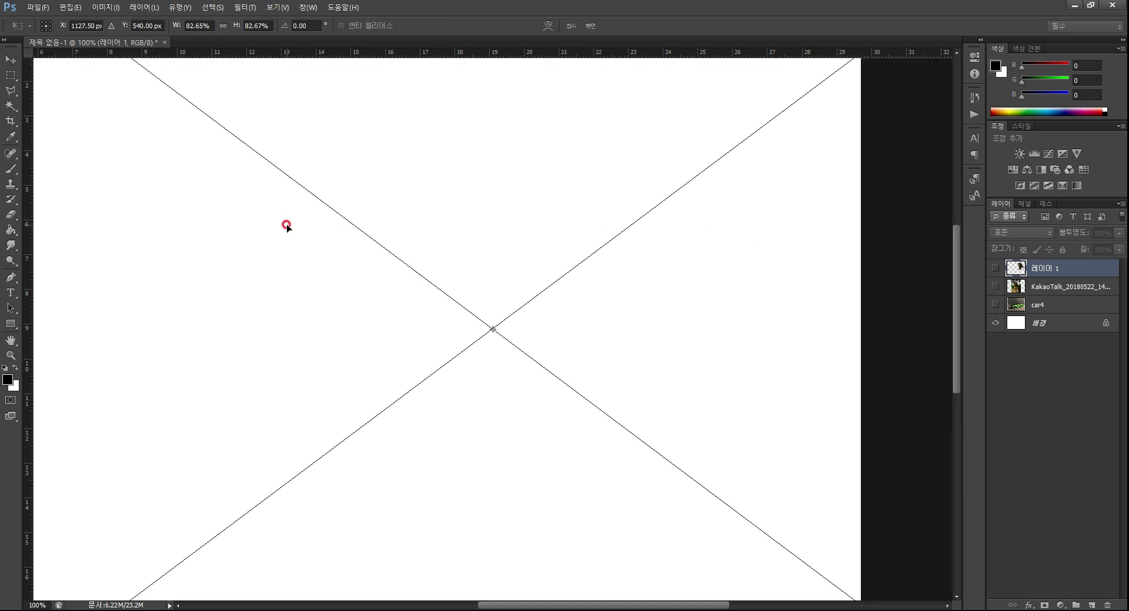
key("Return")
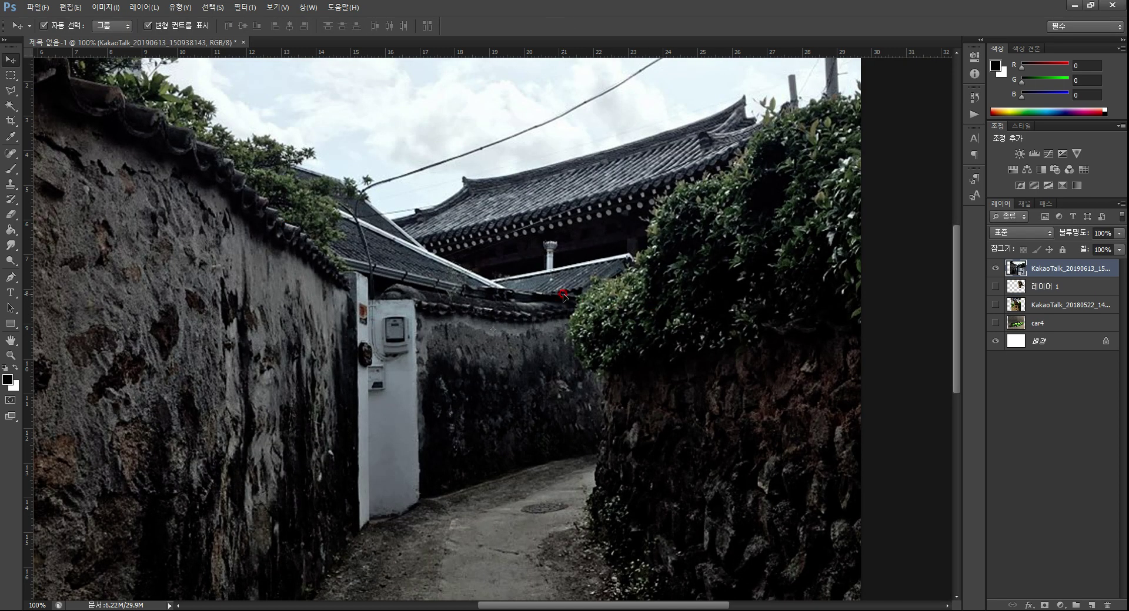
Move the alley photo left so that it sits centred on the canvas with its full height inside
double_click(12, 341)
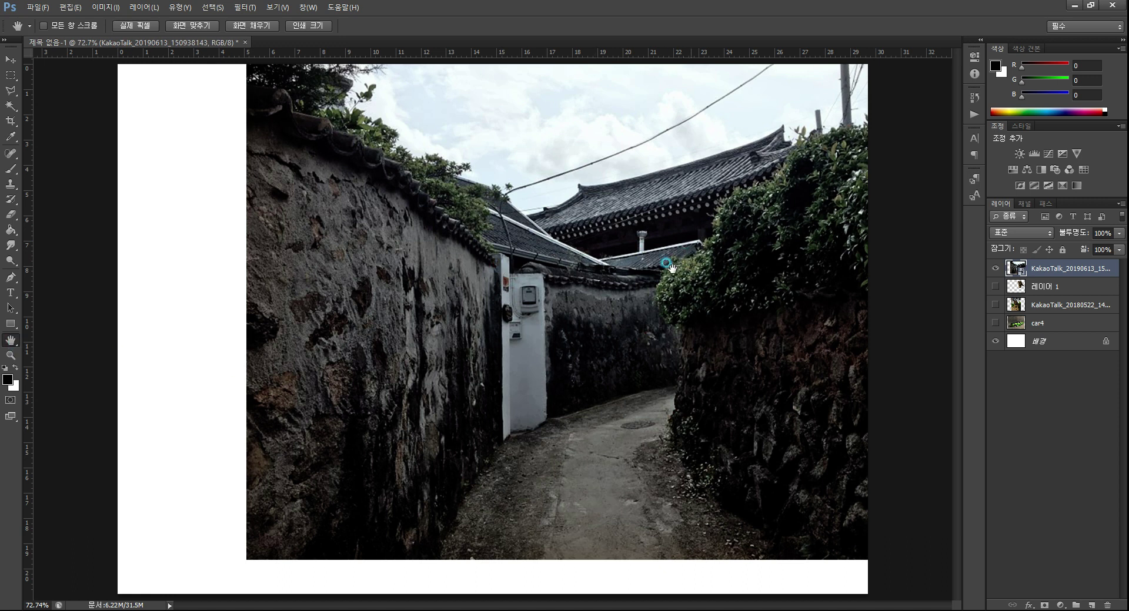
left_click_drag(597, 317, 575, 188)
left_click_drag(590, 231, 746, 192)
left_click(12, 59)
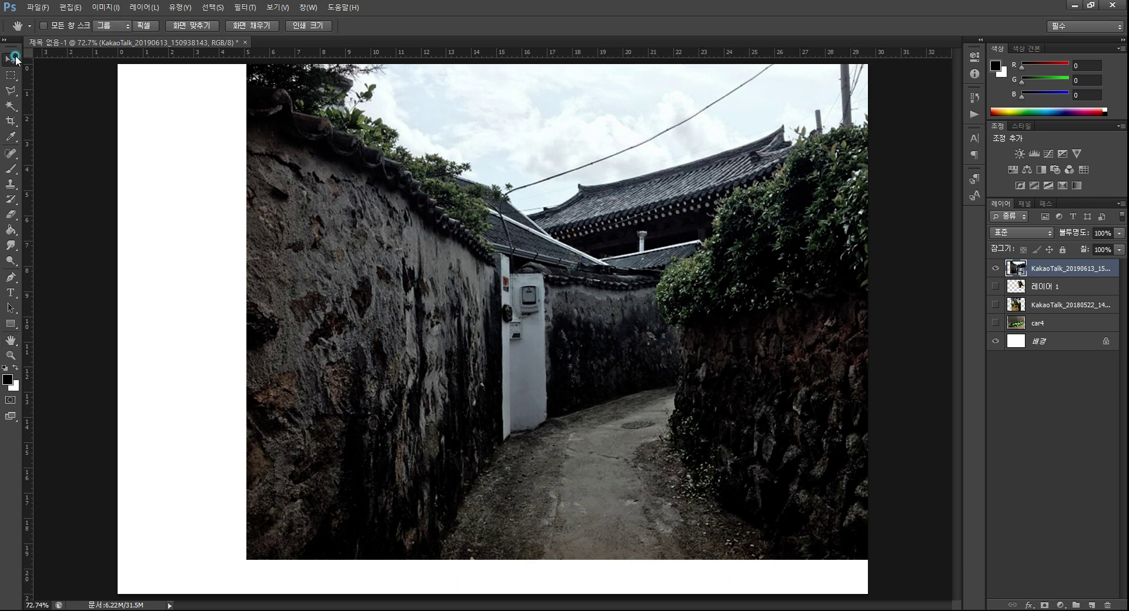
left_click_drag(573, 252, 468, 286)
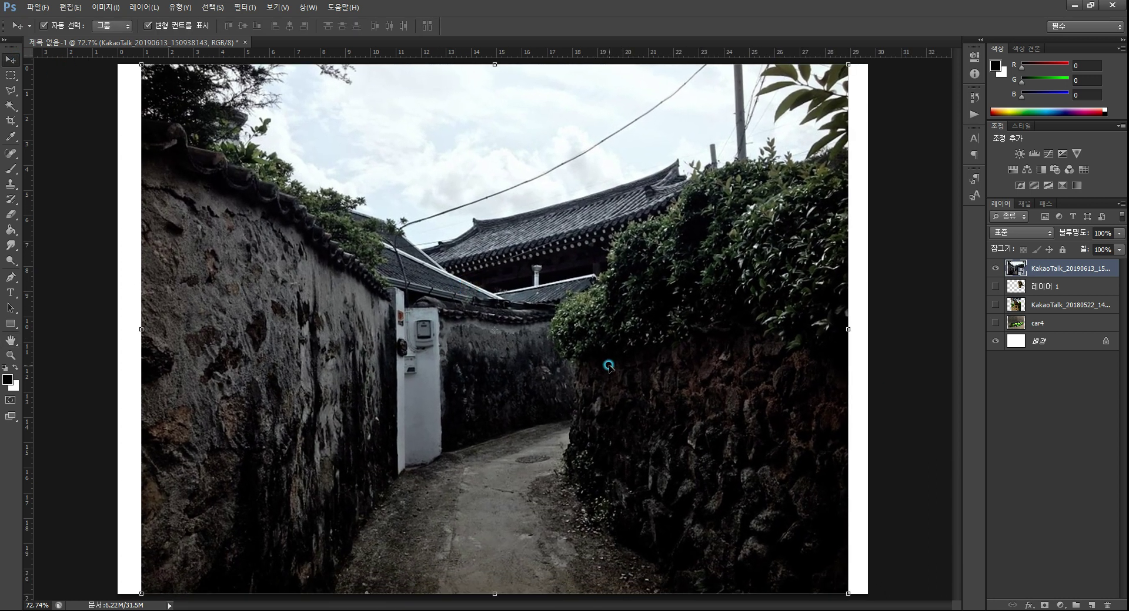
Commit the placement of the alley photo and set the Magic Wand tolerance to 20
left_click(449, 296)
left_click(10, 111)
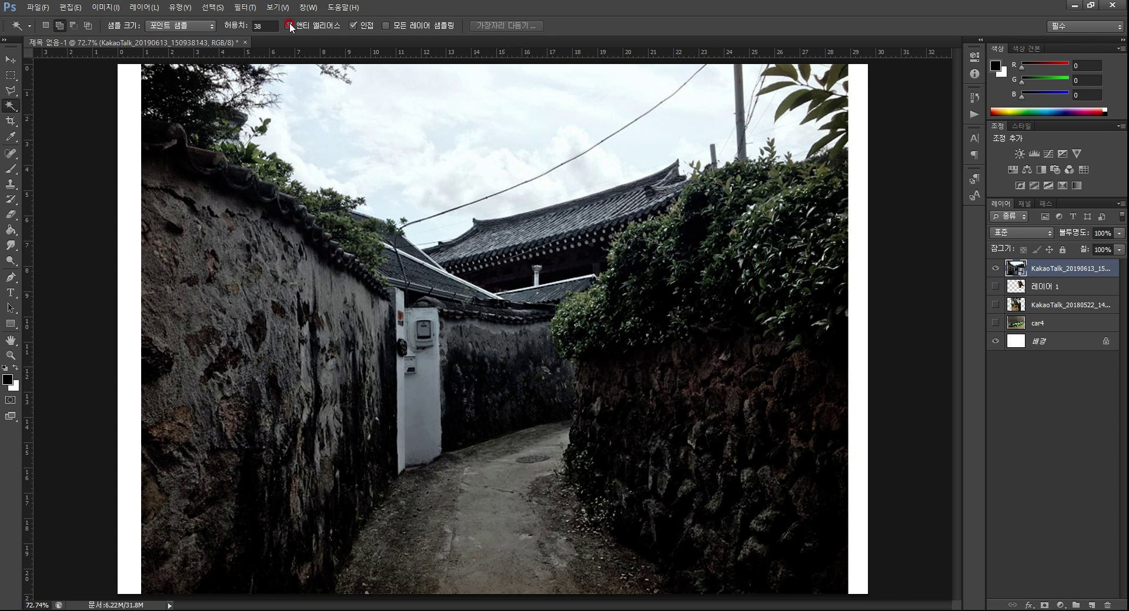
double_click(258, 27)
type("20")
Try selecting the sky with the Magic Wand, adding the areas above the tiled roof and below the cable
left_click(499, 154)
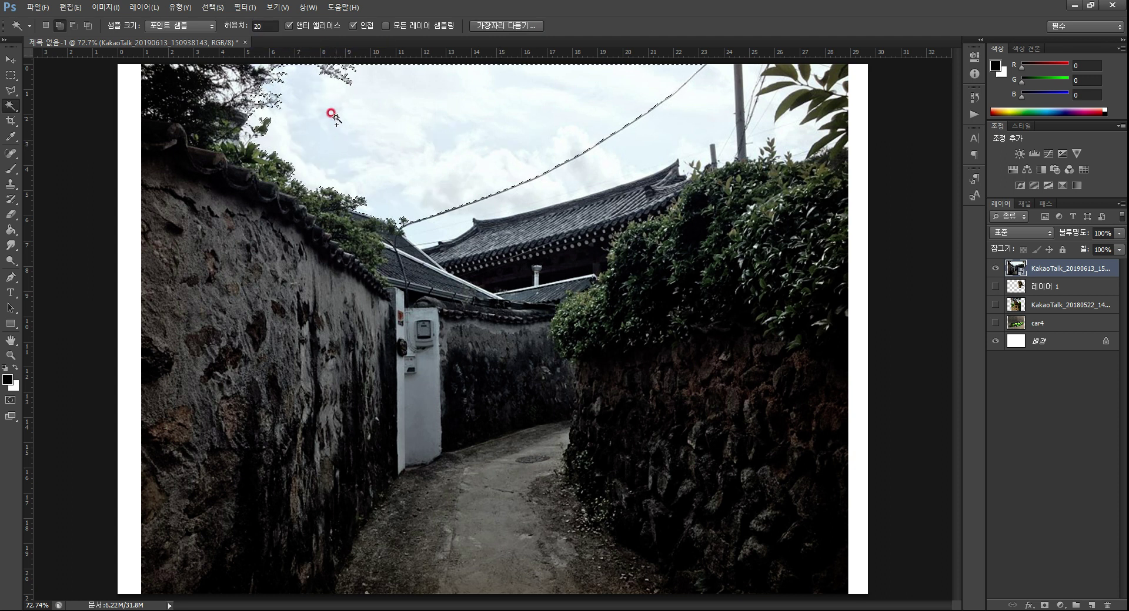
left_click(604, 175)
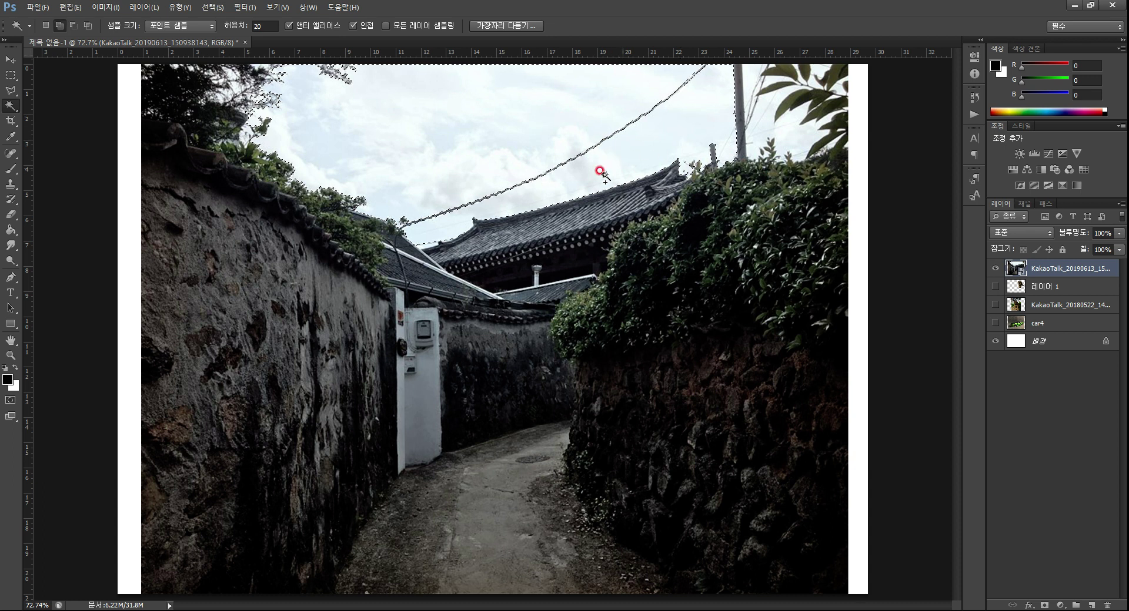
left_click(421, 233)
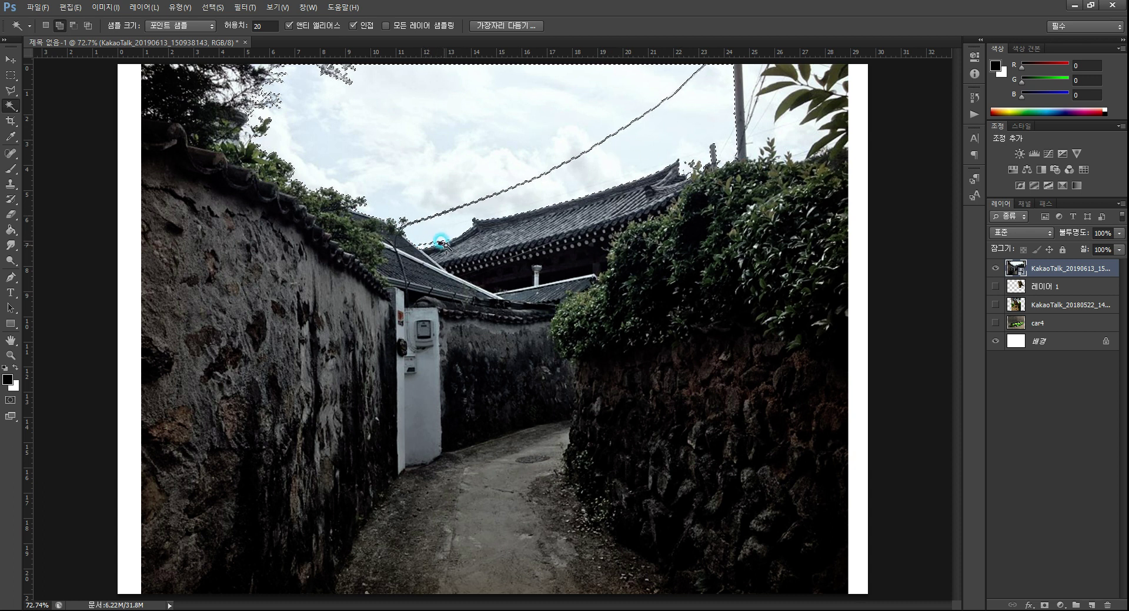
left_click(602, 229)
left_click(773, 137)
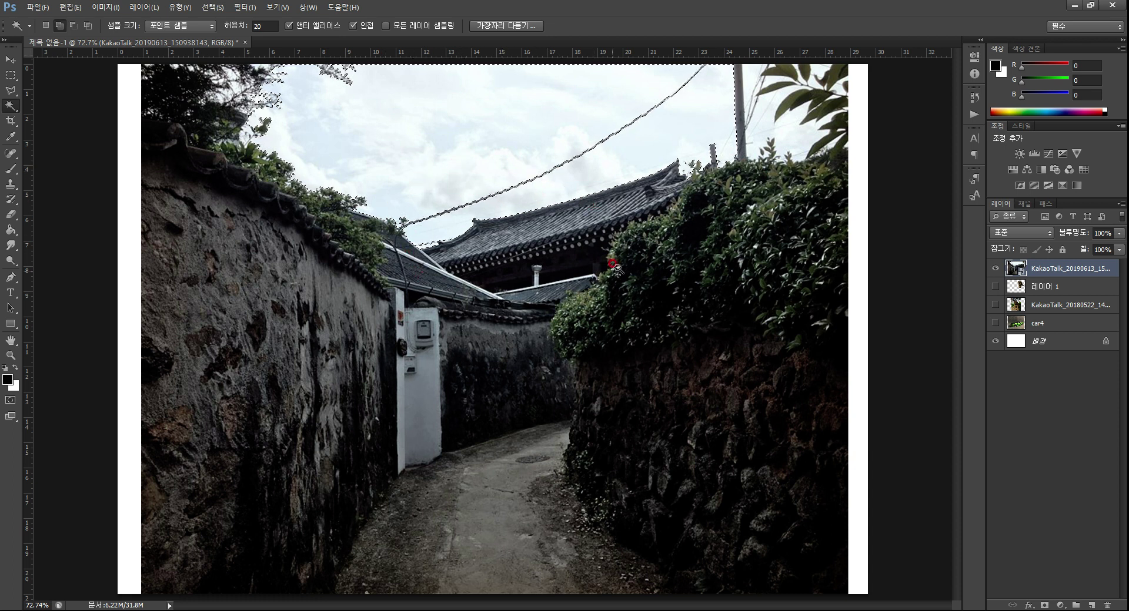
Clear the current selection and select the sky of the alley photo again with the Magic Wand
left_click(5, 74)
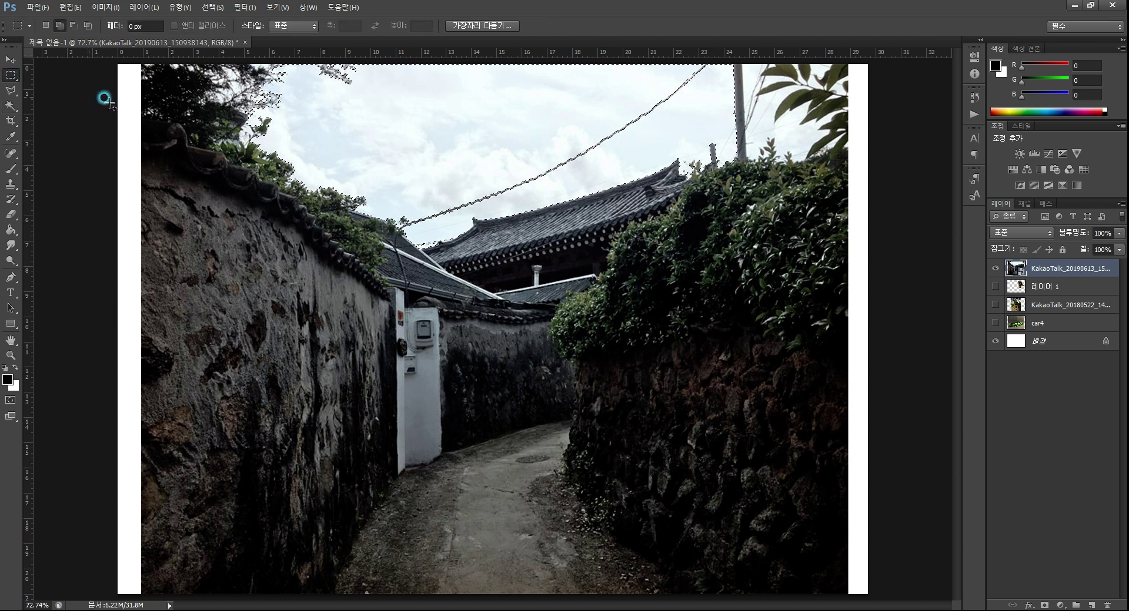
left_click(125, 65)
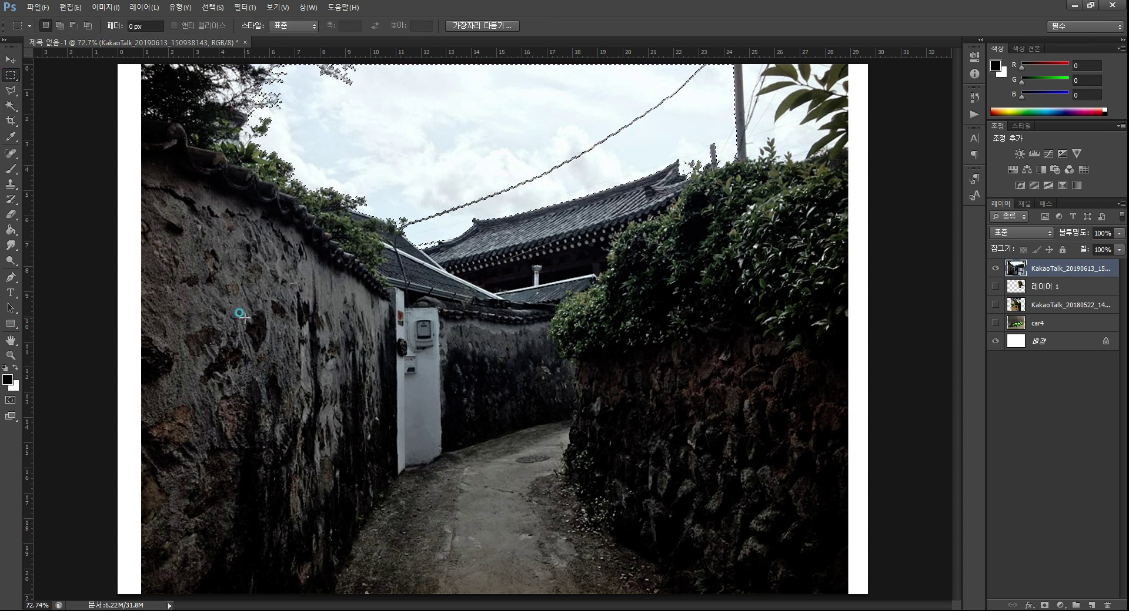
left_click(468, 313)
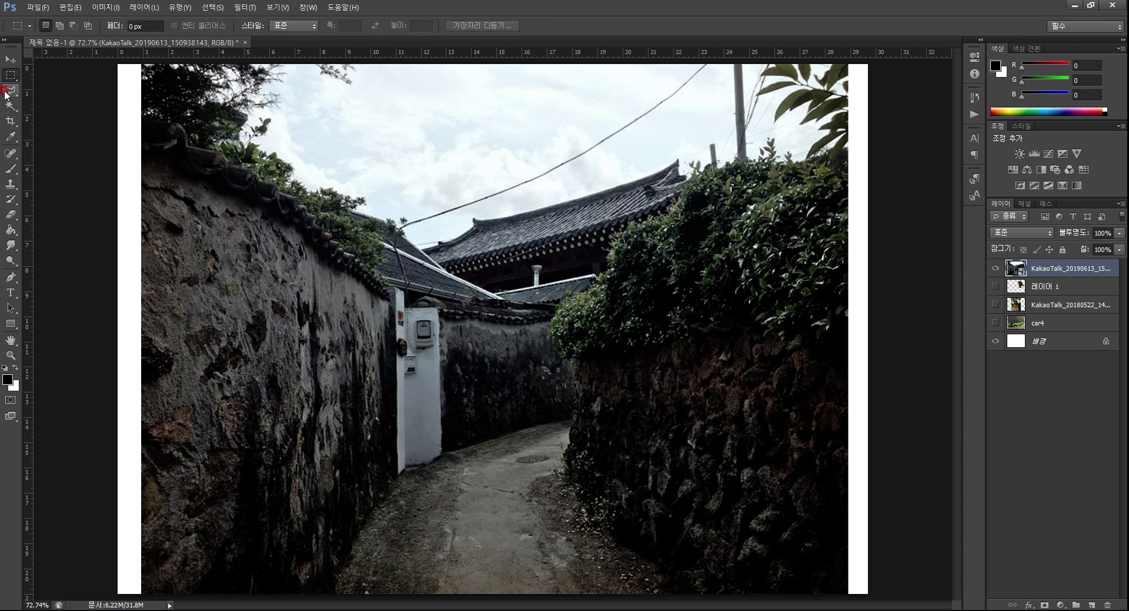
left_click(11, 106)
left_click(563, 189)
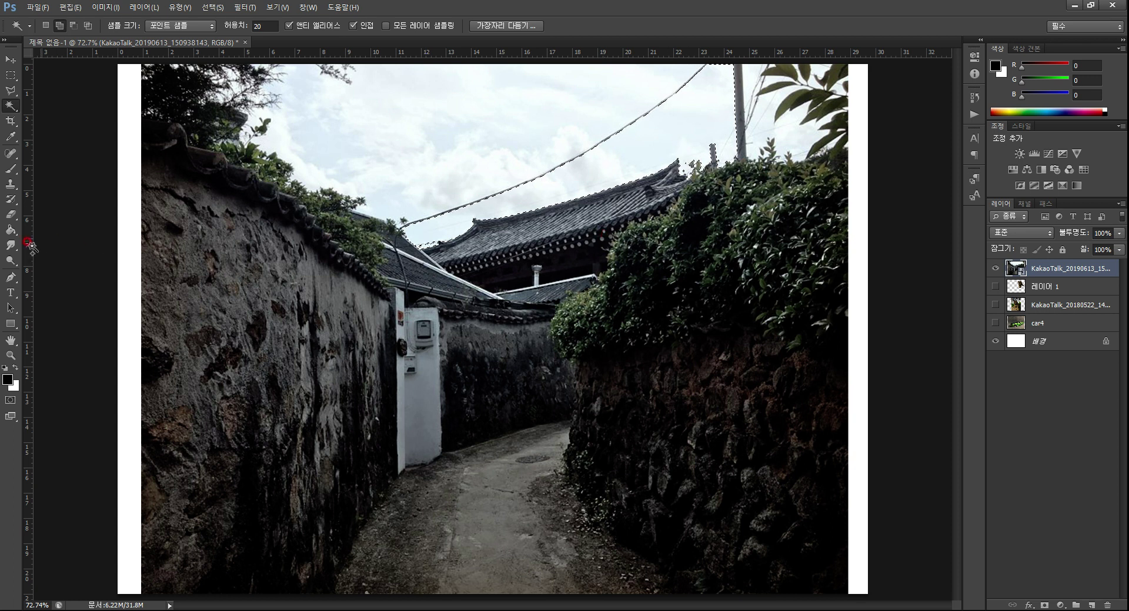
Start a Polygonal Lasso outline in add mode from the sky beside the tiled roof, following the lower roofs' edges to the bush
left_click(10, 355)
left_click(614, 253)
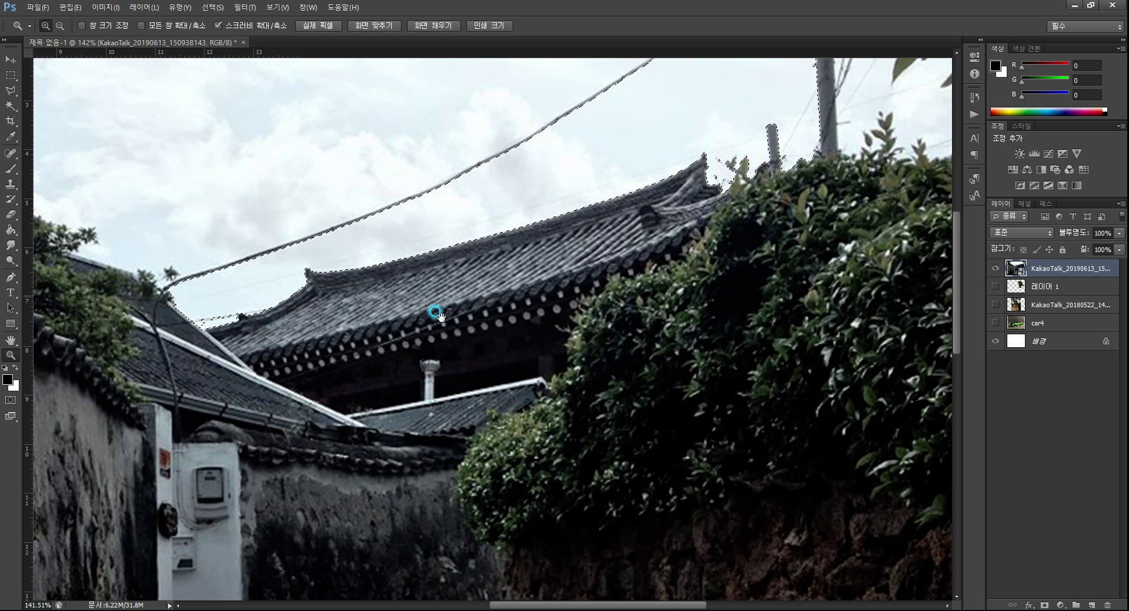
left_click_drag(435, 311, 408, 358)
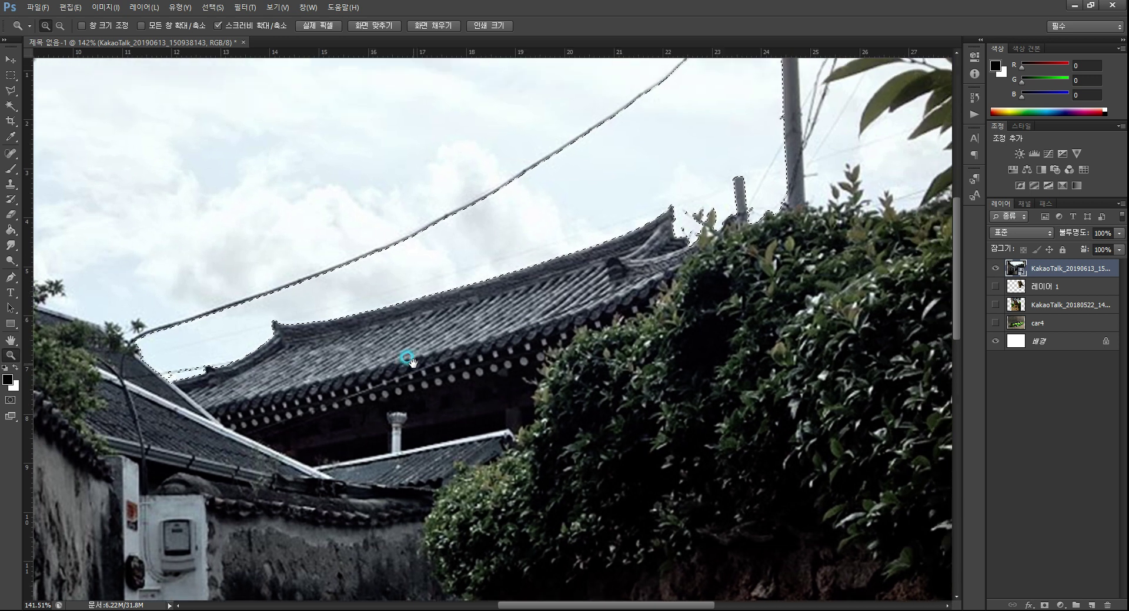
left_click_drag(497, 358, 499, 341)
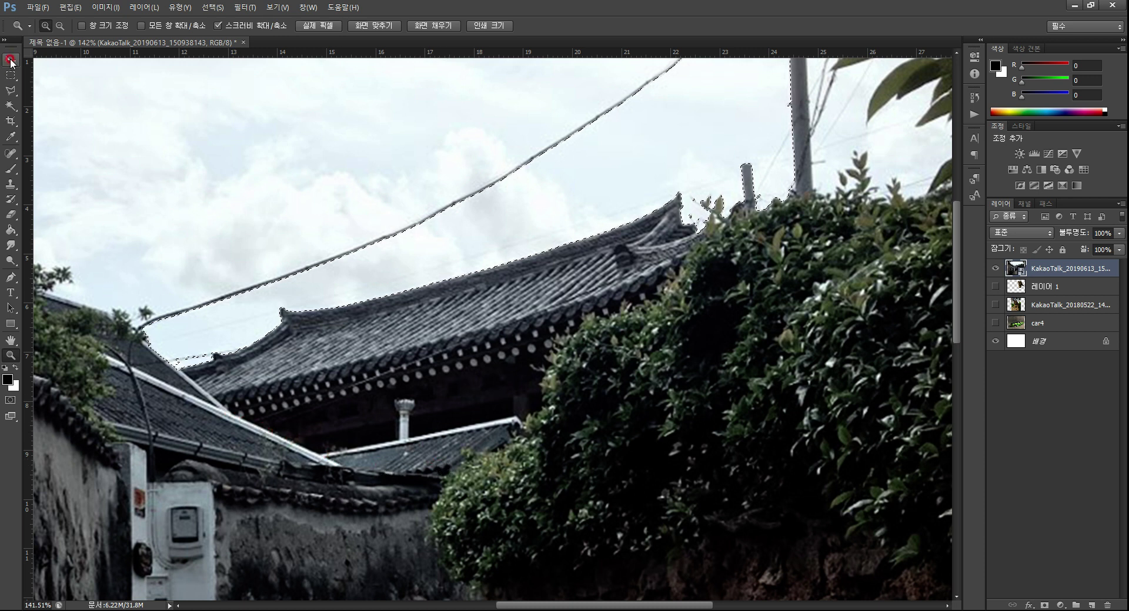
left_click(13, 90)
left_click(70, 99)
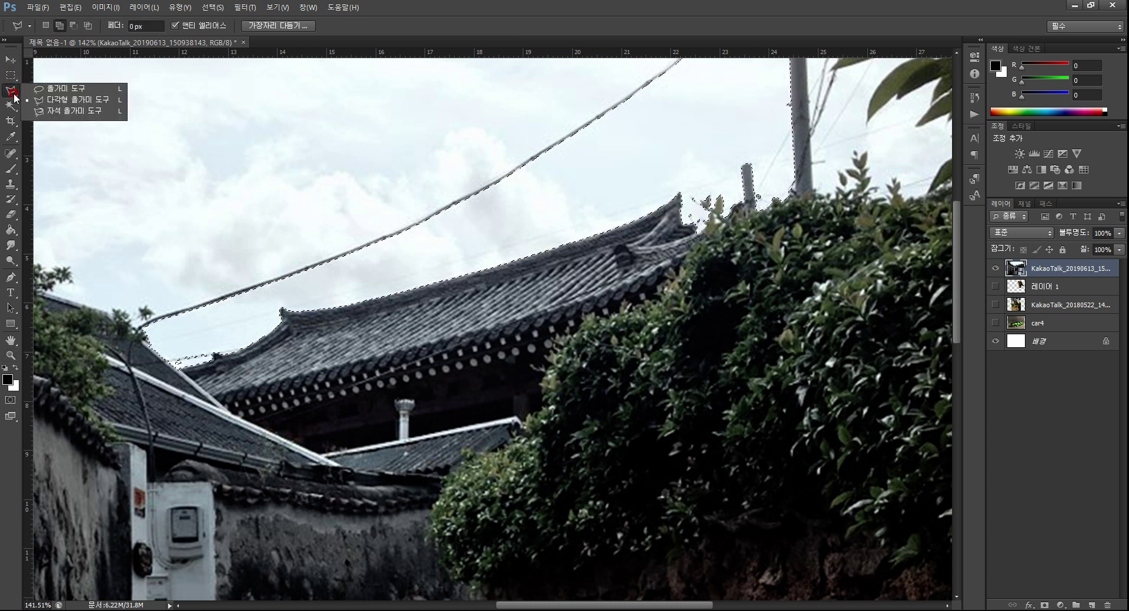
left_click(233, 143)
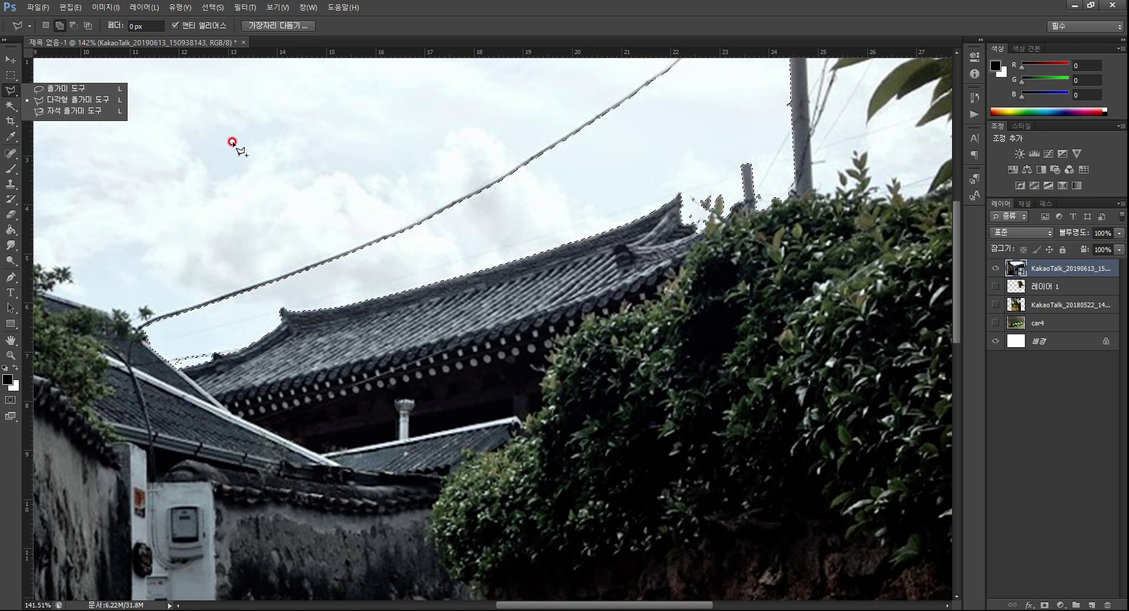
left_click(202, 336)
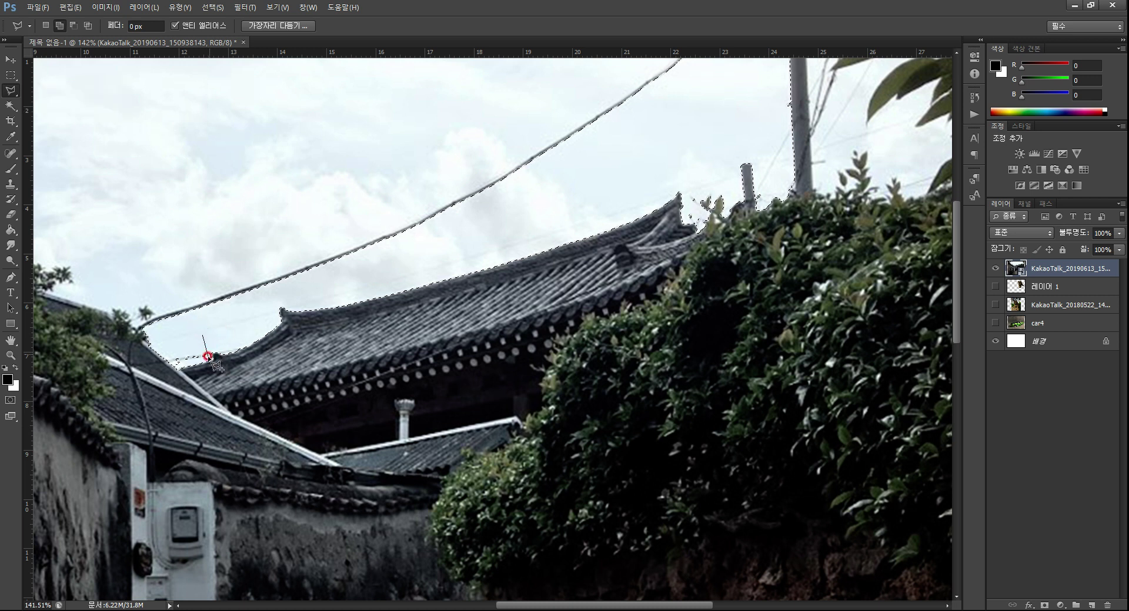
left_click(207, 356)
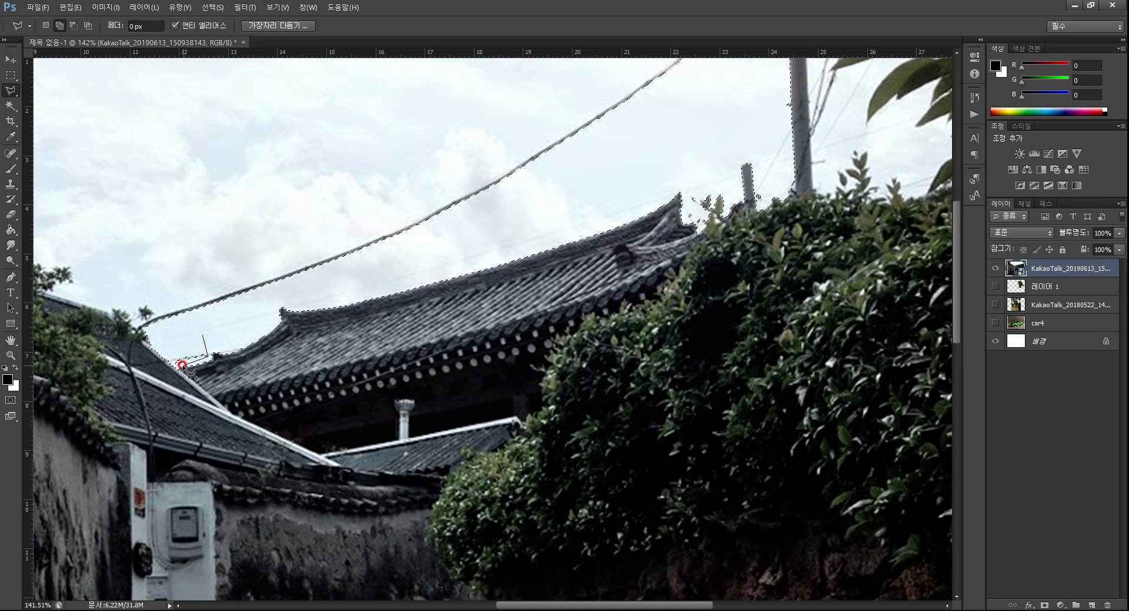
left_click(228, 410)
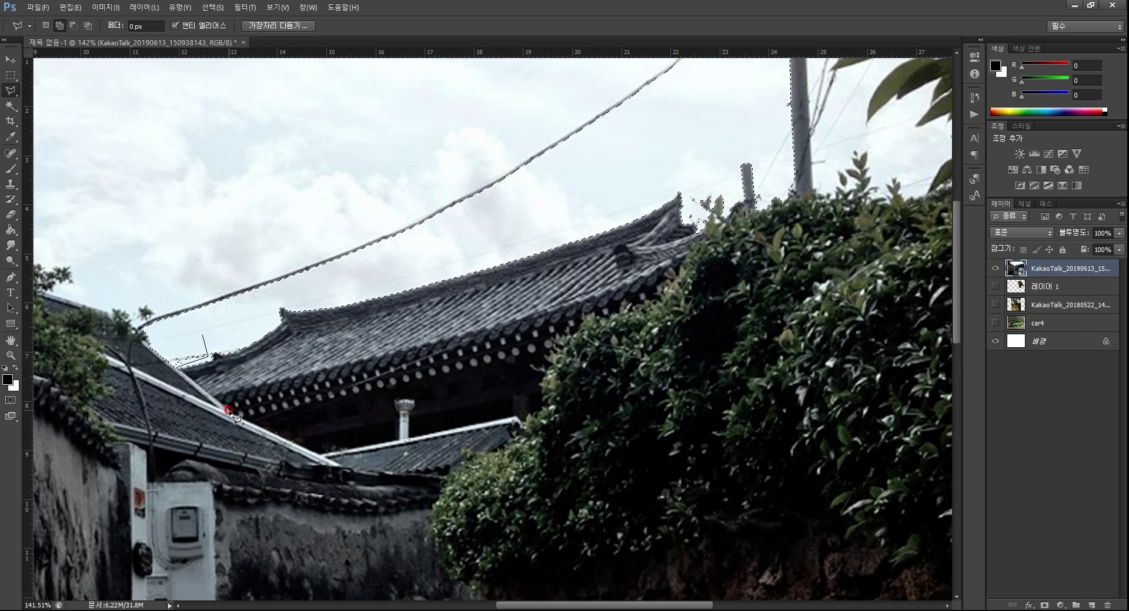
left_click(316, 452)
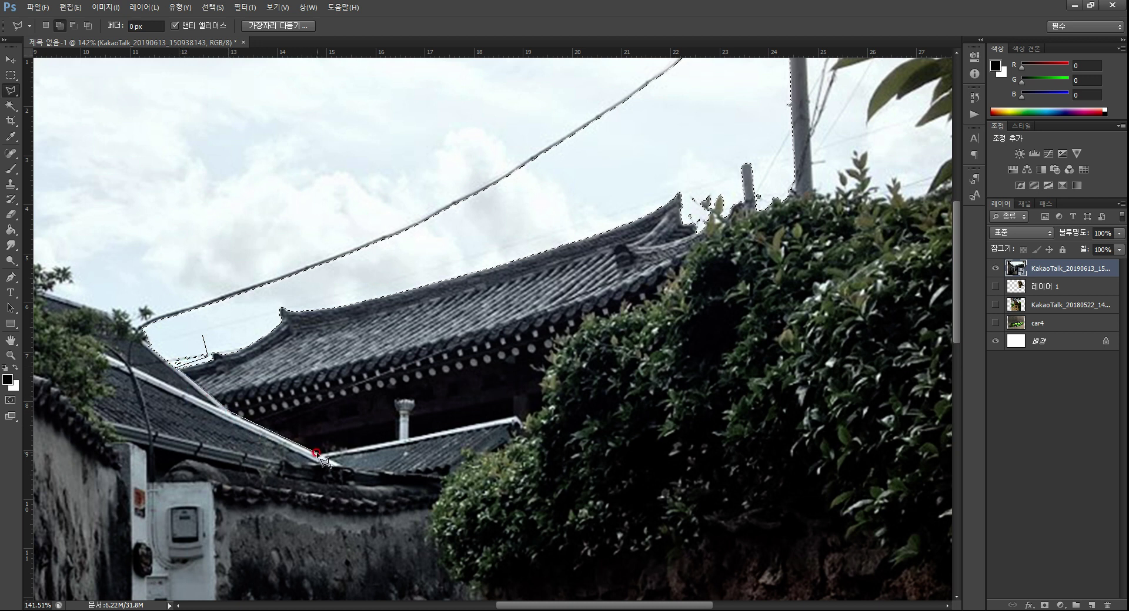
left_click(501, 424)
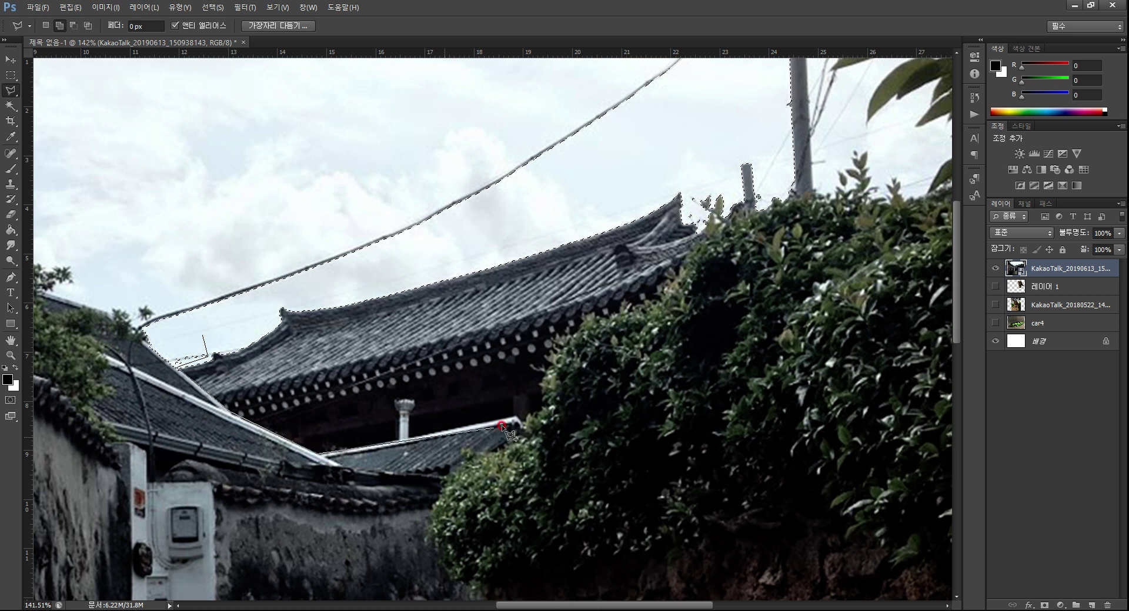
left_click(522, 420)
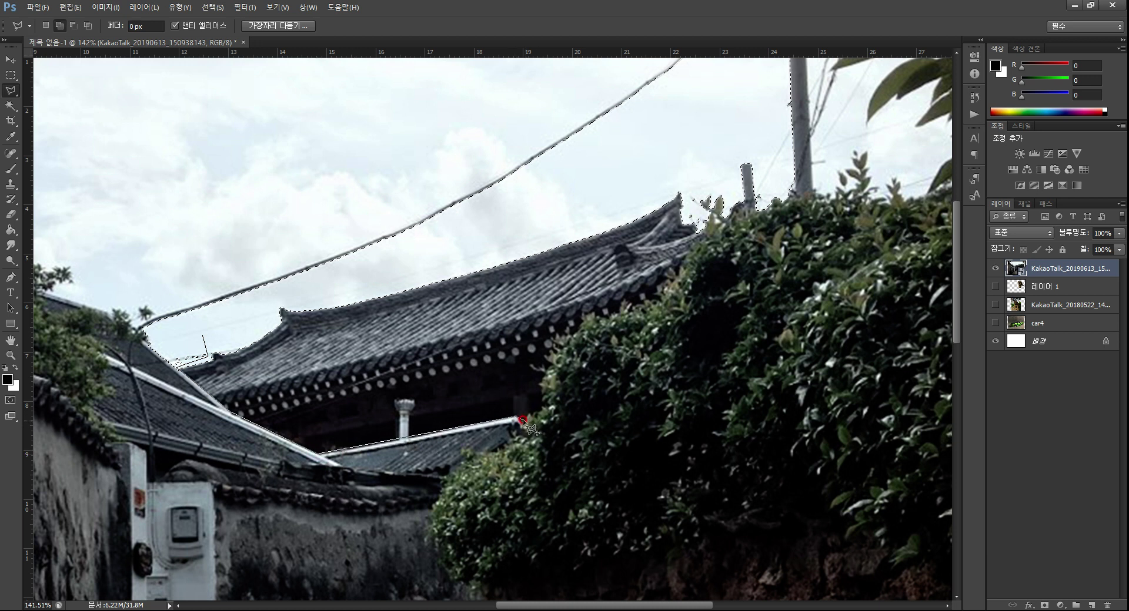
Continue the lasso outline diagonally through the bush towards the utility pole and back to the tip of the tiled roof
left_click(536, 421)
left_click(657, 321)
left_click(569, 406)
left_click(719, 302)
left_click(764, 259)
left_click(782, 254)
left_click(834, 202)
left_click(735, 231)
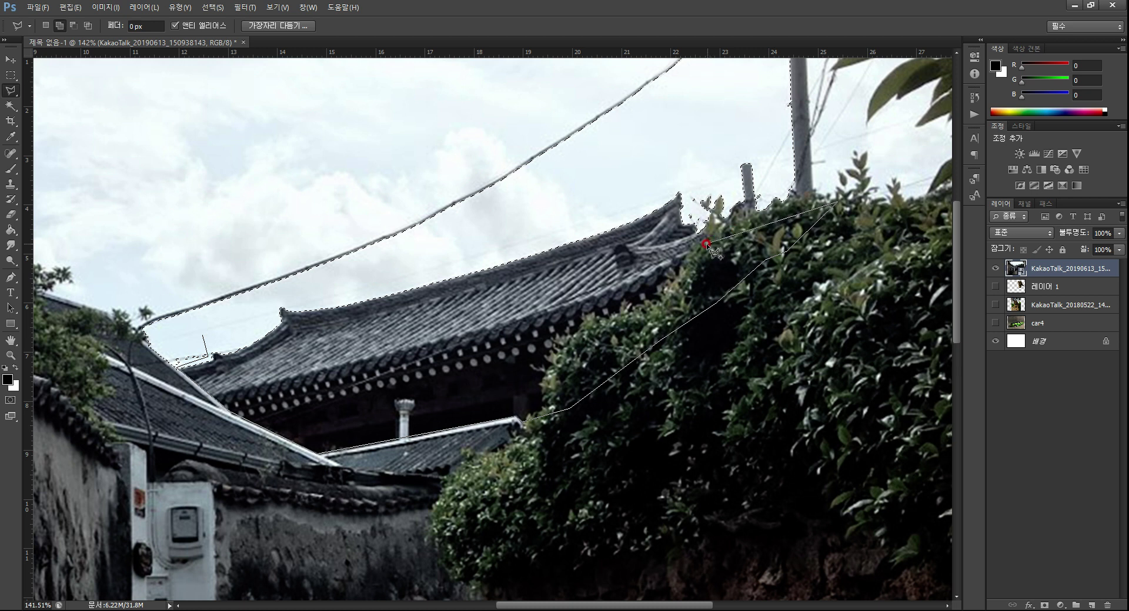
left_click(702, 224)
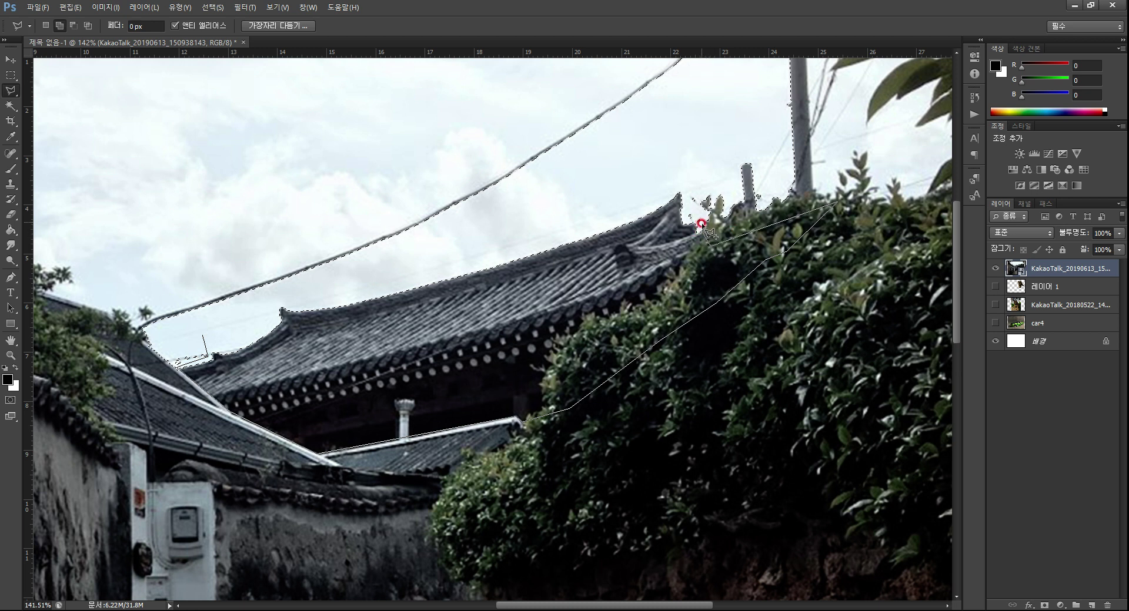
left_click(684, 202)
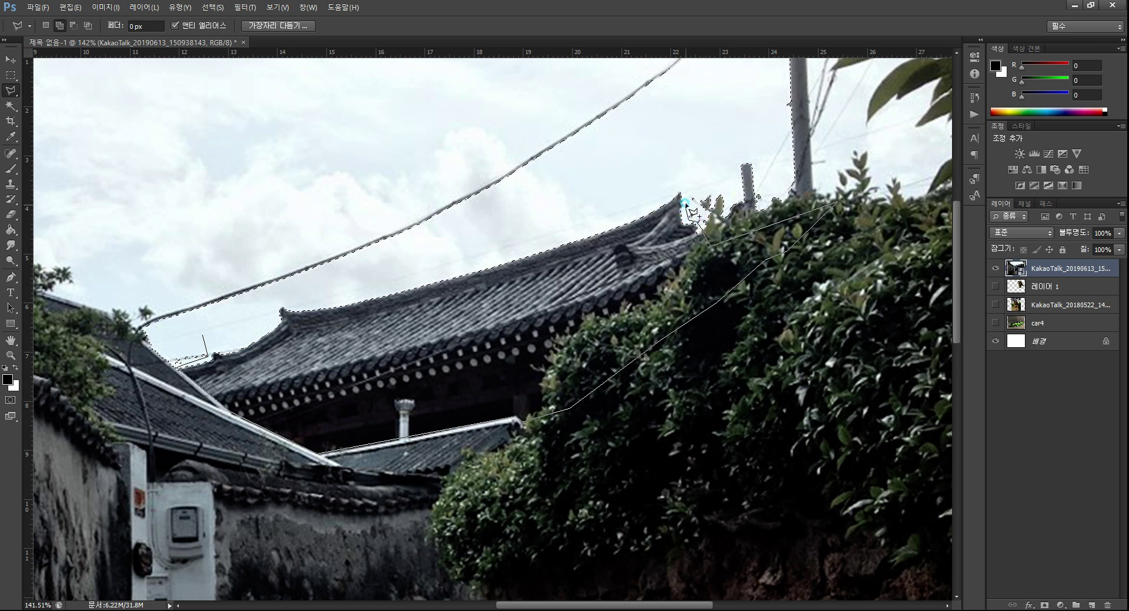
Carry the lasso outline around the bush, across the stone walls and back to its start, closing it to add the area to the selection
left_click(723, 141)
left_click(768, 125)
left_click(889, 141)
left_click(904, 205)
left_click(885, 338)
left_click(825, 438)
left_click(748, 492)
left_click(617, 545)
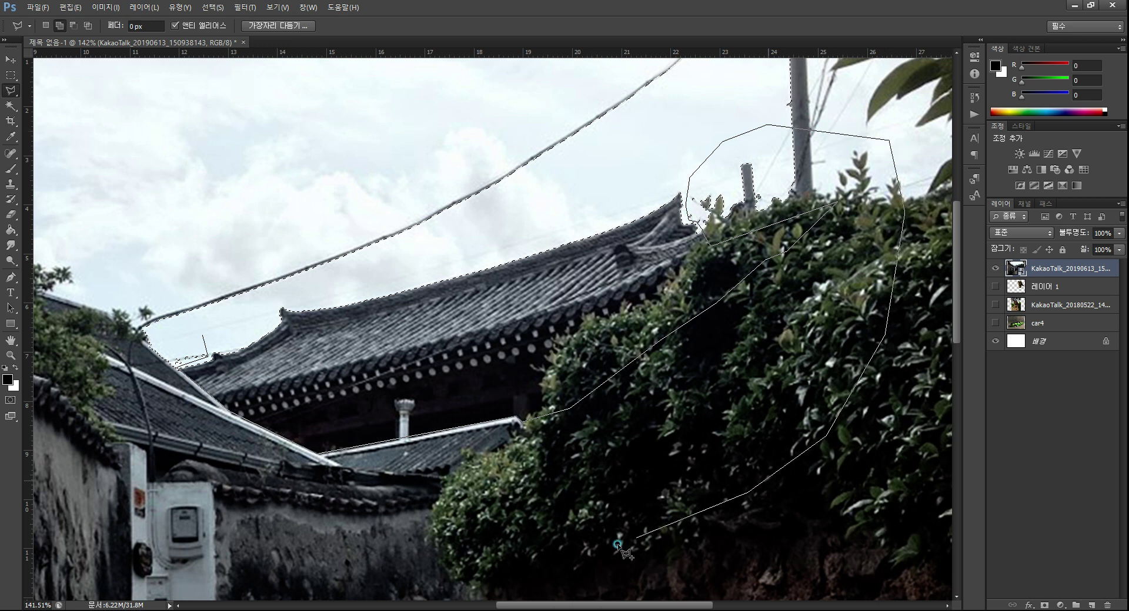
left_click(596, 547)
left_click(477, 561)
left_click(257, 553)
left_click(194, 518)
left_click(152, 452)
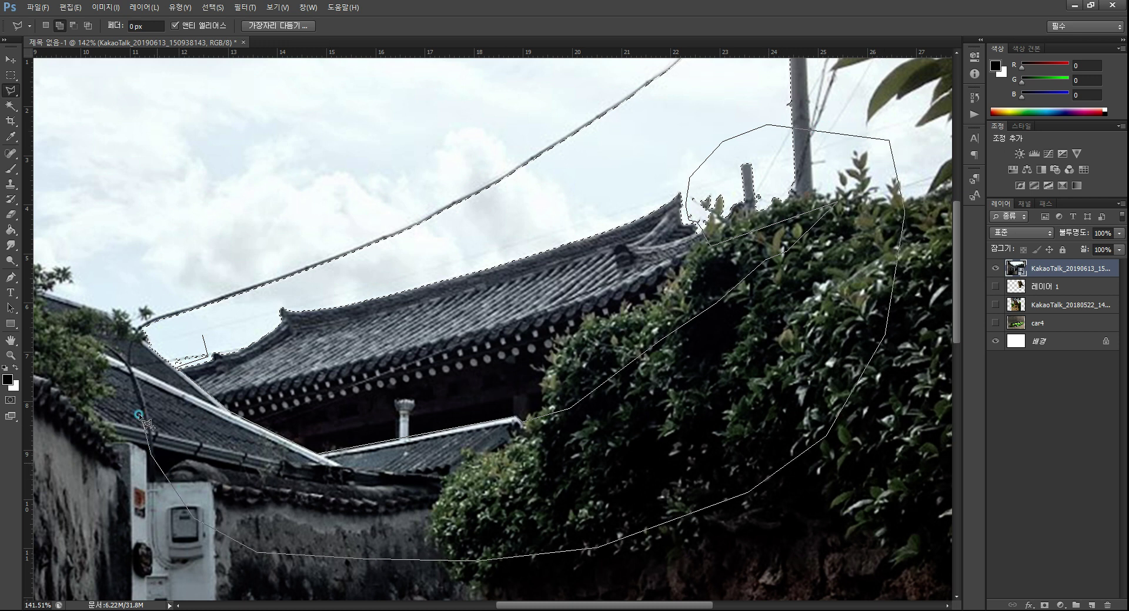
double_click(201, 333)
left_click(181, 395)
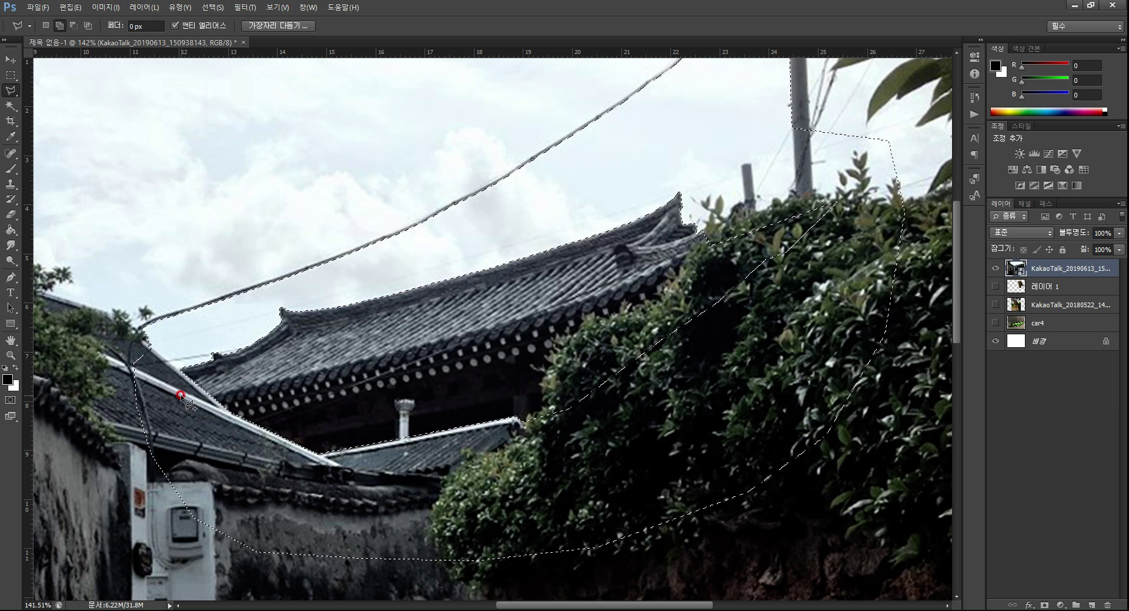
left_click(549, 379)
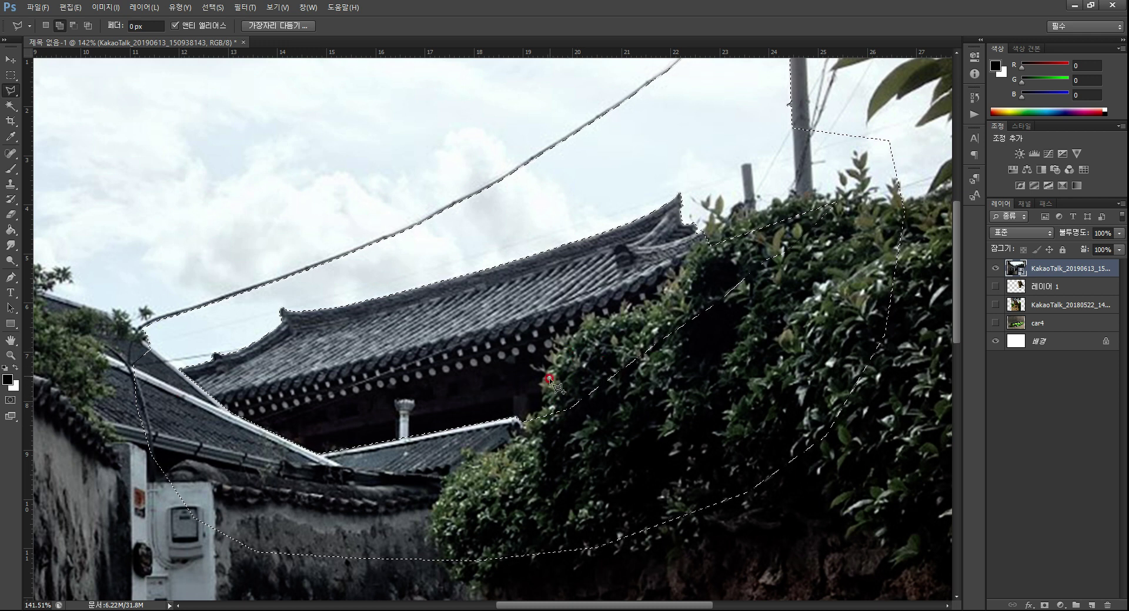
left_click(583, 348)
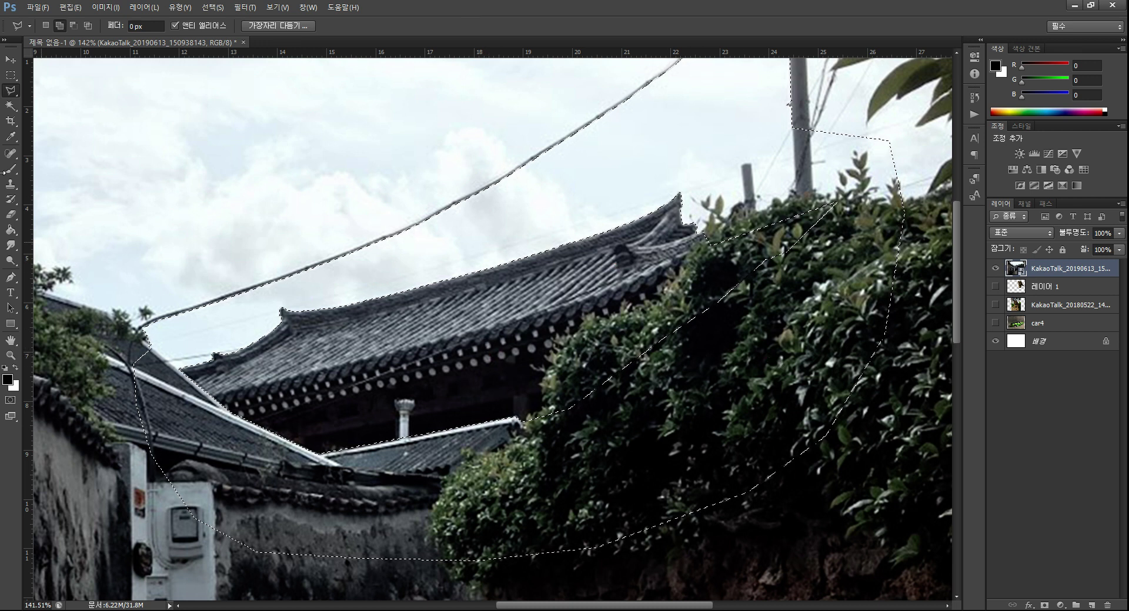
left_click(60, 139)
left_click(12, 107)
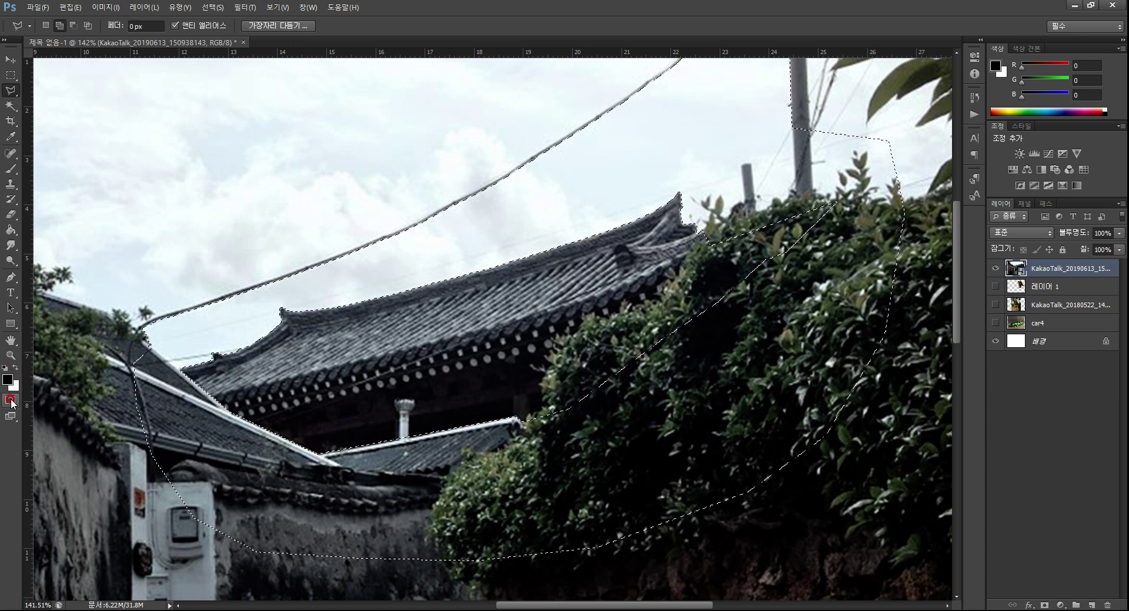
left_click(54, 19)
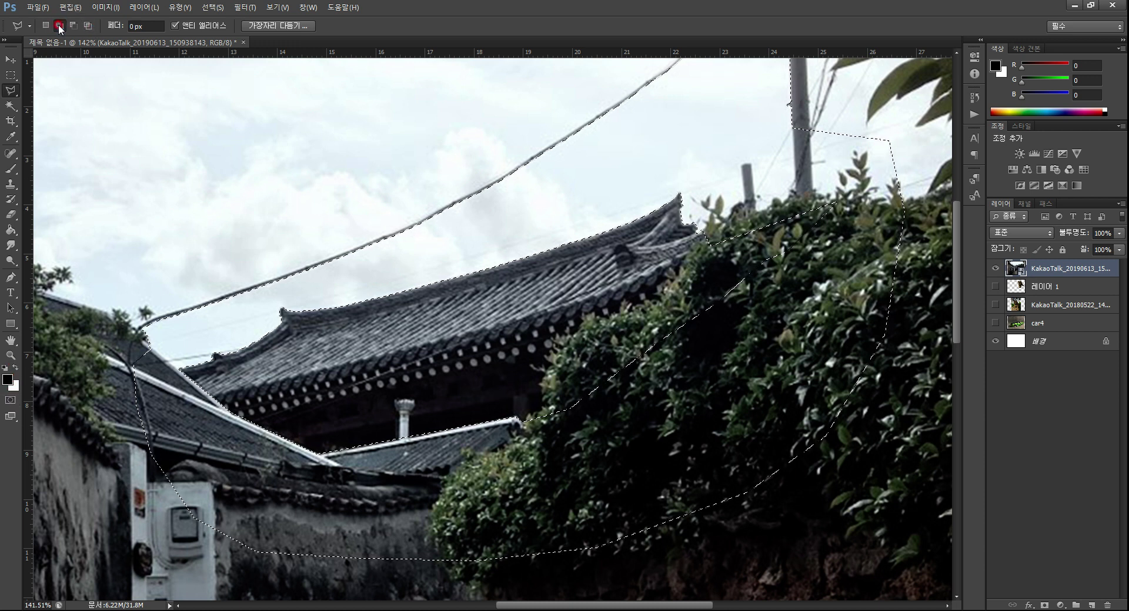
left_click(10, 402)
left_click(33, 98)
left_click(17, 105)
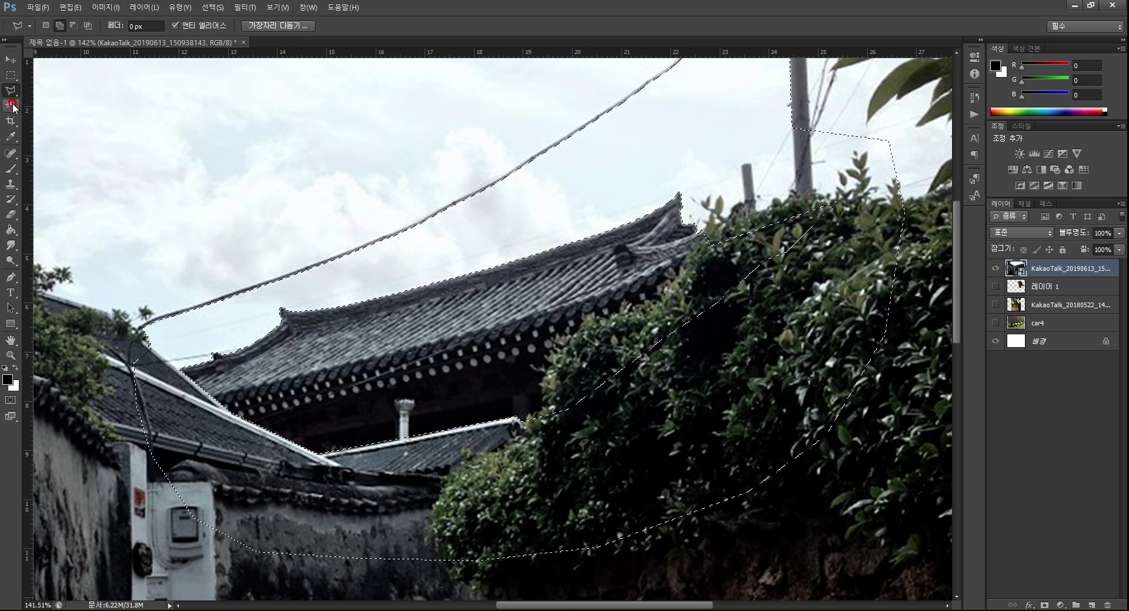
left_click(1107, 450)
left_click(1086, 300)
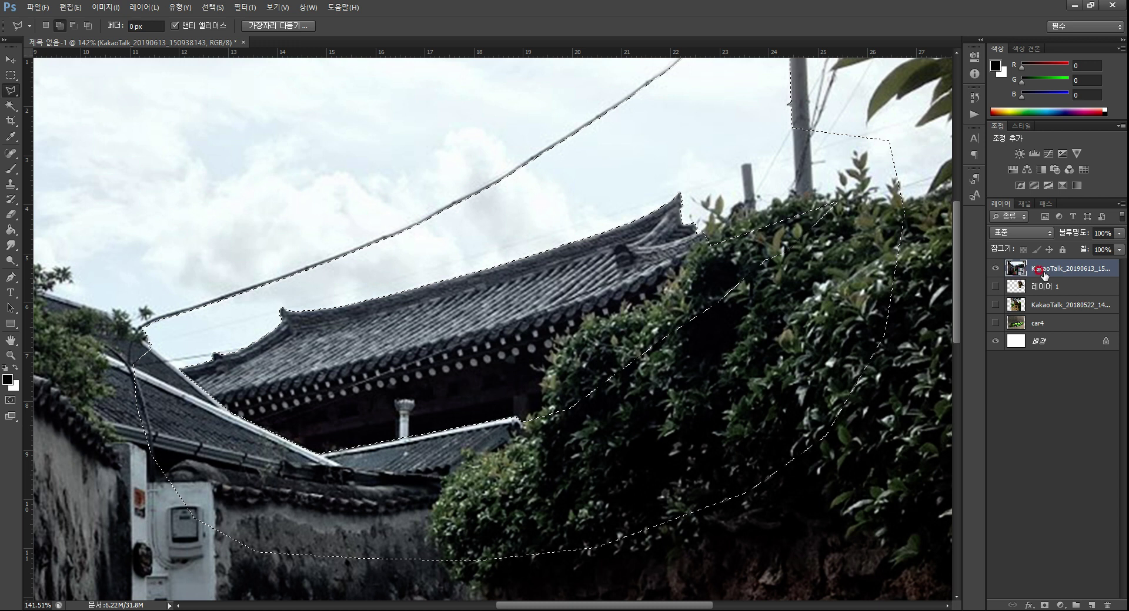
Open the source image of the alley photo's Smart Object layer and close it again
left_click(1016, 269)
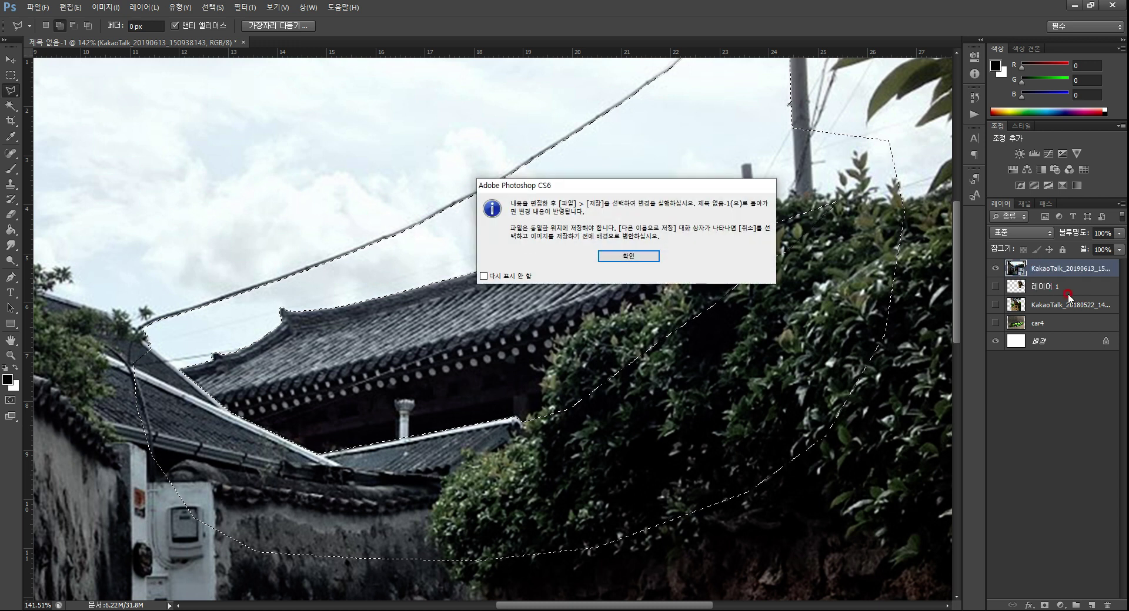
left_click(627, 256)
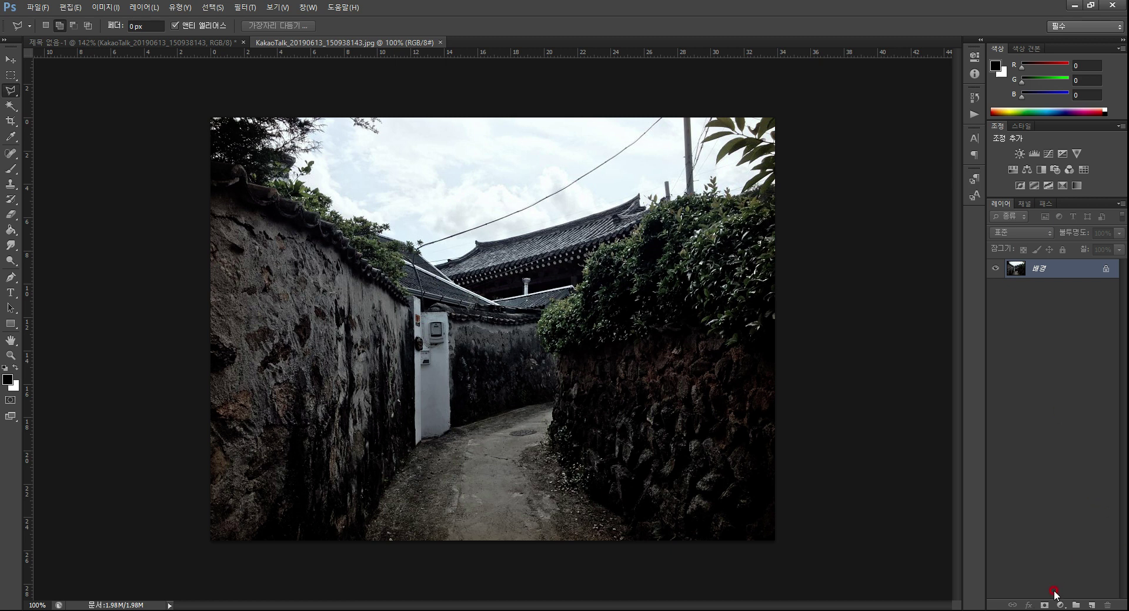
left_click(438, 43)
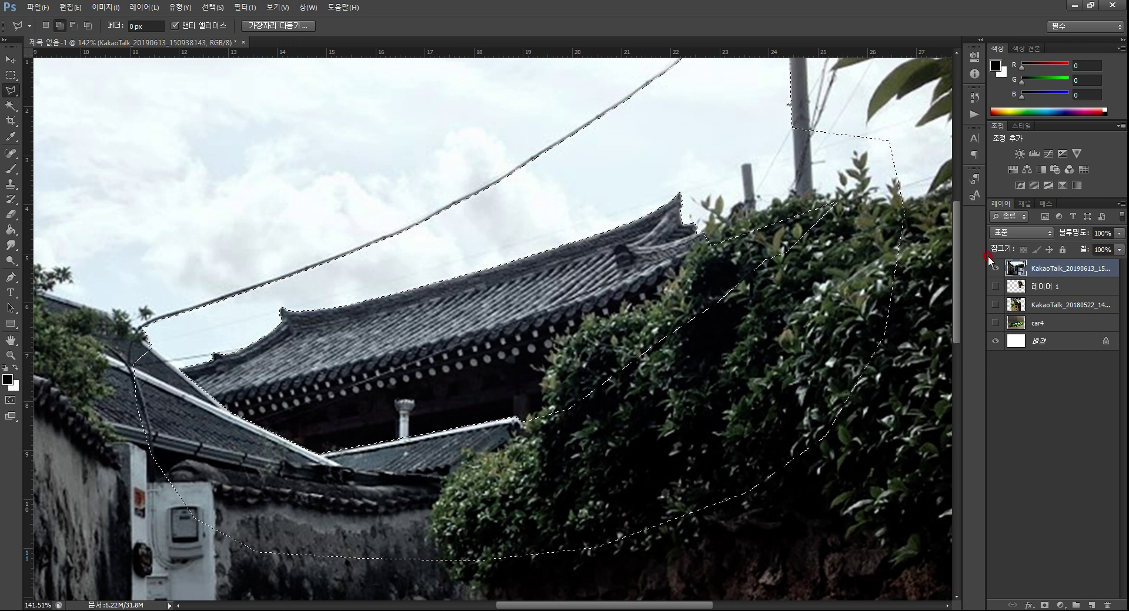
Fill the selection around the tiled-roof building with black on a new layer above the alley photo, and deselect
left_click(1091, 606)
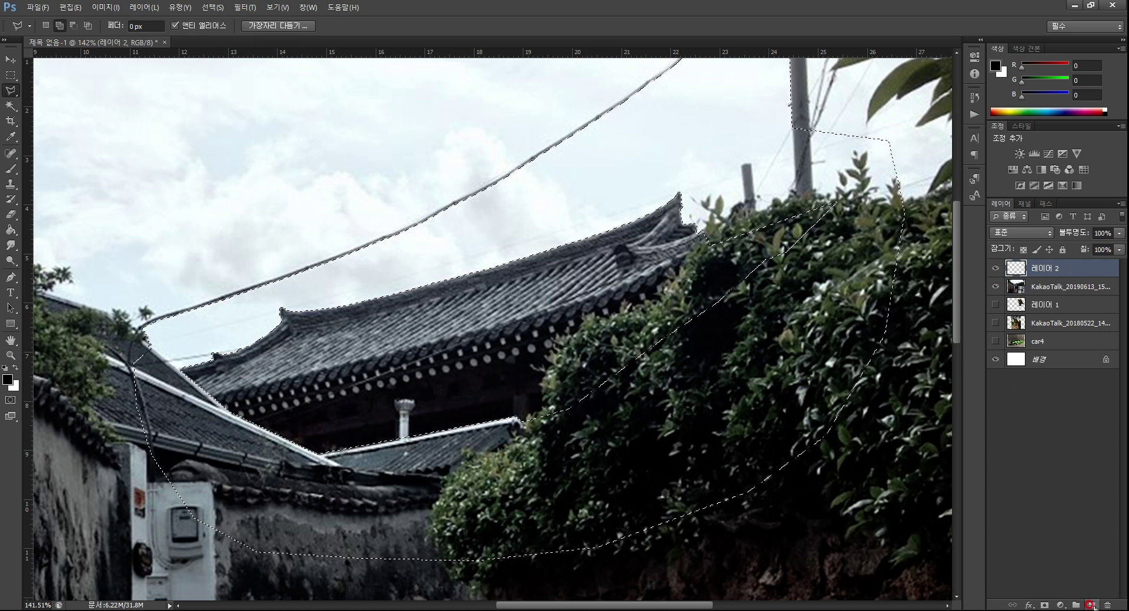
left_click(13, 231)
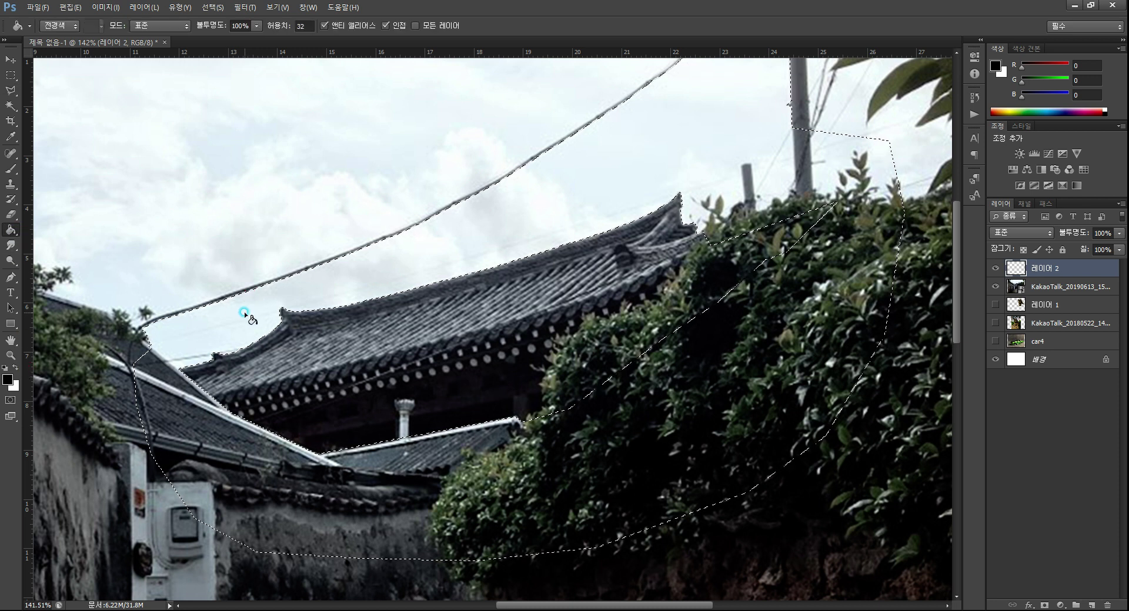
left_click(244, 313)
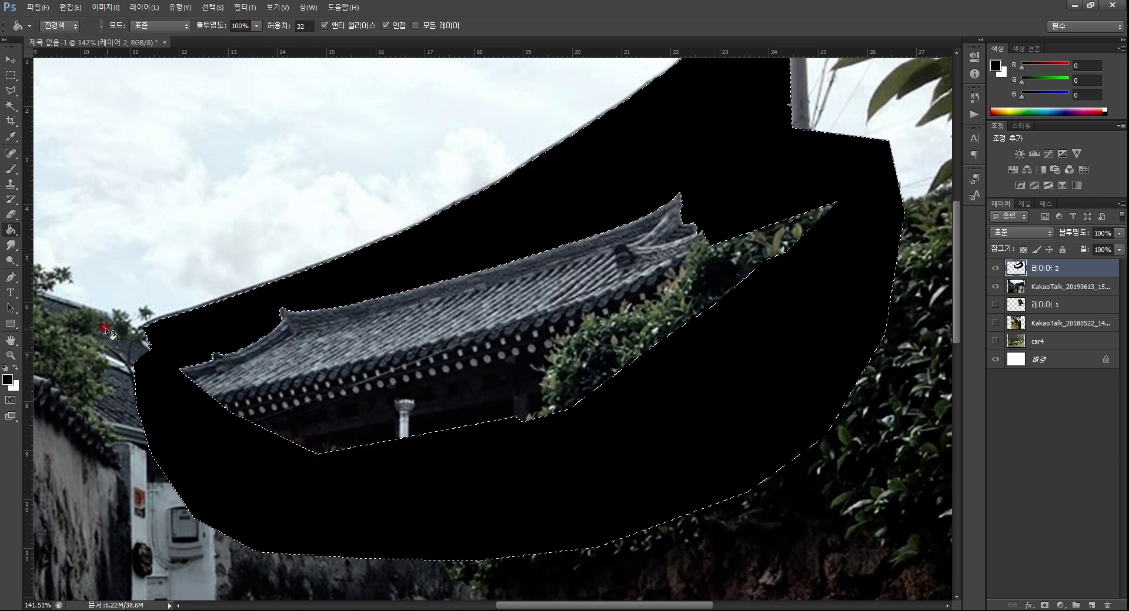
key("ctrl+d")
key("m")
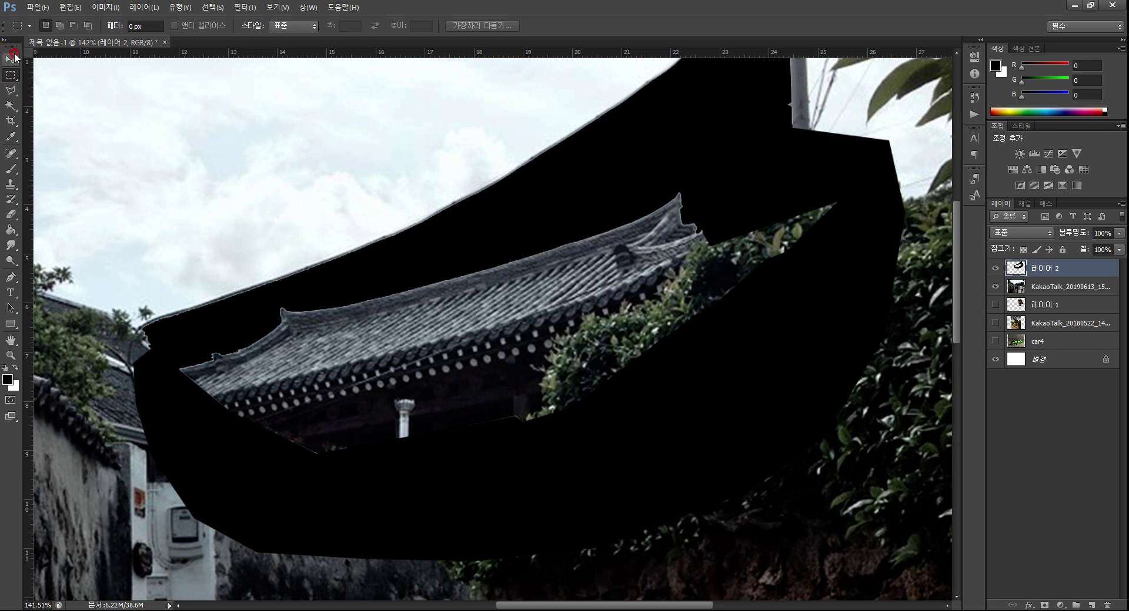
Toggle the black fill layer off and on to compare it with the photo, leaving it hidden
left_click(13, 58)
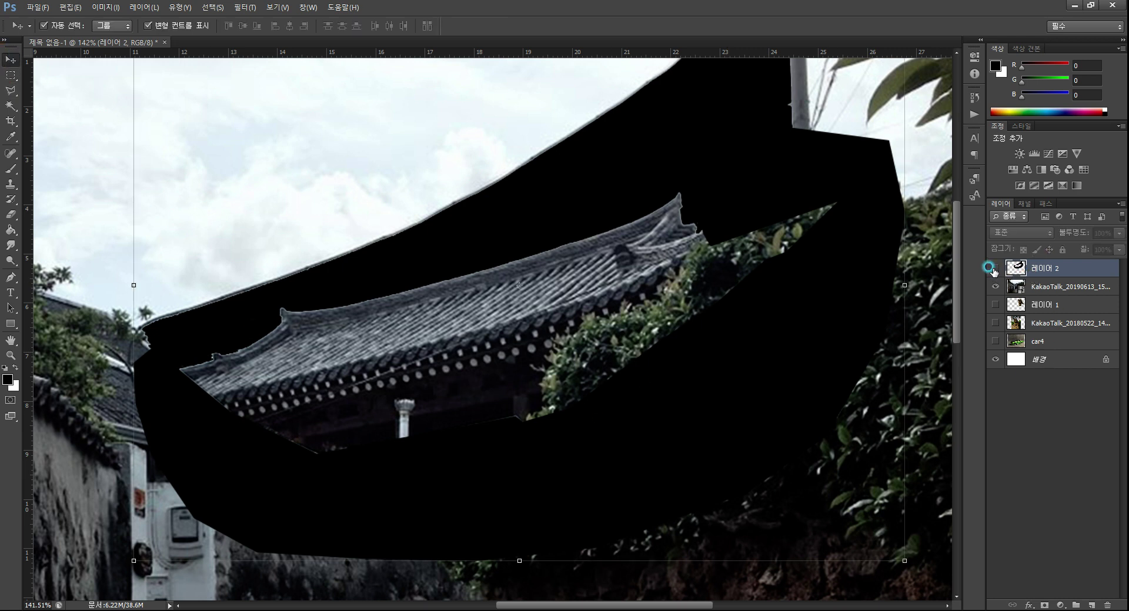
left_click(994, 269)
left_click(994, 268)
left_click(994, 269)
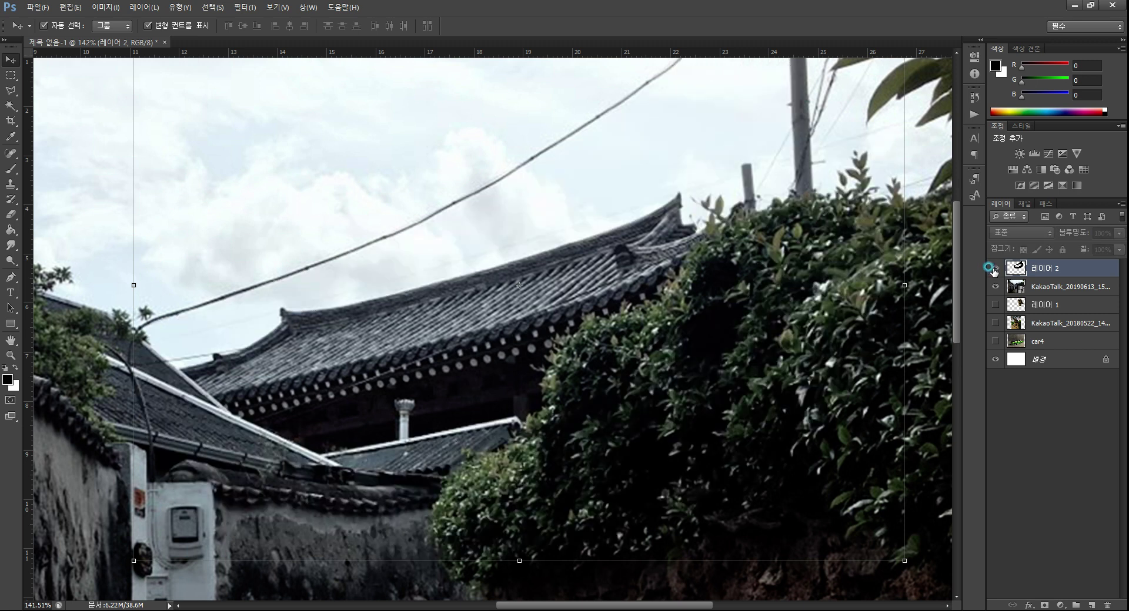
left_click(994, 268)
left_click(994, 268)
Rasterize the alley photo's Smart Object layer and turn on Quick Mask mode for it
left_click(1042, 288)
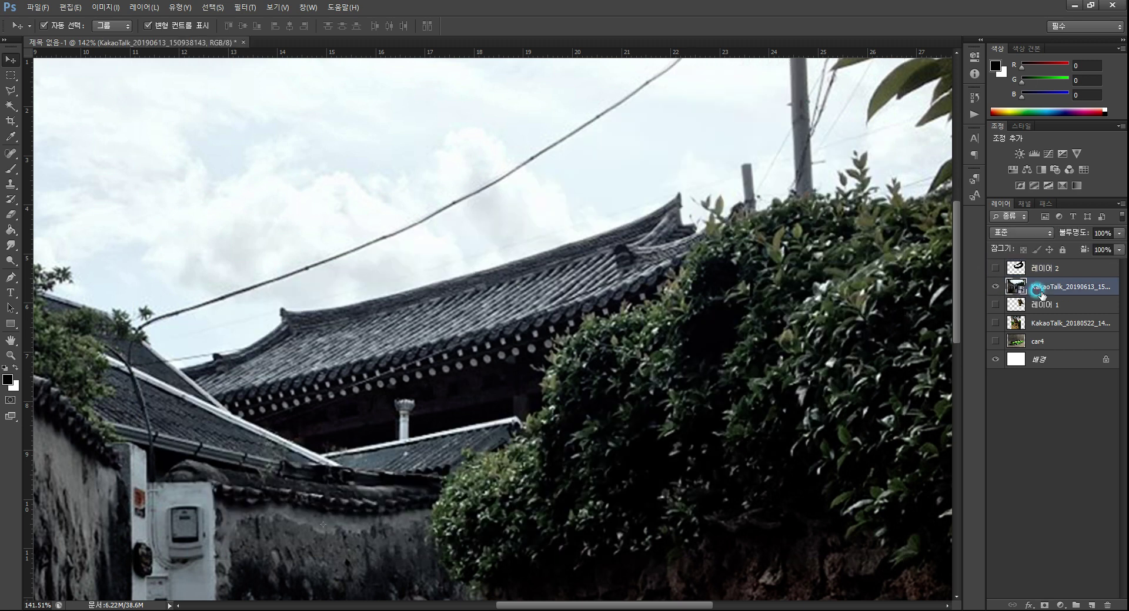
right_click(1041, 294)
left_click(935, 323)
left_click(1052, 289)
left_click(10, 401)
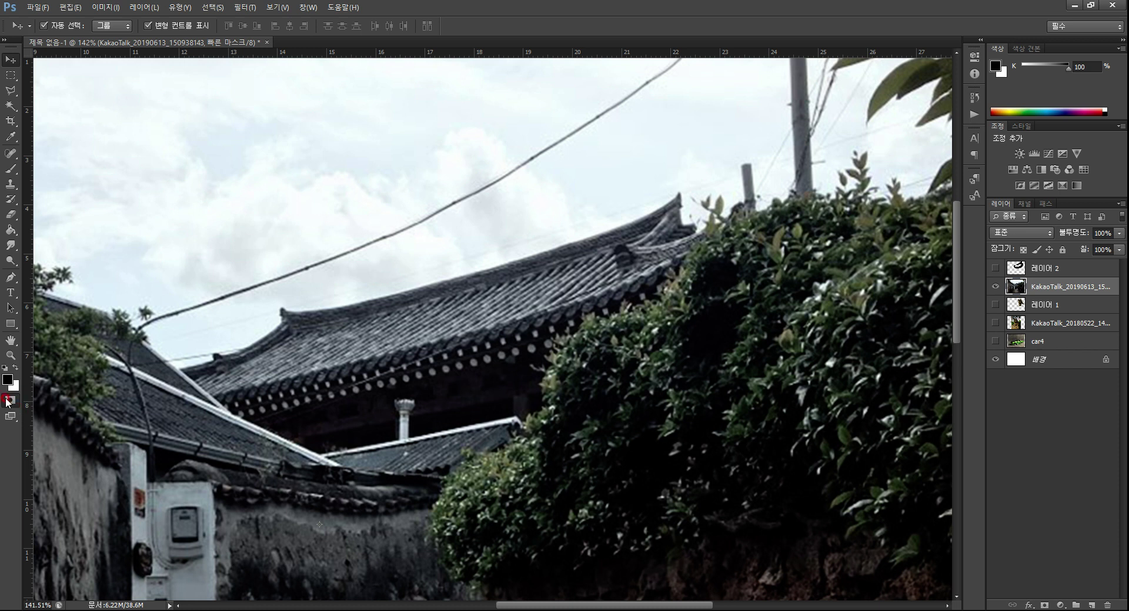
Paint the Quick Mask with the 22 px textured brush along the bush's edge beside the tiled-roof building
left_click(11, 169)
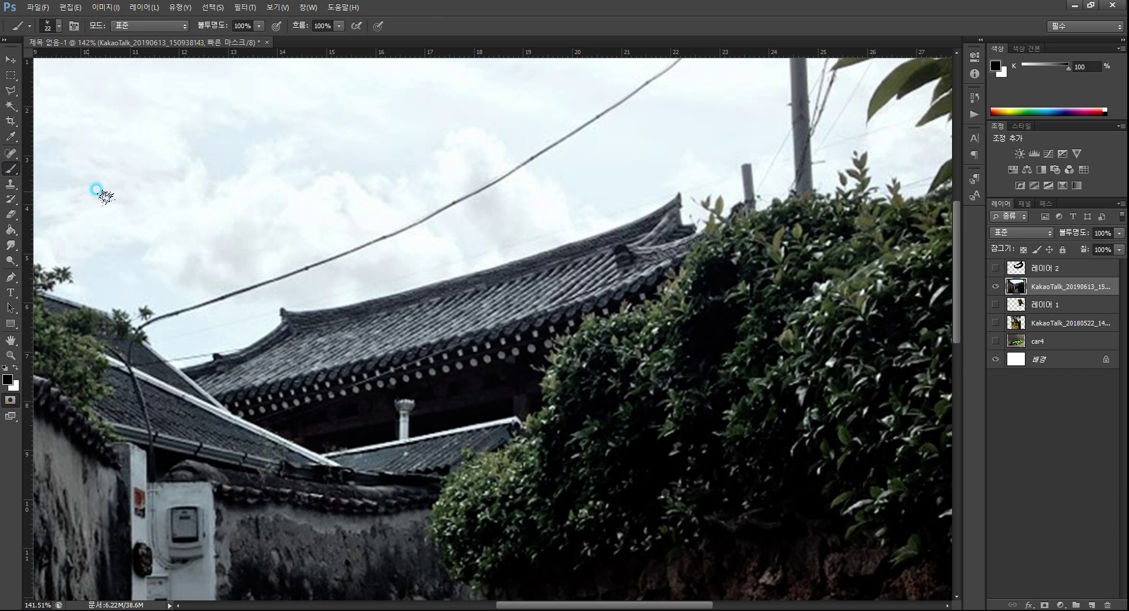
left_click_drag(560, 414, 552, 398)
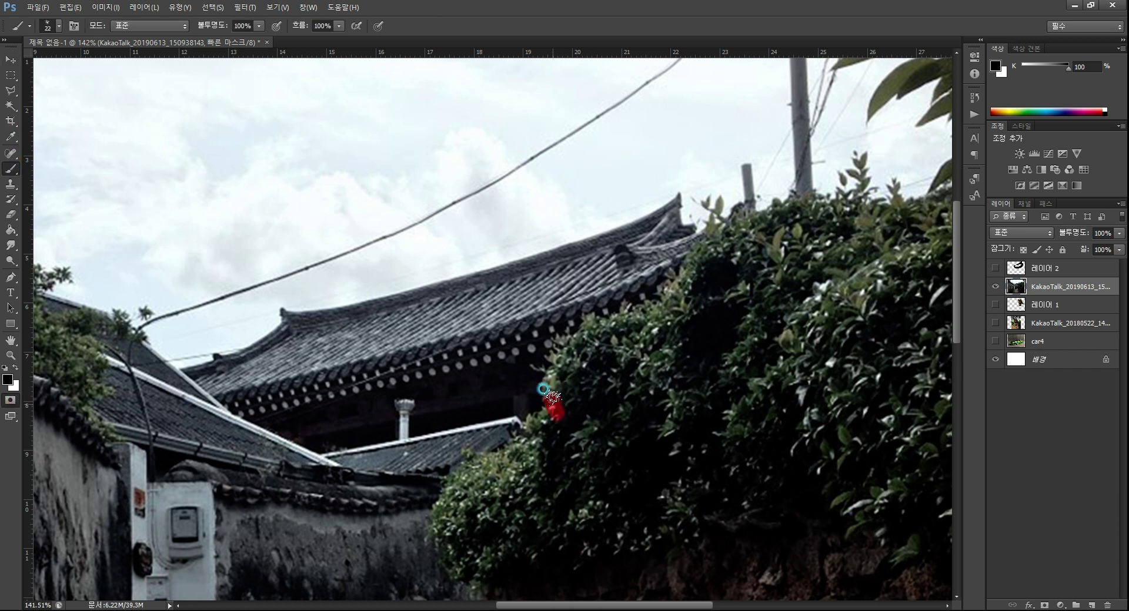
left_click(10, 355)
left_click_drag(541, 420, 541, 419)
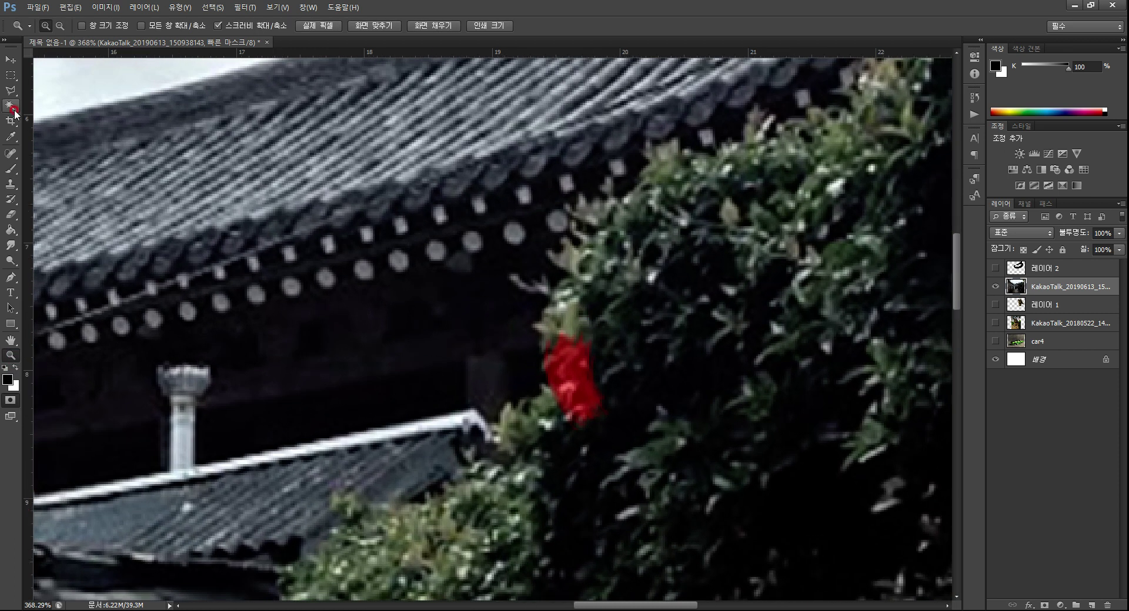
left_click(11, 168)
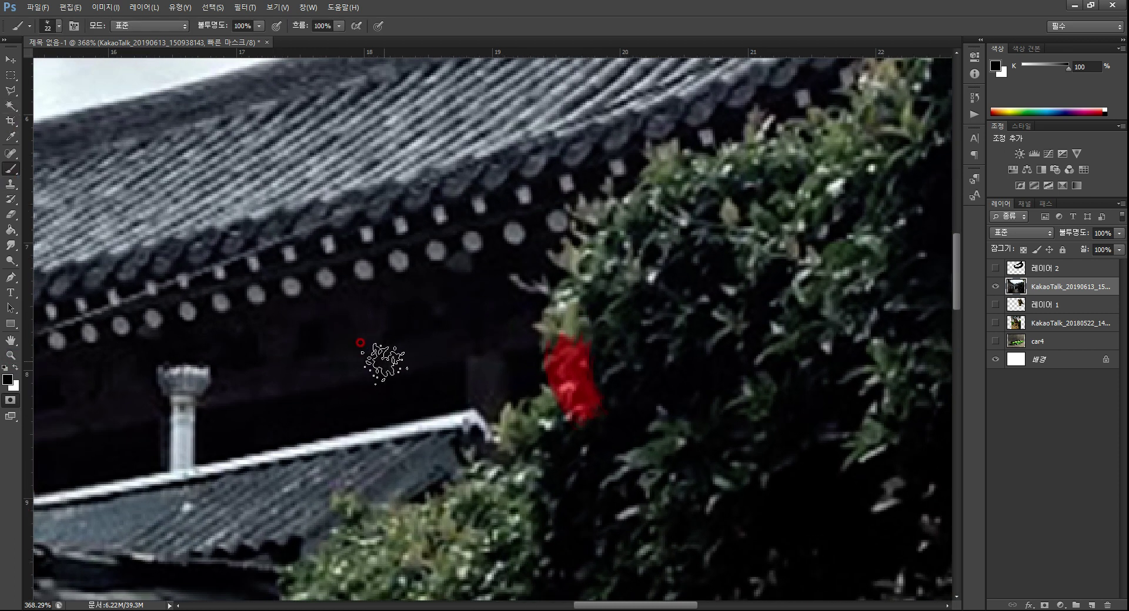
mouse_move(515, 438)
left_mouse_down()
mouse_move(517, 415)
mouse_move(548, 420)
mouse_move(545, 403)
mouse_move(633, 353)
mouse_move(555, 332)
mouse_move(562, 341)
mouse_move(595, 303)
mouse_move(562, 304)
mouse_move(563, 322)
mouse_move(598, 281)
mouse_move(570, 256)
mouse_move(599, 269)
mouse_move(613, 260)
mouse_move(594, 241)
mouse_move(629, 244)
mouse_move(566, 198)
mouse_move(581, 200)
mouse_move(566, 201)
mouse_move(574, 215)
mouse_move(615, 205)
mouse_move(651, 137)
mouse_move(702, 171)
mouse_move(734, 165)
mouse_move(718, 152)
mouse_move(749, 168)
mouse_move(761, 106)
left_mouse_up()
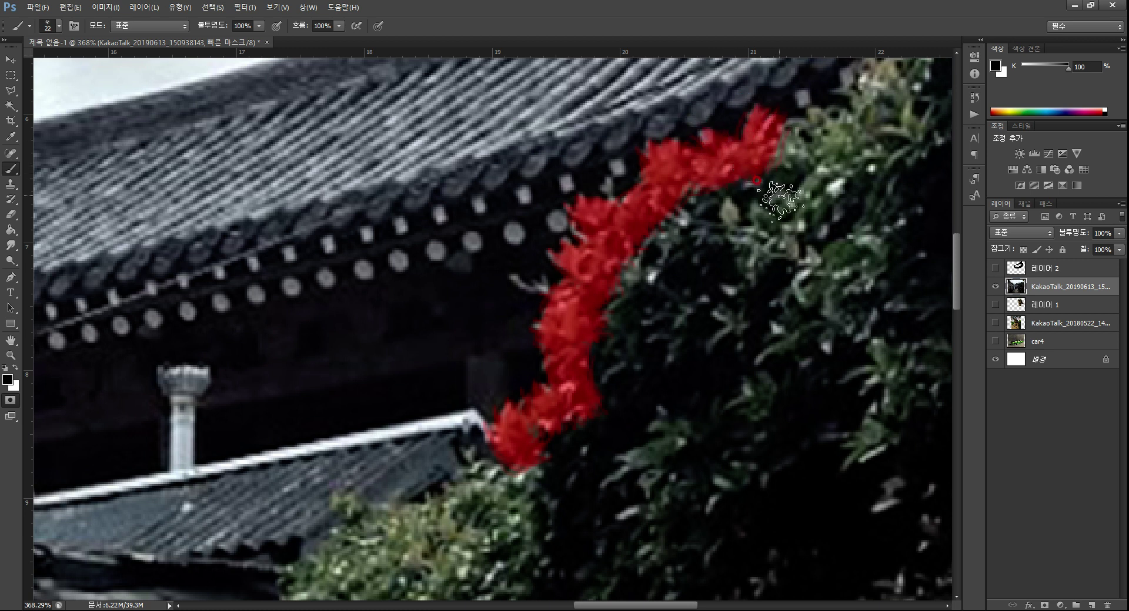
Switch to an 11 px brush and extend the mask over stray leaves, the bush's inner area and up to the roof tip
left_click(58, 27)
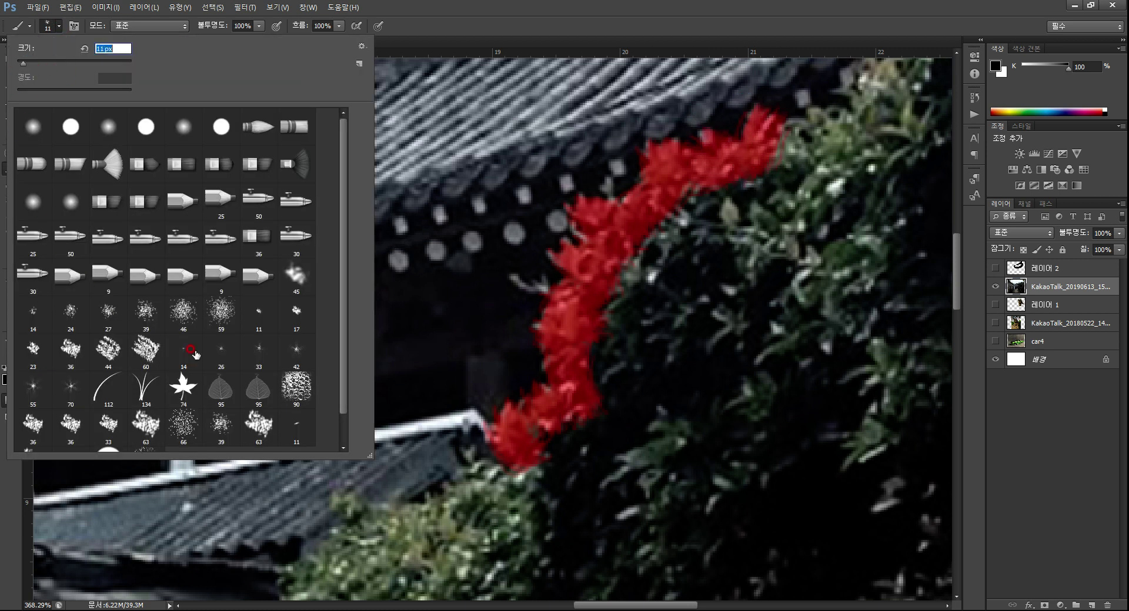
left_click(532, 291)
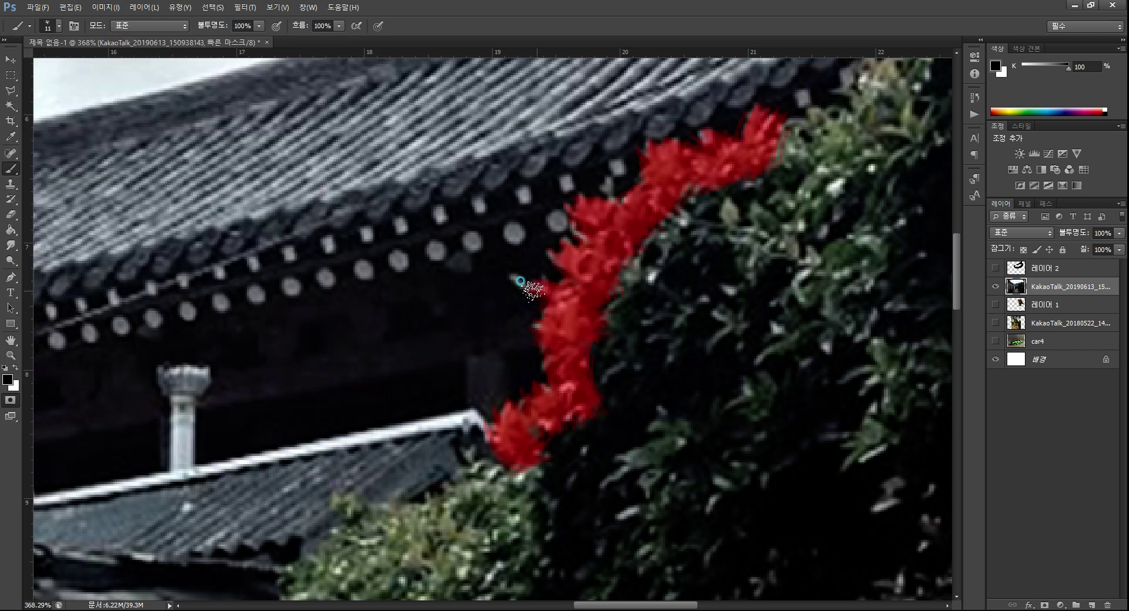
left_click(532, 291)
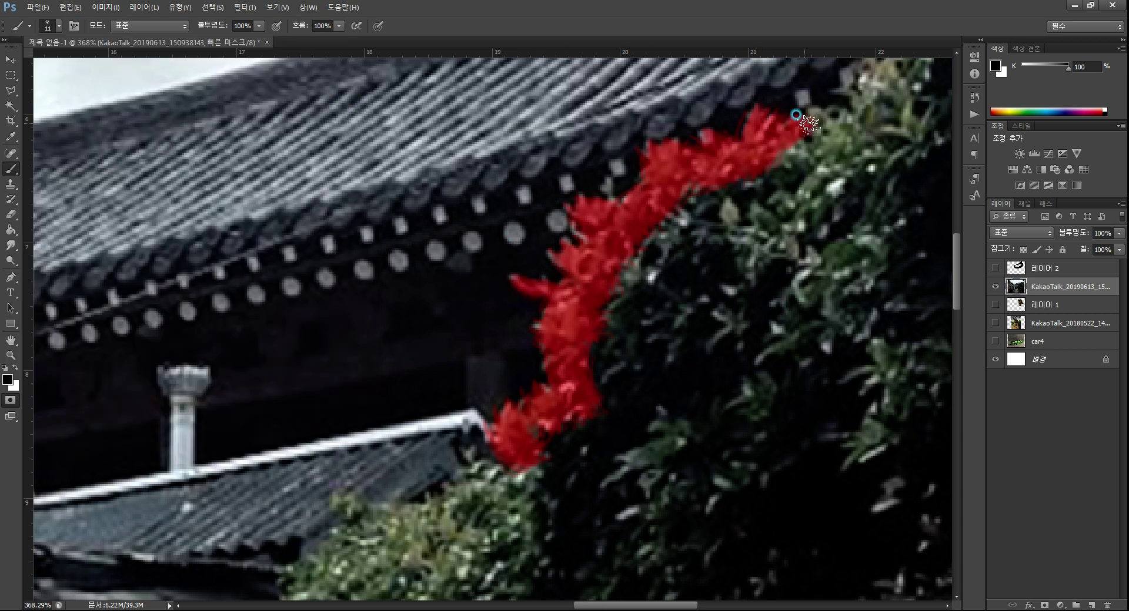
mouse_move(796, 115)
left_mouse_down()
mouse_move(846, 109)
mouse_move(708, 324)
mouse_move(691, 303)
mouse_move(727, 277)
mouse_move(715, 244)
mouse_move(745, 259)
mouse_move(766, 245)
mouse_move(772, 191)
mouse_move(799, 182)
mouse_move(823, 120)
mouse_move(858, 134)
mouse_move(867, 156)
mouse_move(788, 214)
mouse_move(721, 324)
mouse_move(762, 260)
mouse_move(841, 264)
mouse_move(839, 290)
mouse_move(594, 396)
mouse_move(534, 377)
mouse_move(486, 479)
mouse_move(630, 408)
mouse_move(650, 453)
mouse_move(628, 420)
mouse_move(683, 203)
left_mouse_up()
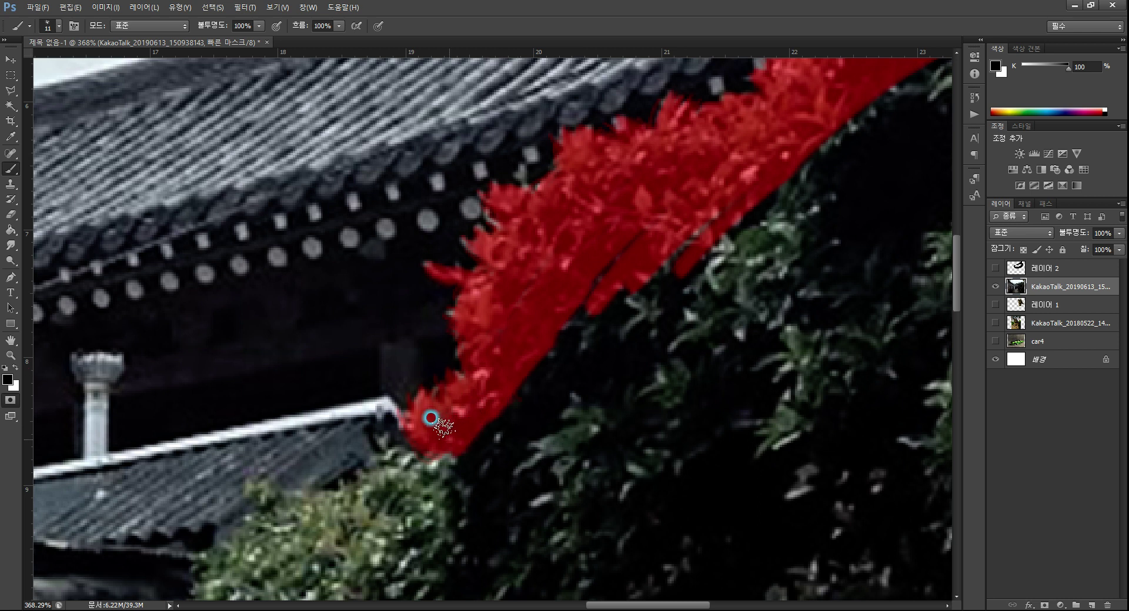
mouse_move(619, 257)
left_mouse_down()
mouse_move(491, 424)
mouse_move(511, 398)
mouse_move(450, 435)
mouse_move(535, 402)
mouse_move(756, 231)
mouse_move(783, 181)
mouse_move(585, 416)
mouse_move(658, 342)
mouse_move(728, 339)
mouse_move(524, 486)
left_mouse_up()
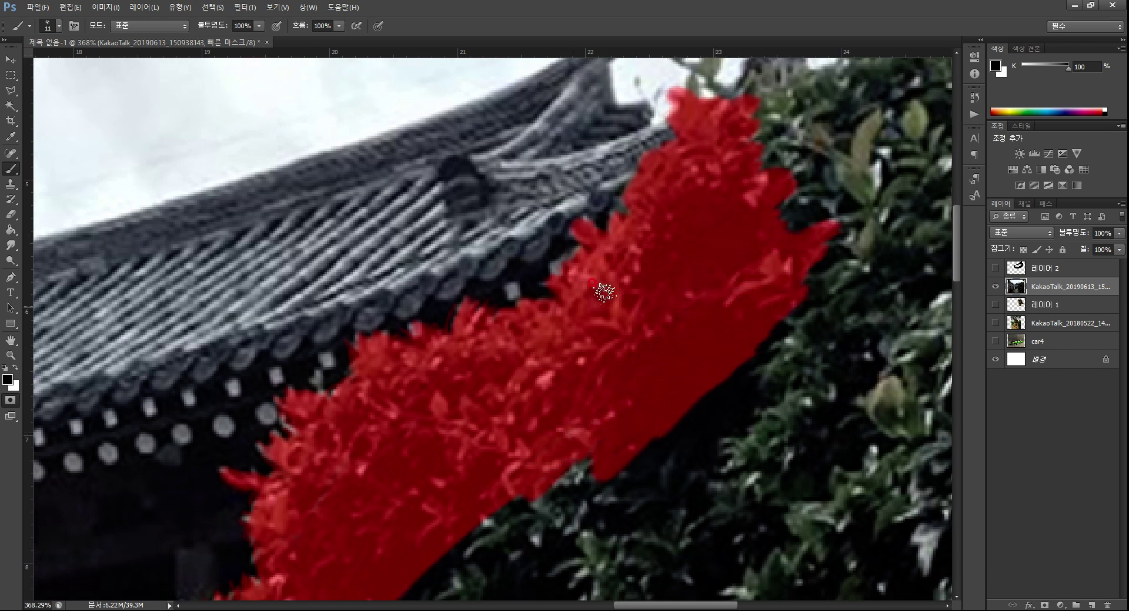
Turn the Quick Mask into a selection and add a new layer above the alley photo for the fill
double_click(14, 344)
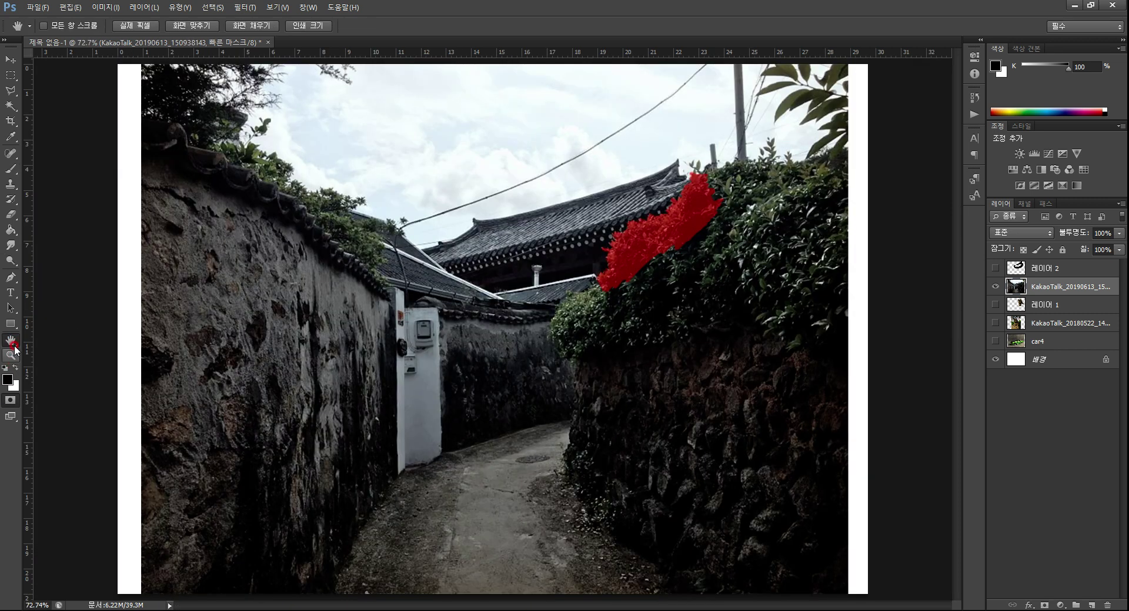
left_click(10, 400)
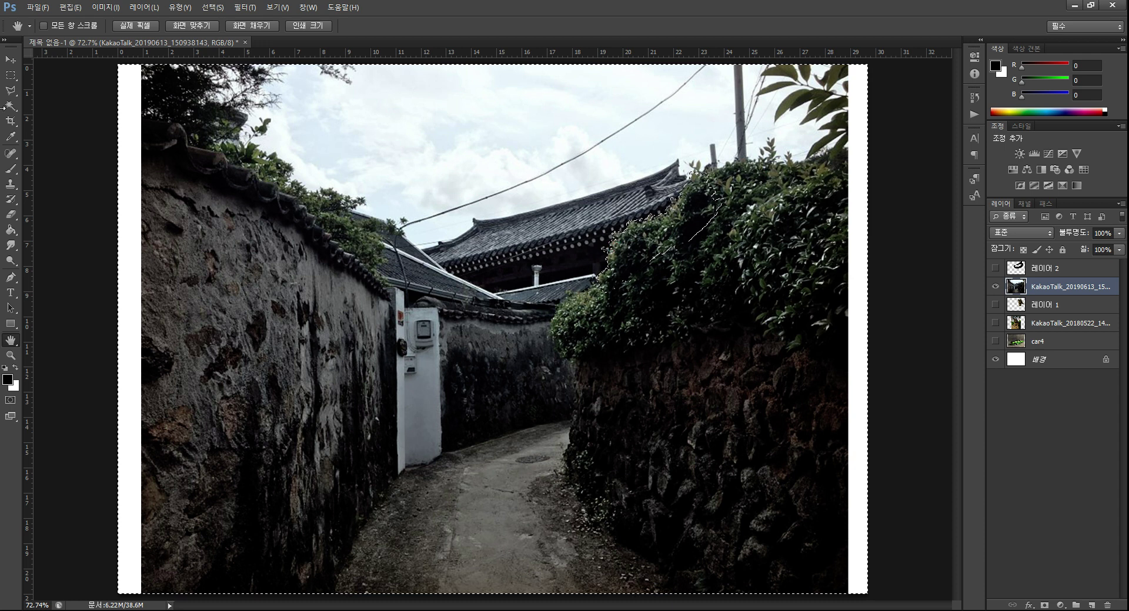
left_click(11, 230)
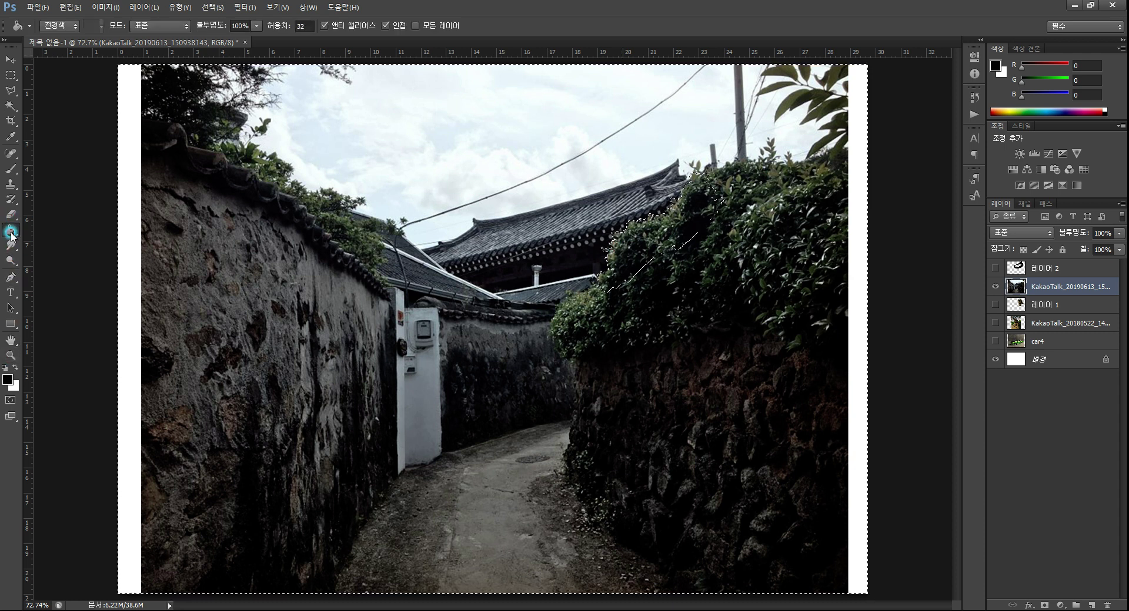
left_click(1091, 605)
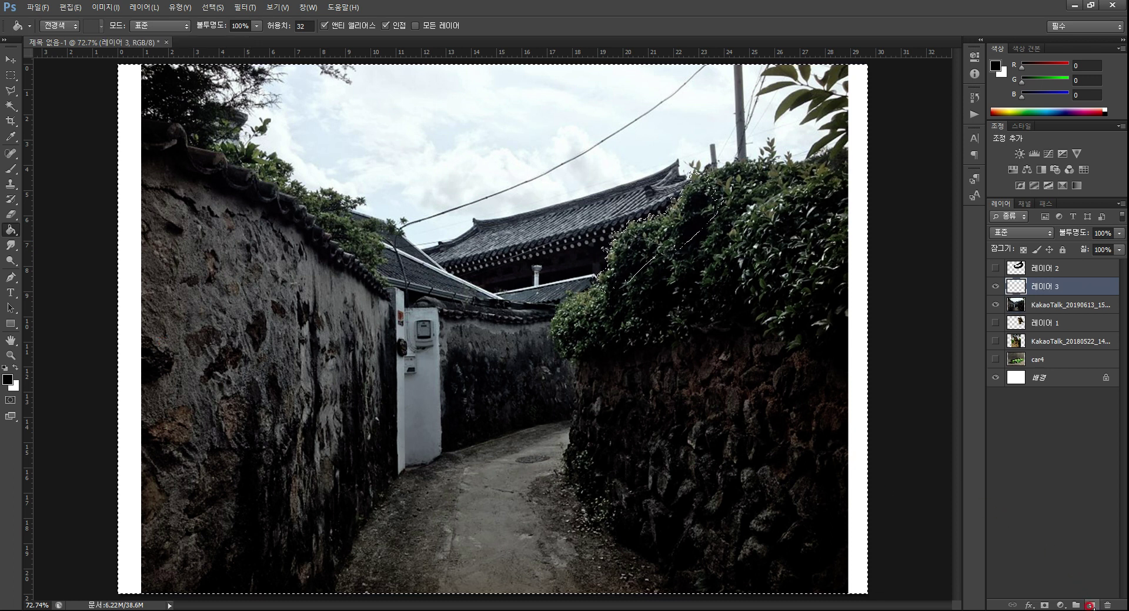
Try a black fill in the selection, undo it, and invert the selection to the masked bush strip
left_click(646, 238)
key("ctrl+z")
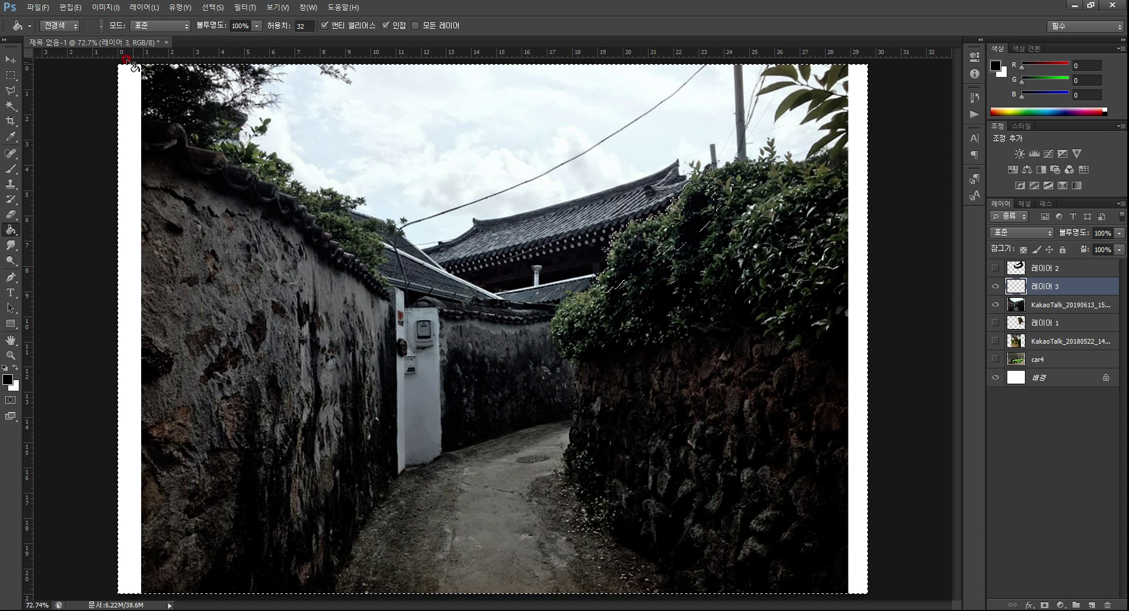
left_click(245, 7)
left_click(211, 7)
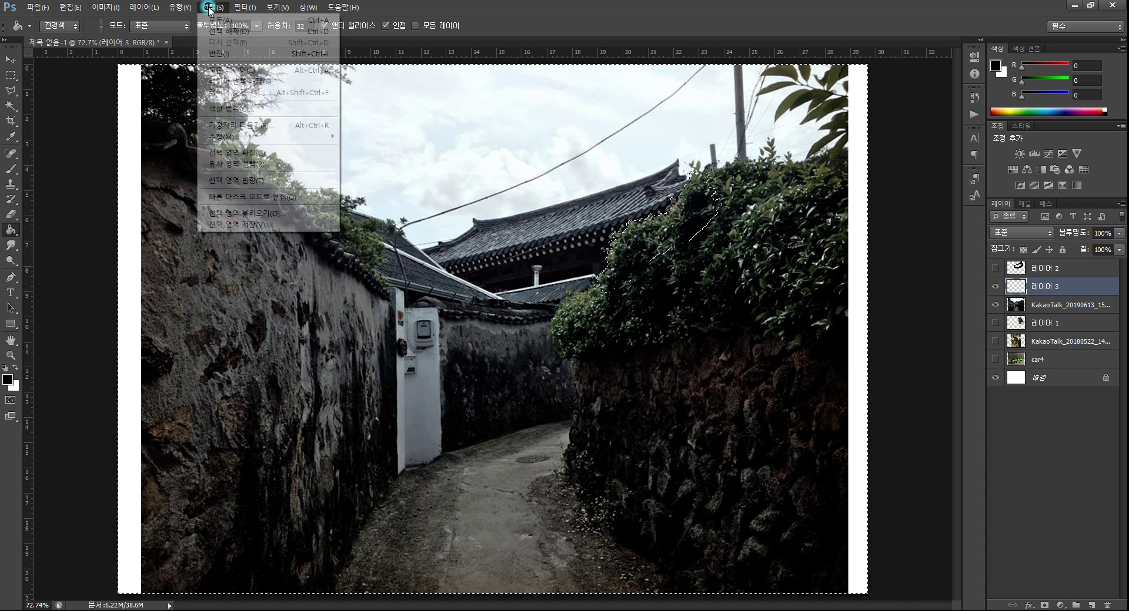
left_click(219, 54)
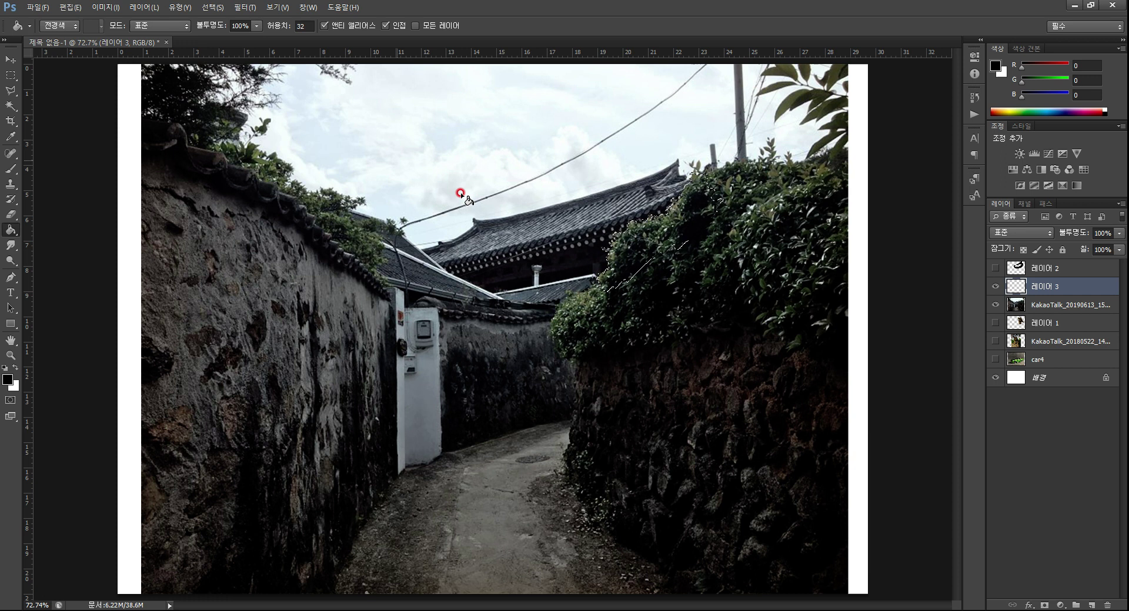
Fill the selected bush strip with black on the new layer and deselect
left_click(632, 244)
key("ctrl+d")
left_click(11, 74)
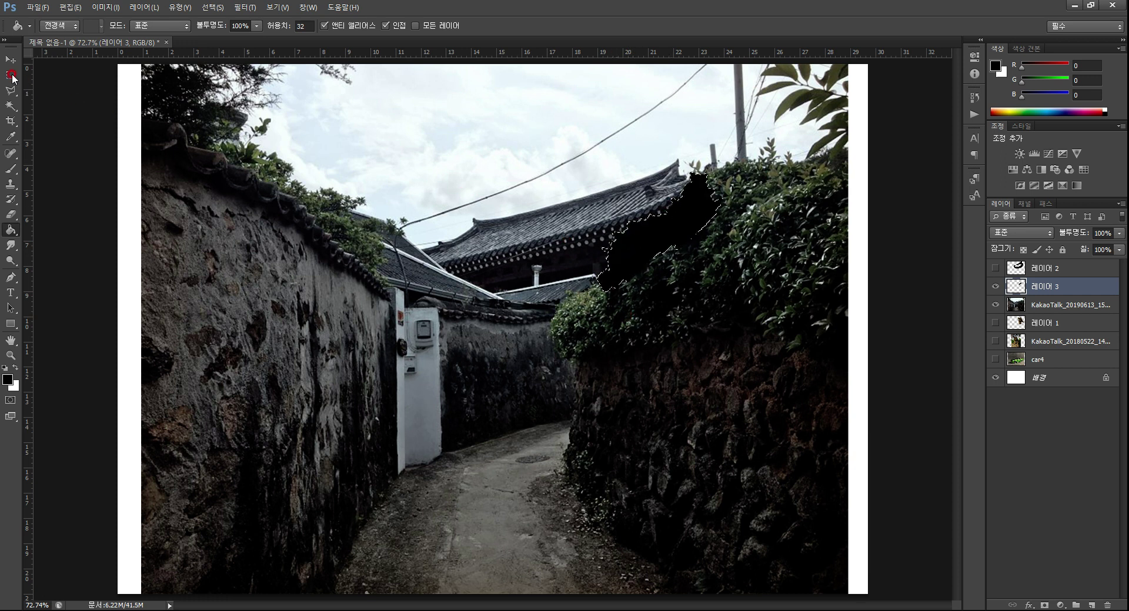
left_click(787, 201)
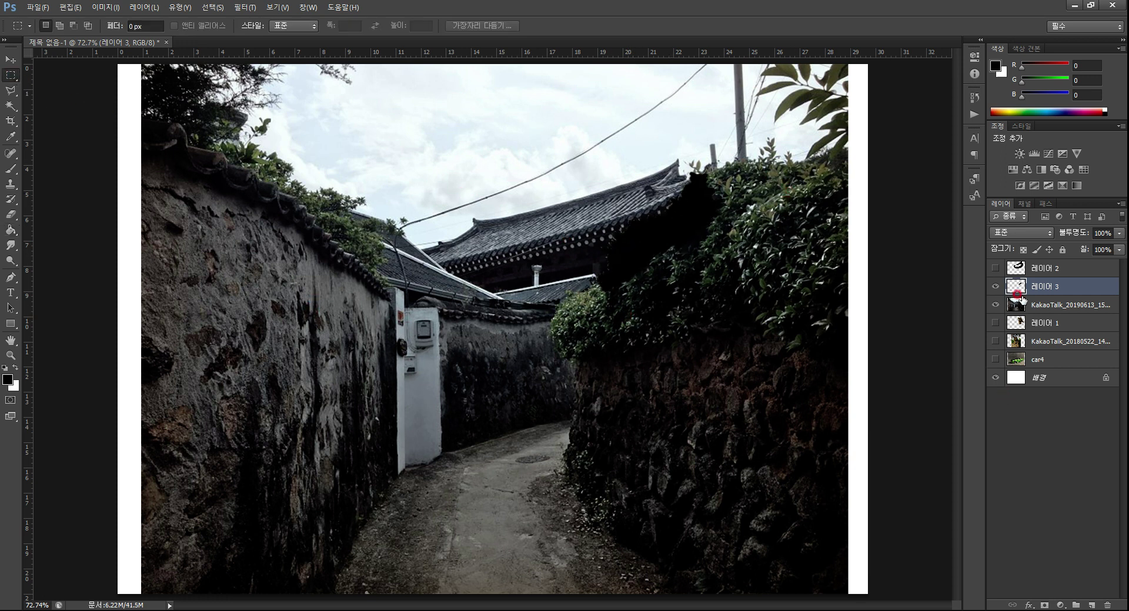
Show the hidden black layer 레이어 2 again and merge it down into the bush strip layer 레이어 3
left_click(994, 269)
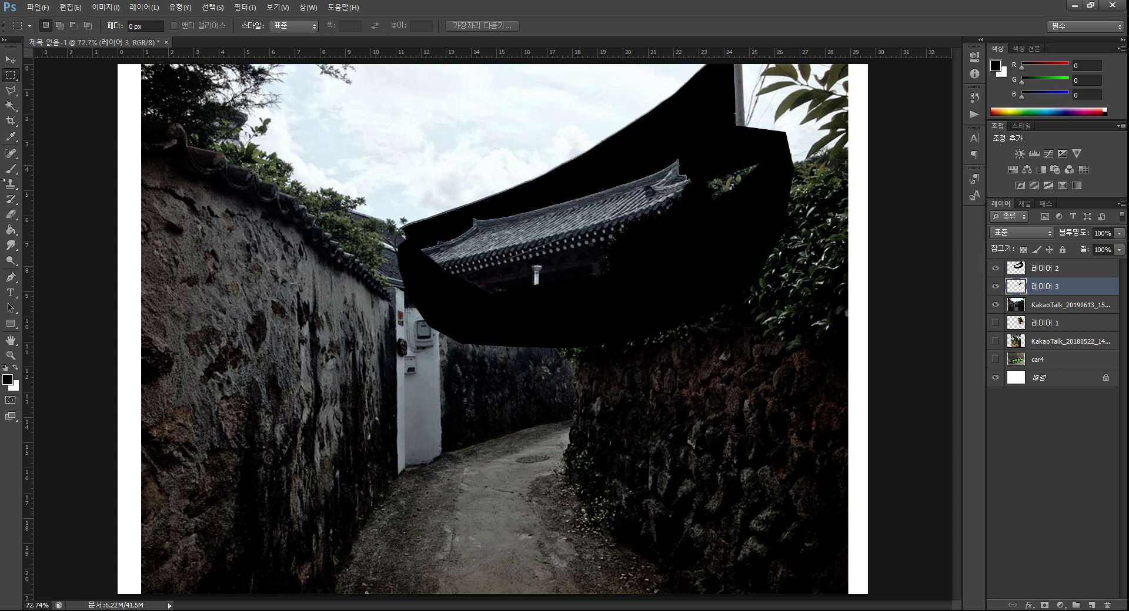
left_click(16, 356)
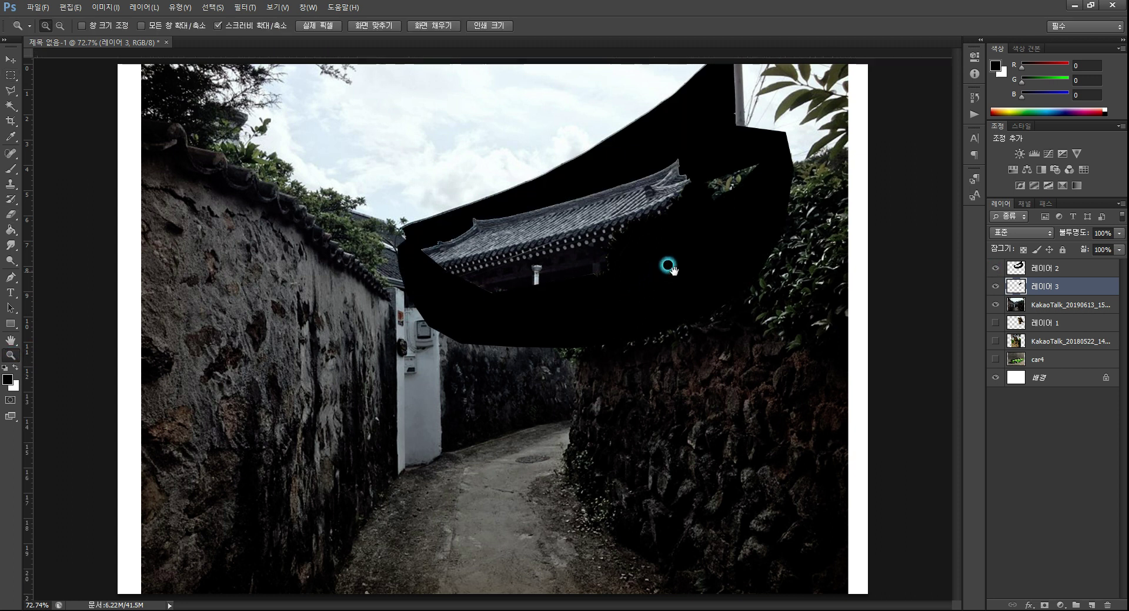
left_click(610, 265)
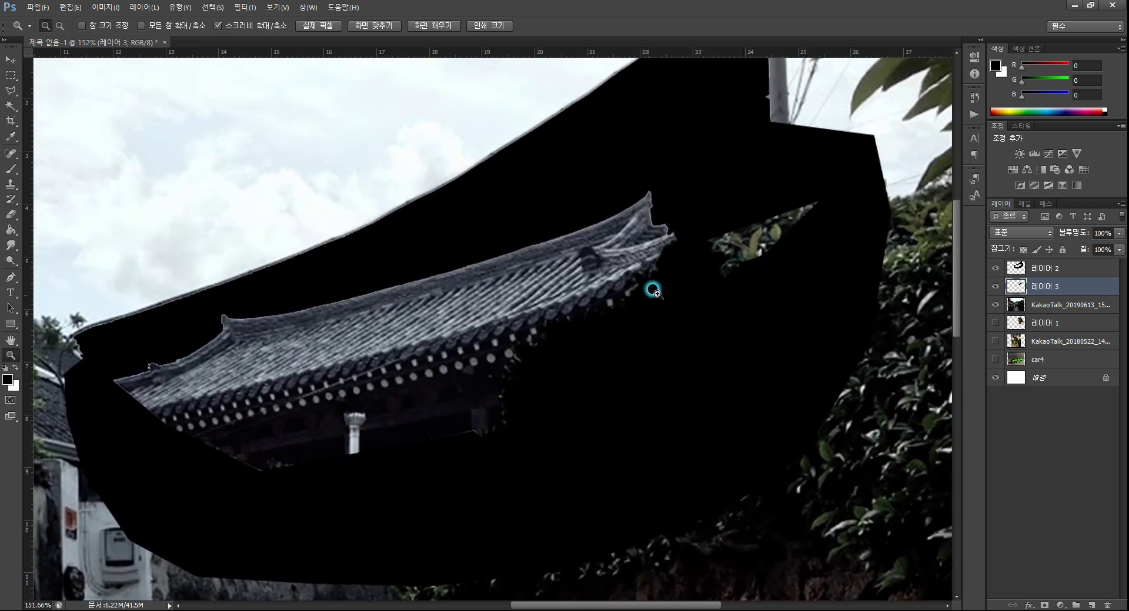
left_click(1076, 264)
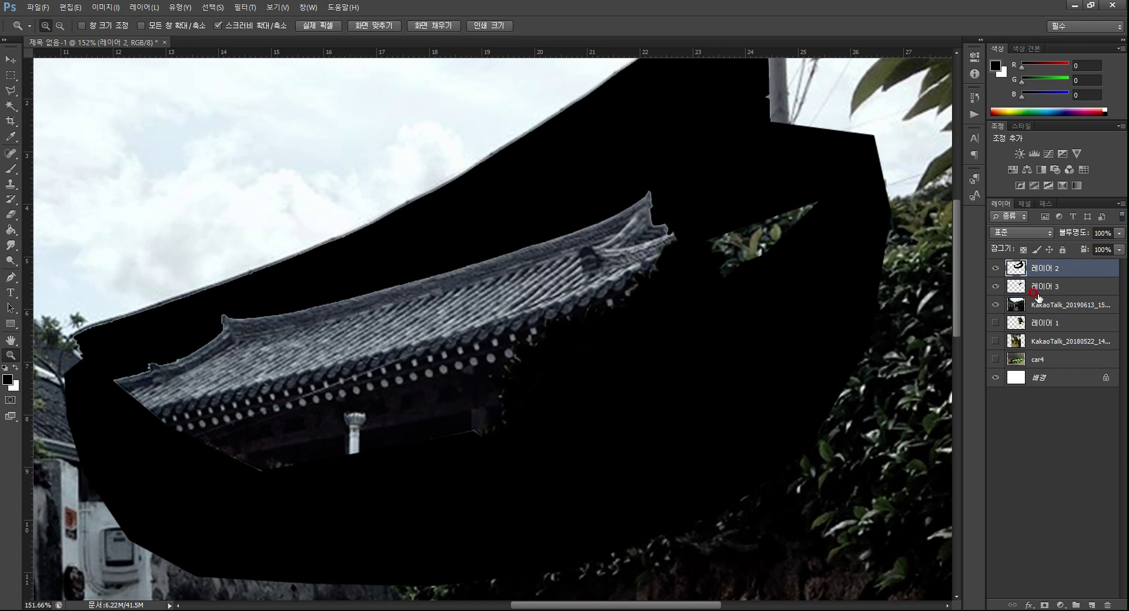
left_click(1121, 204)
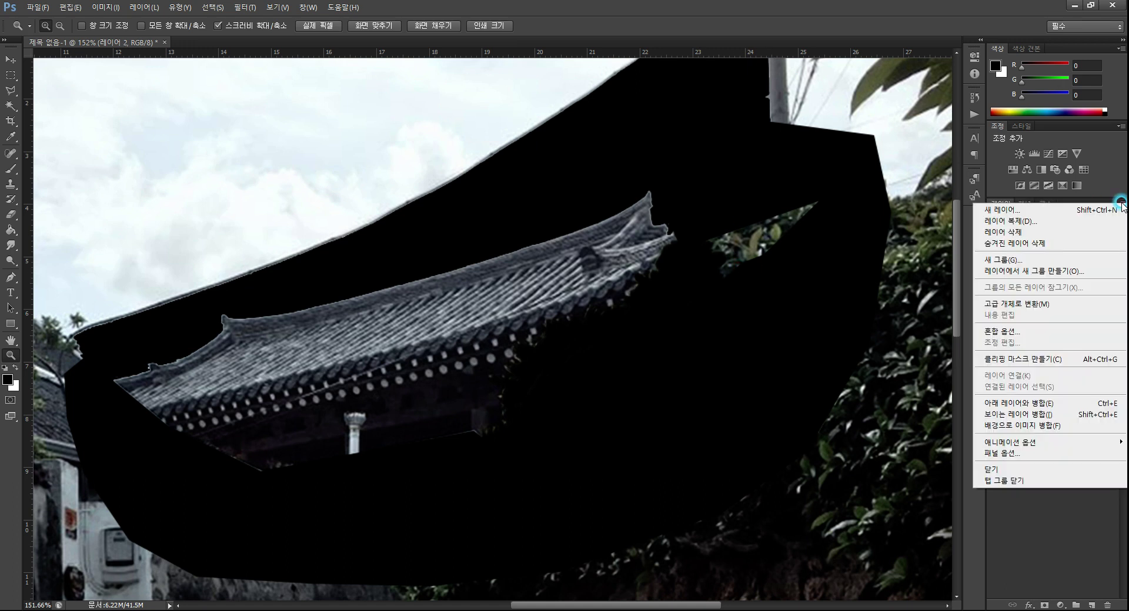
left_click(1011, 404)
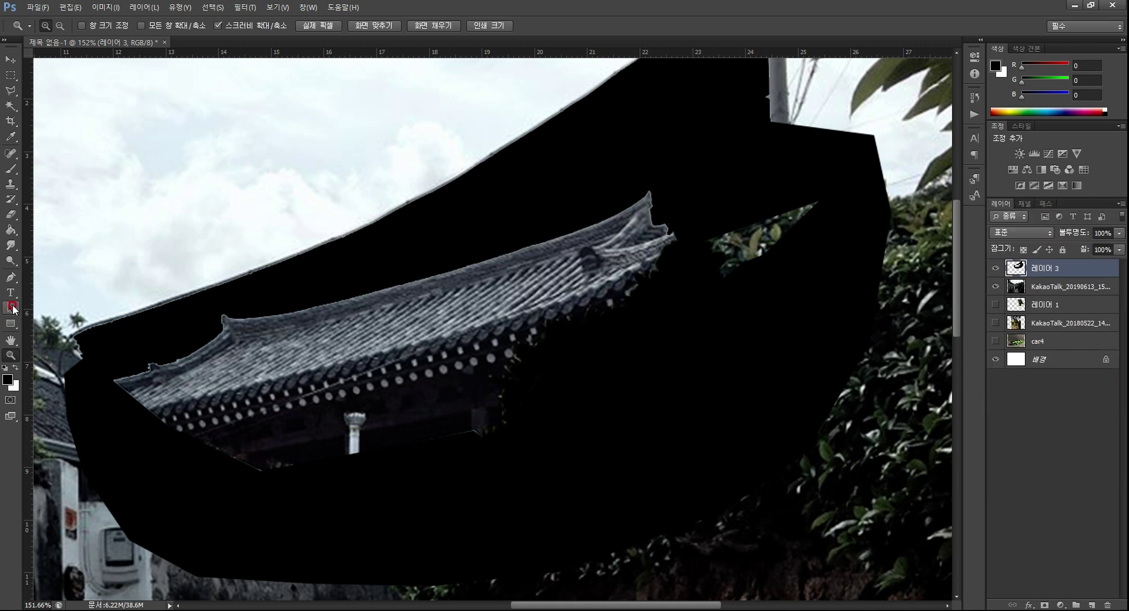
Paint over the leftover foliage patch beside the roof tip with black using the 11 px brush
left_click(13, 172)
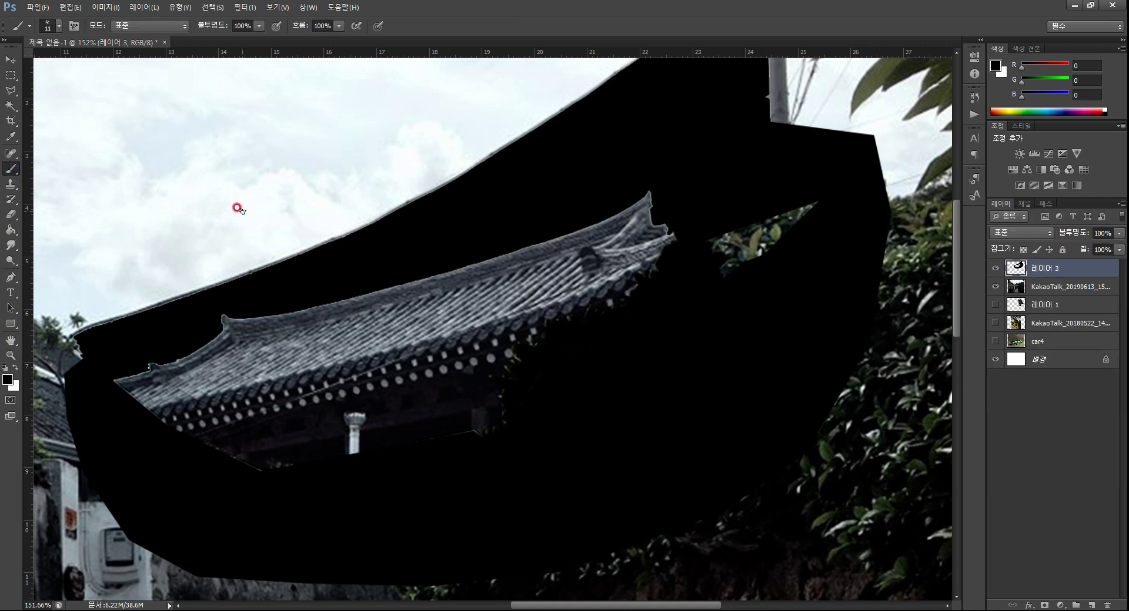
mouse_move(719, 183)
left_mouse_down()
mouse_move(707, 283)
mouse_move(735, 214)
mouse_move(698, 253)
left_mouse_up()
left_click_drag(776, 204, 731, 281)
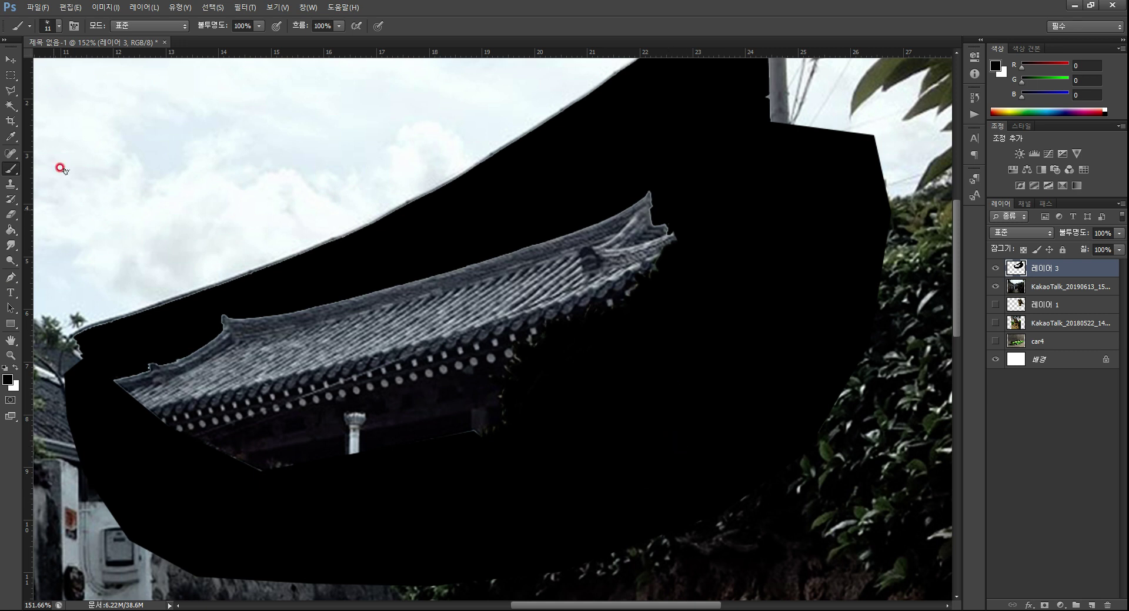
Select the black area of 레이어 3 with the Magic Wand, then hide that layer and activate the alley photo layer
left_click(11, 110)
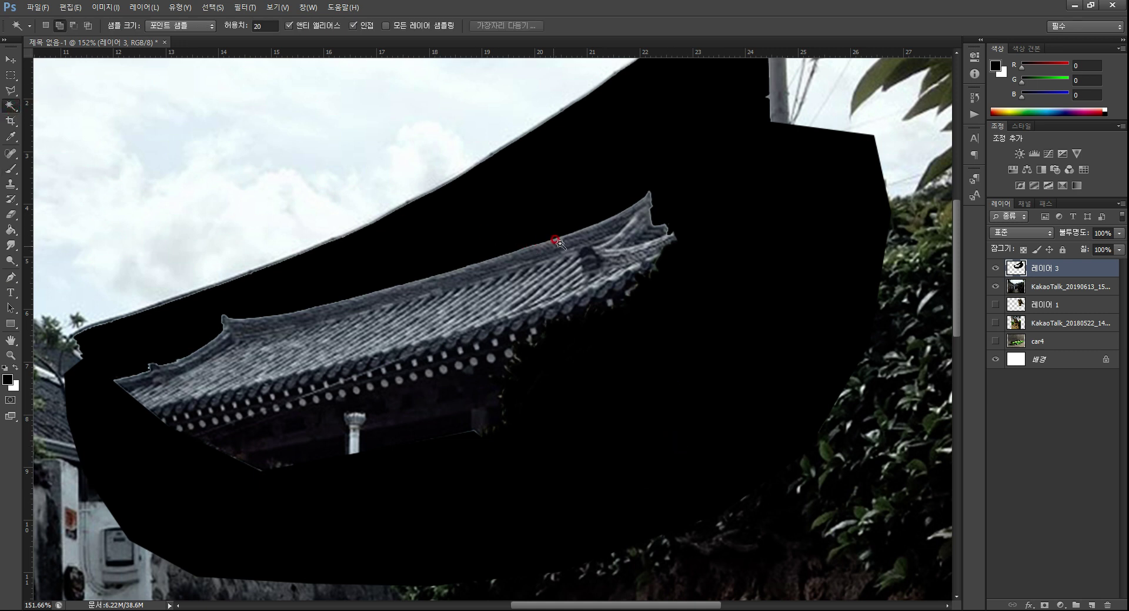
left_click(565, 176)
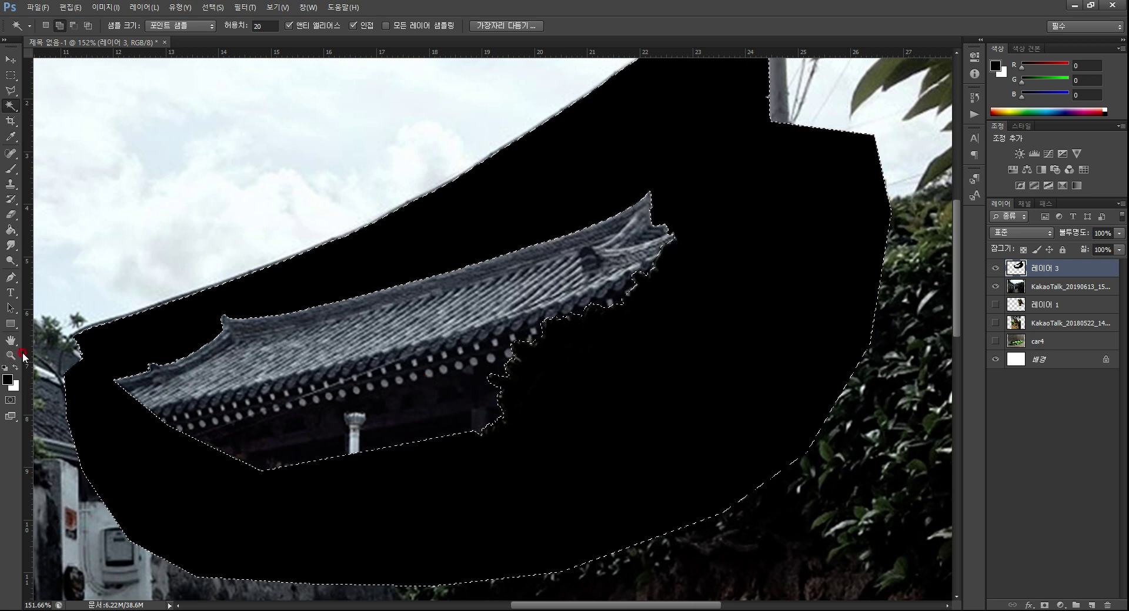
left_click(995, 269)
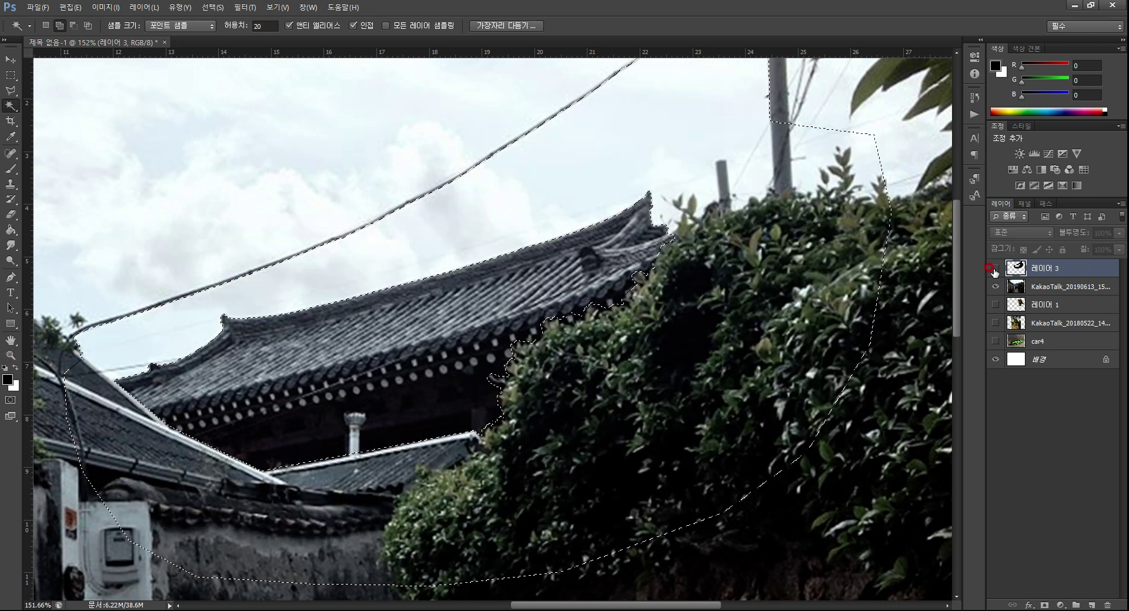
left_click(1049, 288)
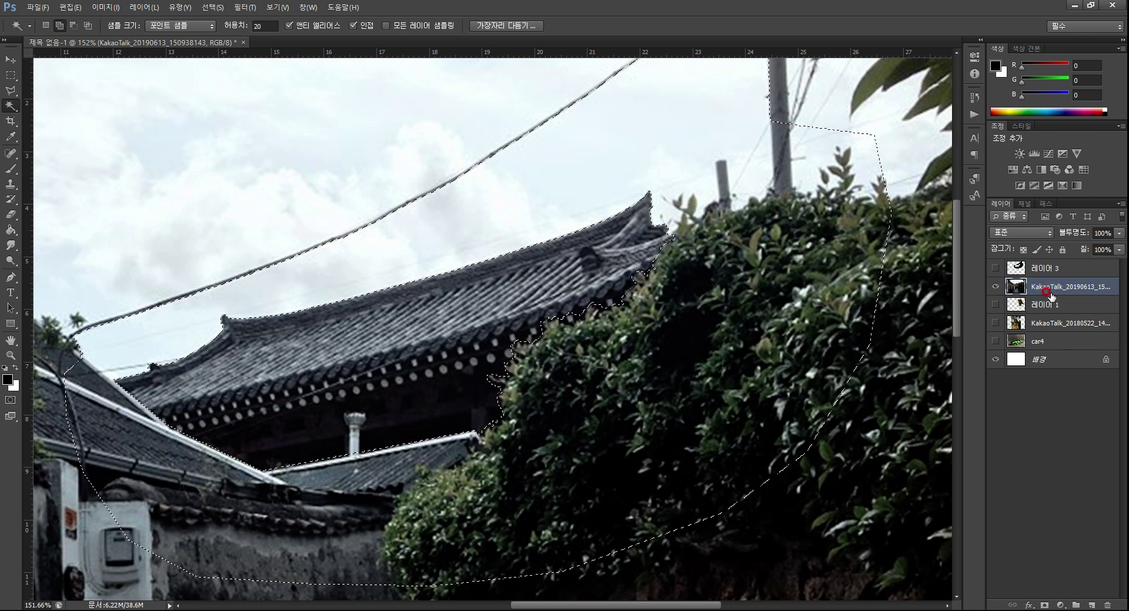
Add rectangular marquee areas to the selection over the lower canvas and the bush side of the alley photo
double_click(11, 339)
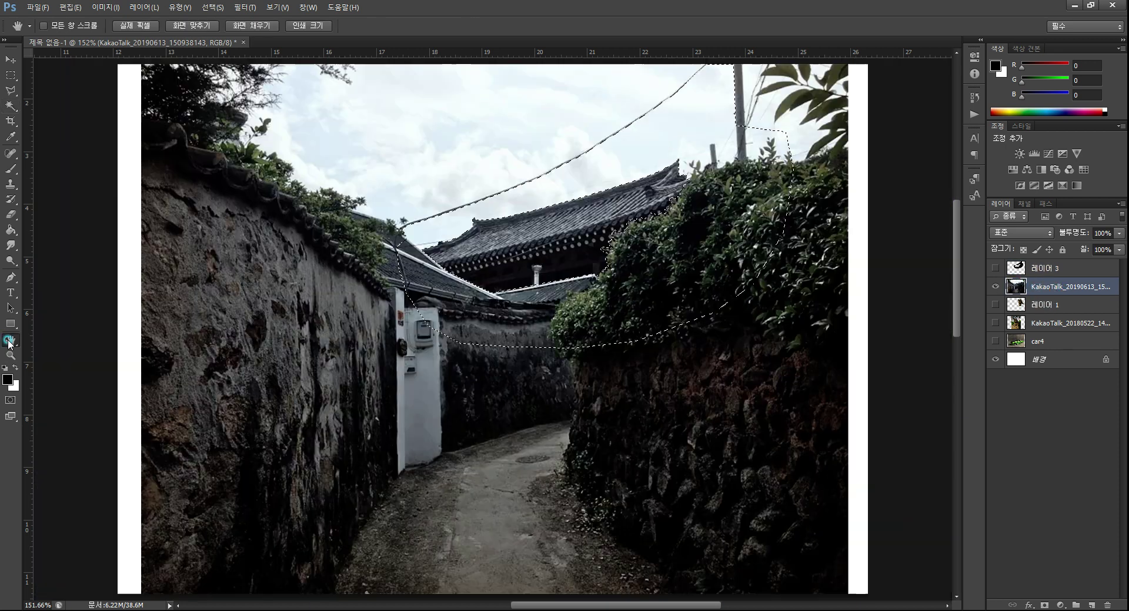
left_click(14, 76)
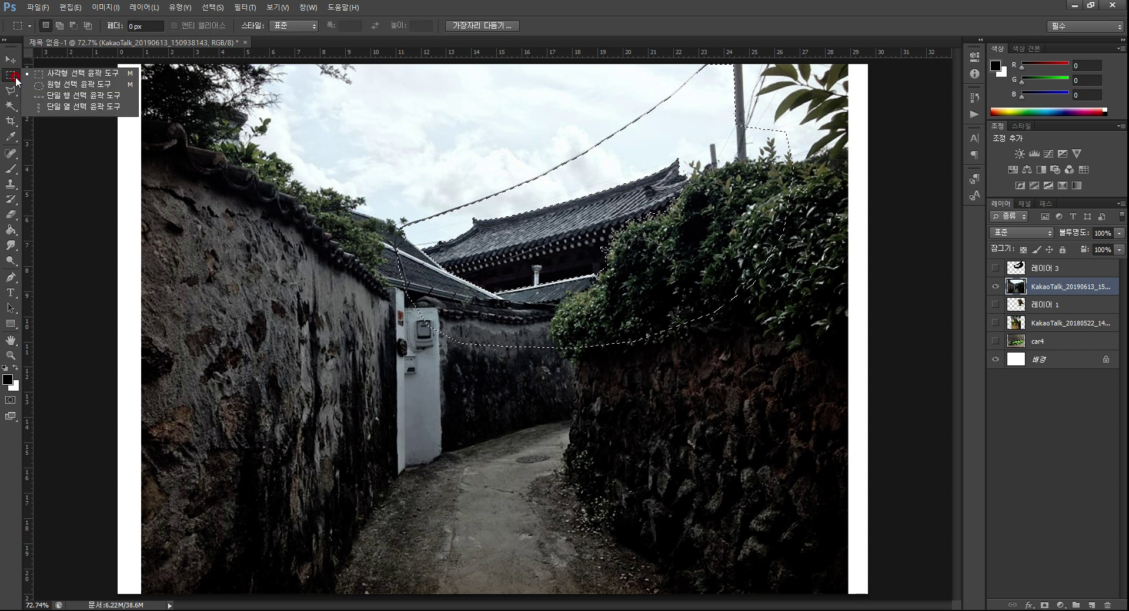
left_click(61, 26)
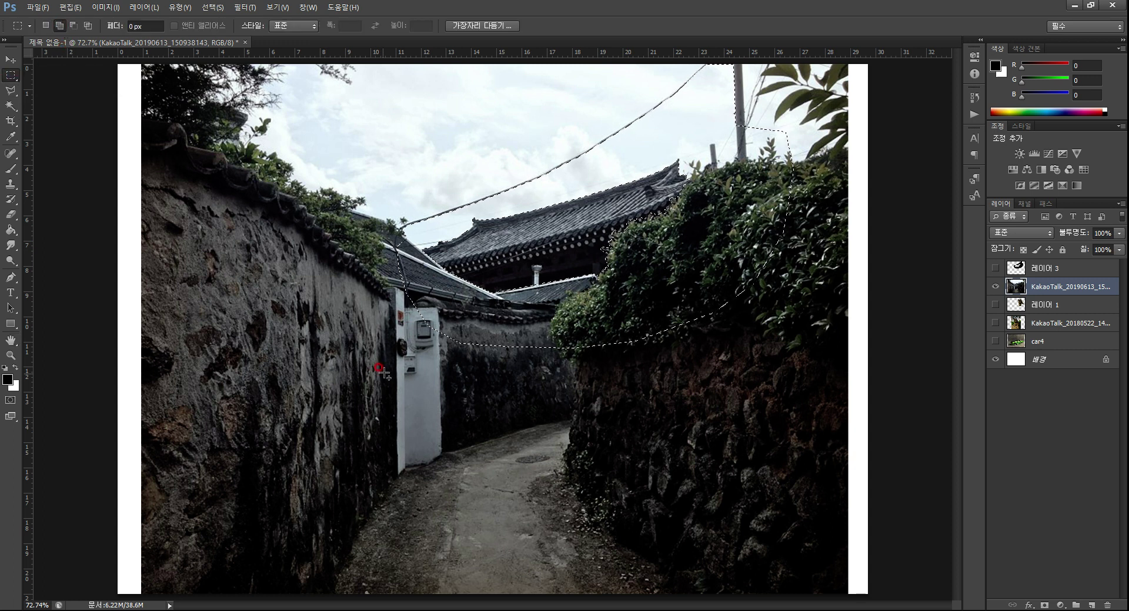
mouse_move(458, 345)
left_mouse_down()
mouse_move(958, 516)
mouse_move(1014, 601)
left_mouse_up()
mouse_move(867, 390)
left_mouse_down()
mouse_move(729, 117)
mouse_move(721, 73)
left_mouse_up()
left_click(733, 297)
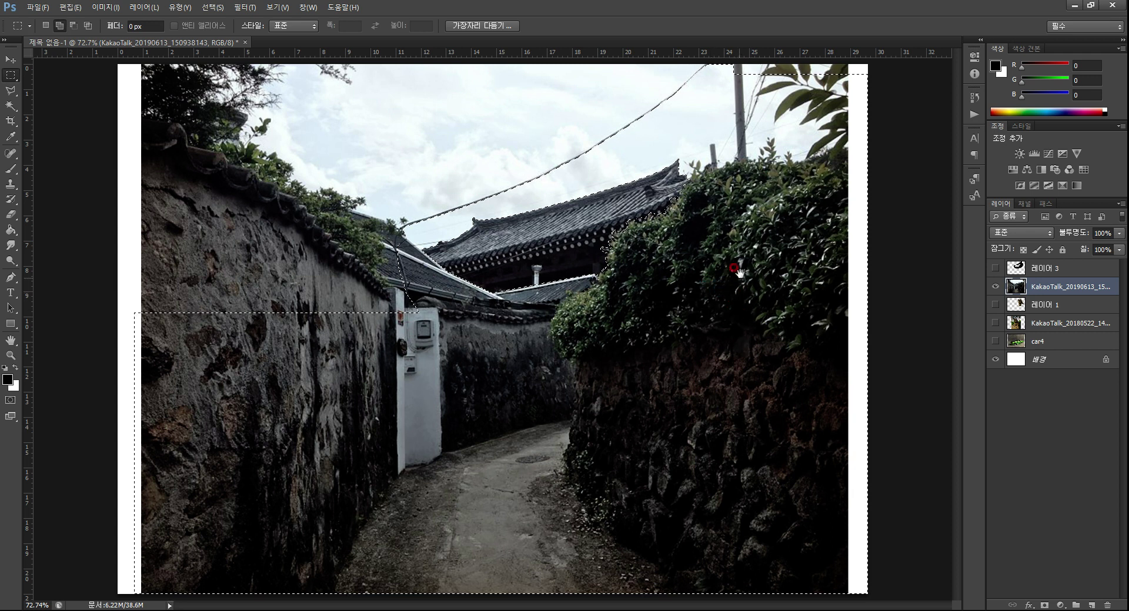
Extend the selection with rectangles over the near wall's upper part and the sky above the overhead cable
left_click_drag(95, 96, 416, 415)
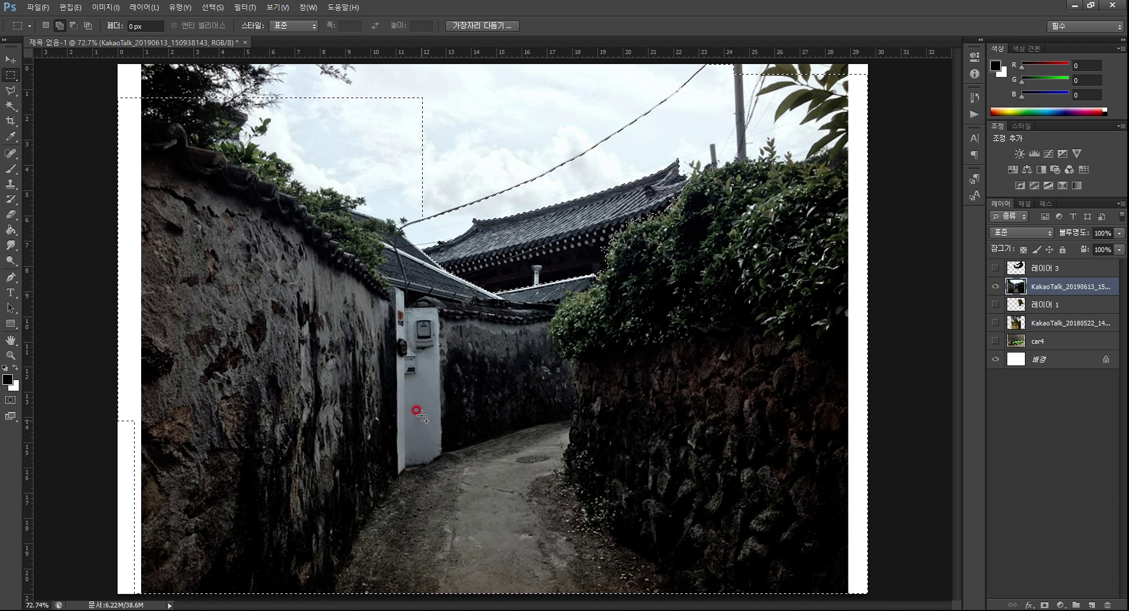
left_click_drag(122, 120, 887, 44)
left_click_drag(381, 109, 600, 164)
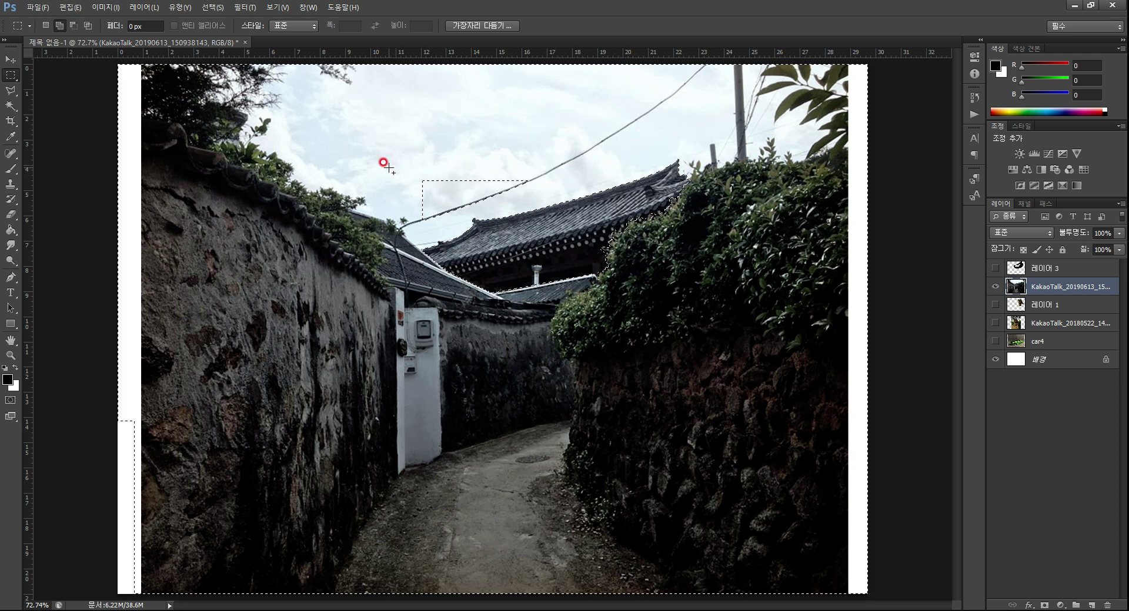
left_click_drag(388, 167, 526, 187)
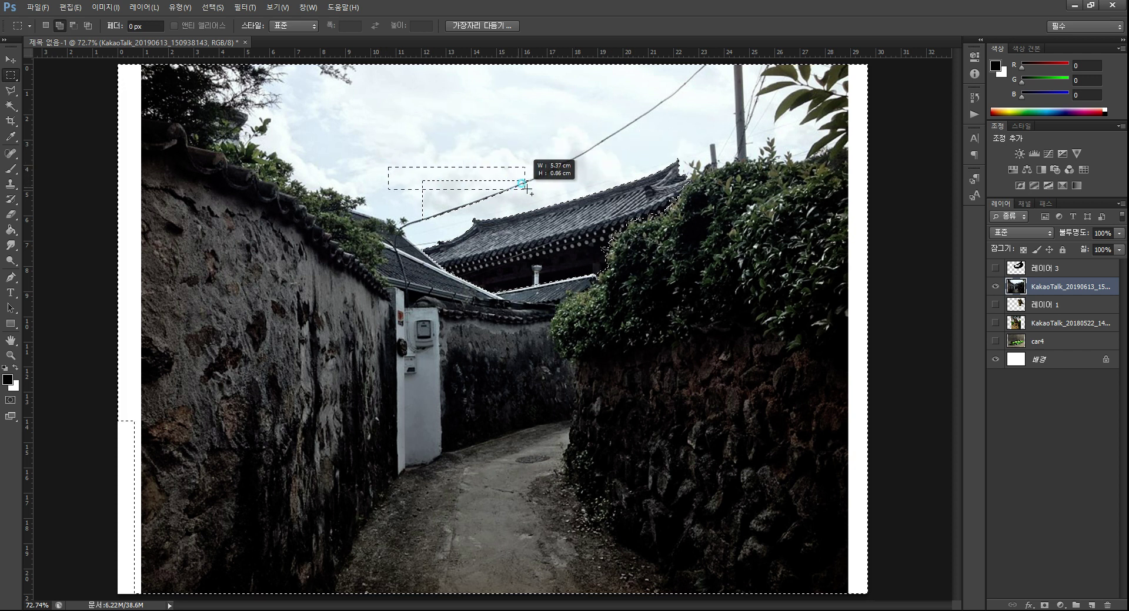
Add the leftover sky corner with the Polygonal Lasso and the remaining white margin strip with a rectangular marquee to the selection
left_click(19, 92)
left_click(59, 27)
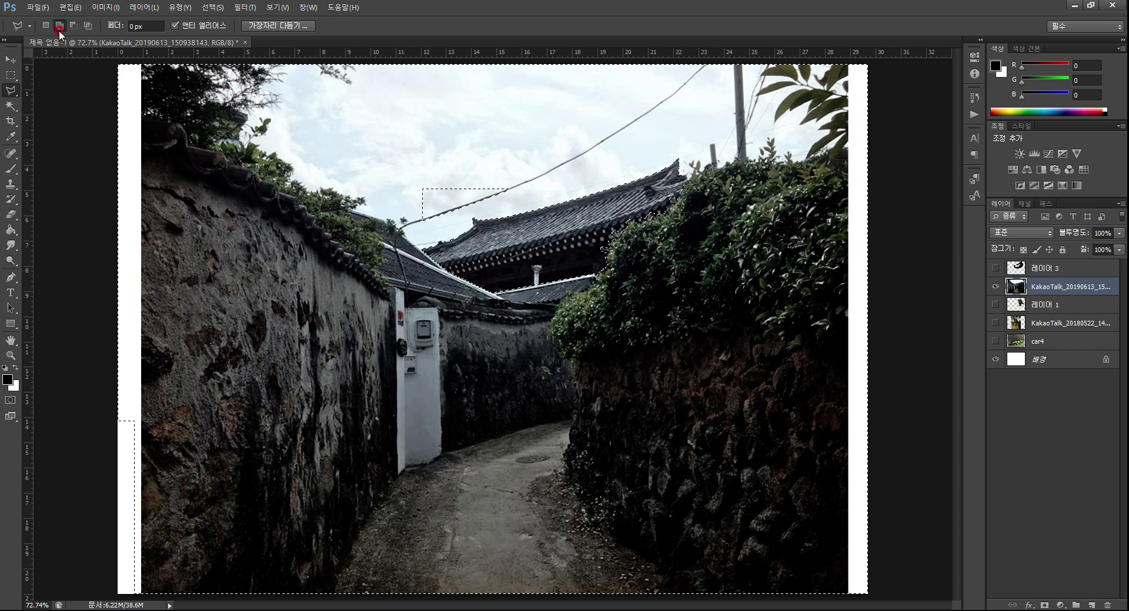
left_click(394, 220)
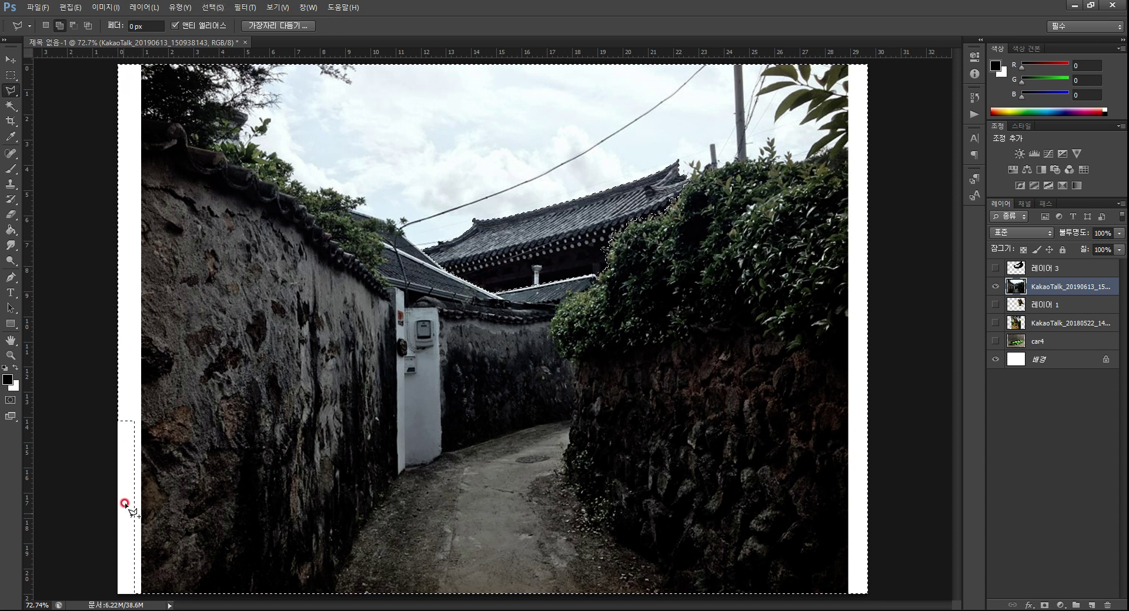
left_click(13, 77)
left_click_drag(117, 347, 189, 598)
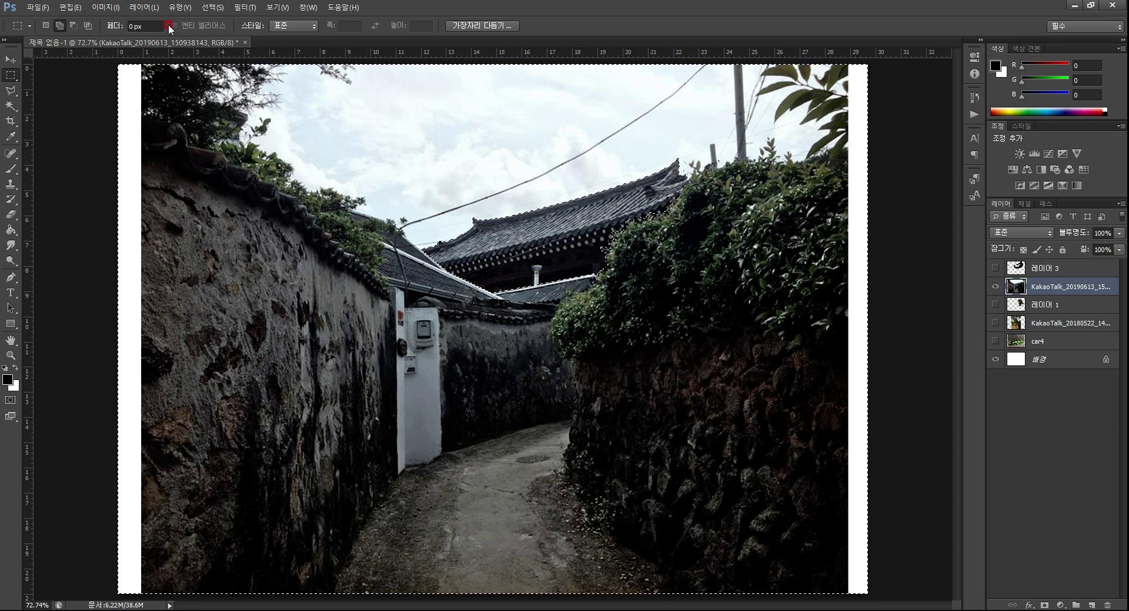
Invert the selection to isolate the tiled-roof building and copy it to a new layer
left_click(213, 8)
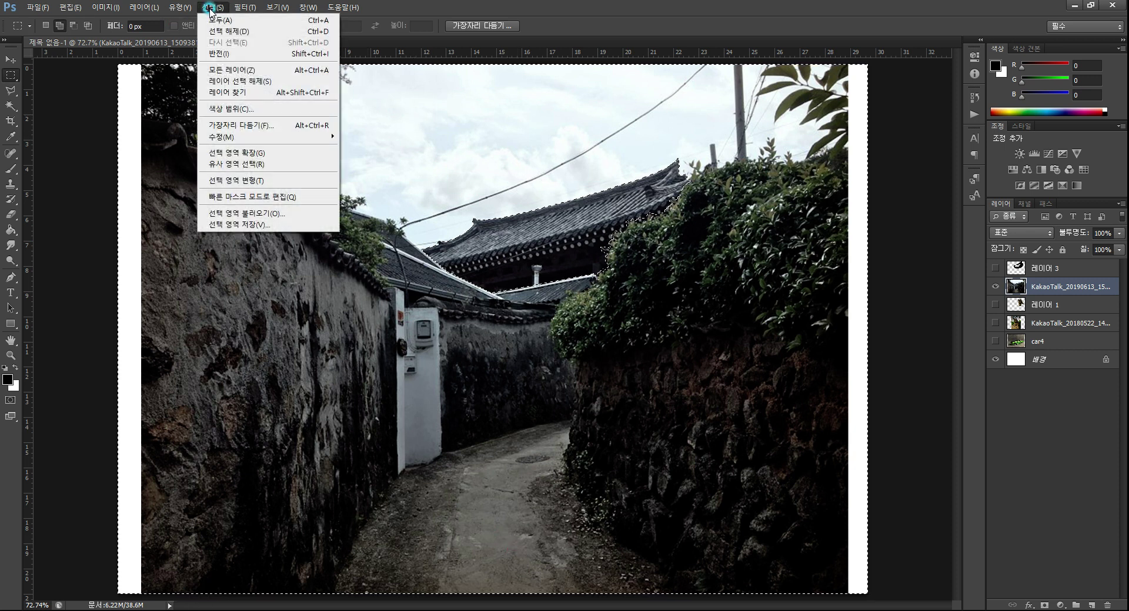
left_click(226, 54)
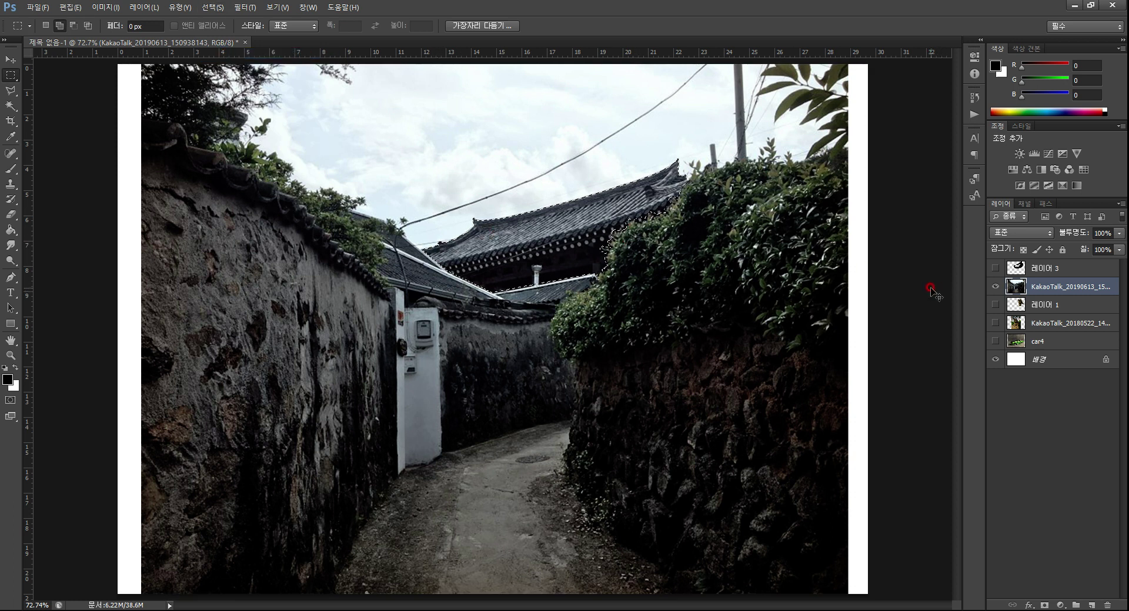
key("ctrl+j")
Move the cut-out roof copy up into the sky, then back down over the original building
left_click(8, 58)
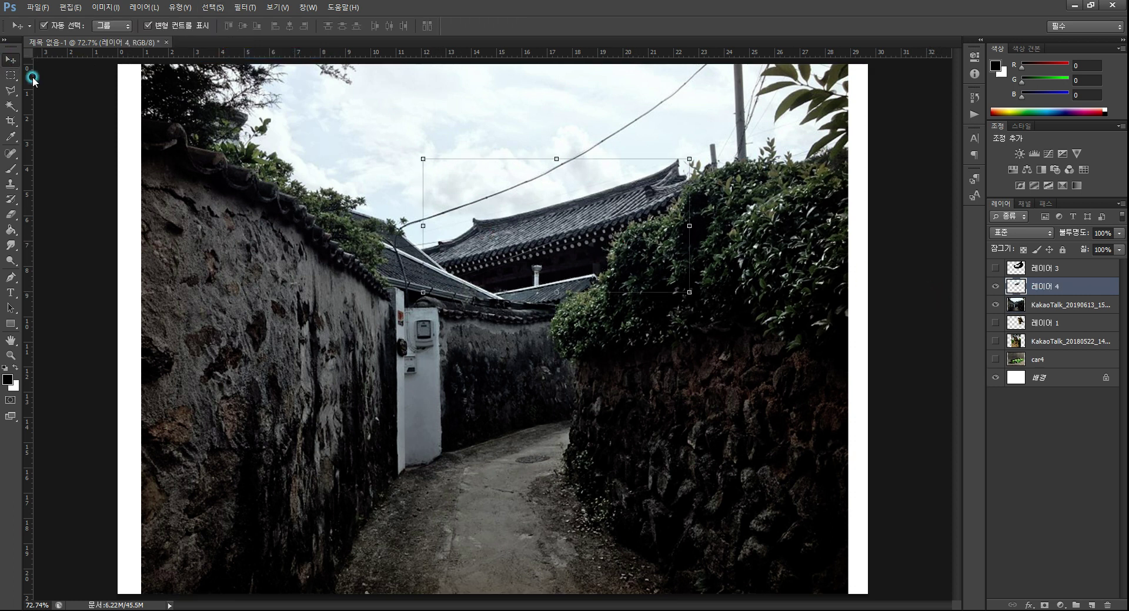
left_click_drag(587, 231, 547, 137)
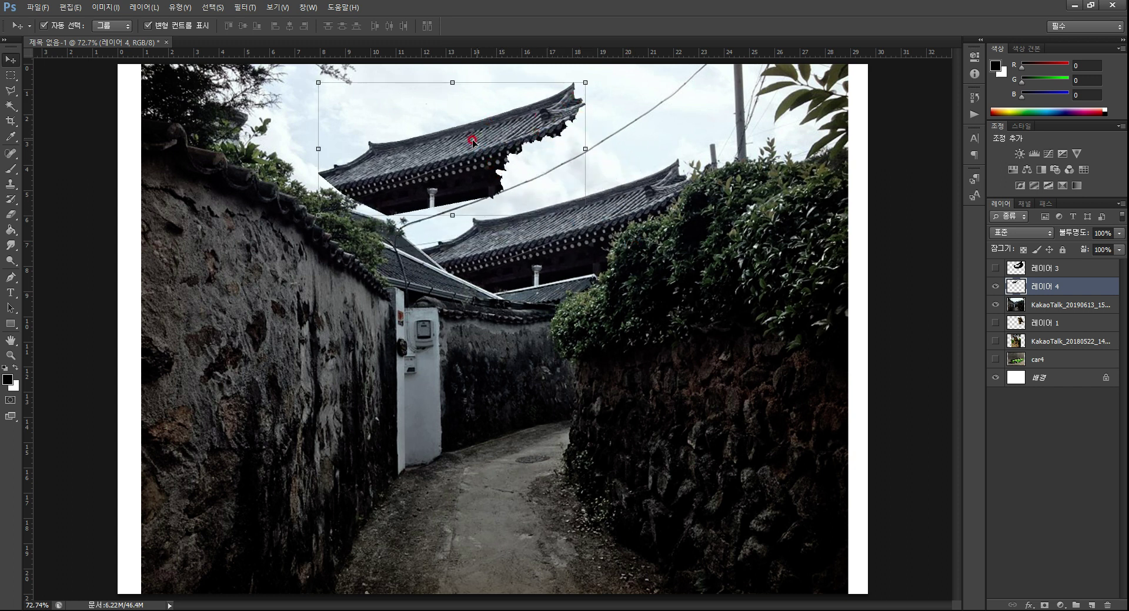
left_click_drag(472, 142, 546, 133)
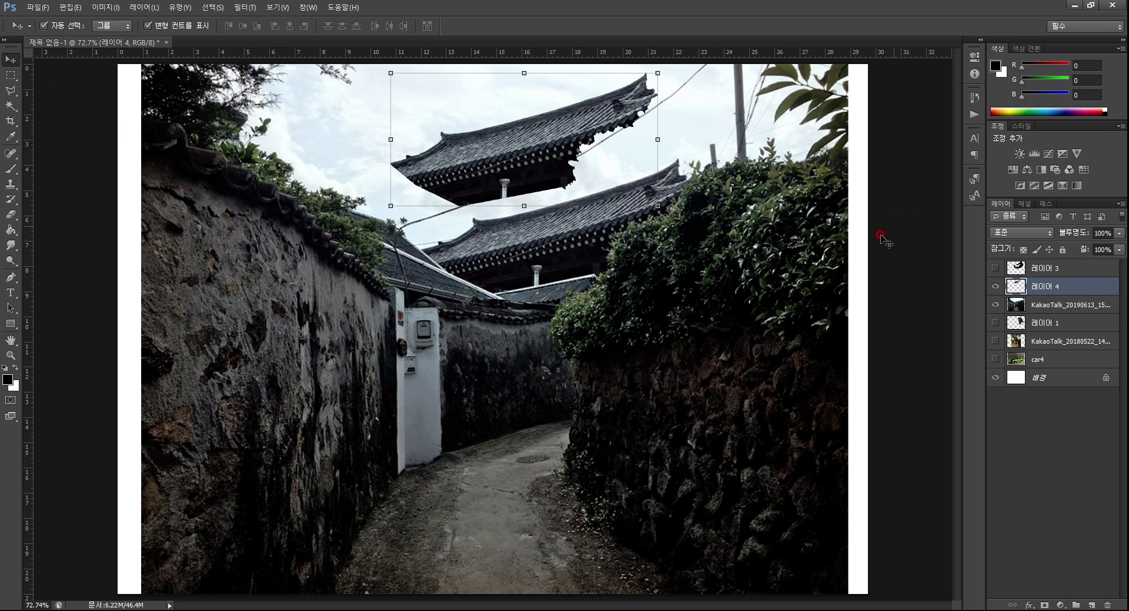
left_click(565, 139)
left_click_drag(565, 138, 577, 245)
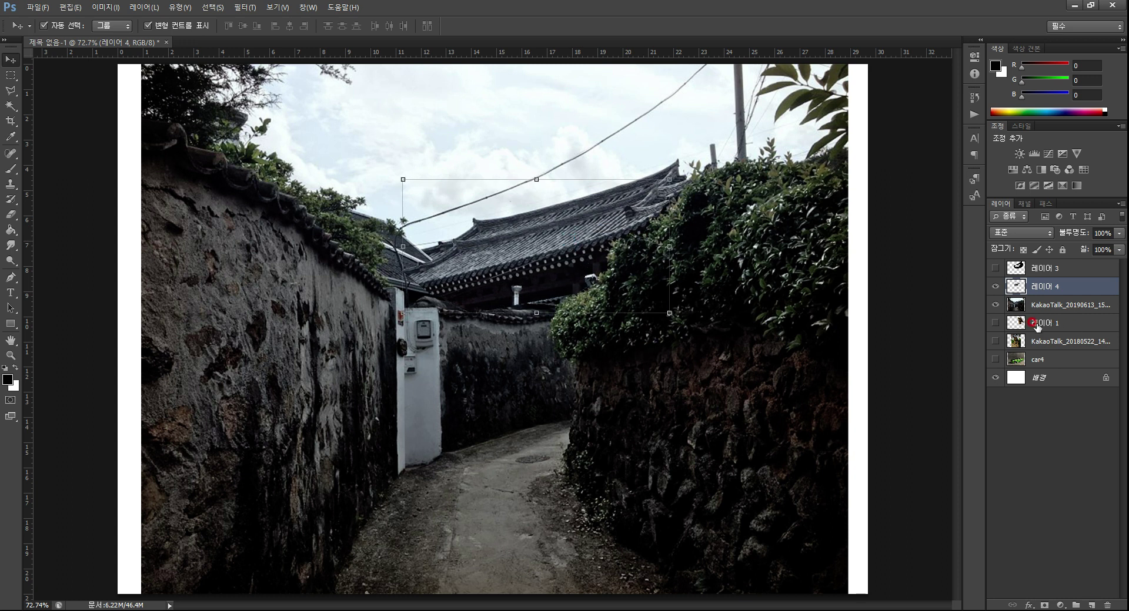
Hide the roof copy layer 레이어 4 and make the alley photo layer beneath it active and visible
left_click(995, 286)
left_click(995, 304)
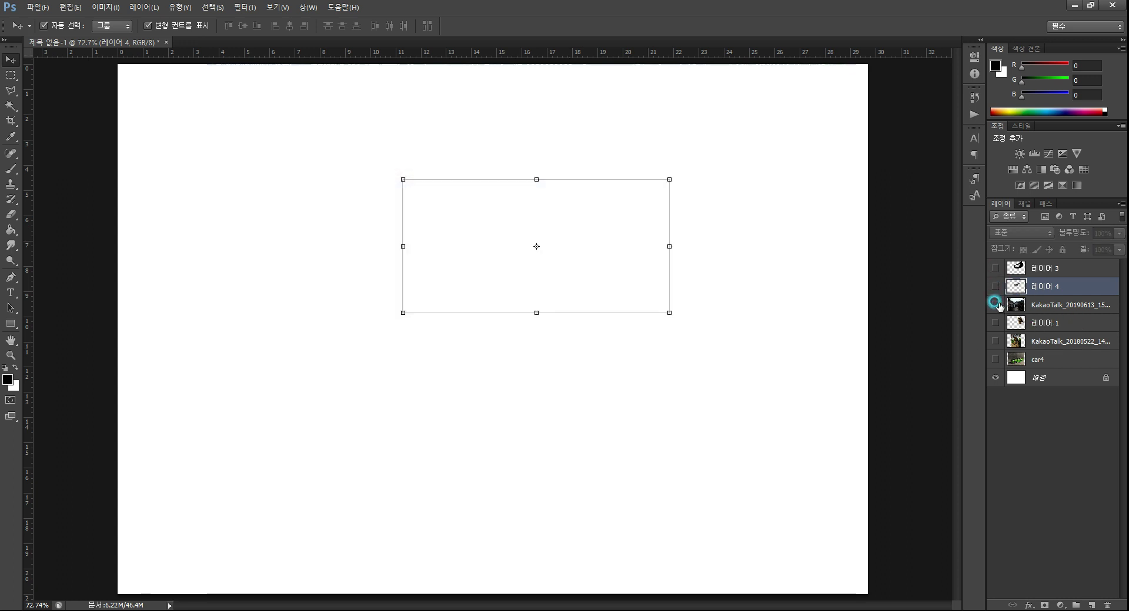
left_click(995, 268)
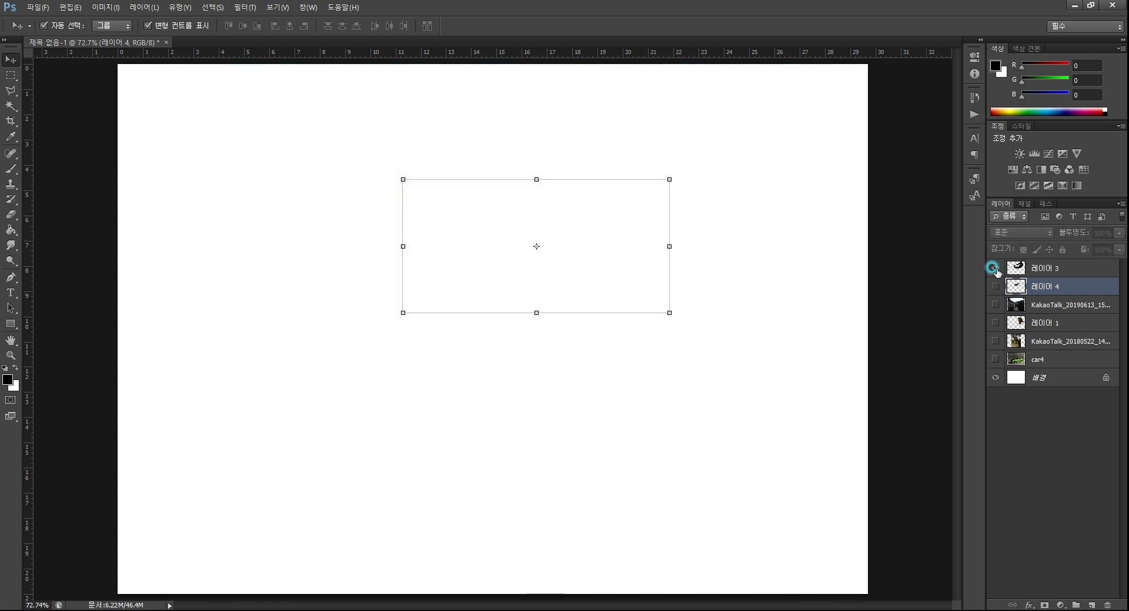
left_click(994, 268)
left_click(1058, 305)
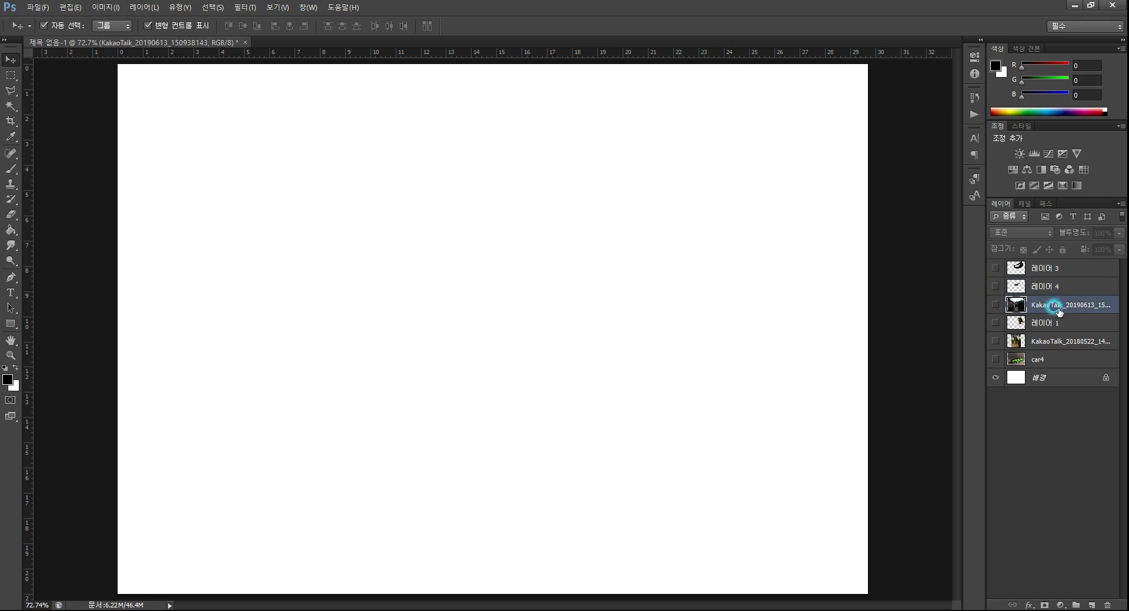
left_click(995, 305)
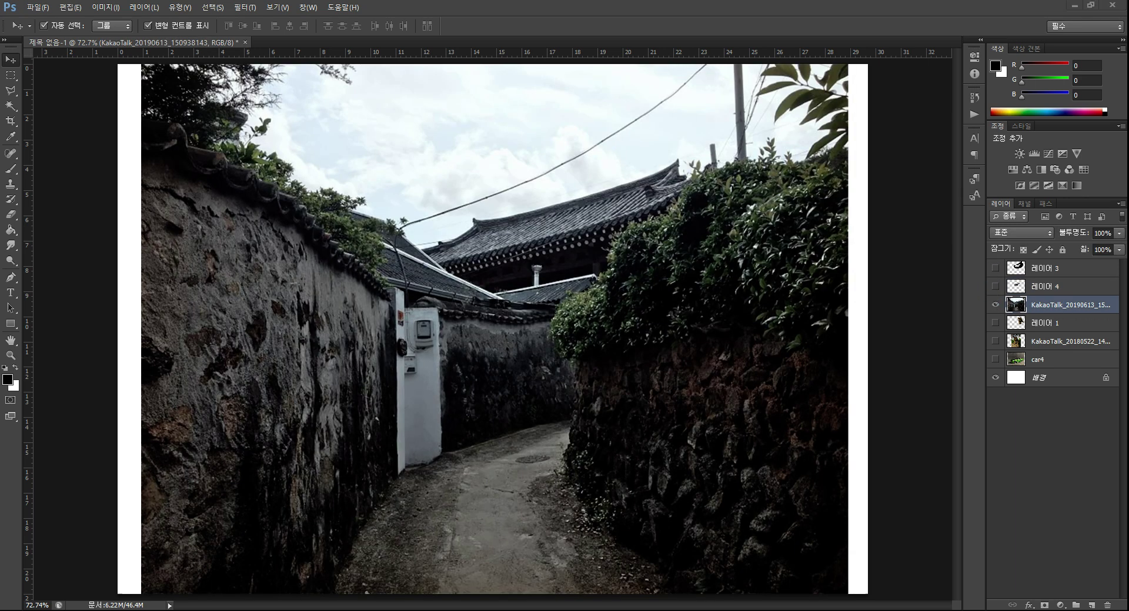
Place the photo KakaoTalk_20190613_150938356 as a rasterized layer at the top of the layer stack
left_click_drag(584, 341, 582, 338)
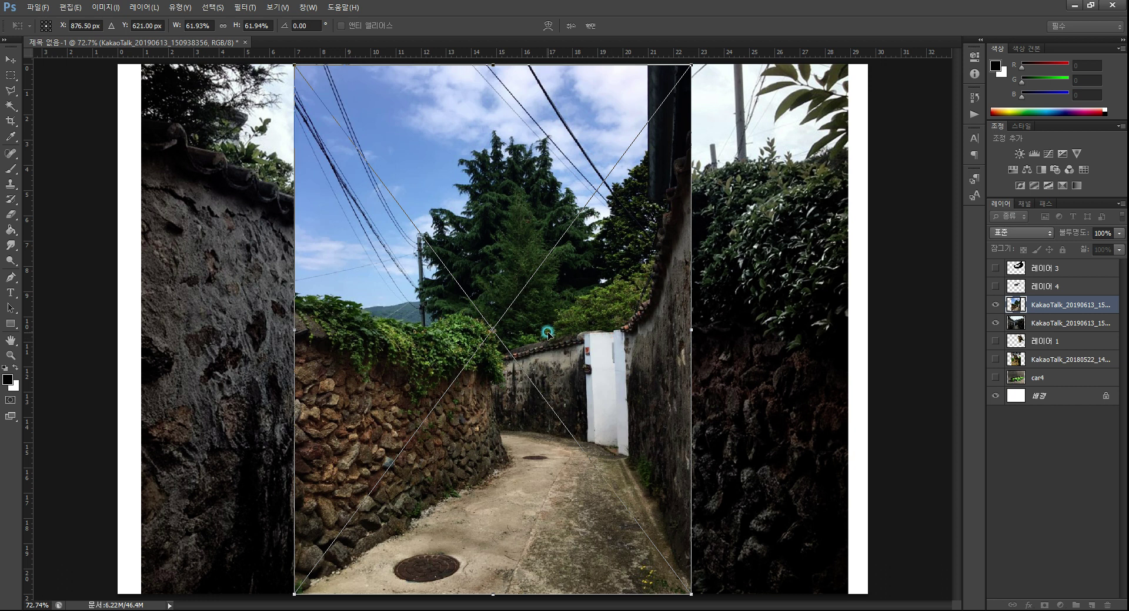
key("Return")
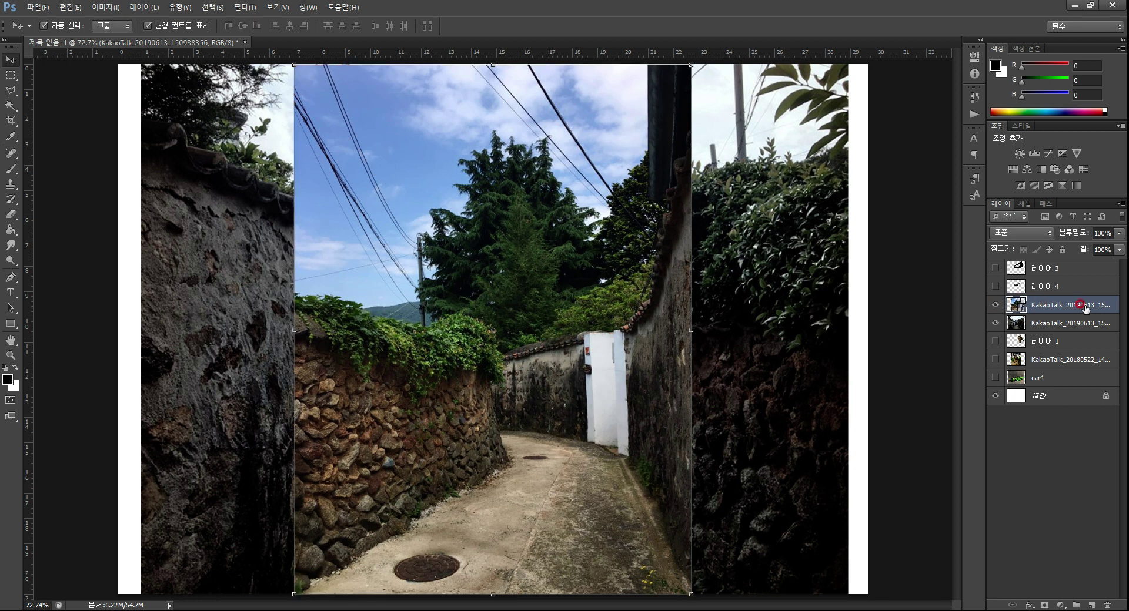
right_click(1052, 306)
left_click(1011, 322)
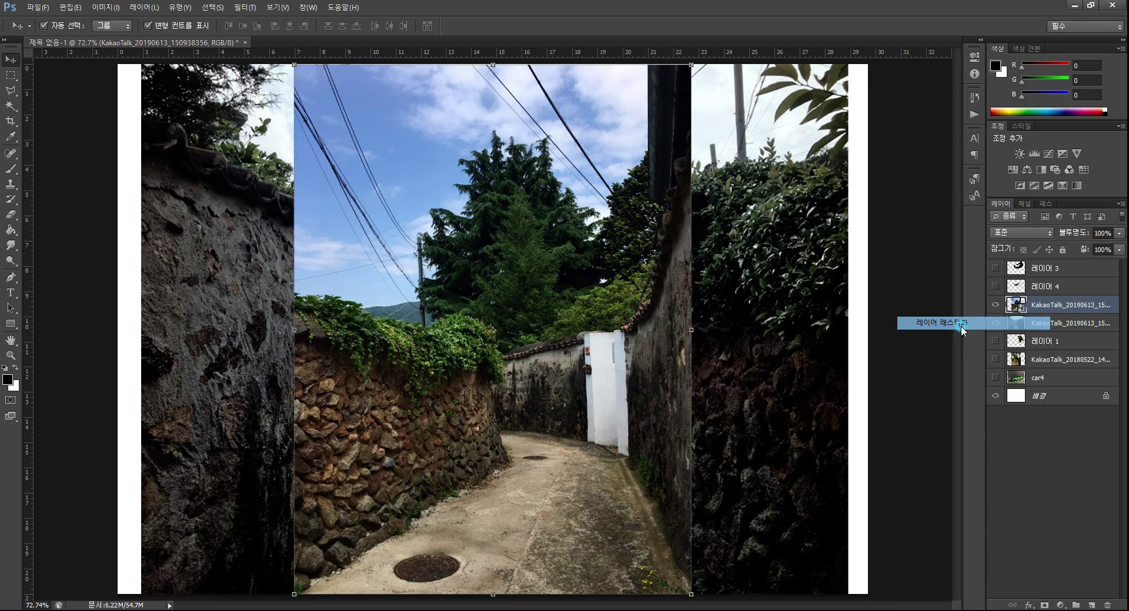
left_click(1044, 501)
left_click_drag(1045, 303, 1052, 261)
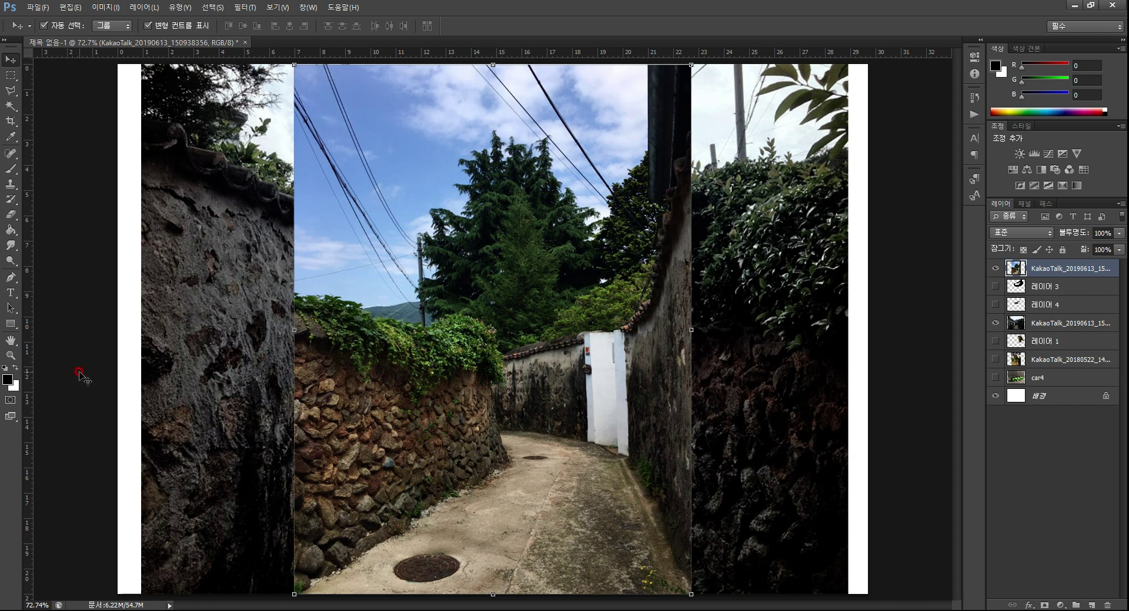
Trace the lower and outer edge of a light stone in the stone wall with an open Pen tool path
left_click(11, 355)
left_click_drag(348, 426, 371, 351)
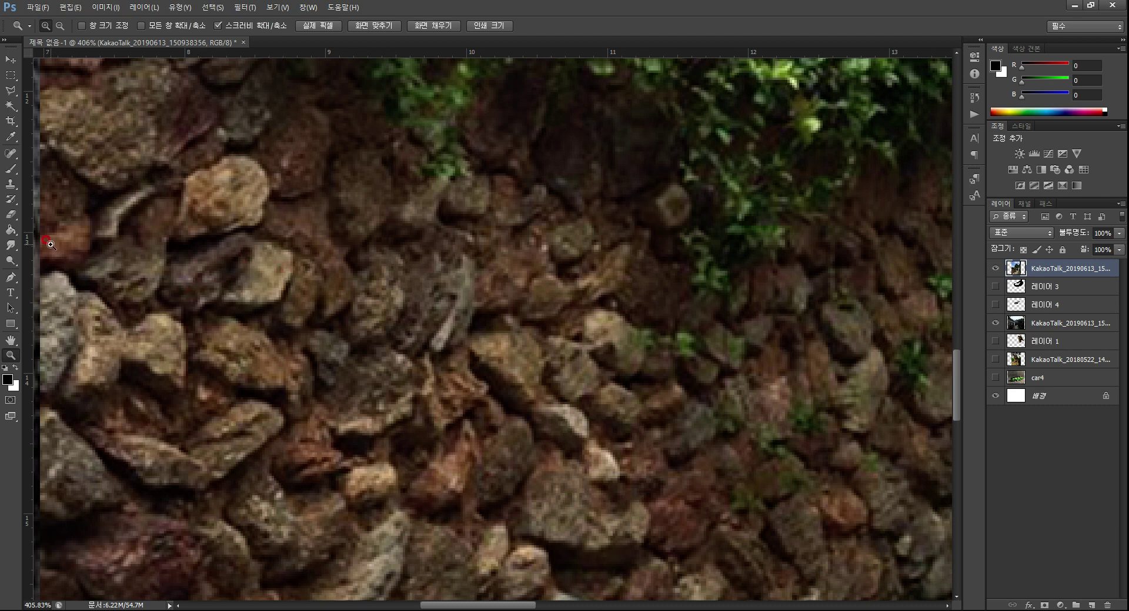
left_click(10, 279)
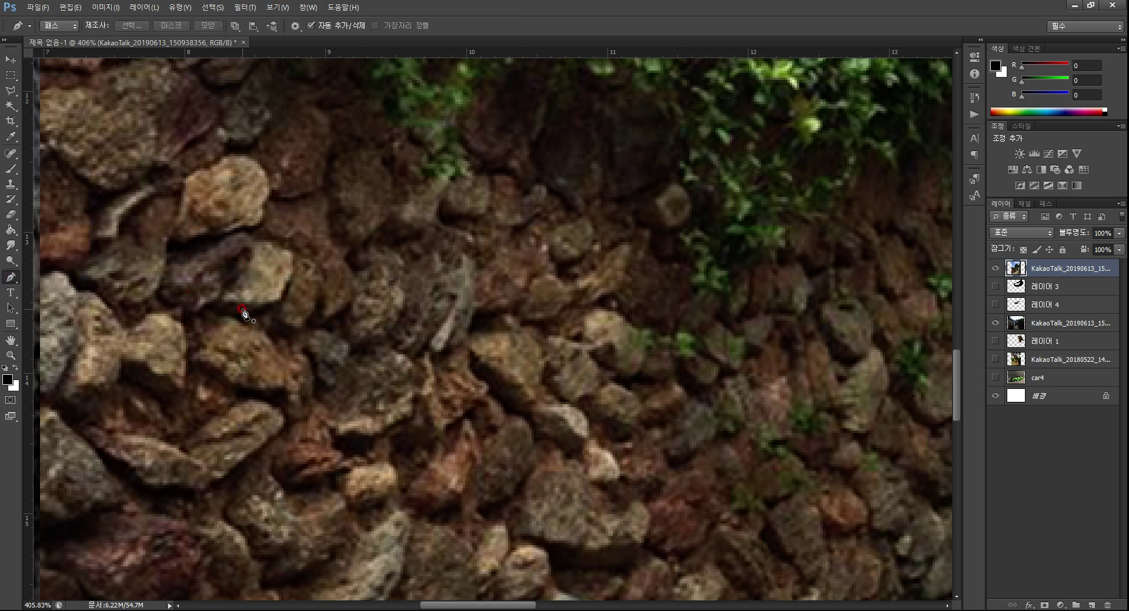
left_click_drag(221, 303, 283, 250)
left_click(281, 297)
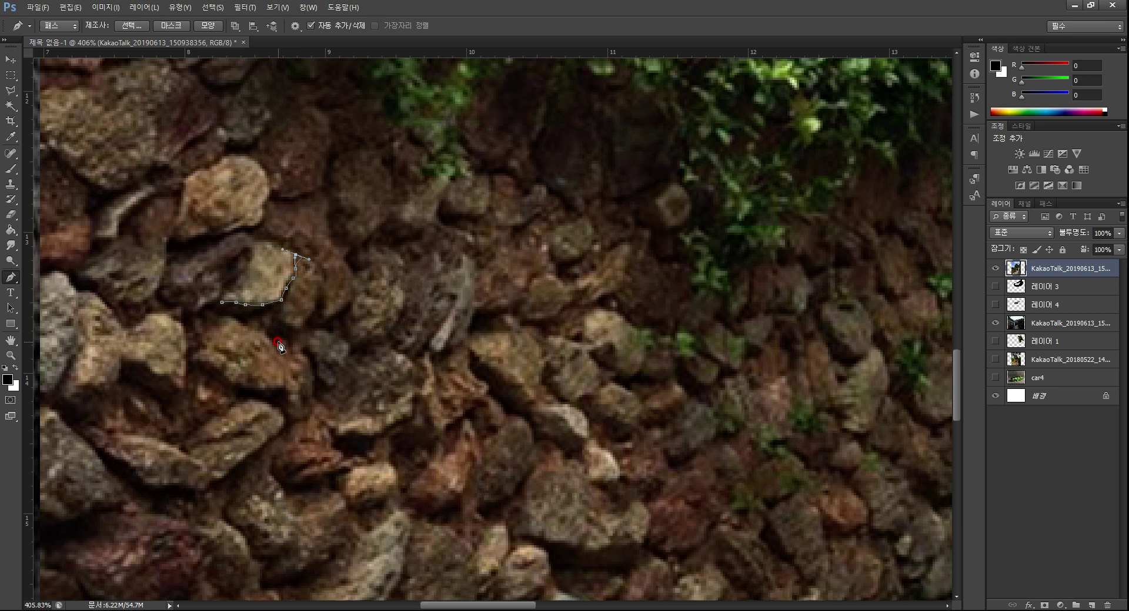
left_click(8, 401)
left_click(274, 277)
Hide the newly placed alley photo and show the car4 layer at the top of the layer stack
left_click(985, 371)
left_click_drag(1056, 381, 1041, 266)
left_click(994, 268)
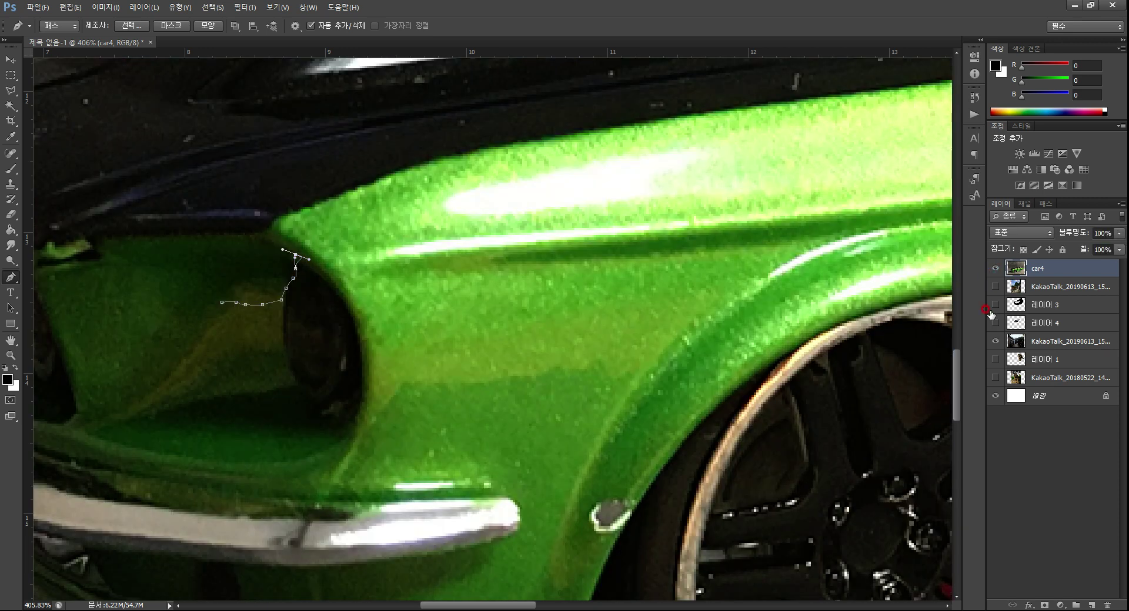
left_click(11, 60)
left_click(11, 262)
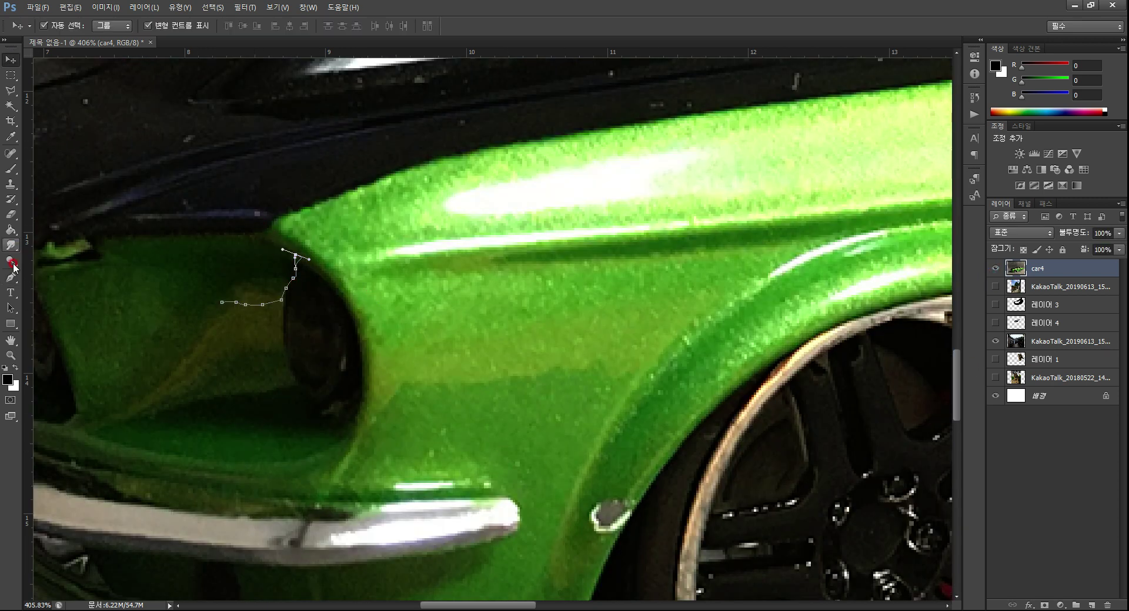
left_click(11, 292)
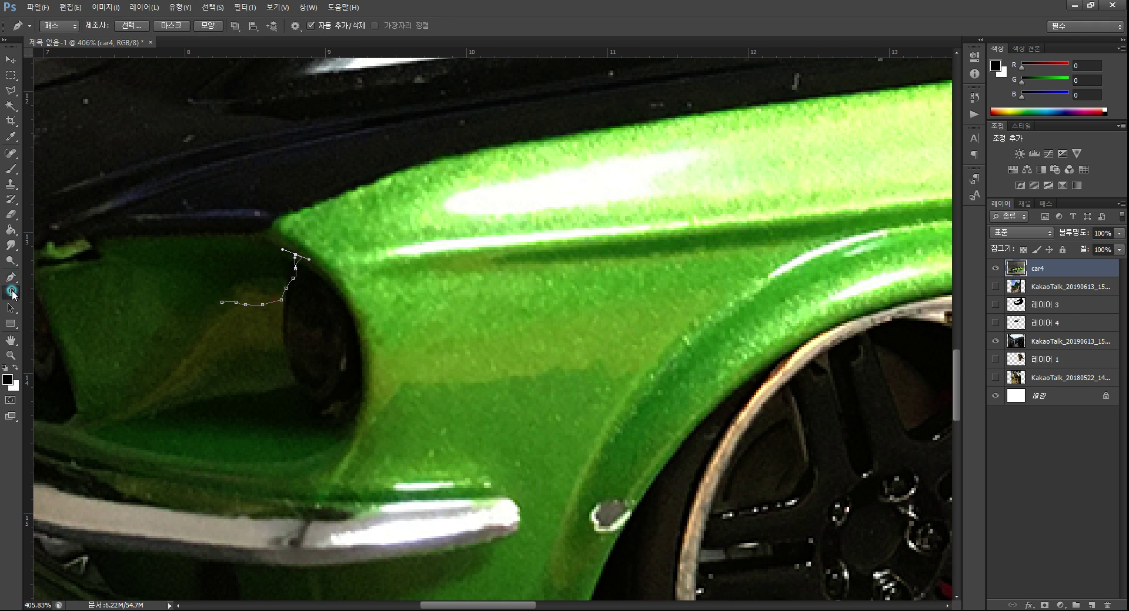
left_click(12, 307)
left_click(283, 300)
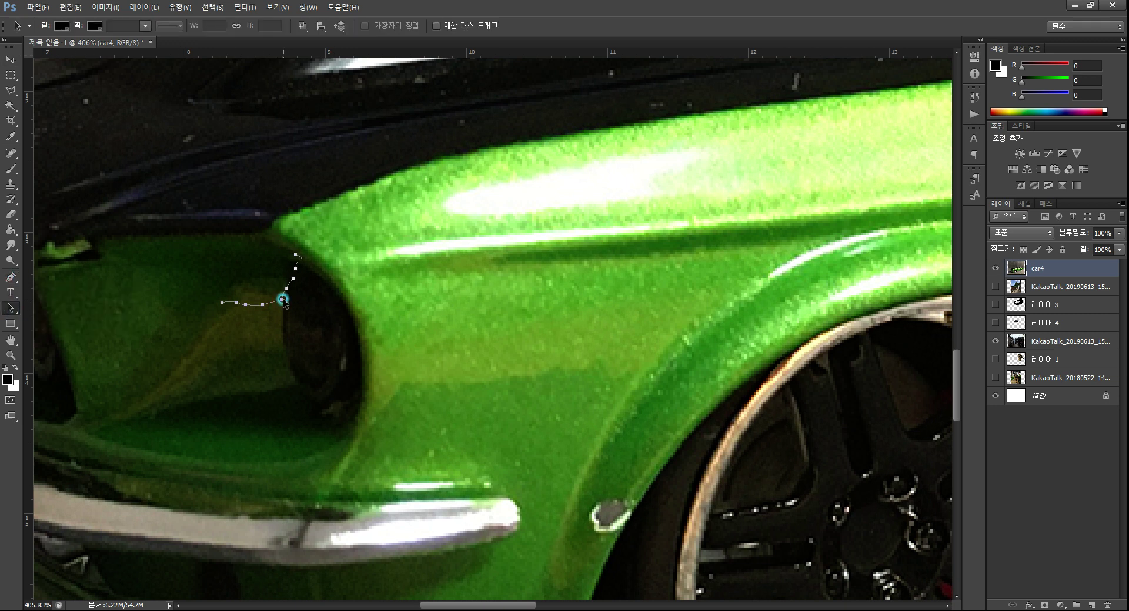
left_click(361, 320)
left_click(379, 344)
left_click_drag(454, 315, 284, 353)
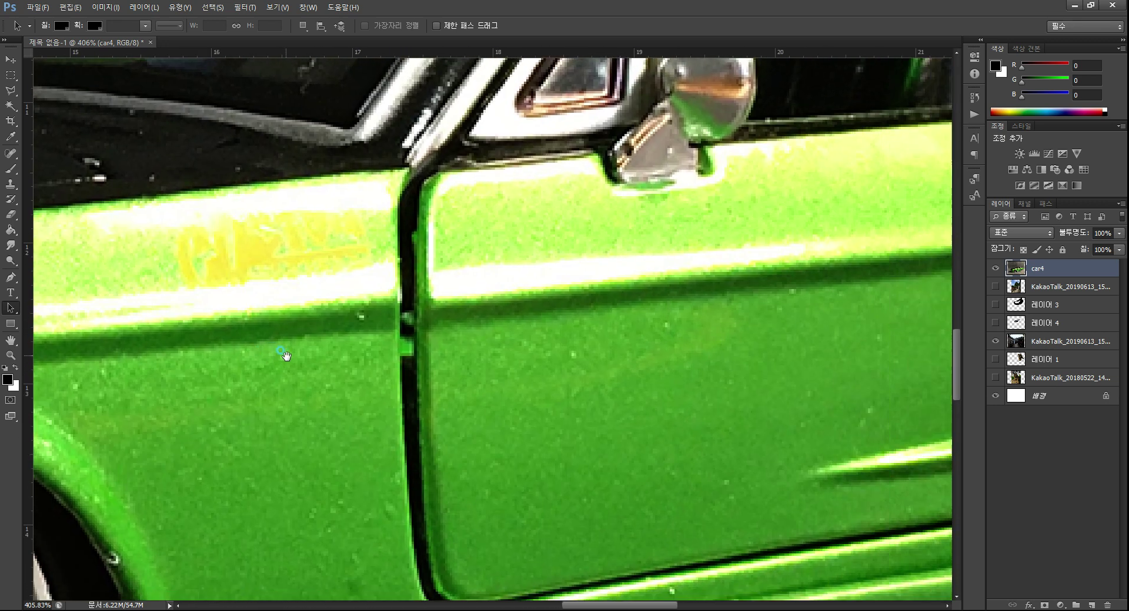
left_click_drag(637, 372, 558, 371)
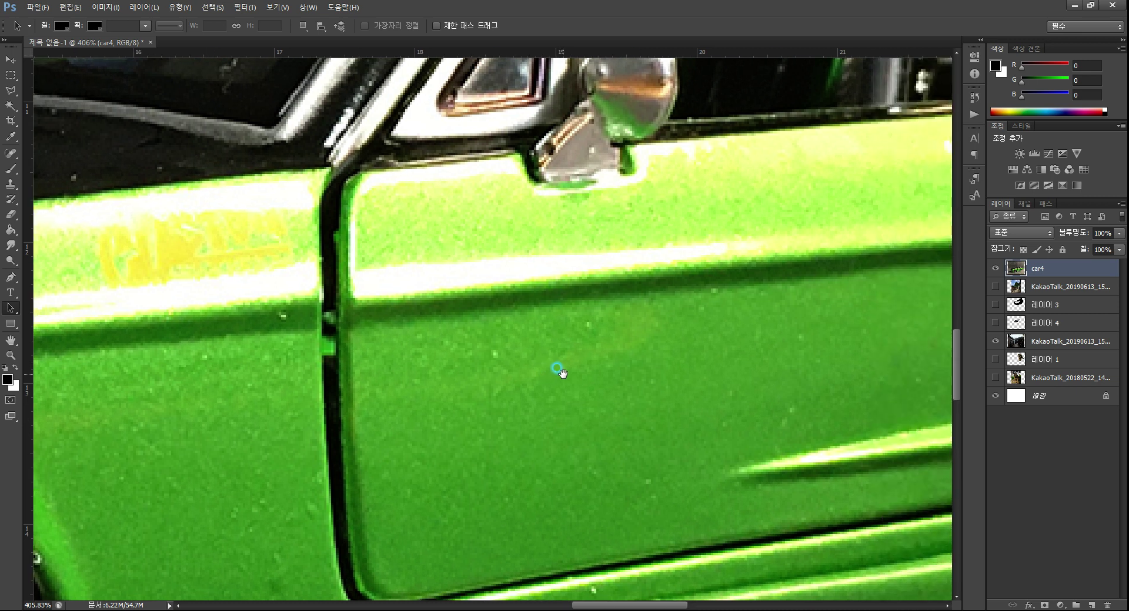
Draw a trial zigzag path of straight Pen tool segments across the car door and side window
left_click(10, 277)
left_click(460, 356)
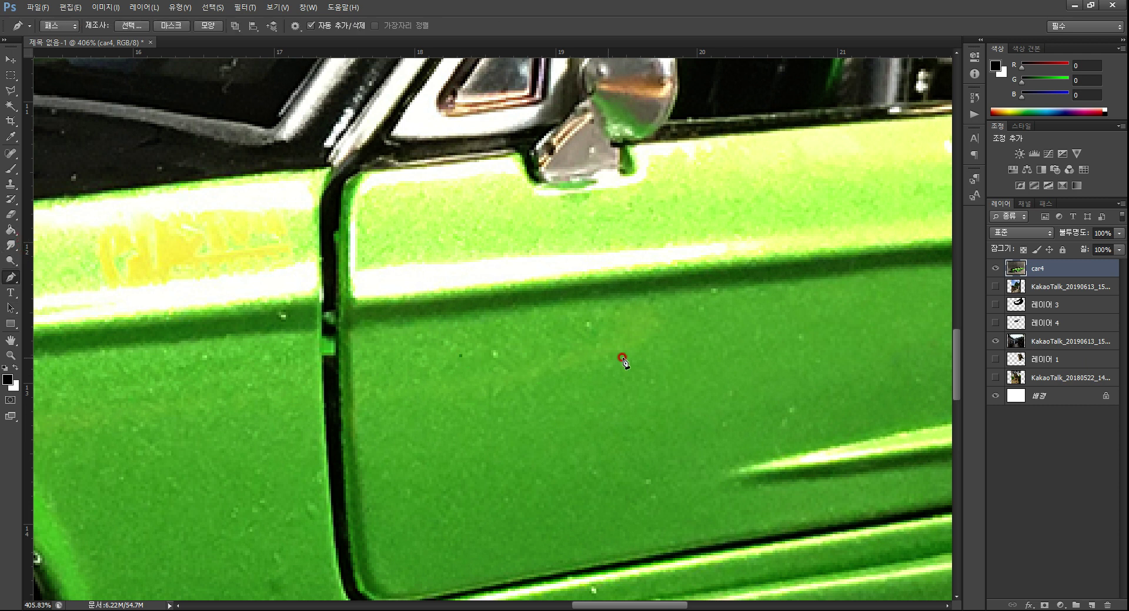
left_click(649, 365)
left_click(517, 291)
left_click(442, 220)
left_click(534, 184)
left_click(596, 175)
left_click_drag(633, 159, 495, 372)
left_click(659, 261)
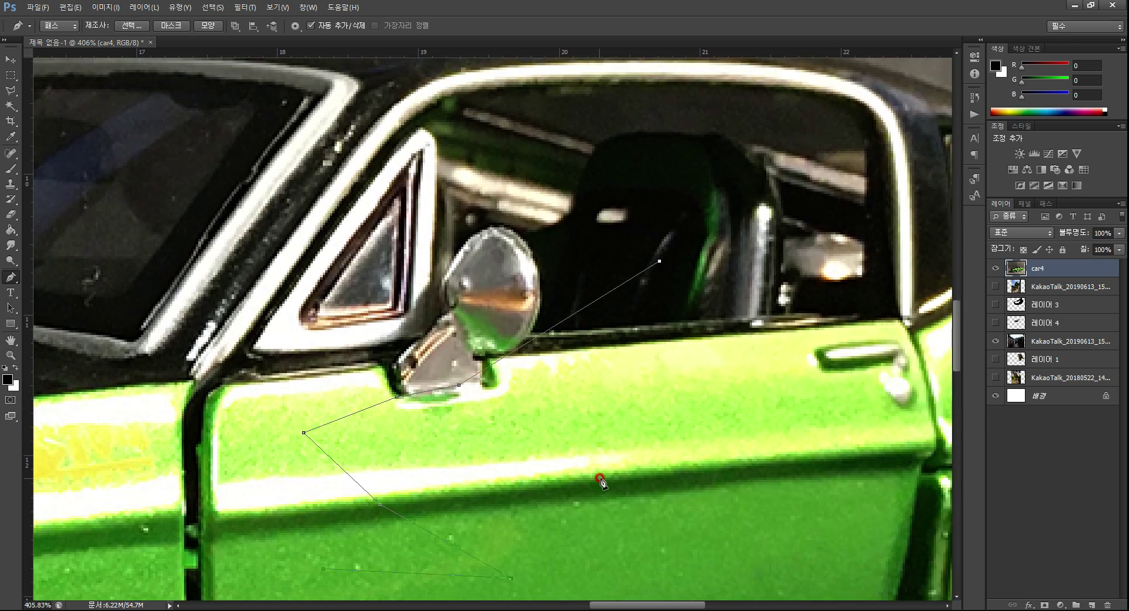
Delete the zigzag path and undo the accidental removal of the car4 layer and the photo layer beneath it
key("BackSpace")
key("BackSpace")
key("BackSpace")
key("BackSpace")
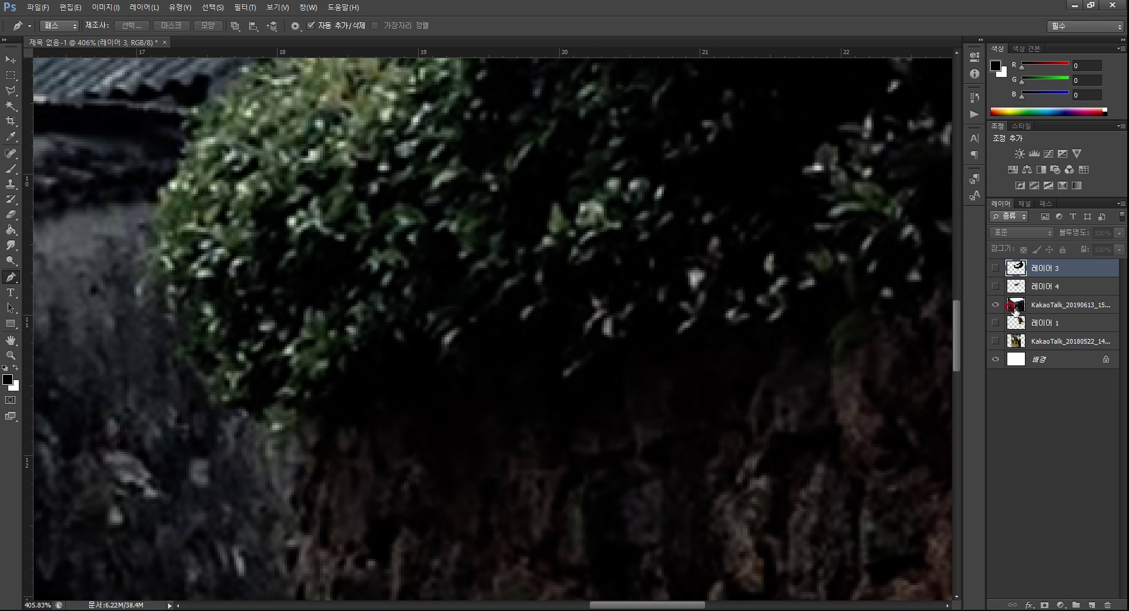
key("ctrl+z")
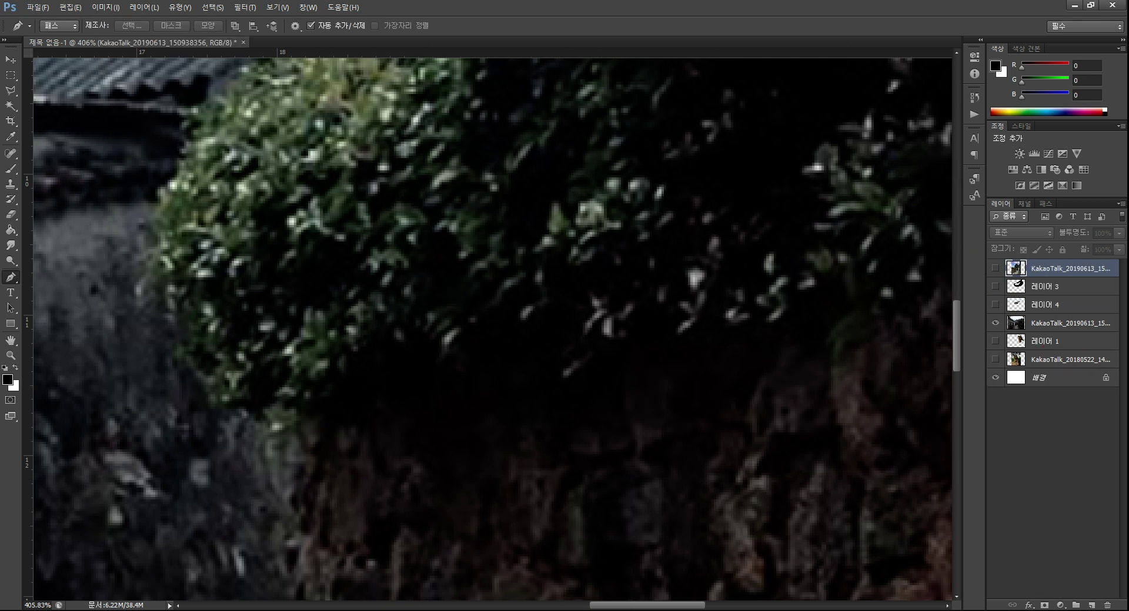
key("ctrl+z")
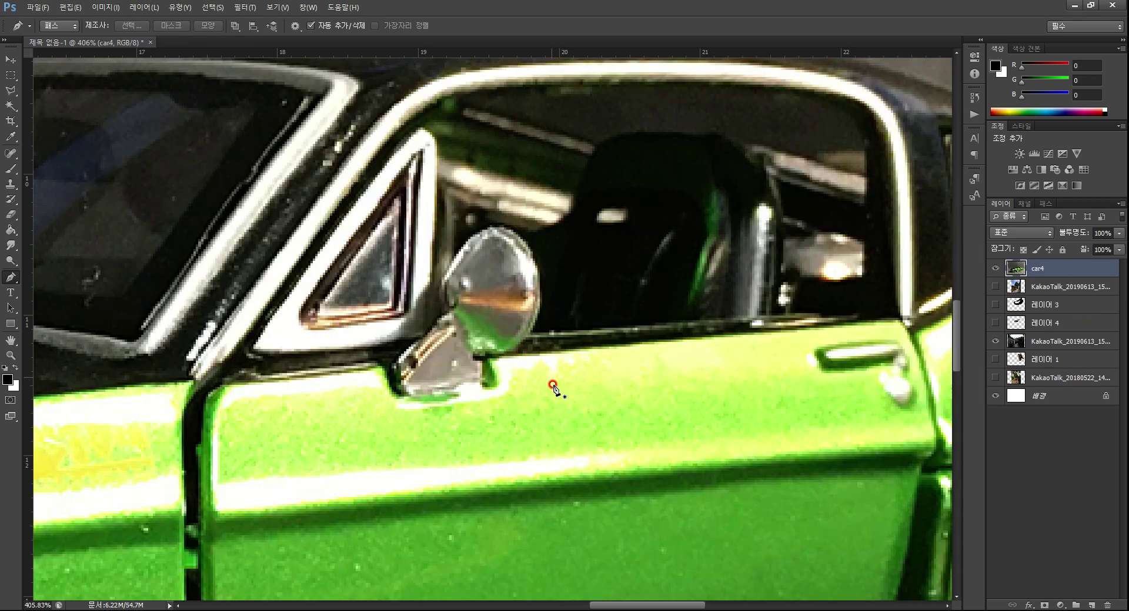
Draw a curved Pen tool segment from the door beside the mirror to a point near the door handle
left_click(556, 403)
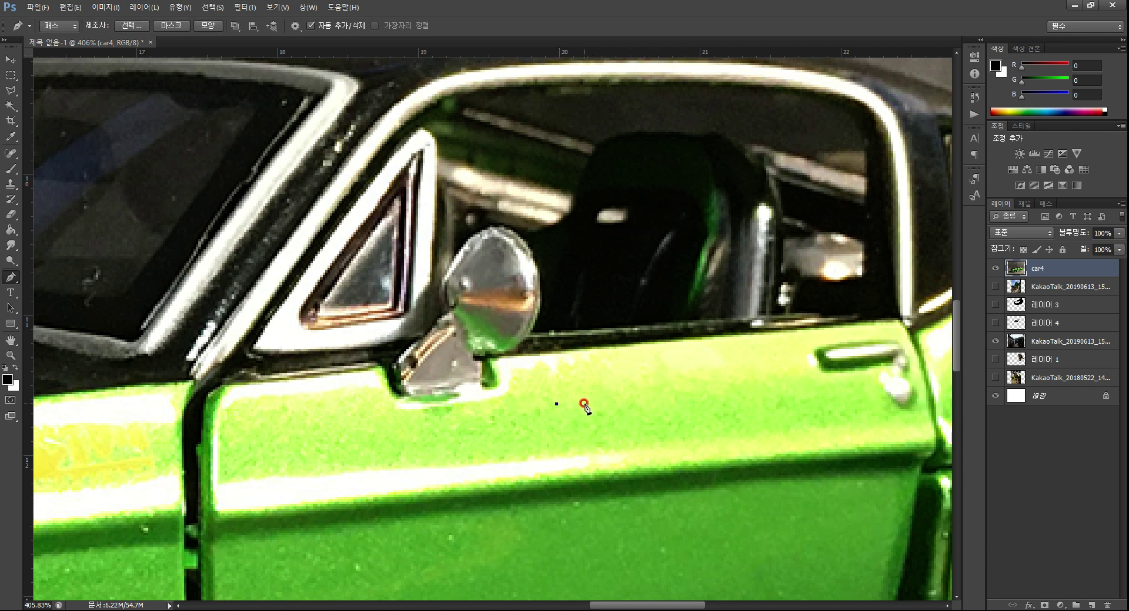
key("ctrl+z")
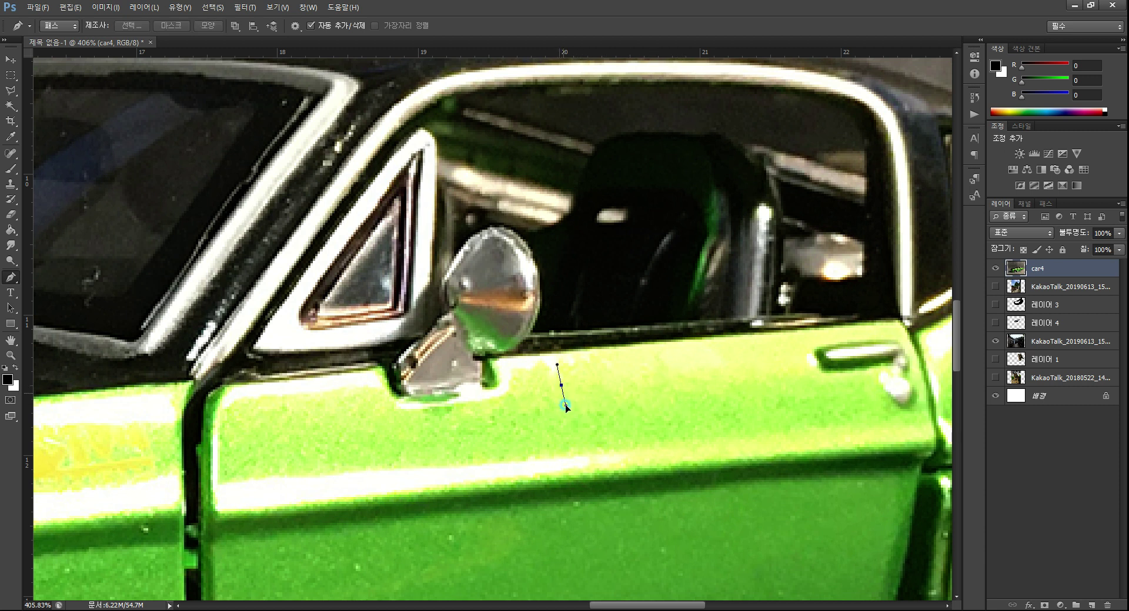
left_click_drag(565, 406, 507, 453)
left_click_drag(810, 378, 859, 523)
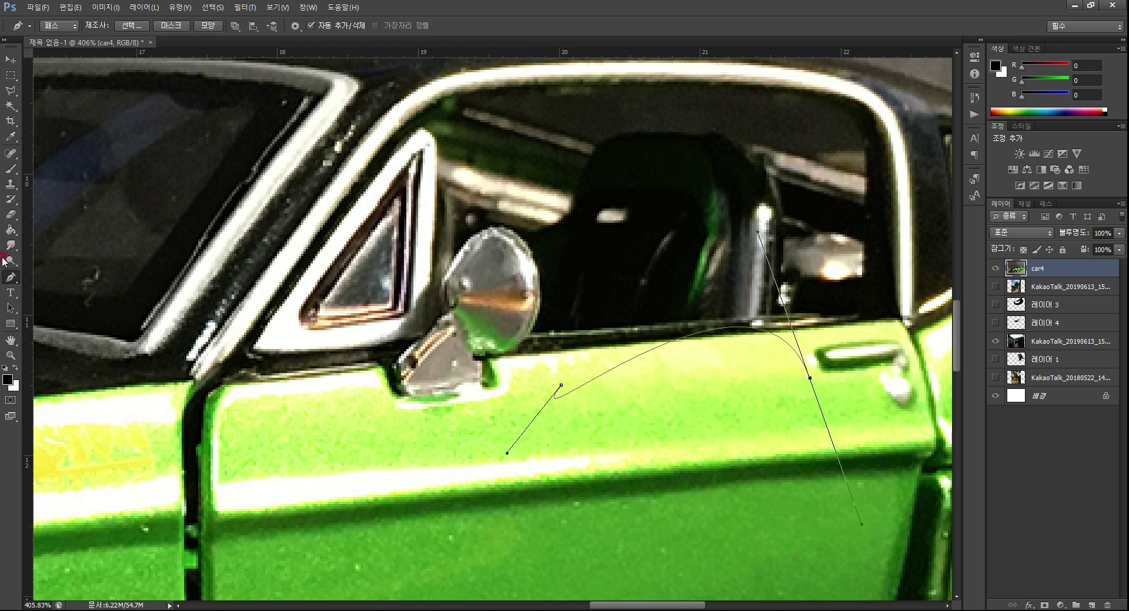
Reshape the curved segment into a rounded arch over the window by moving its direction handles with the Direct Selection tool
left_click(11, 308)
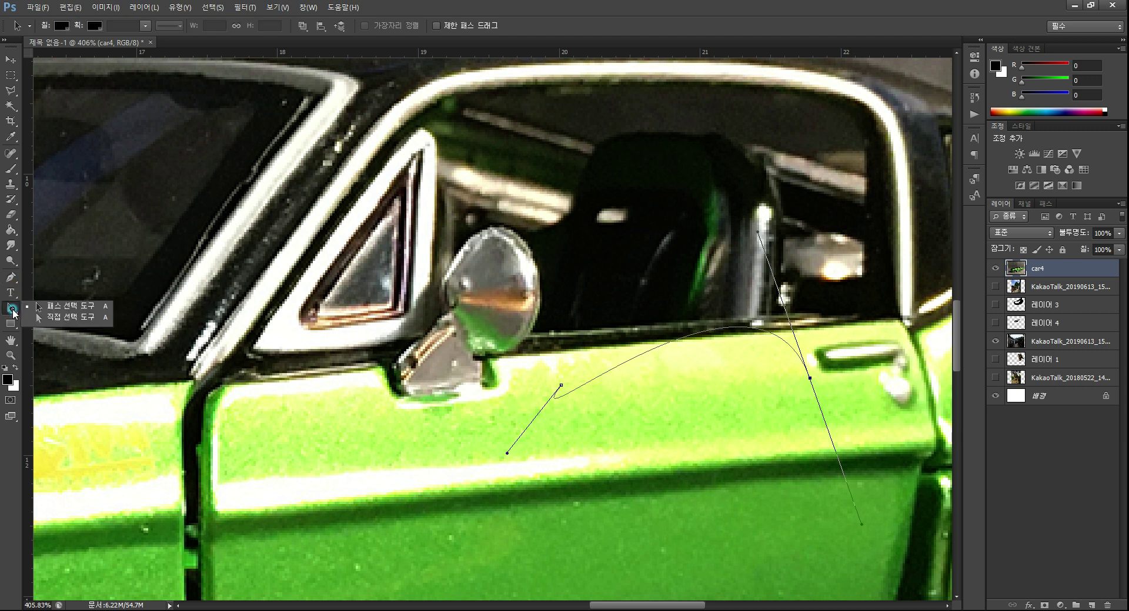
left_click_drag(13, 313, 63, 321)
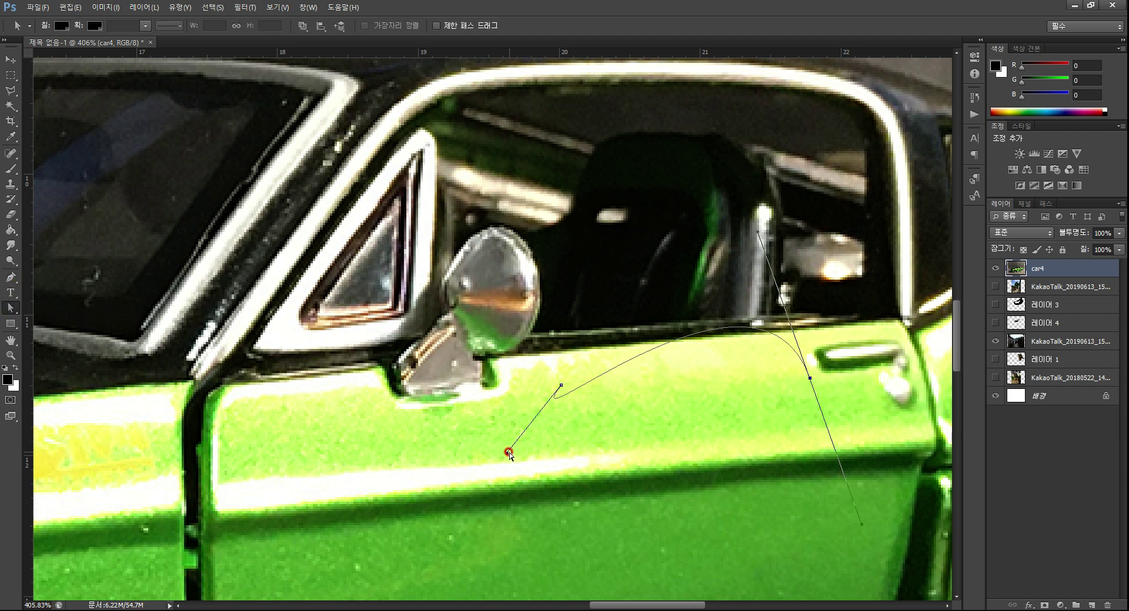
left_click_drag(509, 452, 566, 383)
left_click_drag(567, 343, 609, 213)
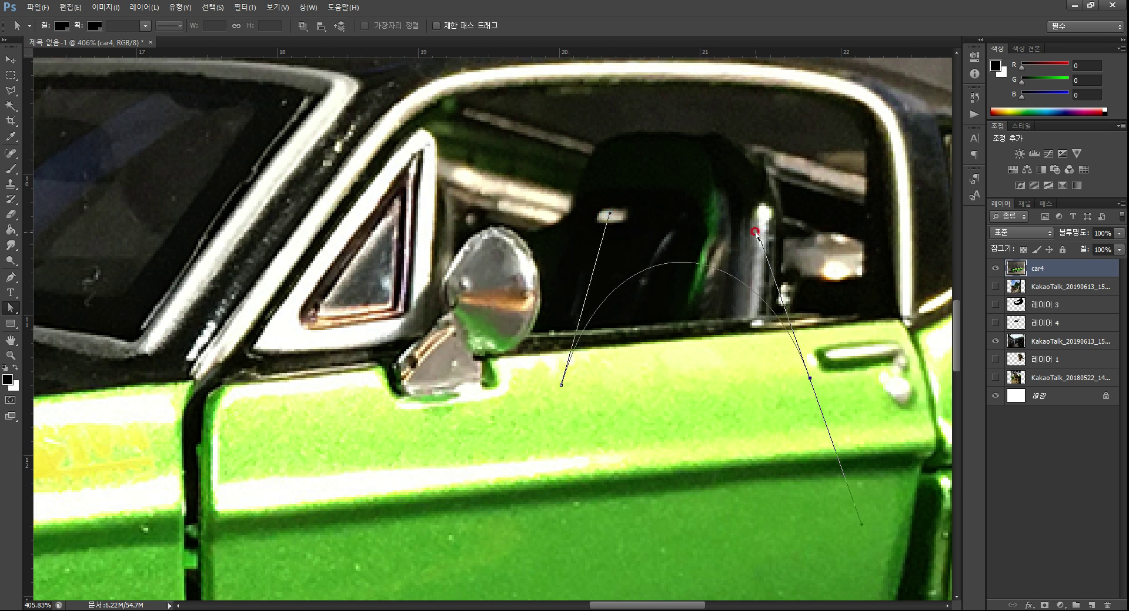
left_click_drag(758, 232, 774, 203)
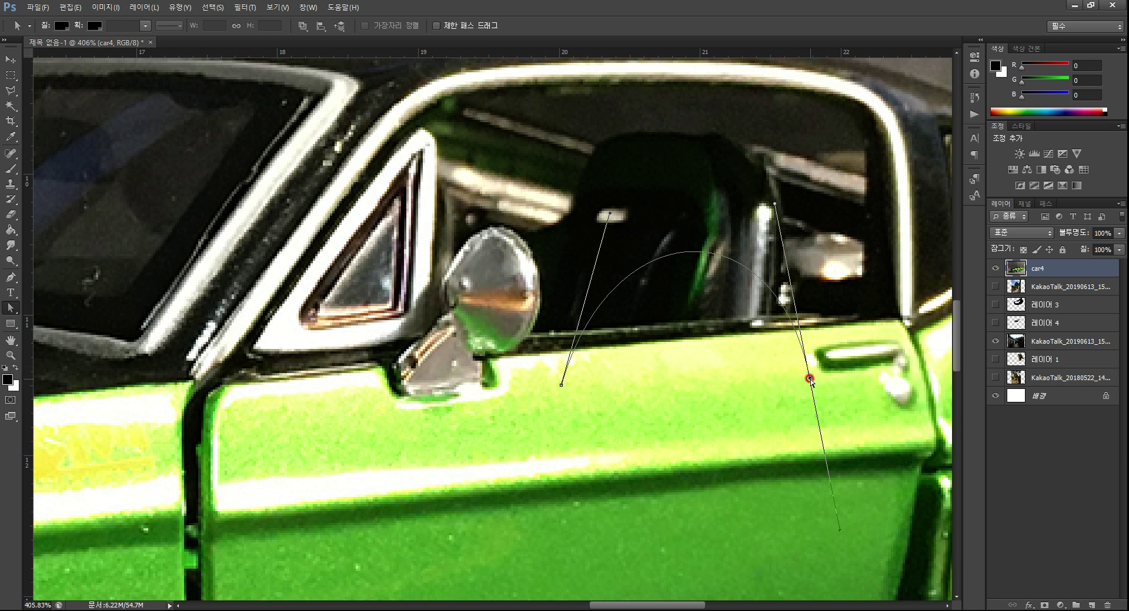
Continue the arch with two curved Pen tool anchors across the lower door and close the path at its starting anchor
left_click(11, 309)
left_click(9, 283)
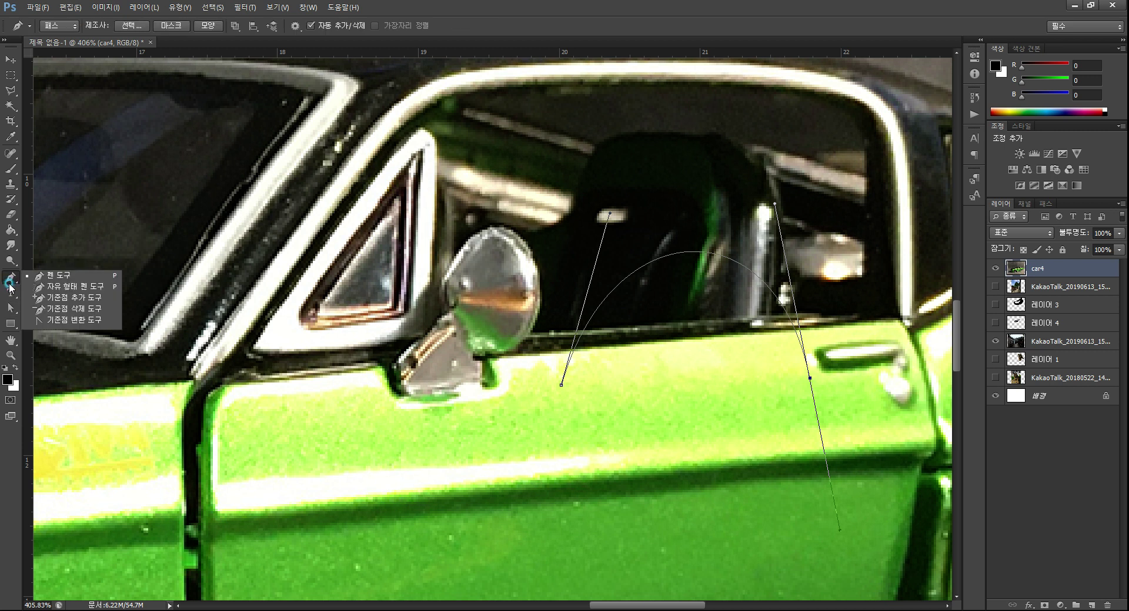
left_click_drag(9, 287, 108, 276)
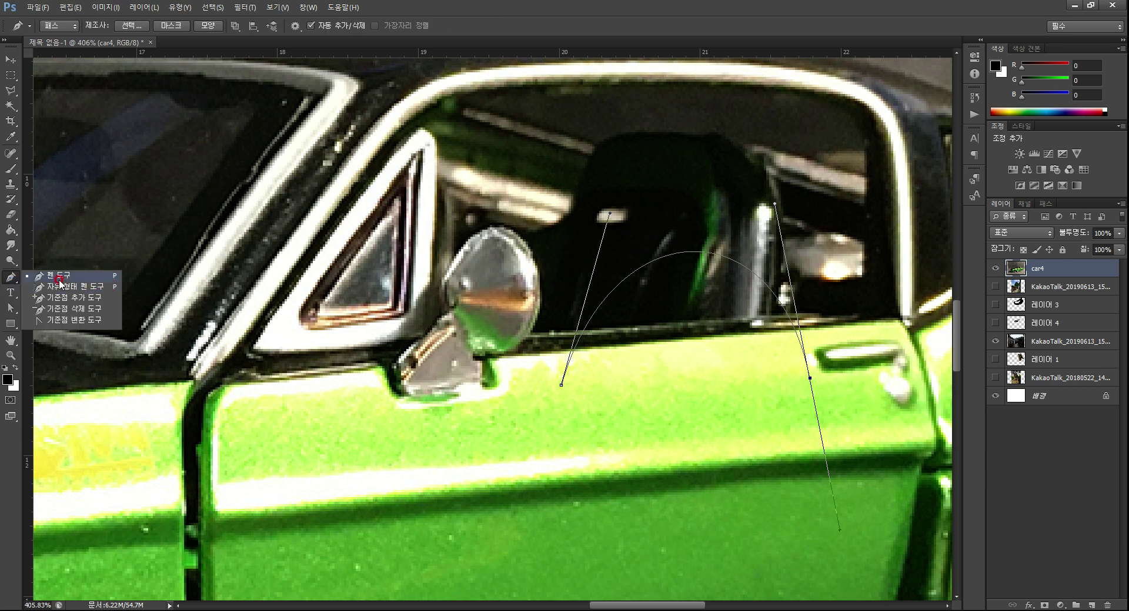
left_click(808, 377)
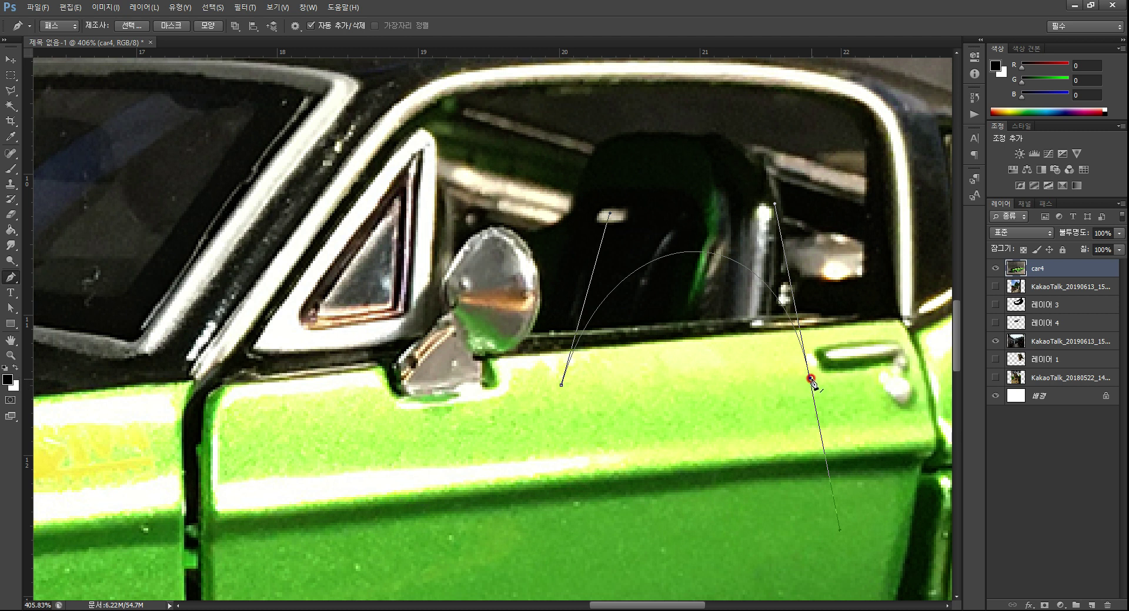
left_click_drag(716, 503, 680, 435)
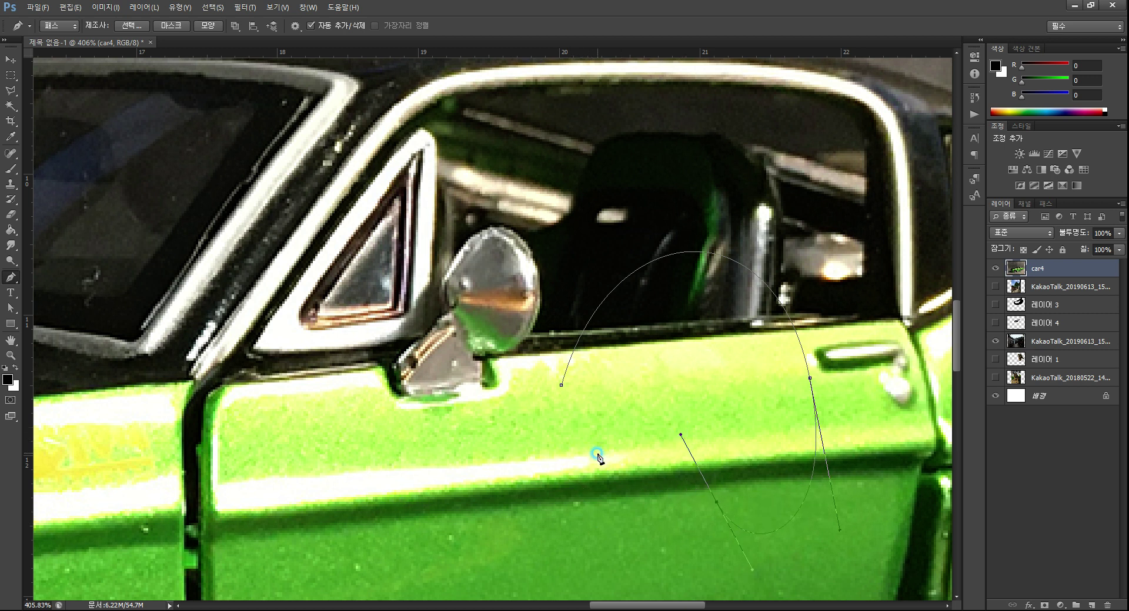
left_click_drag(597, 455, 511, 499)
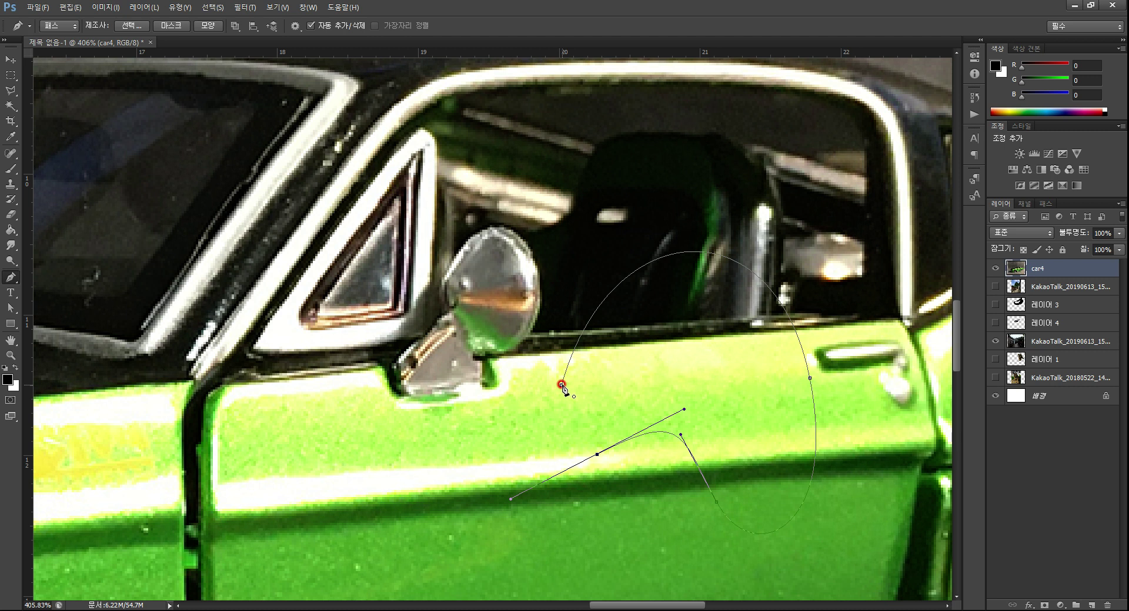
left_click_drag(561, 385, 575, 366)
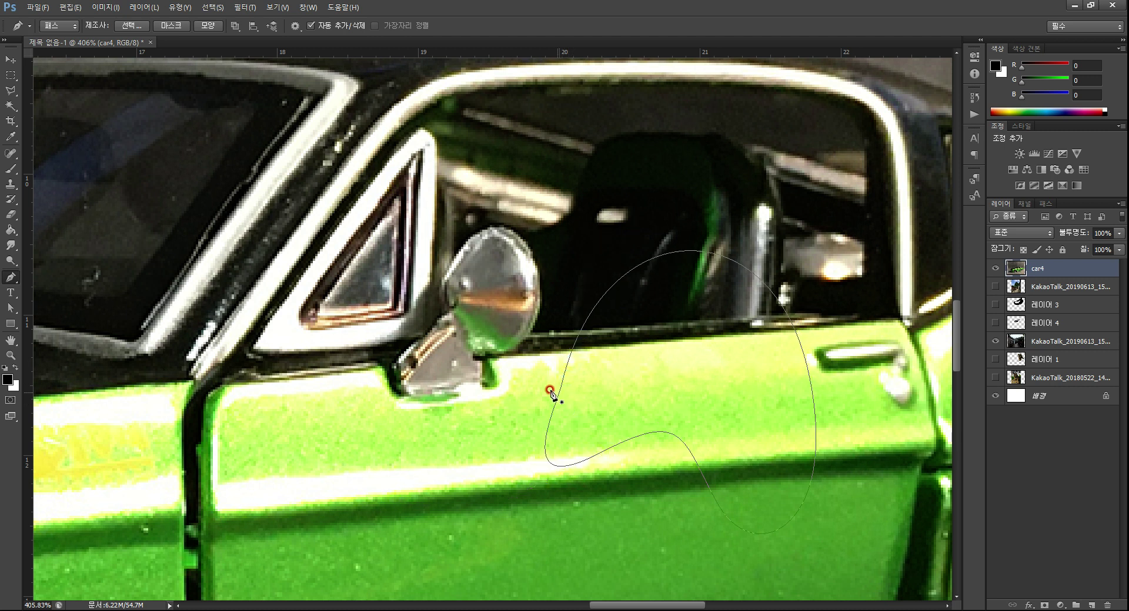
Tilt and lengthen the direction handles of the closed path's starting anchor beside the mirror with the Direct Selection tool
left_click(11, 308)
left_click(561, 386)
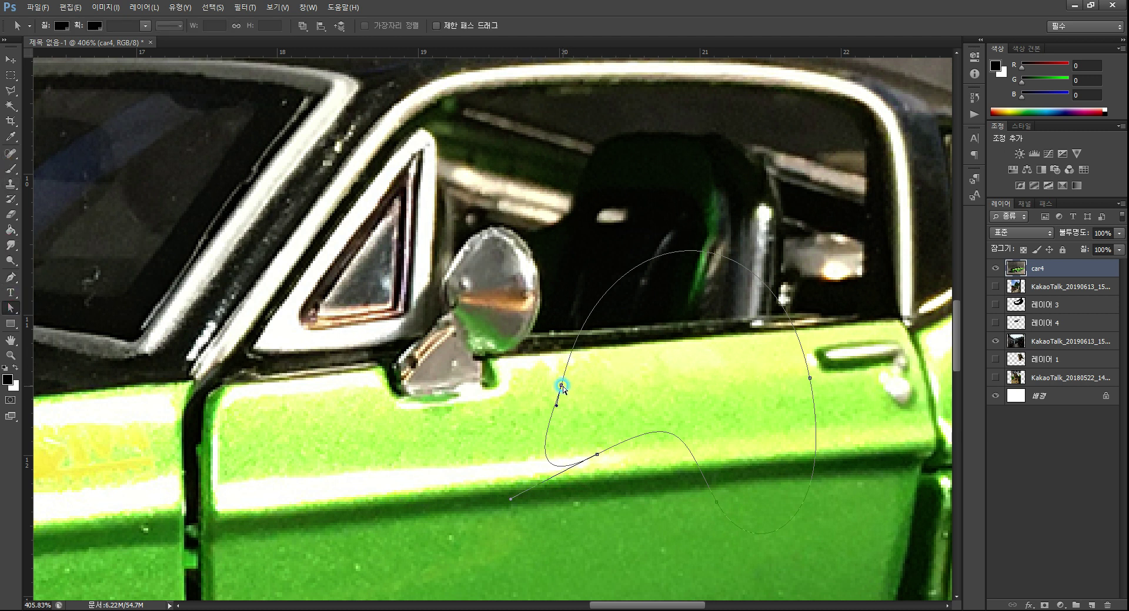
left_click(561, 405)
mouse_move(557, 405)
left_mouse_down()
mouse_move(551, 463)
mouse_move(507, 458)
mouse_move(546, 420)
left_mouse_up()
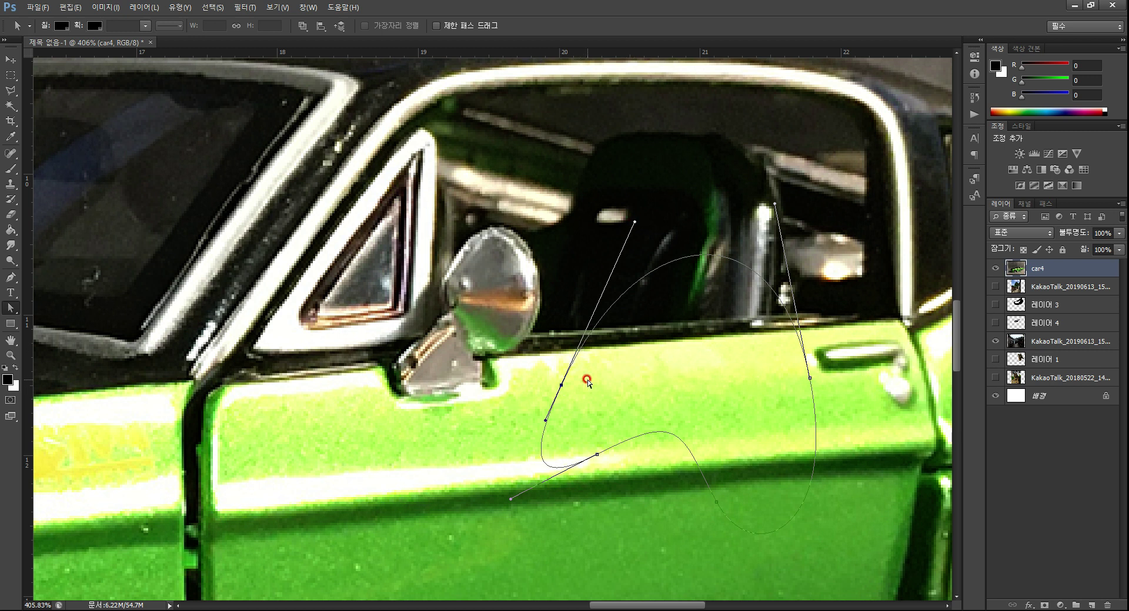
left_click_drag(546, 421, 548, 444)
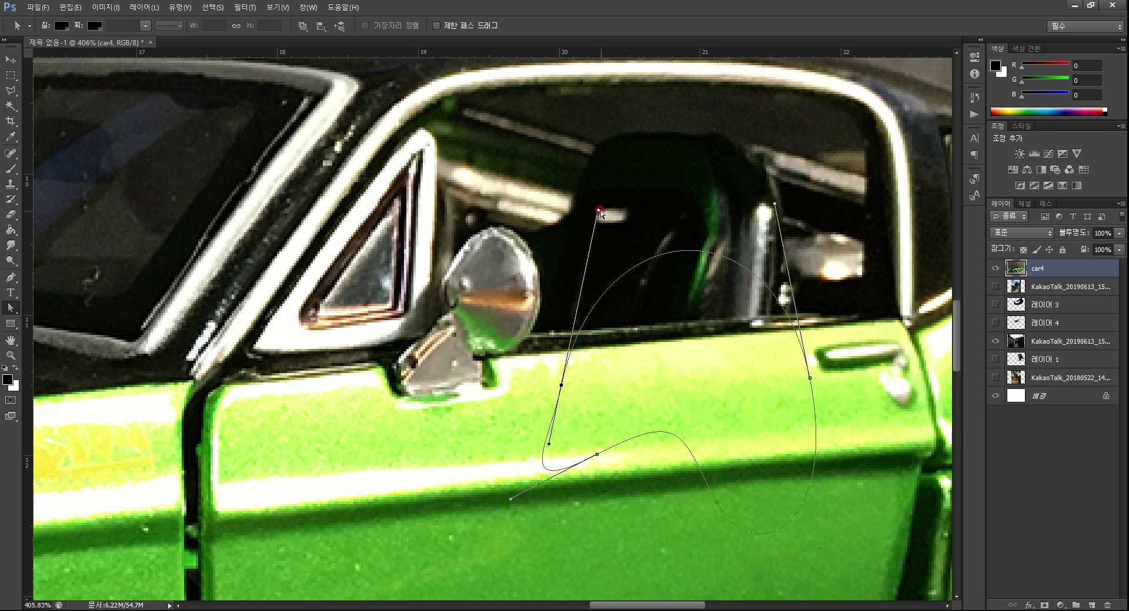
left_click_drag(598, 210, 674, 243)
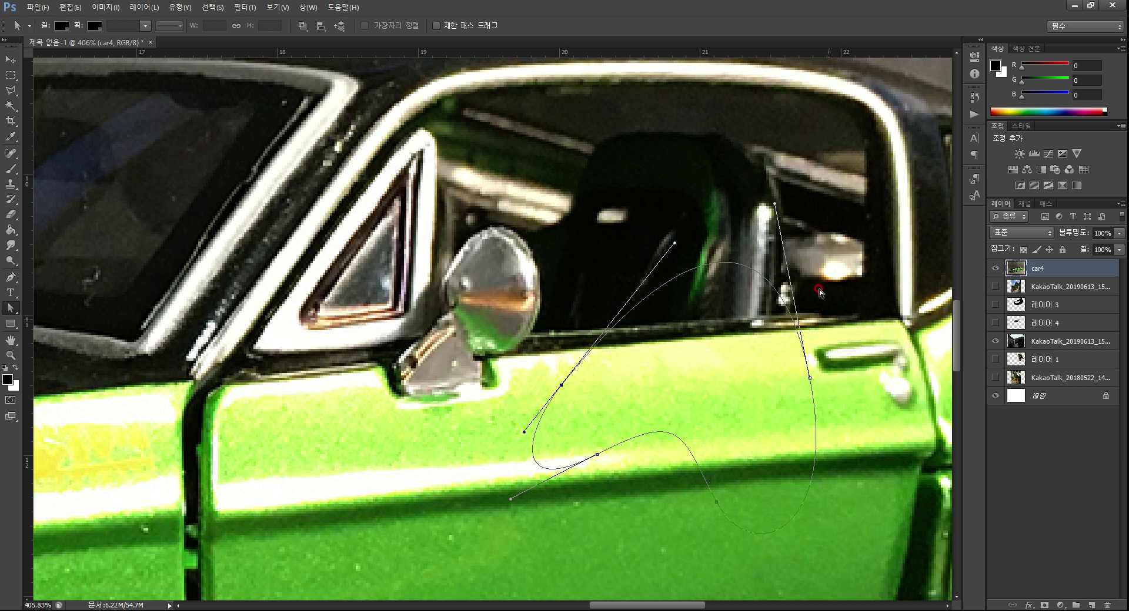
Adjust both direction handles of the anchor near the door handle to flatten the arch and tighten the curve below it
left_click_drag(776, 204, 776, 287)
left_click(812, 385)
right_click(793, 397)
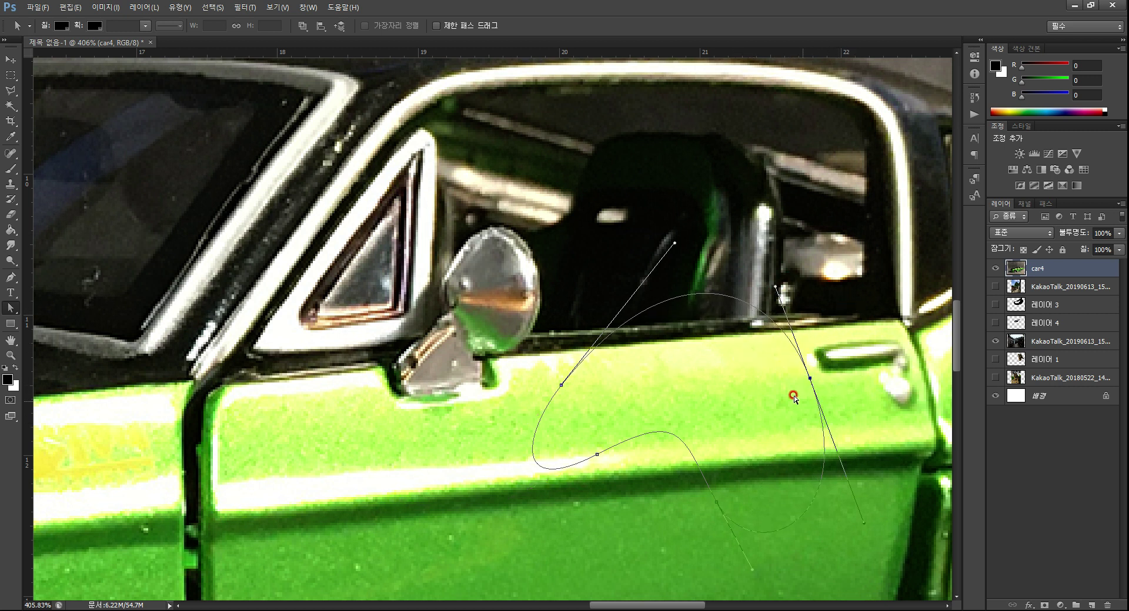
left_click_drag(866, 524, 828, 458)
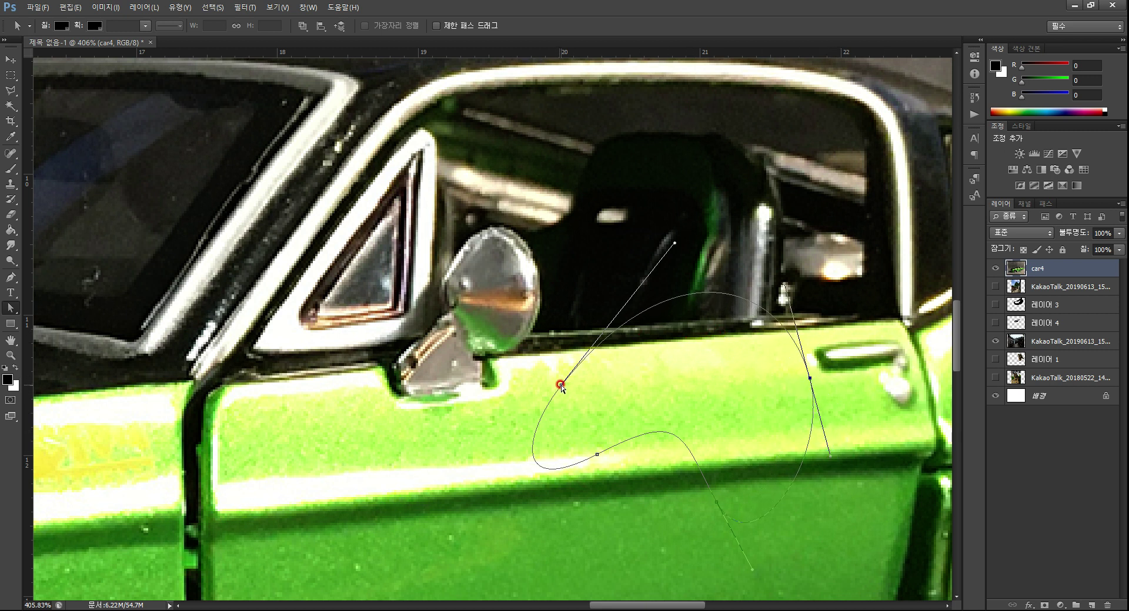
Move the starting anchor and the anchor near the door handle onto the upper corners of the side window's chrome frame
left_click_drag(561, 386, 338, 181)
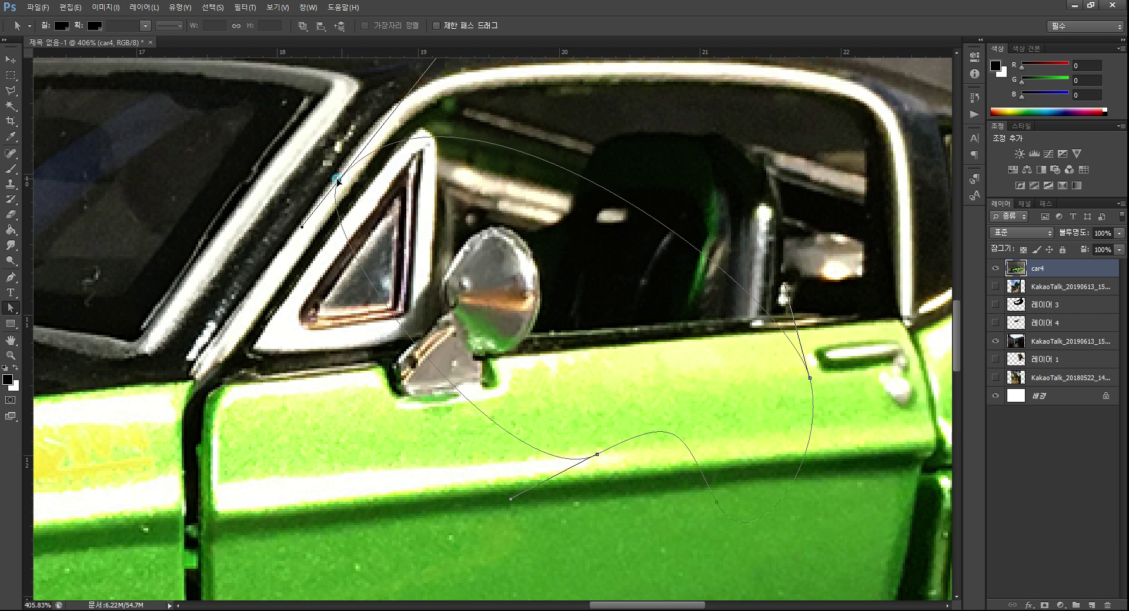
left_click(810, 379)
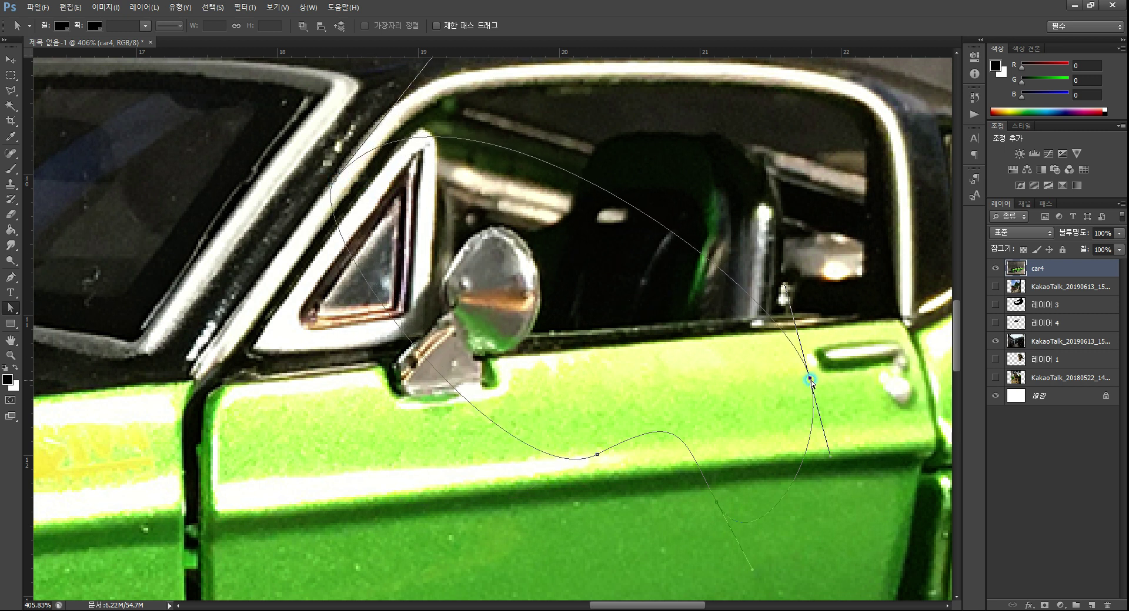
left_click_drag(810, 379, 894, 120)
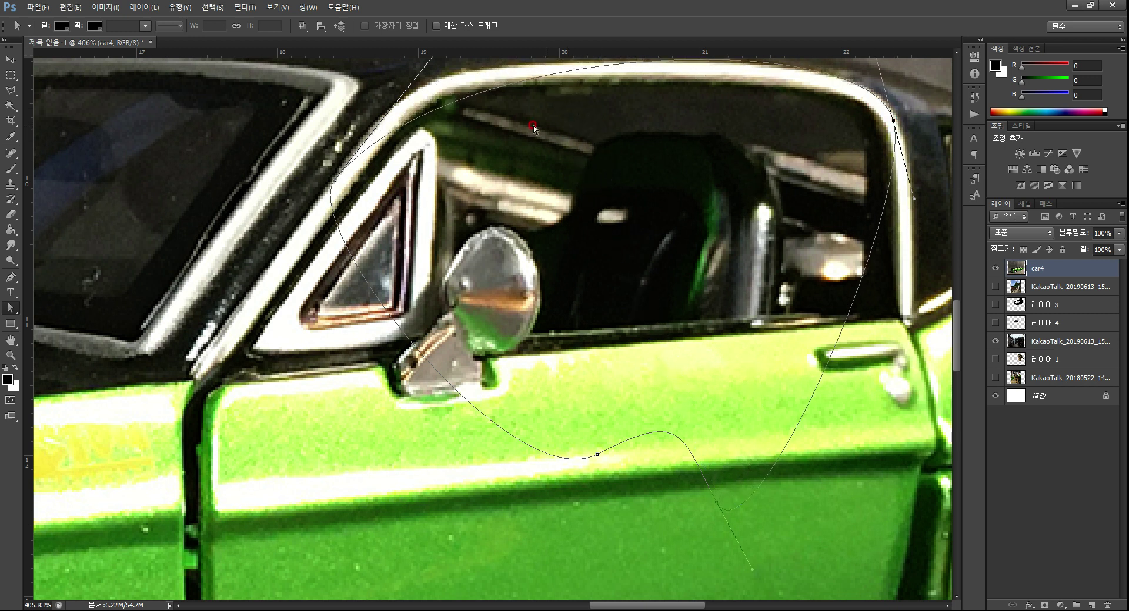
left_click_drag(345, 151, 405, 175)
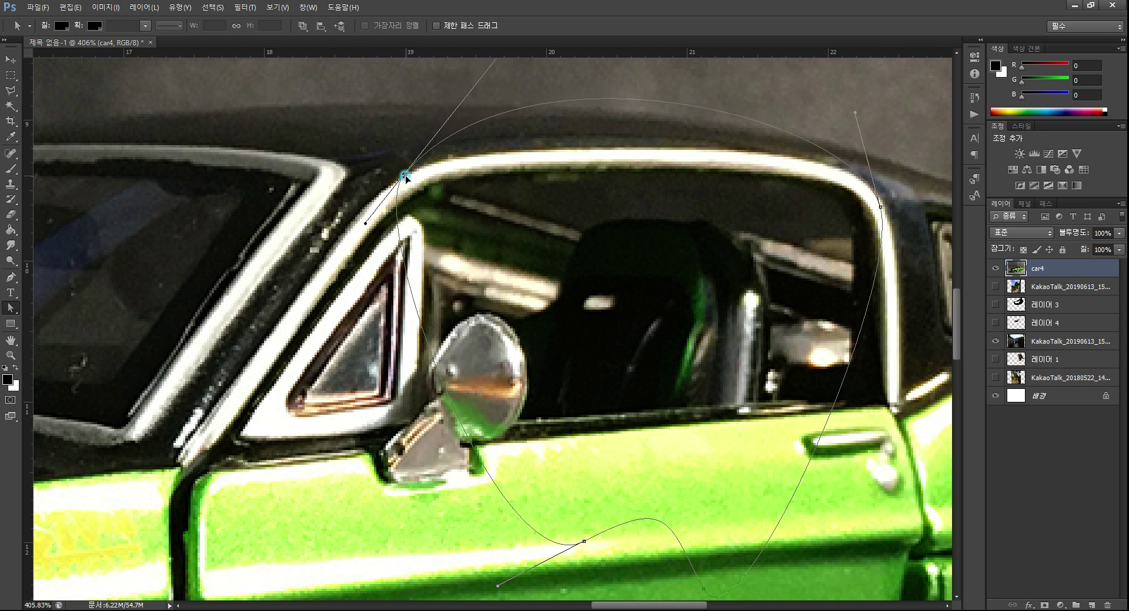
Adjust the direction handles of the two upper anchors so the path follows the top edge of the window frame
left_click_drag(493, 137, 474, 190)
left_click_drag(496, 113, 409, 217)
left_click_drag(832, 190, 838, 204)
left_click_drag(858, 284, 858, 277)
key("space")
left_click_drag(714, 321, 671, 218)
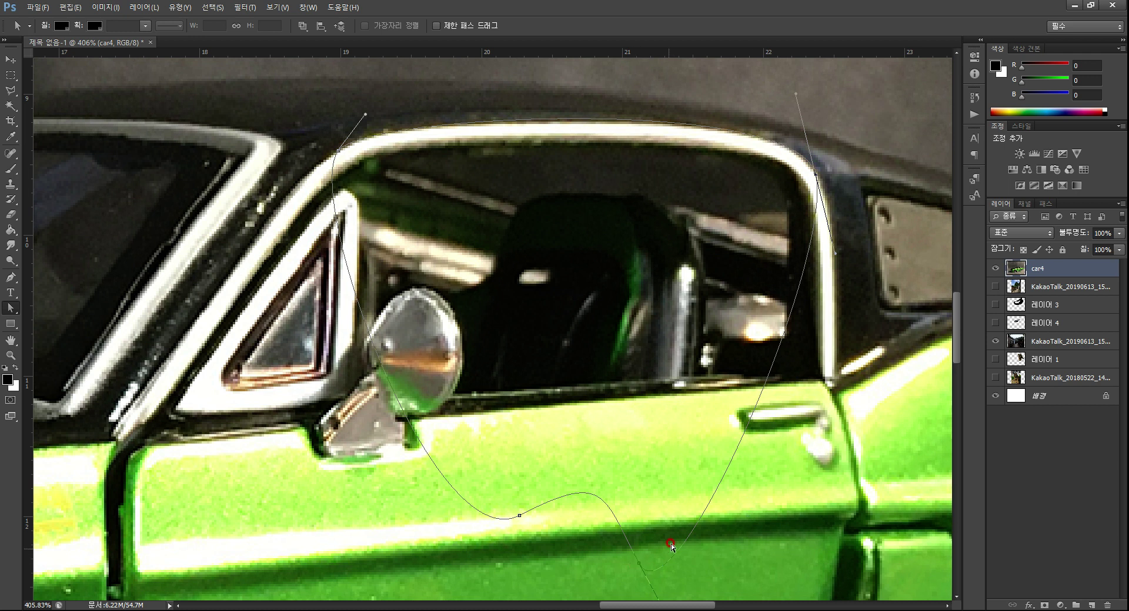
Move the lower door anchor to the window's lower rear corner and level its handle along the bottom edge
left_click_drag(671, 546, 824, 319)
left_click(640, 493)
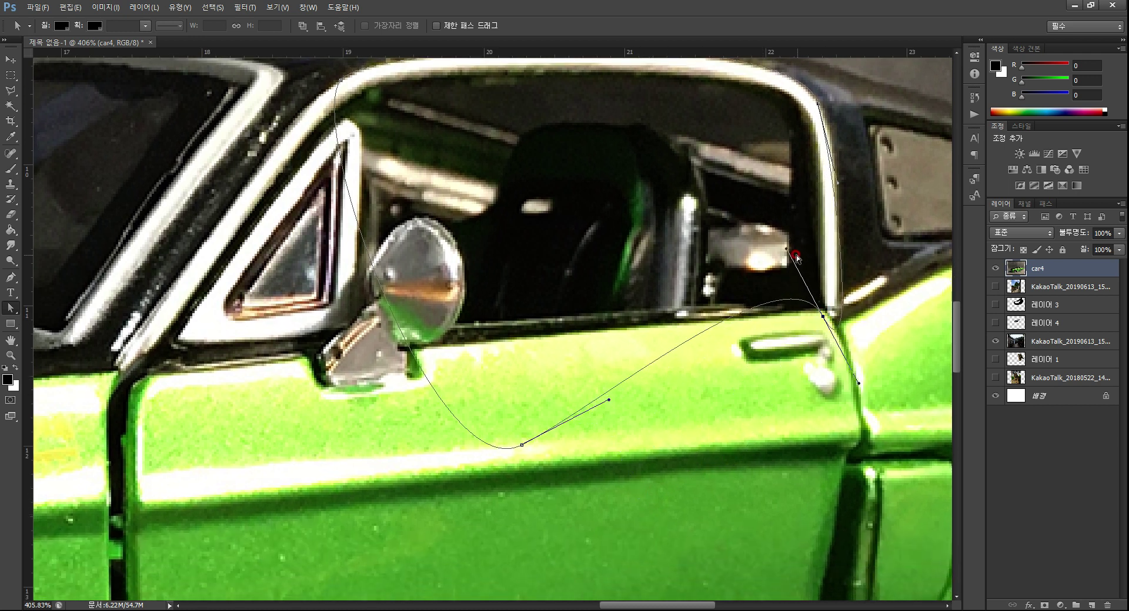
left_click_drag(786, 250, 788, 320)
left_click(825, 319)
Move the remaining anchor to the window's lower front corner and align its handles with the bottom edge and windshield pillar
left_click_drag(523, 449, 176, 368)
left_click(260, 324)
mouse_move(267, 326)
left_mouse_down()
mouse_move(286, 364)
mouse_move(154, 367)
left_mouse_up()
left_click(284, 366)
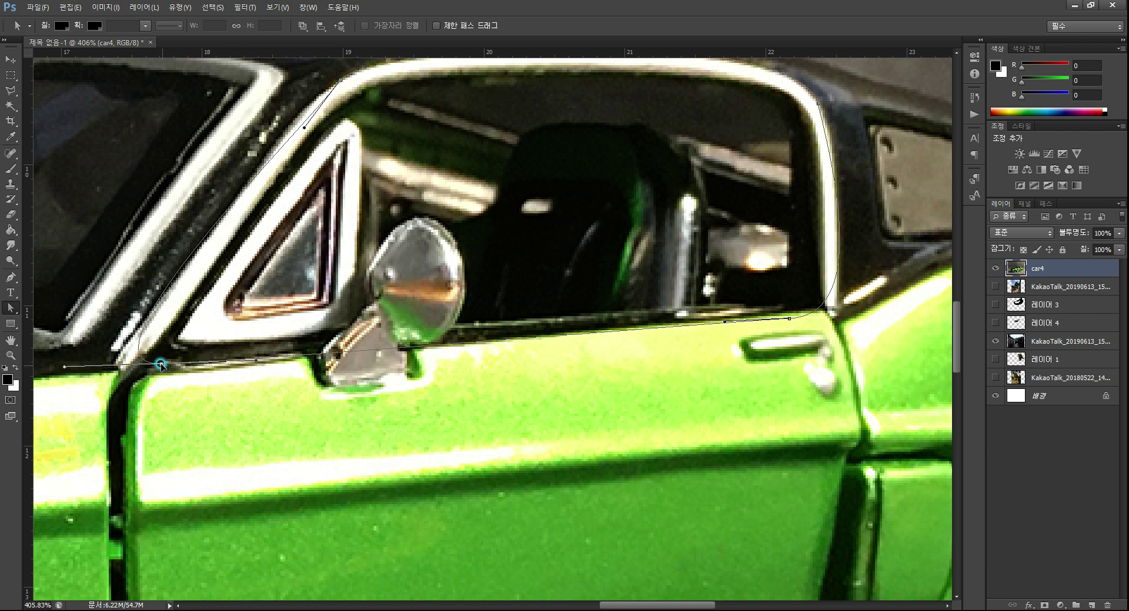
left_click(121, 348)
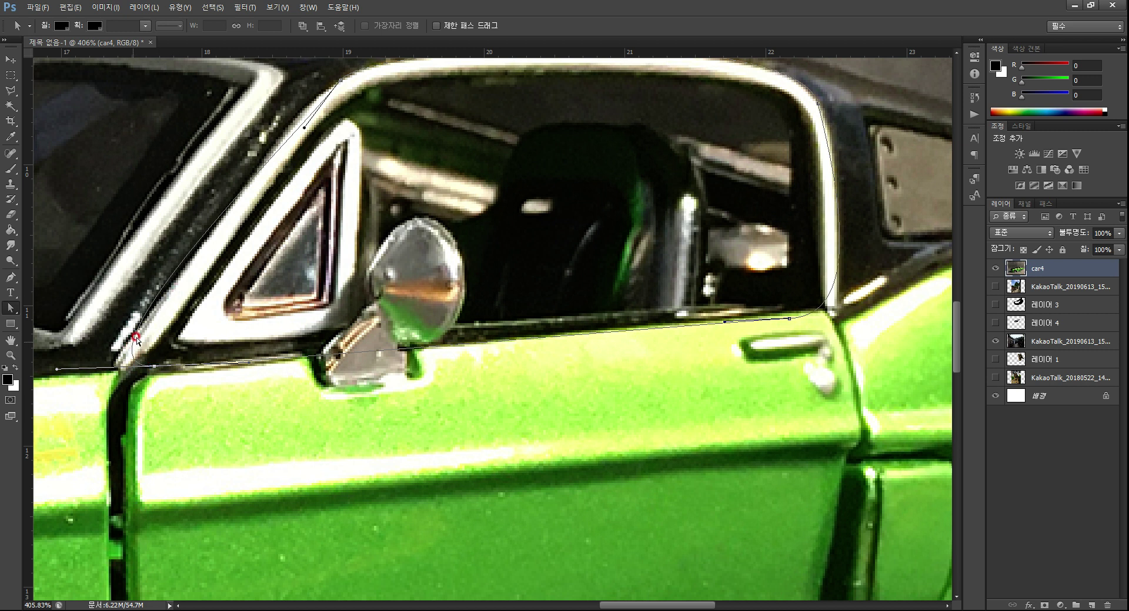
Extend the direction handle of the path's upper front anchor to follow the curve of the car's side window frame
left_click_drag(357, 141, 351, 208)
left_click(426, 143)
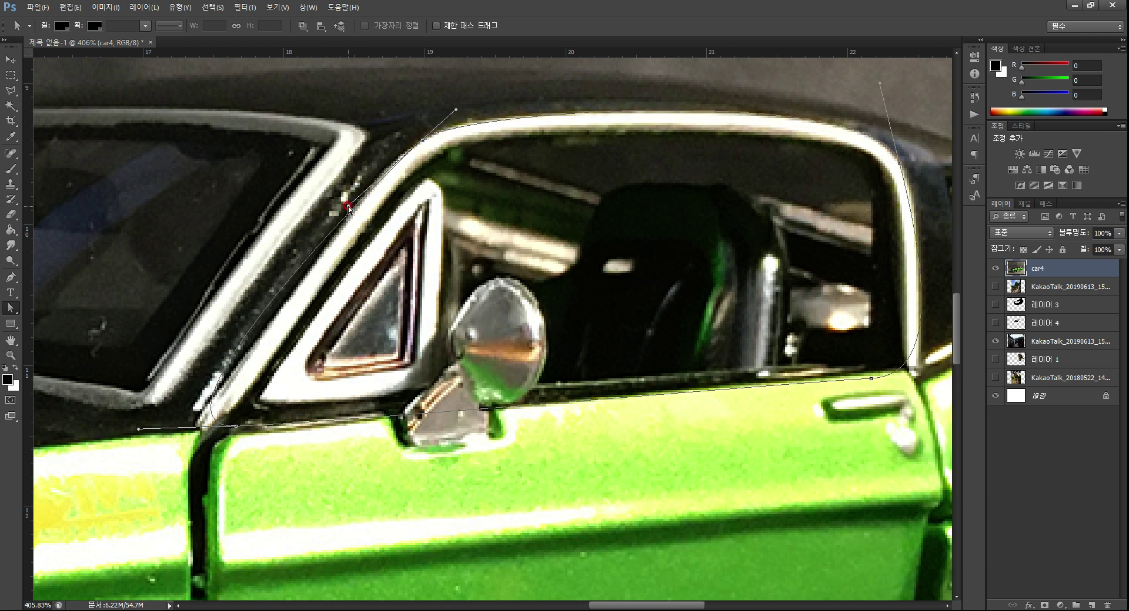
left_click_drag(456, 111, 474, 97)
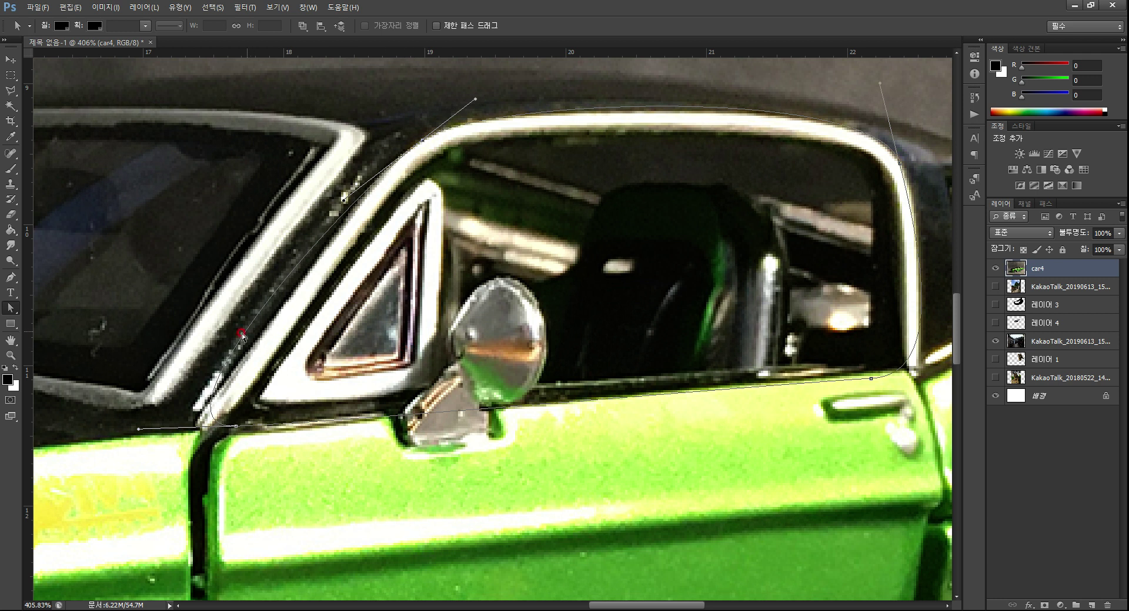
Add an anchor point to the path halfway along the slanted front edge of the window frame
left_click(10, 278)
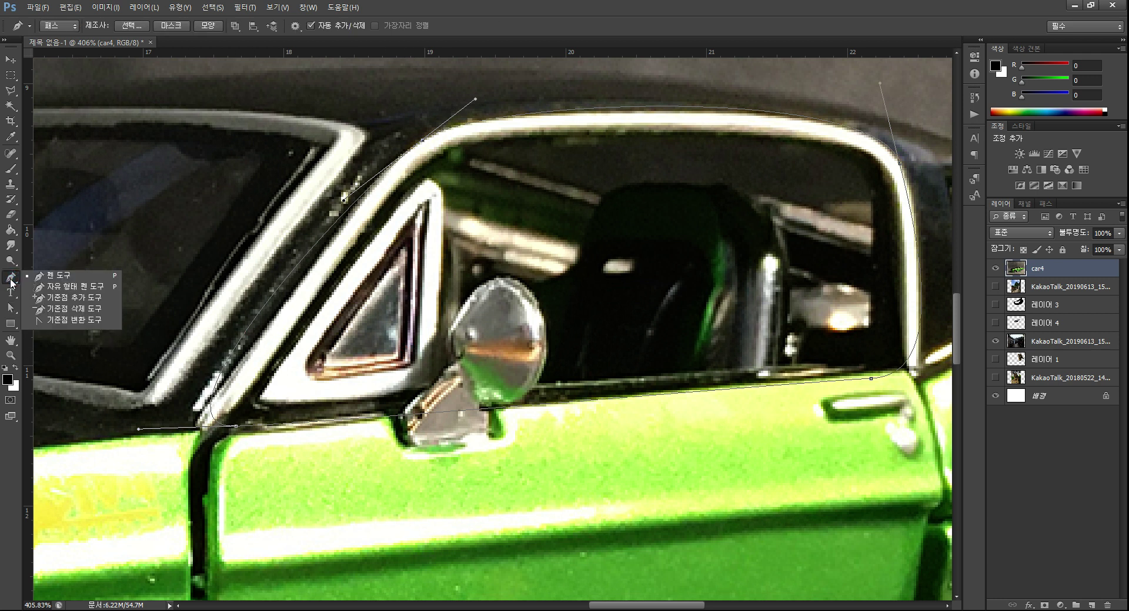
left_click(71, 303)
left_click(327, 232)
left_click_drag(224, 398, 218, 379)
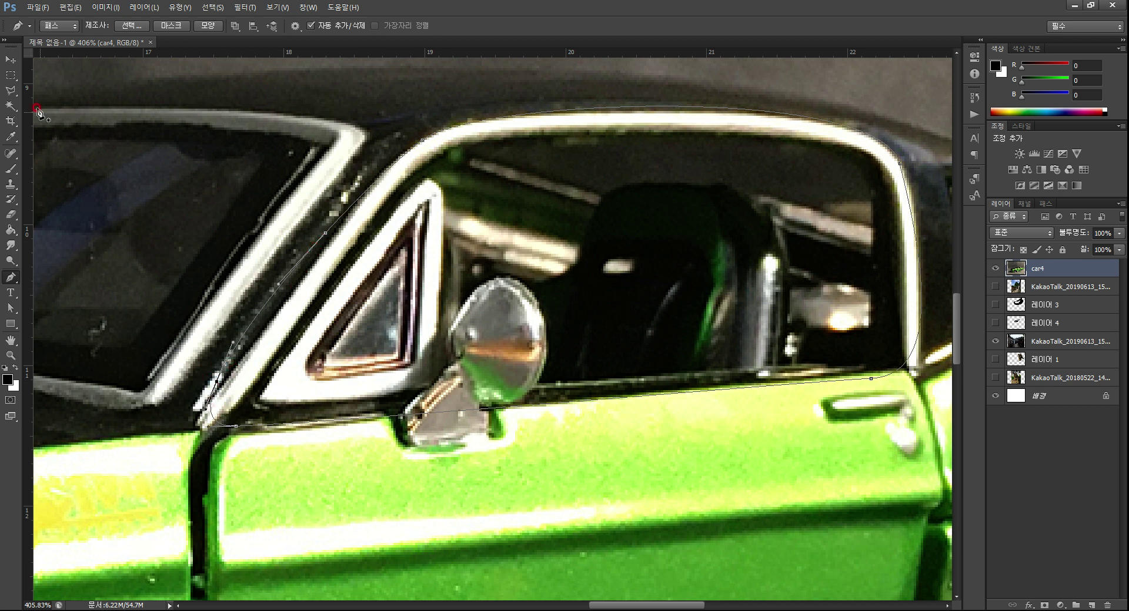
Reposition the path's lower front anchor at the window frame's corner and adjust the handles along the slanted front edge
left_click(11, 59)
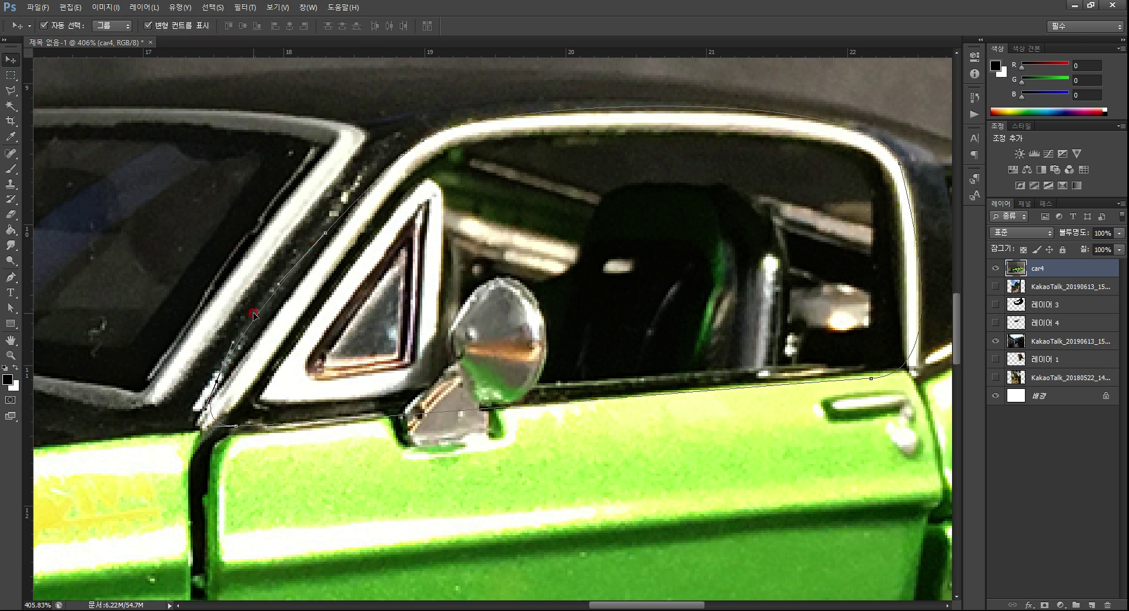
left_click_drag(216, 380, 244, 357)
left_click(11, 308)
left_click(287, 382)
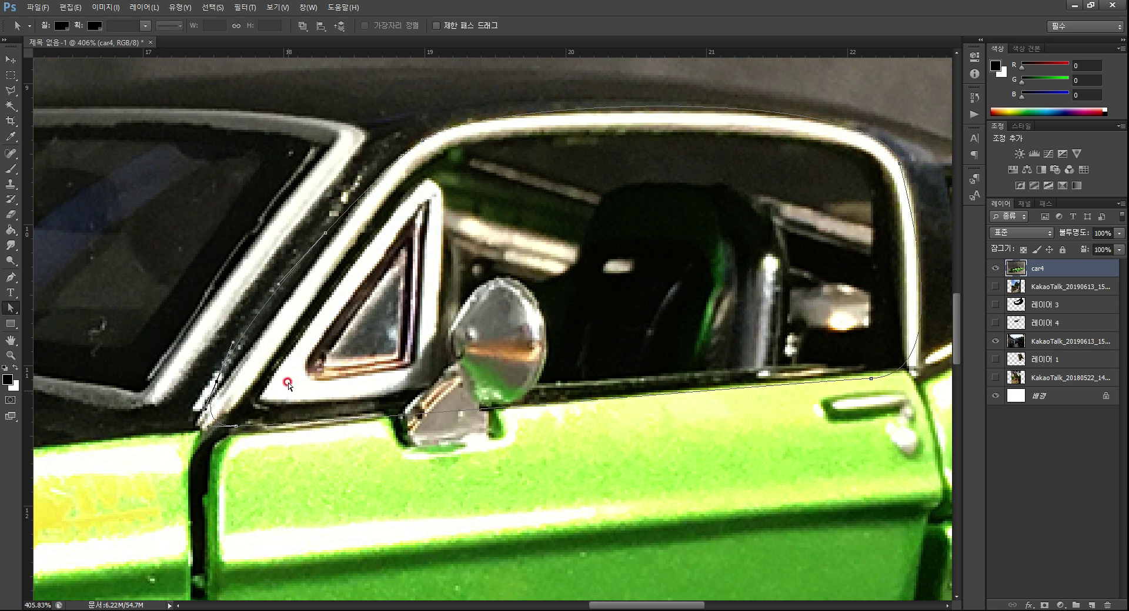
left_click_drag(217, 382, 196, 414)
left_click(210, 375)
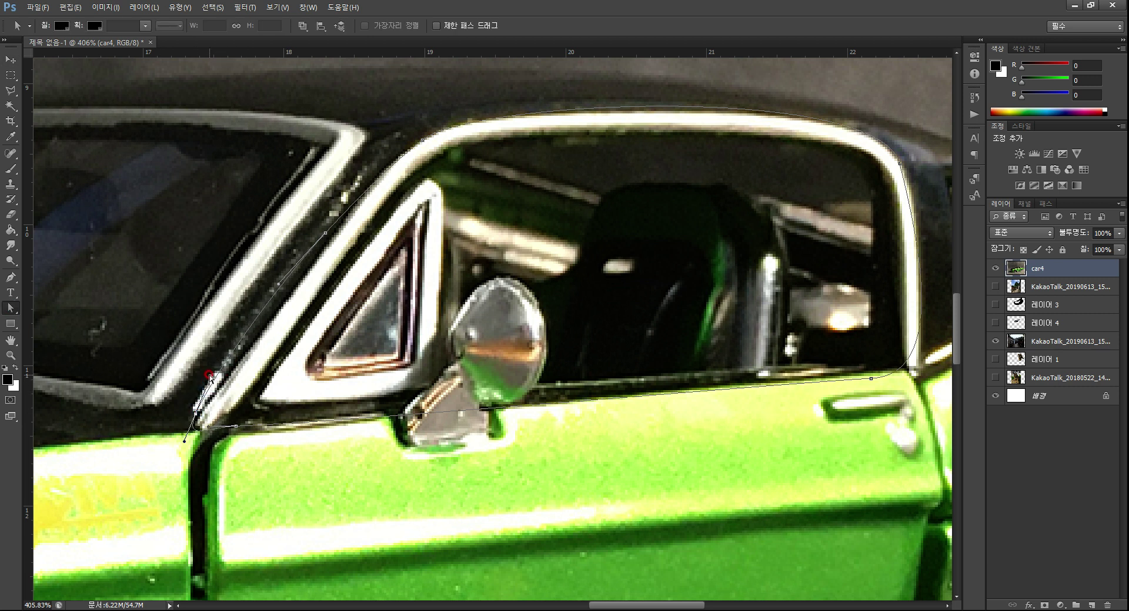
left_click_drag(212, 377, 228, 369)
left_click_drag(326, 233, 425, 137)
left_click(423, 137)
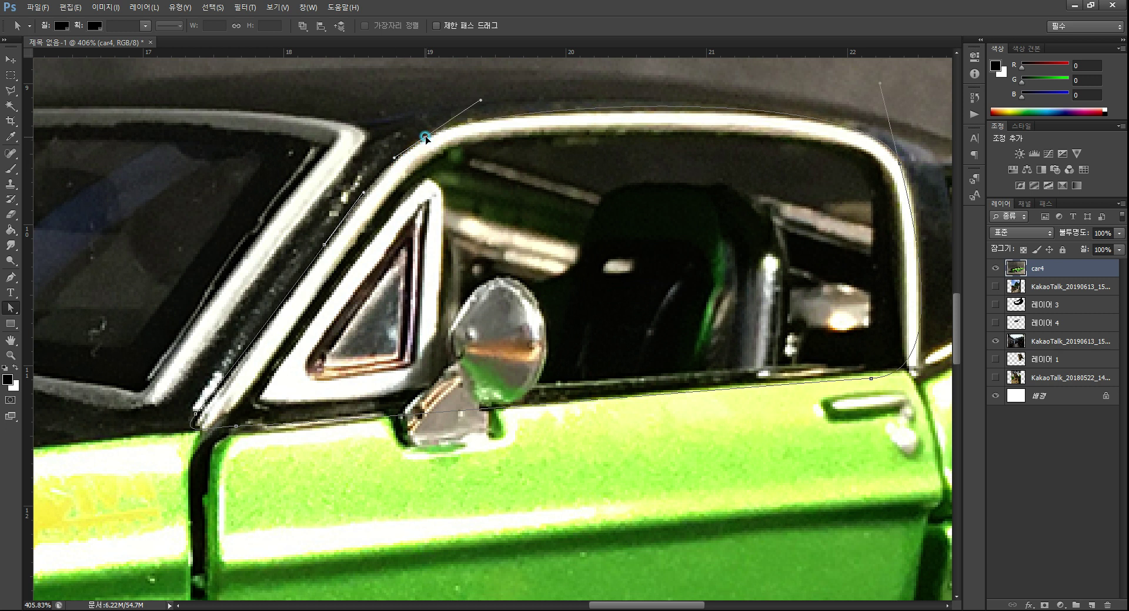
Move the path's lower rear anchor onto the corner where the window frame meets the door and rear fender
left_click(873, 379)
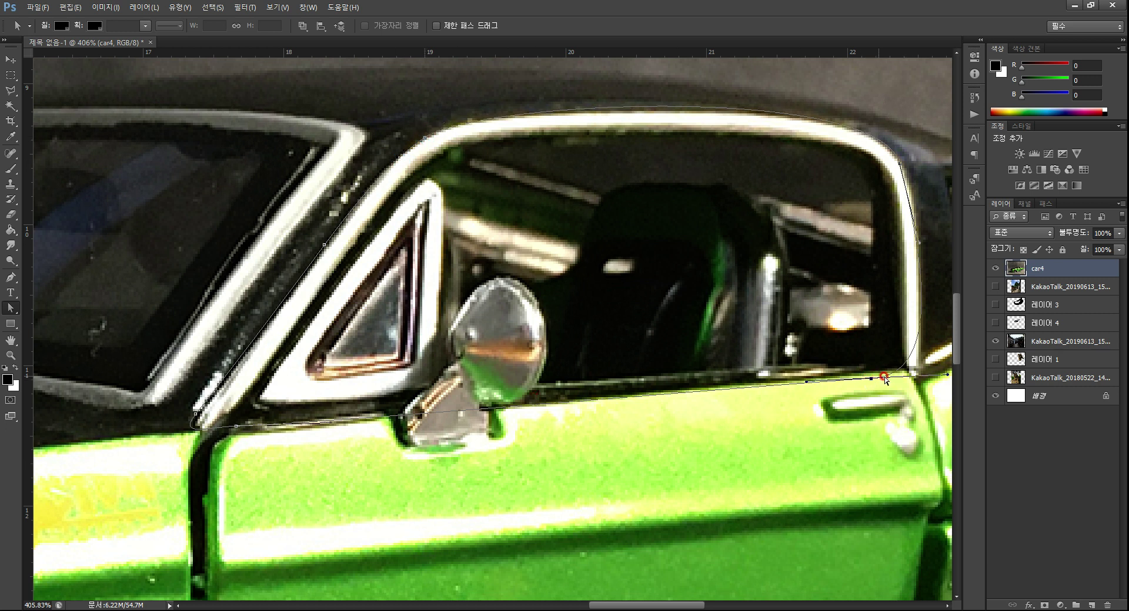
left_click_drag(885, 379, 692, 397)
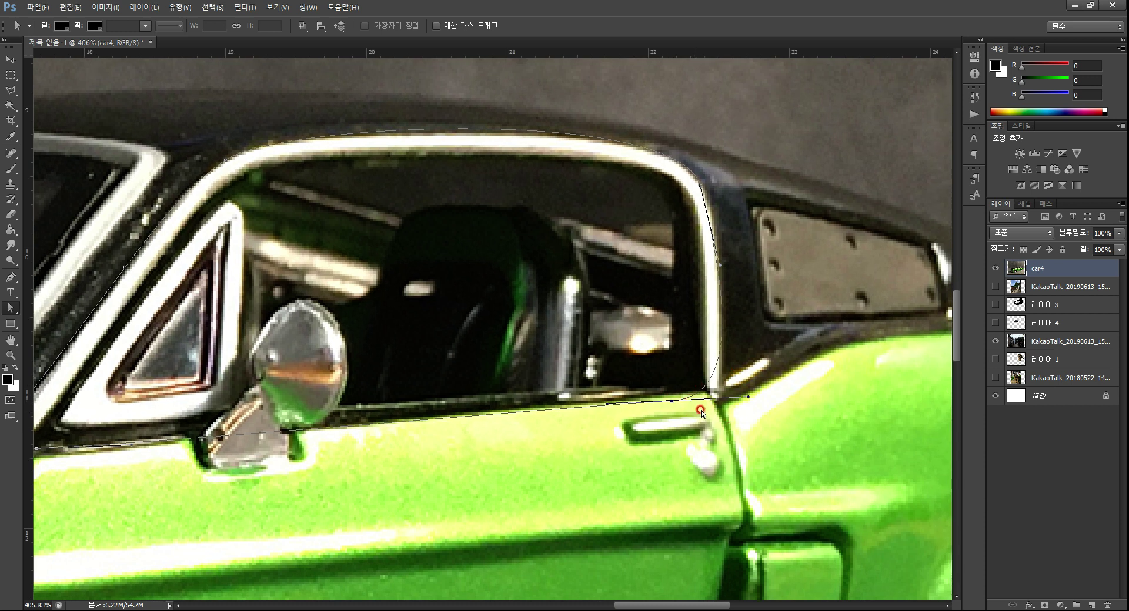
left_click_drag(747, 398, 673, 402)
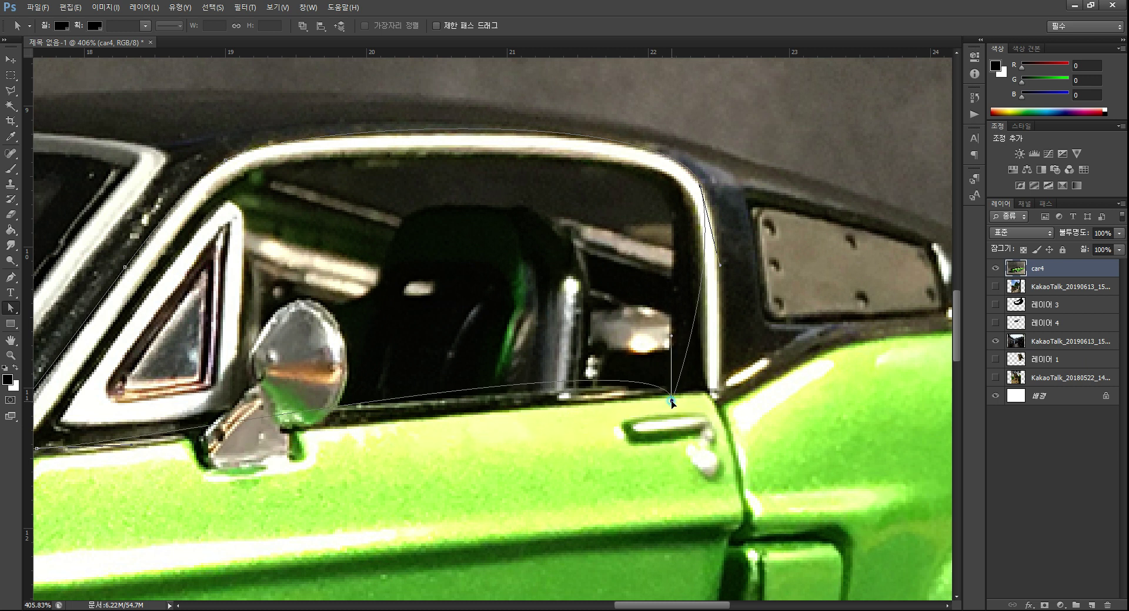
left_click_drag(671, 336, 719, 395)
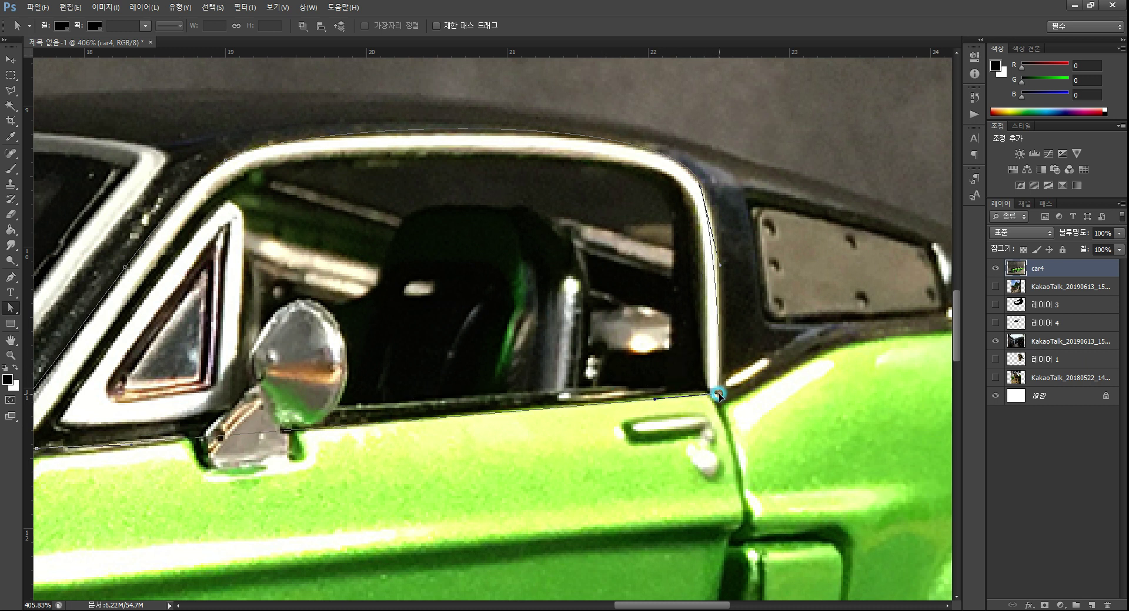
Add an anchor point midway along the window frame's rear edge and align it with the frame's outer edge
left_click(700, 187)
right_click(739, 256)
left_click(705, 194)
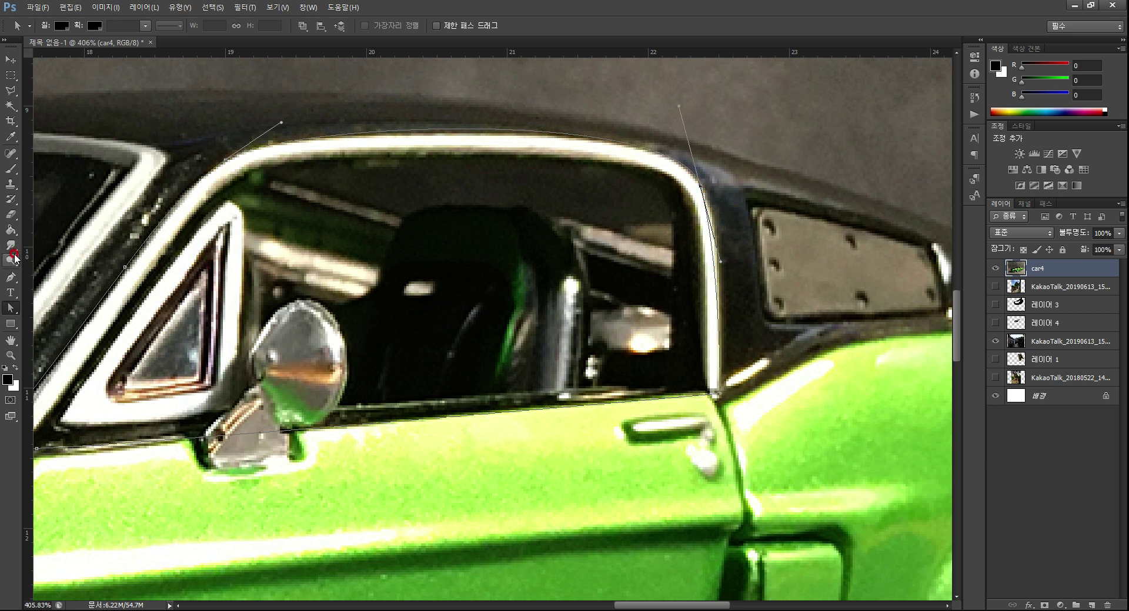
left_click(11, 278)
left_click(70, 301)
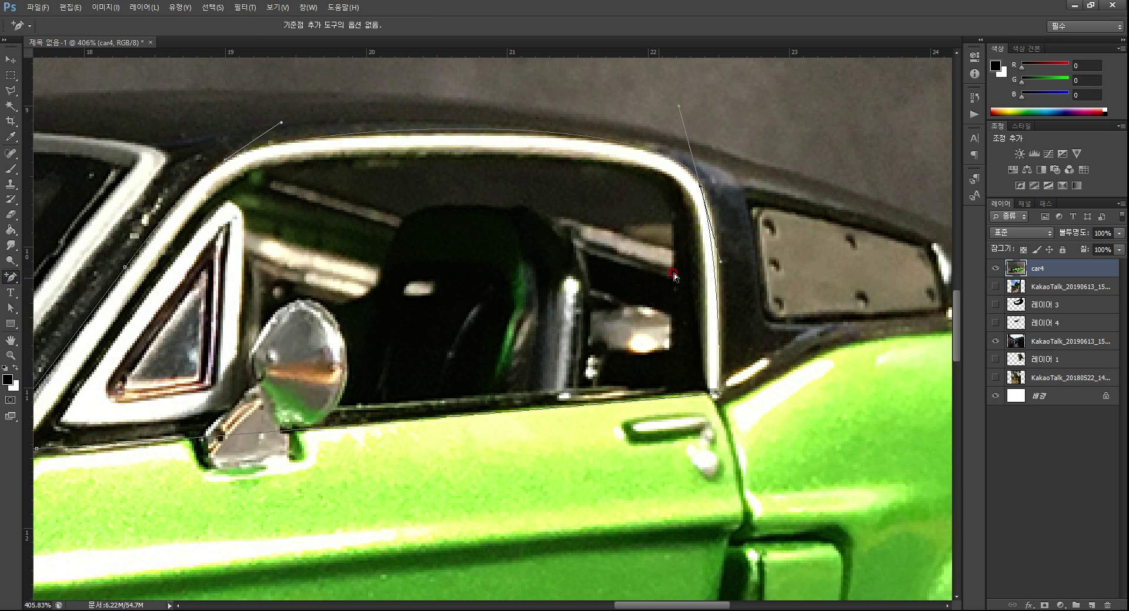
left_click(713, 266)
left_click(11, 308)
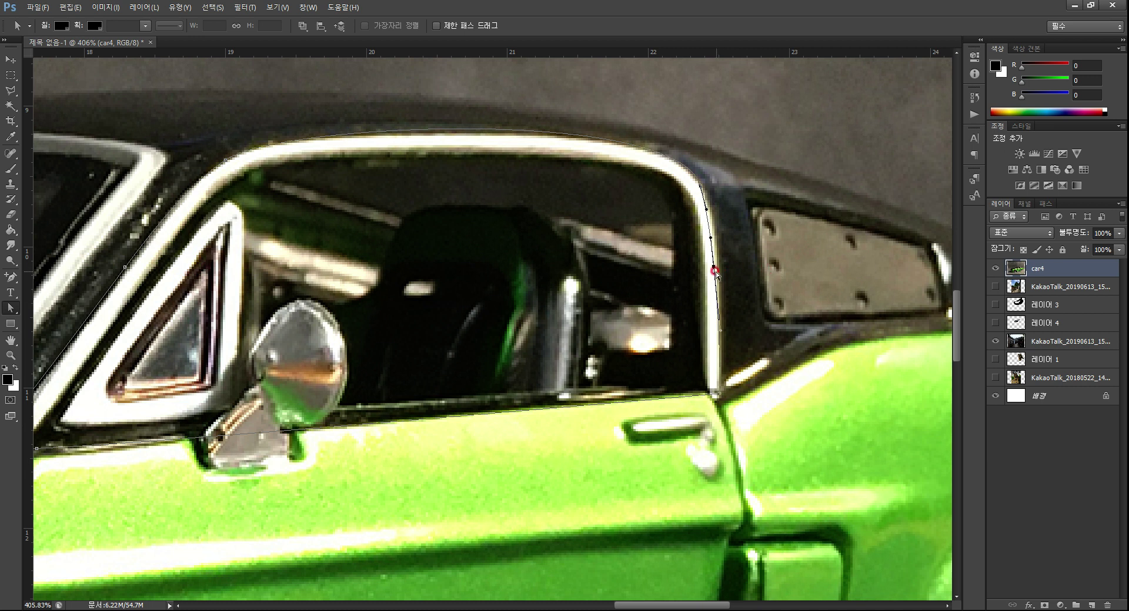
left_click_drag(711, 267, 719, 251)
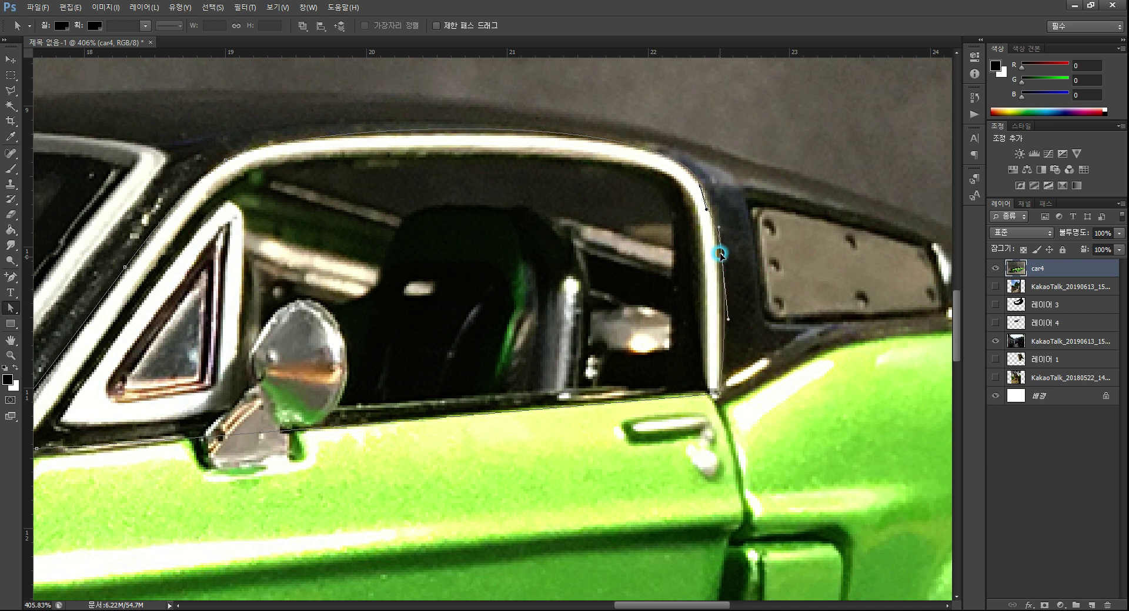
Adjust the path's upper rear anchor and its handles to match the rounded rear corner of the window frame
left_click(706, 210)
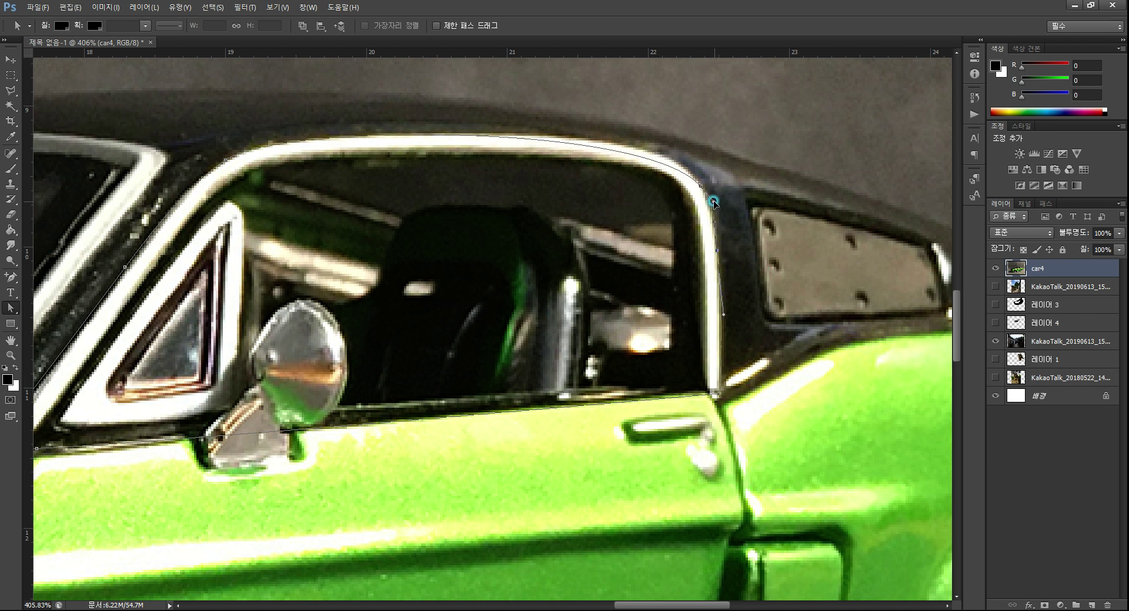
left_click(688, 173)
left_click_drag(687, 172, 697, 180)
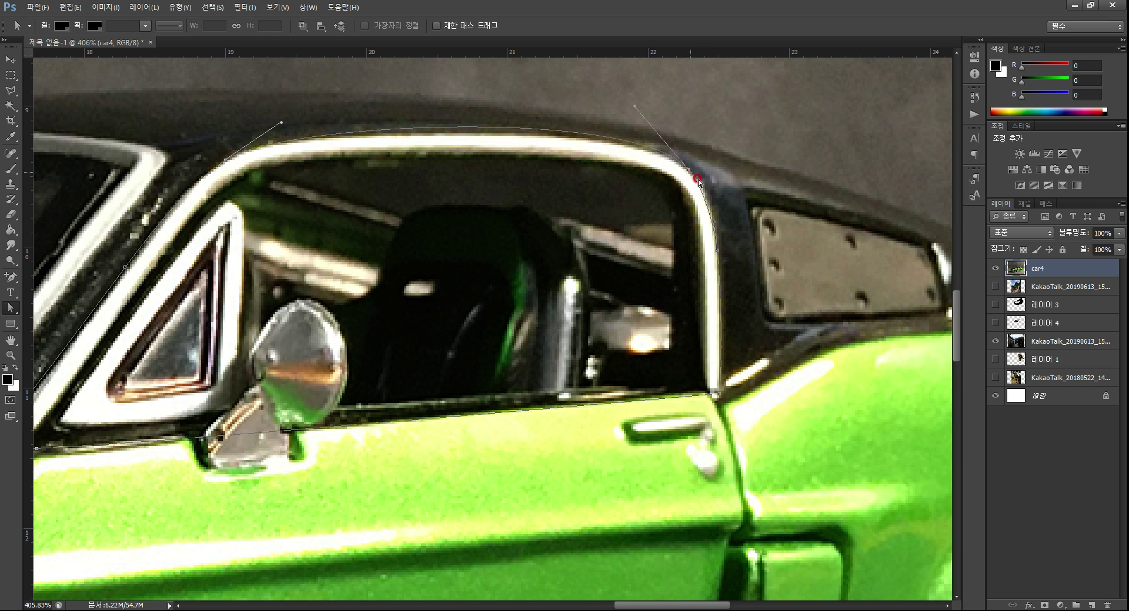
left_click(715, 222)
Try moving the anchors along the path's lower edge, and undo the displacement of the window outline
left_click(528, 415)
left_click(165, 439)
left_click_drag(168, 439, 248, 488)
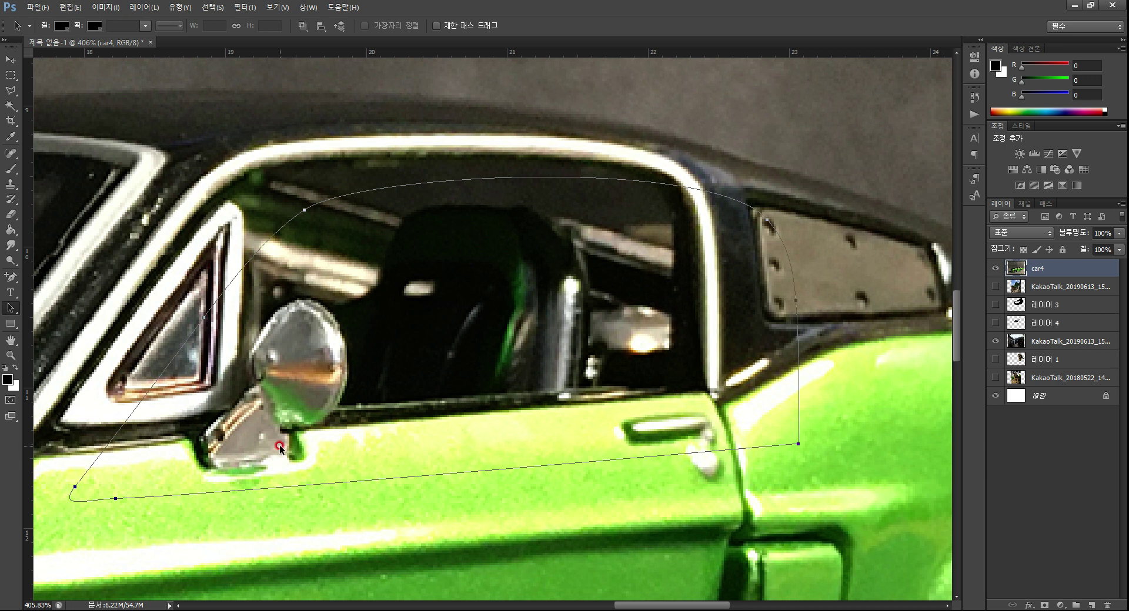
key("ctrl+z")
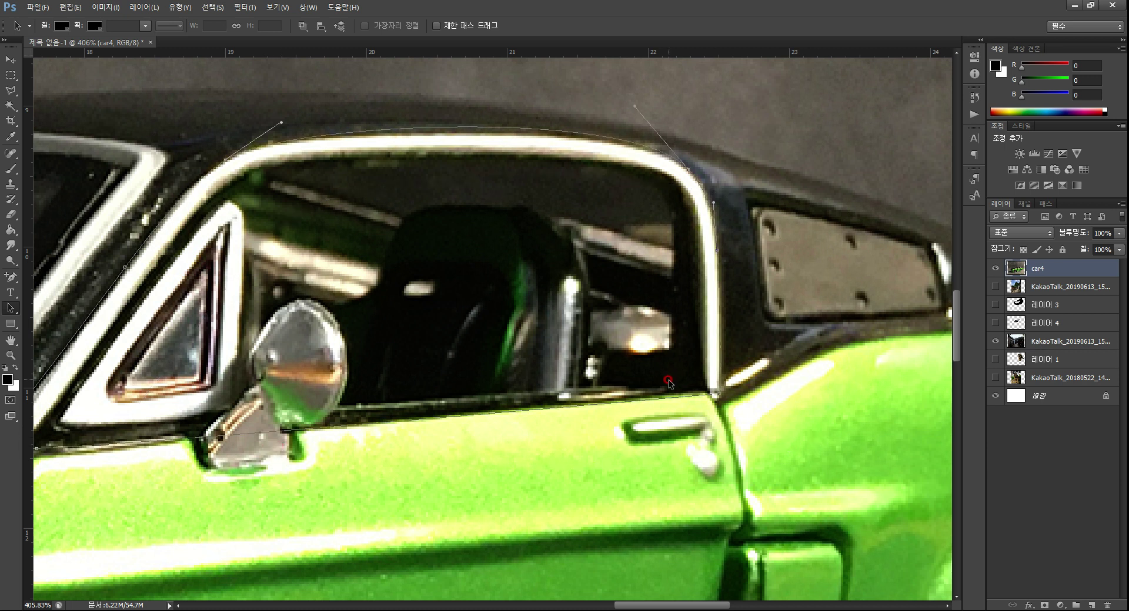
Hide the car4 layer and the visible KakaoTalk photo layer, and deselect all layers so only the white background is displayed
left_click(678, 395)
left_click(996, 341)
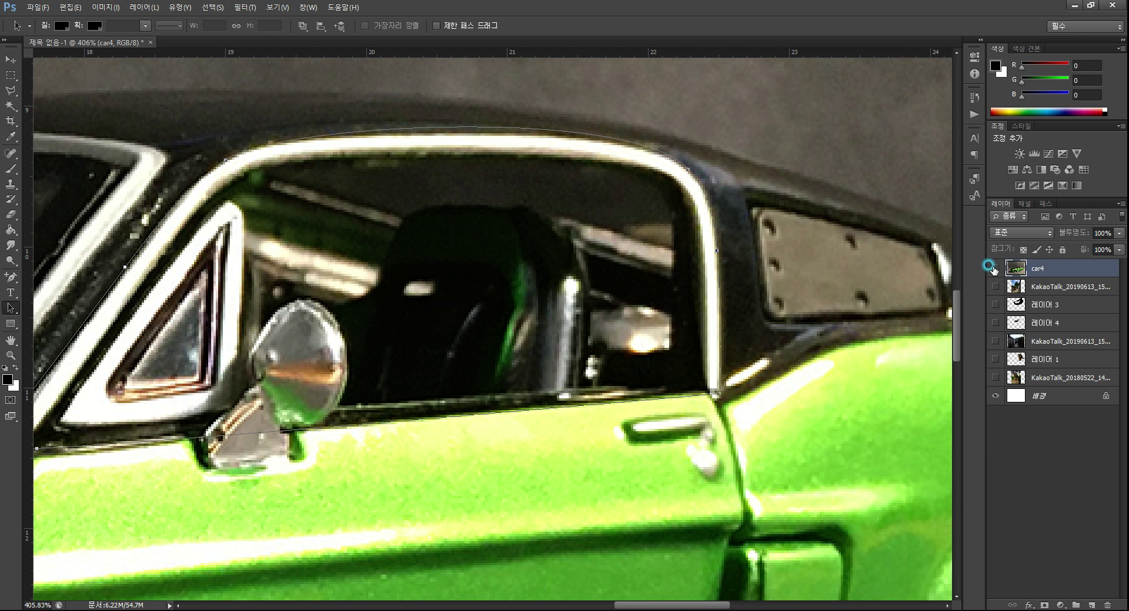
left_click(994, 268)
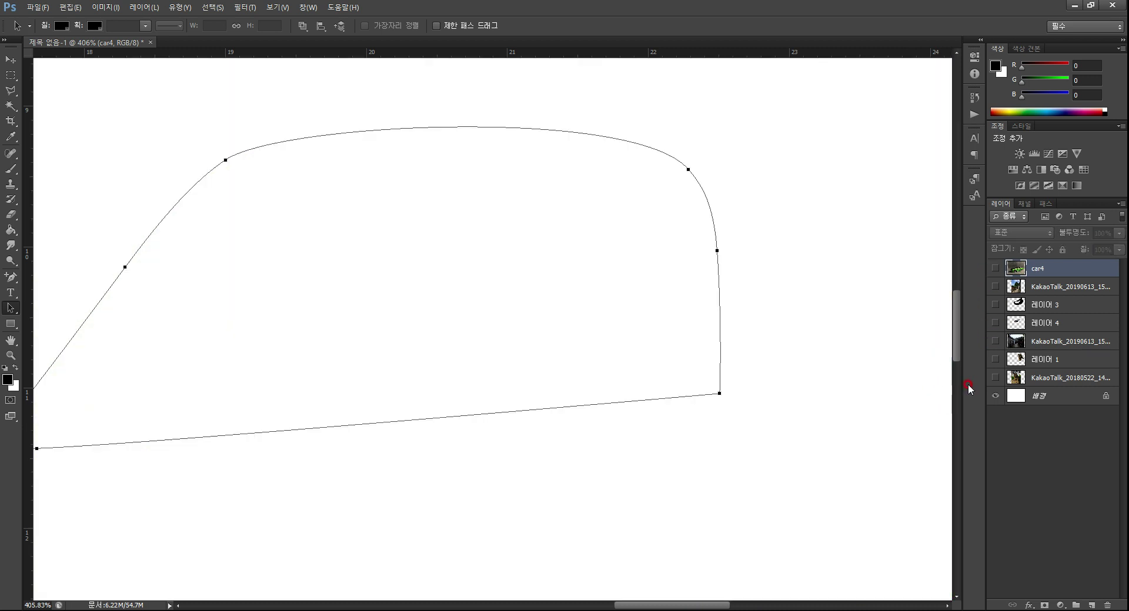
left_click(13, 60)
left_click(221, 162)
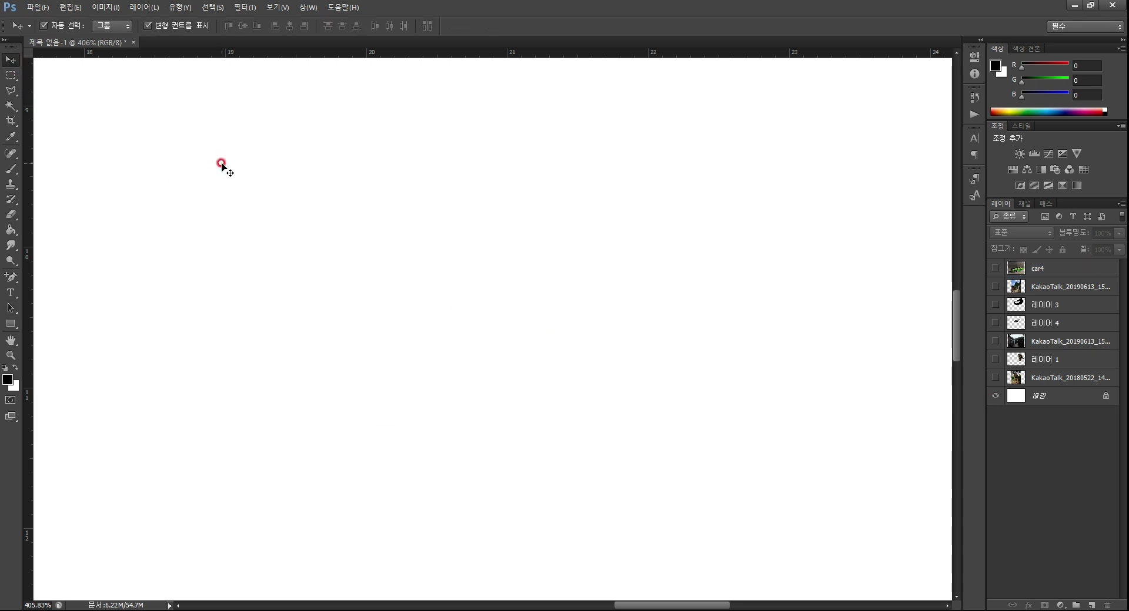
Draw a closed, irregular curved path with four anchor points on the blank canvas using the Pen tool
scroll(680, 378, "down", 1)
scroll(682, 376, "left", 3)
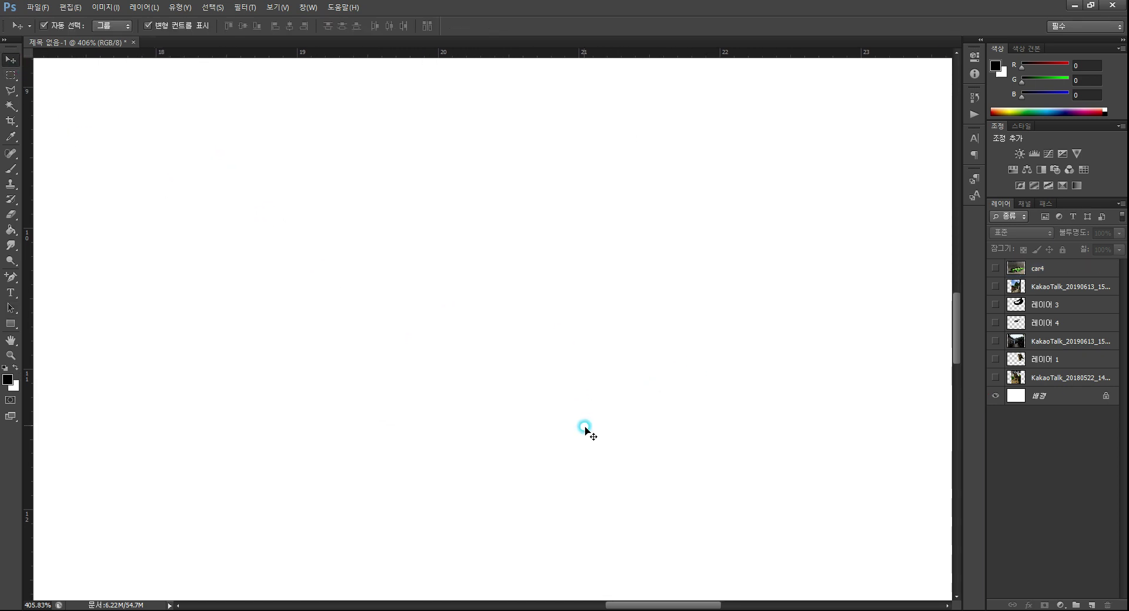
left_click(586, 428)
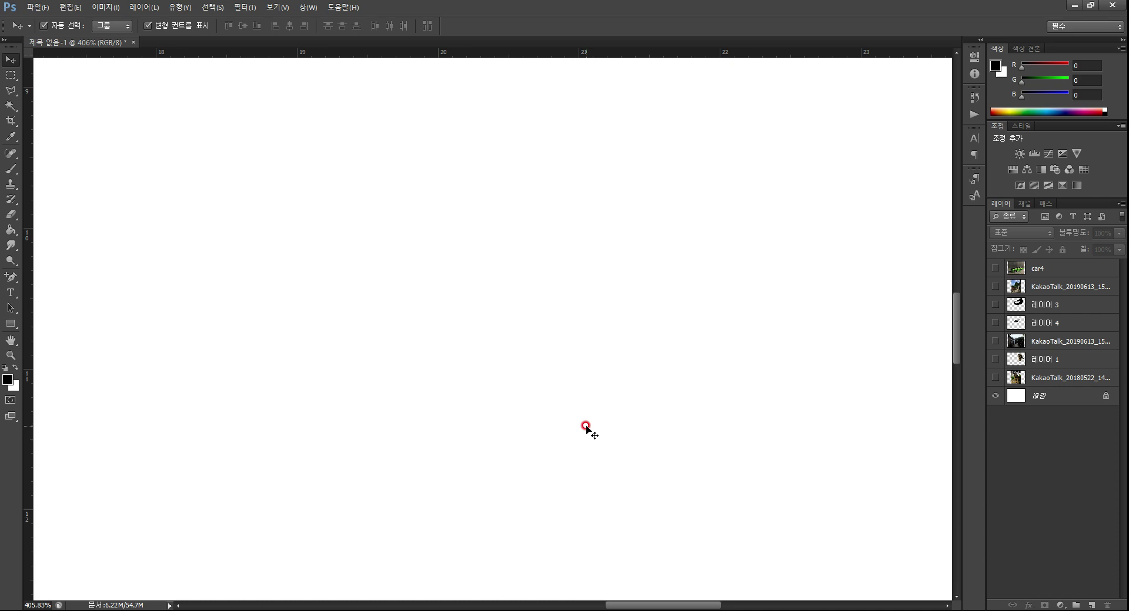
double_click(10, 356)
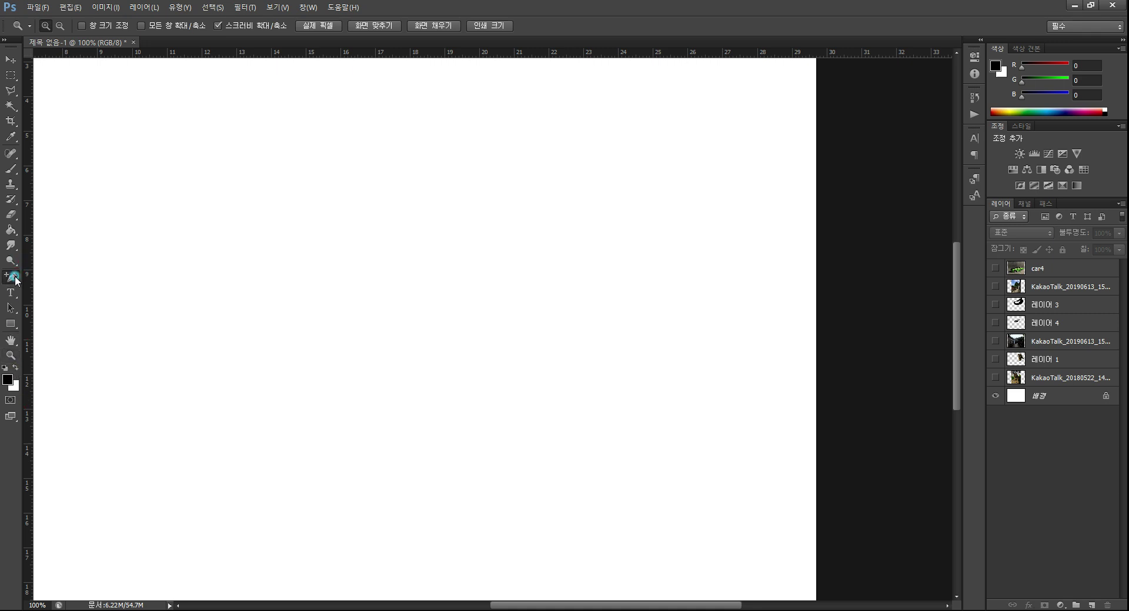
left_click(10, 277)
left_click(56, 276)
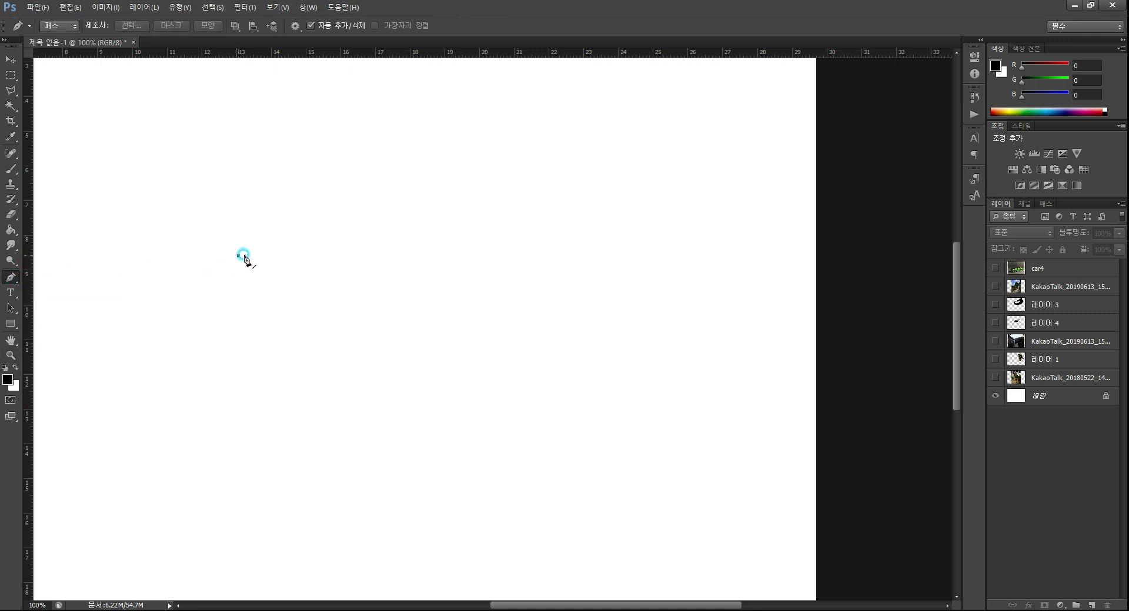
left_click(238, 256)
left_click_drag(300, 308, 285, 341)
left_click_drag(218, 370, 187, 357)
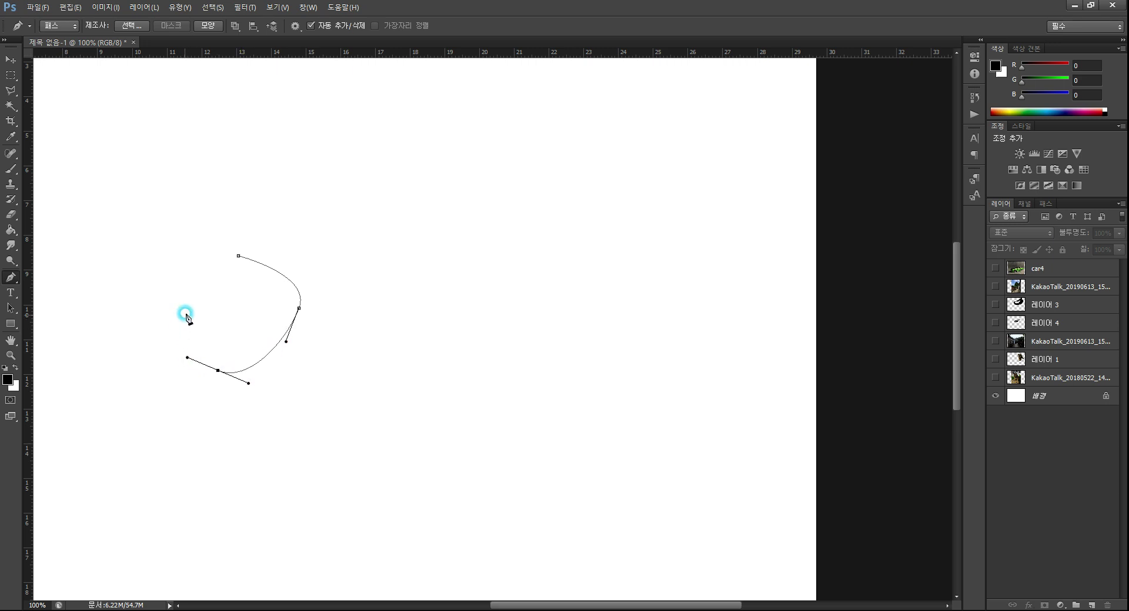
left_click_drag(187, 311, 196, 292)
left_click_drag(233, 259, 183, 264)
left_click(257, 264, "ctrl")
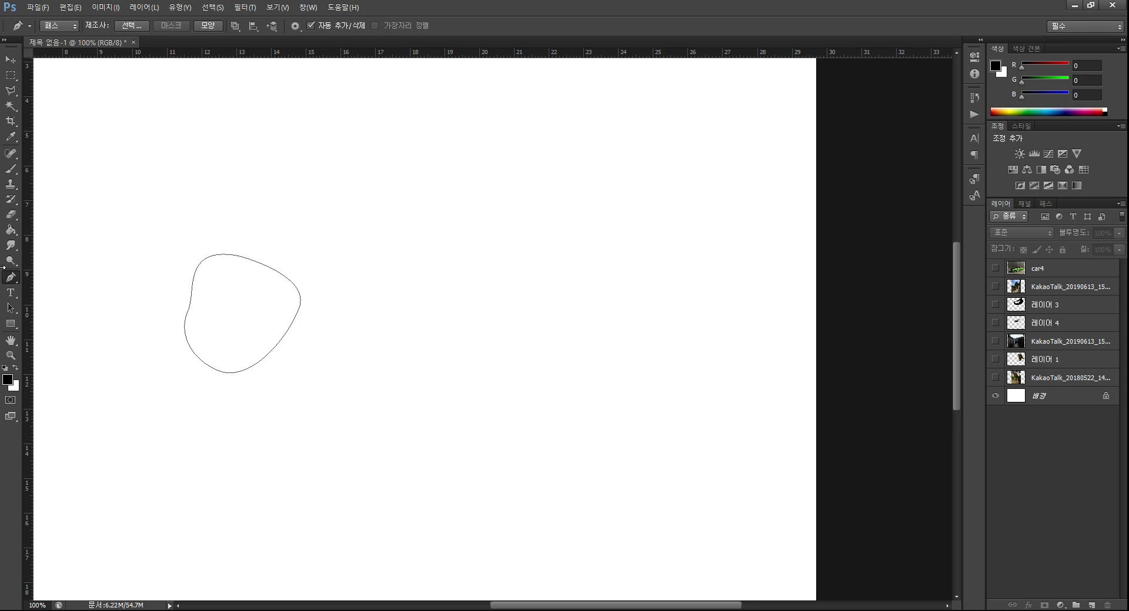
Reshape the closed path into a rounder oval by moving its anchors and direction handle with the Direct Selection tool
left_click(12, 308)
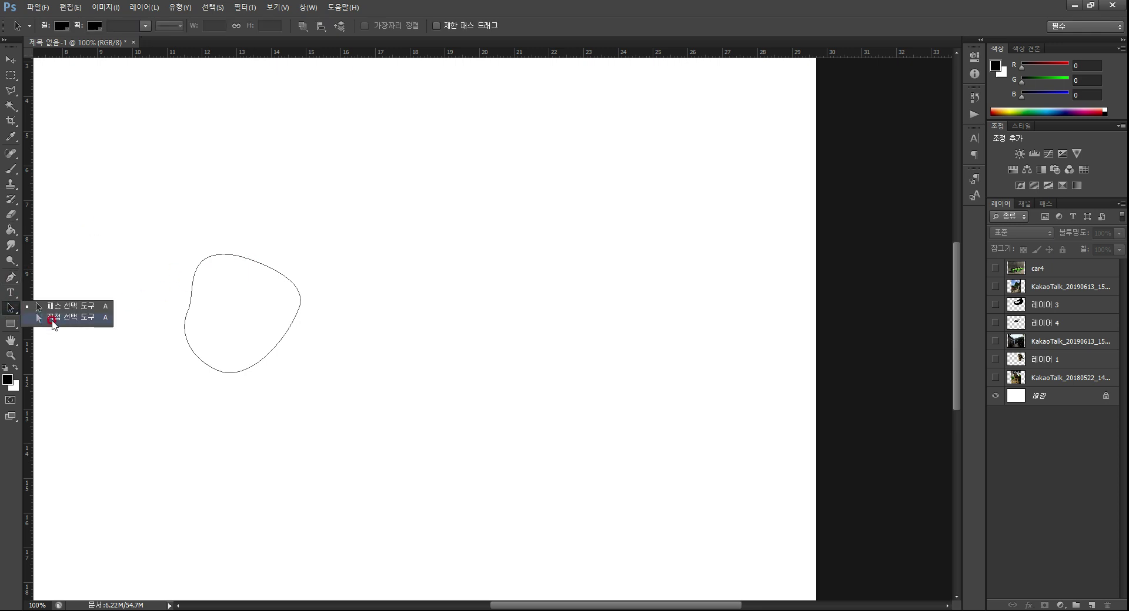
left_click(48, 319)
left_click(198, 268)
left_click(238, 256)
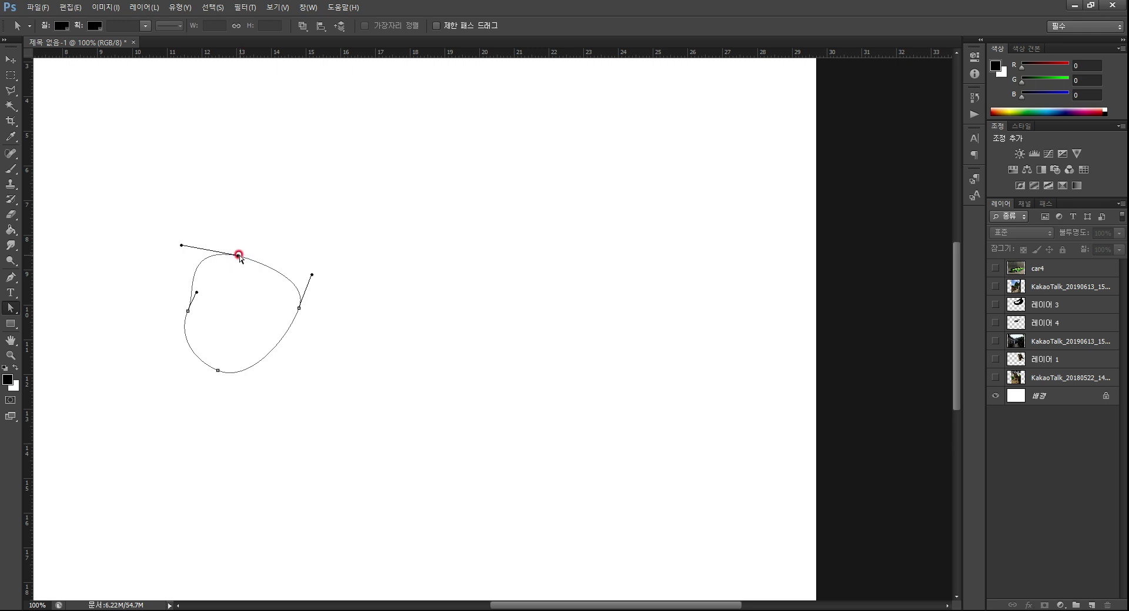
left_click_drag(238, 256, 283, 320)
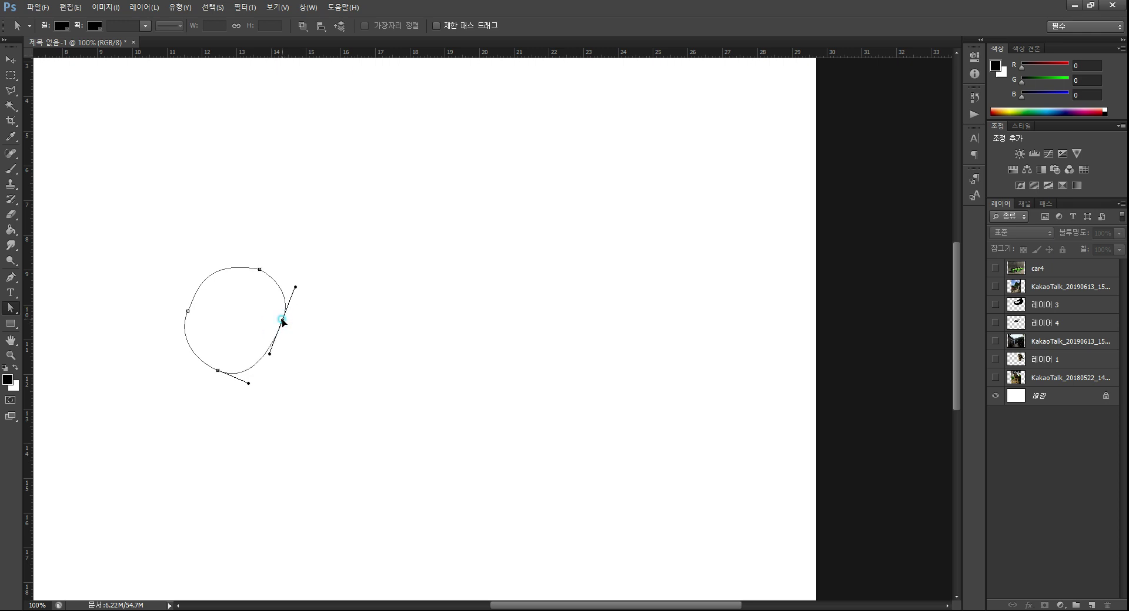
left_click(260, 270)
left_click_drag(260, 270, 226, 249)
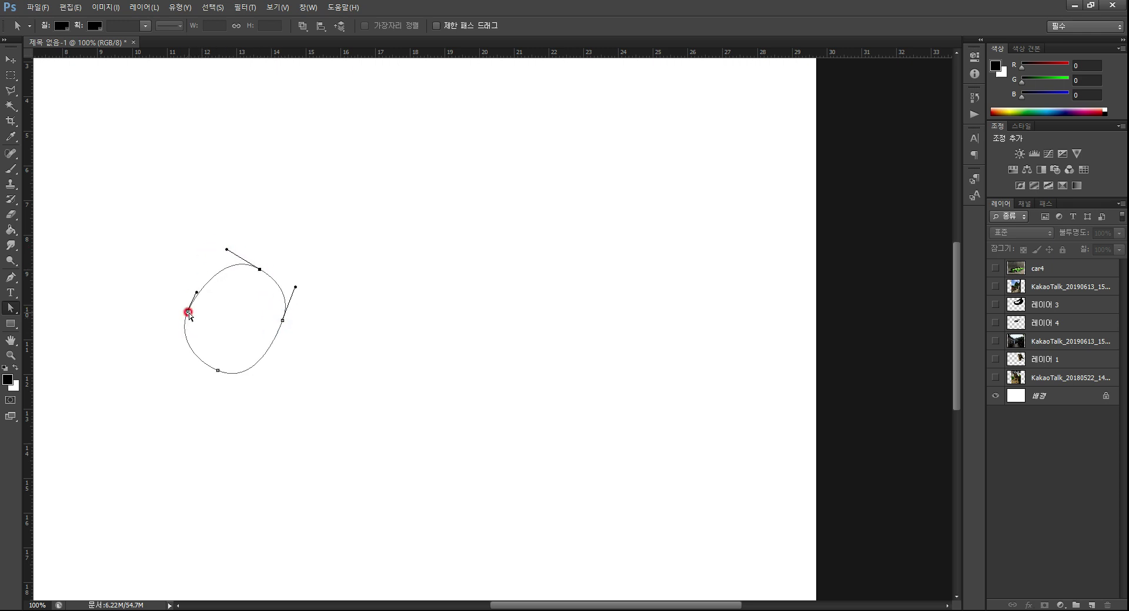
left_click_drag(188, 314, 192, 318)
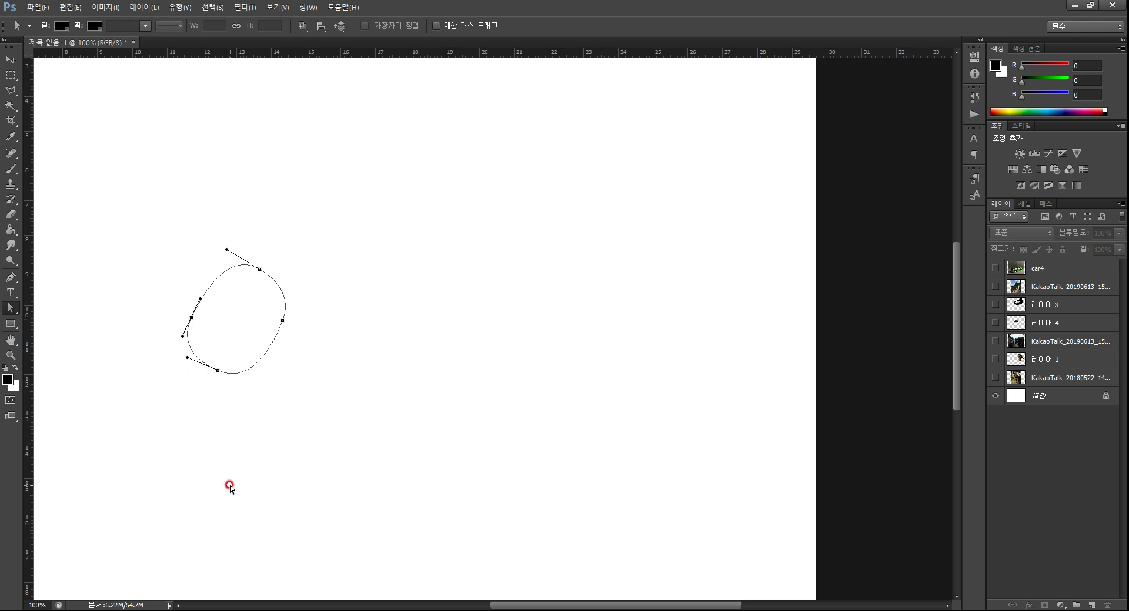
Try to draw an ellipse beside the closed path on the blank canvas with the Ellipse tool
left_click(9, 324)
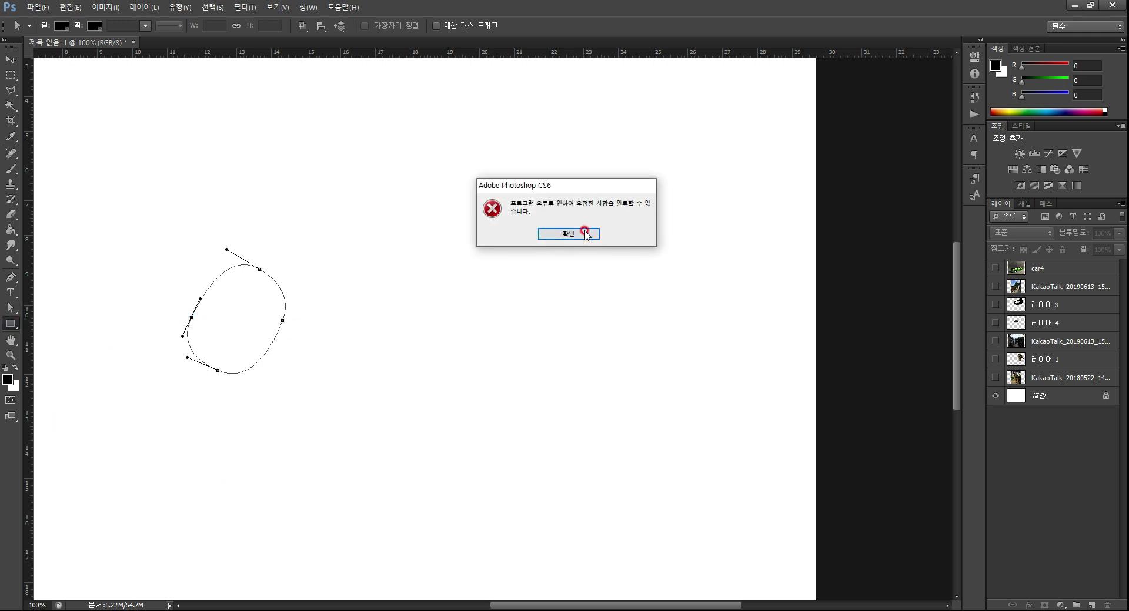
left_click(585, 233)
right_click(9, 327)
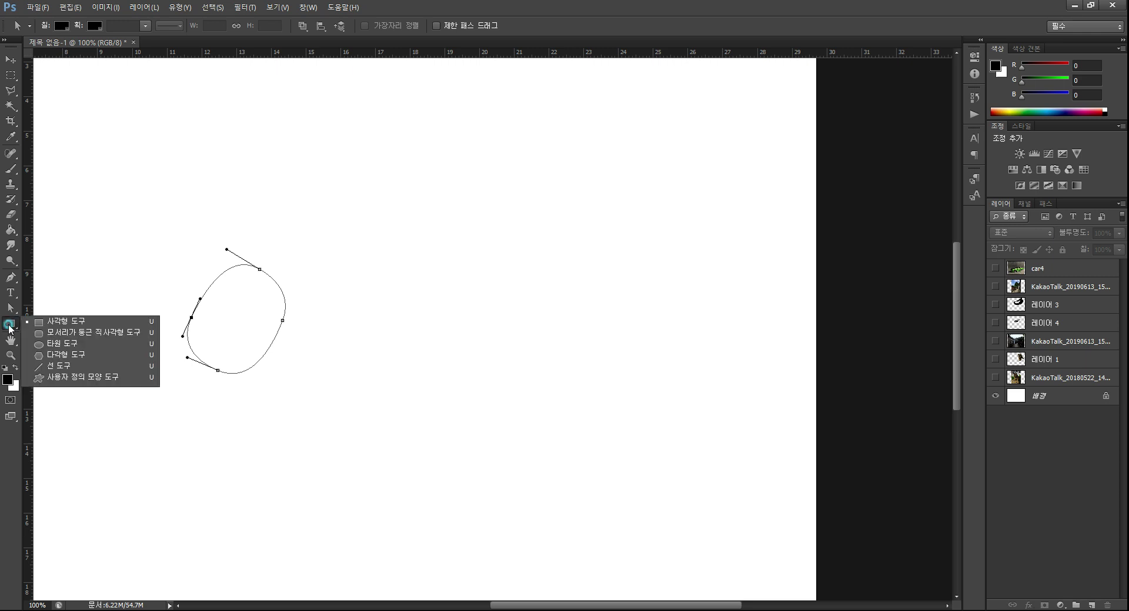
left_click(66, 343)
left_click_drag(435, 256, 525, 363)
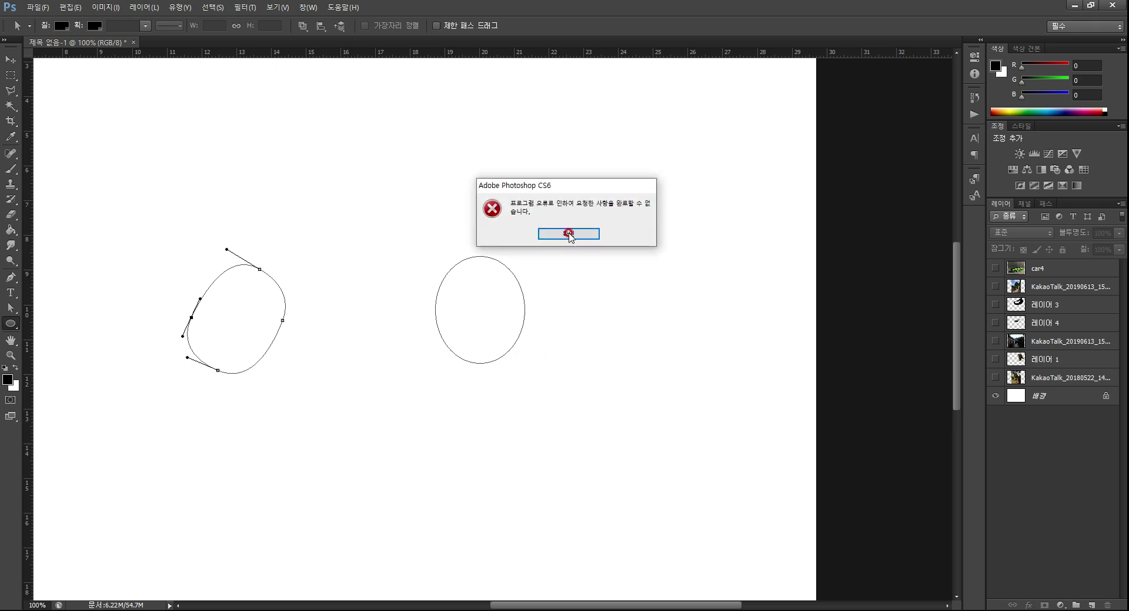
left_click(568, 232)
Add a new empty layer directly above the background layer
left_click(6, 58)
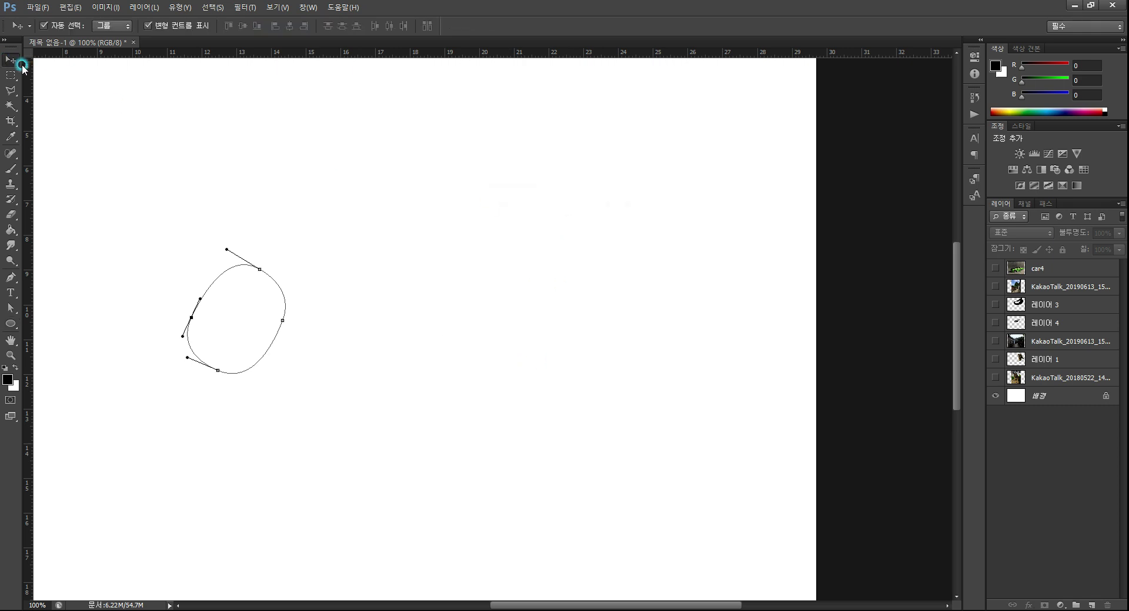
left_click(1052, 395)
left_click(1091, 604)
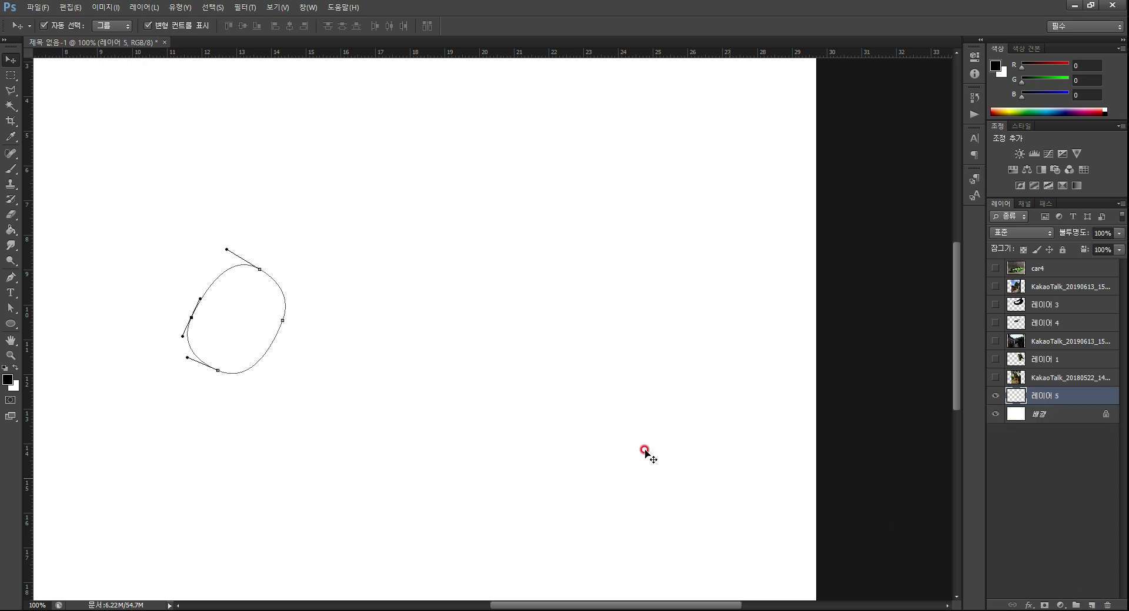
Try to start the Ellipse tool on the new empty layer, dismissing the error dialogs
left_click(17, 317)
left_click(297, 335)
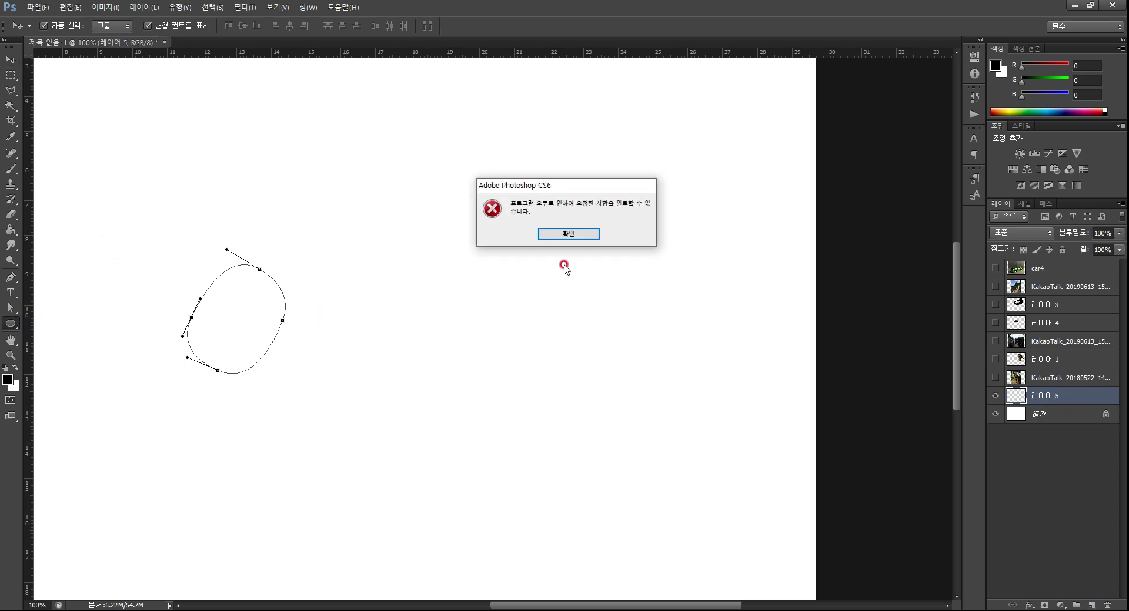
left_click(579, 235)
left_click(244, 236)
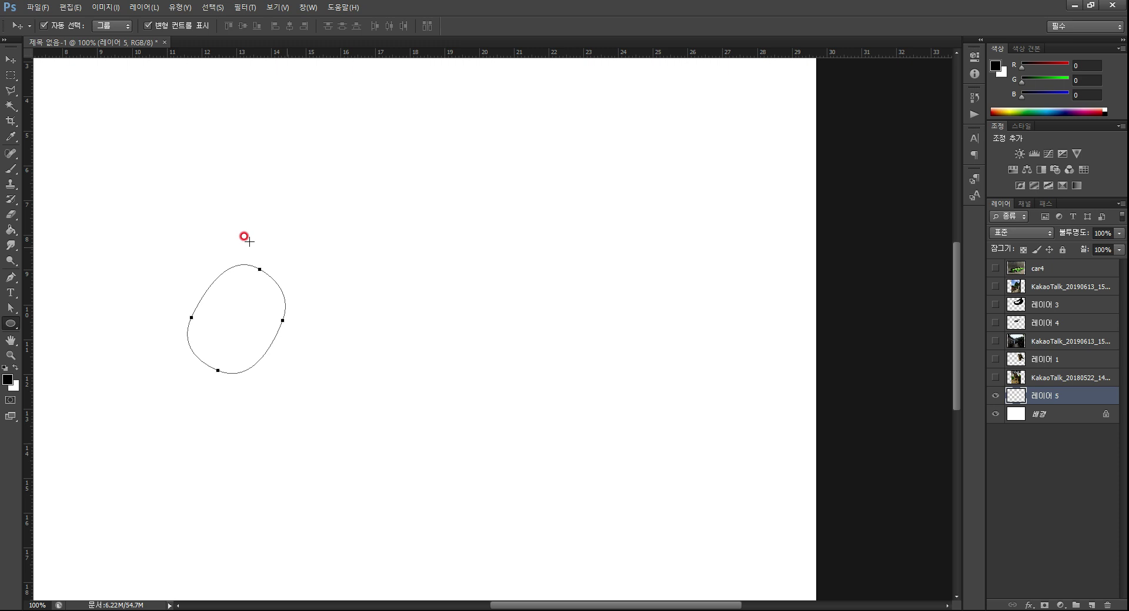
left_click(5, 60)
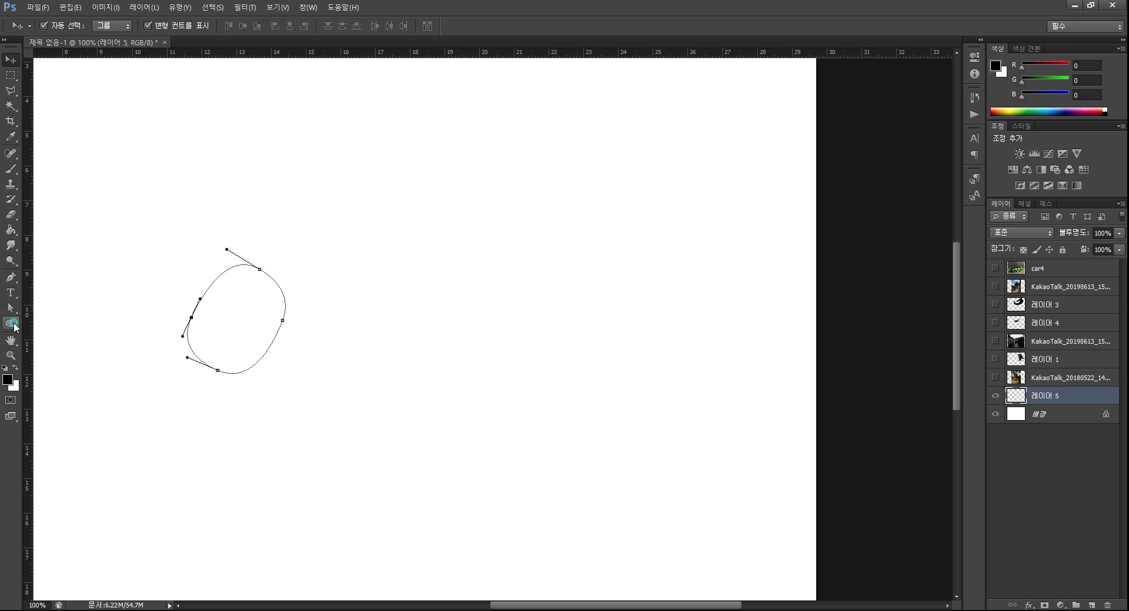
left_click(14, 326)
left_click(356, 355)
left_click(538, 233)
left_click(62, 351)
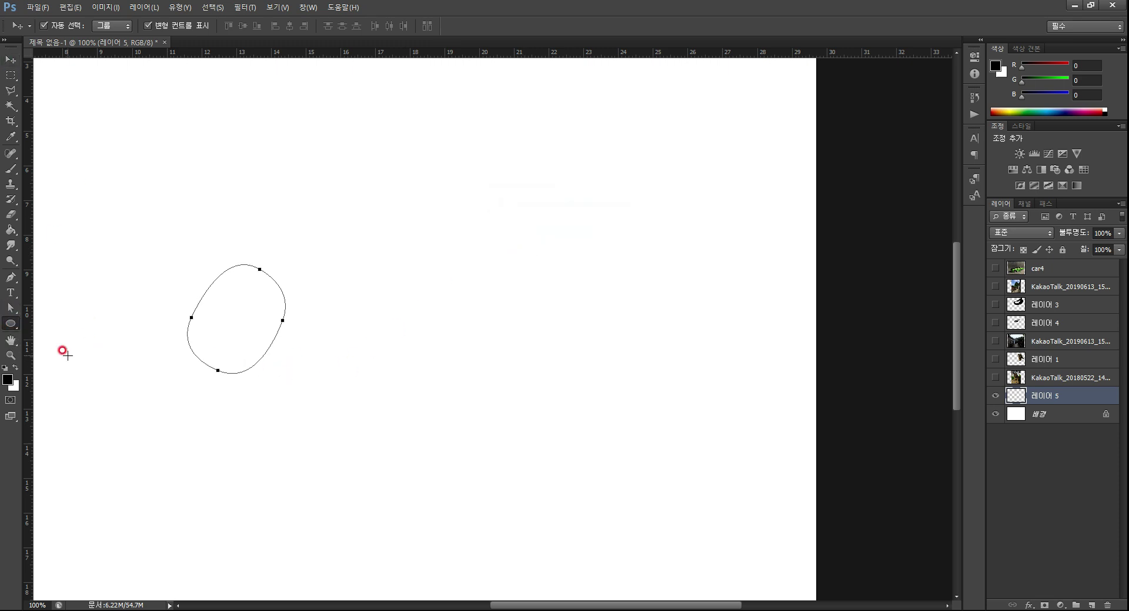
Select the whole closed path on the canvas with the Path Selection tool
left_click(11, 308)
right_click(14, 309)
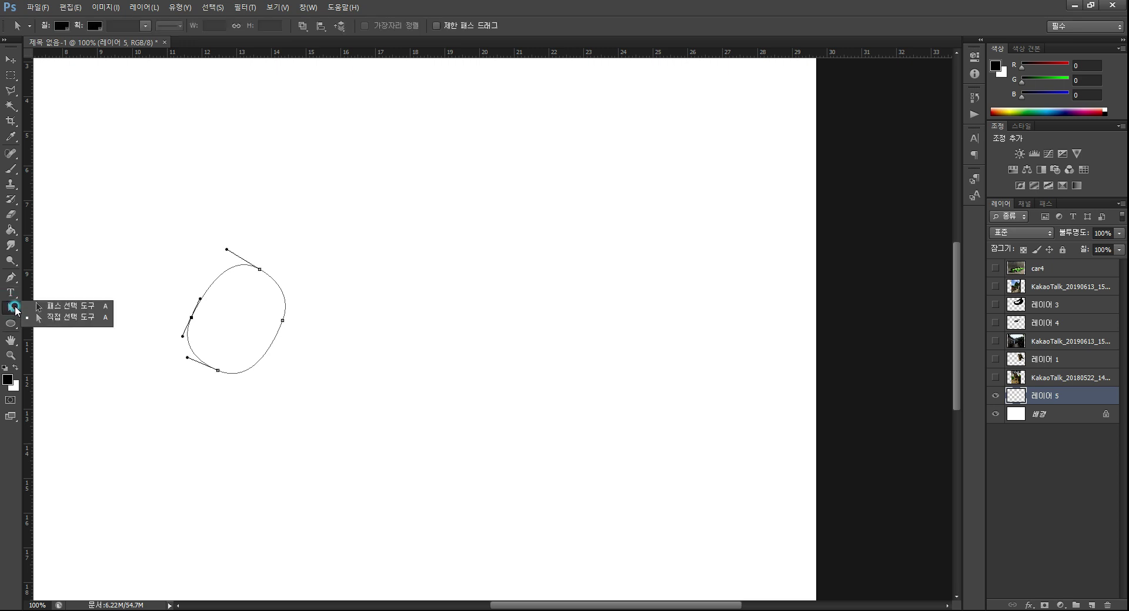
left_click(62, 305)
left_click(190, 325)
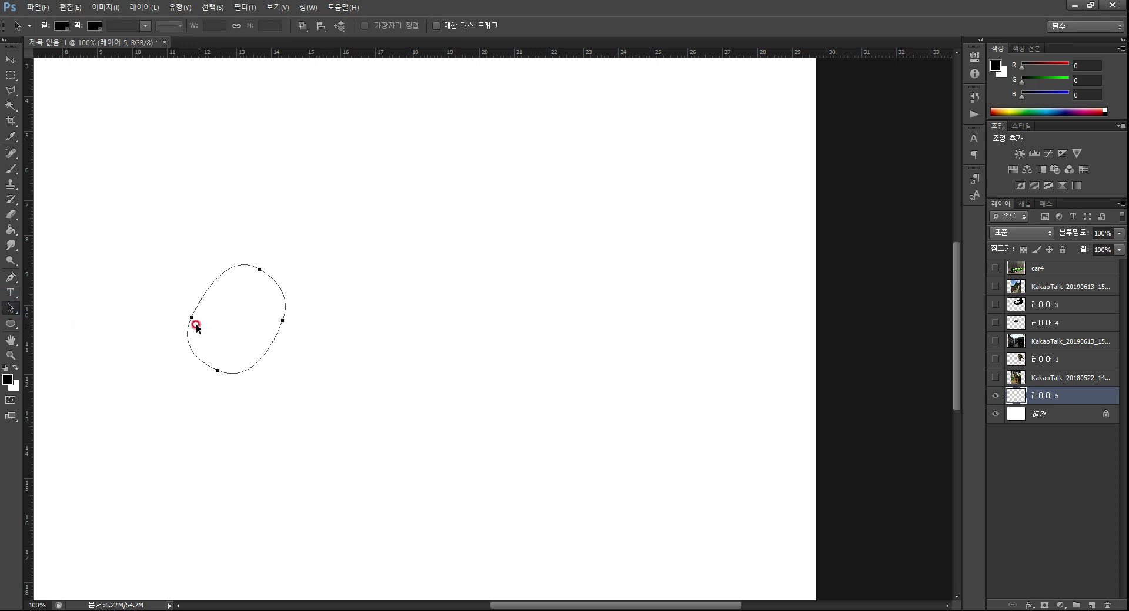
Draw a black-filled upright ellipse shape about 136 × 192 px near the middle of the canvas
left_click(12, 323)
left_click(560, 235)
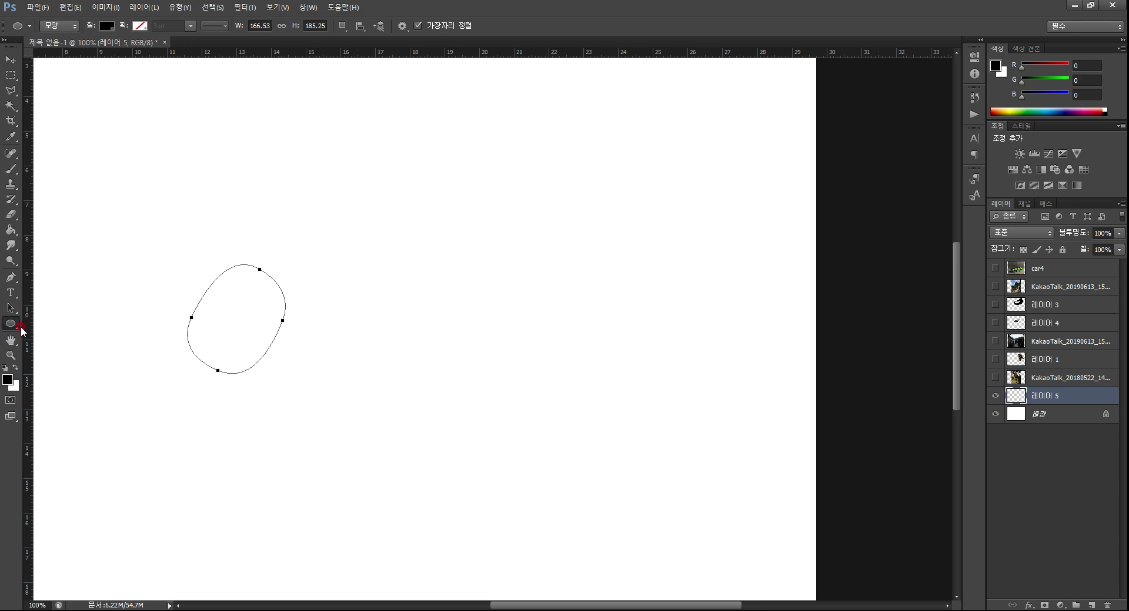
left_click(499, 276)
right_click(9, 327)
left_click(9, 333)
left_click_drag(479, 247, 560, 361)
Move the whole black ellipse slightly up and to the left with the Path Selection tool
left_click(11, 59)
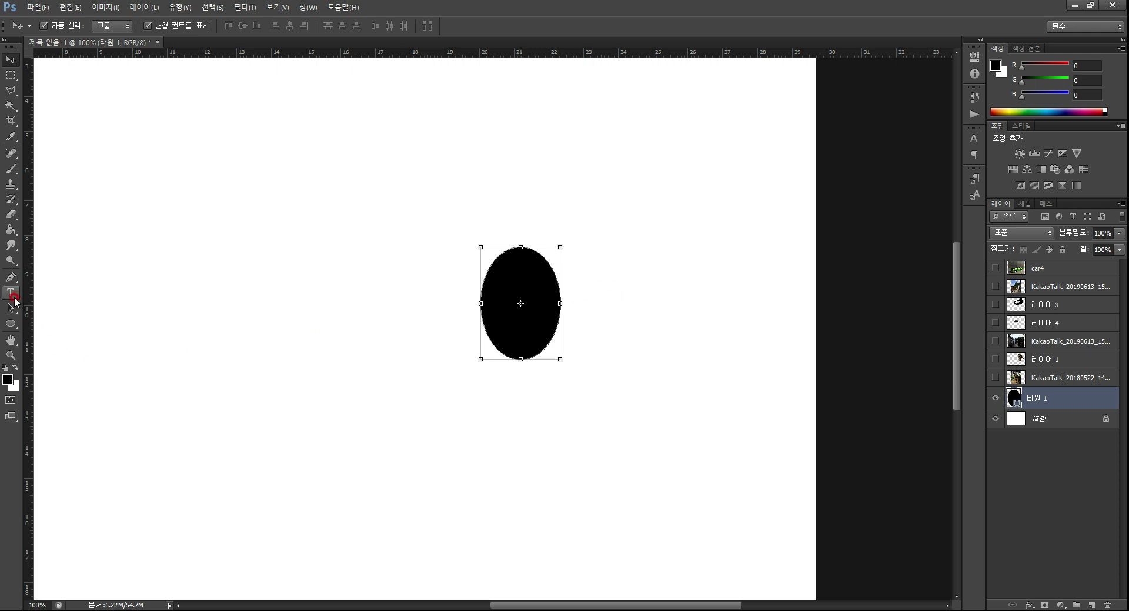
left_click(10, 307)
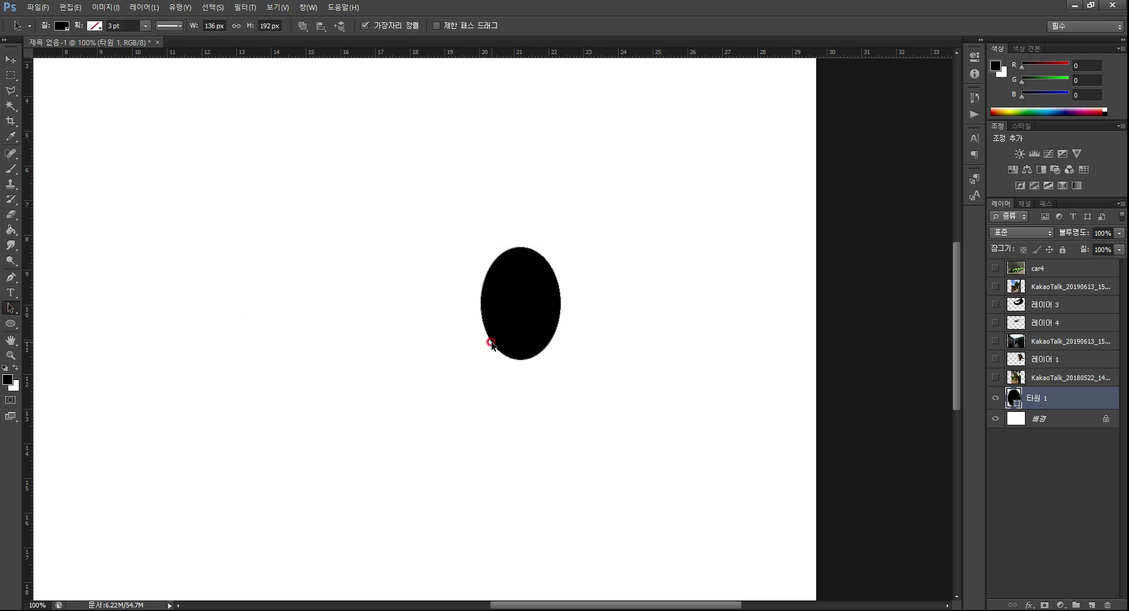
left_click(485, 303)
left_click_drag(481, 302, 453, 287)
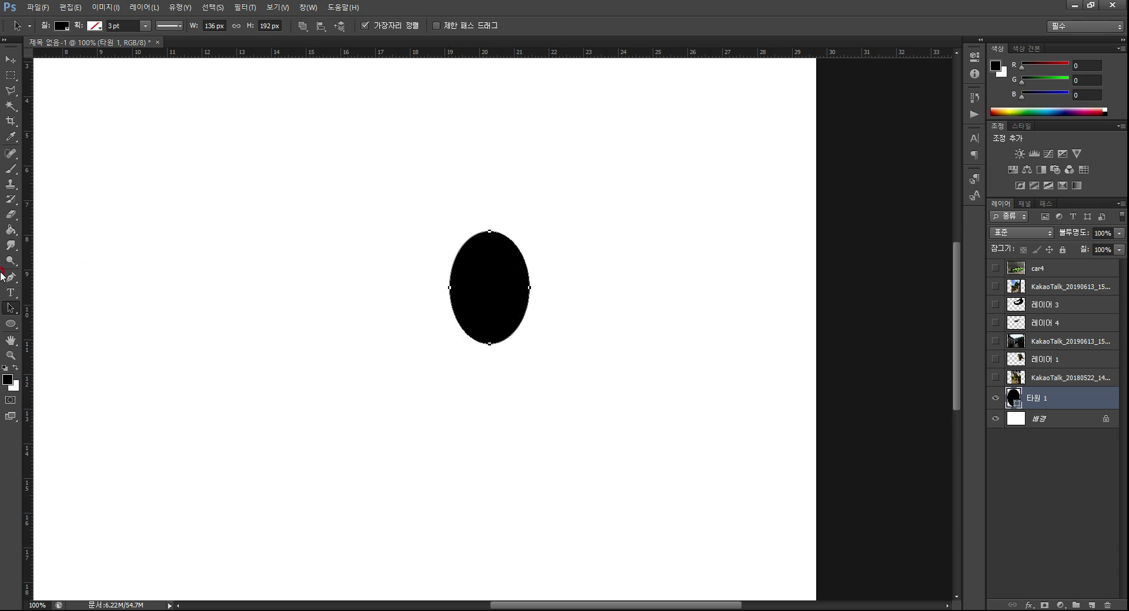
Reshape the ellipse's left and lower curves into a blunter egg shape by adjusting its anchors and handles with the Direct Selection tool
right_click(11, 323)
right_click(10, 307)
left_click(68, 324)
left_click_drag(450, 298, 516, 348)
left_click(489, 343)
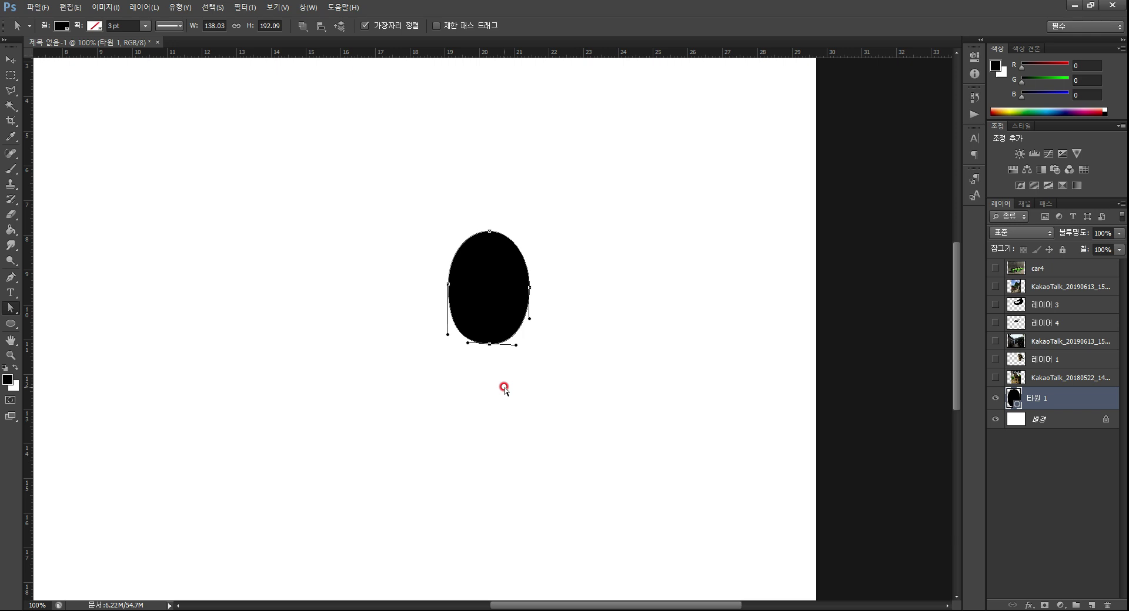
Delete the black ellipse shape and close the document without saving its changes
left_click(10, 59)
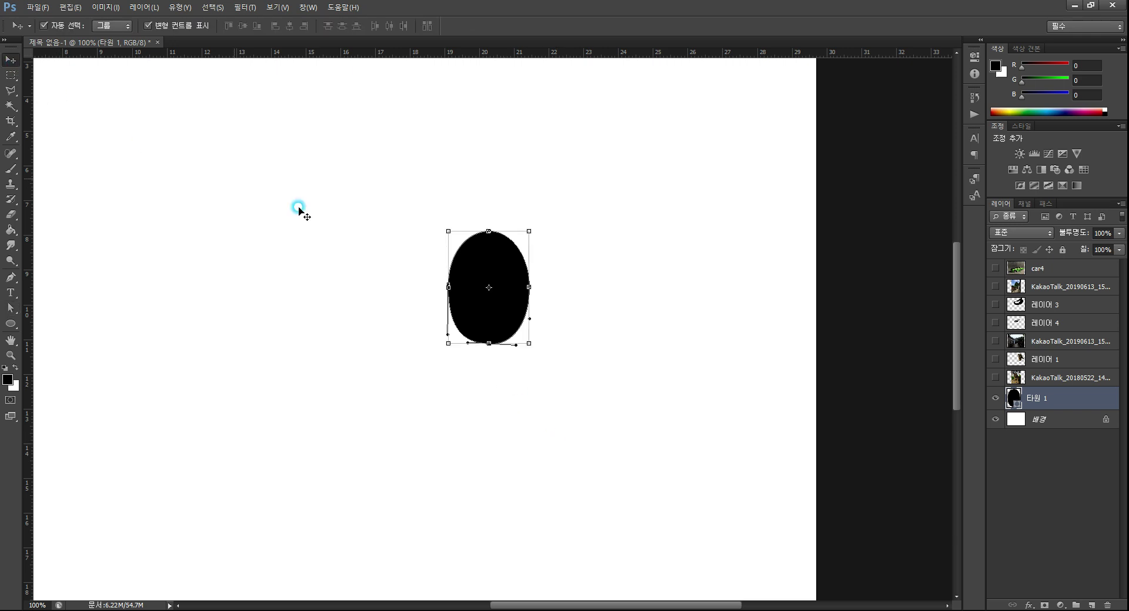
key("Delete")
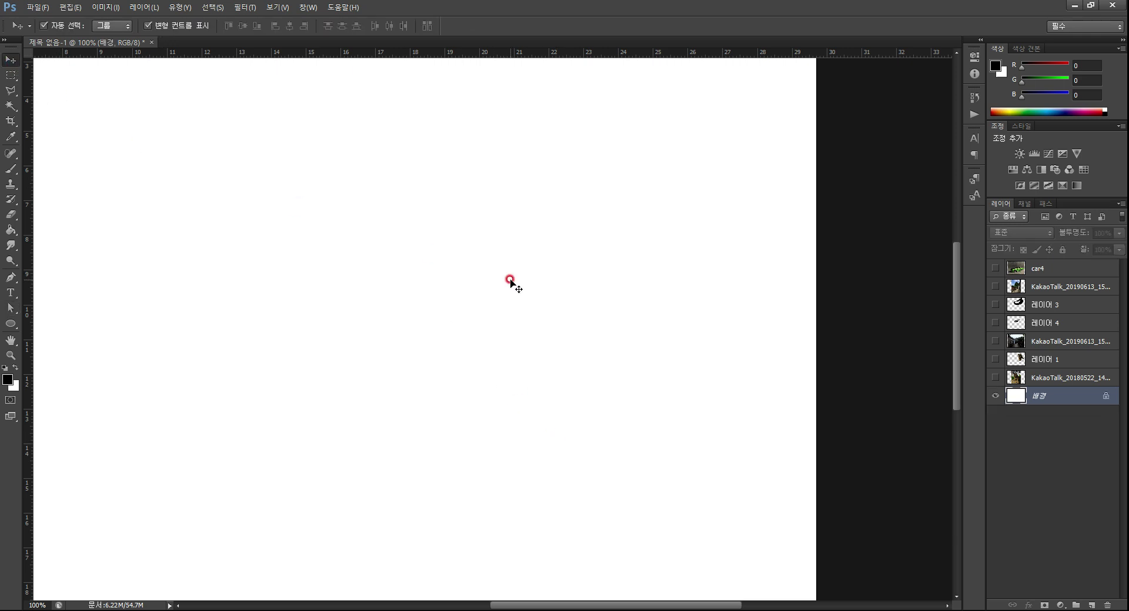
left_click(151, 42)
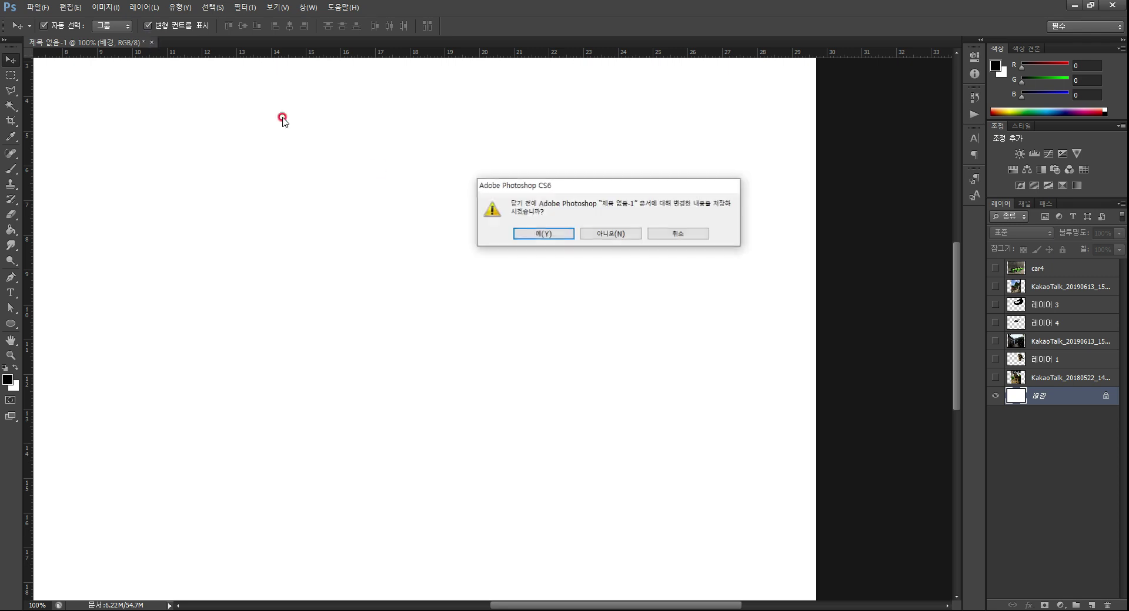
left_click(611, 234)
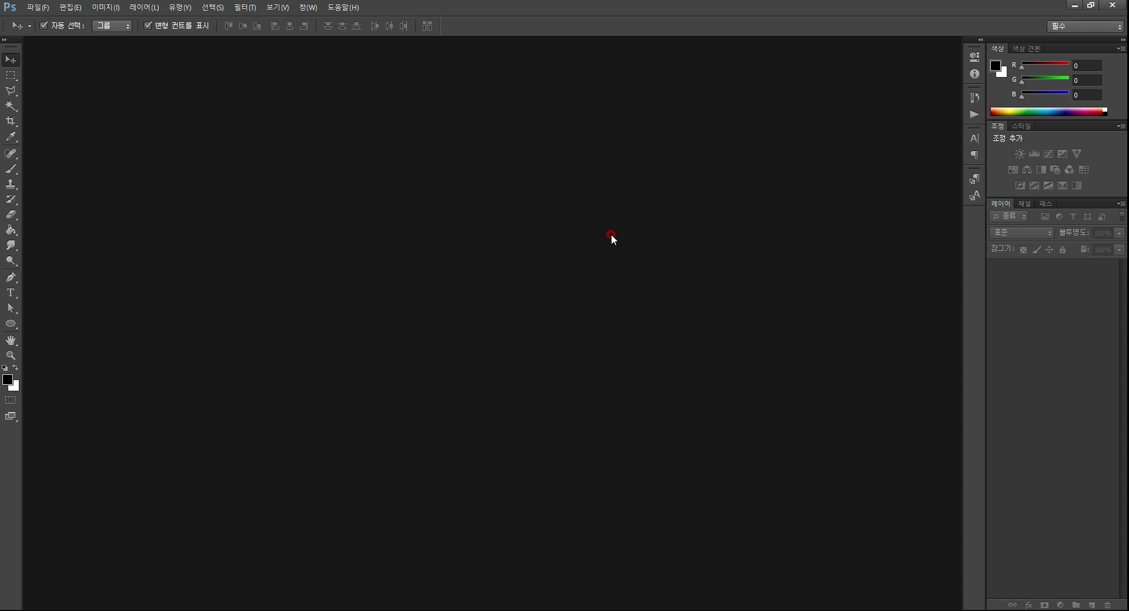
Create a new document using the international paper B5 size, 176 × 250 mm, with a resolution of 150 pixels/inch
left_click(39, 8)
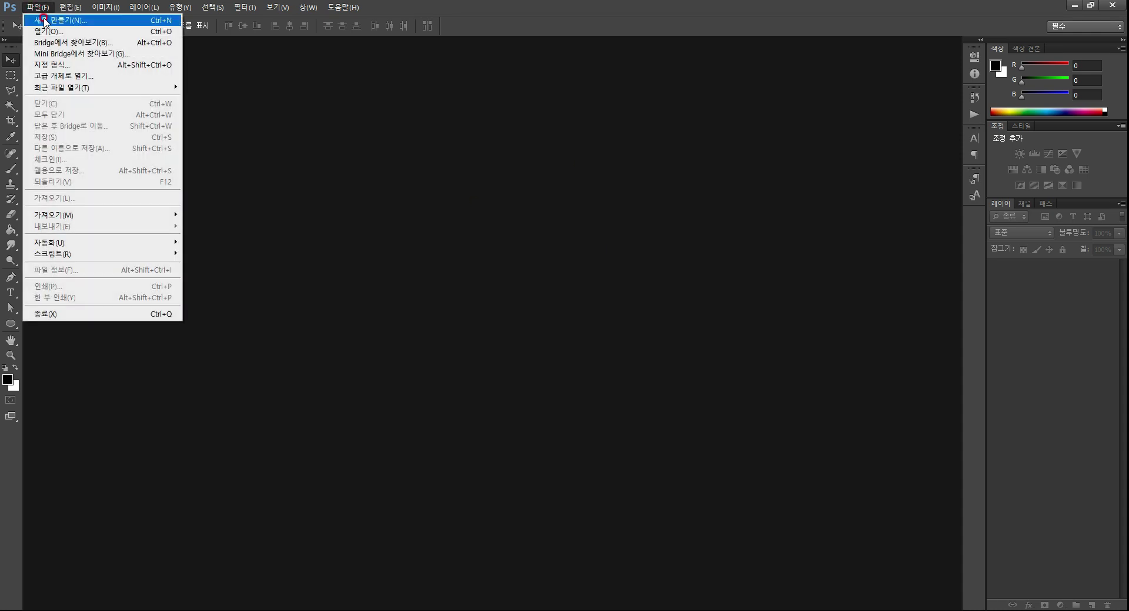
left_click(45, 20)
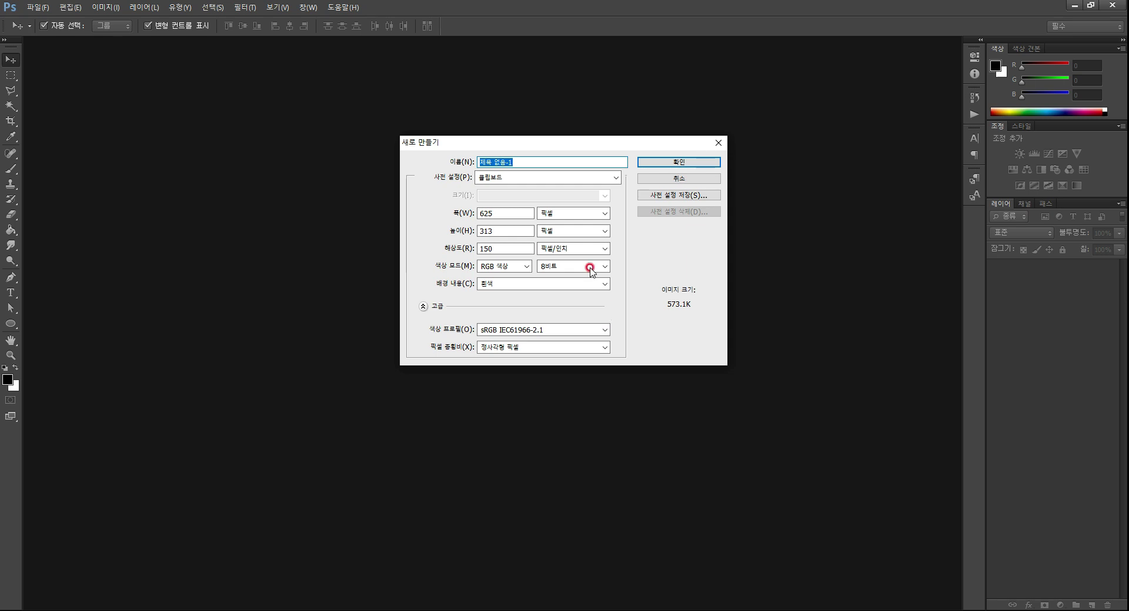
left_click(516, 177)
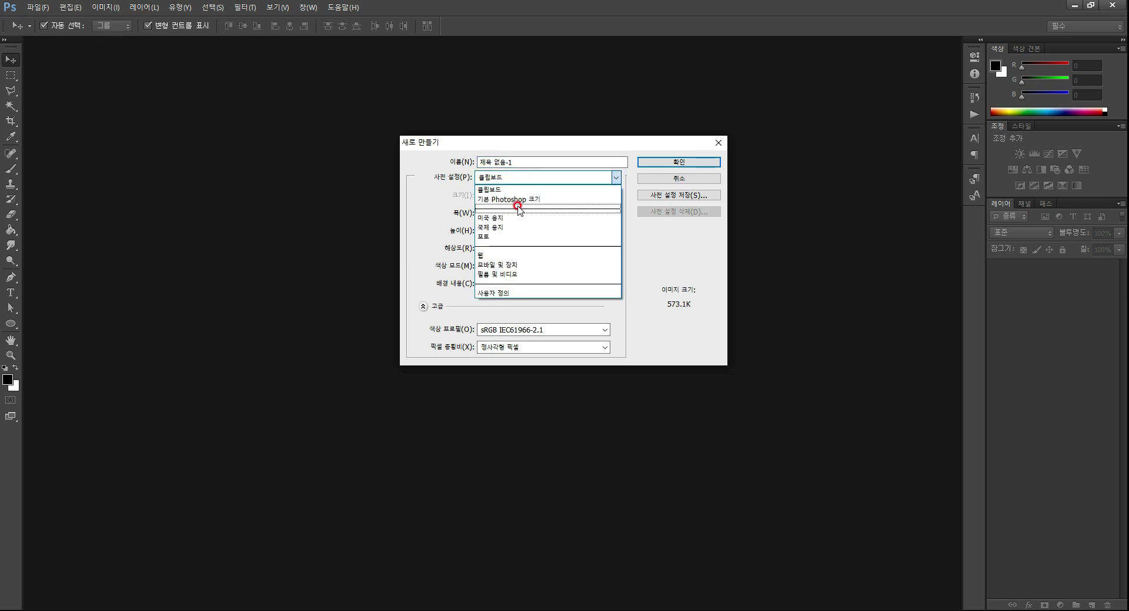
left_click(506, 228)
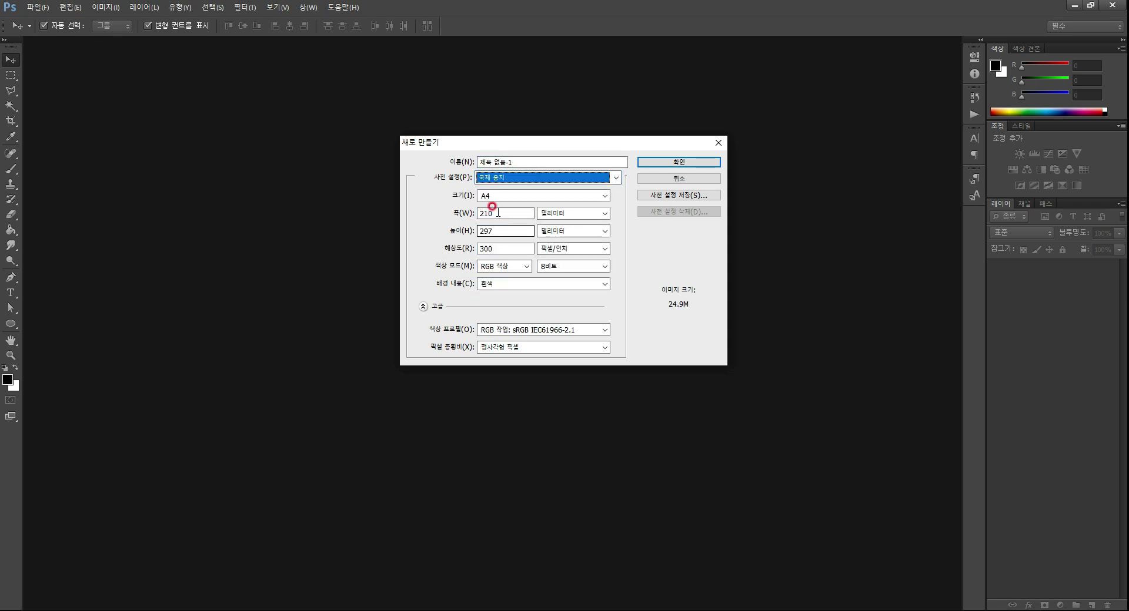
left_click(530, 198)
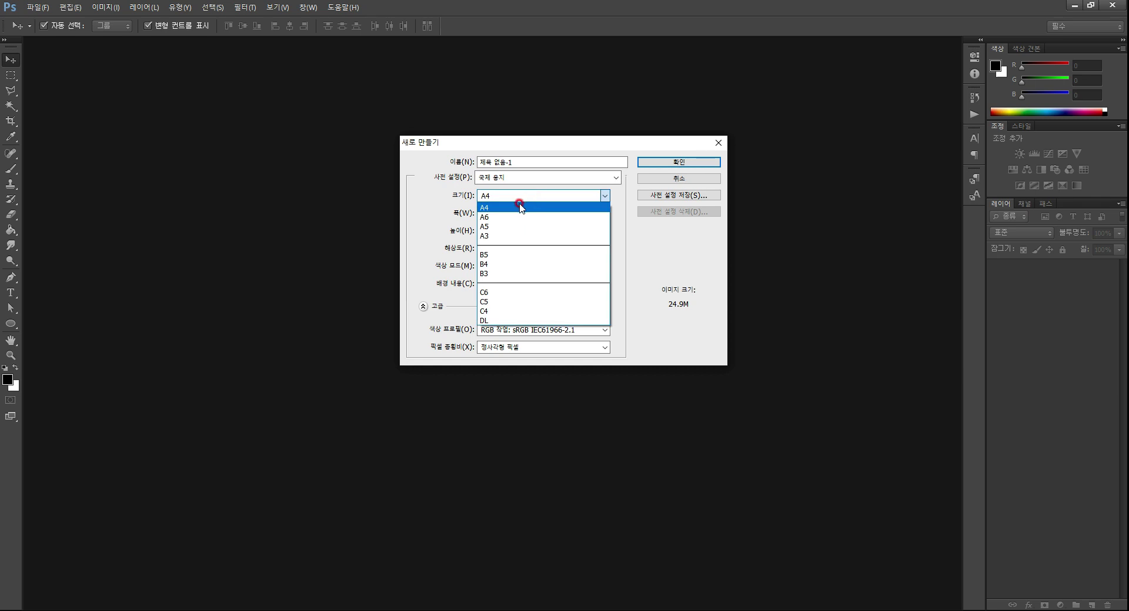
left_click(498, 257)
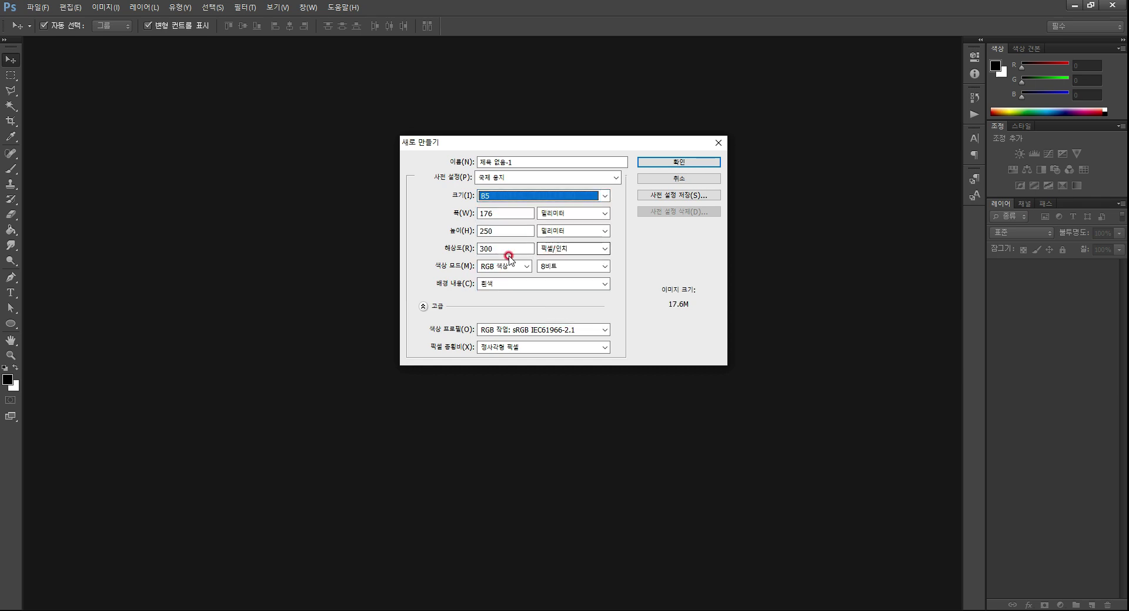
left_click(503, 247)
left_click(465, 247)
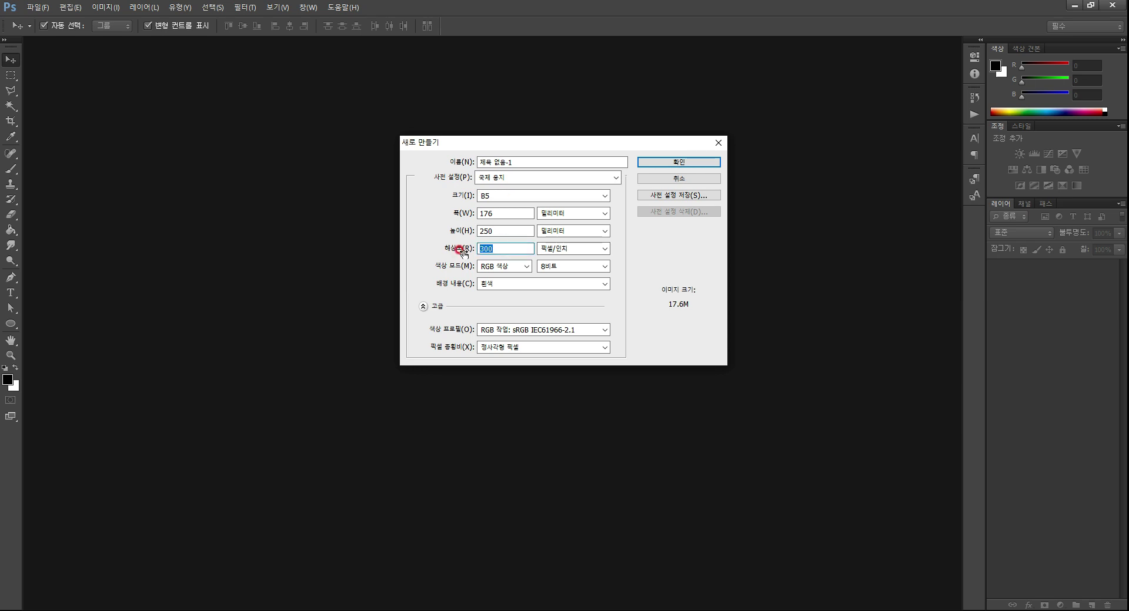
type("15")
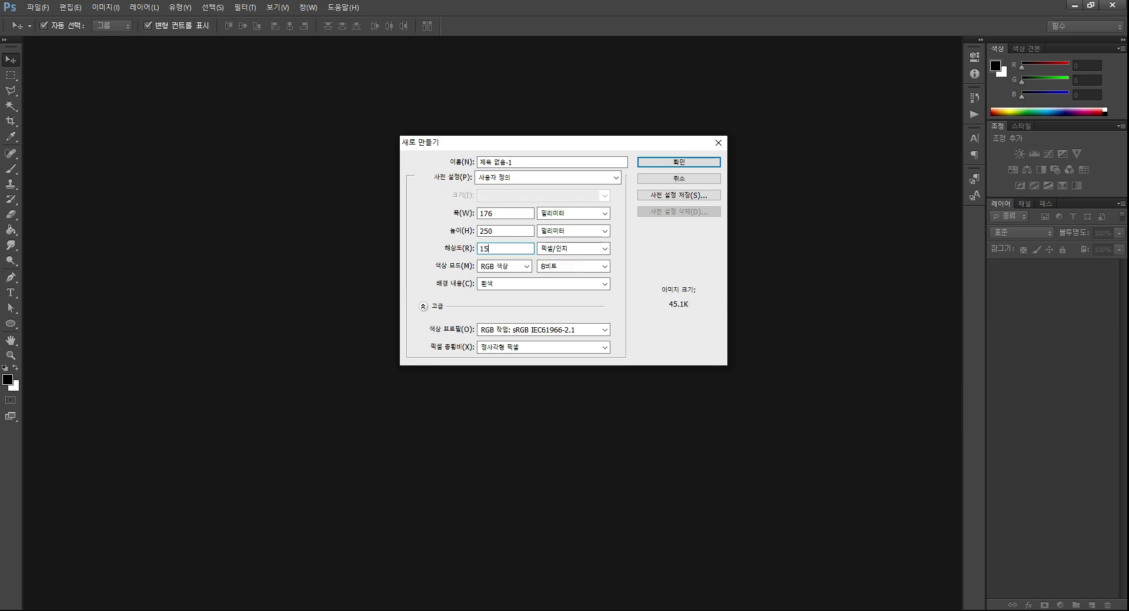
type("0")
key("Return")
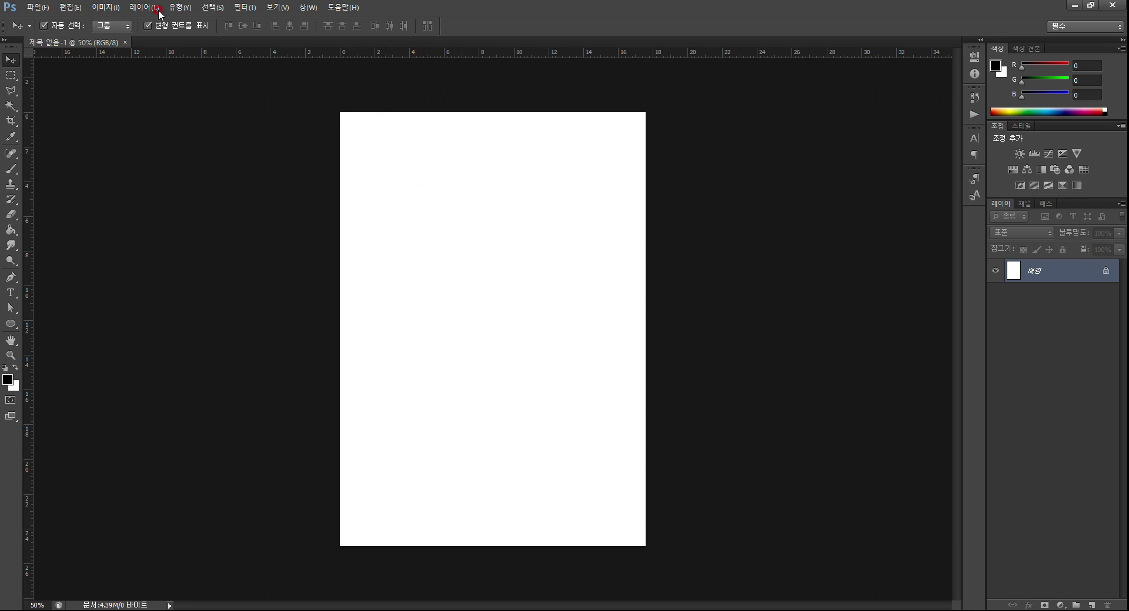
Rotate the blank B5 canvas from portrait to landscape orientation
left_click(107, 7)
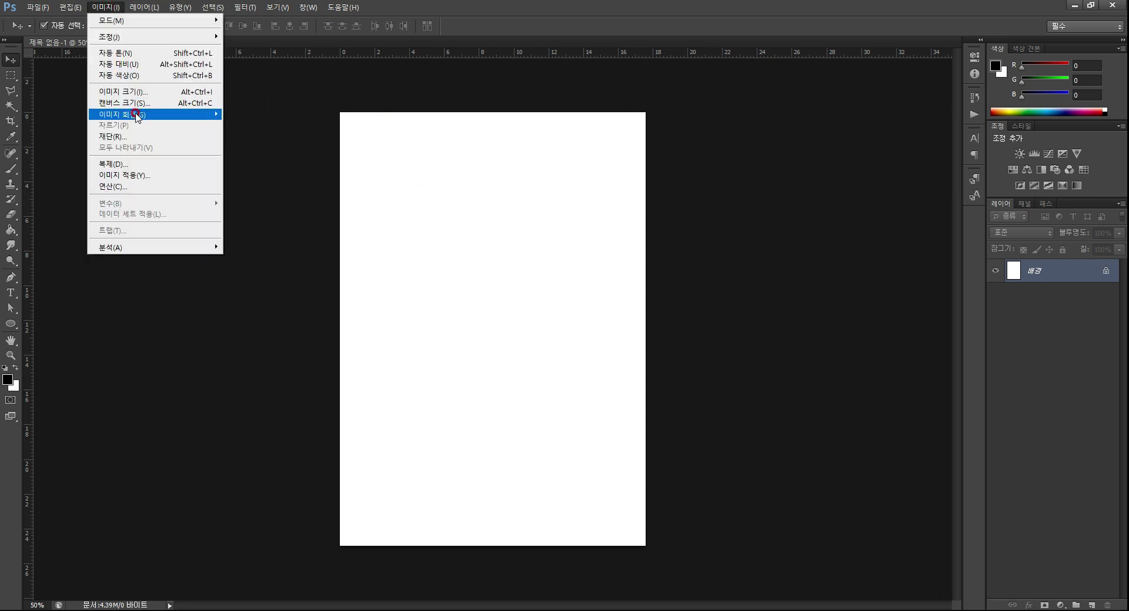
mouse_move(135, 114)
left_click(262, 125)
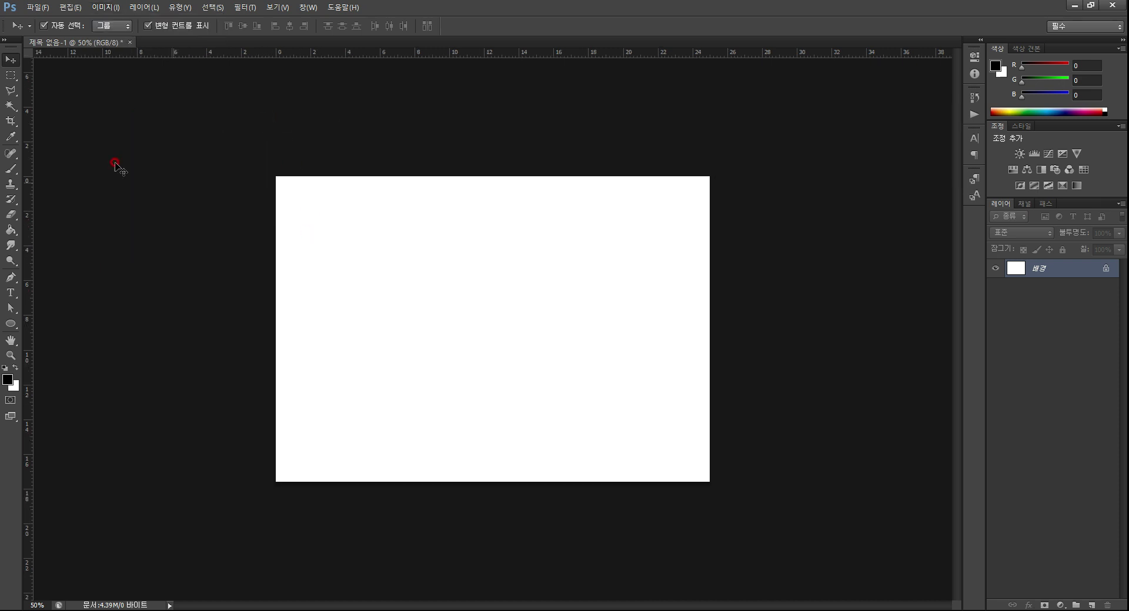
left_click_drag(24, 49, 274, 175)
left_click(271, 110)
mouse_move(260, 482)
left_mouse_down()
mouse_move(277, 482)
mouse_move(272, 426)
mouse_move(95, 172)
mouse_move(44, 56)
mouse_move(162, 10)
left_mouse_up()
Extend the canvas width by 15 cm using relative sizing, leaving the height extension at 0
left_click(116, 8)
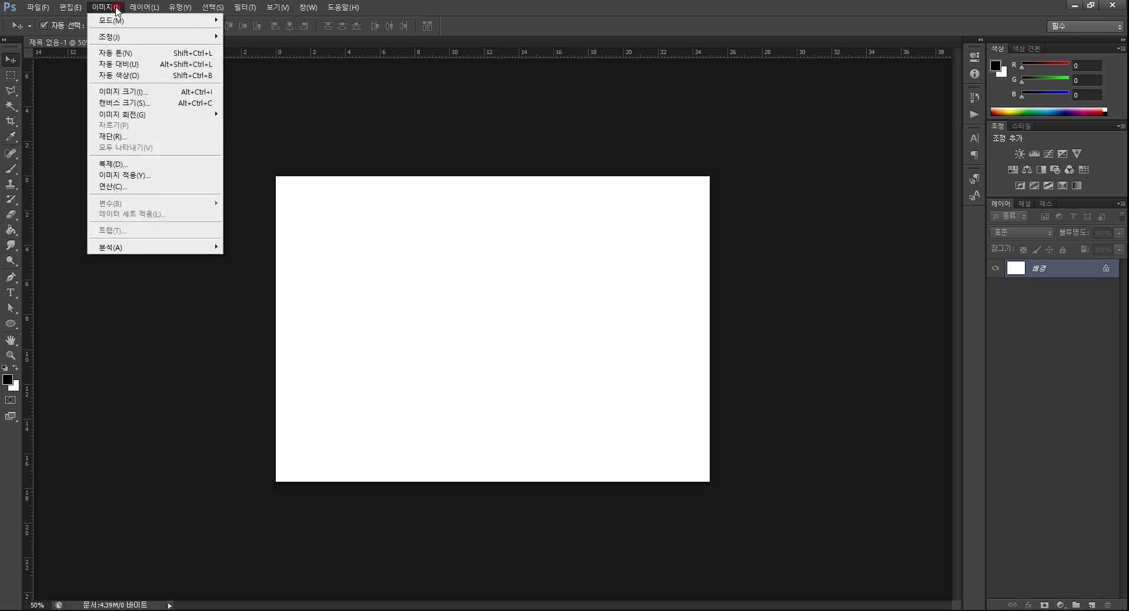
left_click(120, 105)
left_click(550, 216)
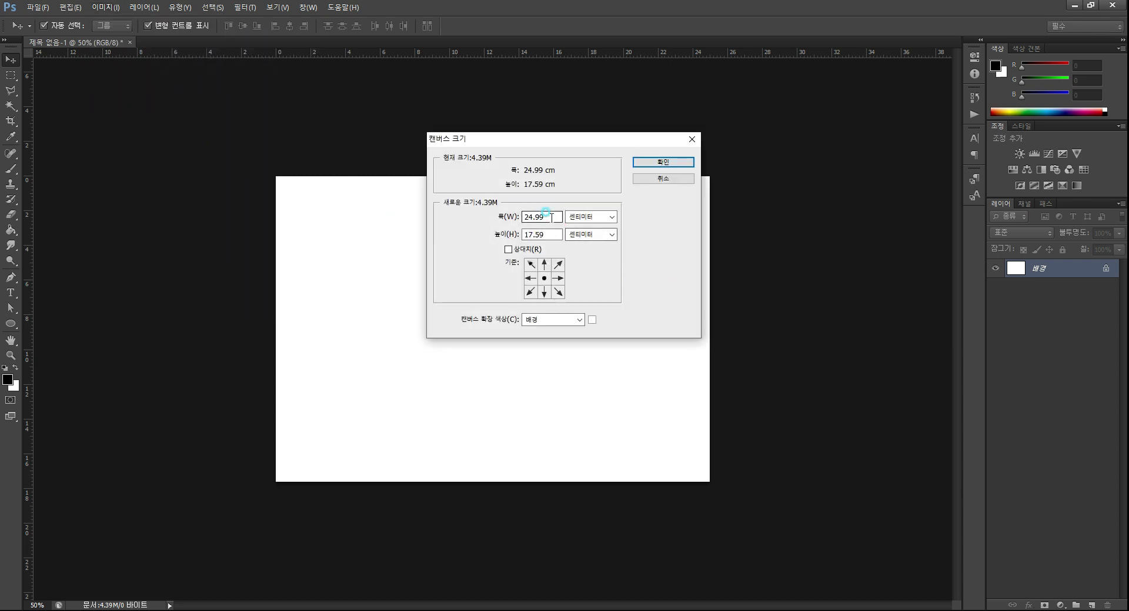
left_click_drag(551, 218, 483, 227)
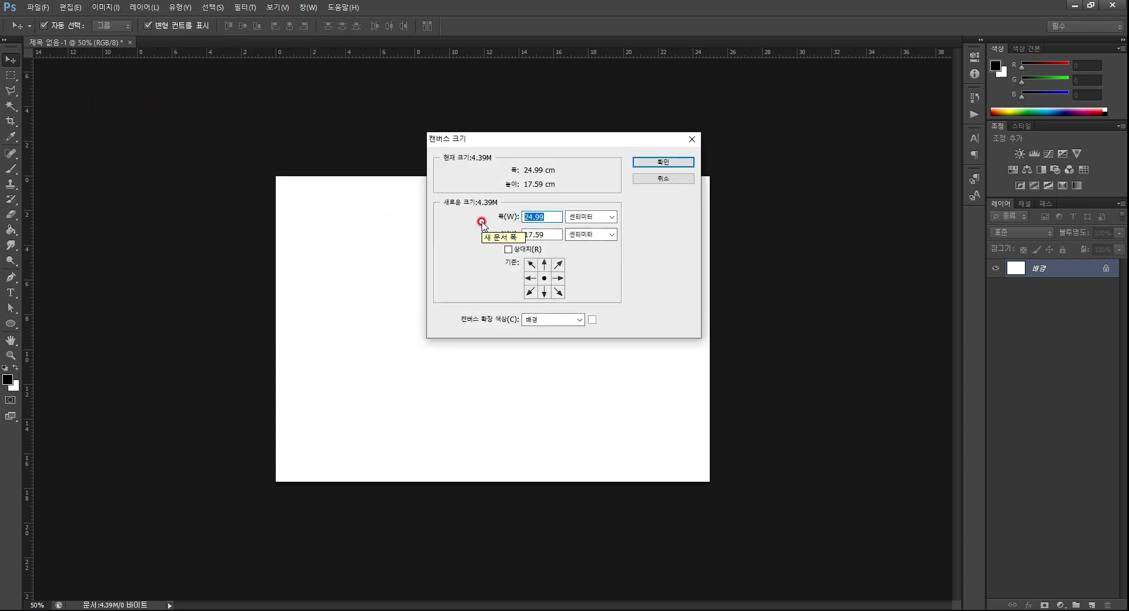
type("15")
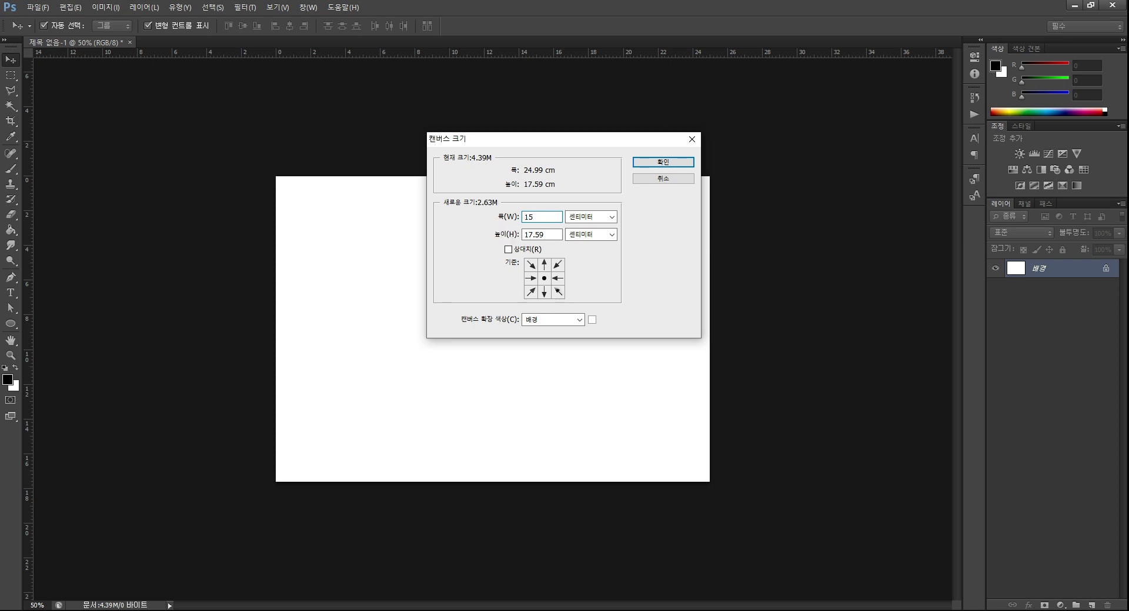
left_click(543, 235)
left_click_drag(551, 237, 494, 237)
left_click(508, 250)
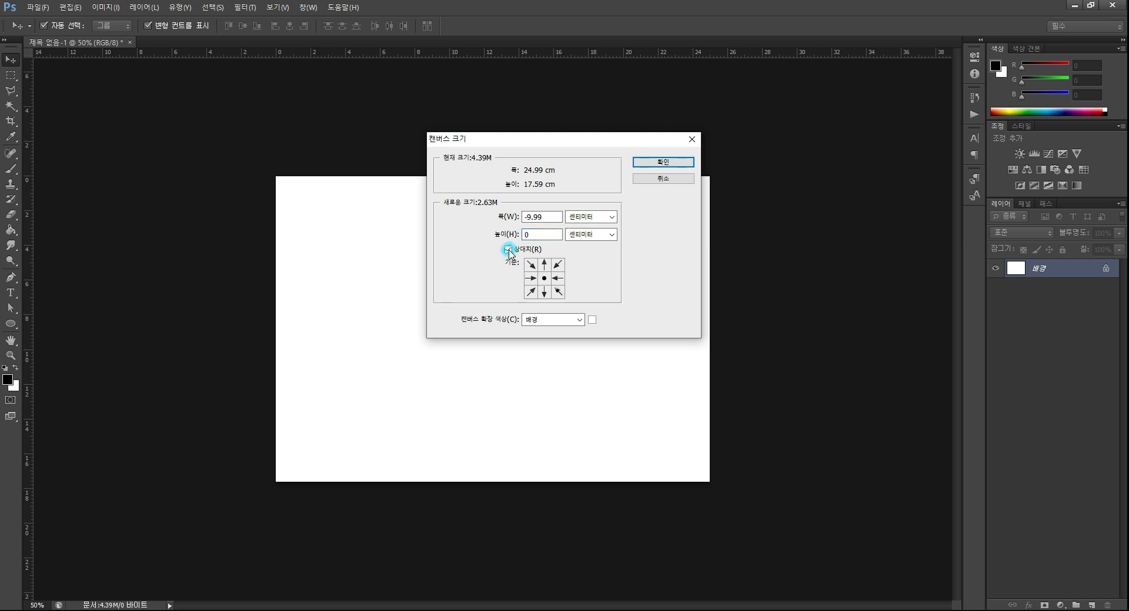
left_click(545, 216)
left_click_drag(545, 212, 514, 216)
type("15")
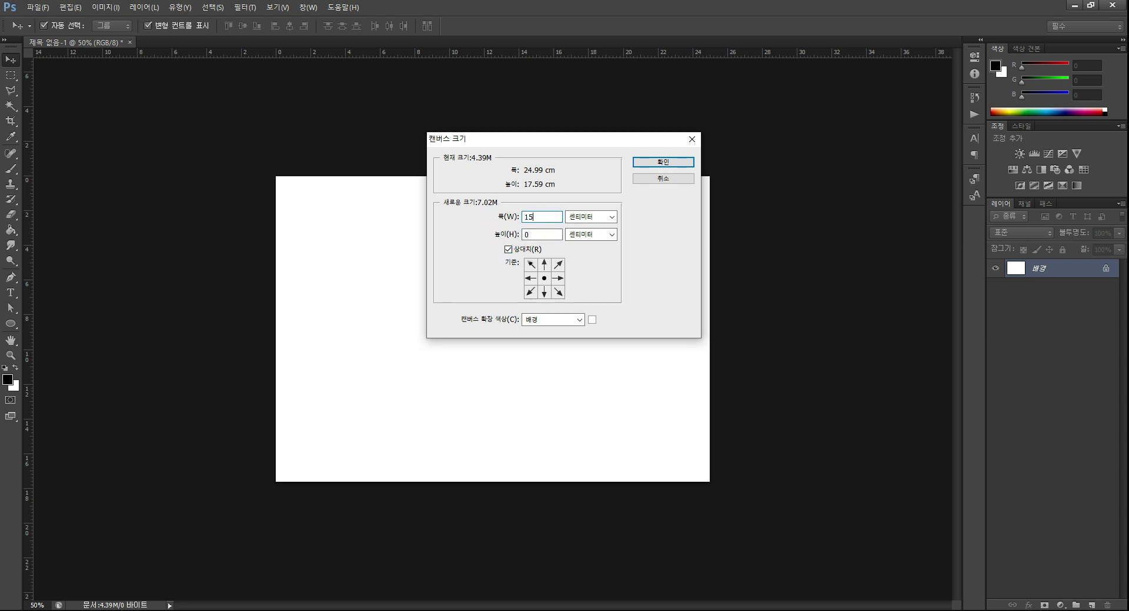
key("Return")
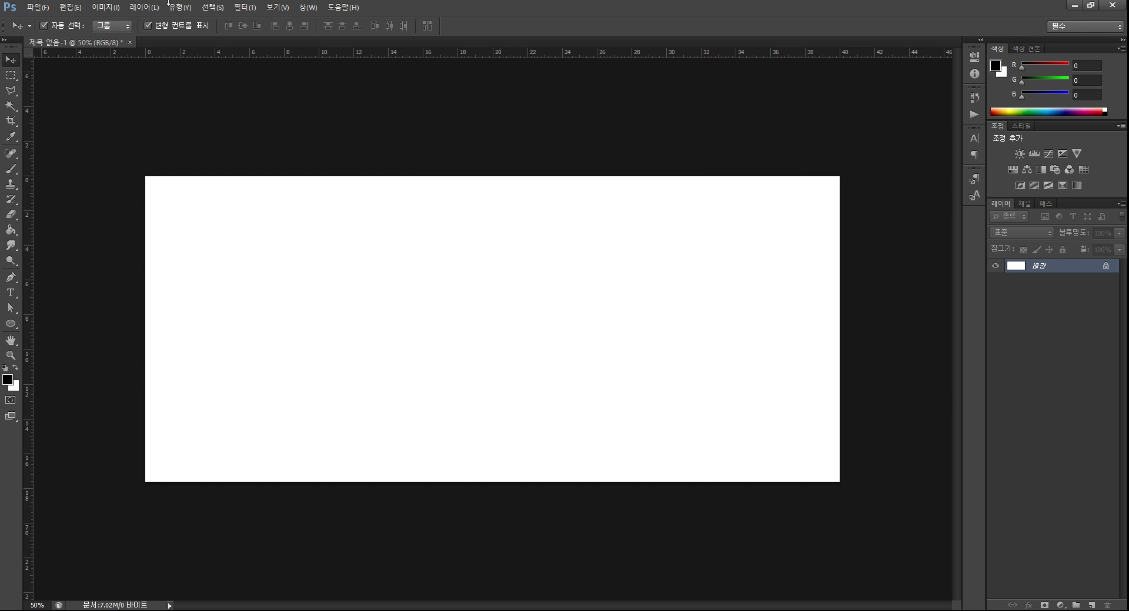
Resize the canvas to an absolute 15 cm wide by 10 cm high, with relative sizing turned off
left_click(106, 7)
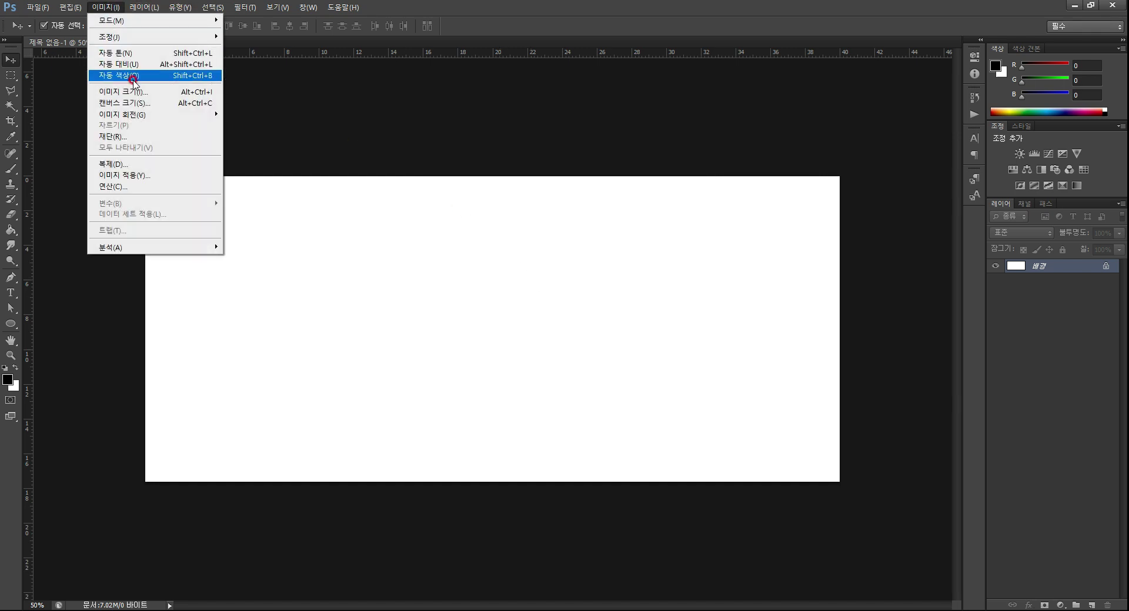
left_click(134, 103)
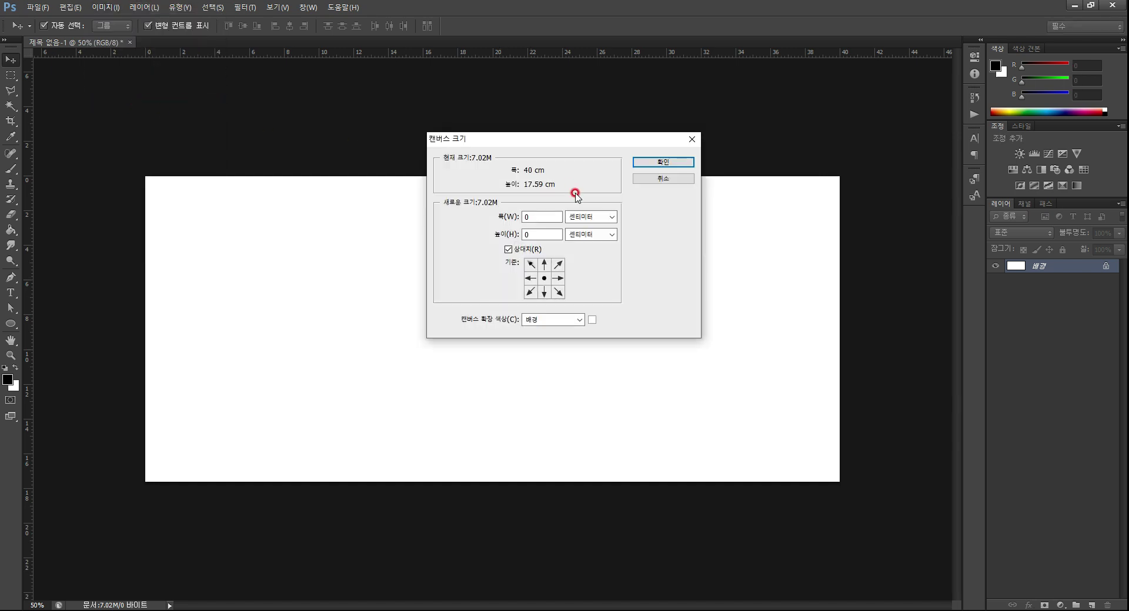
left_click(527, 257)
left_click_drag(549, 217, 498, 239)
type("15")
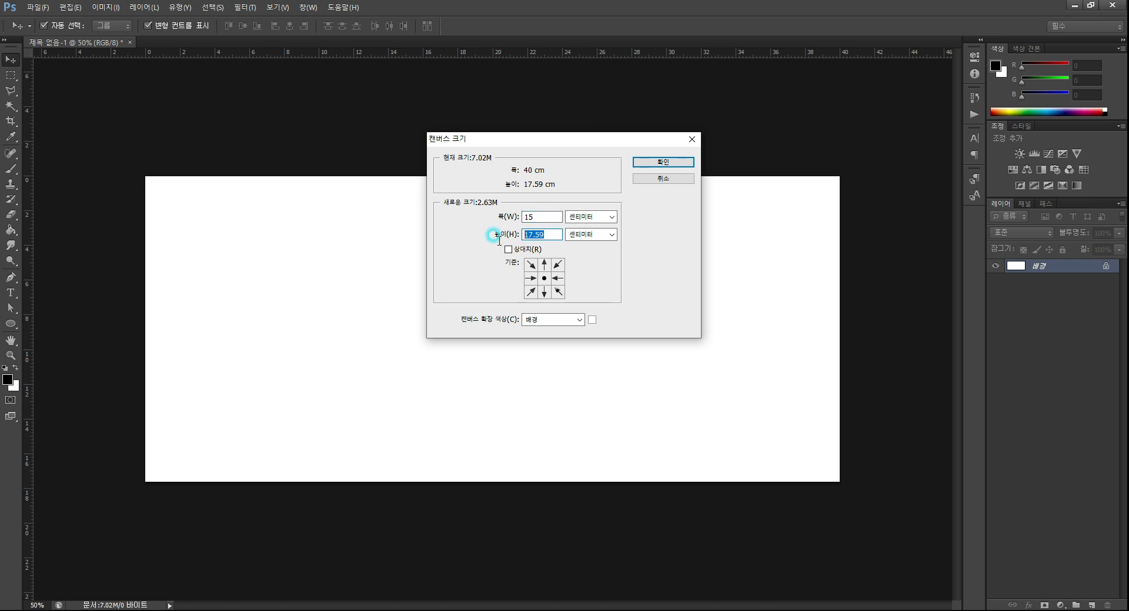
type("10")
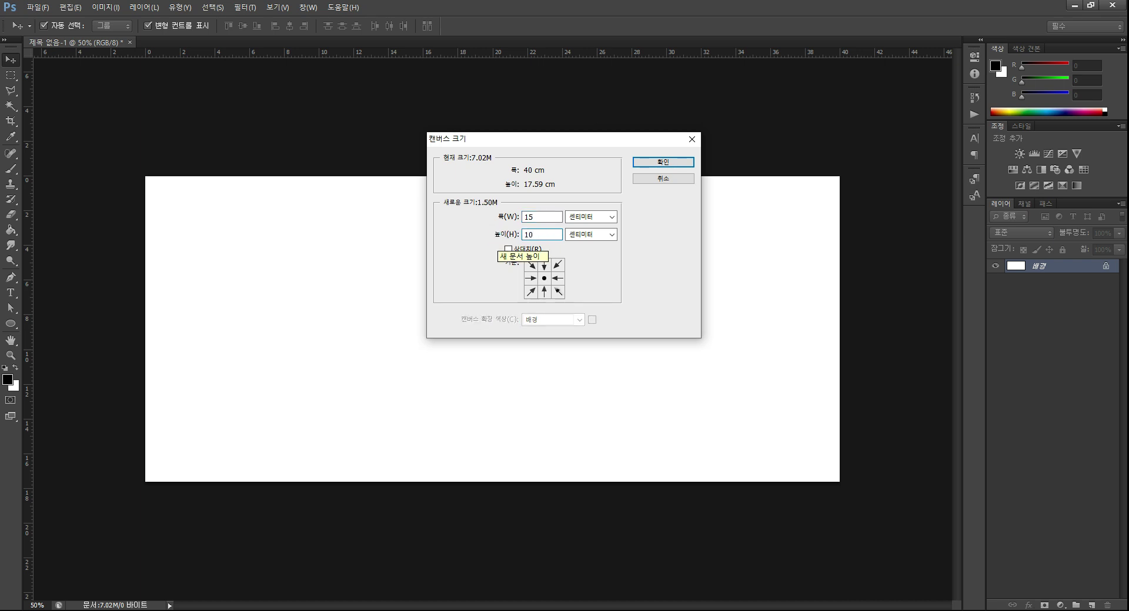
left_click(684, 163)
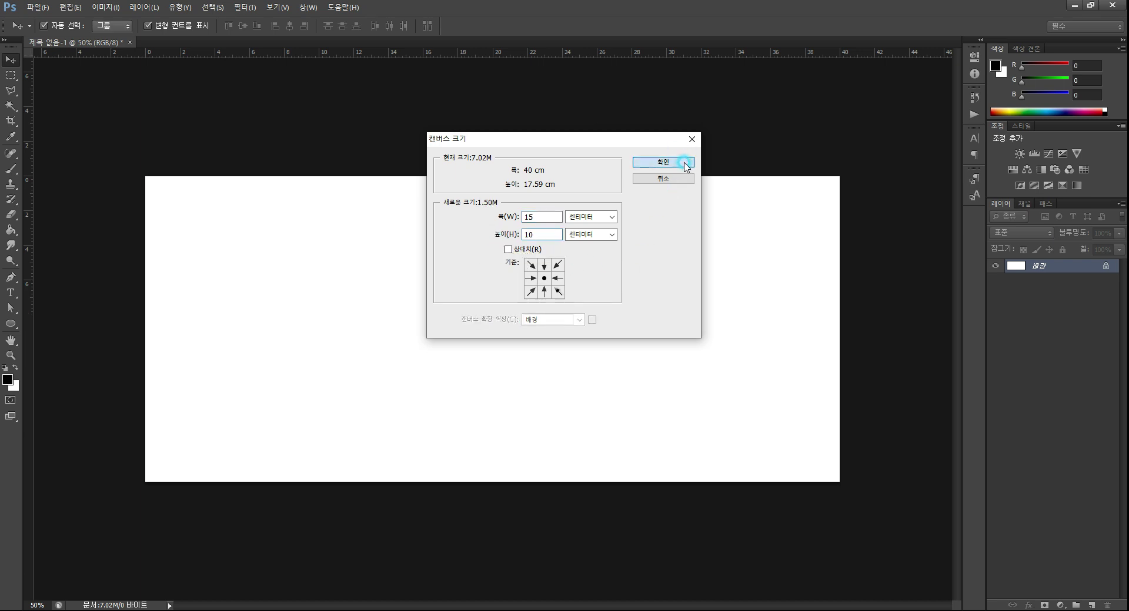
left_click(559, 233)
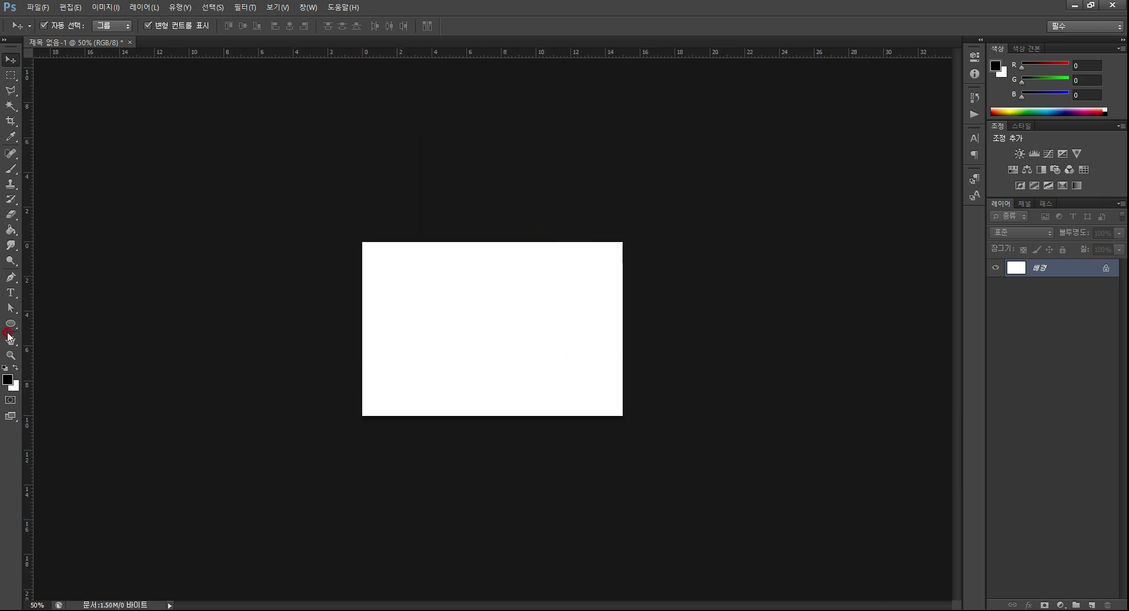
Review the document's canvas size, then its image size dimensions and resolution, without changing any values
left_click(106, 7)
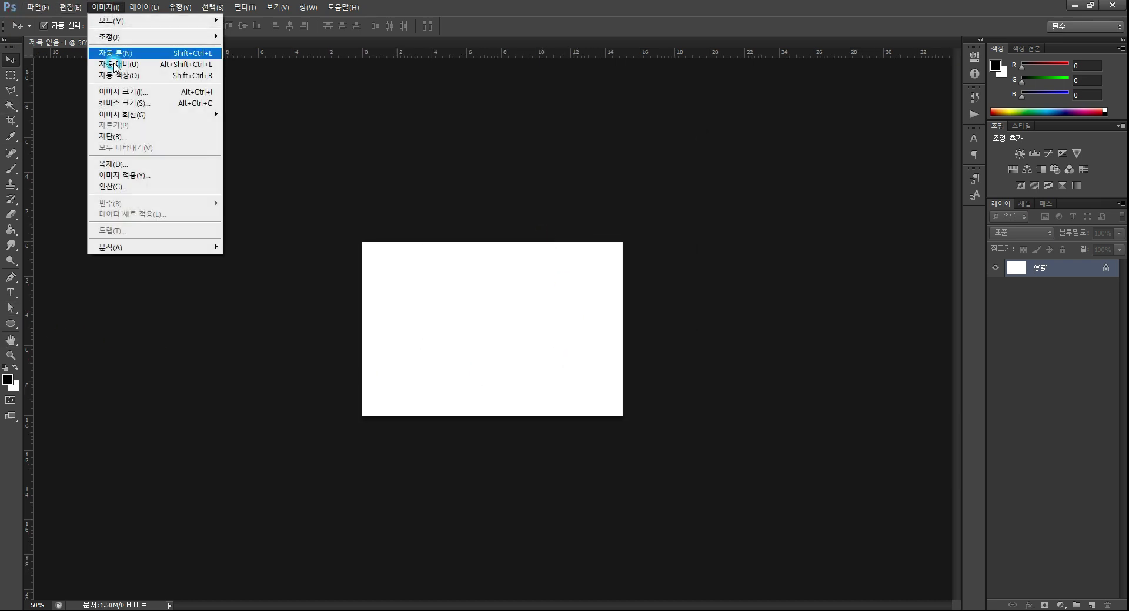
left_click(129, 106)
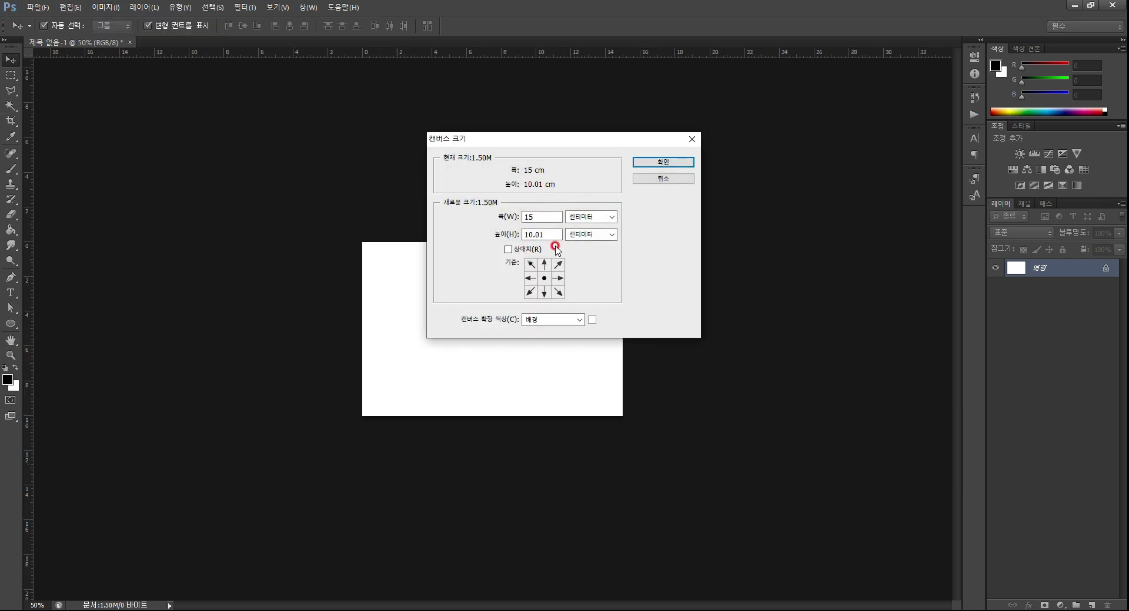
left_click(657, 162)
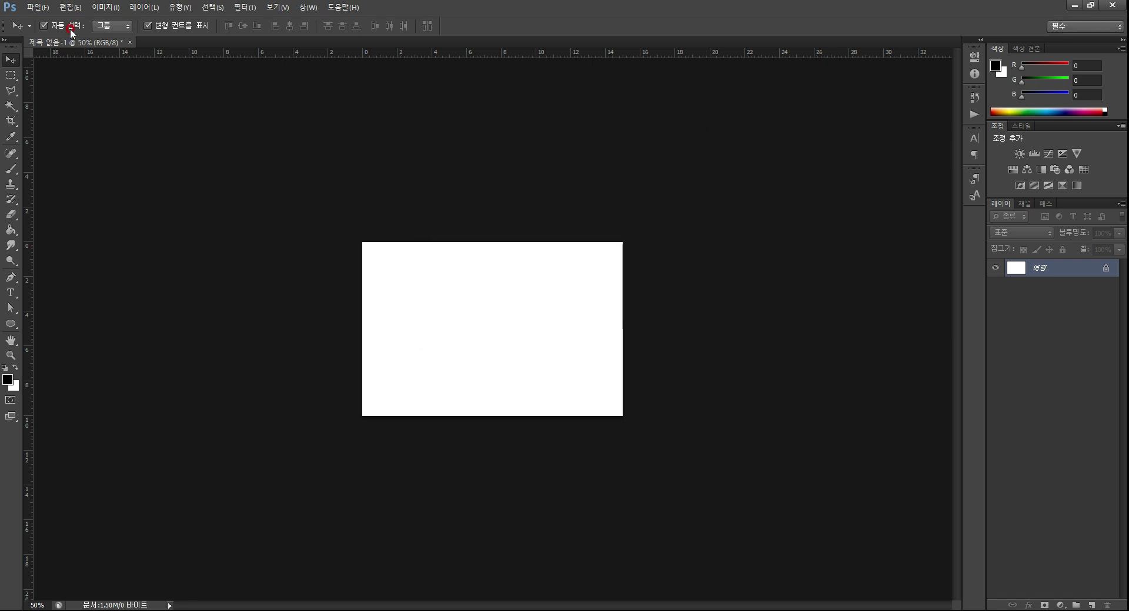
left_click(105, 7)
left_click(121, 94)
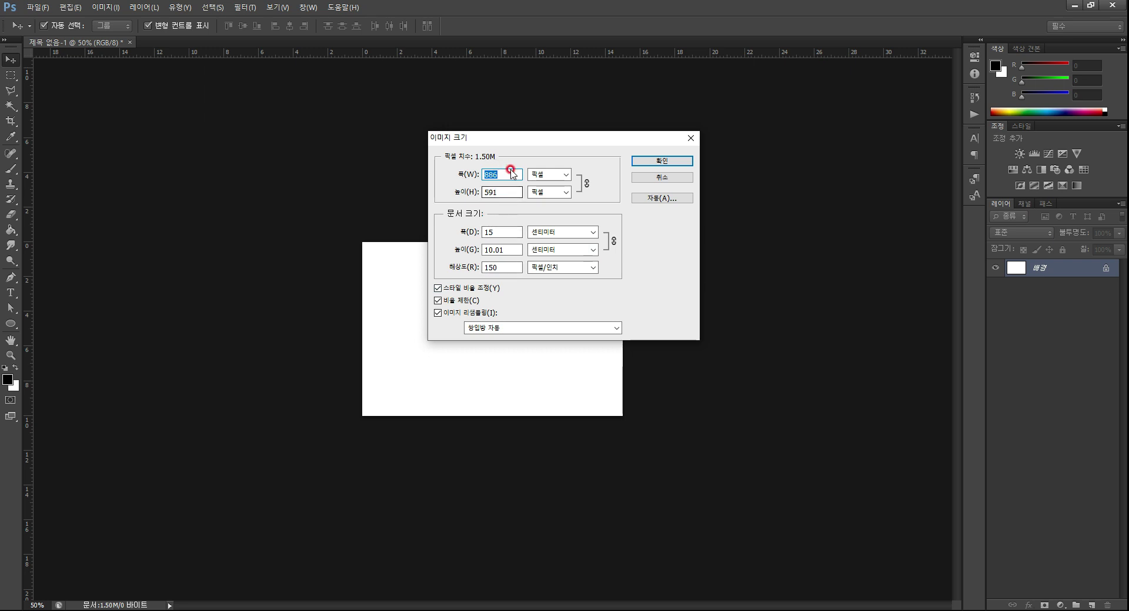
double_click(498, 263)
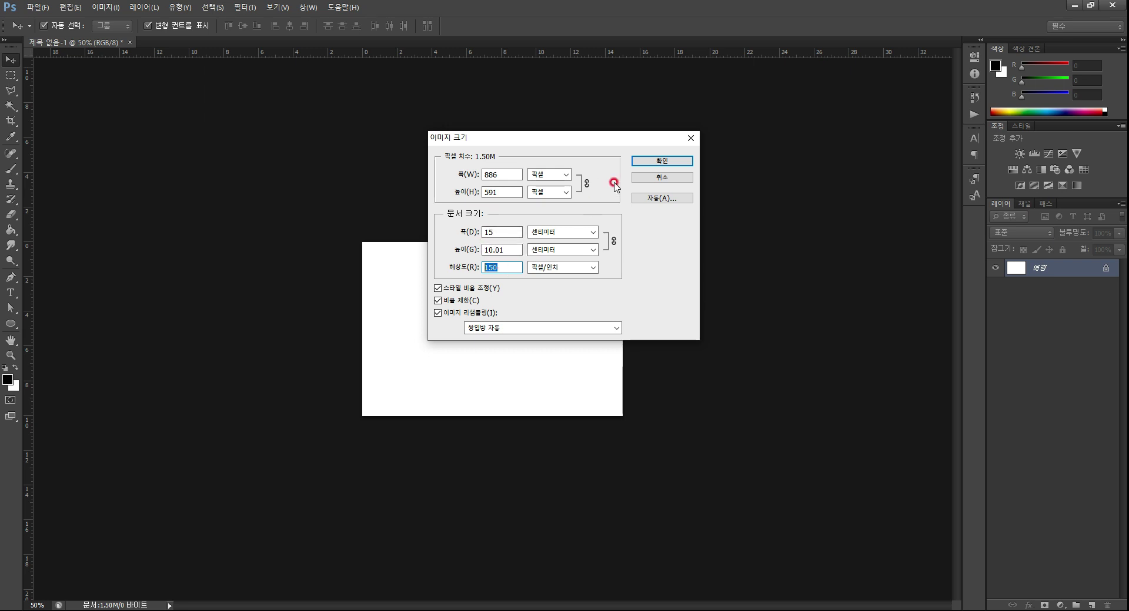
left_click(651, 162)
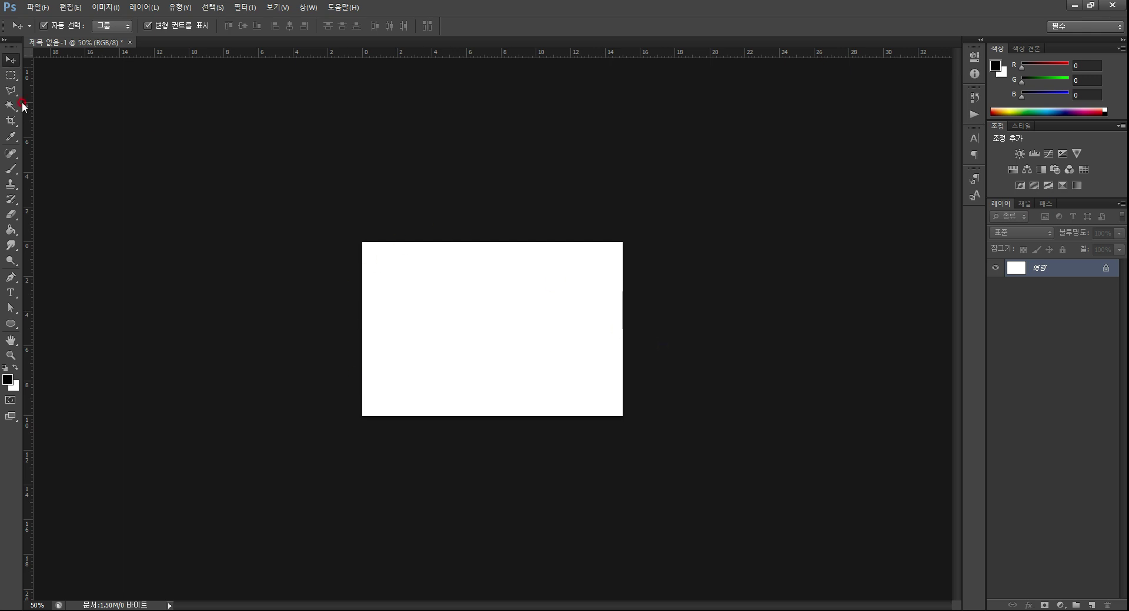
Fit the canvas to the screen and draw a black ellipse about 74 × 91 px slightly above the canvas centre
double_click(11, 342)
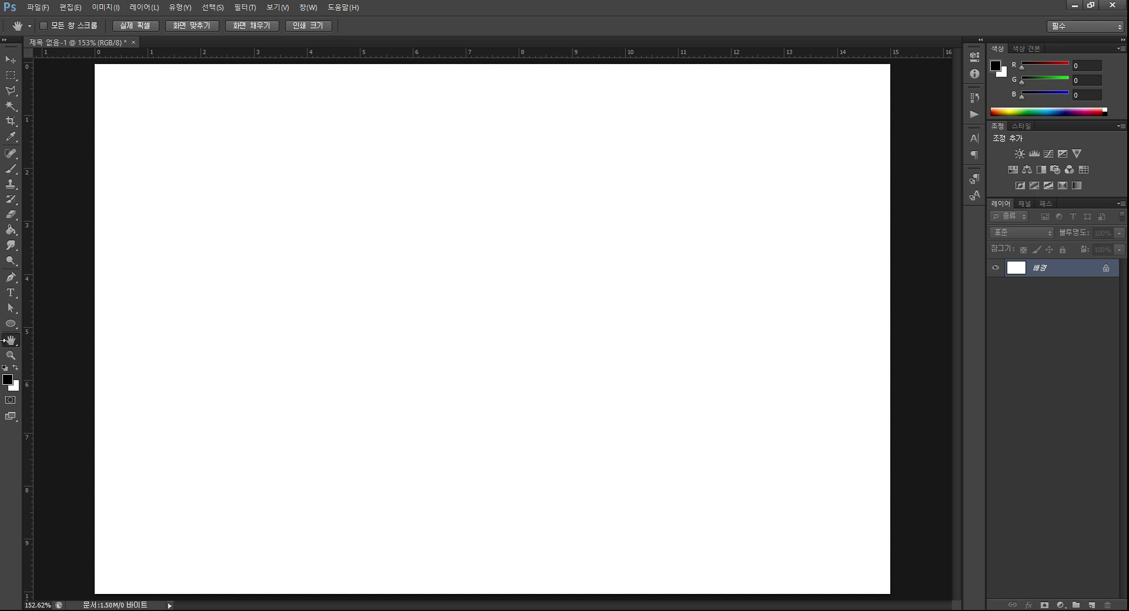
left_click(10, 324)
mouse_move(10, 329)
left_mouse_down()
mouse_move(499, 344)
mouse_move(458, 285)
left_mouse_up()
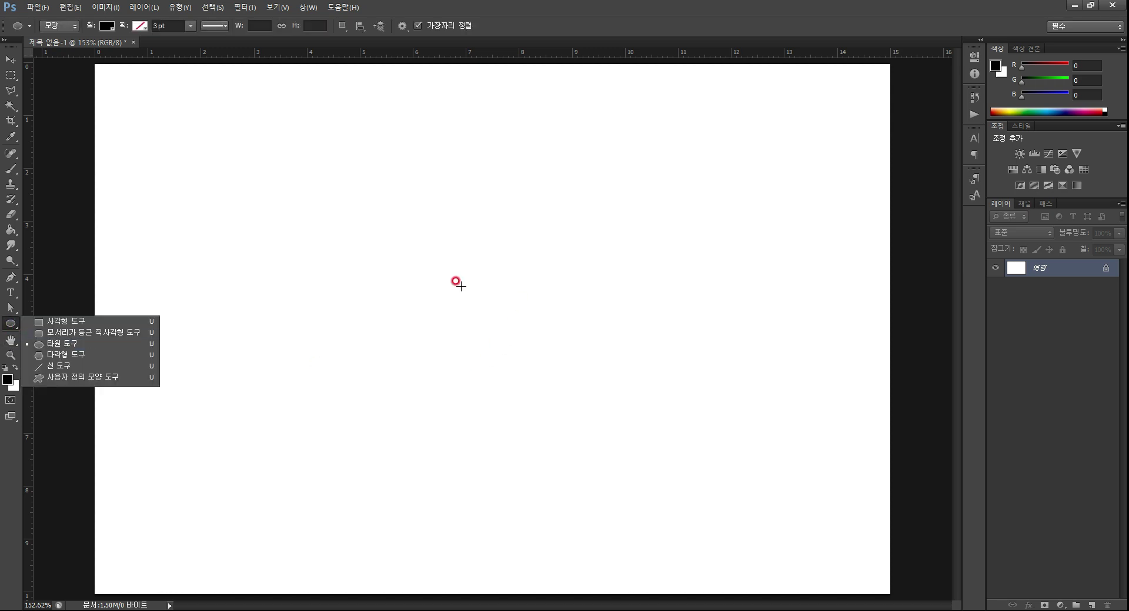
left_click_drag(52, 339, 51, 346)
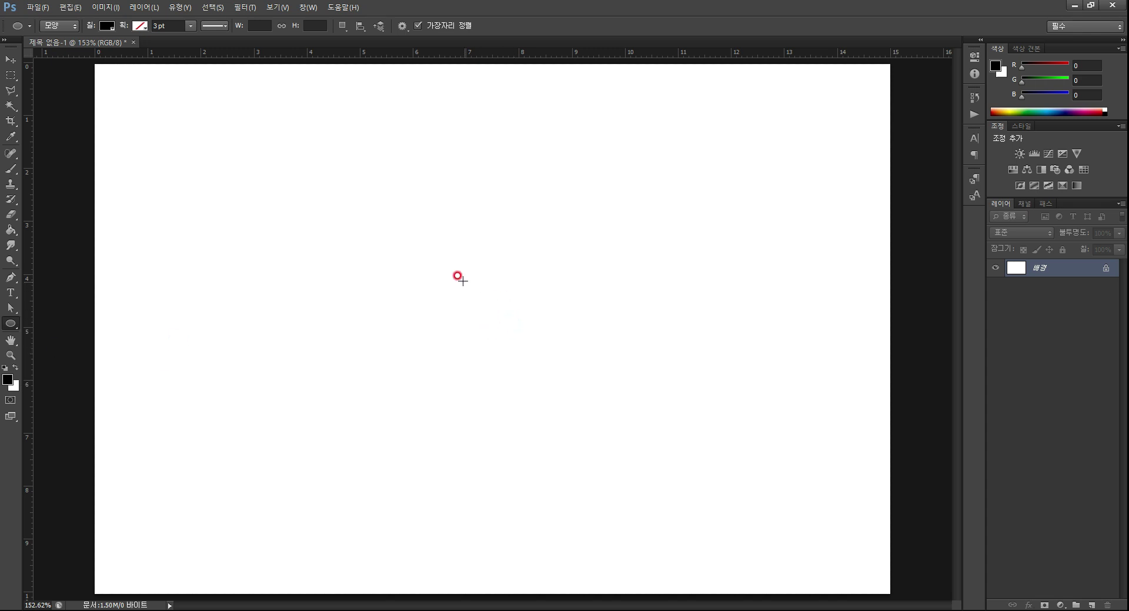
left_click_drag(457, 228, 522, 308)
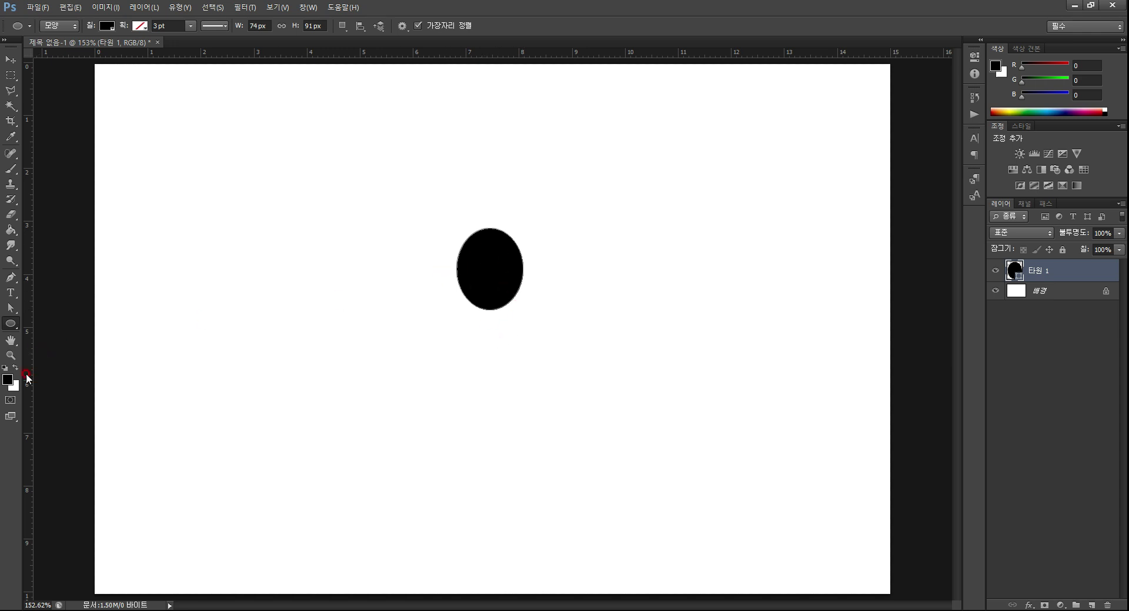
Set the foreground color to blue 0000ff and draw a second ellipse about 76 × 113 px below and left of the first
left_click(3, 383)
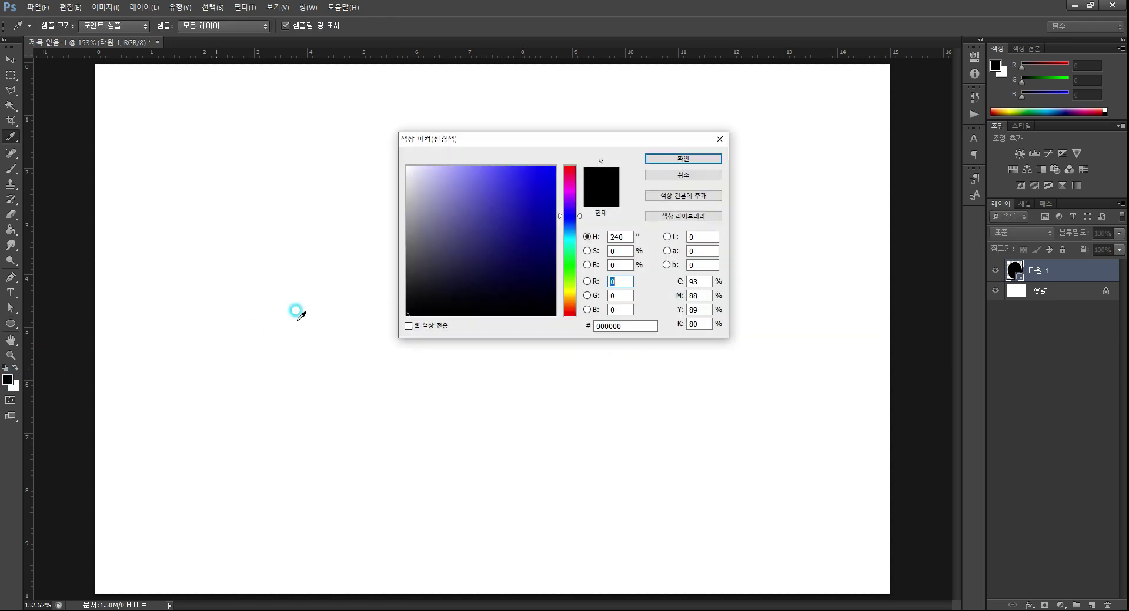
left_click(555, 167)
left_click(659, 152)
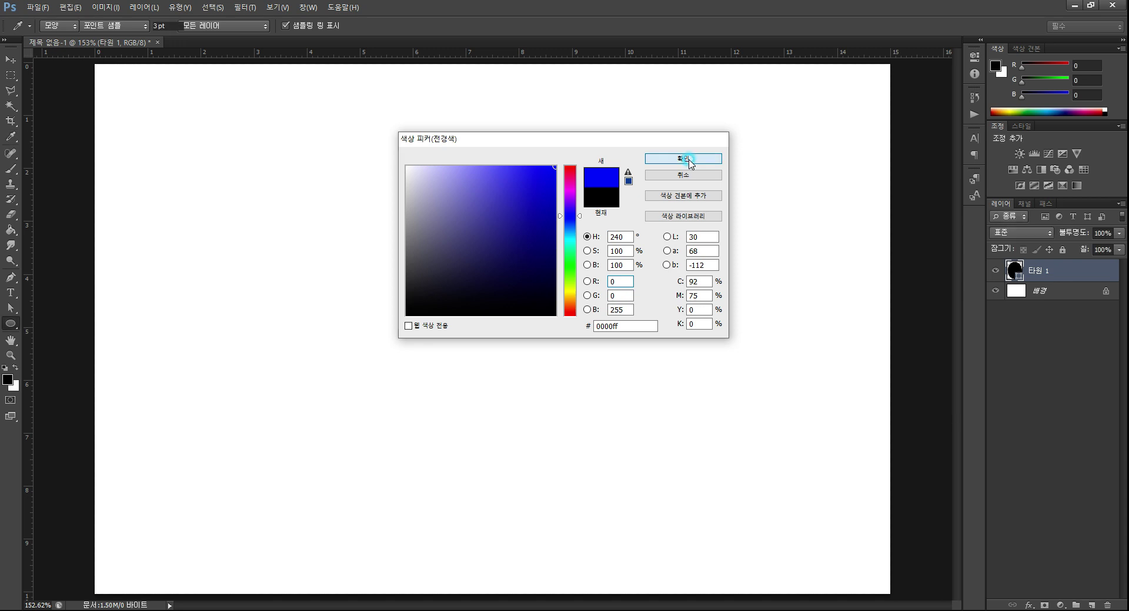
left_click_drag(376, 302, 443, 401)
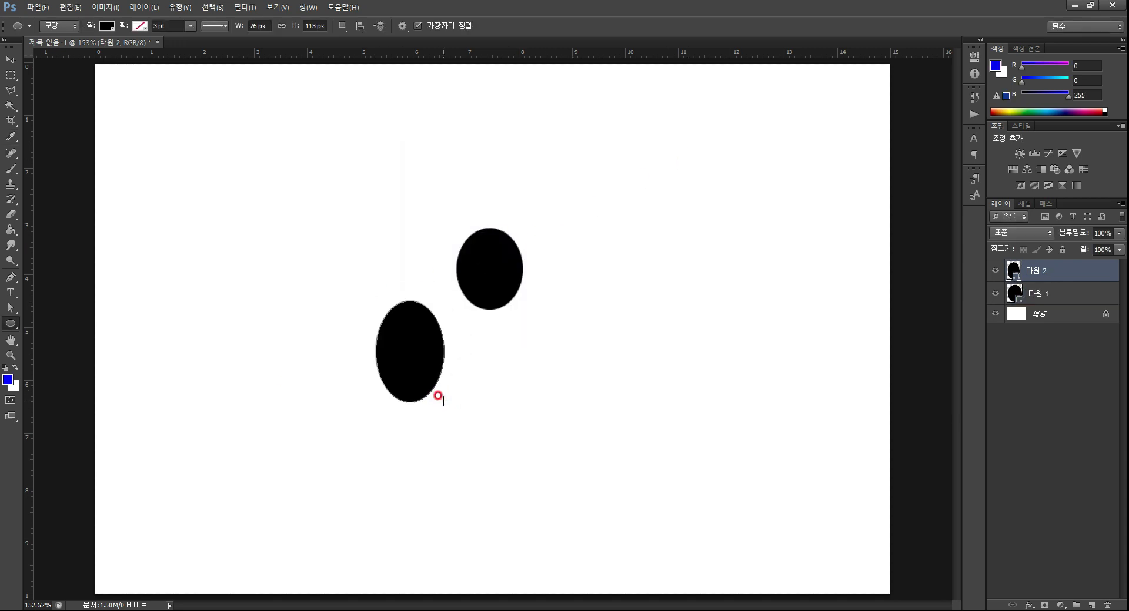
Recheck the foreground color in the Color Picker, then undo the second ellipse and the blue foreground color
left_click(8, 381)
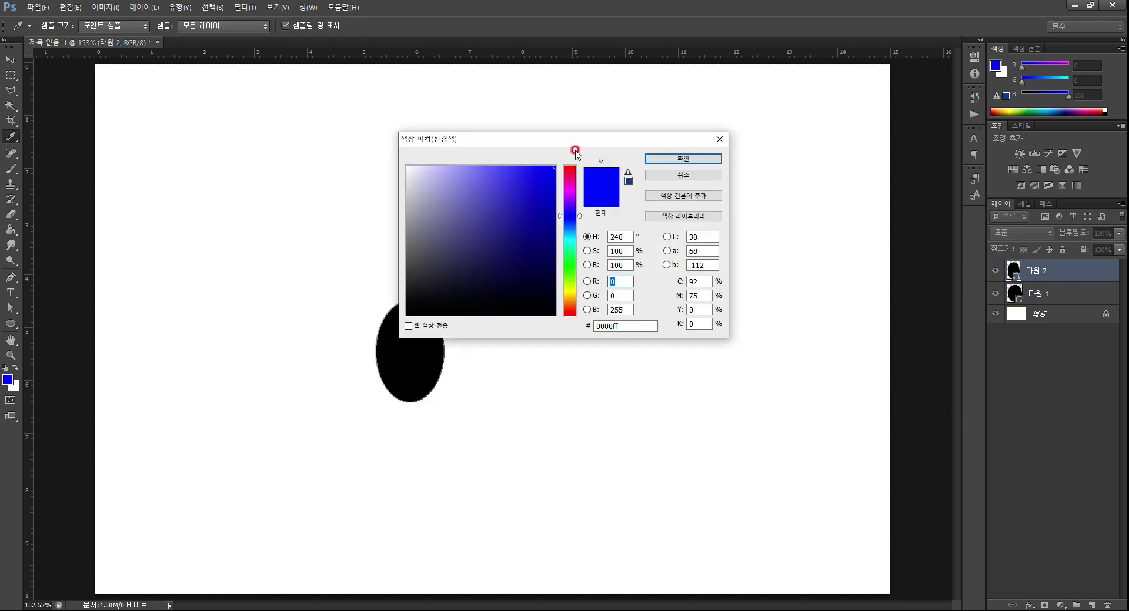
left_click(710, 159)
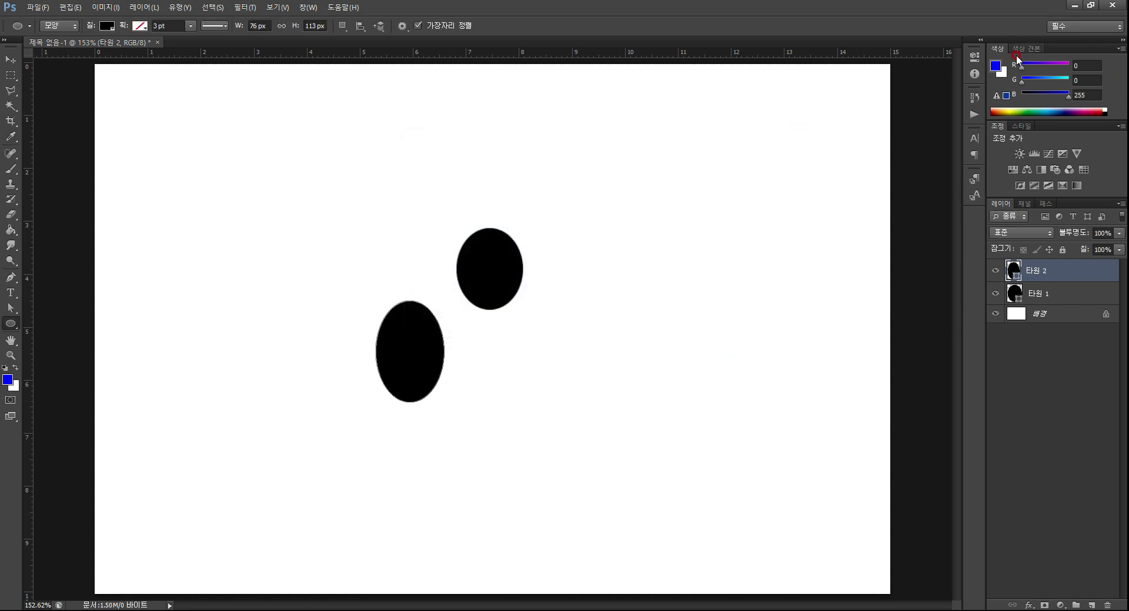
left_click(995, 66)
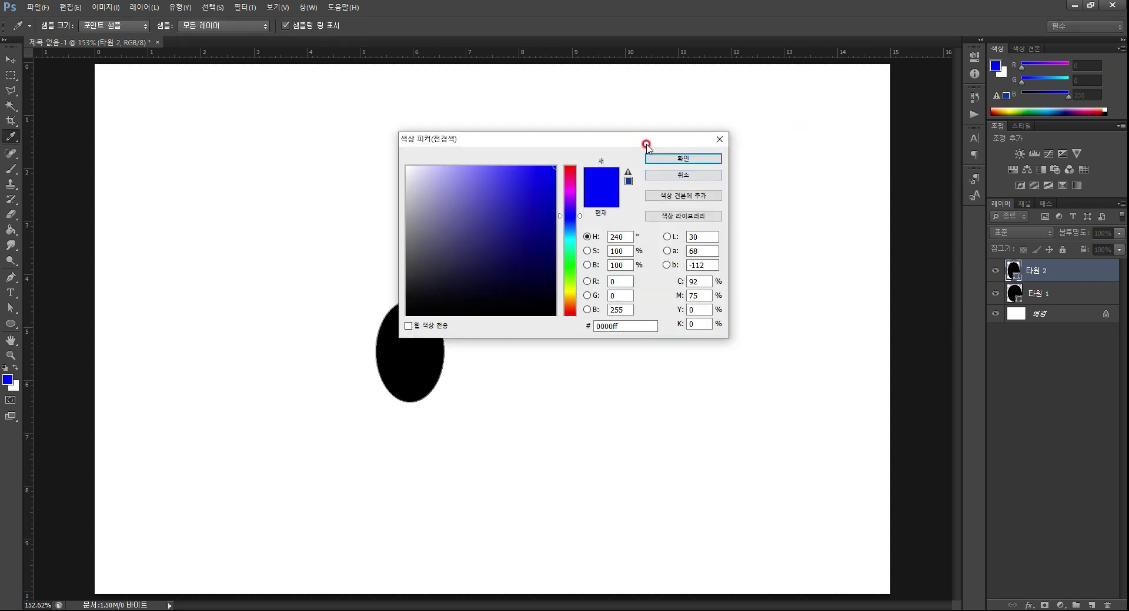
left_click(682, 175)
key("ctrl+z")
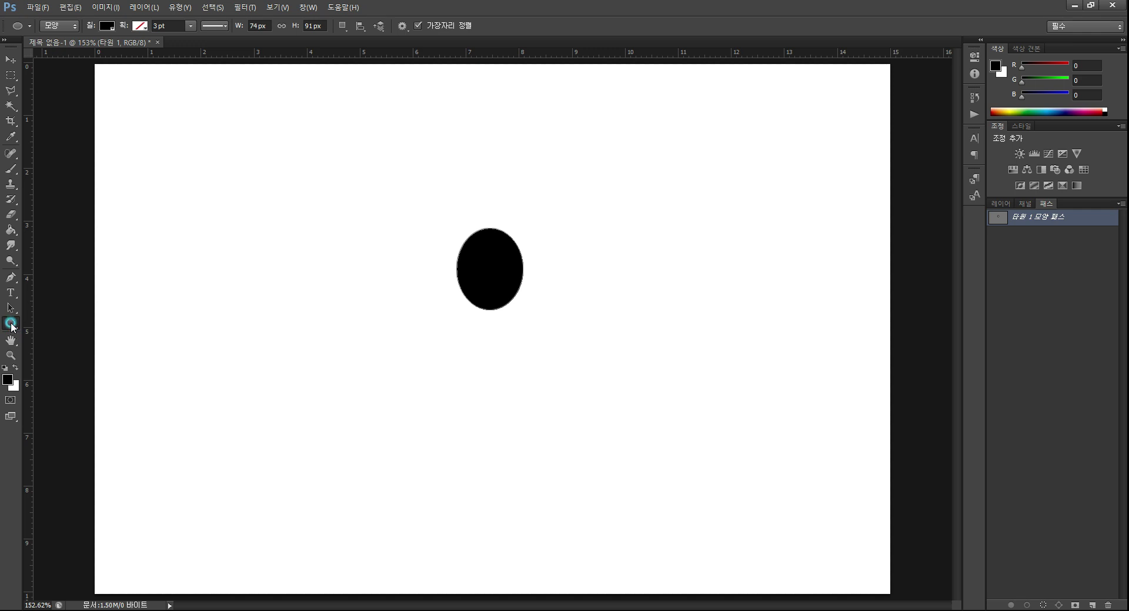
Draw a second ellipse about 73 × 92 px below and left of the first with the Ellipse tool
left_click(11, 325)
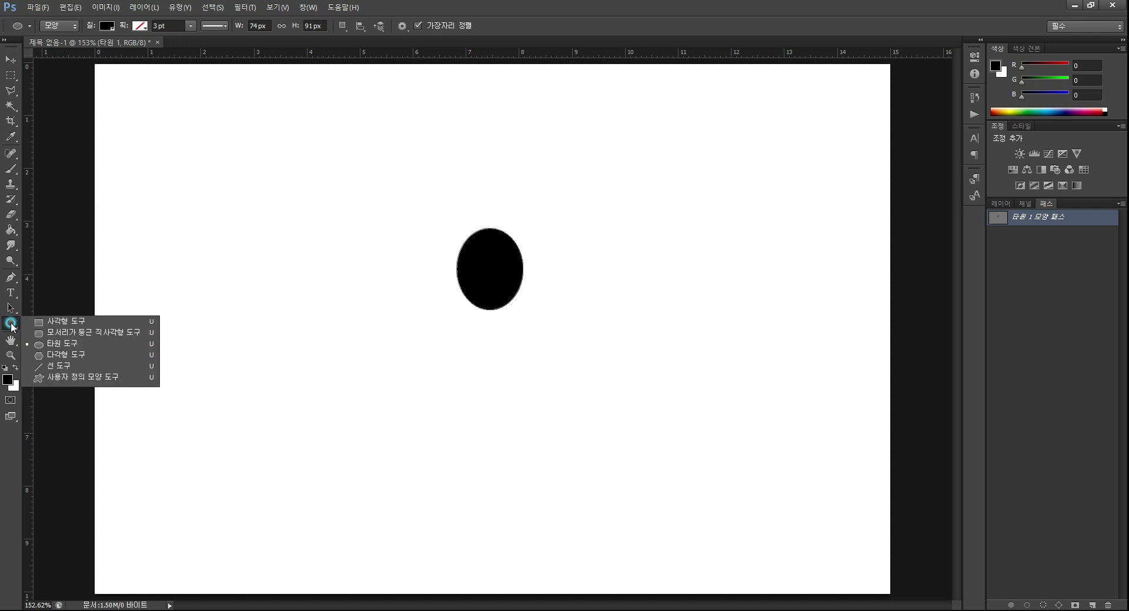
left_click(66, 345)
left_click_drag(338, 303, 403, 384)
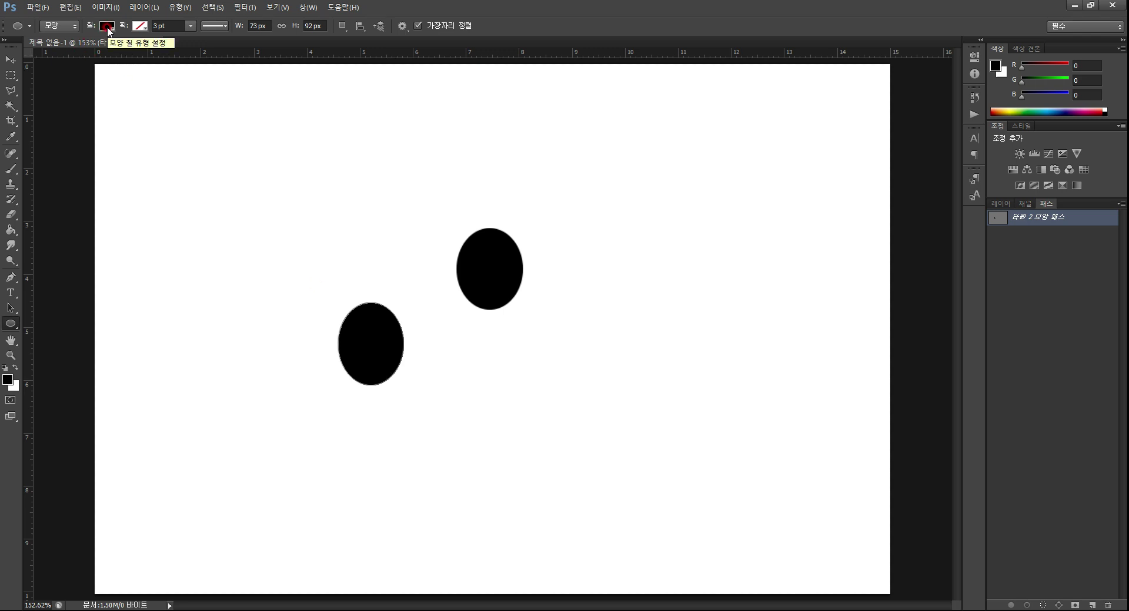
Change the second ellipse's shape fill to a dark navy blue swatch after trying a dark violet one
left_click(107, 27)
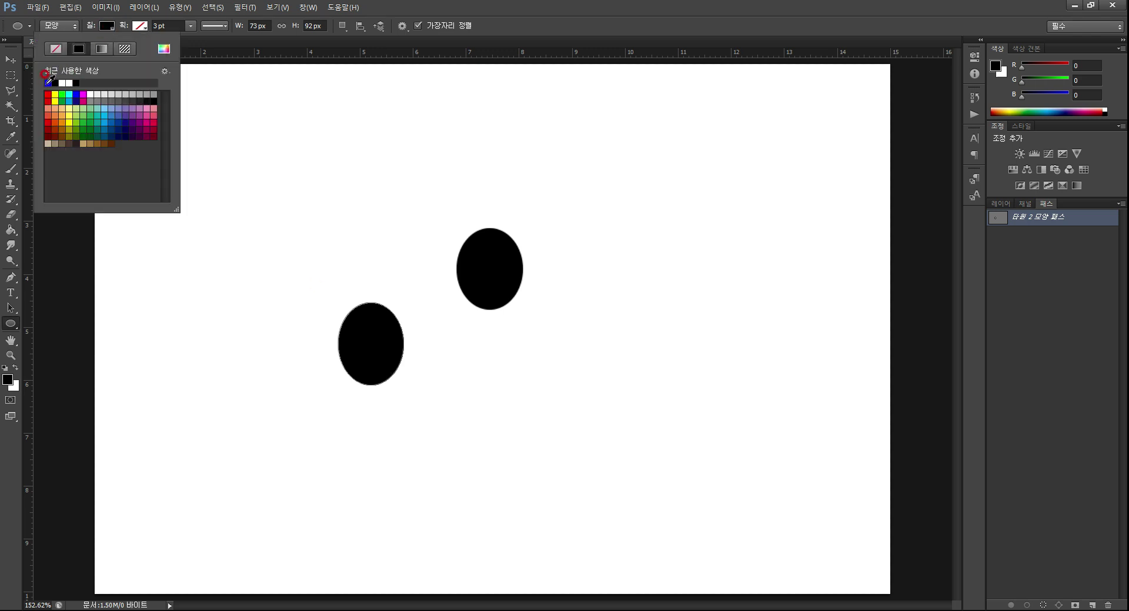
left_click(126, 123)
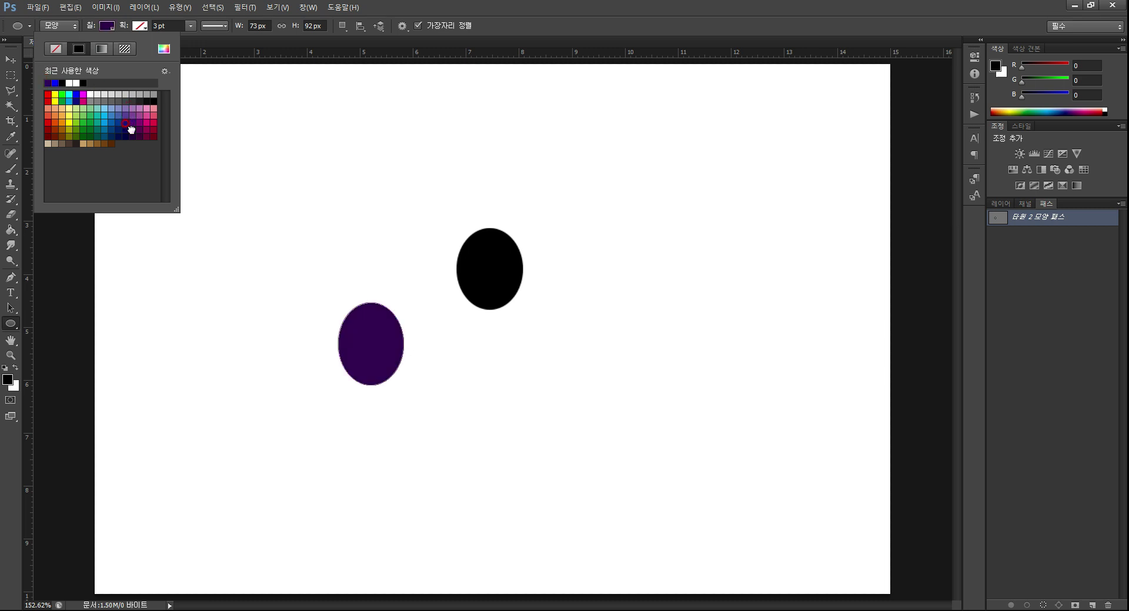
left_click(122, 130)
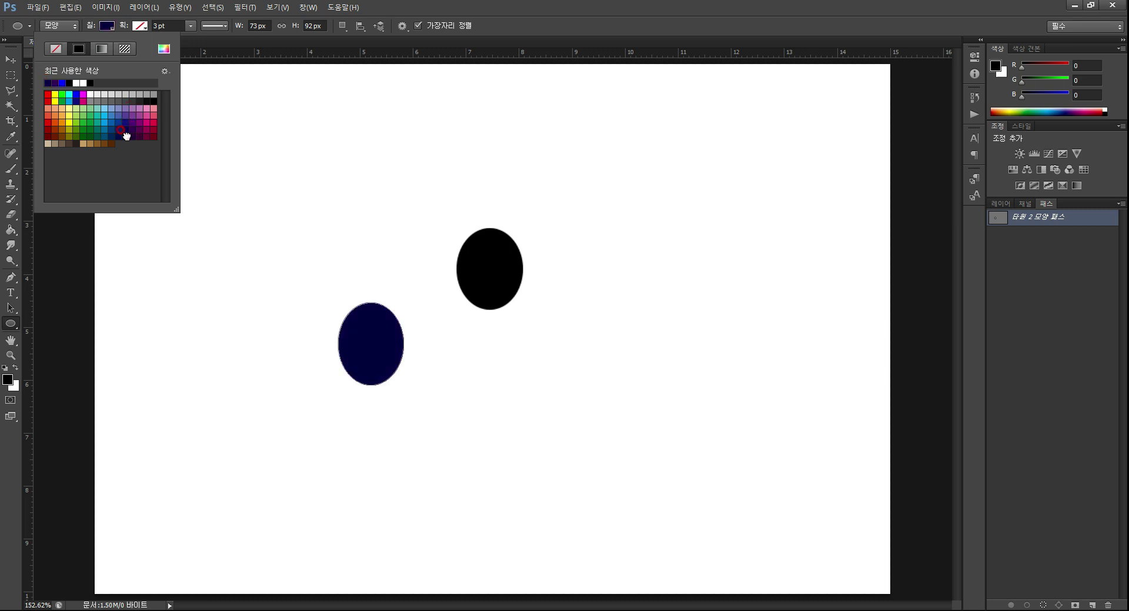
Change the second ellipse's shape fill to a dark violet swatch after trying darker and brighter violet ones
left_click(125, 117)
left_click(127, 129)
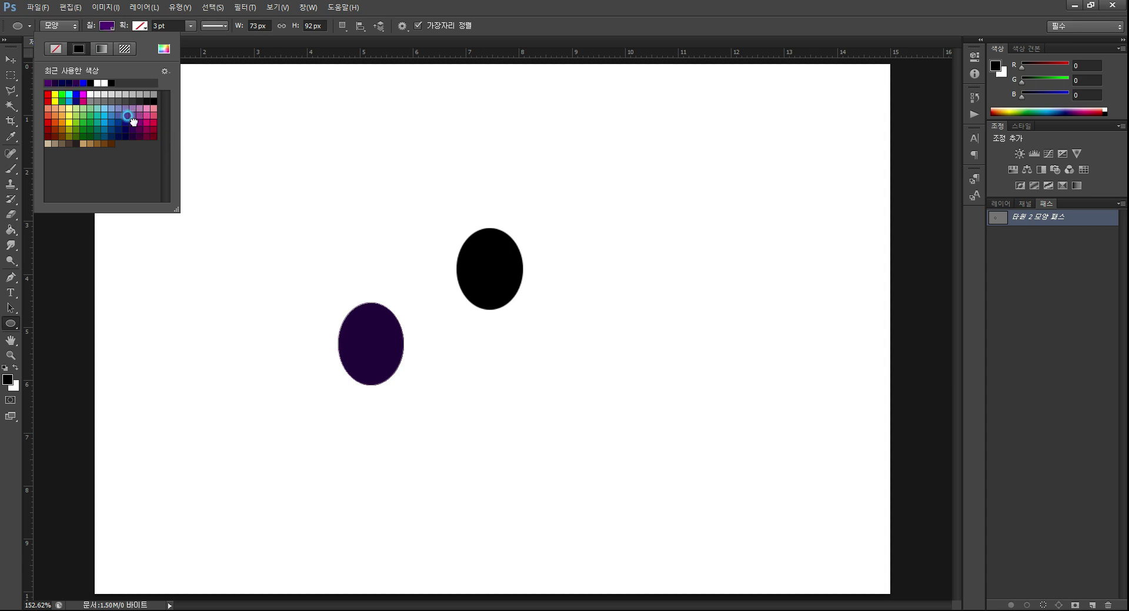
left_click(131, 117)
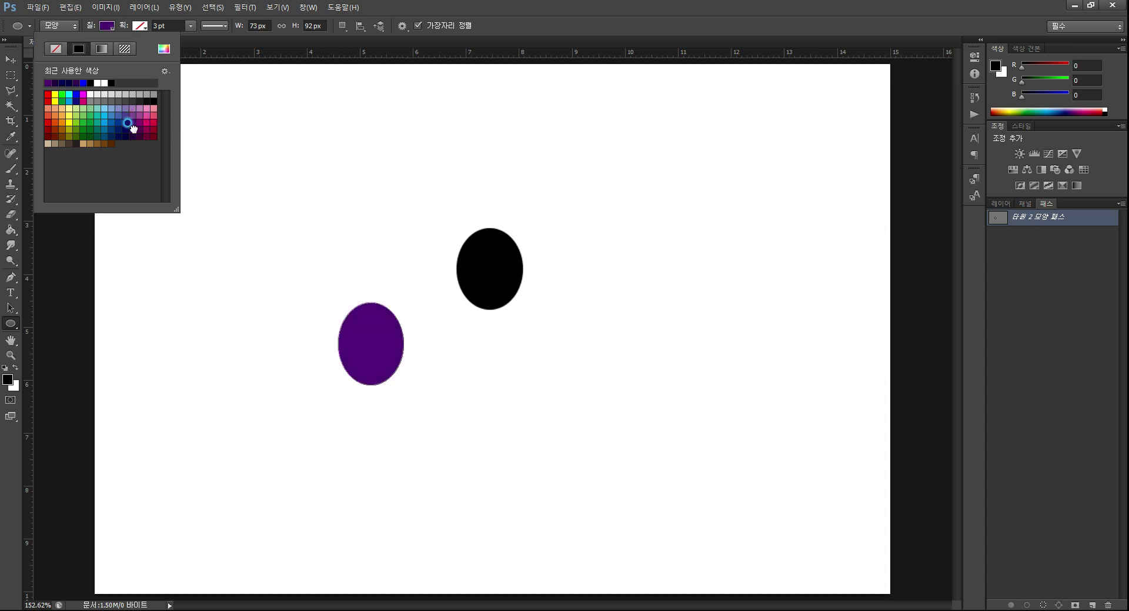
left_click(132, 122)
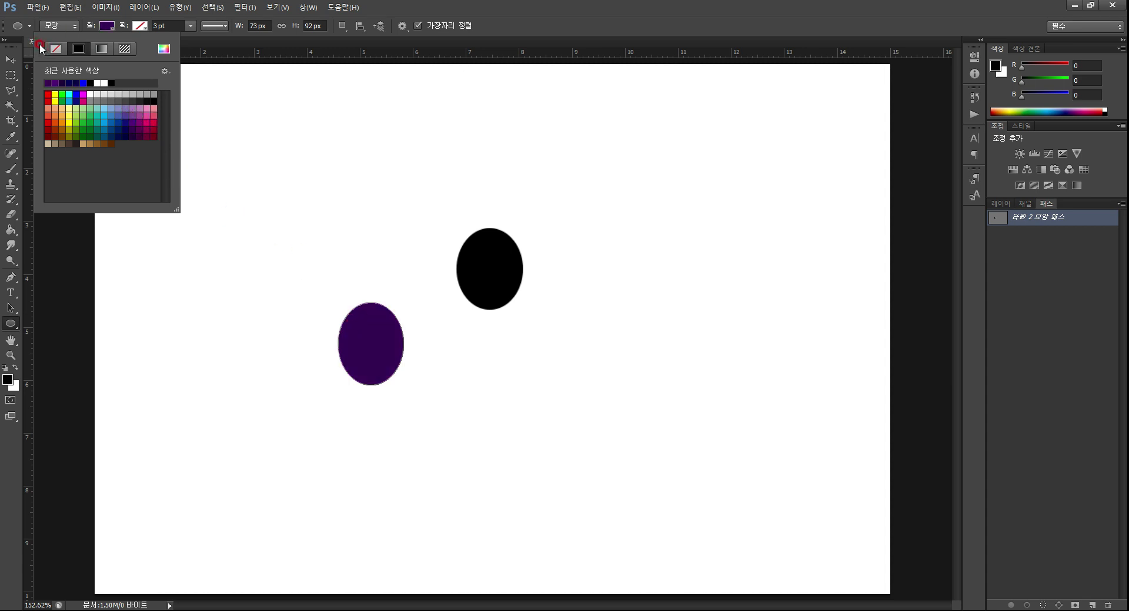
Delete the black ellipse and move the dark violet ellipse horizontally toward the middle of the canvas
left_click(11, 61)
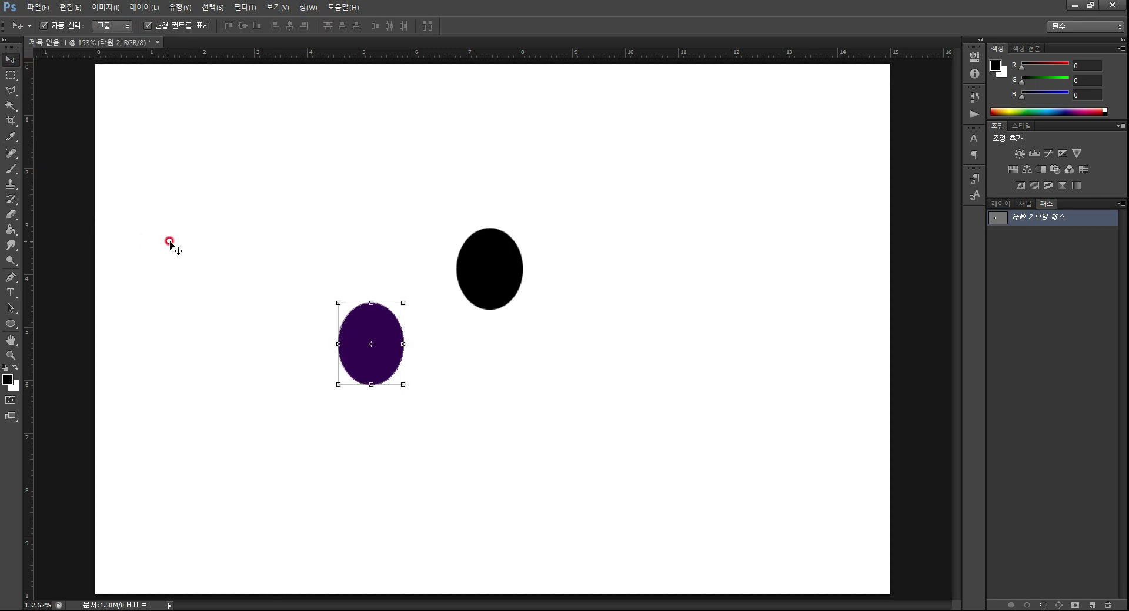
left_click(499, 284)
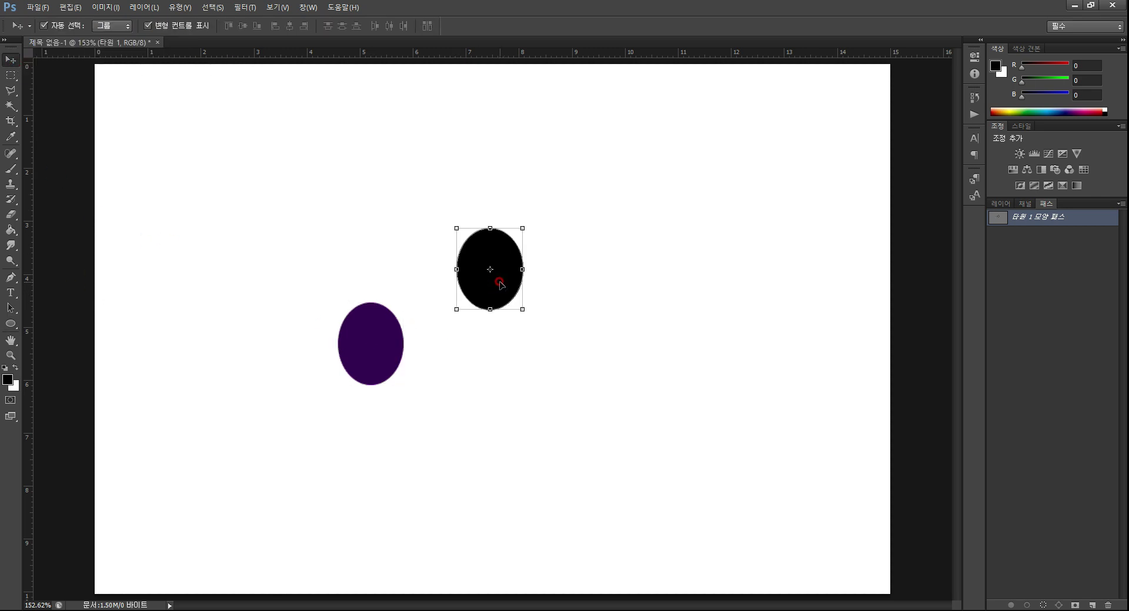
key("Delete")
left_click(379, 354)
left_click_drag(380, 353, 506, 354)
Draw a narrow upright ellipse about 15 × 38 px over the upper-left part of the violet ellipse with the Ellipse tool
left_click(10, 356)
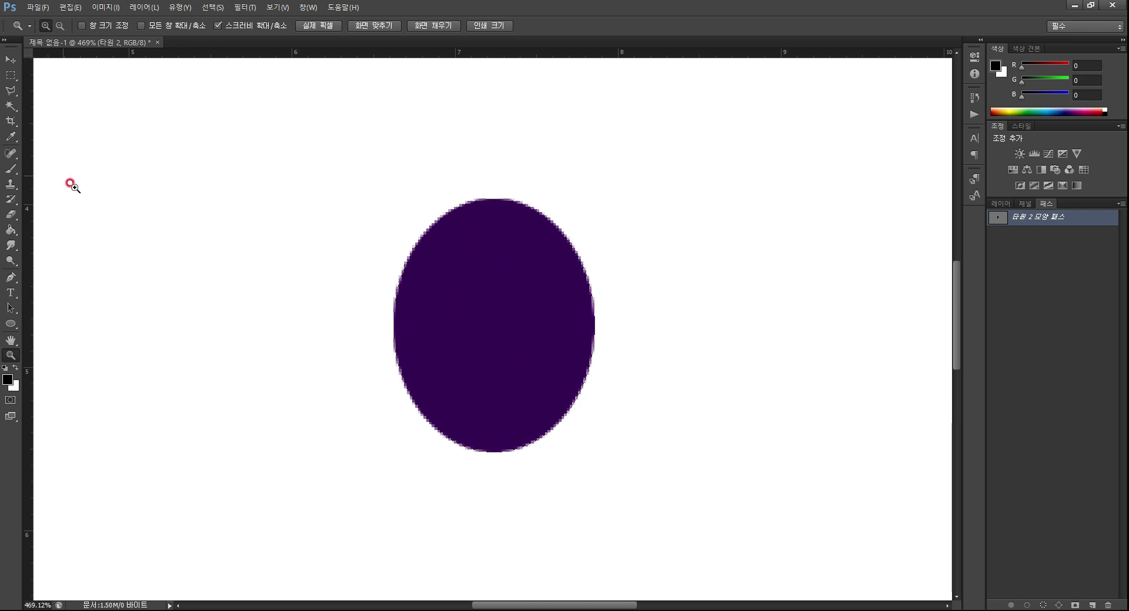
left_click(11, 214)
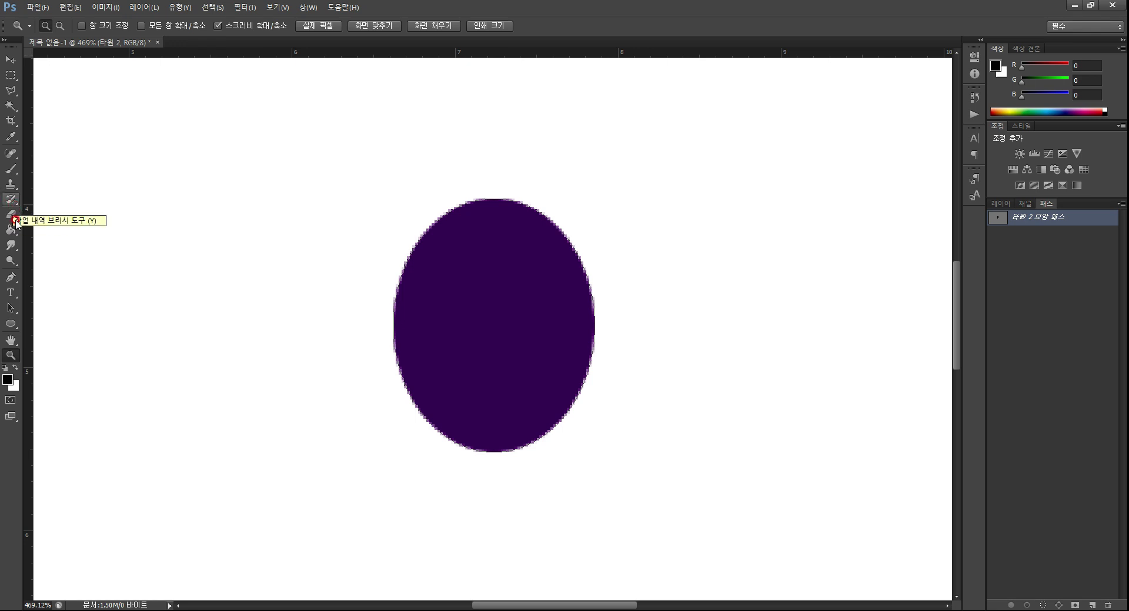
left_click(10, 324)
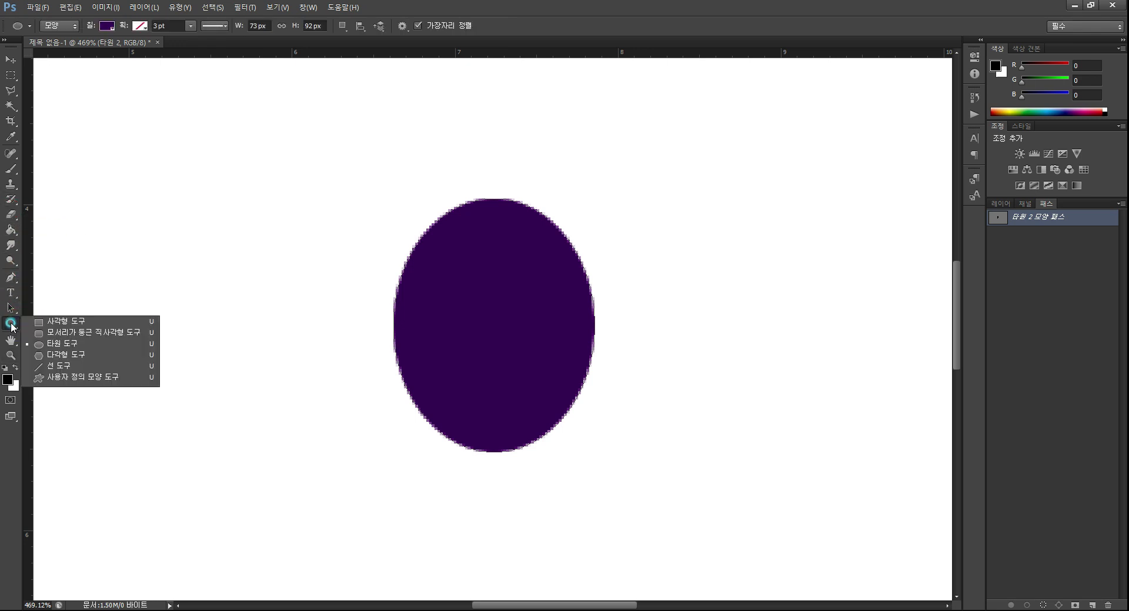
left_click(66, 345)
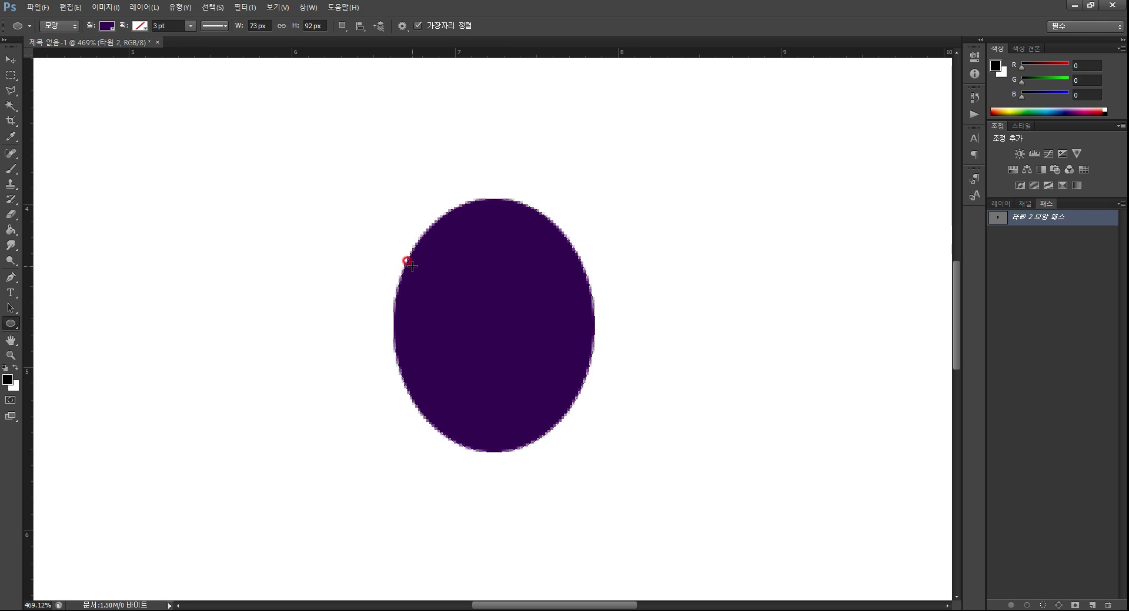
left_click(1000, 203)
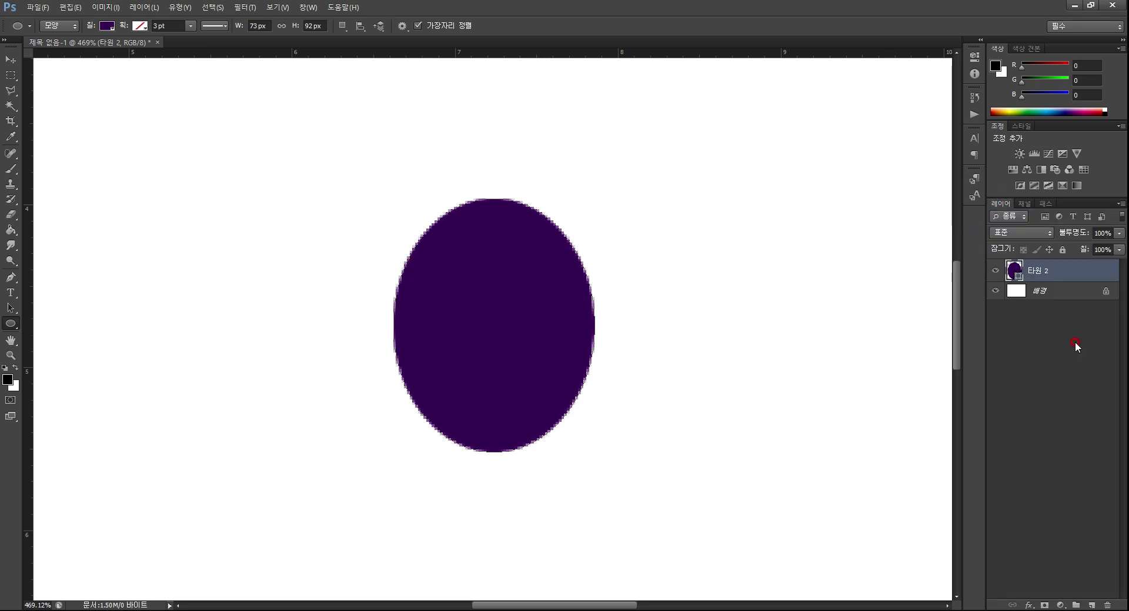
left_click_drag(406, 237, 449, 342)
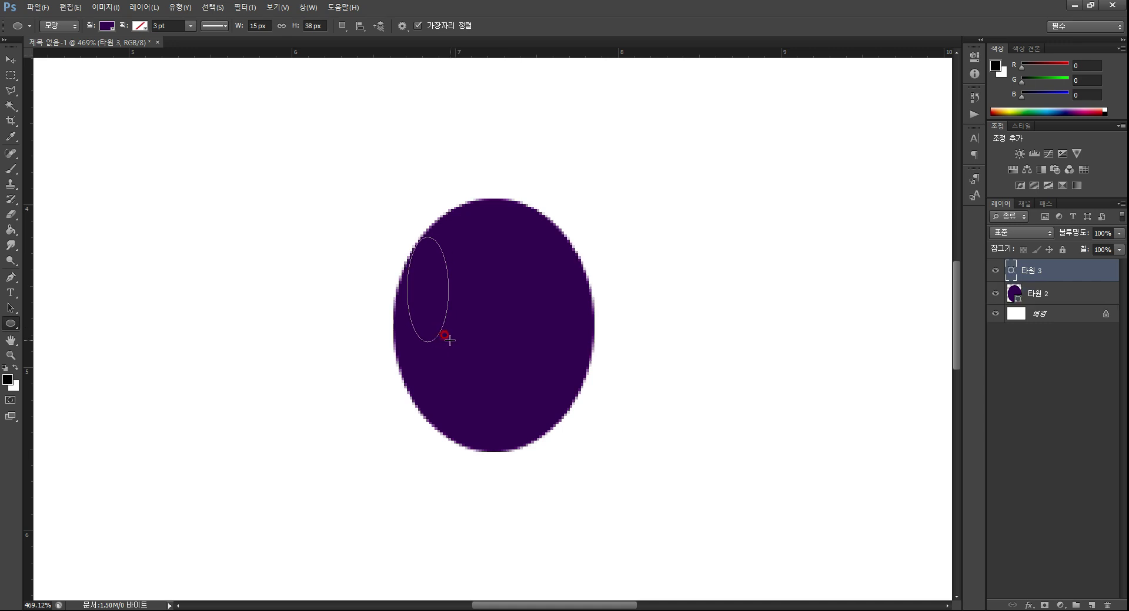
Move the narrow ellipse out of the large violet one onto the white area to its upper left
left_click(11, 59)
left_click_drag(427, 284, 466, 268)
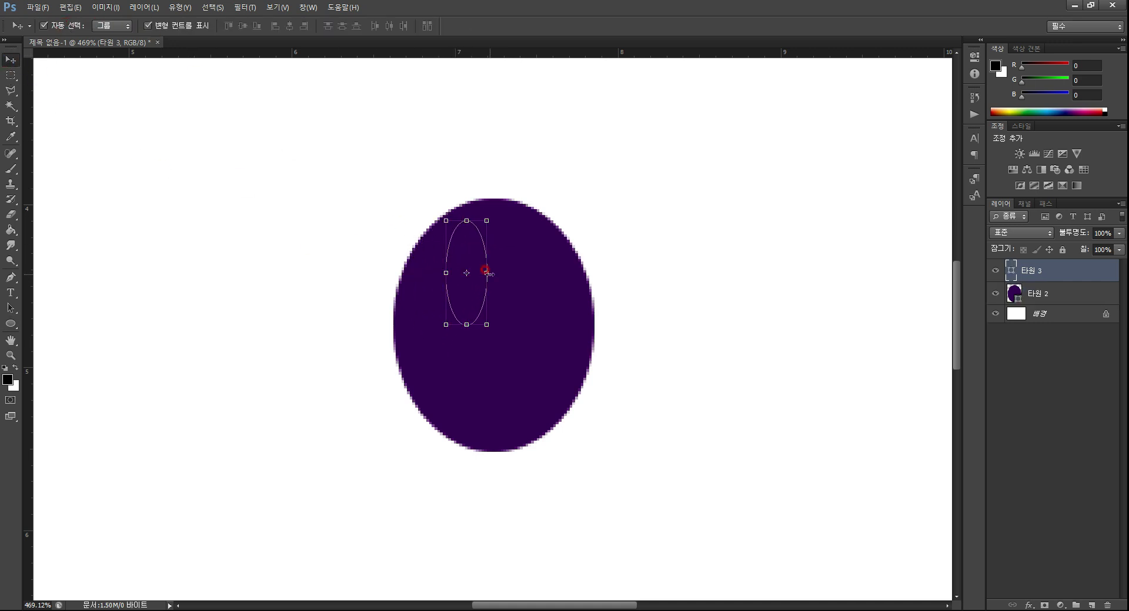
left_click_drag(476, 309, 326, 269)
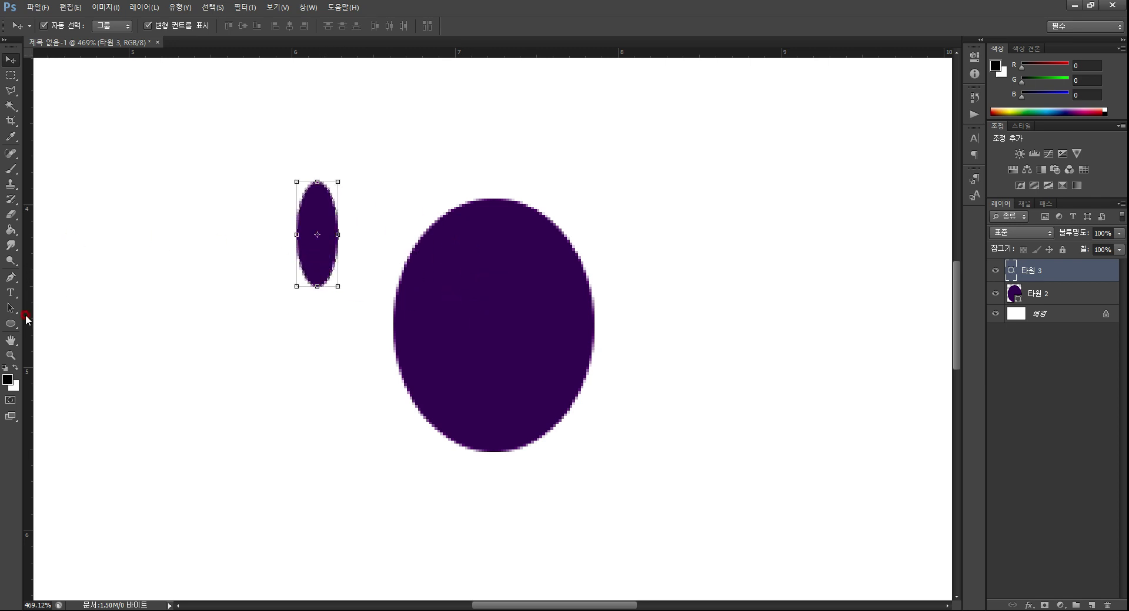
left_click(11, 277)
left_click(302, 217)
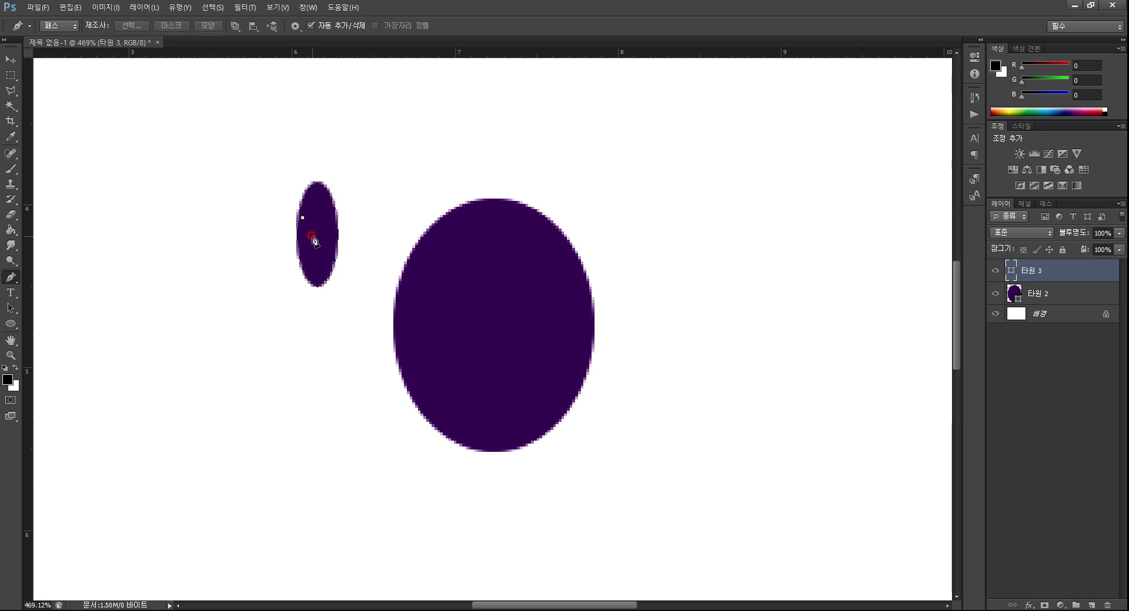
left_click(11, 59)
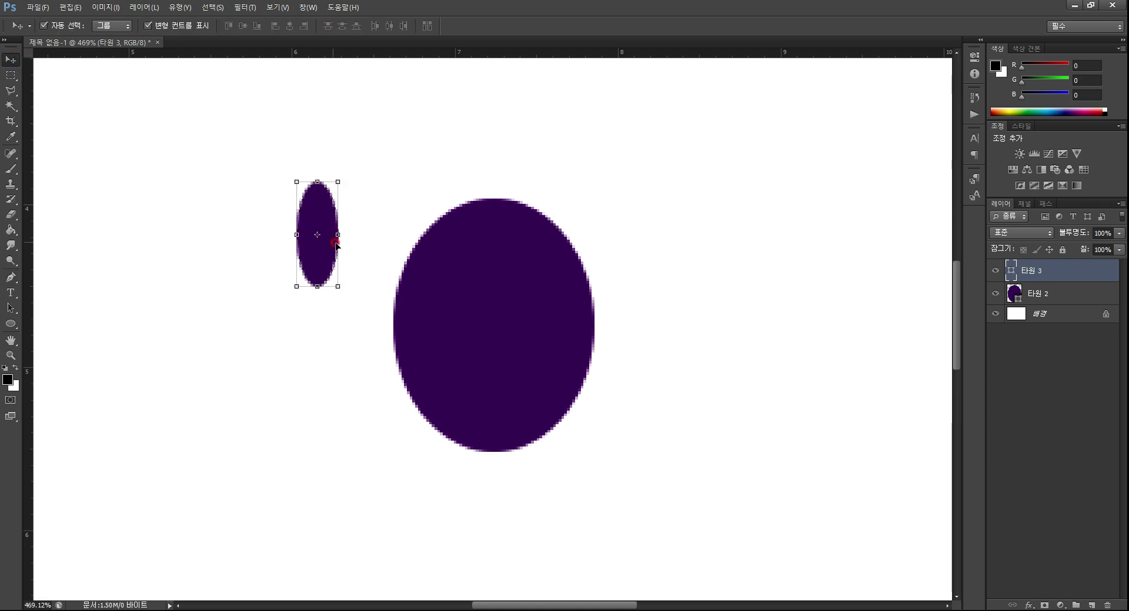
left_click(11, 324)
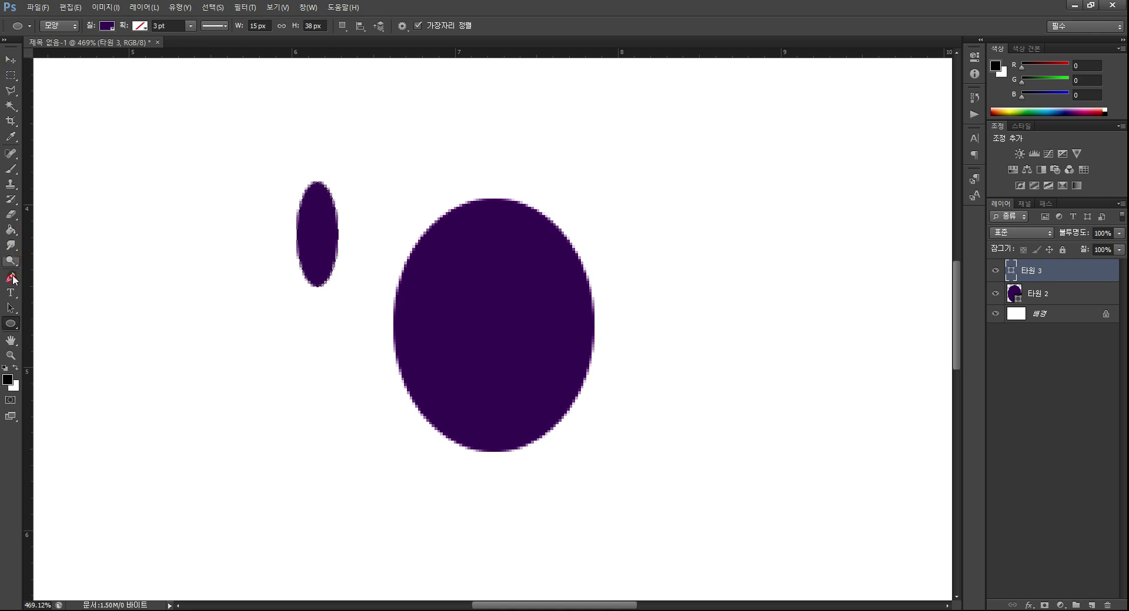
Select the narrow ellipse with the Path Selection tool and change its fill to a light purple swatch
left_click(10, 308)
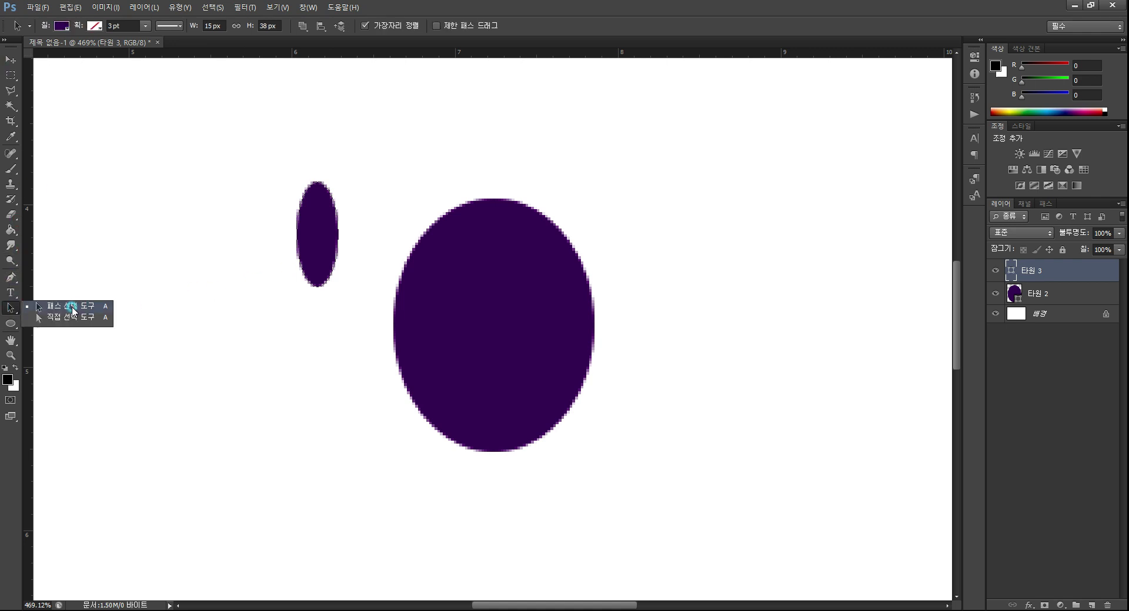
left_click(316, 240)
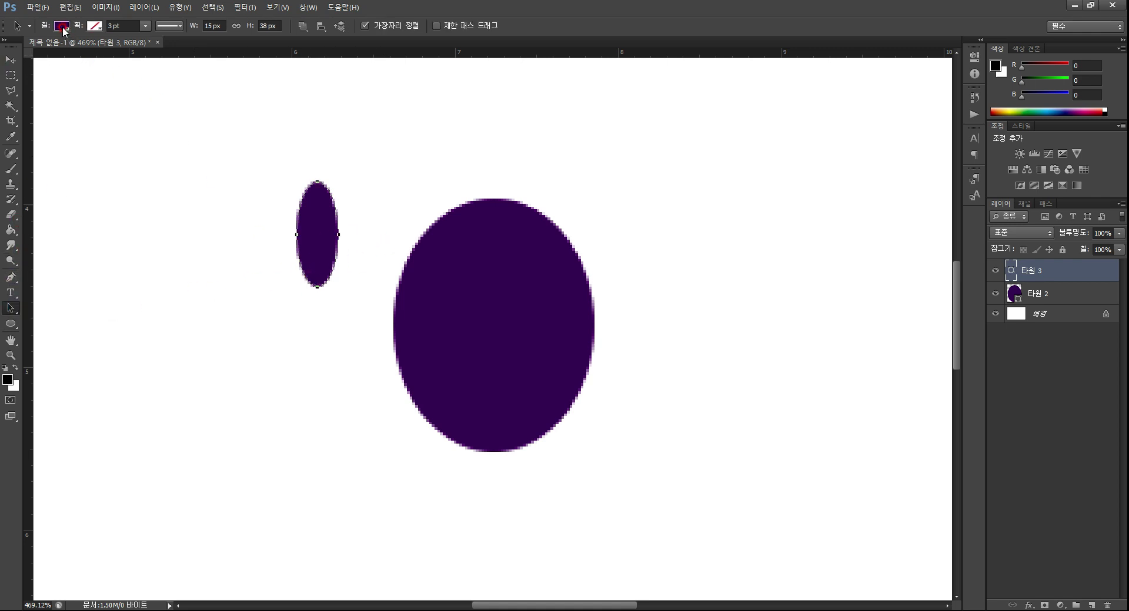
left_click(62, 26)
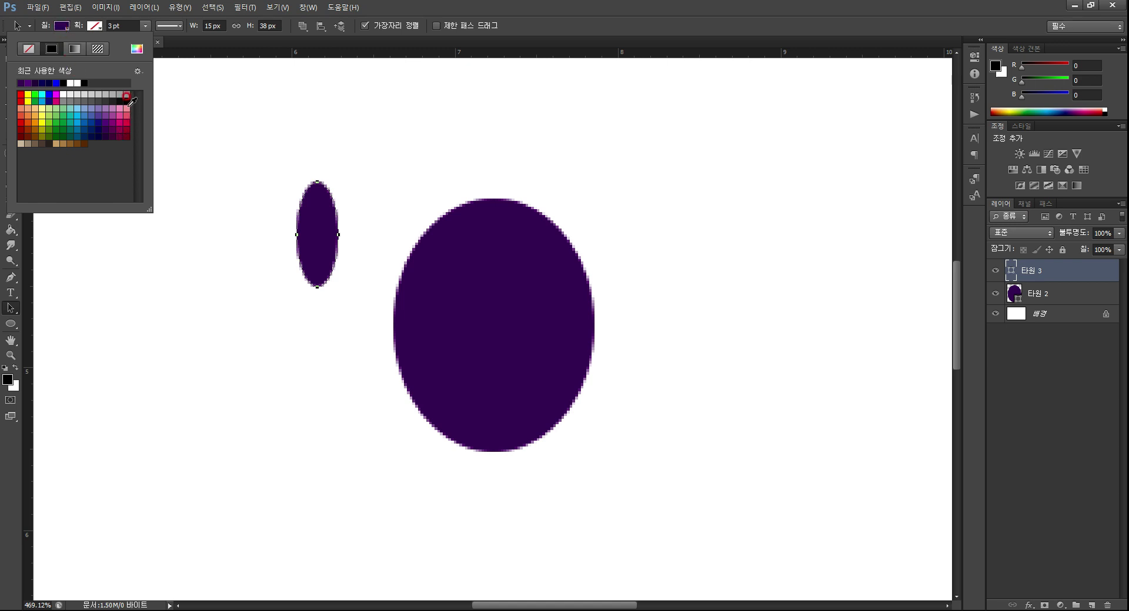
left_click(104, 108)
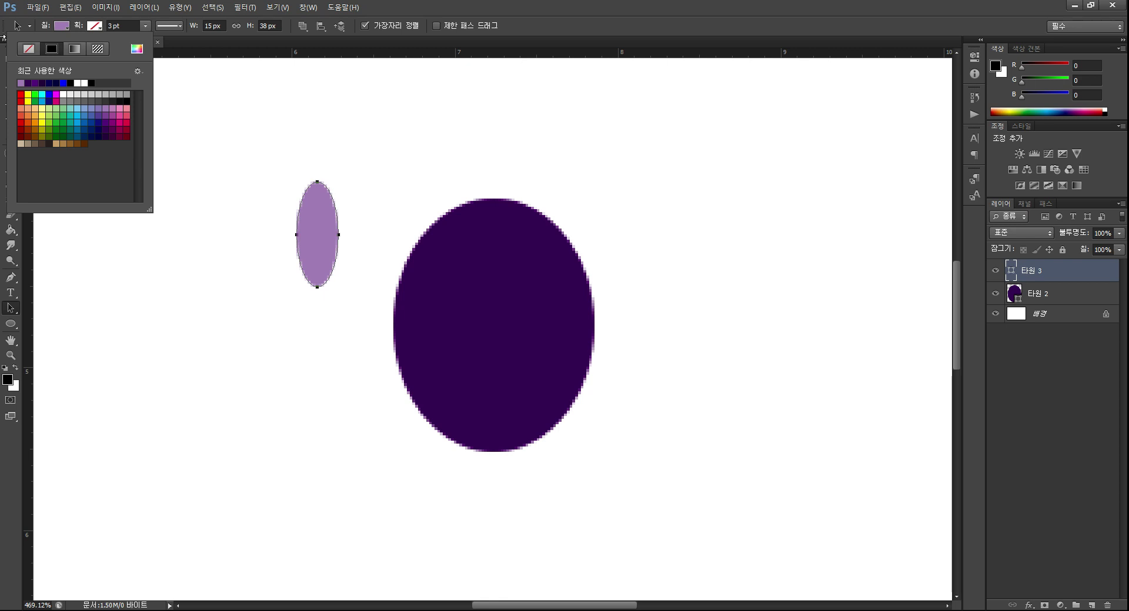
left_click(316, 241)
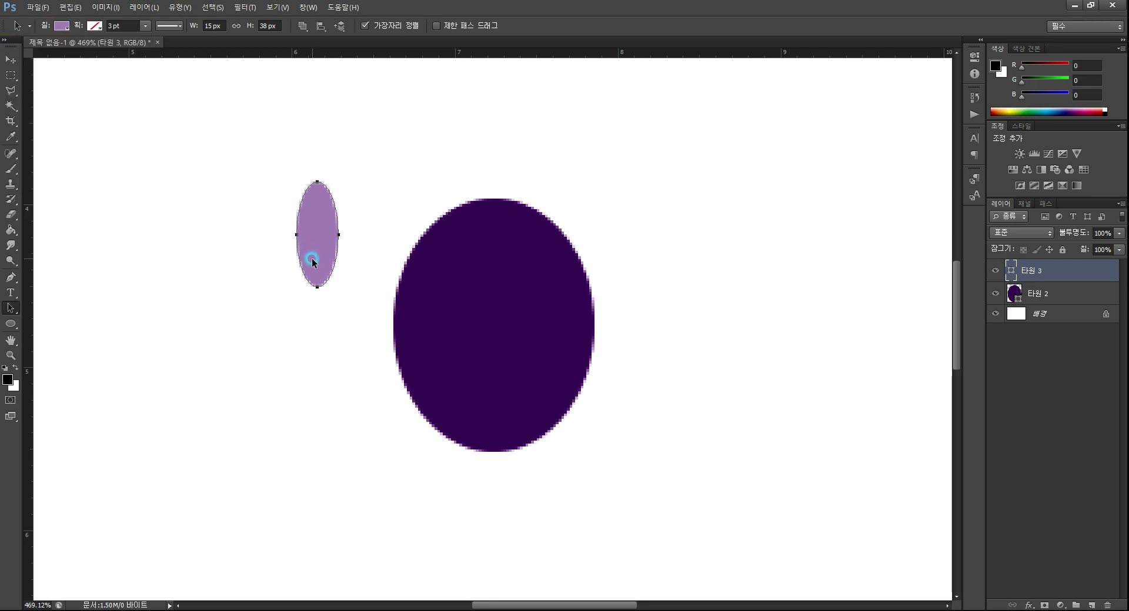
Move the light purple ellipse onto the upper-left part of the large ellipse and rotate it clockwise as a highlight
left_click_drag(316, 254, 473, 288)
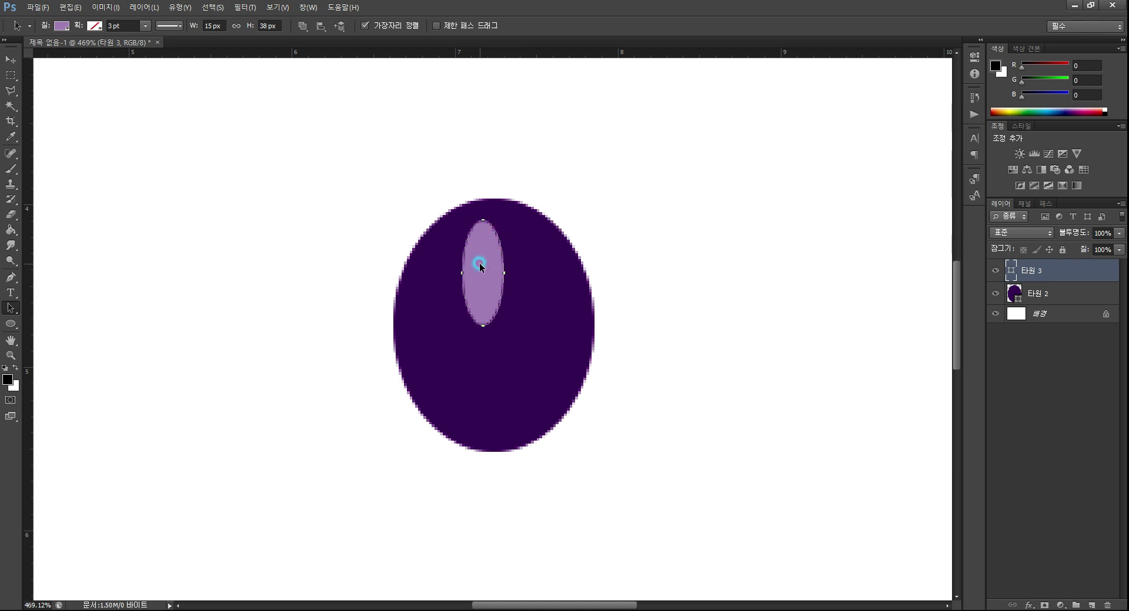
mouse_move(480, 267)
left_mouse_down()
mouse_move(462, 292)
mouse_move(461, 270)
mouse_move(486, 273)
mouse_move(483, 288)
mouse_move(457, 243)
mouse_move(476, 270)
left_mouse_up()
key("v")
left_click_drag(484, 217, 461, 250)
double_click(460, 249)
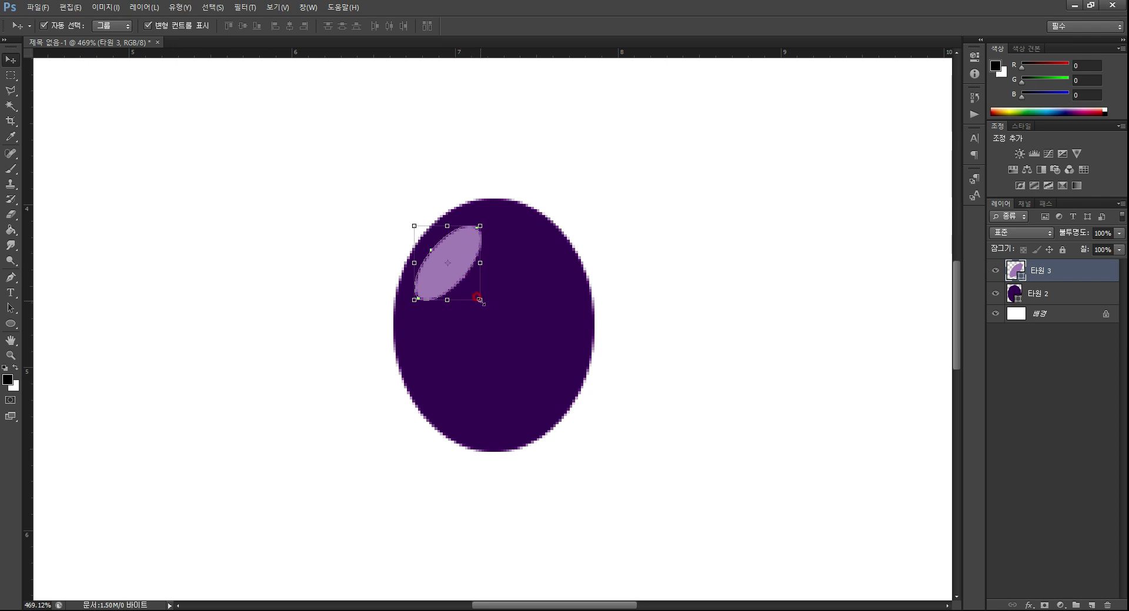
Enlarge the highlight ellipse slightly, make its tilt a little steeper, and shift it slightly up along the large ellipse's edge
left_click_drag(480, 300, 486, 305)
double_click(464, 258)
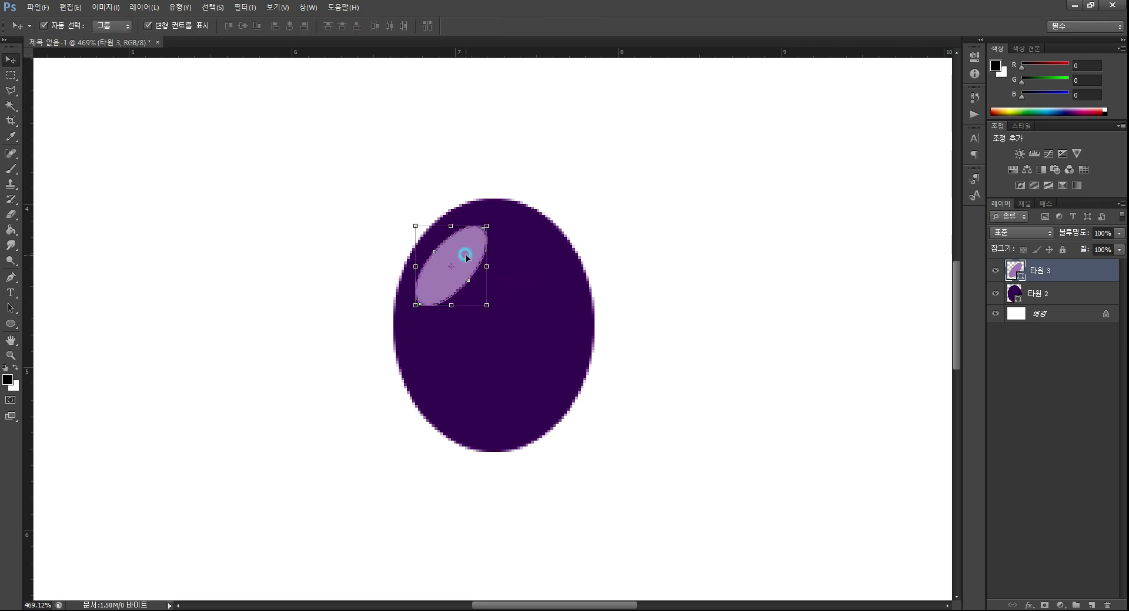
left_click_drag(464, 254, 501, 245)
key("ctrl+t")
double_click(473, 250)
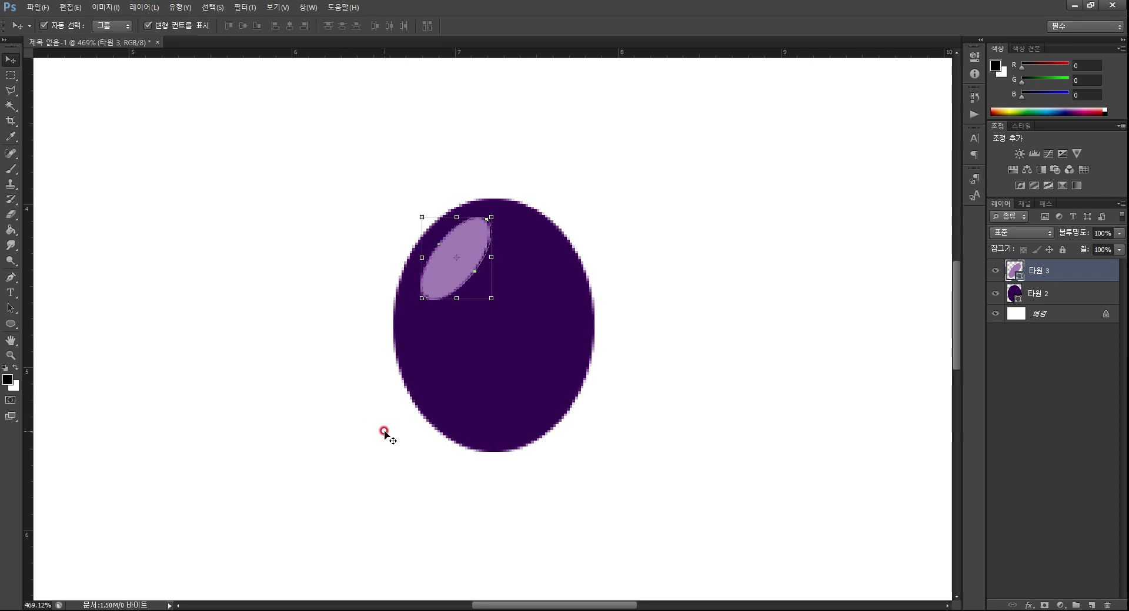
Select the large violet ellipse and switch its shape fill to a black-to-white linear gradient
left_click(500, 371)
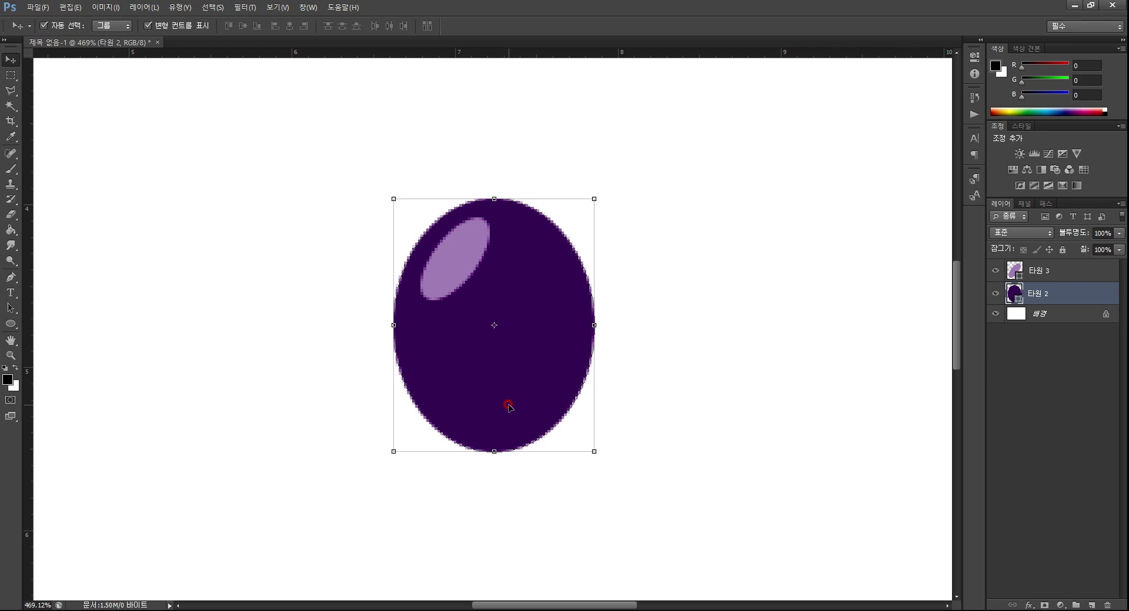
left_click(13, 308)
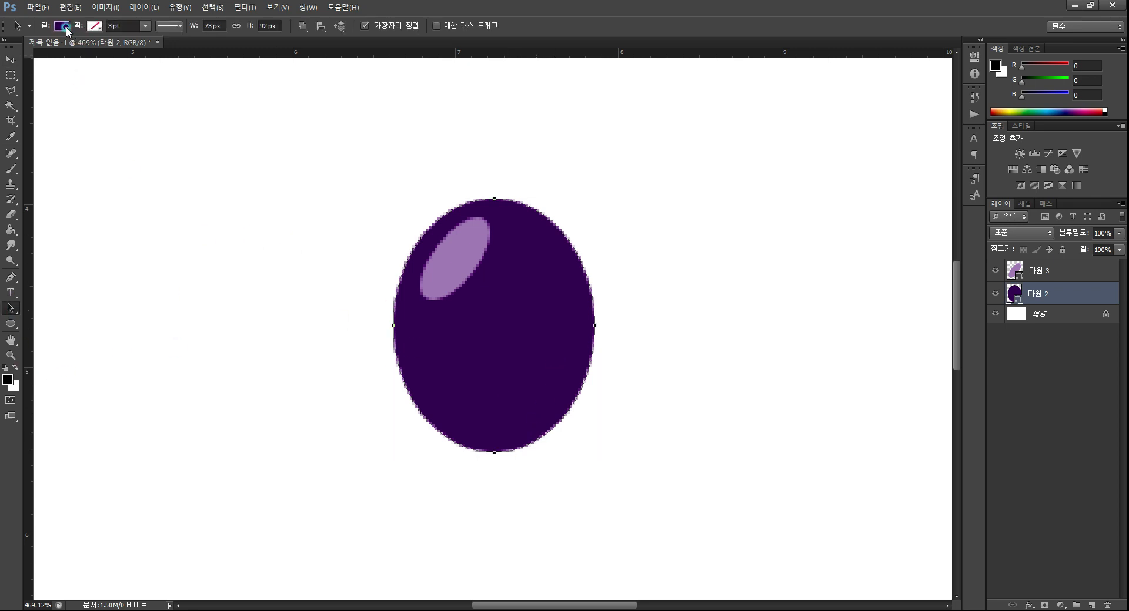
left_click(65, 27)
left_click(78, 49)
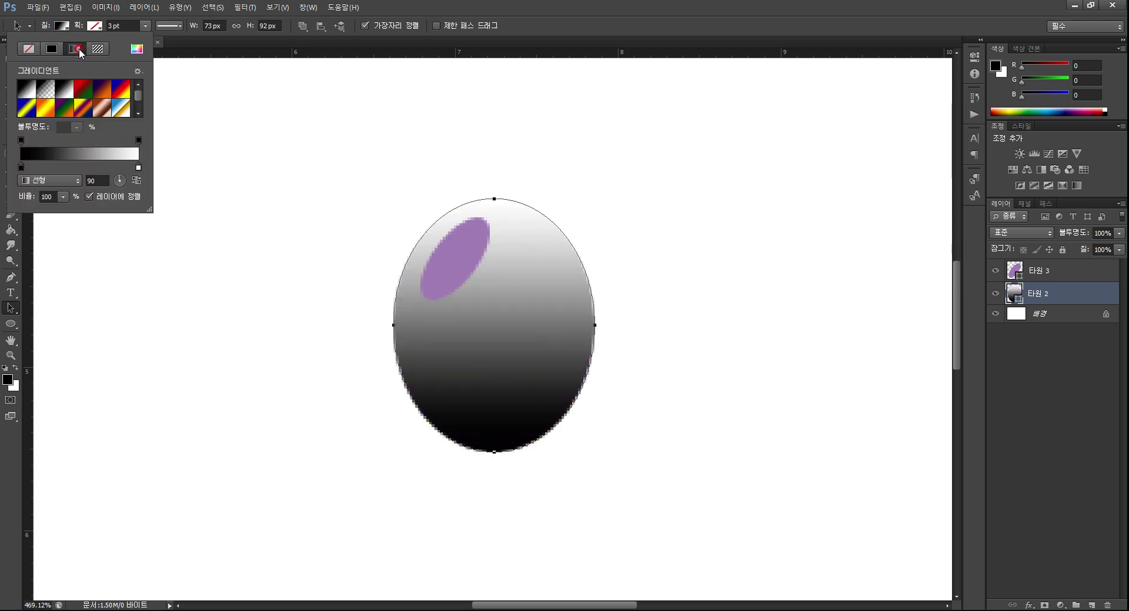
Set the black color stop of the large ellipse's gradient to dark purple 500270
left_click(22, 160)
left_click(21, 141)
double_click(21, 168)
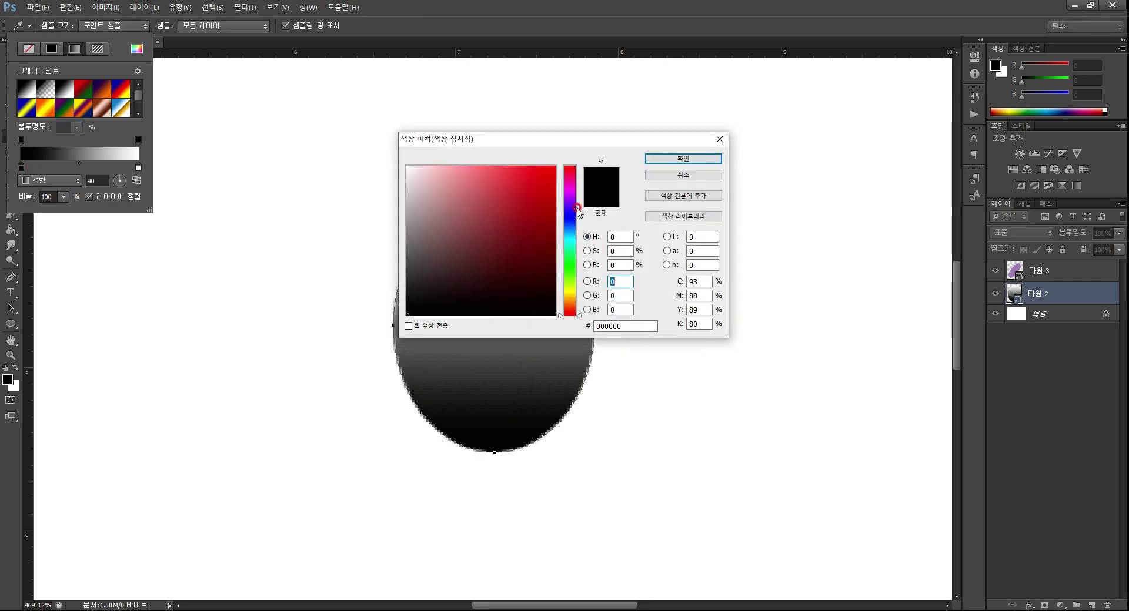
mouse_move(571, 198)
left_mouse_down()
mouse_move(573, 213)
mouse_move(573, 199)
mouse_move(532, 224)
mouse_move(533, 254)
mouse_move(507, 272)
mouse_move(557, 266)
mouse_move(559, 223)
mouse_move(553, 272)
mouse_move(552, 249)
left_mouse_up()
left_click(674, 160)
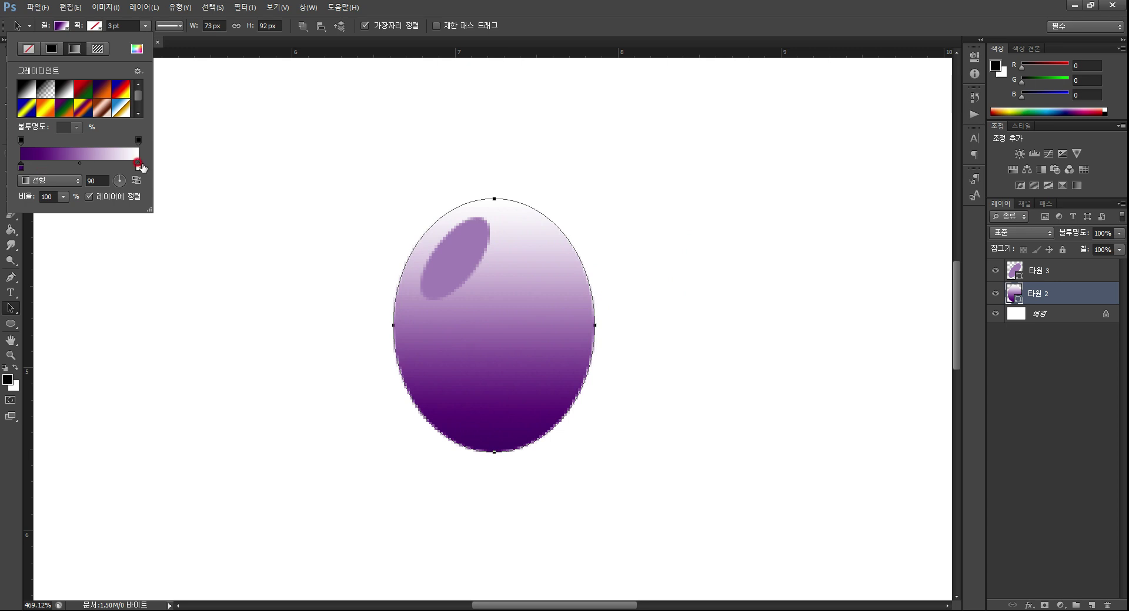
Set the white color stop of the large ellipse's gradient to purple 650094
left_click(139, 168)
double_click(139, 169)
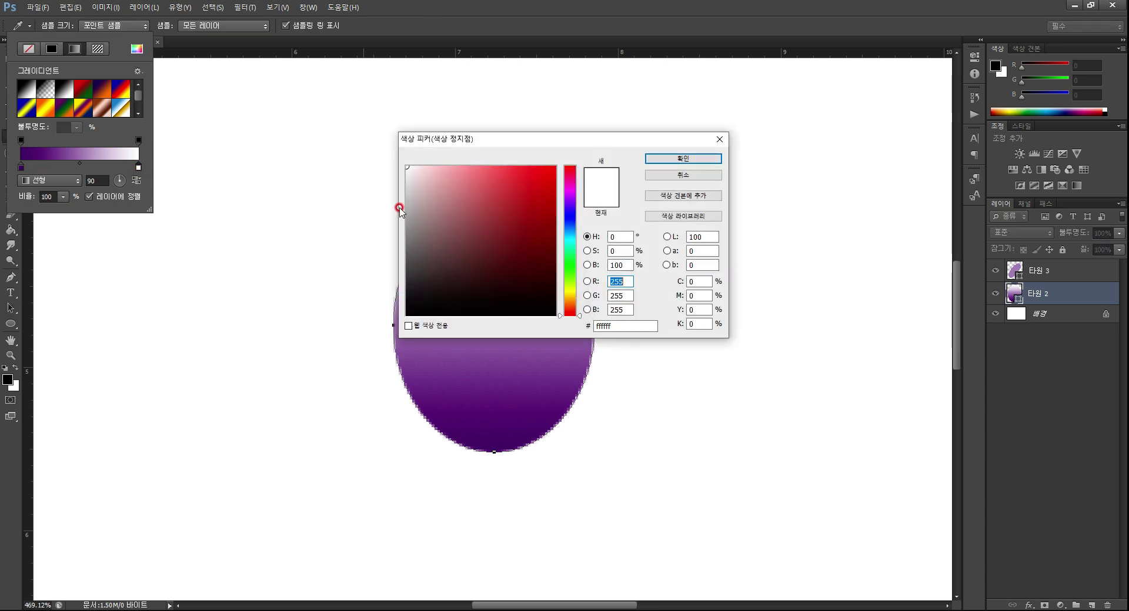
left_click(573, 197)
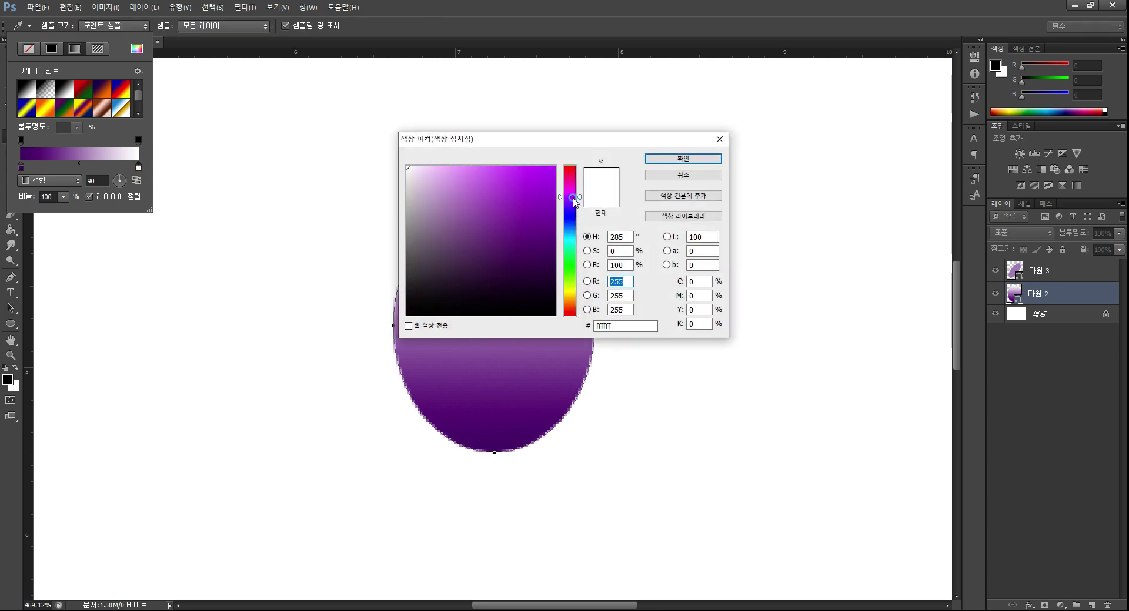
mouse_move(574, 200)
left_mouse_down()
mouse_move(534, 191)
mouse_move(559, 194)
mouse_move(559, 228)
left_mouse_up()
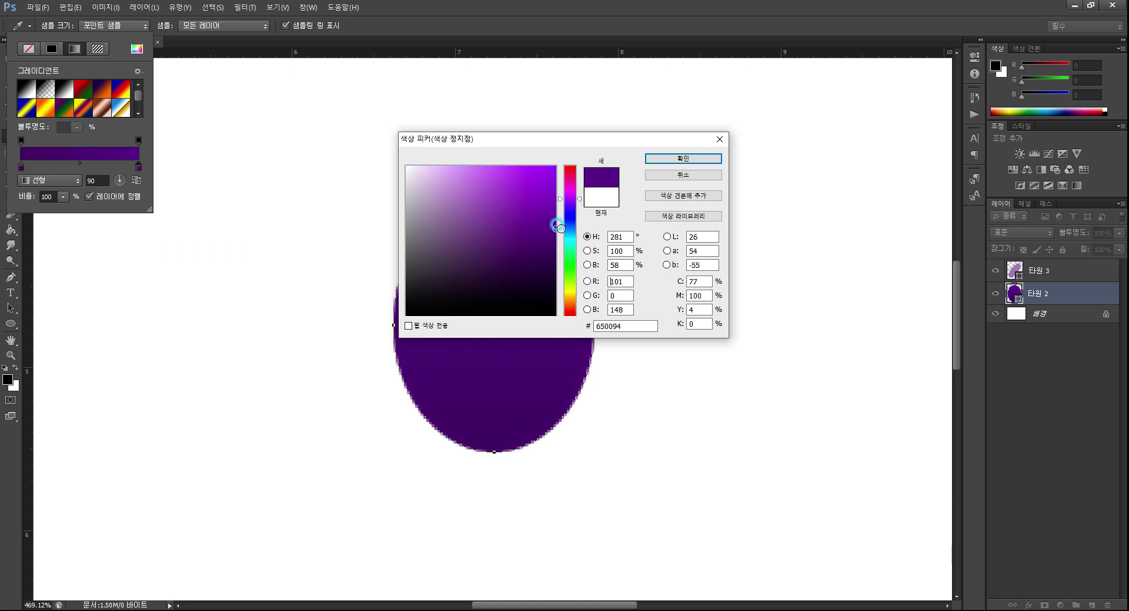
left_click(700, 163)
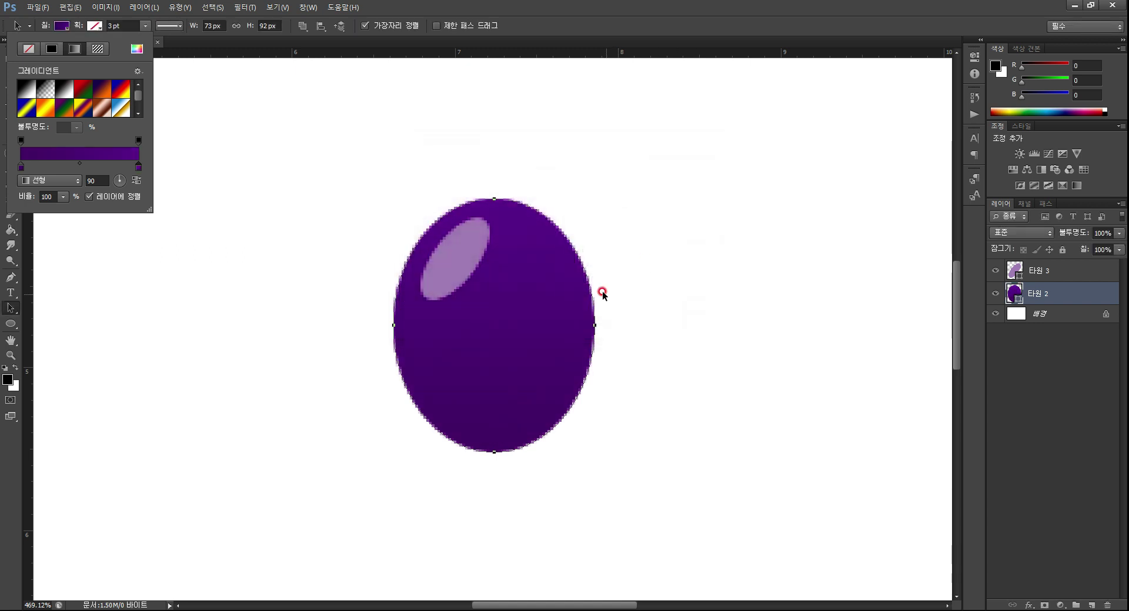
Darken the dark color stop of the large ellipse's gradient to purple 2f0042
left_click(18, 168)
double_click(19, 168)
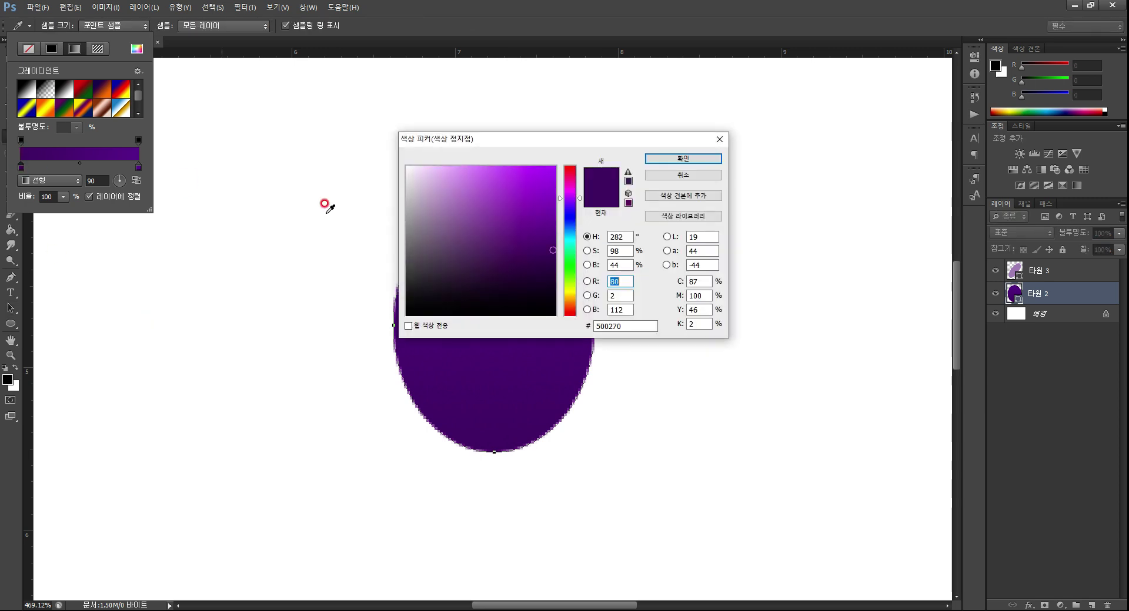
left_click_drag(535, 277, 563, 276)
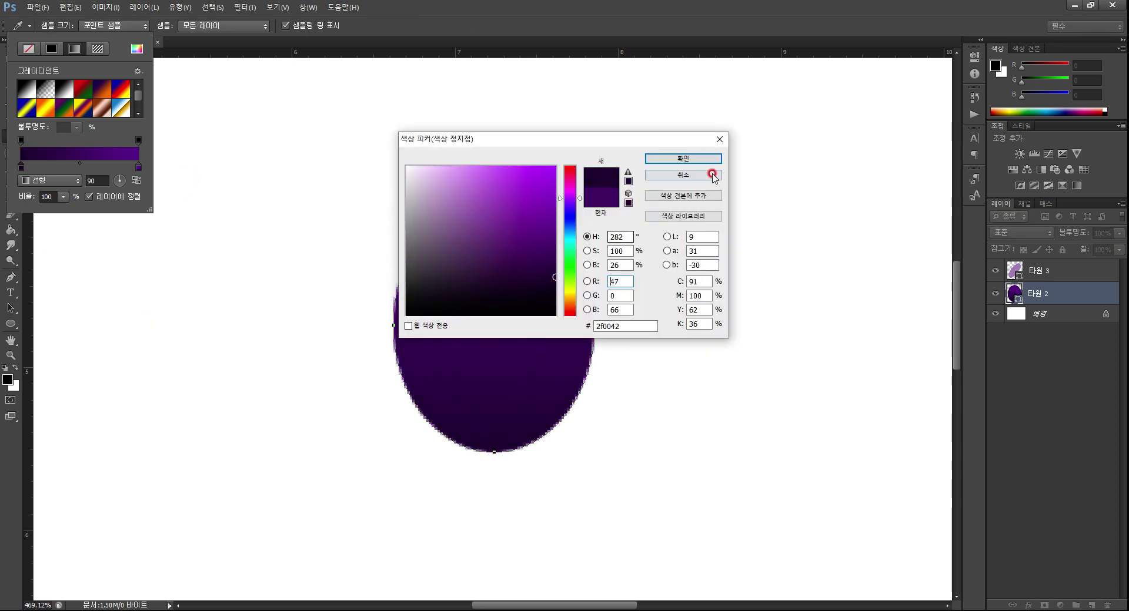
left_click(702, 159)
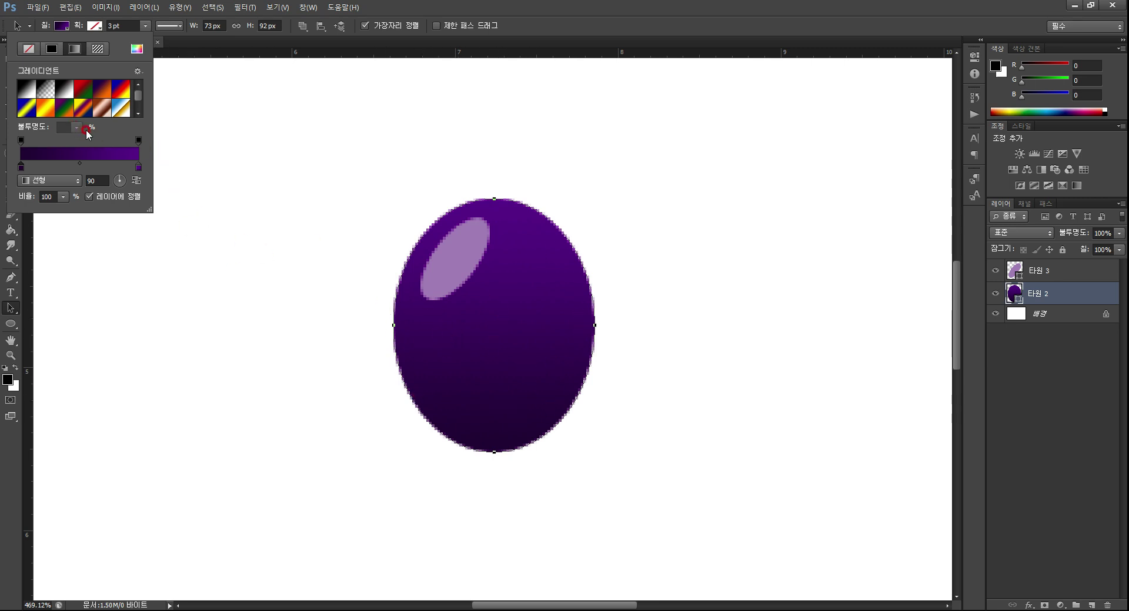
Lower the opacity at the gradient's lighter end to 91% and add another opacity stop about three quarters along the gradient
left_click(139, 140)
left_click(77, 127)
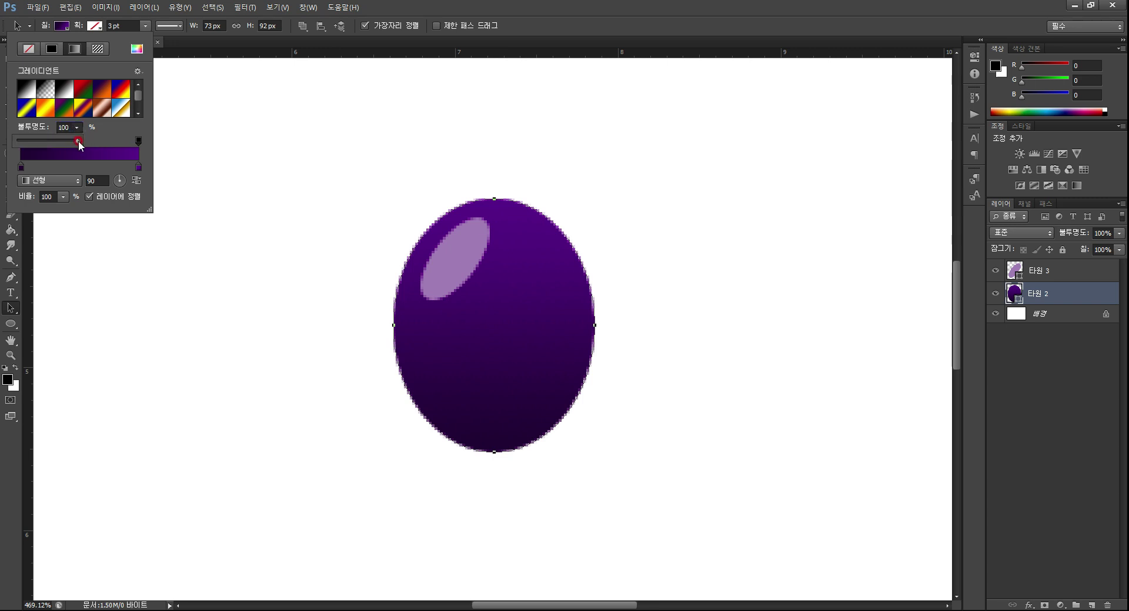
left_click_drag(79, 140, 72, 142)
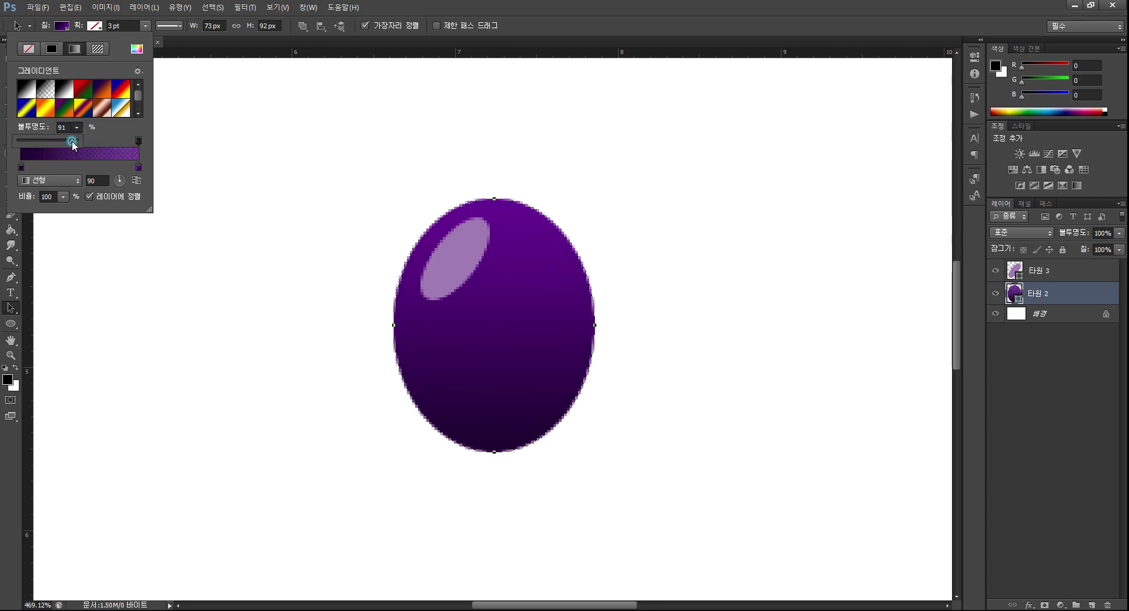
left_click(109, 140)
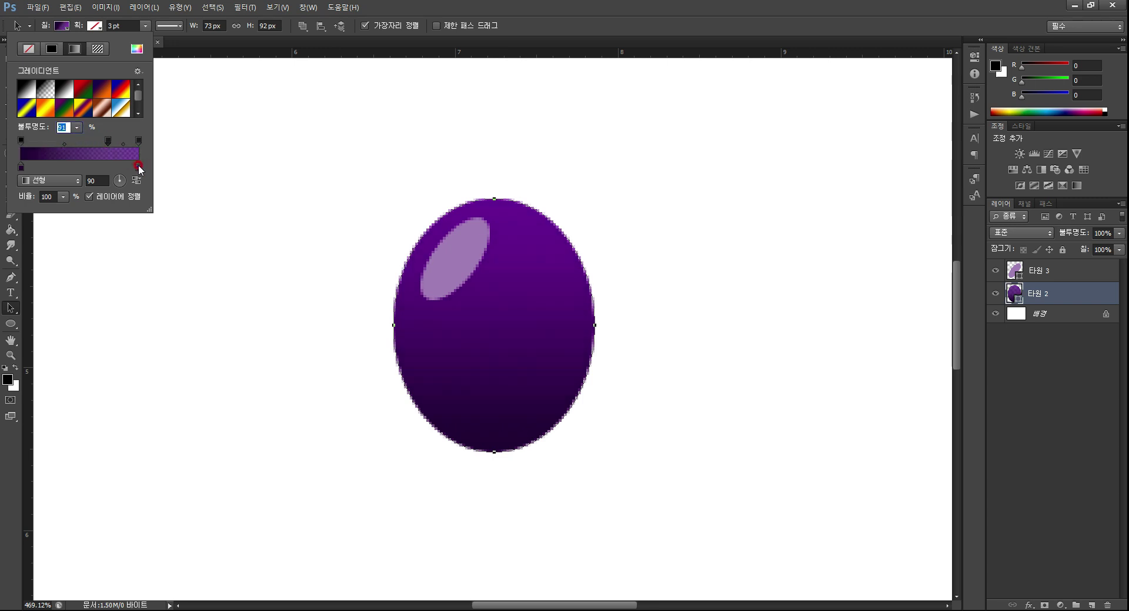
Move the lighter purple color stop to the gradient's middle and add a purple color stop at the vacated end
left_click_drag(138, 165, 81, 167)
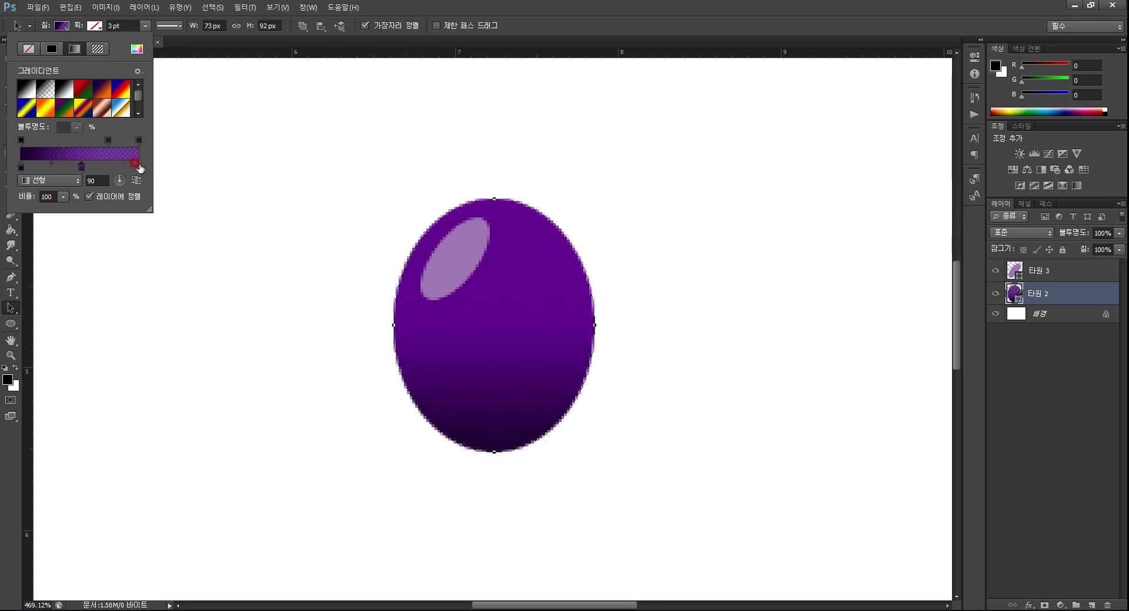
left_click(136, 164)
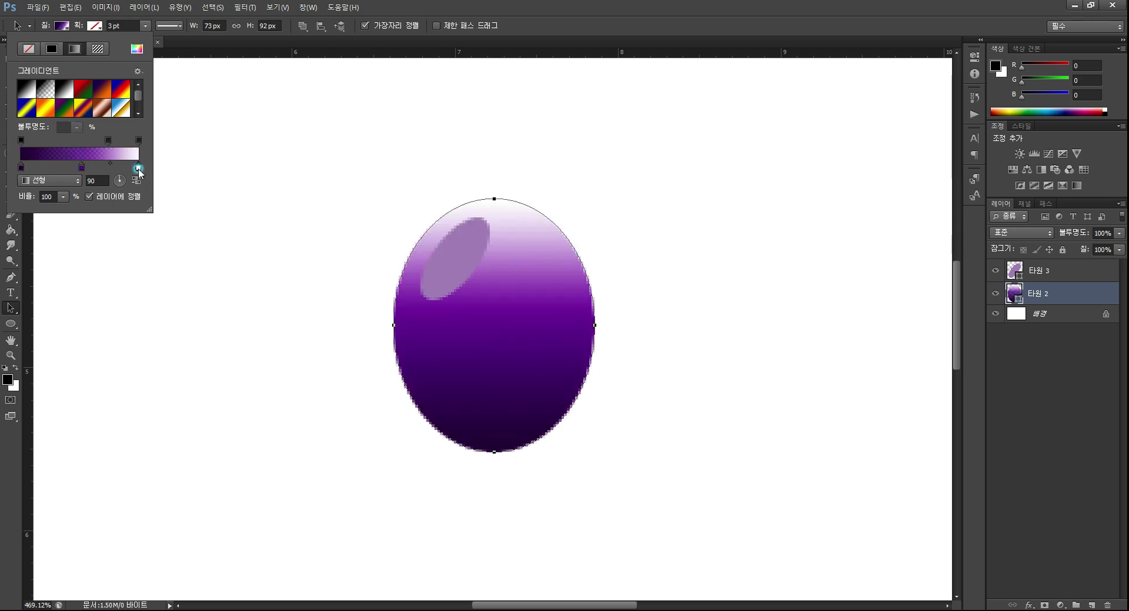
double_click(139, 168)
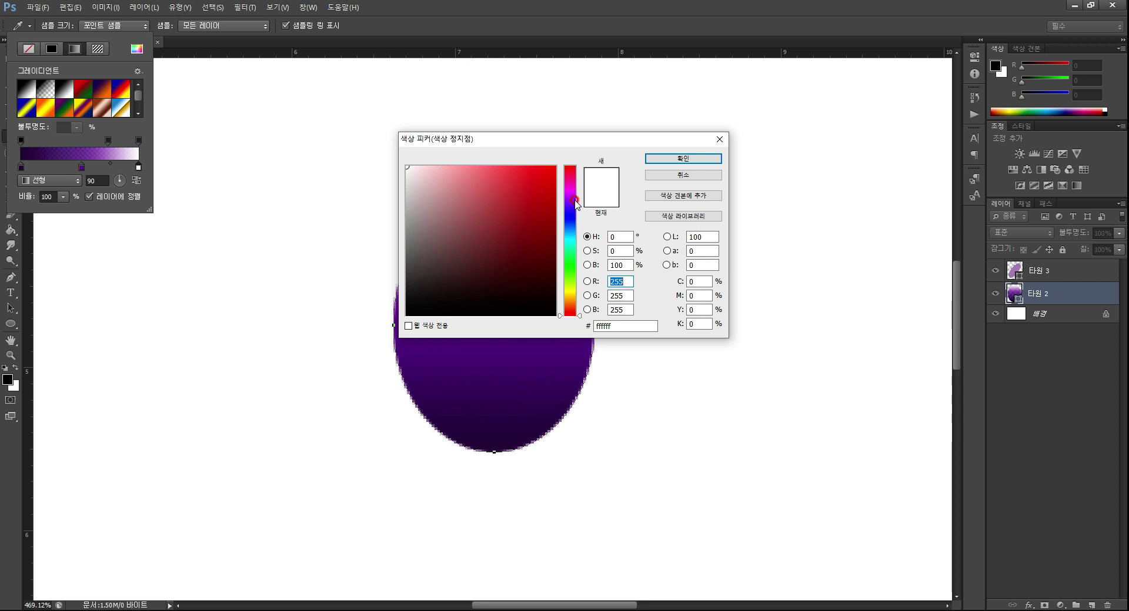
mouse_move(576, 207)
left_mouse_down()
mouse_move(556, 185)
mouse_move(554, 231)
left_mouse_up()
left_click(547, 184)
left_click(684, 159)
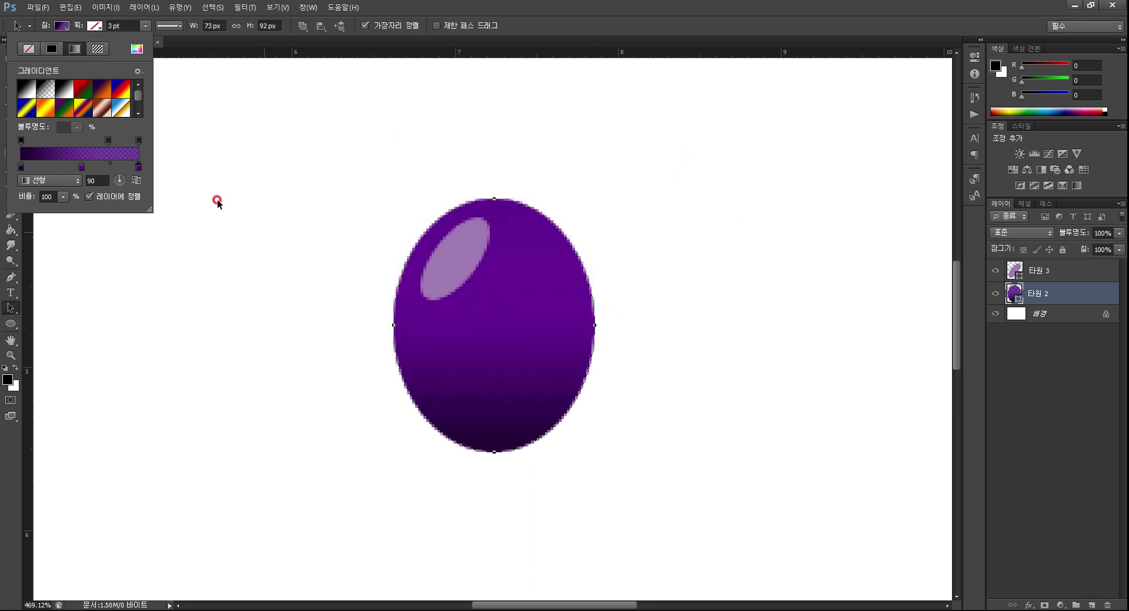
Shift the middle purple color stop to about two thirds of the gradient, toward its lighter end, and close the fill settings
left_click_drag(82, 168, 98, 175)
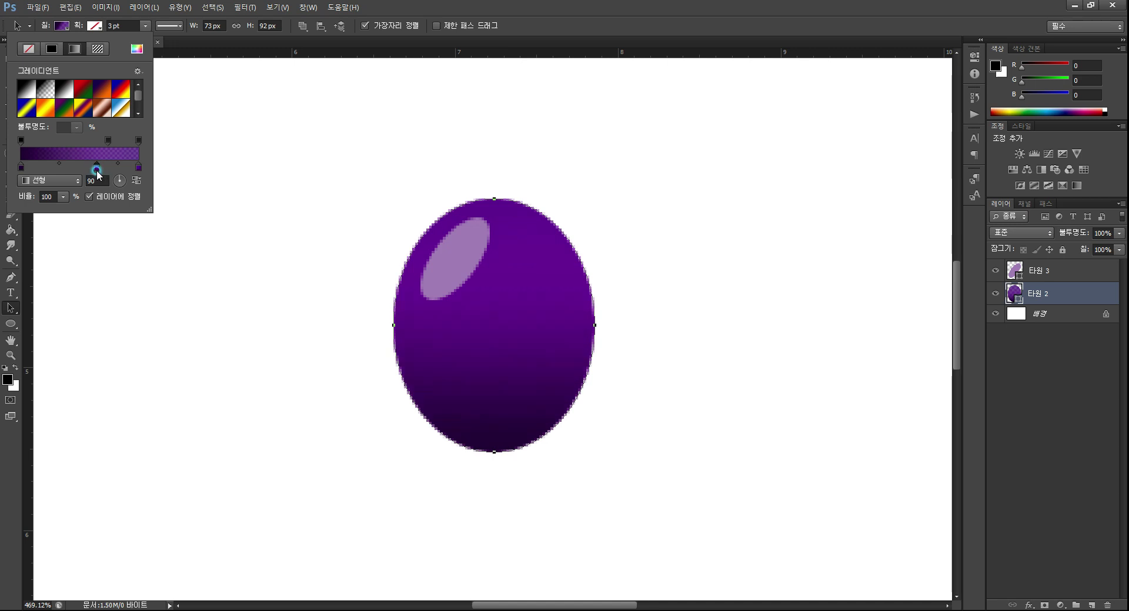
left_click(136, 168)
left_click(470, 257)
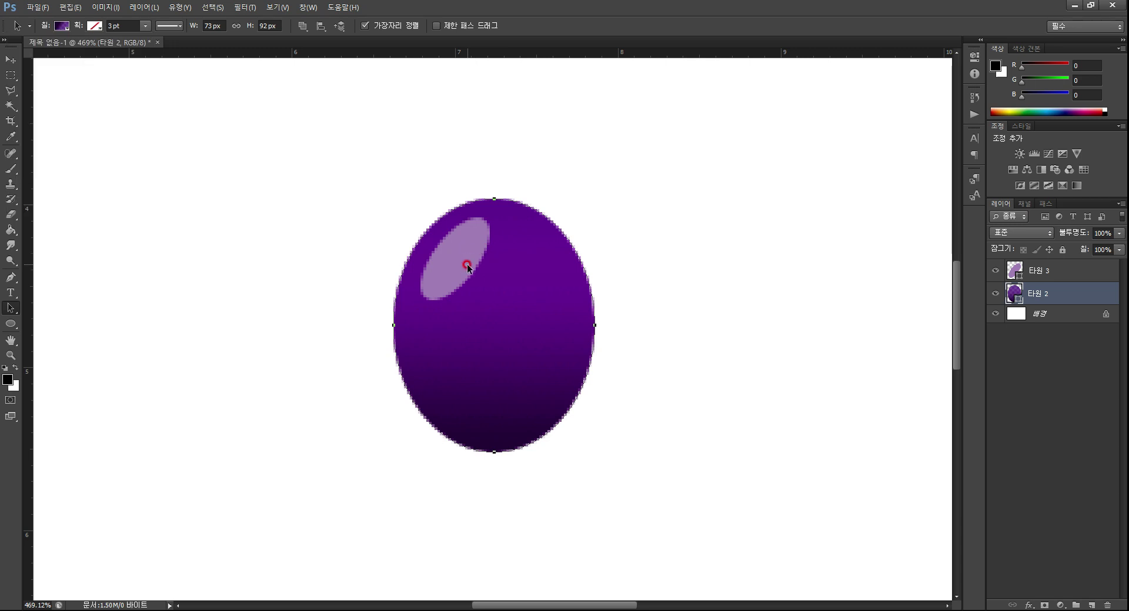
Select the small highlight ellipse and switch its shape fill to a black-to-white linear gradient
left_click(11, 60)
left_click(461, 252)
left_click(472, 261)
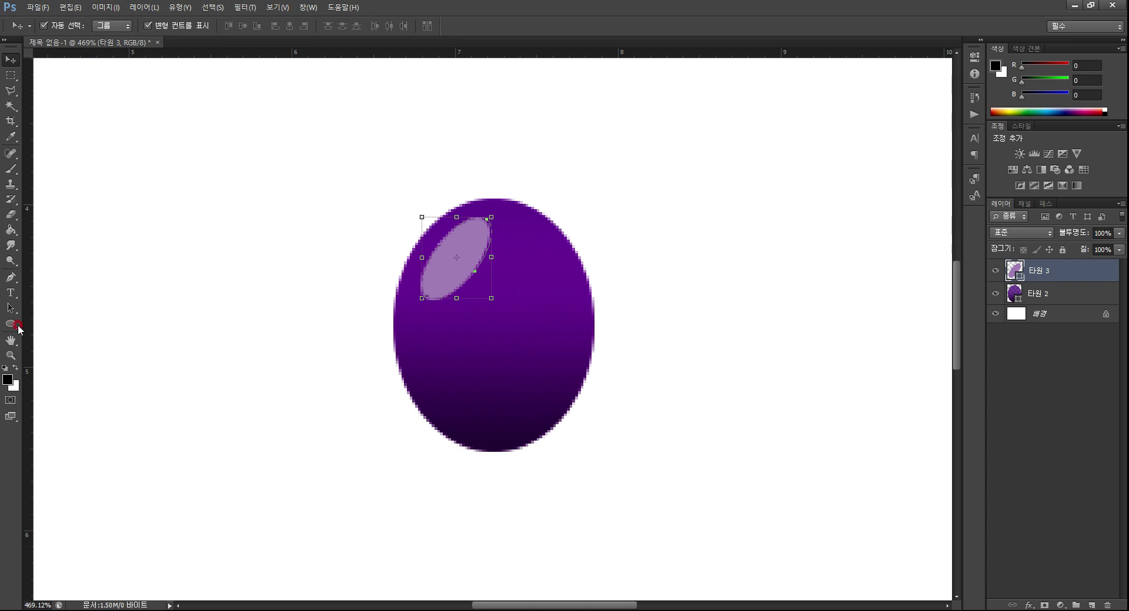
left_click(10, 307)
left_click(462, 268)
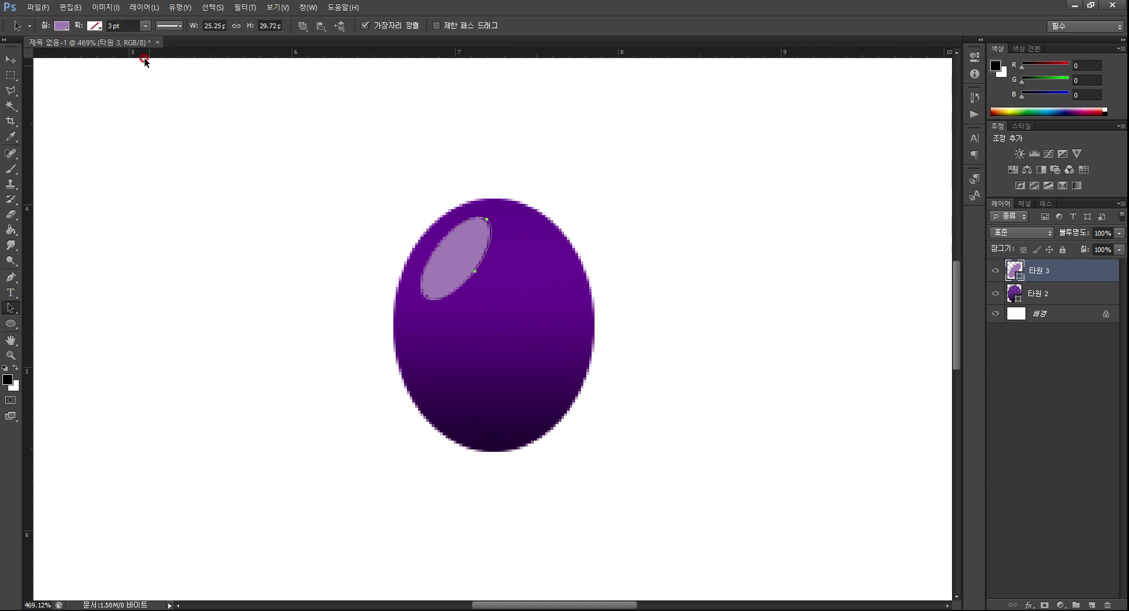
left_click(70, 28)
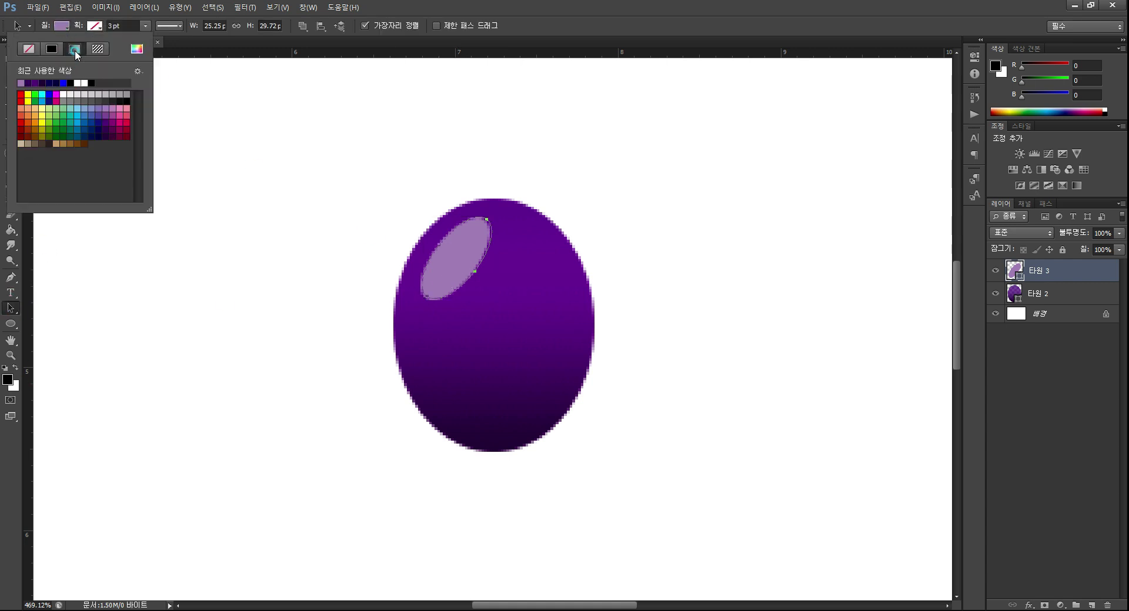
left_click(74, 50)
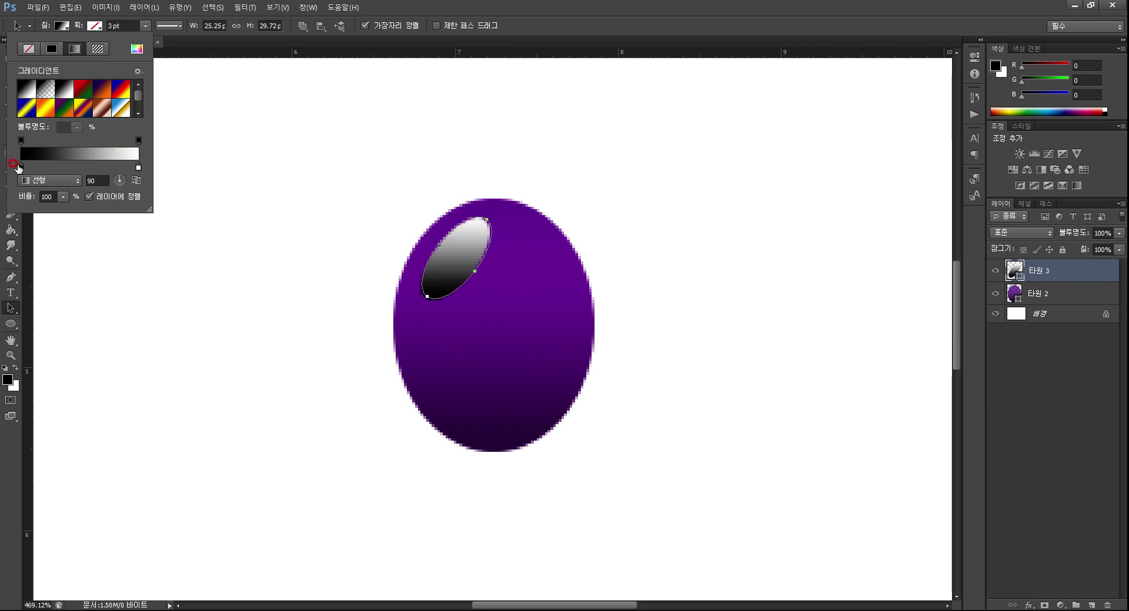
Set the black color stop of the highlight's gradient to light pinkish purple f4aafd and close the fill settings
left_click(36, 167)
double_click(21, 167)
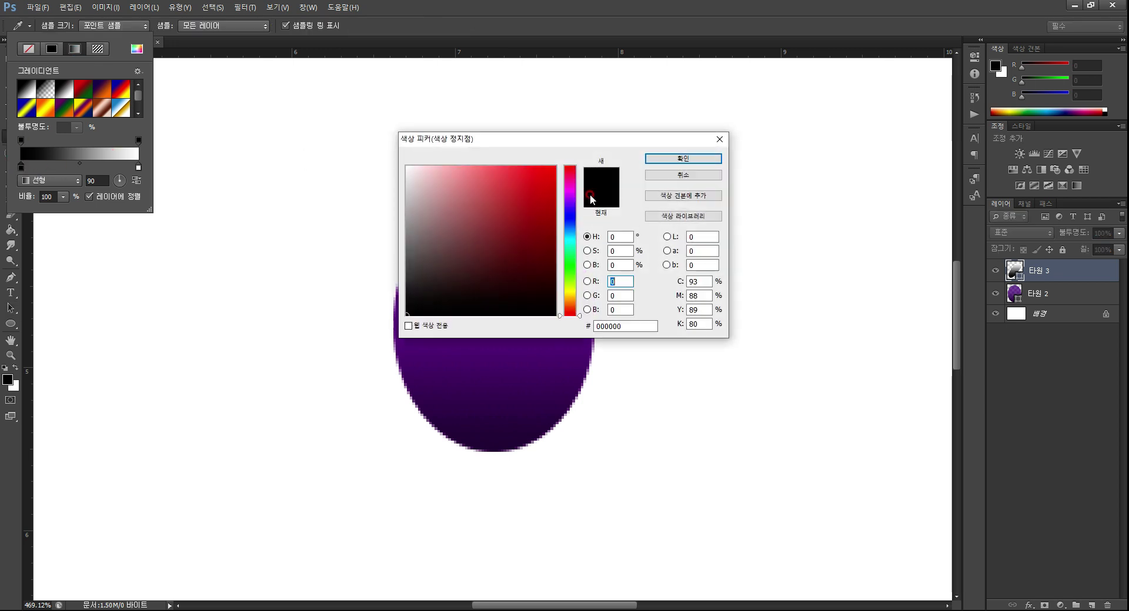
left_click_drag(570, 196, 570, 189)
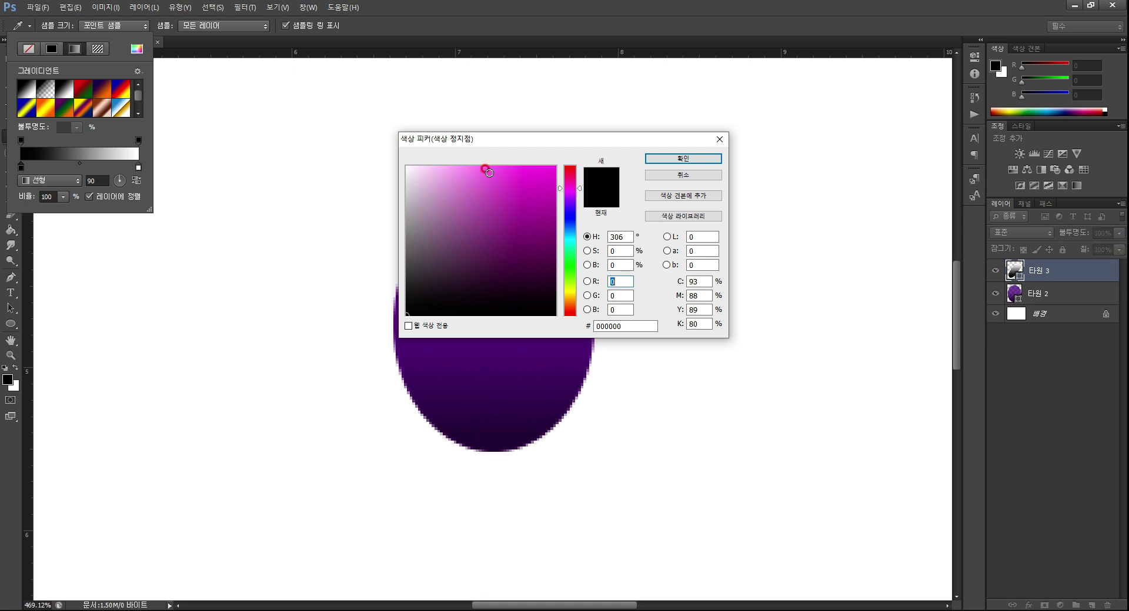
left_click(481, 166)
mouse_move(482, 167)
left_mouse_down()
mouse_move(382, 159)
mouse_move(503, 169)
mouse_move(473, 168)
left_mouse_up()
left_click_drag(576, 189, 578, 194)
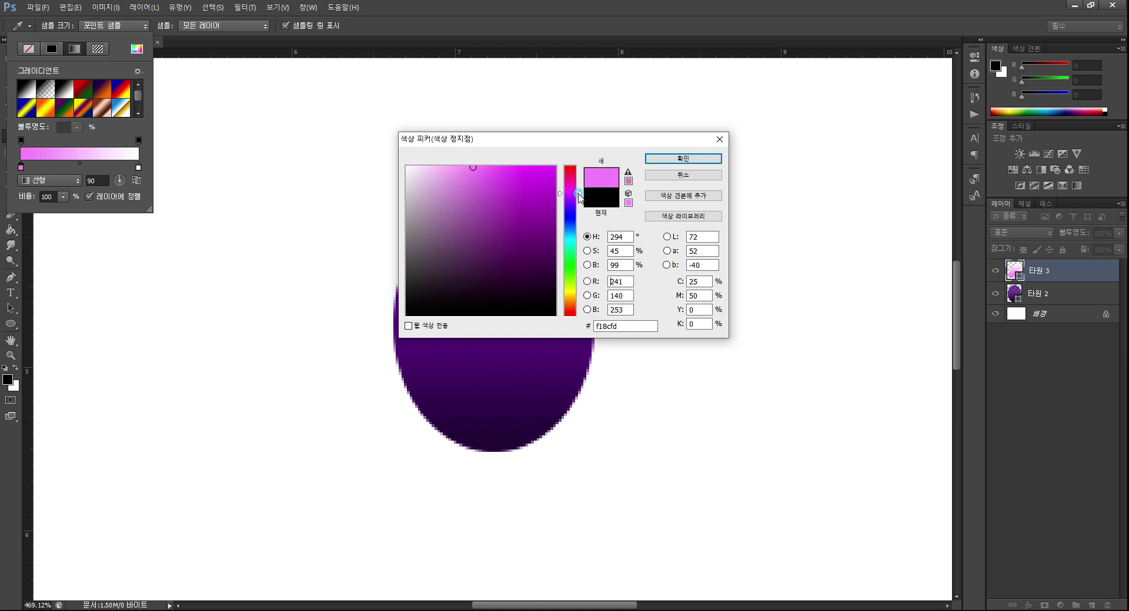
left_click_drag(500, 166, 455, 167)
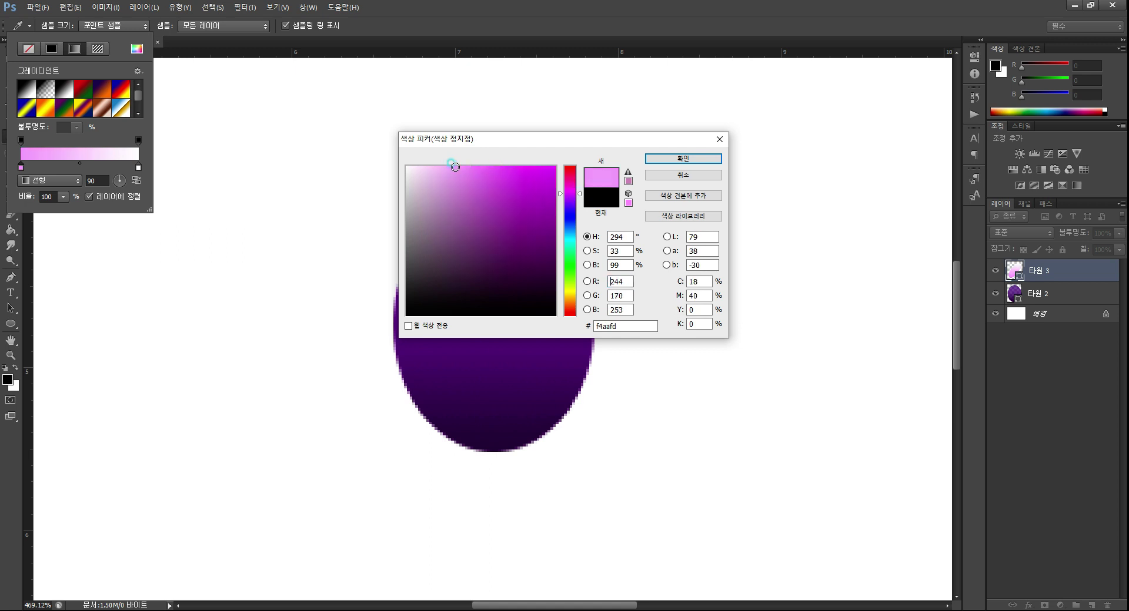
left_click(713, 157)
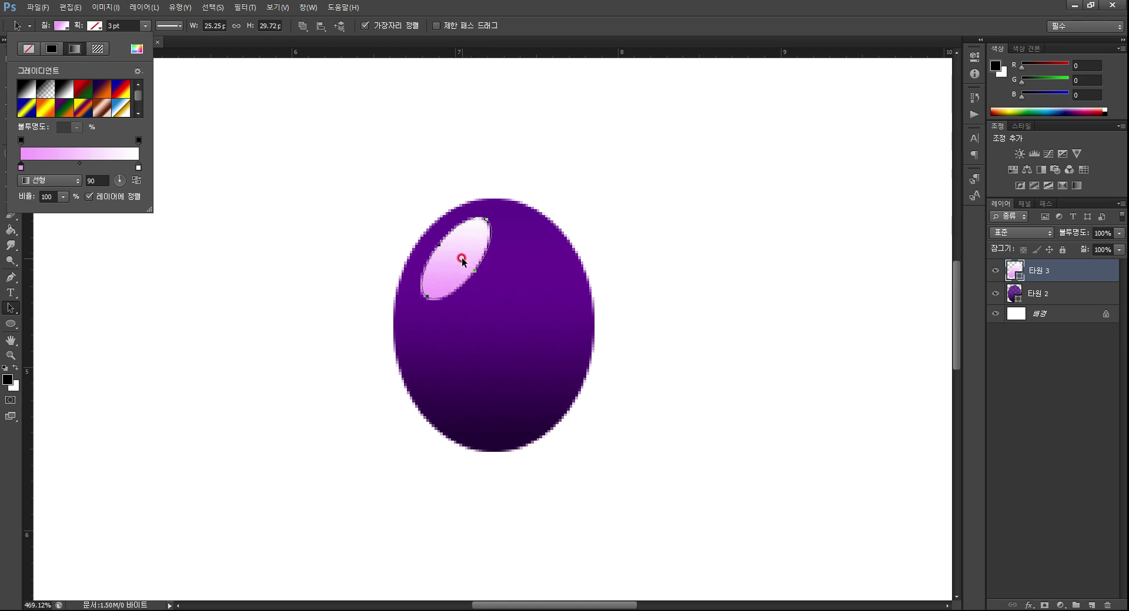
left_click(462, 259)
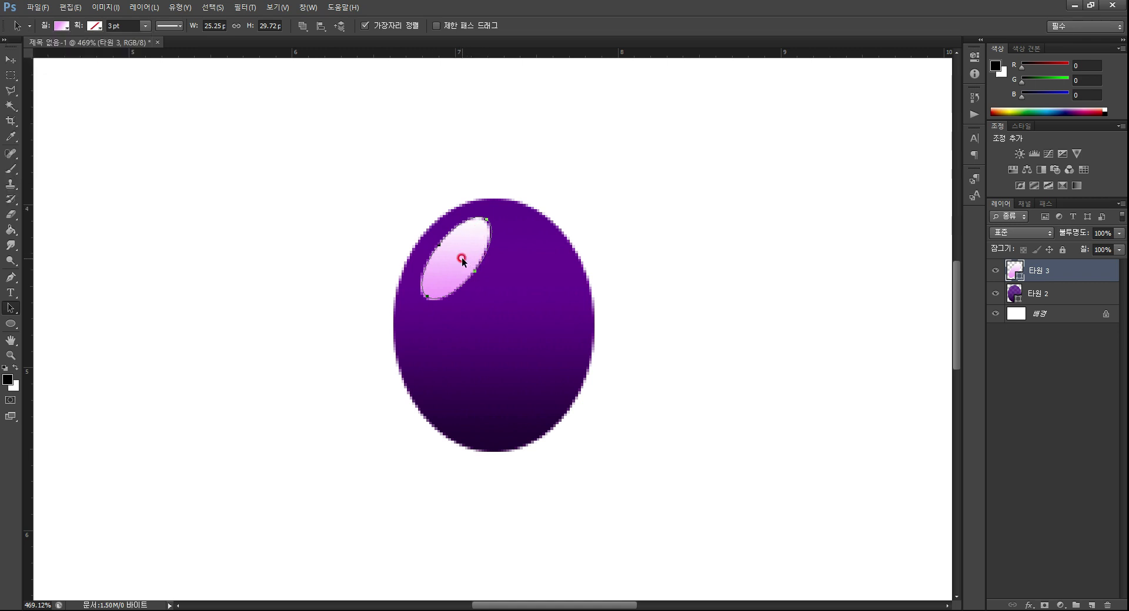
left_click(68, 28)
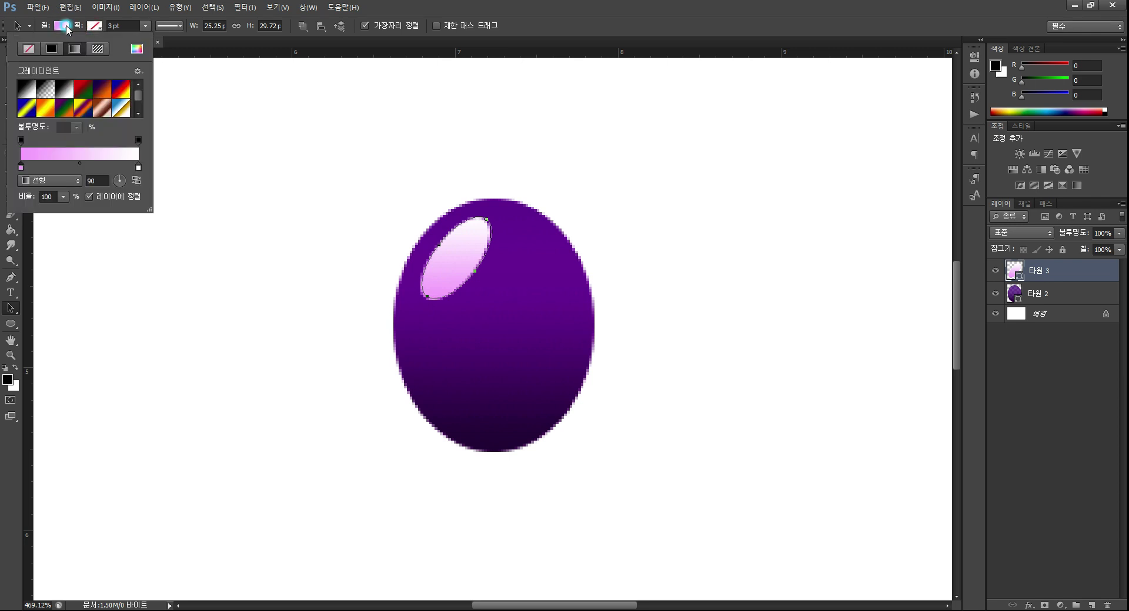
double_click(138, 168)
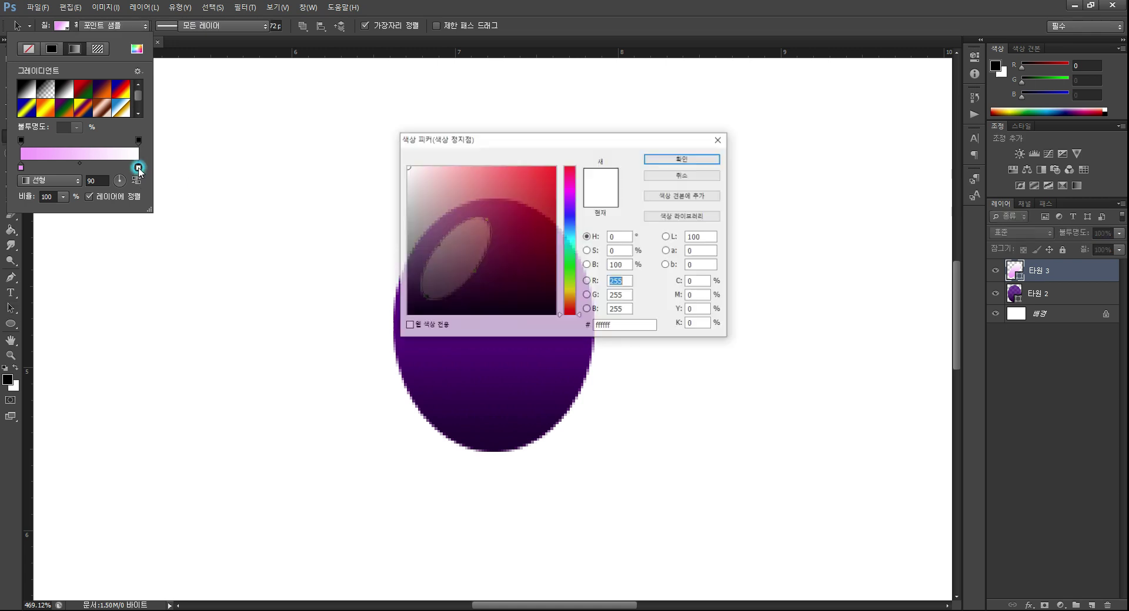
left_click(703, 158)
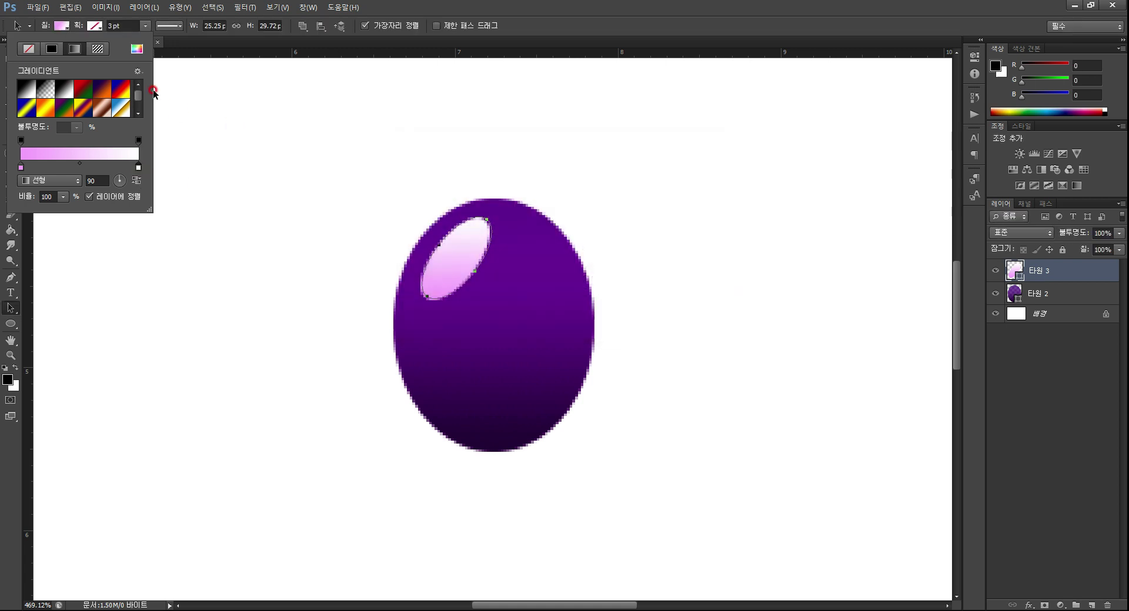
left_click(100, 25)
left_click(102, 26)
left_click(102, 26)
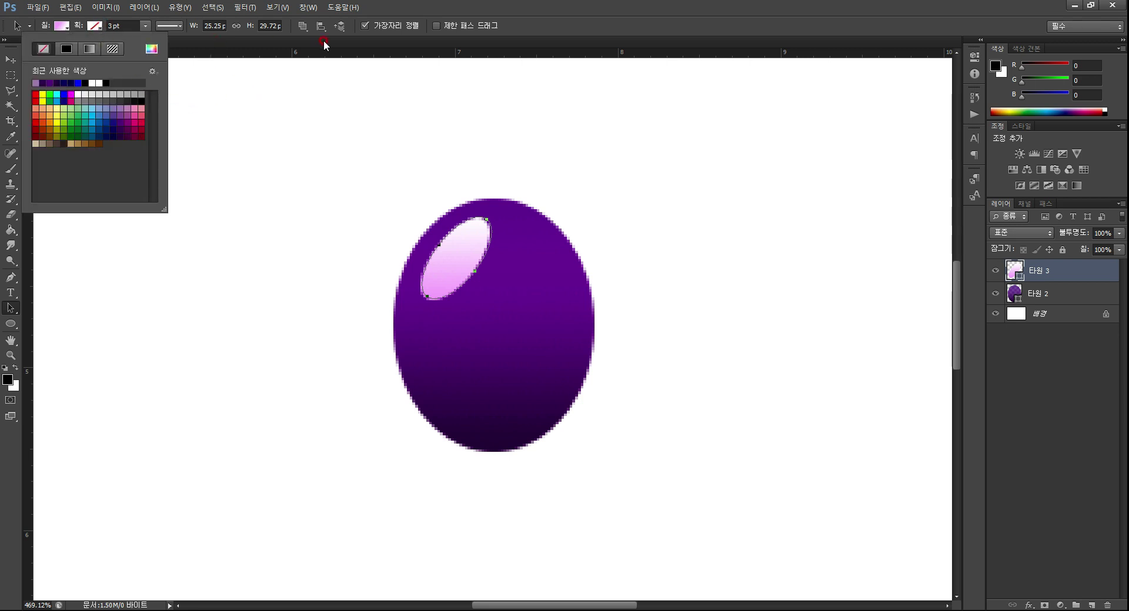
left_click(491, 234)
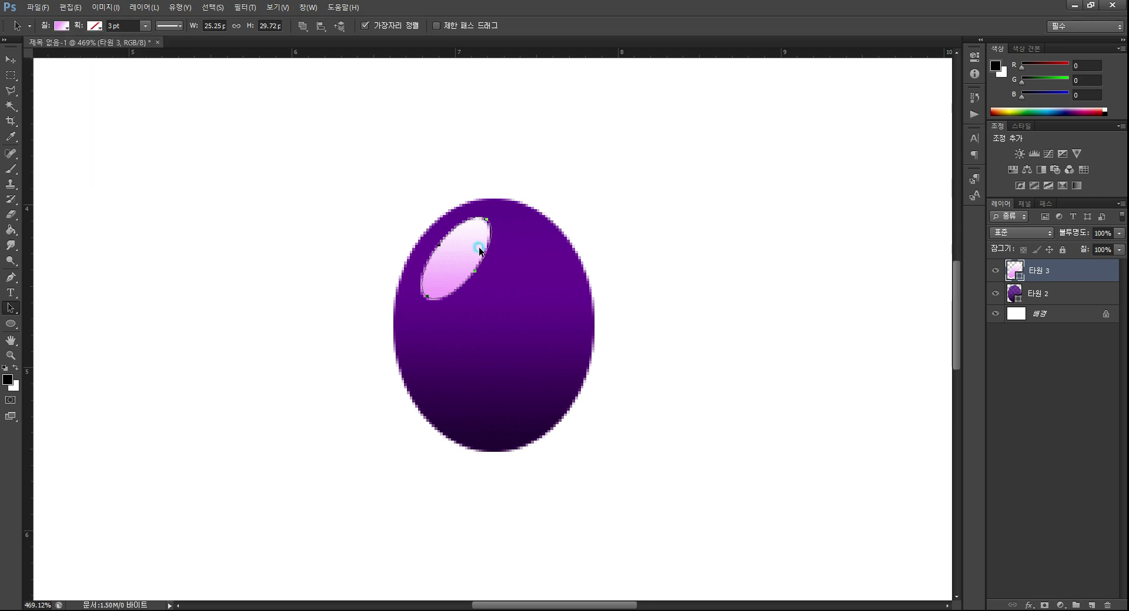
Try to apply a gradient to the highlight ellipse with the Gradient tool
left_click(21, 307)
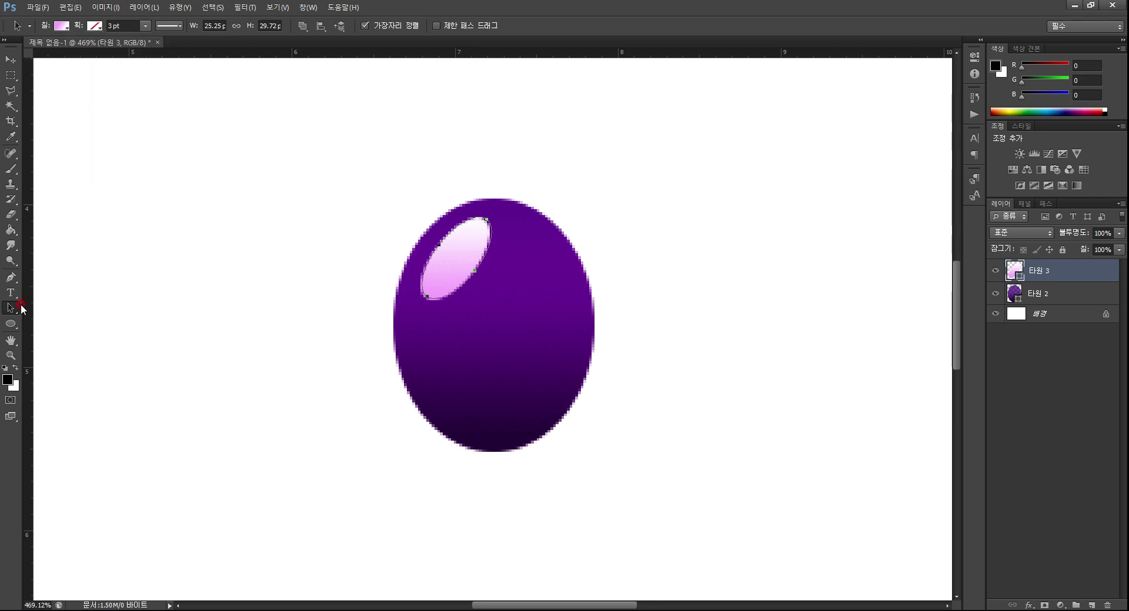
left_click(11, 230)
left_click(75, 232)
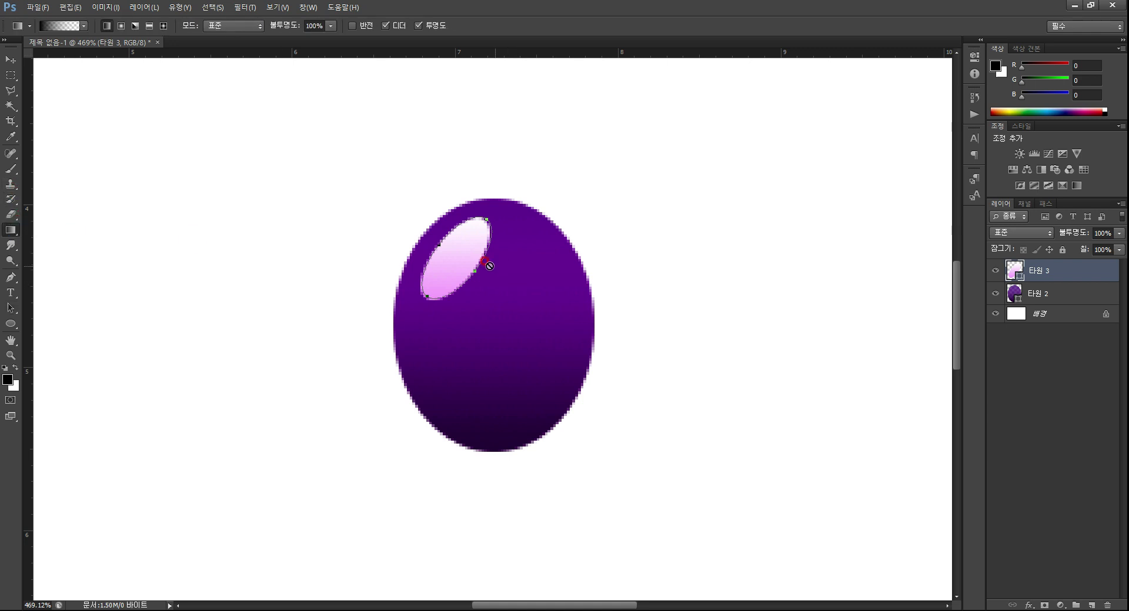
left_click(466, 263)
left_click(594, 233)
Enlarge the highlight ellipse slightly to about 0.44 × 0.52 cm, extending it toward the large ellipse's edge
left_click(11, 59)
left_click(457, 277)
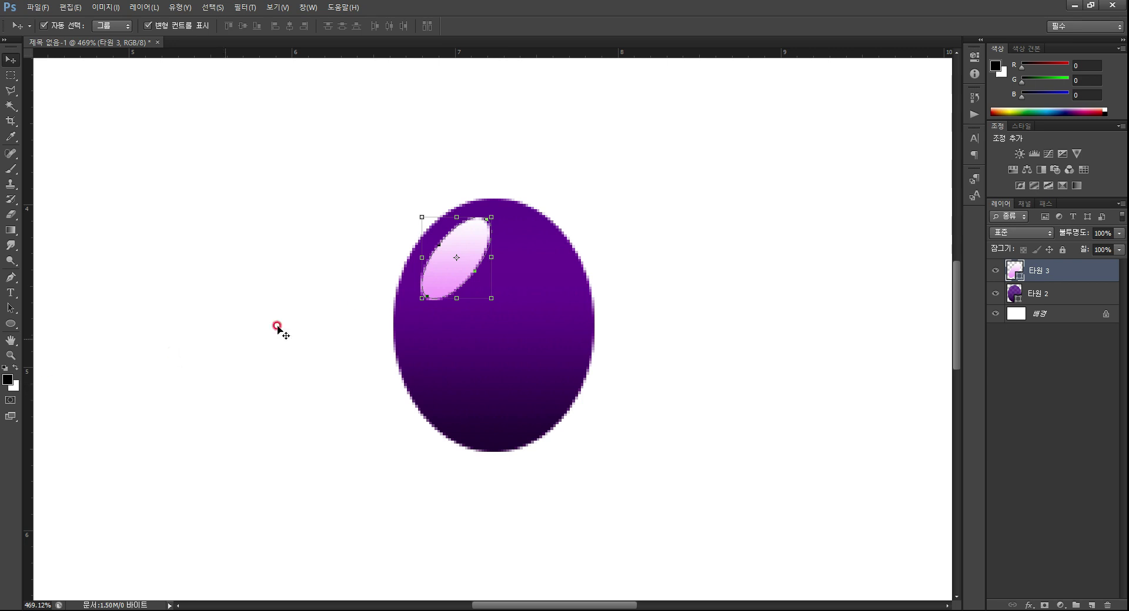
left_click(692, 289)
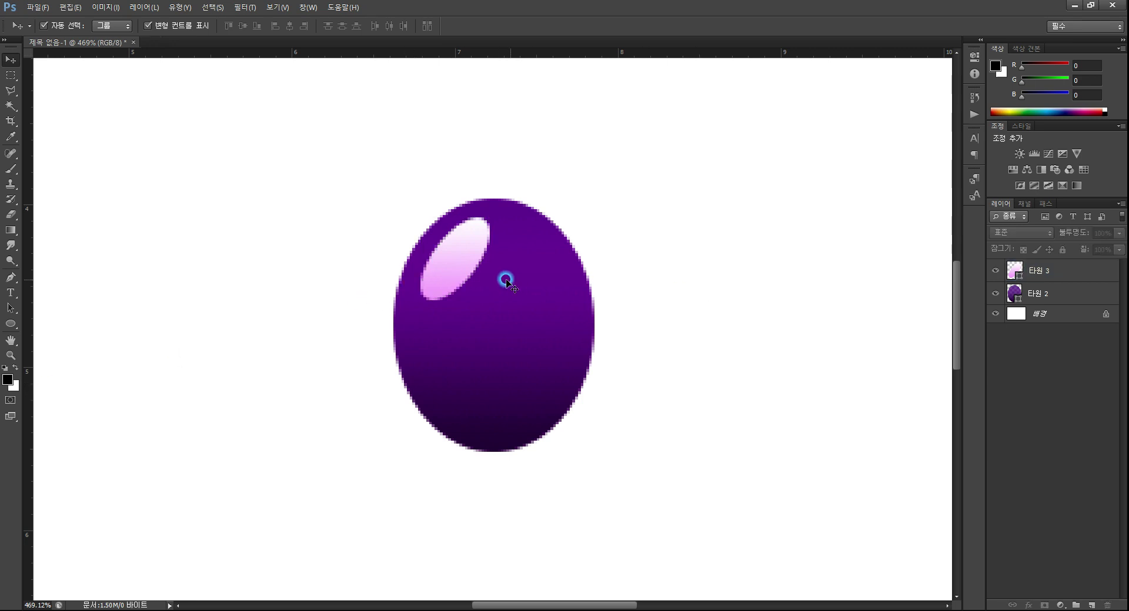
left_click(449, 269)
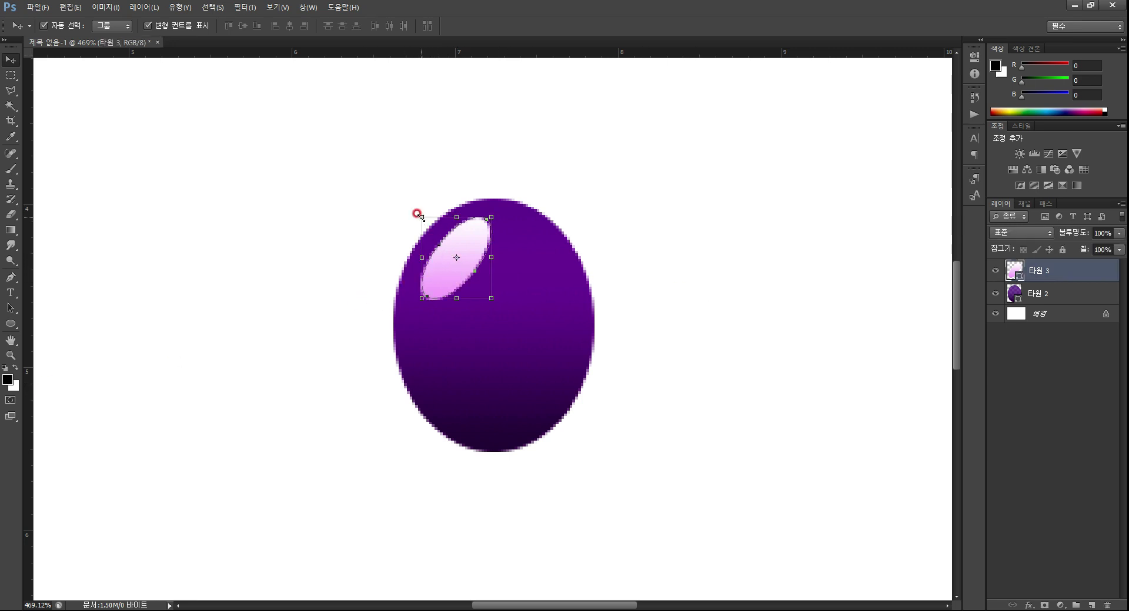
left_click_drag(419, 216, 414, 211)
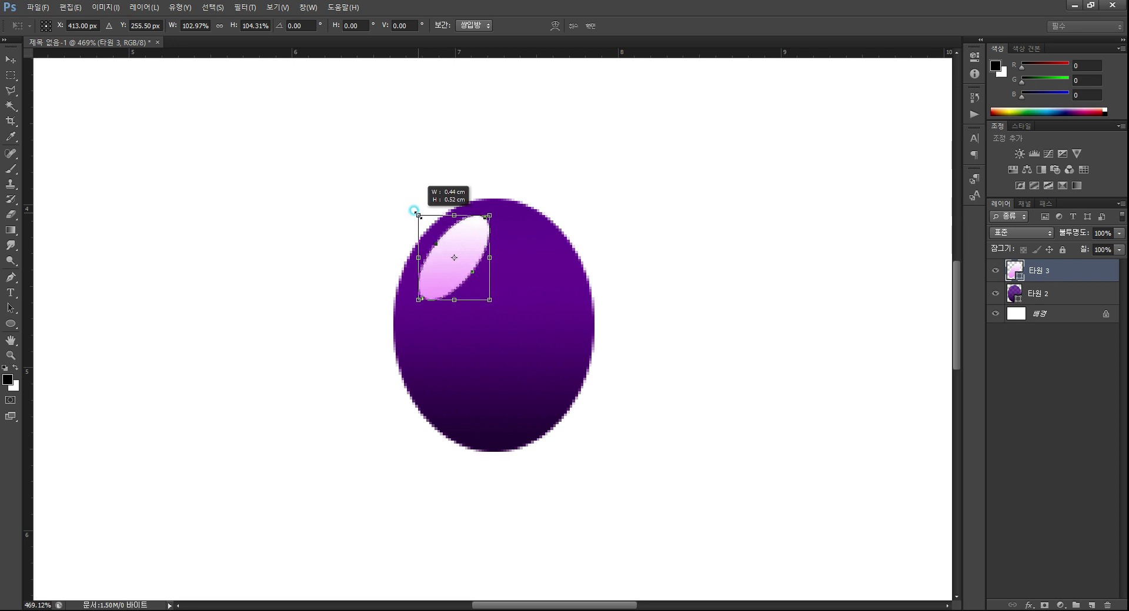
left_click(468, 270)
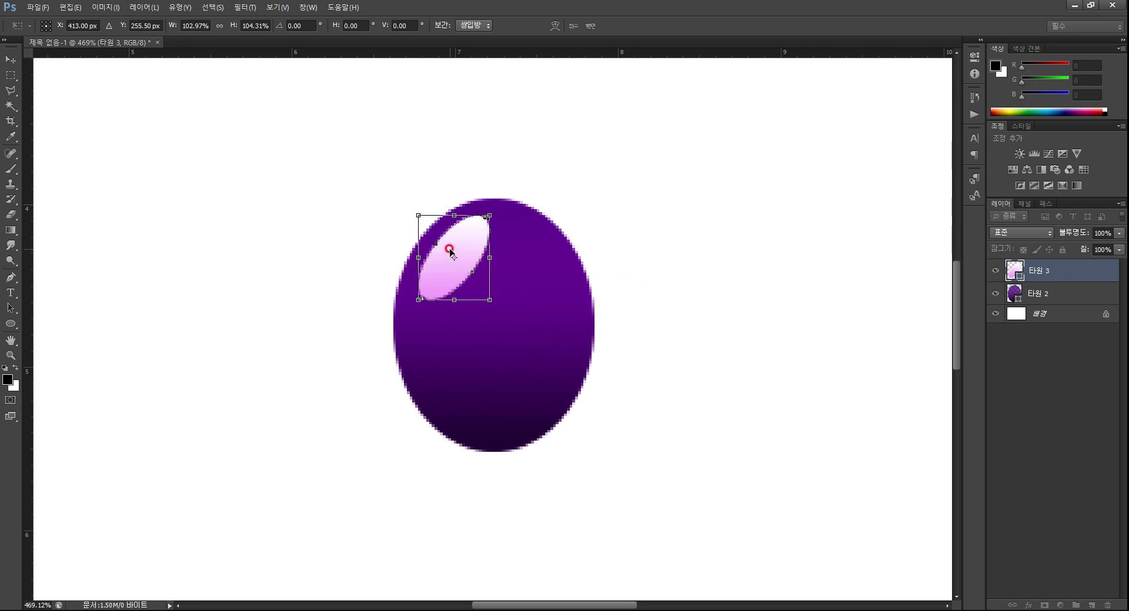
double_click(468, 239)
left_click(420, 285)
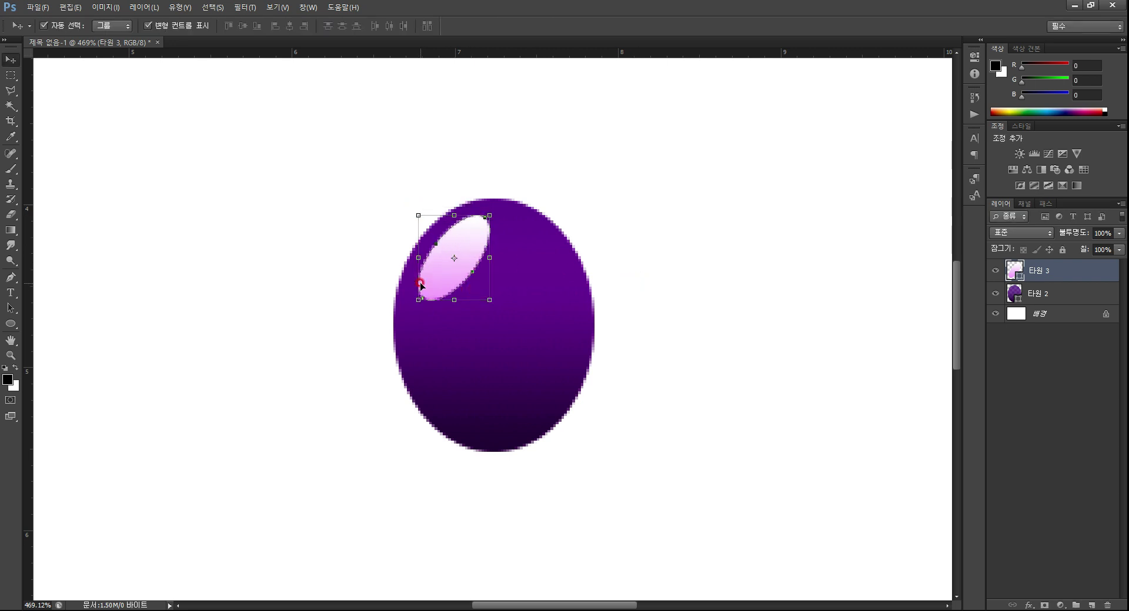
Try to duplicate the large ellipse and its highlight by copy and paste, and delete the pasted image layer
left_click(11, 74)
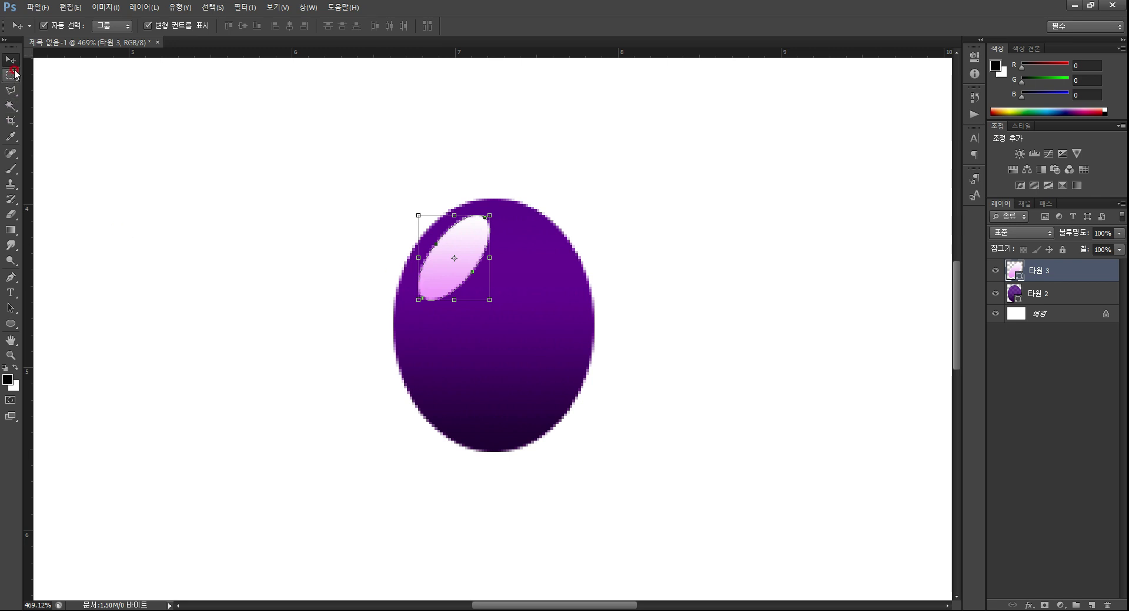
left_click(395, 232)
left_click_drag(328, 168, 677, 535)
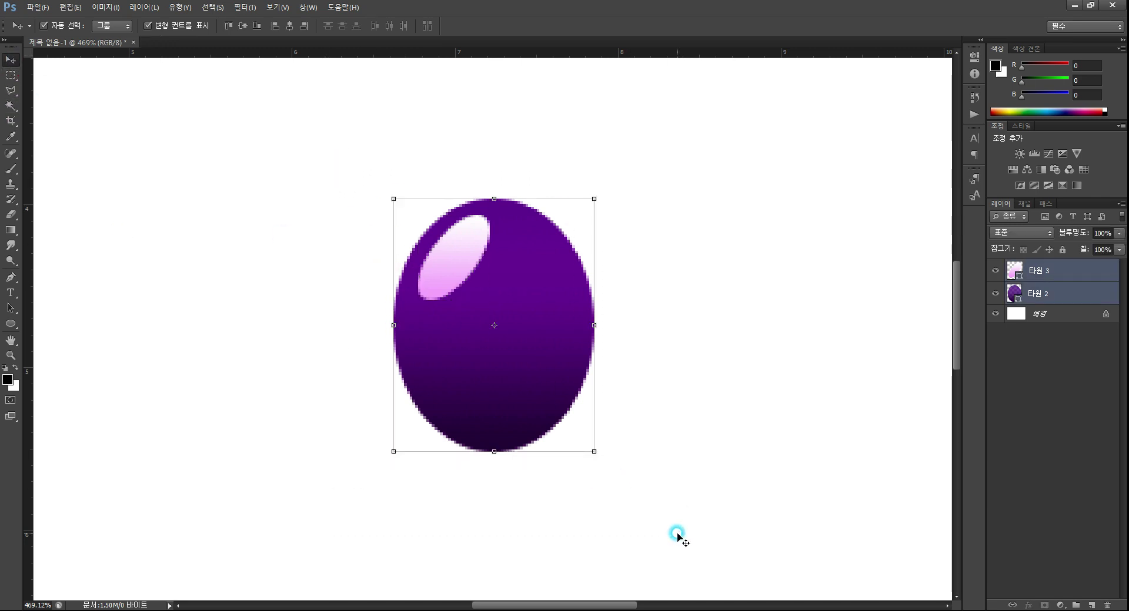
left_click(462, 254)
key("ctrl+v")
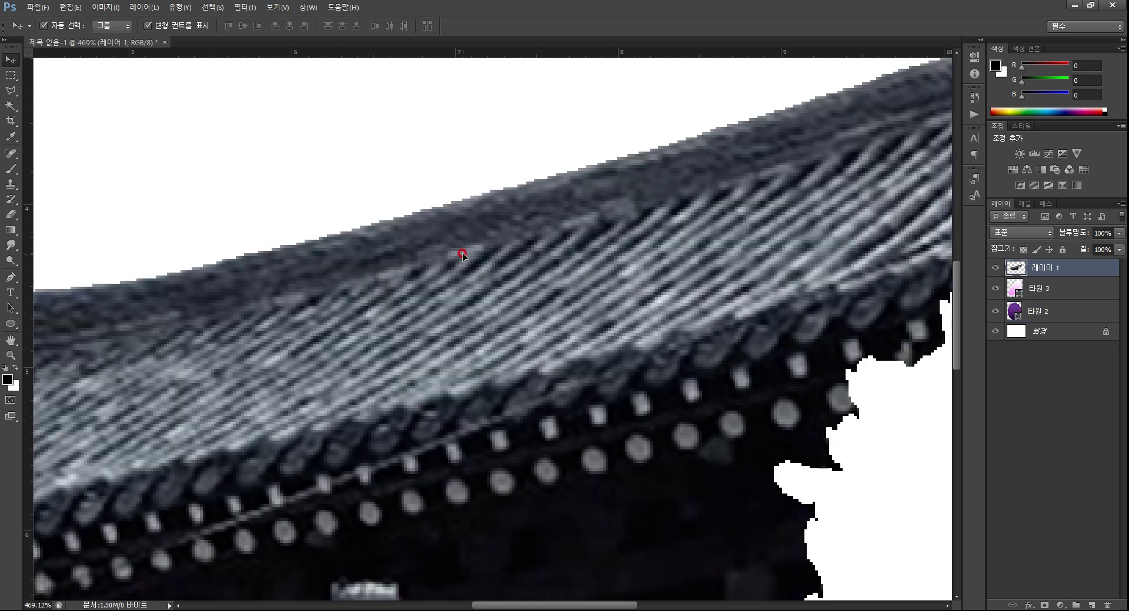
left_click(324, 377)
left_click_drag(1052, 268, 1105, 606)
left_click(328, 231)
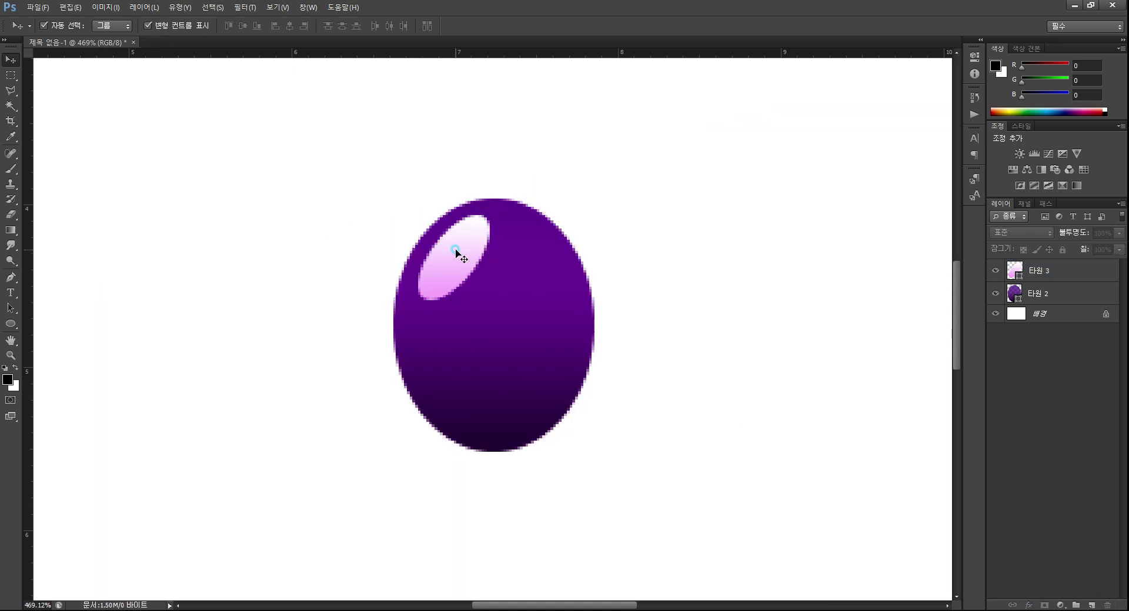
Duplicate the large ellipse together with its highlight and place the copy to the right of the original, at about the same height
left_click(457, 253)
left_click(549, 340, "shift")
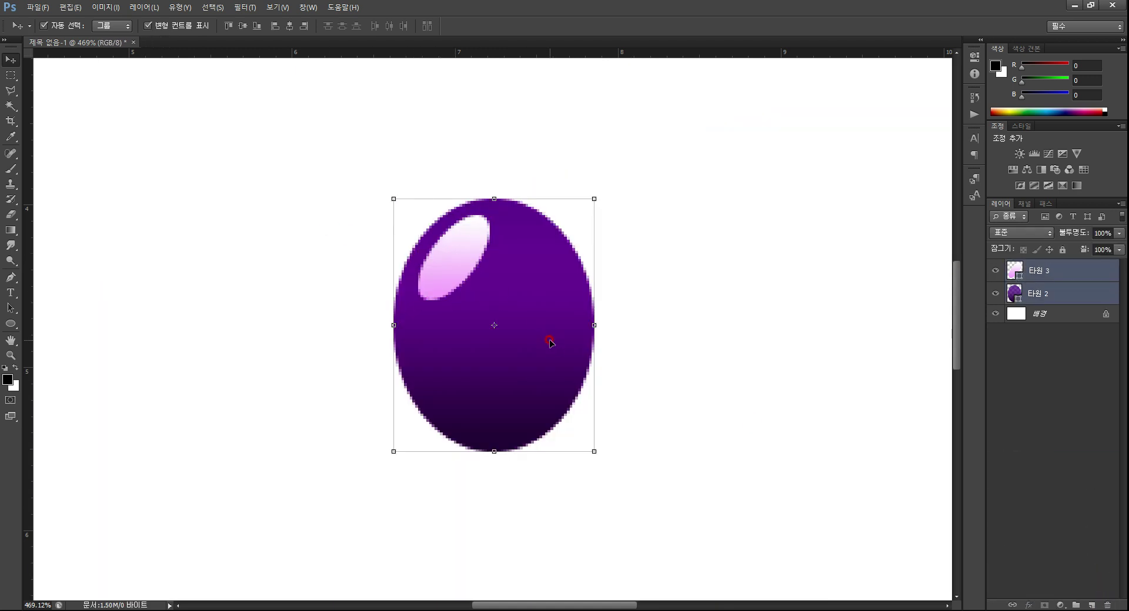
left_click_drag(530, 318, 793, 285)
left_click_drag(646, 304, 497, 325)
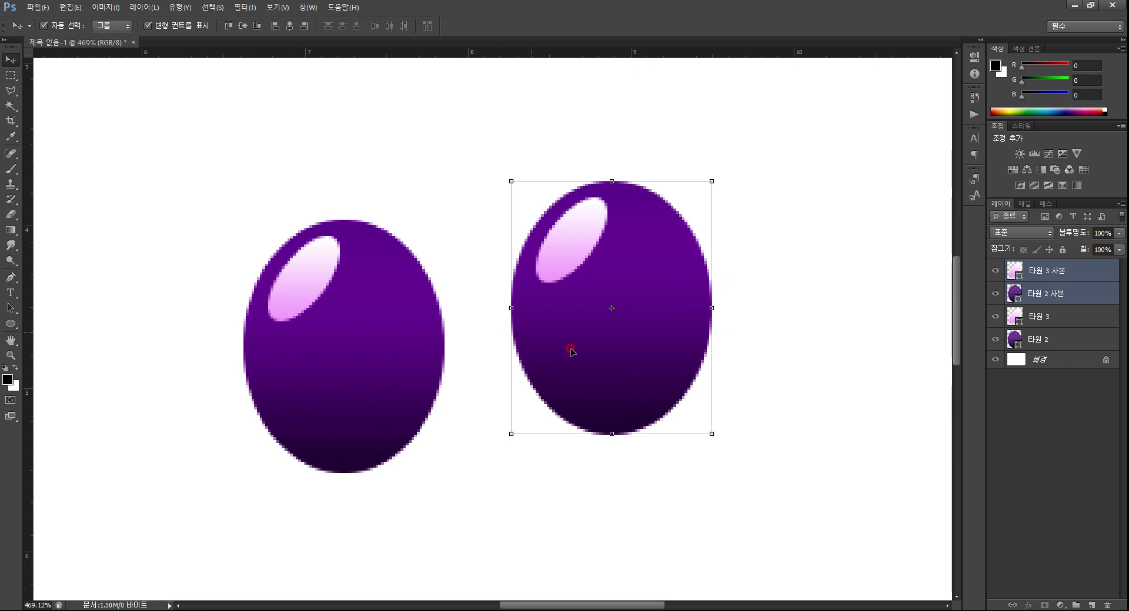
left_click_drag(570, 347, 673, 406)
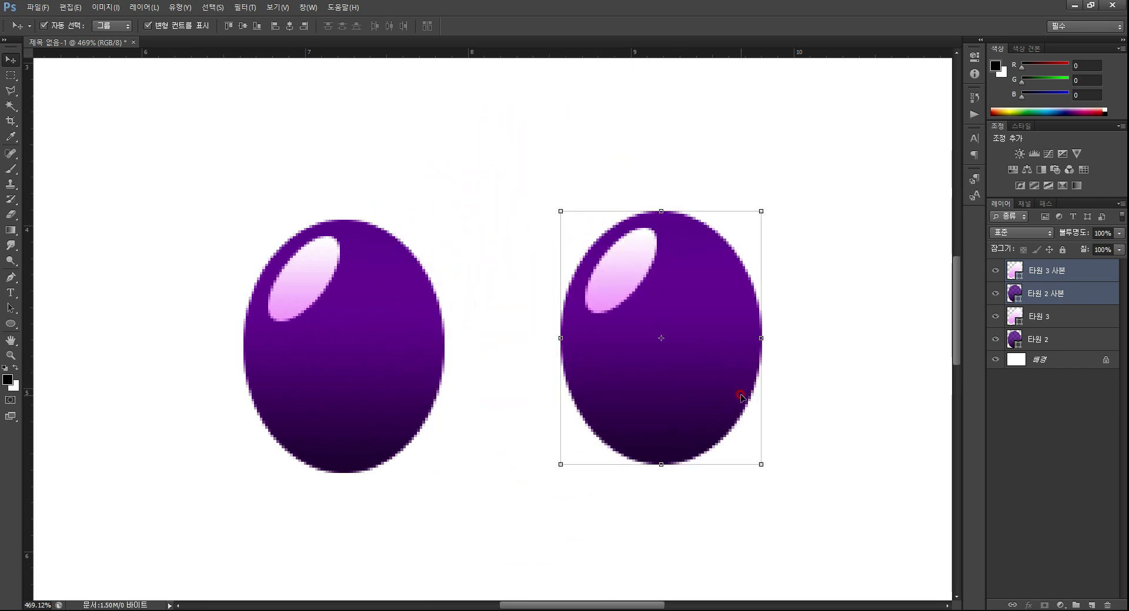
Try to combine the original large ellipse and its highlight with Merge Shapes, and undo the merge
left_click(1079, 325)
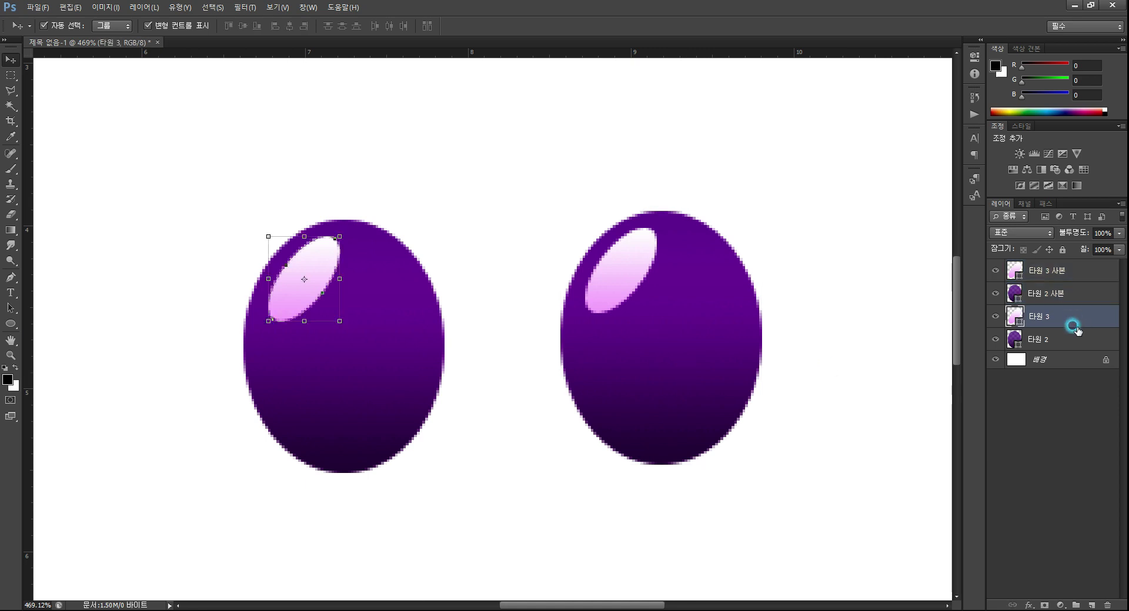
left_click(1075, 345)
left_click(1083, 319)
left_click(1083, 339, "shift")
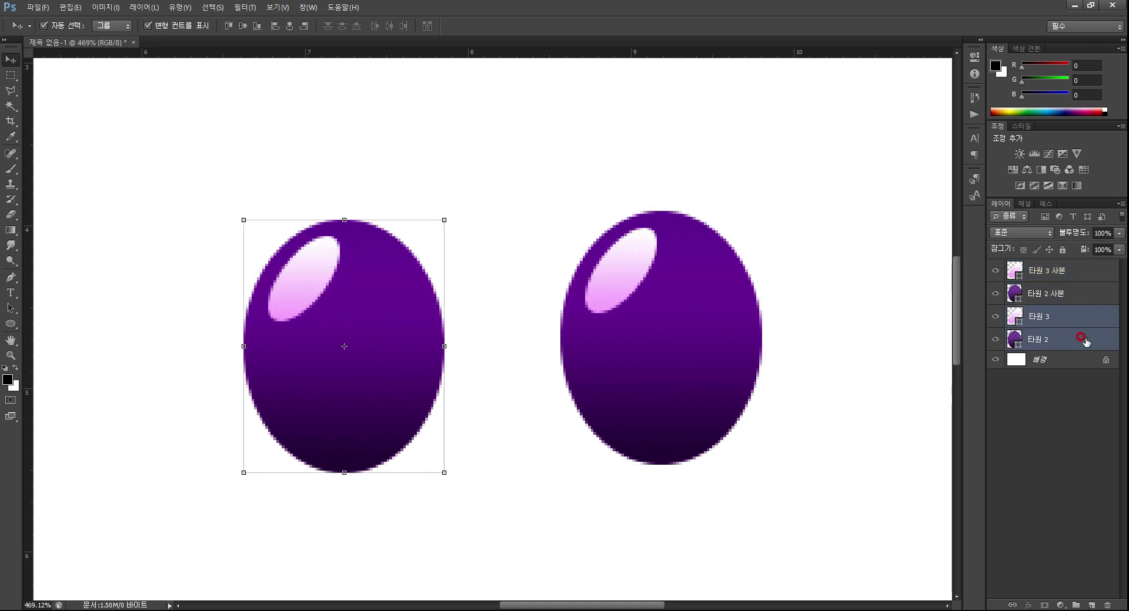
left_click(1117, 204)
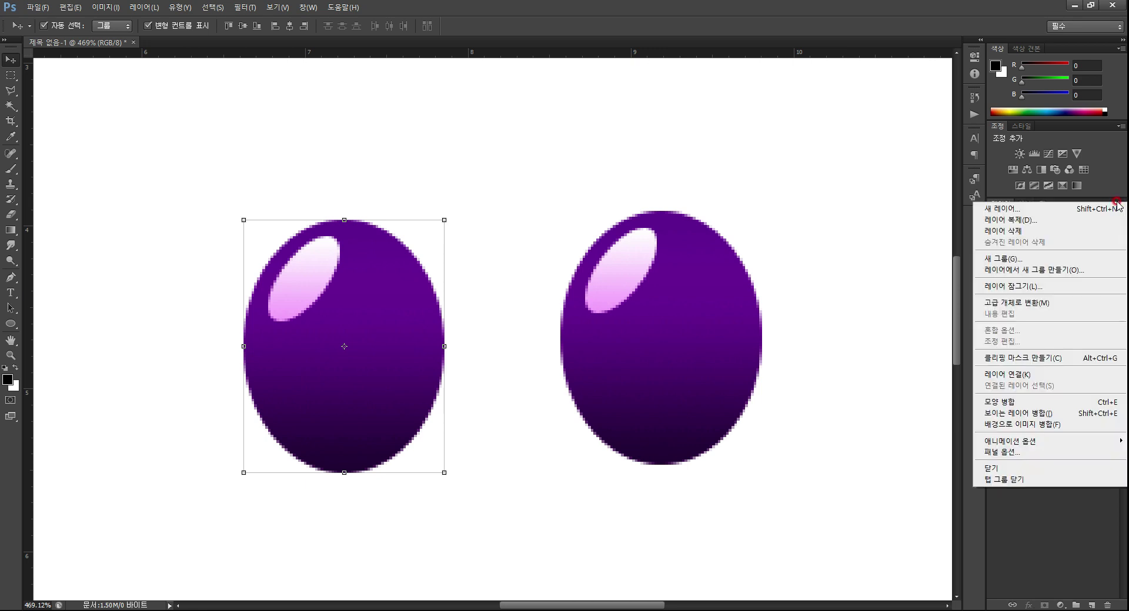
left_click(1017, 404)
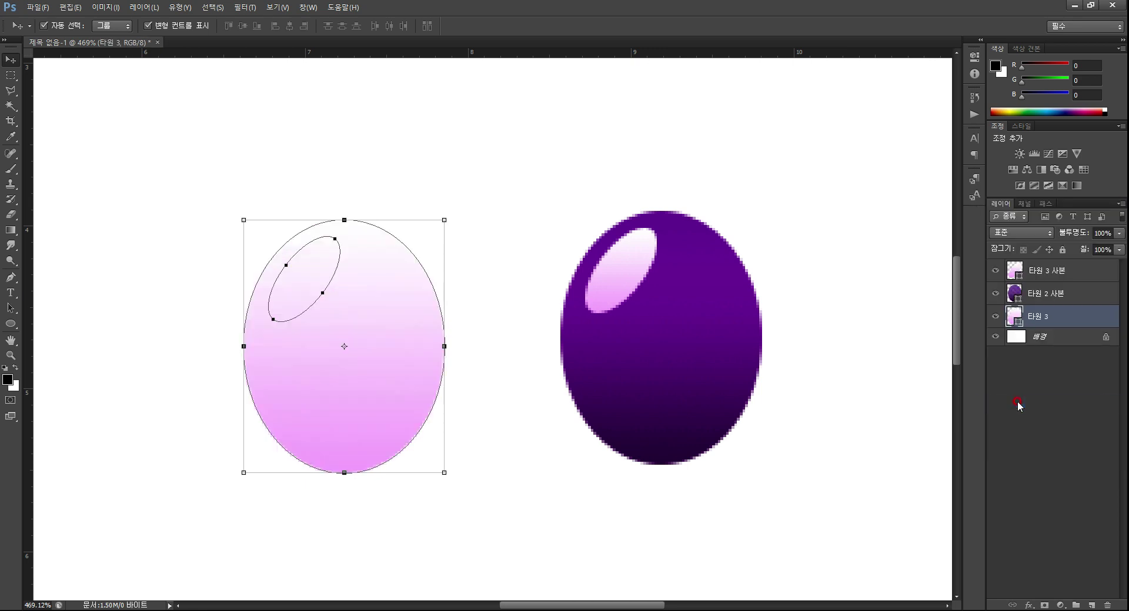
key("ctrl+z")
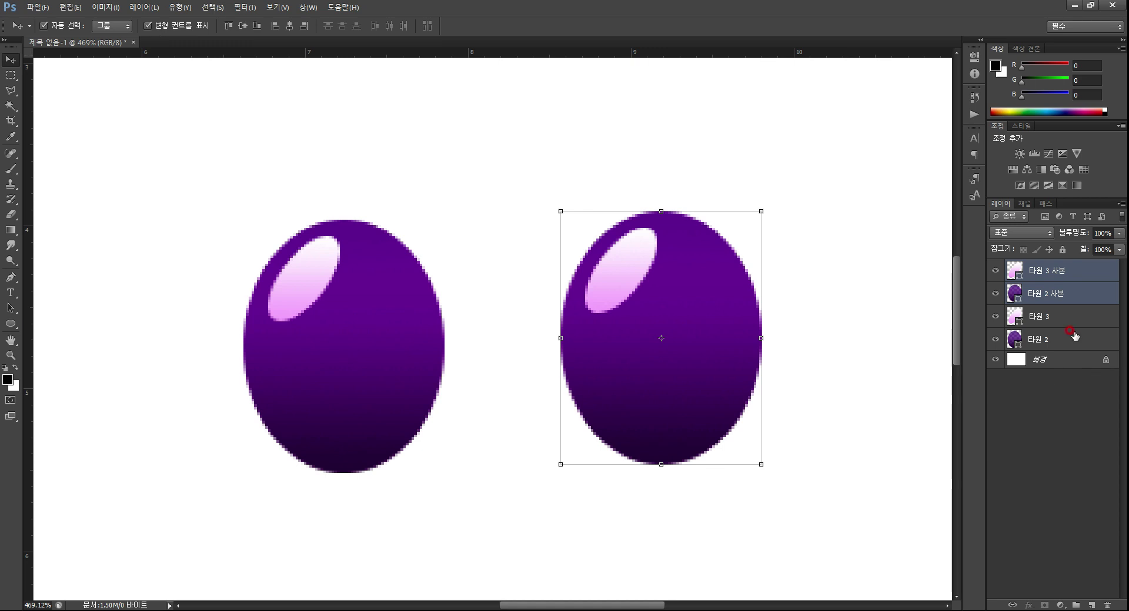
Link the copied ellipse and copied highlight layers so that they move together, and clear the selection
left_click(1119, 209)
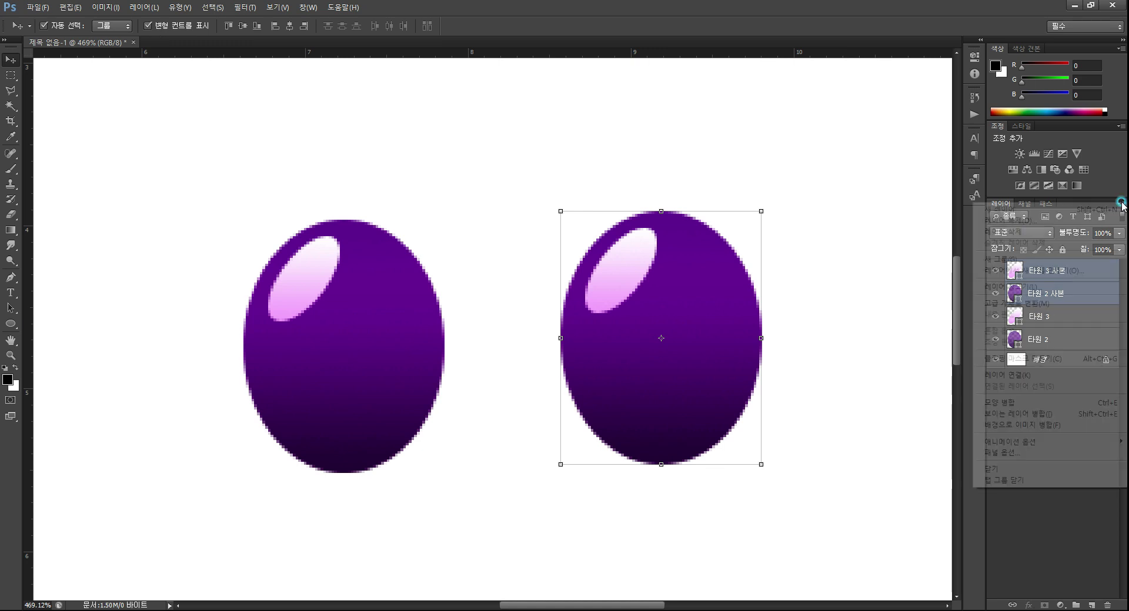
left_click(1030, 377)
left_click(831, 491)
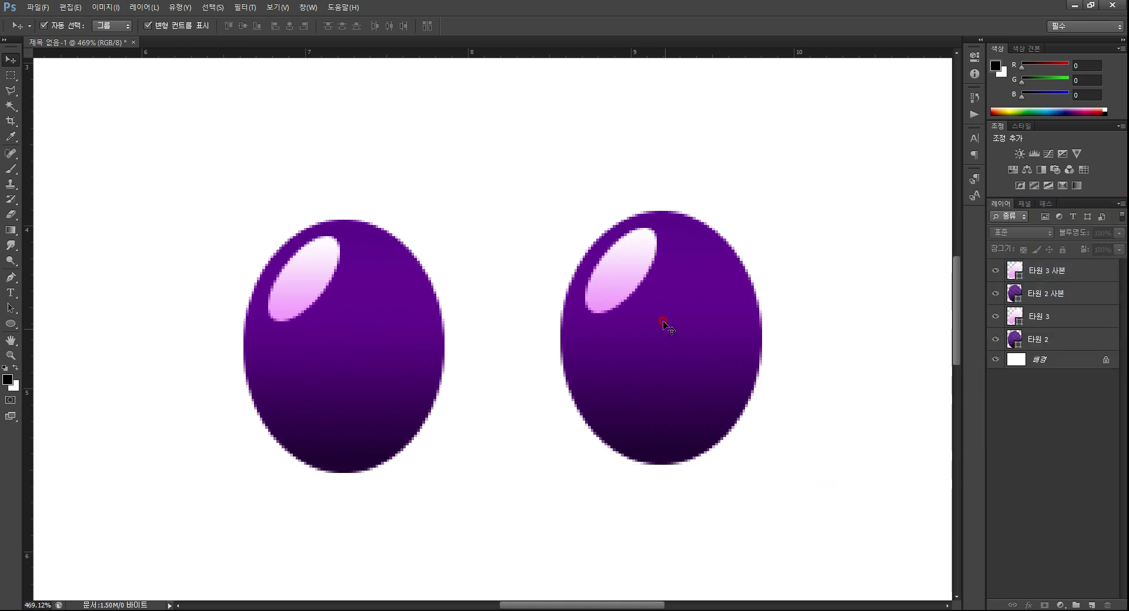
Try to merge the visible layers with the linked copy selected, and undo the merge
left_click(632, 271)
left_click(668, 372, "shift")
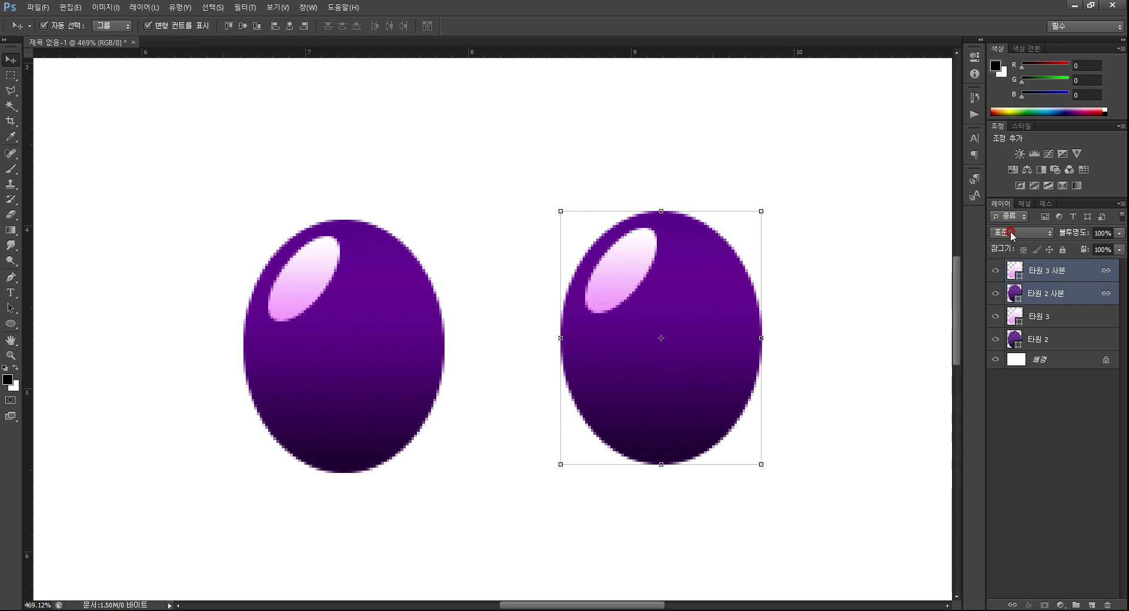
left_click(1115, 206)
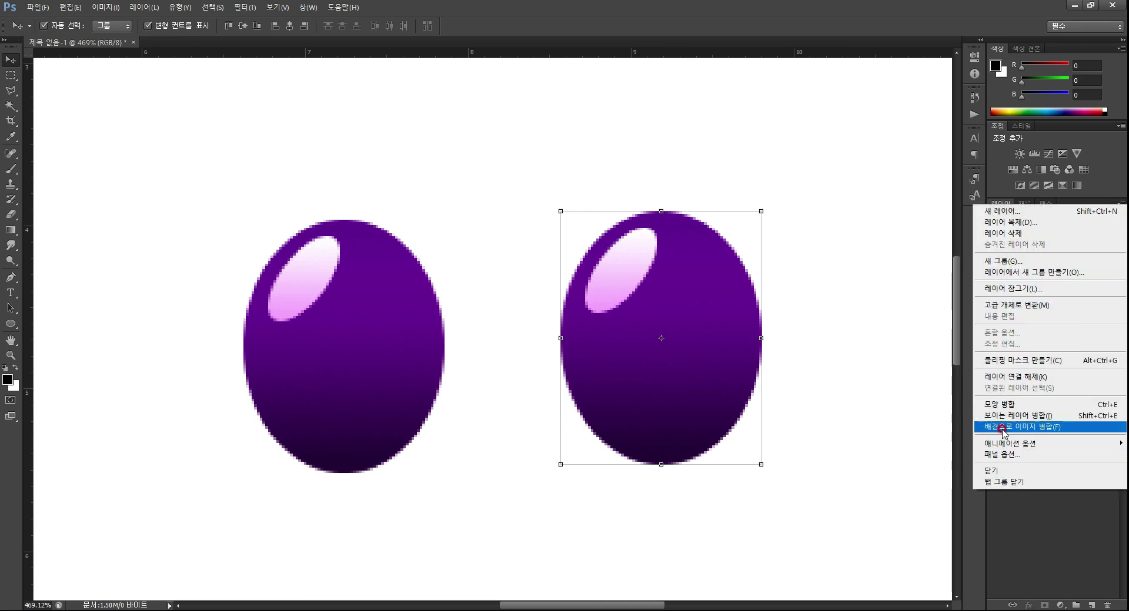
left_click(1042, 417)
key("ctrl+z")
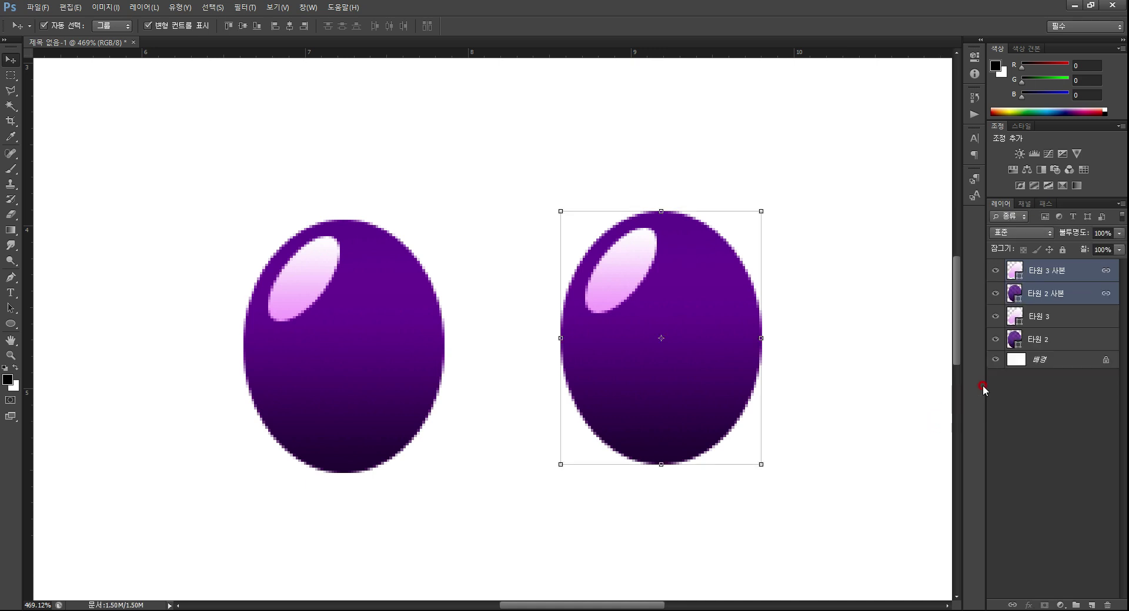
left_click(1121, 203)
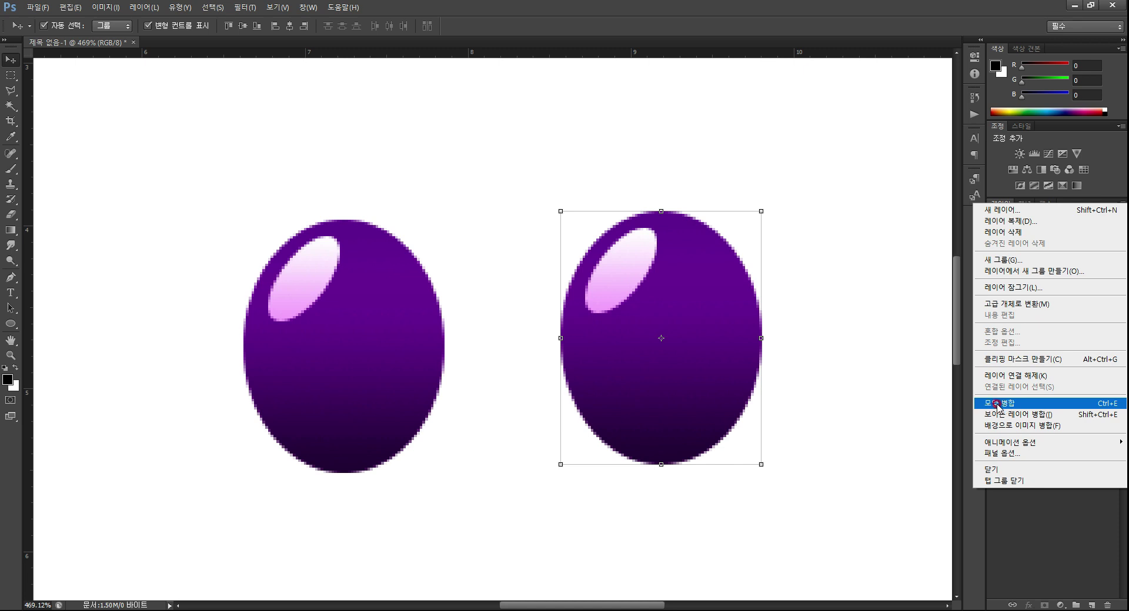
left_click(918, 394)
left_click(590, 492)
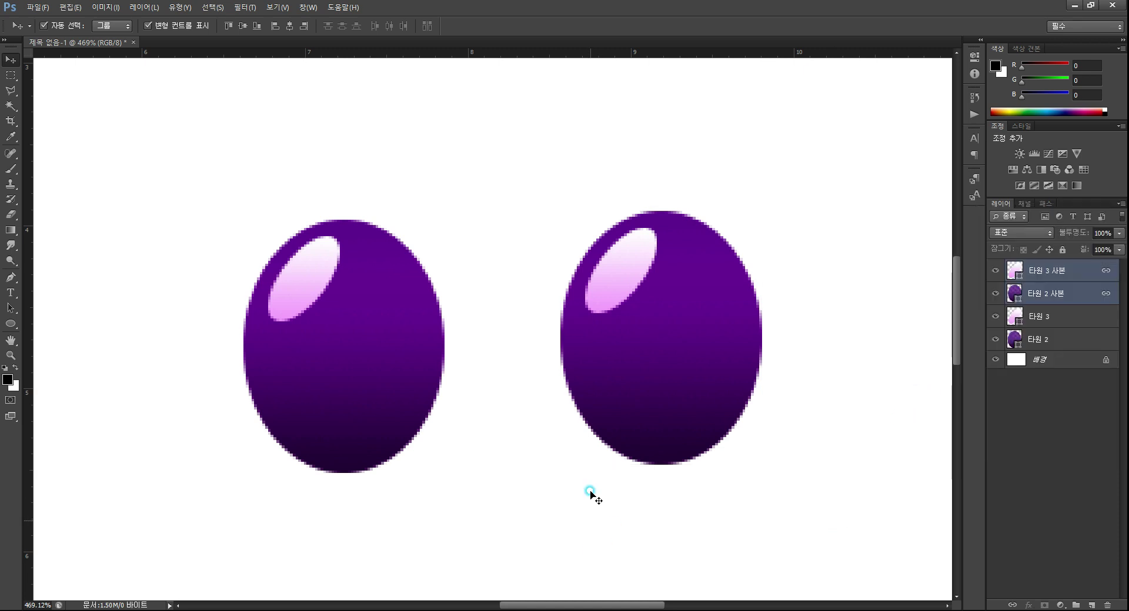
Move the linked grape copy so that it overlaps the upper right part of the original grape
left_click_drag(646, 368, 519, 419)
scroll(503, 370, "down", 4)
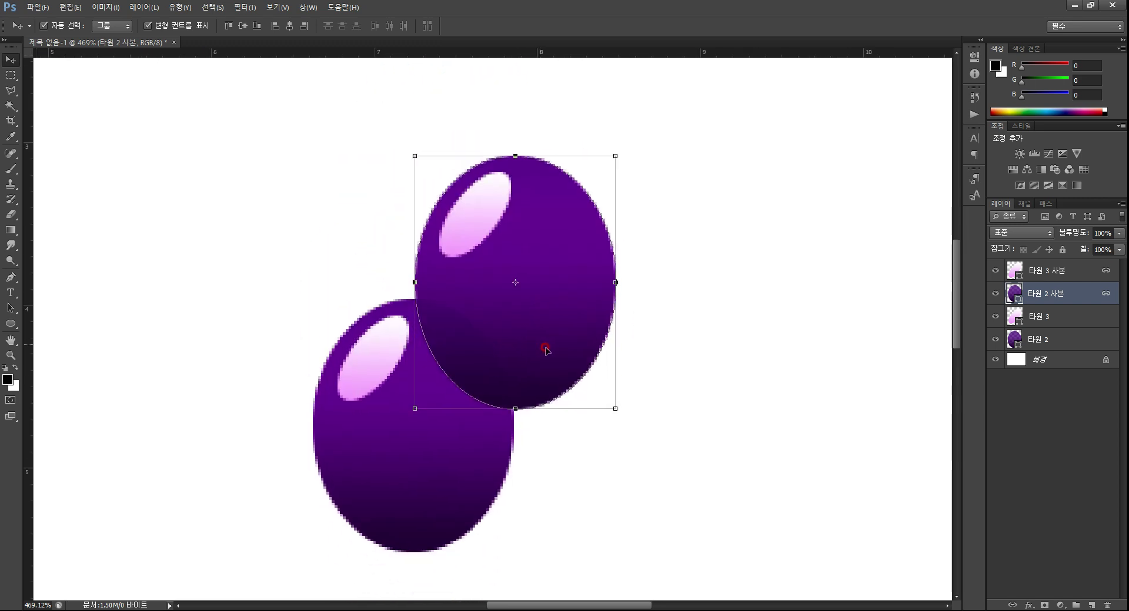
mouse_move(542, 353)
left_mouse_down()
mouse_move(529, 348)
mouse_move(537, 339)
left_mouse_up()
Add an anchor point to the copied ellipse's outline where it meets the top of the original grape
left_click(12, 279)
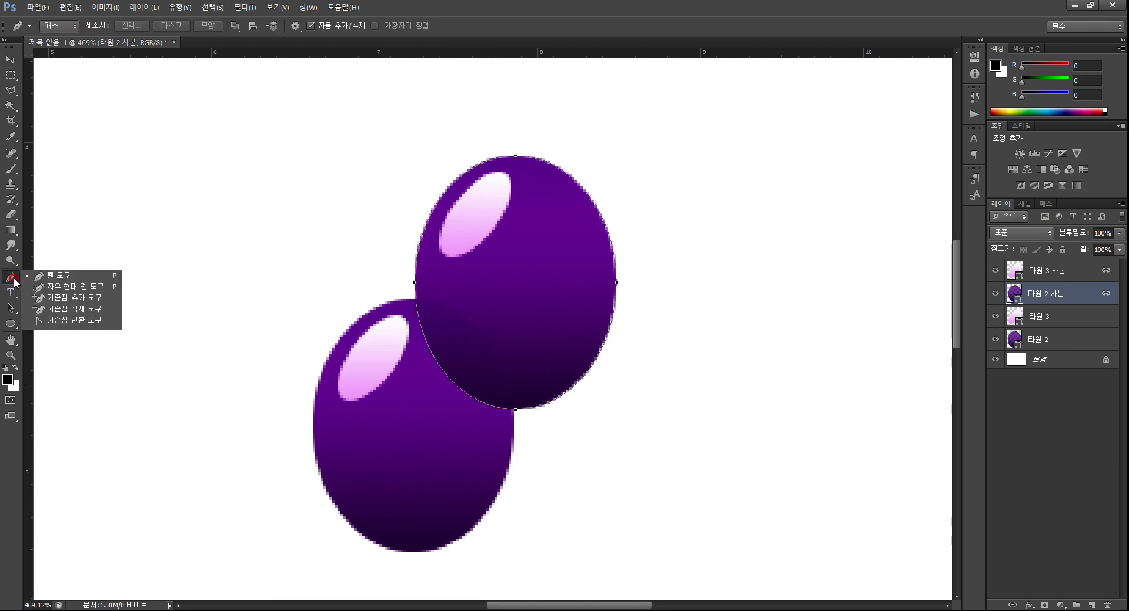
left_click(73, 299)
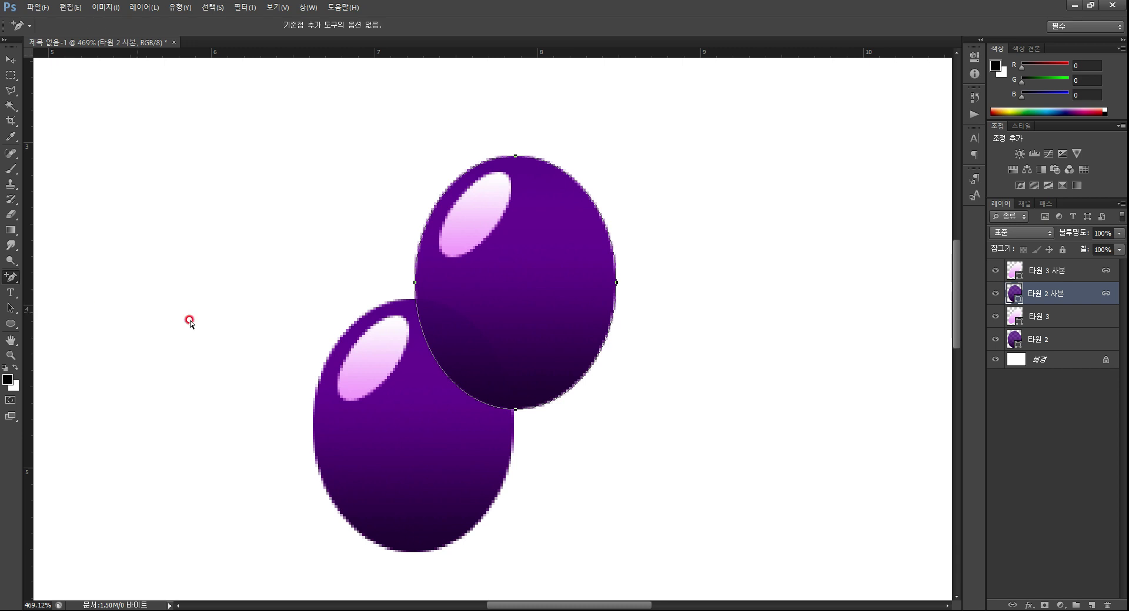
left_click(415, 298)
Bend the copied ellipse's lower left edge inward along the original grape's outline by adjusting the curve handles with the Direct Selection tool
left_click(11, 308)
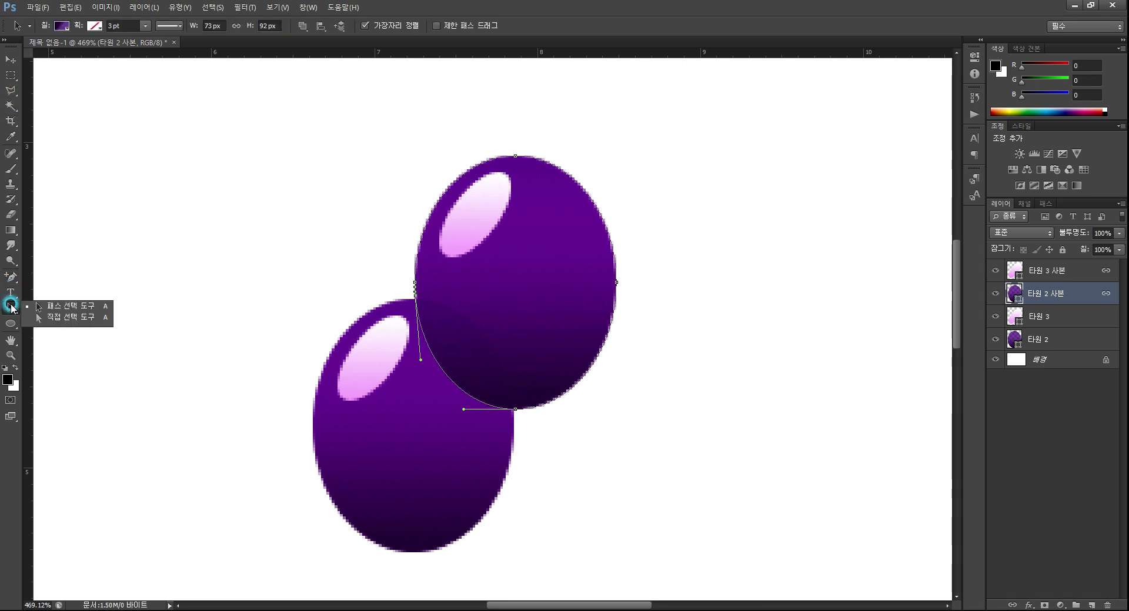
left_click(77, 318)
left_click(420, 333)
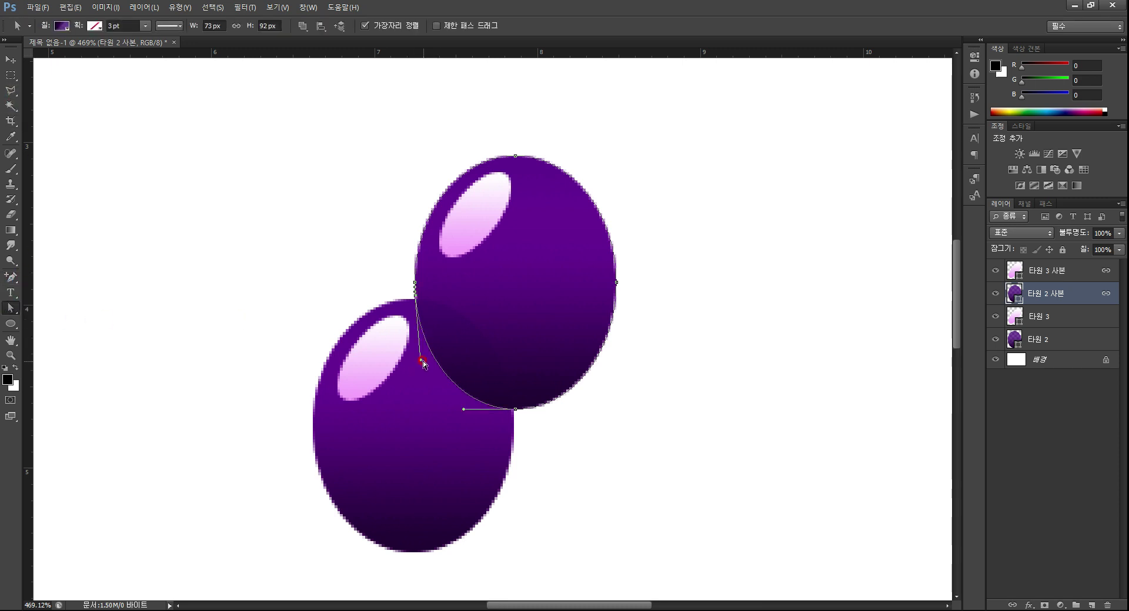
left_click_drag(421, 360, 470, 301)
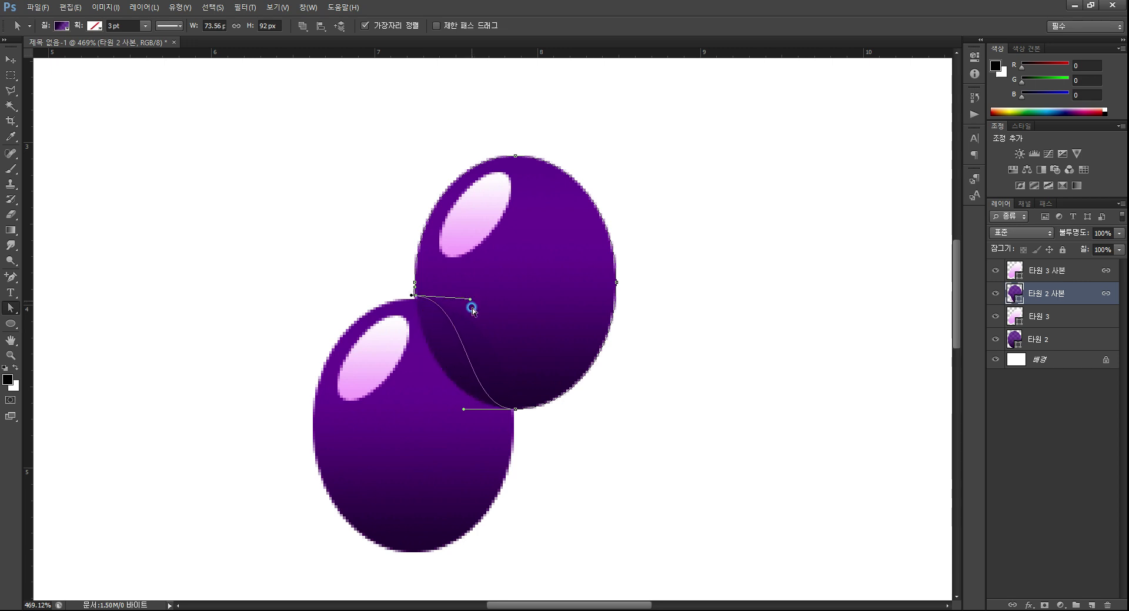
left_click_drag(464, 411, 516, 363)
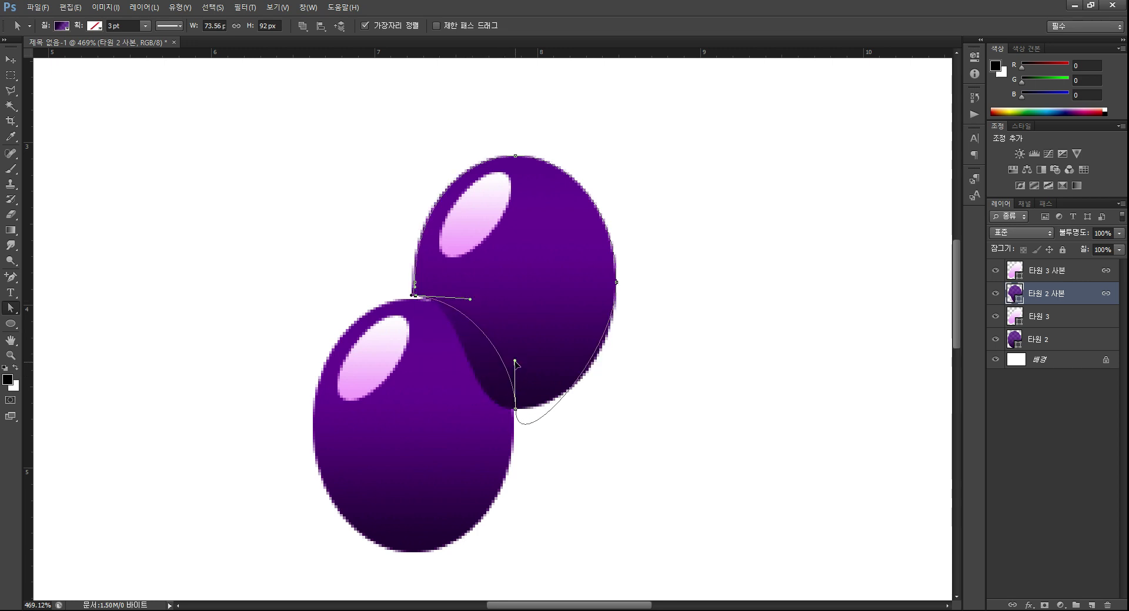
Try to reshape the curve at the copied ellipse's bottom anchor point by redirecting its lower handle, and undo the change
left_click(515, 410)
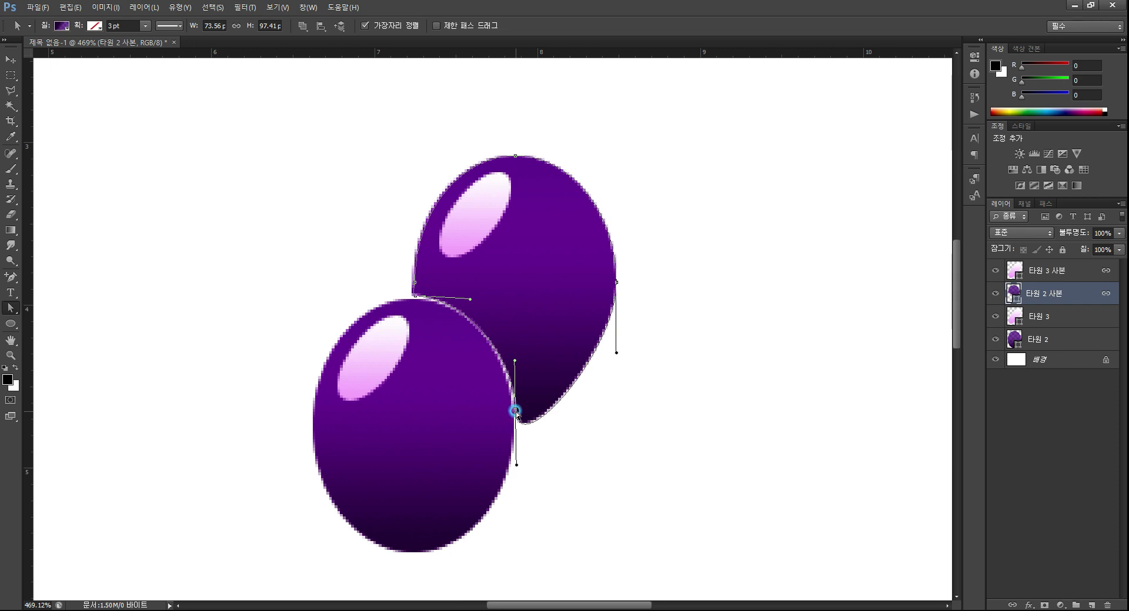
left_click_drag(516, 466, 538, 452)
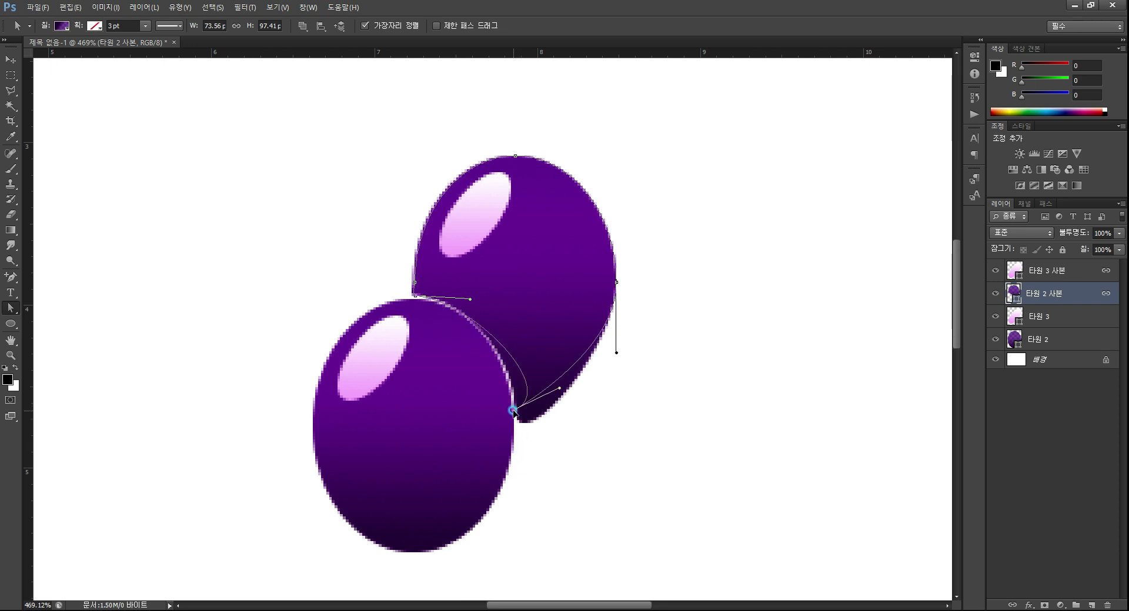
left_click(515, 408)
left_click(556, 435)
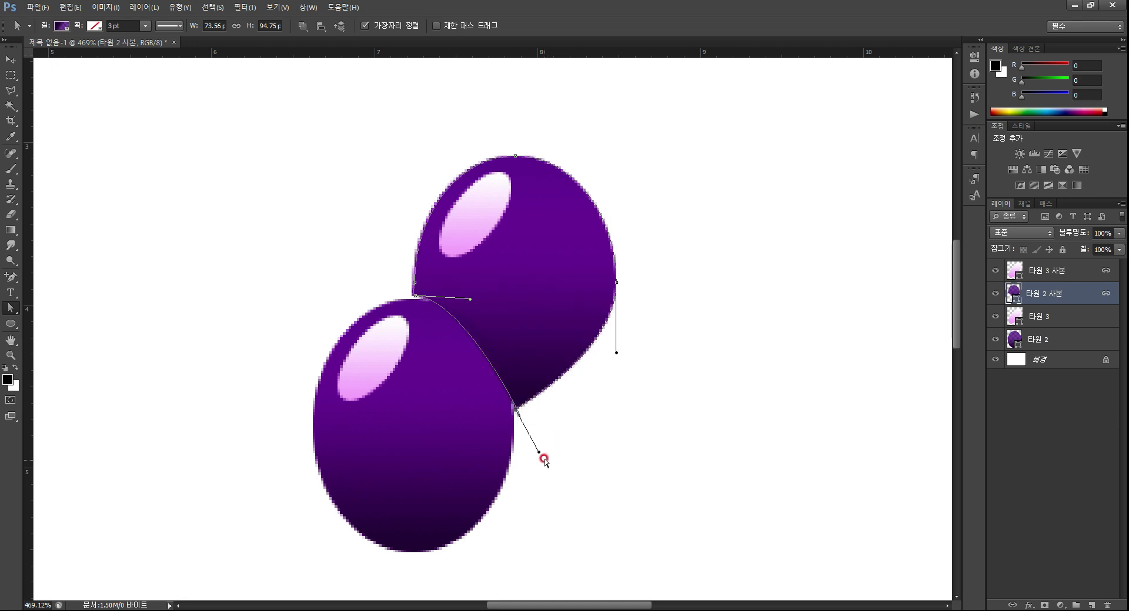
key("ctrl+z")
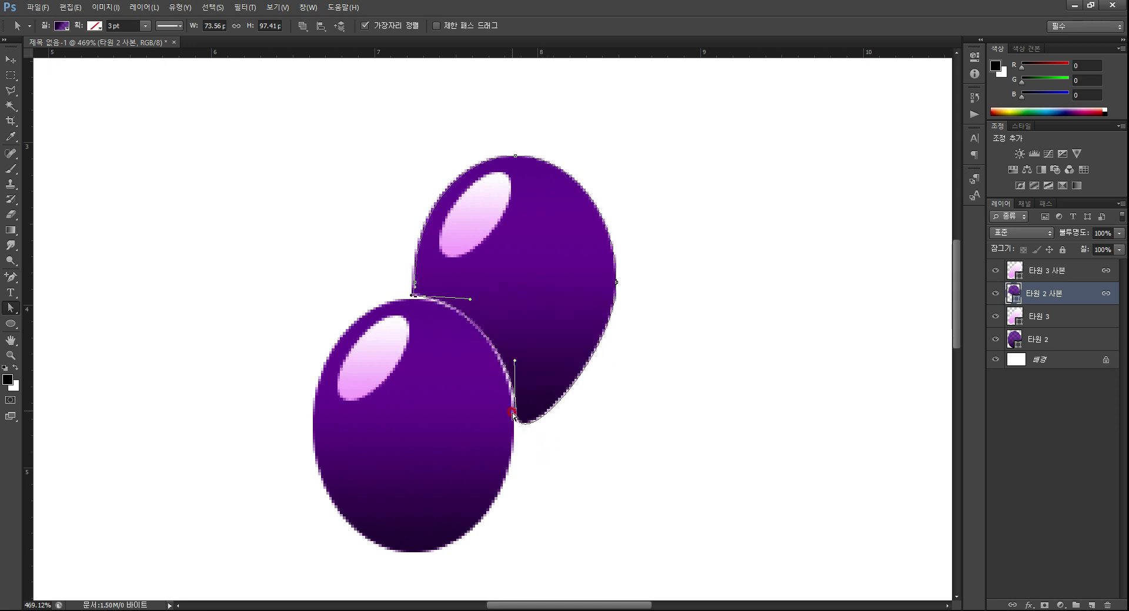
Round the copied ellipse's lower right edge and fit its inward curve to the original grape using the handles around the bottom anchor
left_click_drag(515, 413, 555, 381)
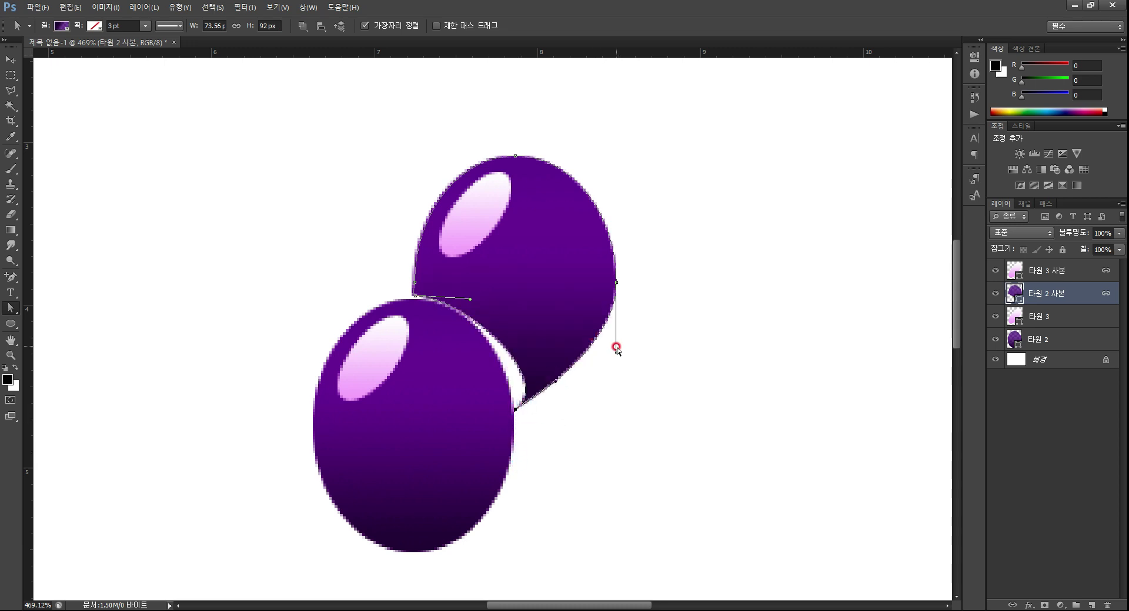
left_click_drag(615, 357, 614, 400)
left_click_drag(553, 382, 504, 338)
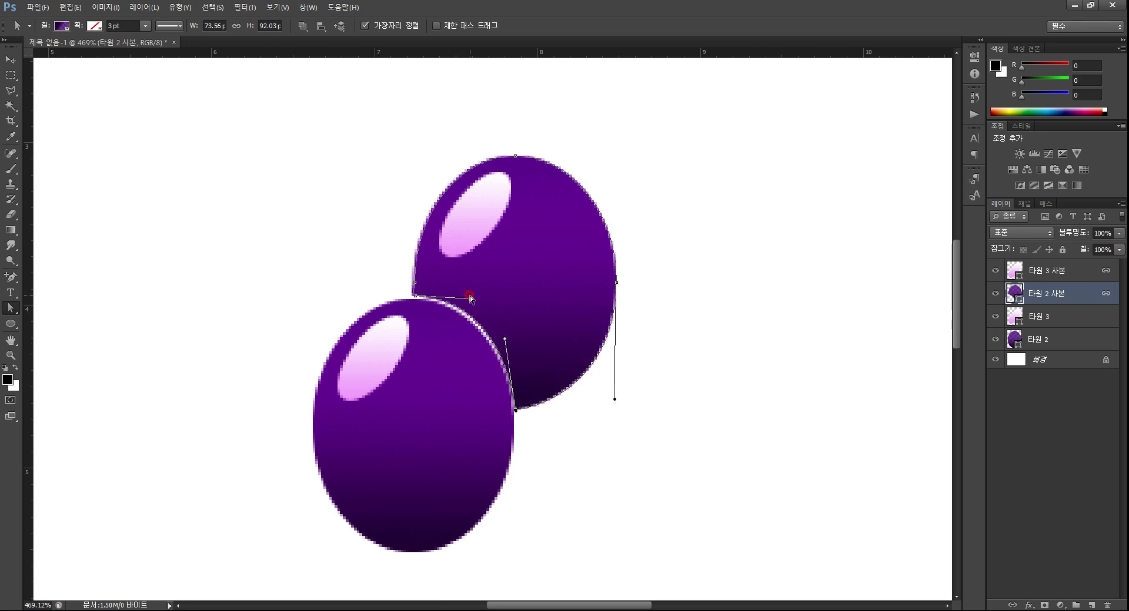
Refine the added anchor point's position and handle so that the copy's cut-out starts at the top of the original grape
left_click_drag(470, 298, 470, 302)
left_click(415, 297)
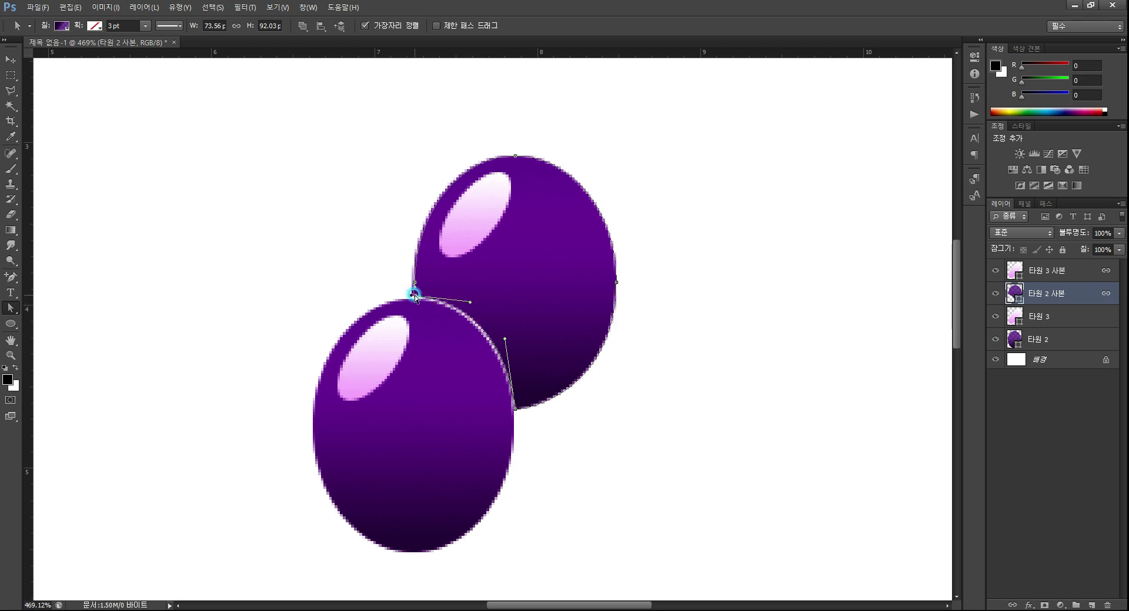
left_click_drag(413, 297, 416, 298)
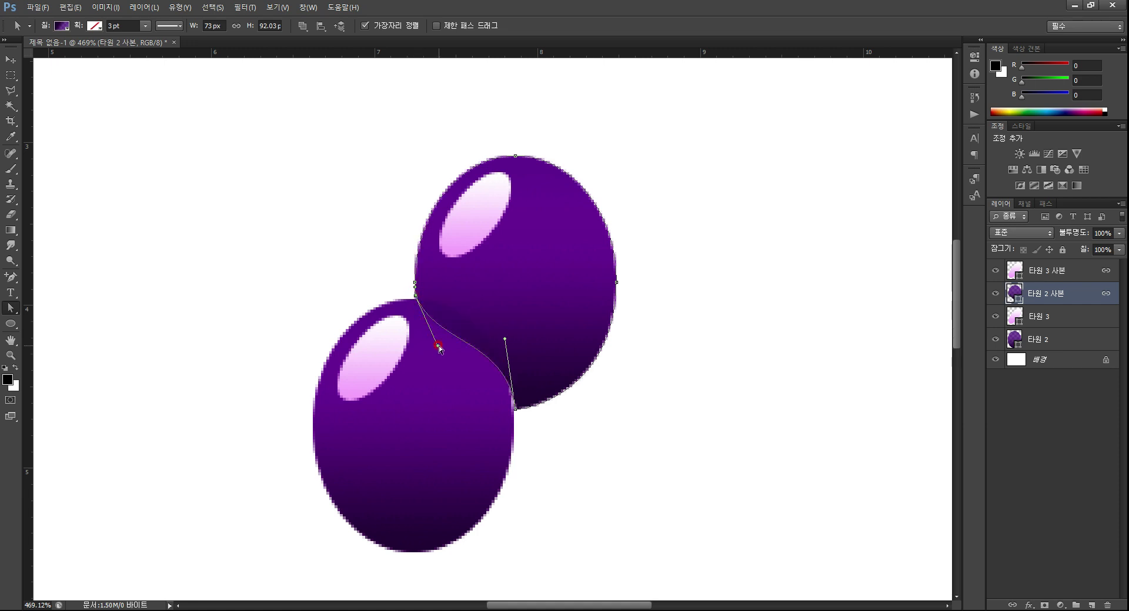
left_click_drag(438, 346, 419, 303)
left_click(416, 298)
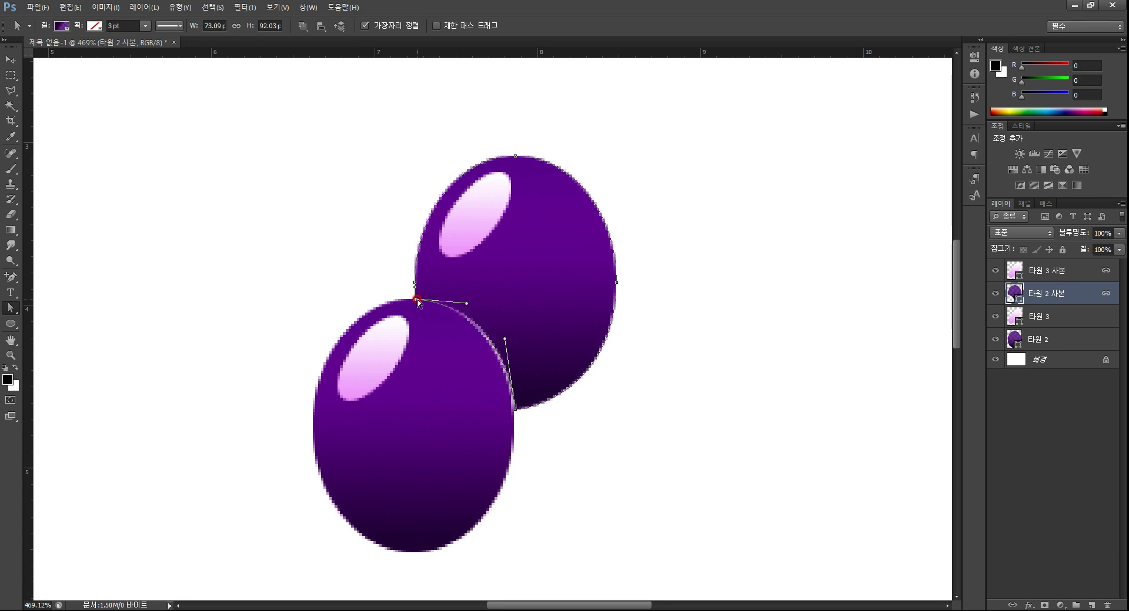
Nudge the back grape's lower anchor point onto the front grape's edge and deselect the path
left_click(513, 408)
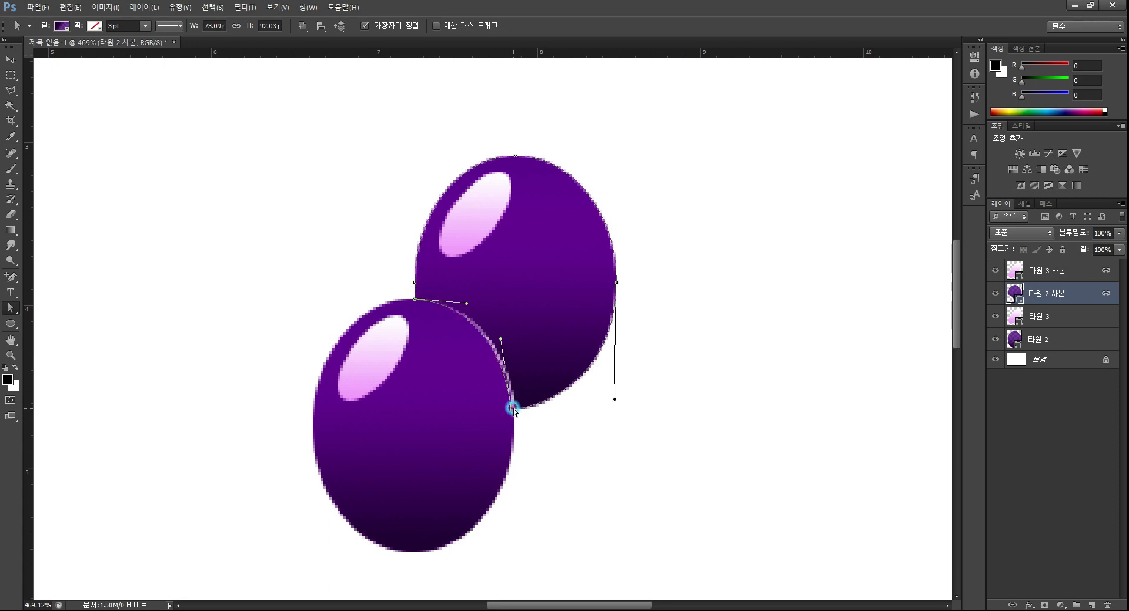
left_click(568, 442)
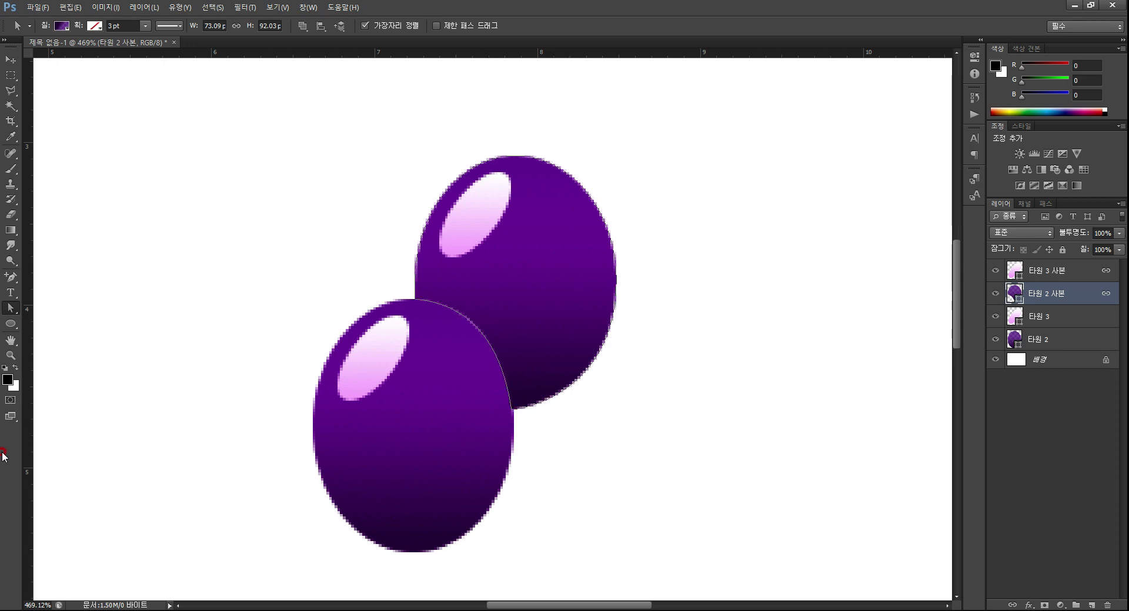
double_click(13, 355)
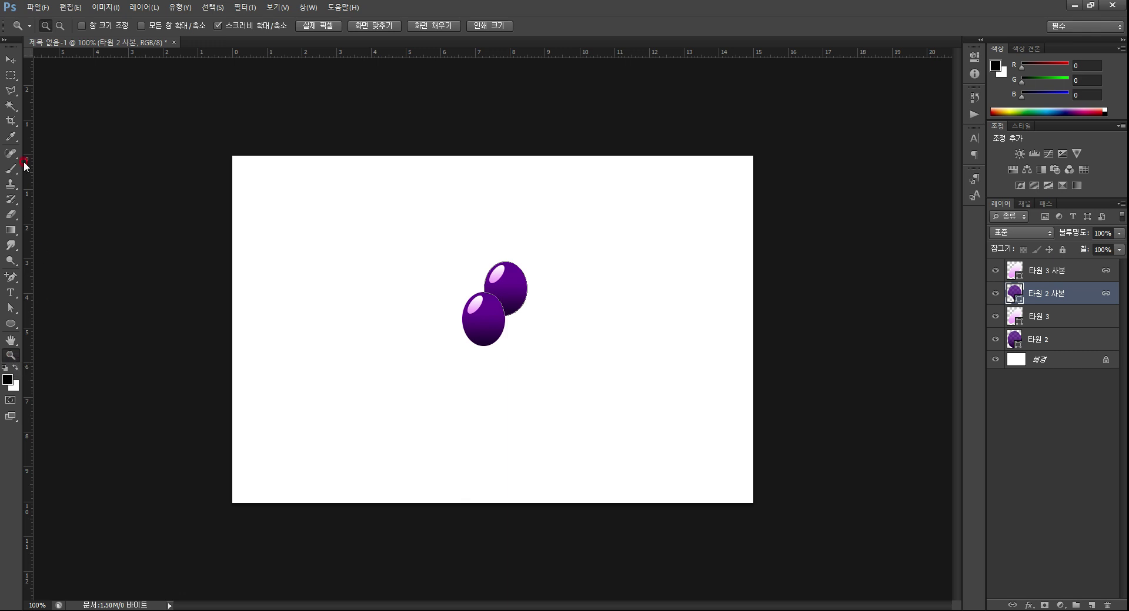
Duplicate the front grape's purple ellipse (타원 2) and move the copy to its upper left
left_click(10, 60)
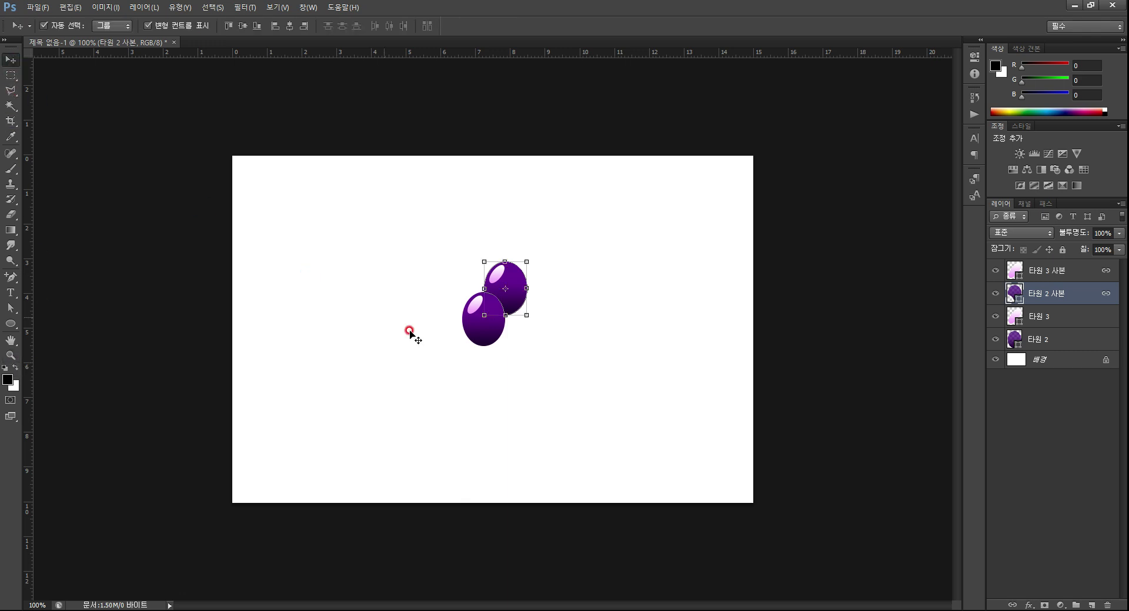
left_click(492, 336)
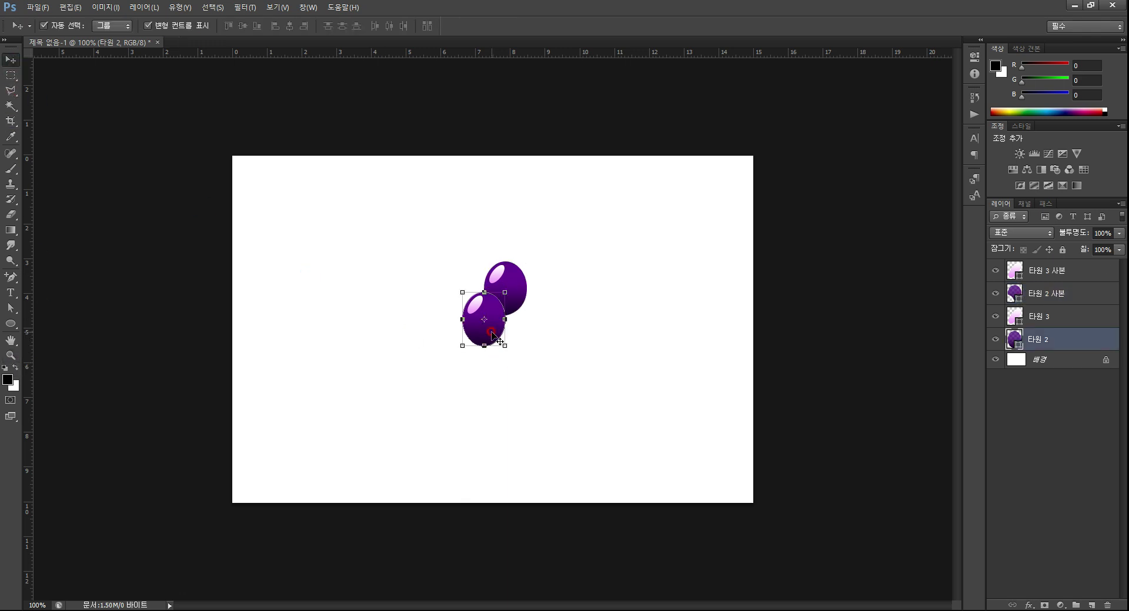
left_click(521, 299)
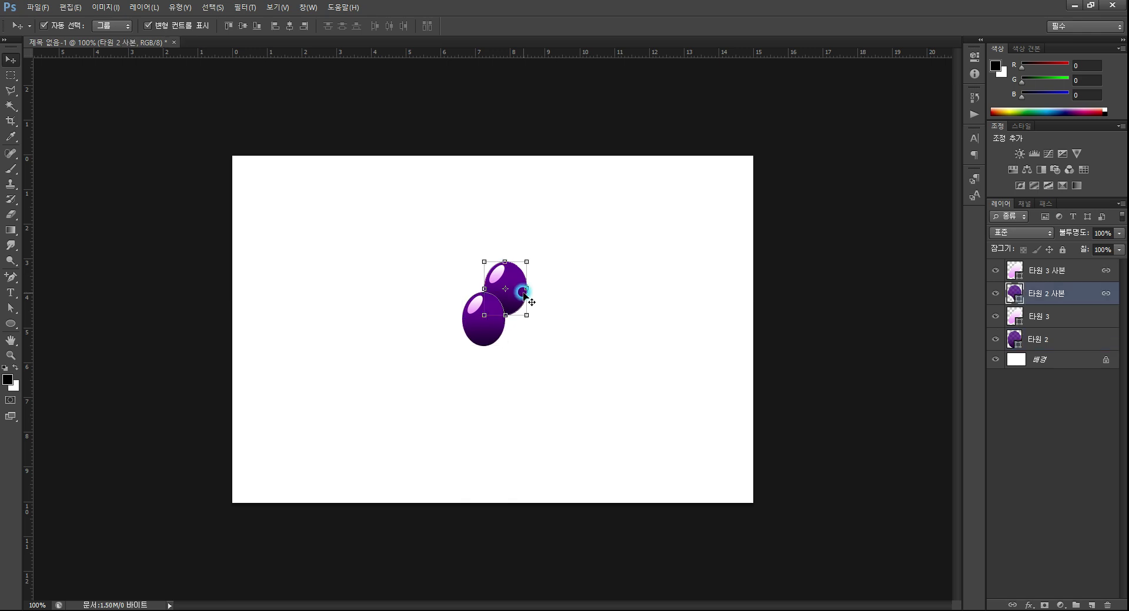
left_click(484, 337)
left_click(484, 336)
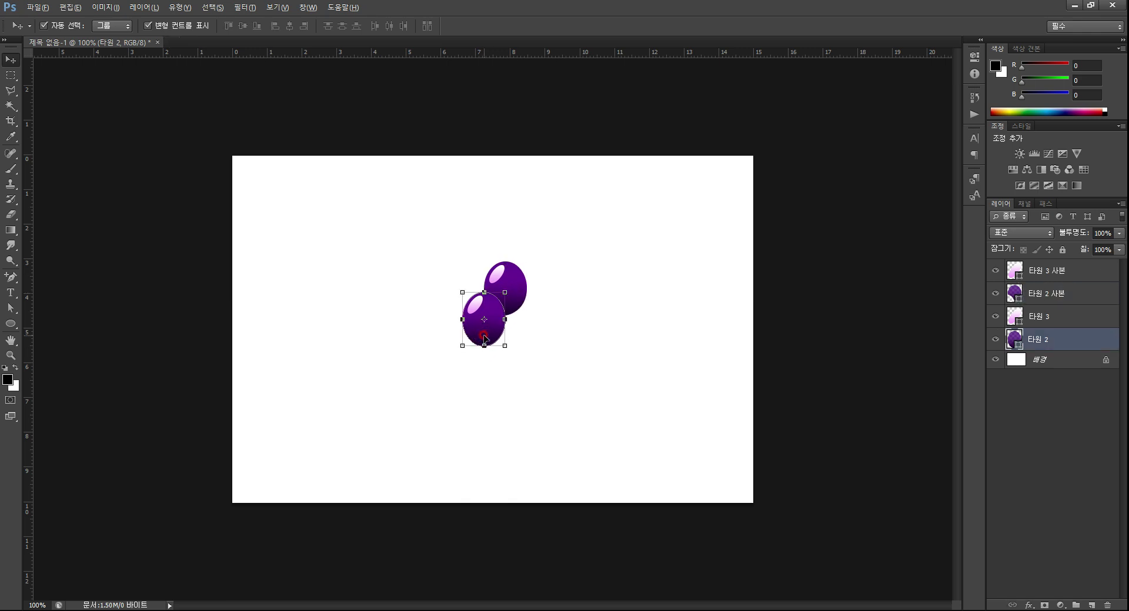
left_click_drag(483, 336, 479, 307)
Reposition the new copy so that it overlaps both the front grape and the right grape
left_click(10, 355)
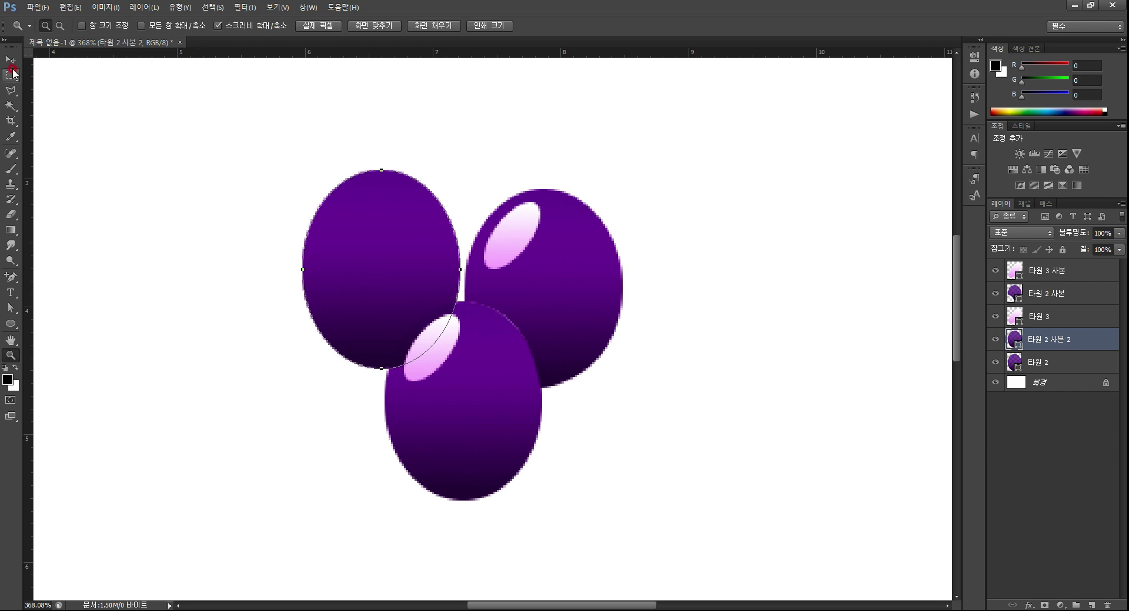
left_click(10, 60)
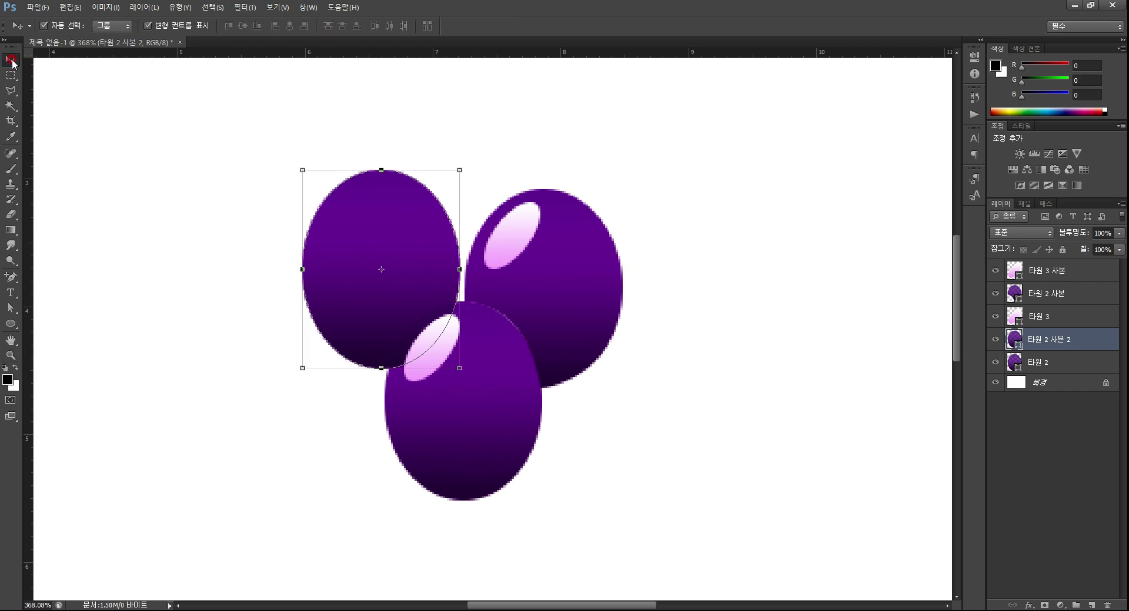
left_click_drag(349, 305, 397, 338)
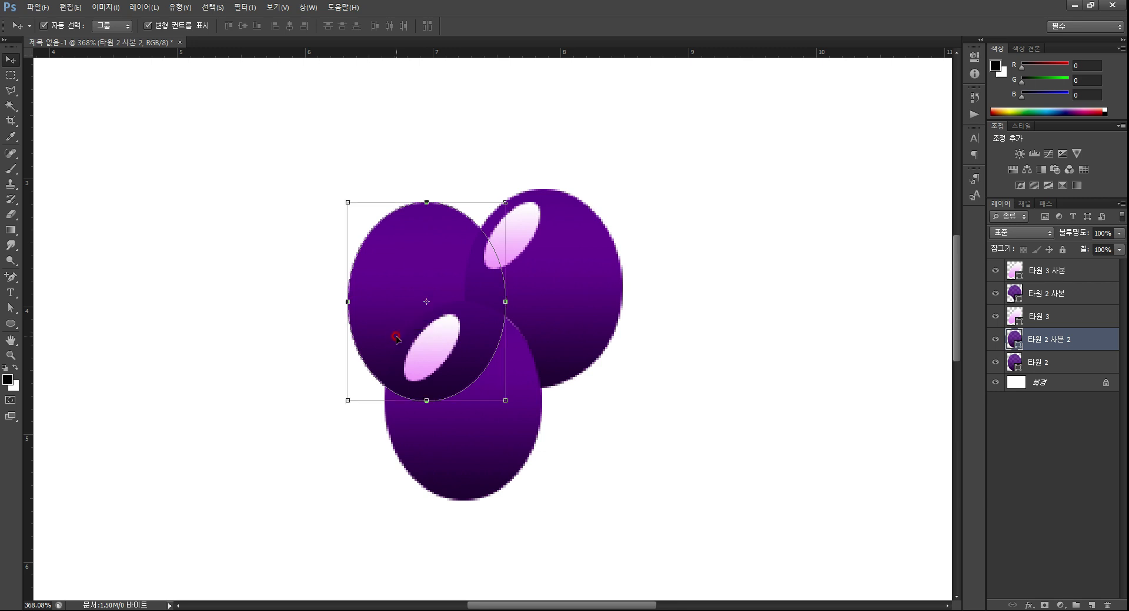
left_click(1046, 328)
left_click(402, 272)
mouse_move(387, 272)
left_mouse_down()
mouse_move(388, 284)
mouse_move(358, 211)
mouse_move(372, 212)
mouse_move(382, 262)
left_mouse_up()
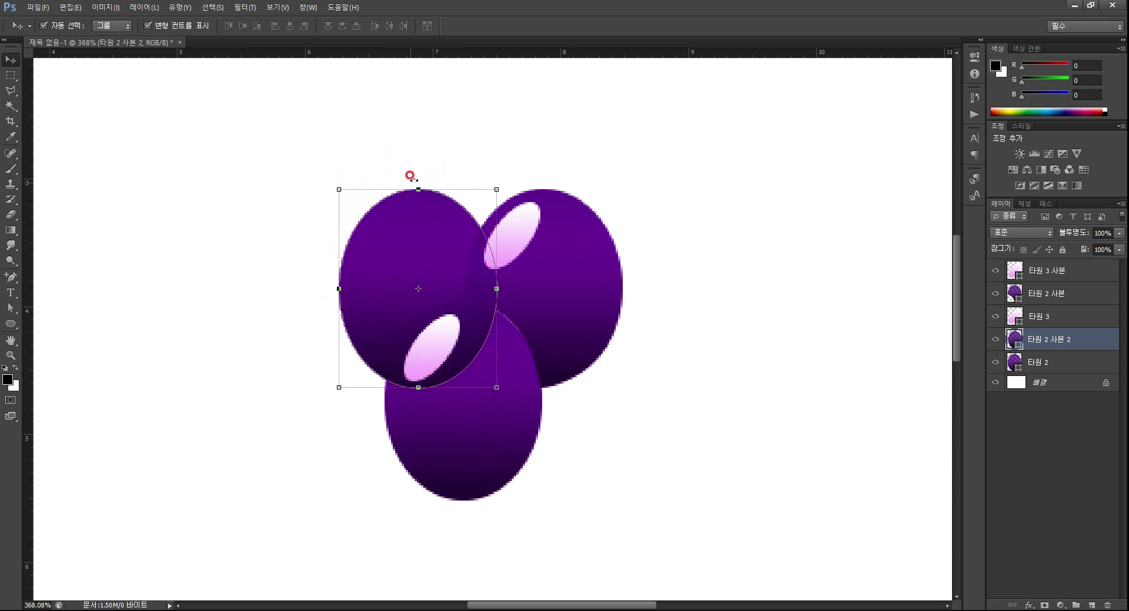
Rotate the copied ellipse slightly counterclockwise, adjust its position and apply the transformation
left_click_drag(413, 173, 393, 197)
left_click_drag(405, 243, 410, 251)
key("Return")
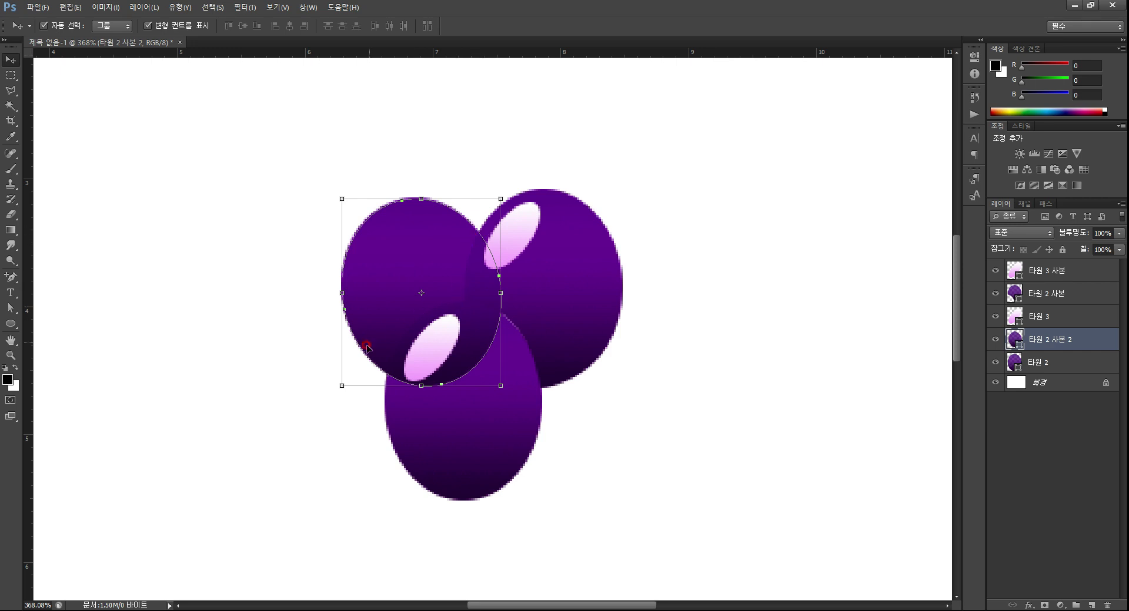
Add anchor points to the copy's path where it crosses the two other grapes and along its lower right edge
left_click(10, 277)
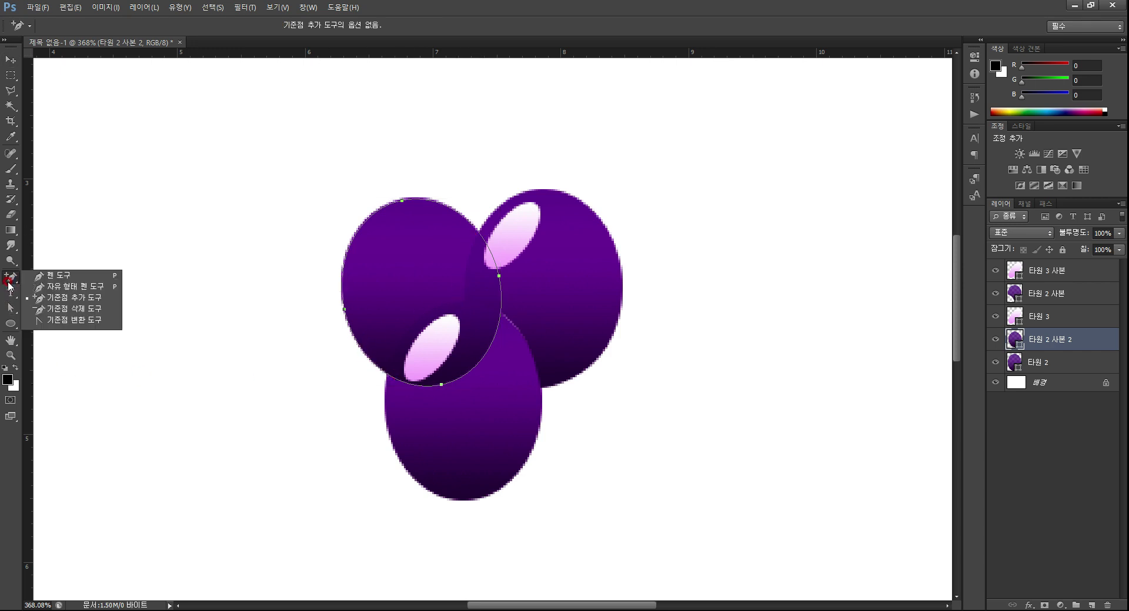
left_click(143, 312)
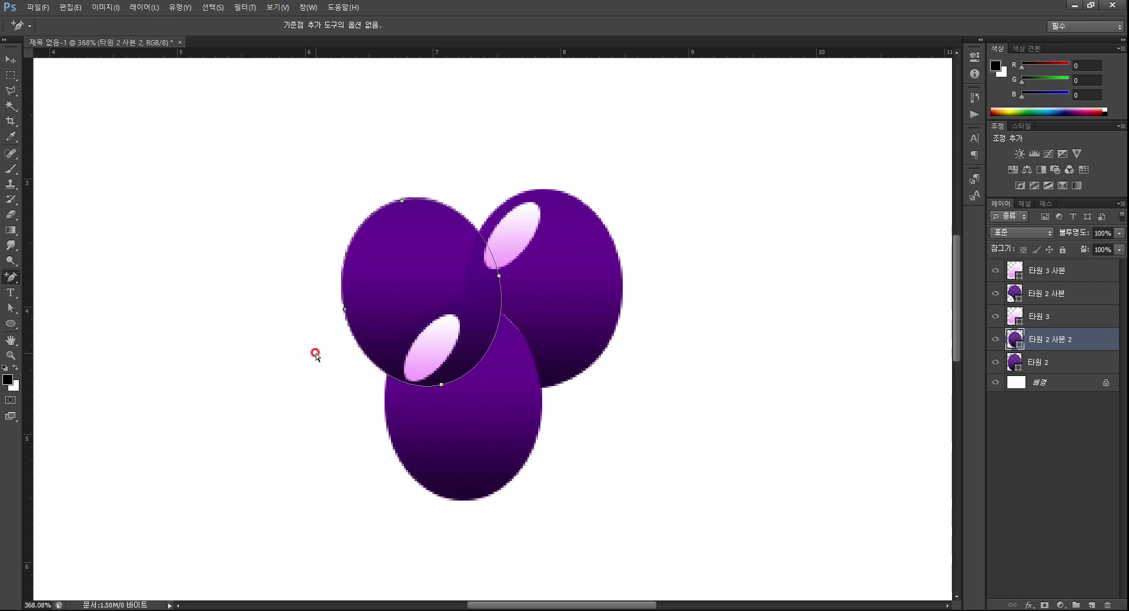
left_click(383, 372)
left_click(476, 231)
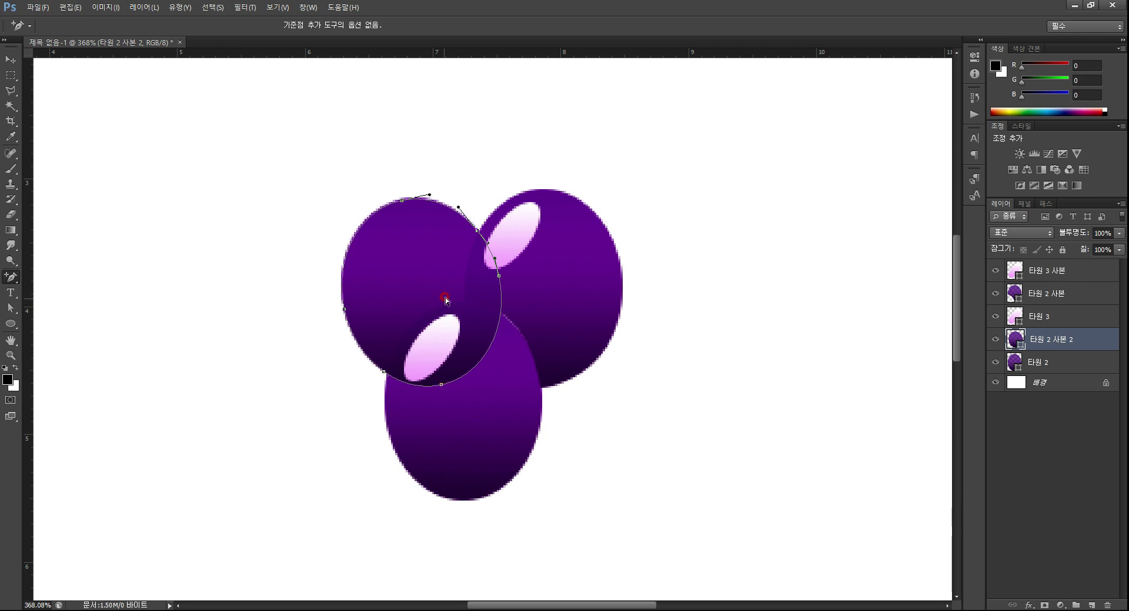
left_click(491, 345)
left_click(500, 317)
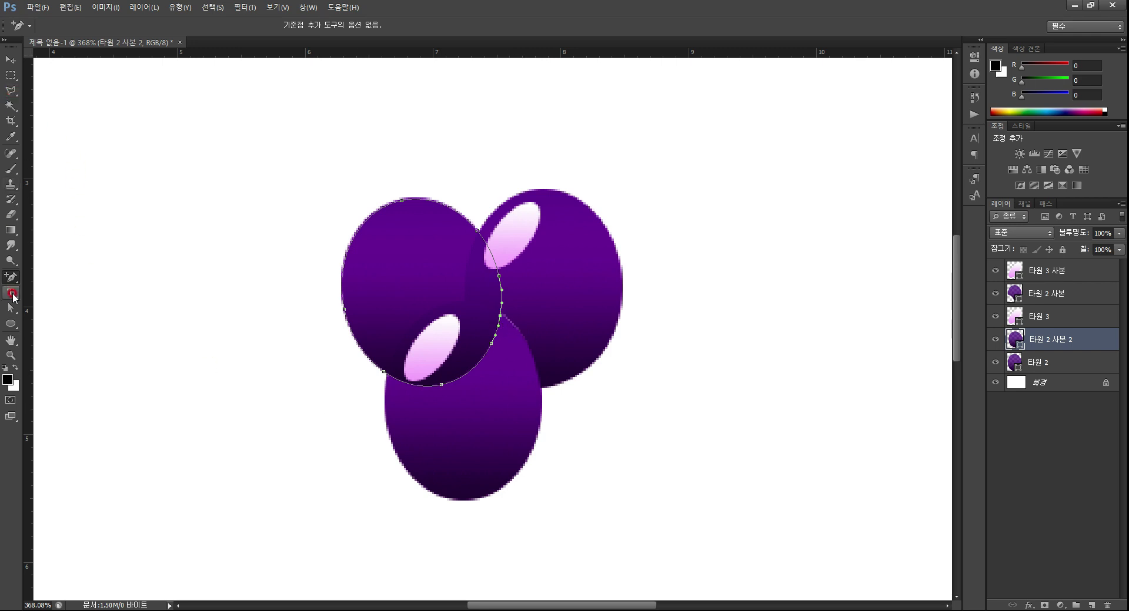
Use Direct Selection to pull the copy's added lower-left anchor point against the front grape's left edge
left_click(12, 308)
left_click(450, 383)
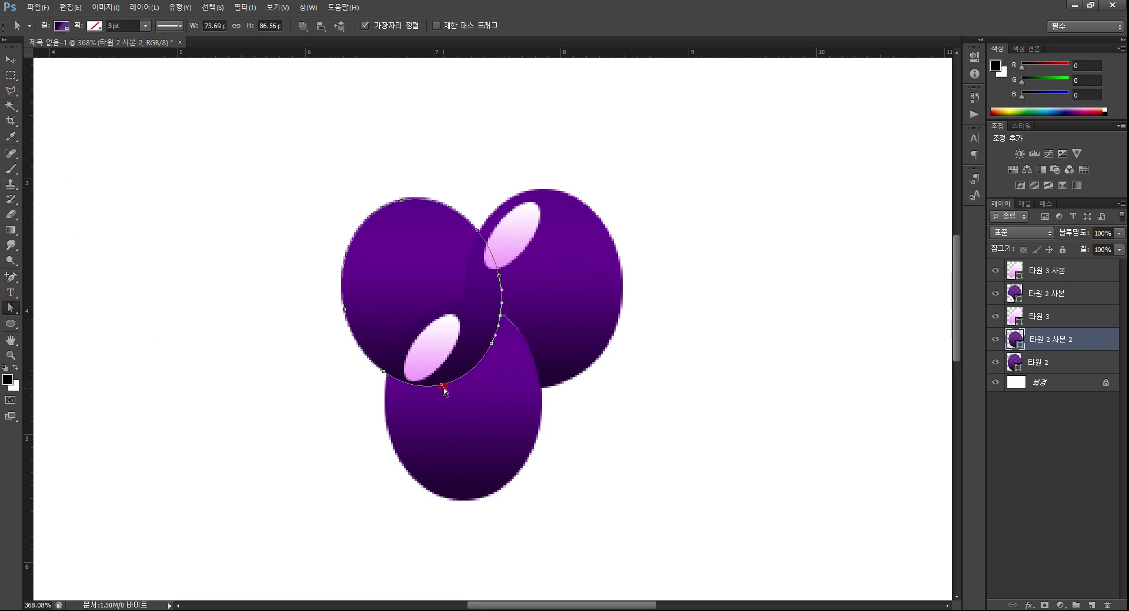
left_click(442, 386)
left_click(429, 386)
left_click(383, 371)
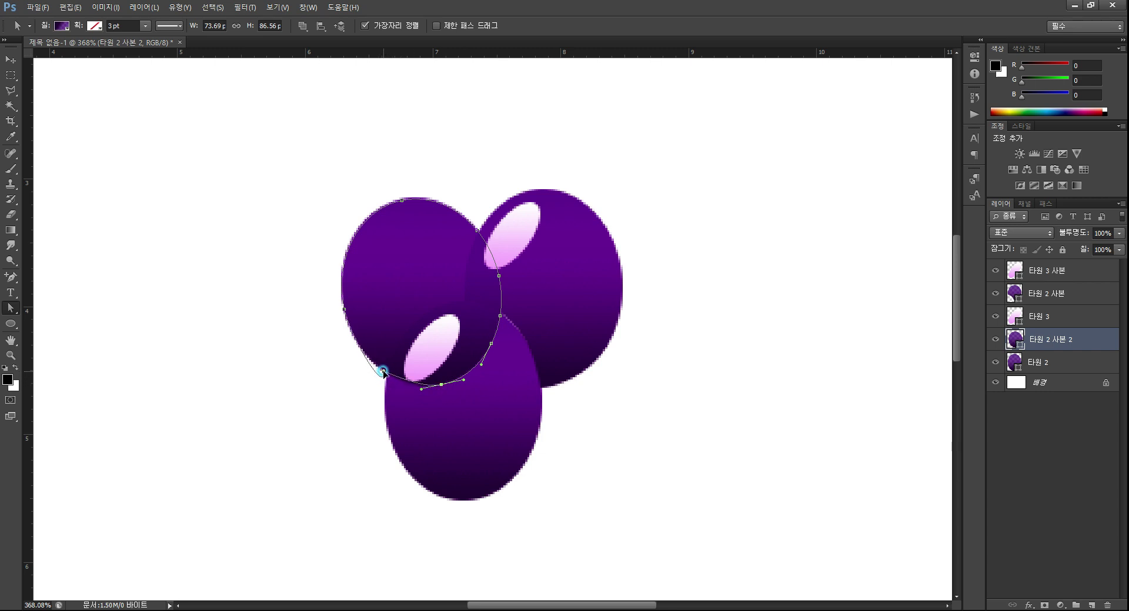
left_click_drag(382, 372, 436, 297)
Redirect the lower-left anchor point's handle outward to restore the copy's rounded outer edge
left_click(11, 355)
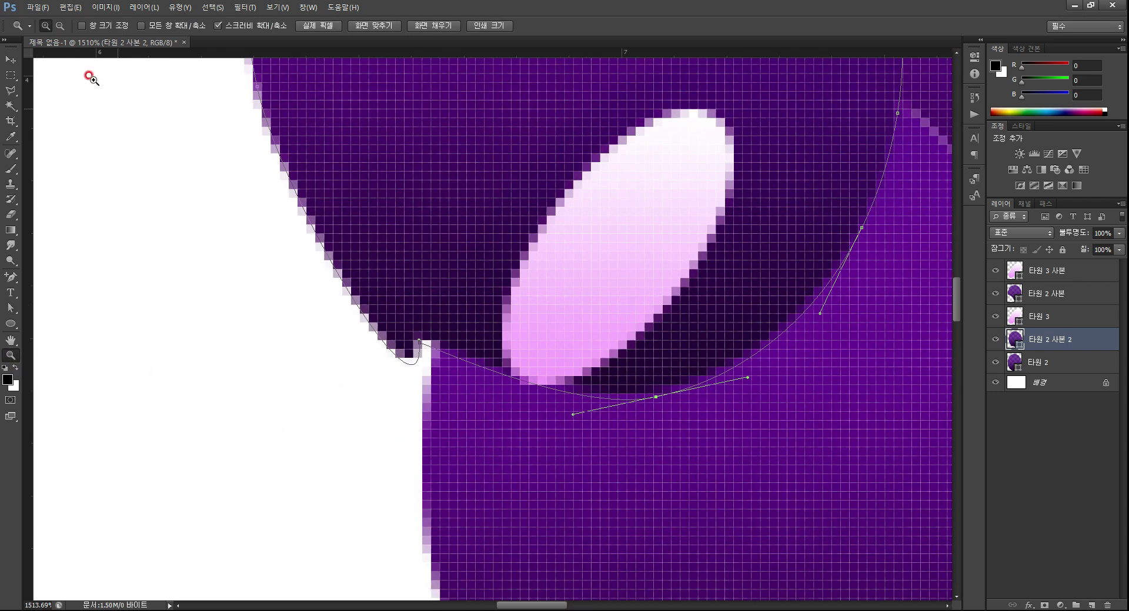
left_click(9, 59)
left_click(10, 308)
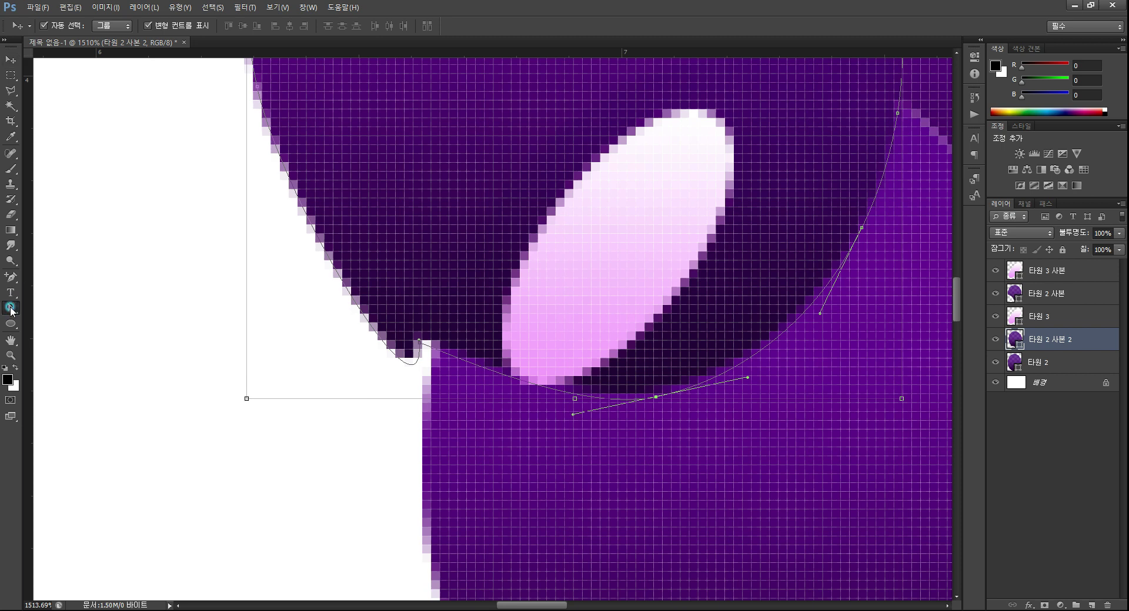
left_click(328, 344)
left_click_drag(417, 342, 368, 320)
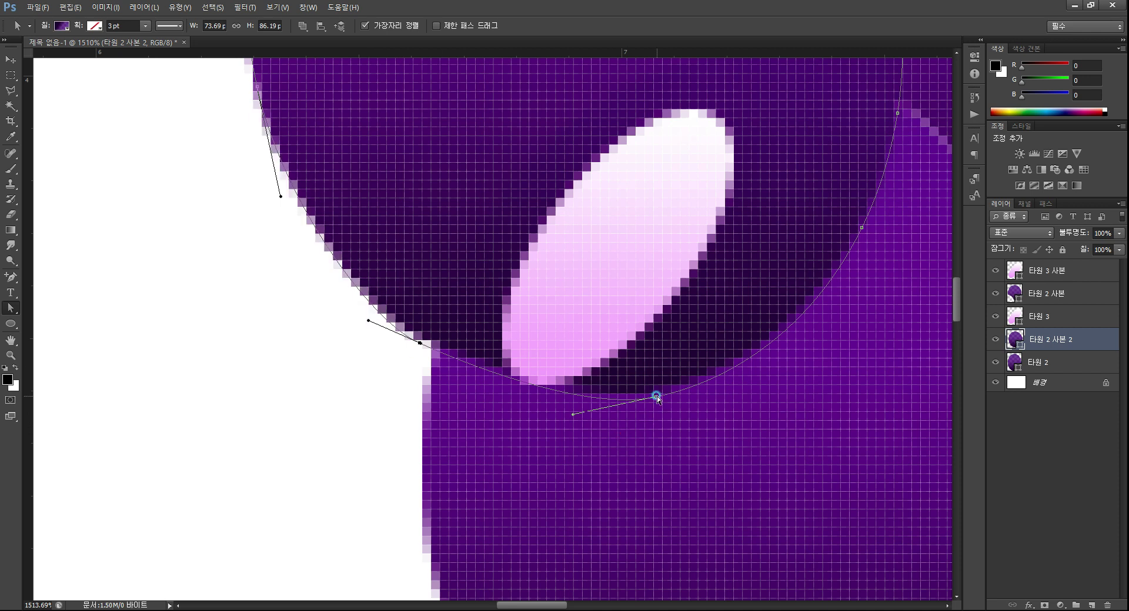
Move the copy's bottom anchor point up onto the front grape's upper left edge and refit the lower-left corner and its handle
left_click_drag(658, 396, 529, 161)
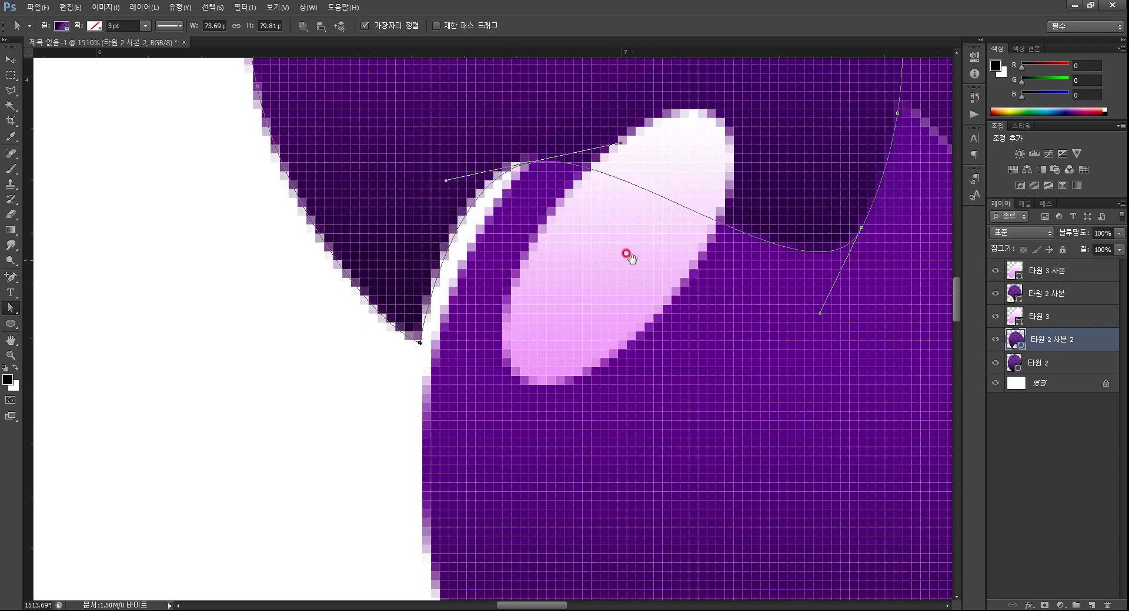
left_click_drag(626, 255, 336, 400)
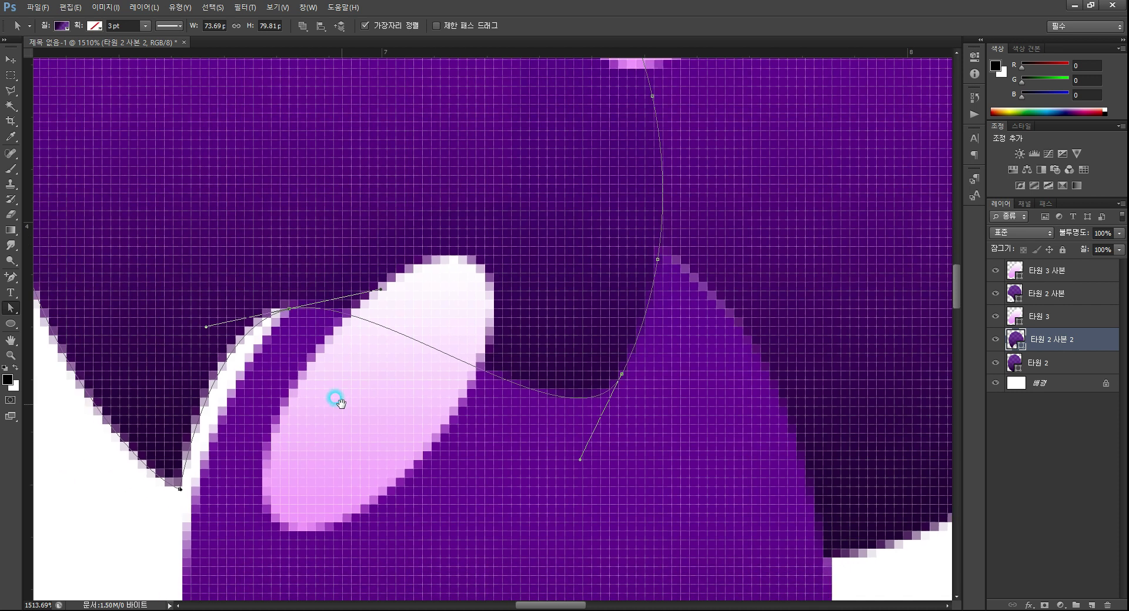
mouse_move(180, 489)
left_mouse_down()
mouse_move(201, 505)
mouse_move(184, 498)
left_mouse_up()
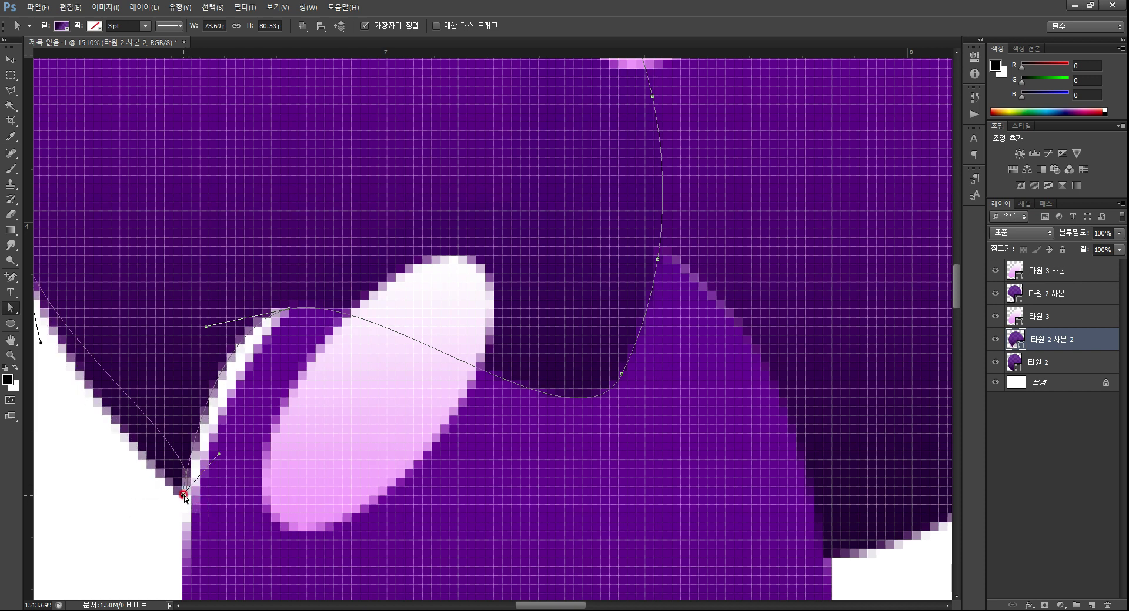
left_click_drag(219, 454, 144, 467)
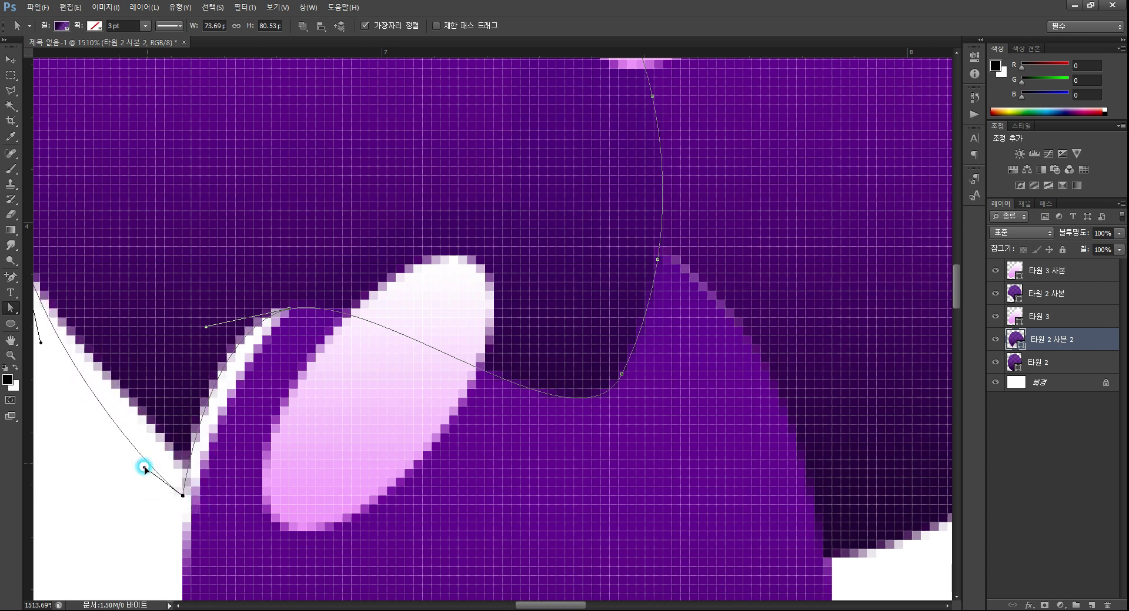
left_click(180, 495)
left_click_drag(184, 497, 141, 456)
left_click_drag(210, 447, 294, 457)
mouse_move(242, 419)
left_mouse_down()
mouse_move(227, 408)
mouse_move(236, 420)
mouse_move(226, 424)
left_mouse_up()
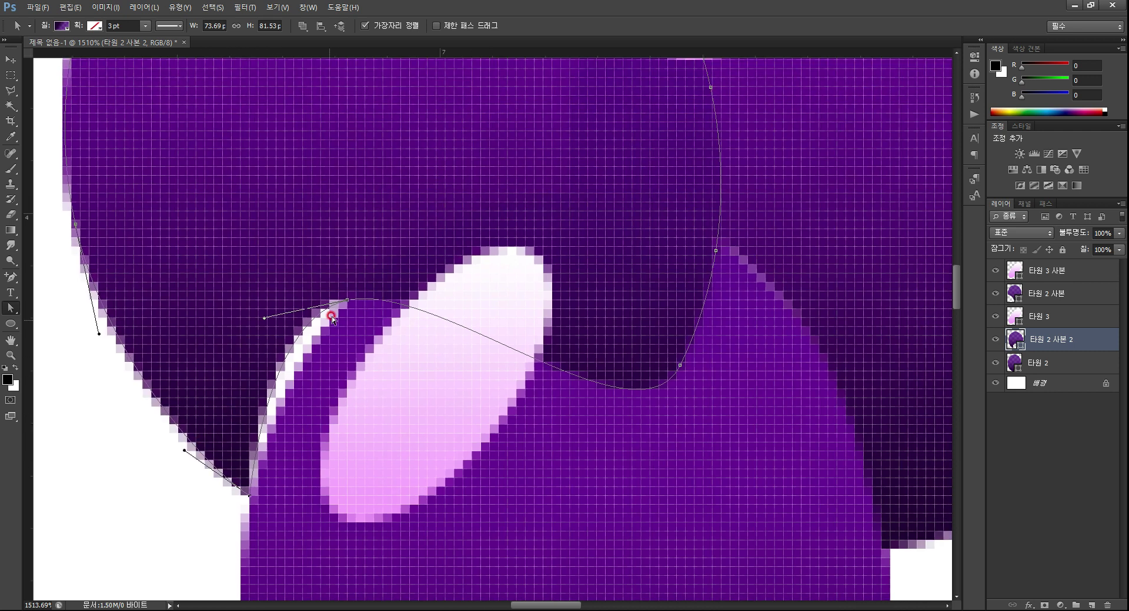
Move the copy's lower right anchor point up to the top of the front grape
left_click(681, 360)
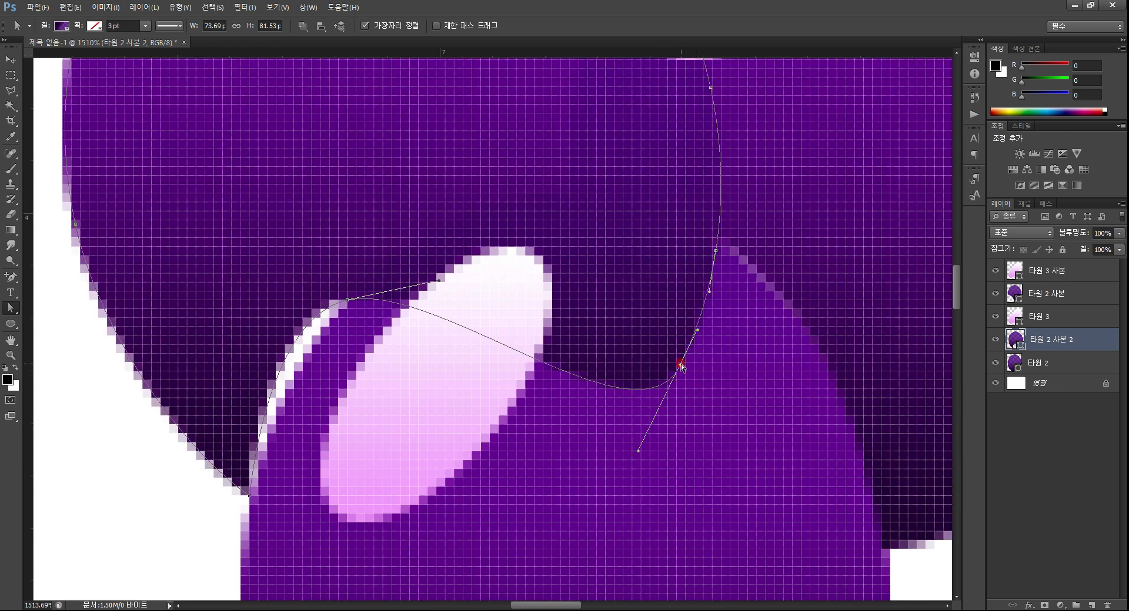
left_click_drag(681, 360, 583, 204)
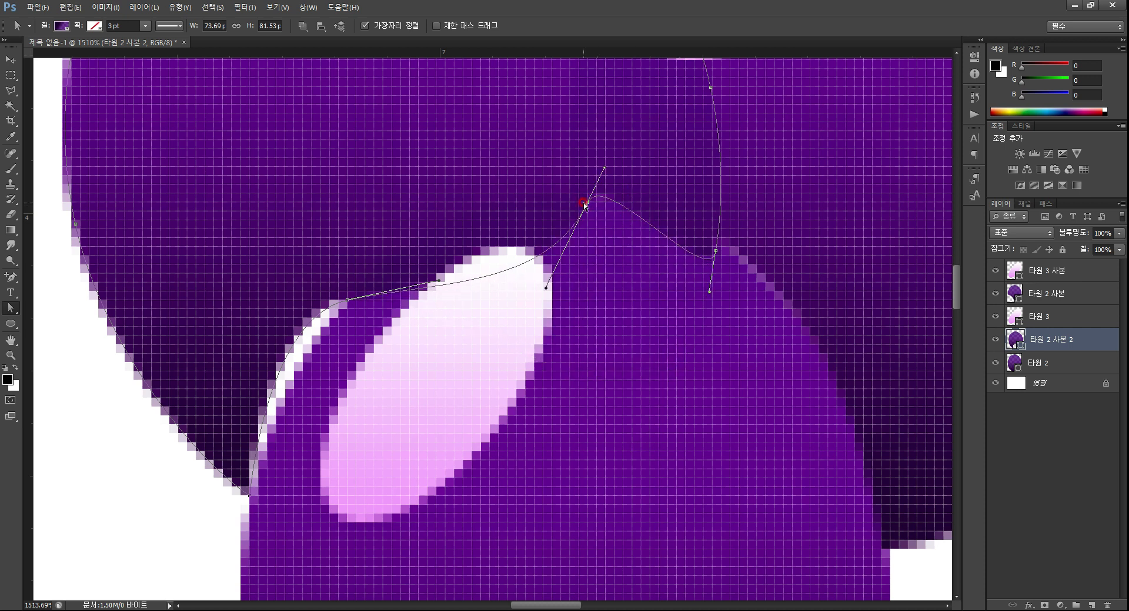
left_click(596, 184)
left_click(606, 192)
left_click_drag(590, 205, 590, 188)
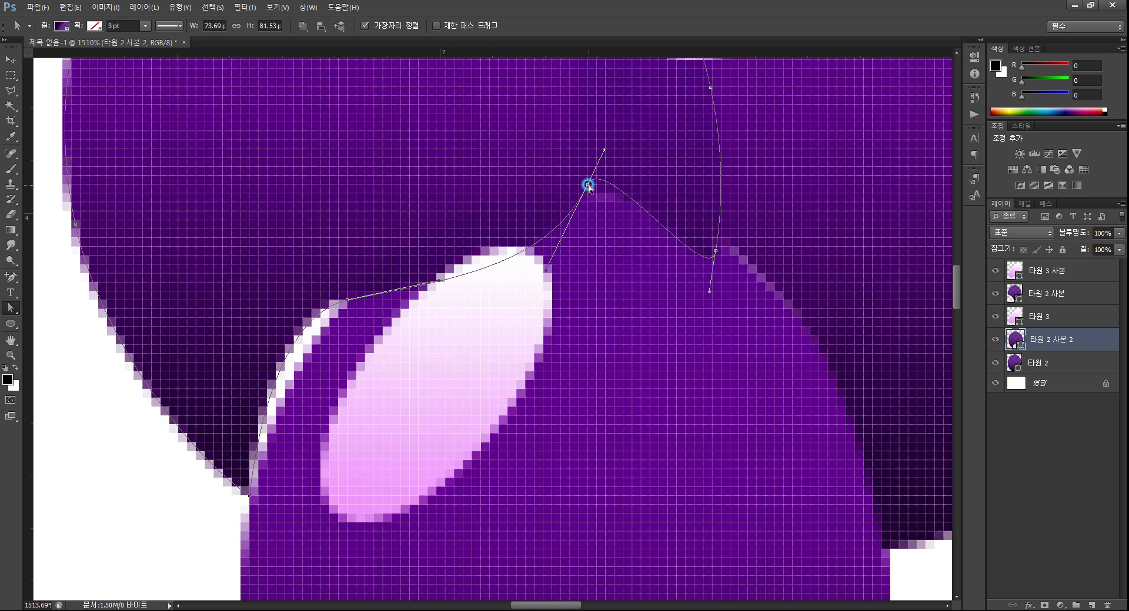
Bend the curve between the moved anchor points with their handles so that the cut-out follows the front grape's upper left outline
left_click(555, 265)
left_click_drag(544, 273, 585, 188)
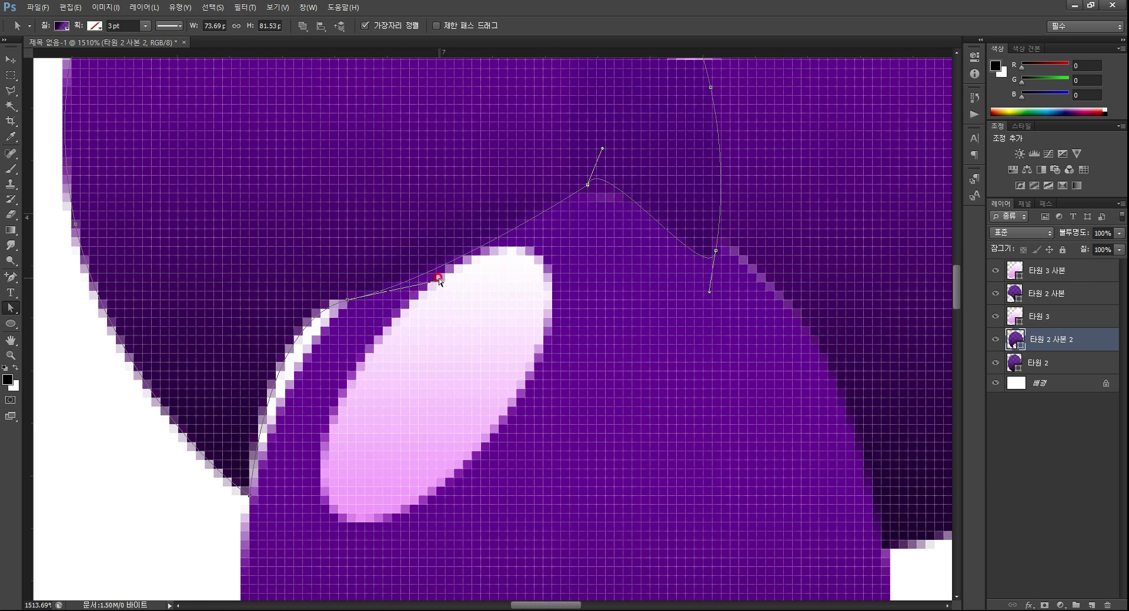
left_click_drag(438, 281, 455, 181)
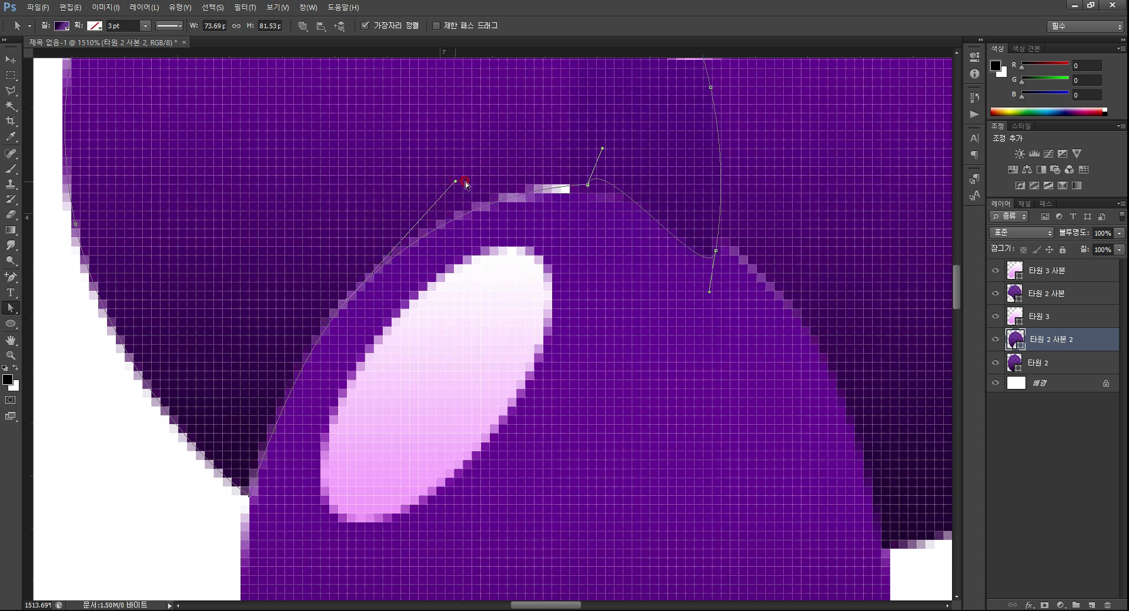
left_click_drag(589, 186, 527, 360)
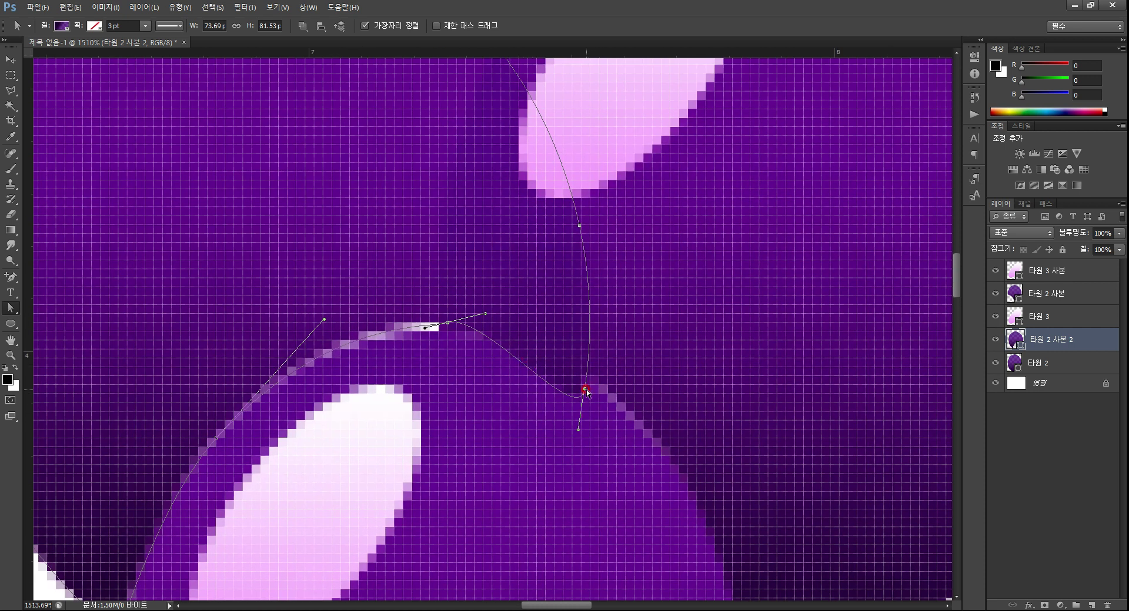
Move the copy's two lower right anchor points left onto the boundary with the neighbouring right grape
left_click_drag(585, 389, 439, 296)
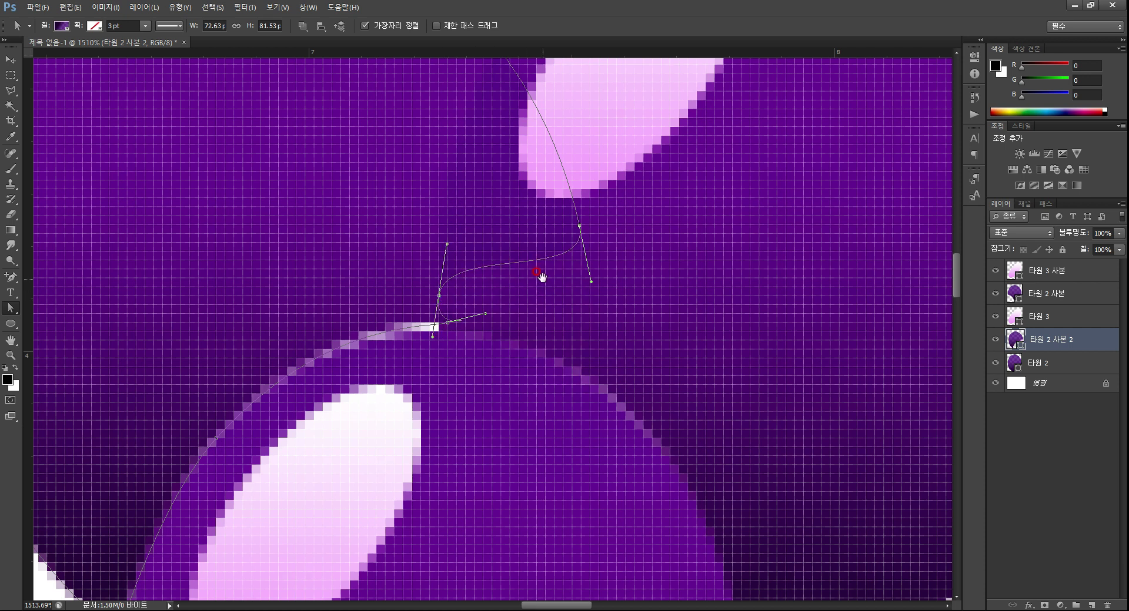
left_click_drag(541, 276, 570, 393)
left_click_drag(610, 343, 491, 285)
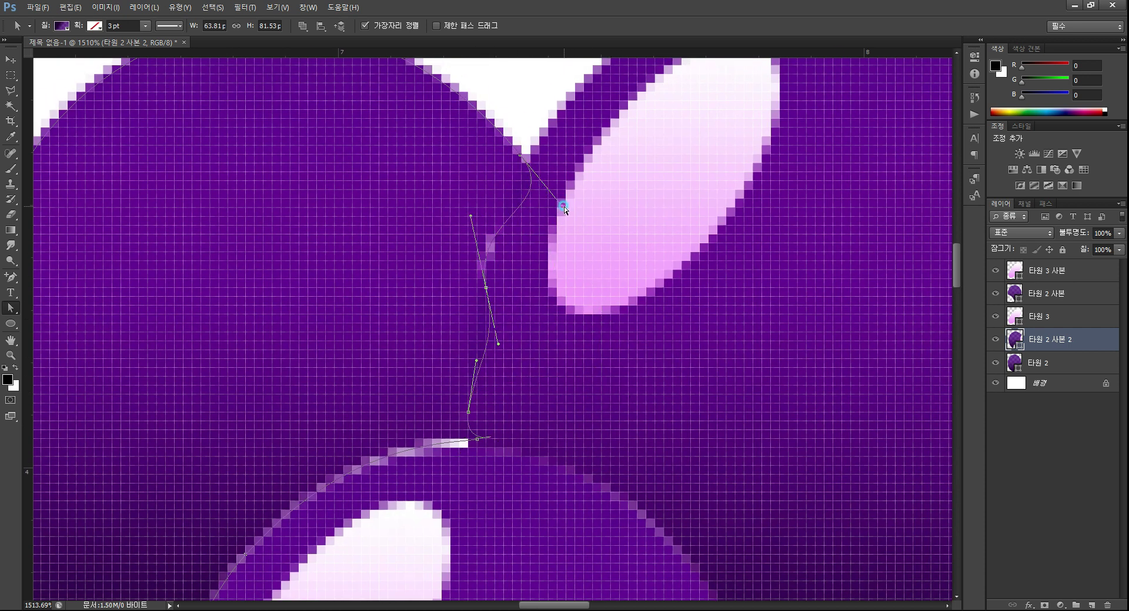
Move the copy's upper right anchor point to the notch between the upper grapes and redirect its handle to restore the rounded top
left_click_drag(564, 203, 520, 155)
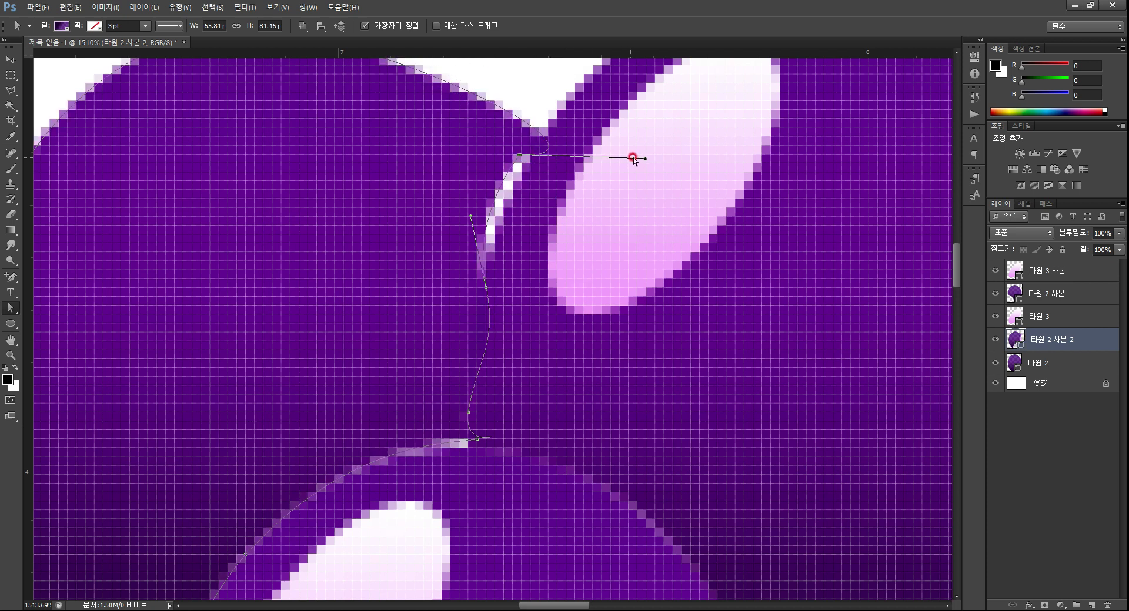
left_click_drag(645, 159, 473, 100)
left_click_drag(453, 171, 521, 251)
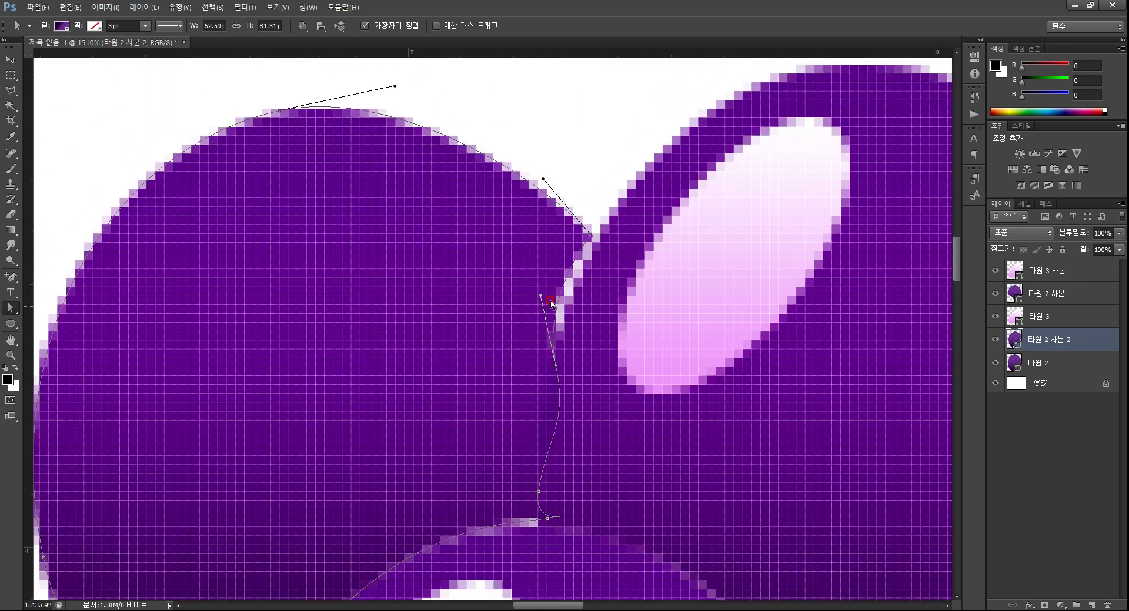
Adjust the middle right anchor point and its handles so the copy's side follows the right grape's left outline
left_click_drag(541, 297, 565, 289)
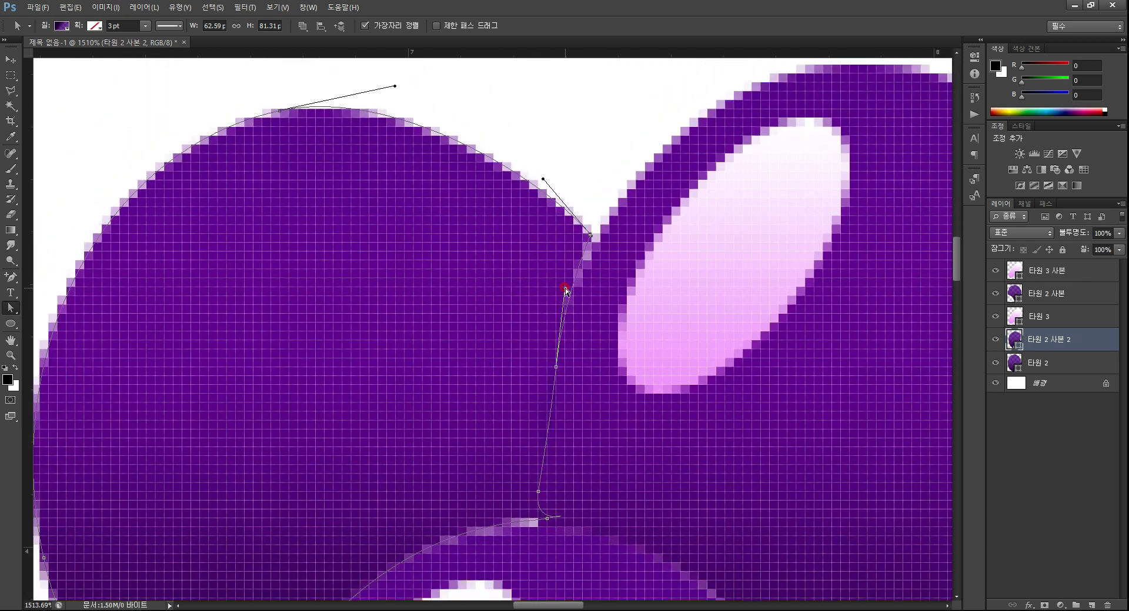
left_click_drag(557, 368, 560, 286)
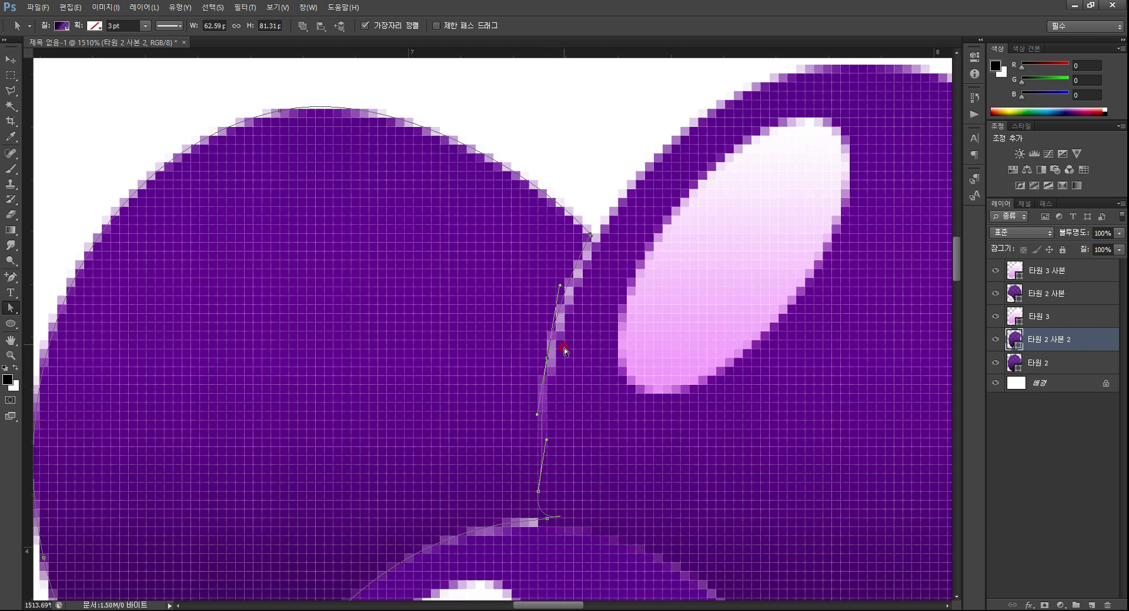
left_click_drag(548, 359, 548, 367)
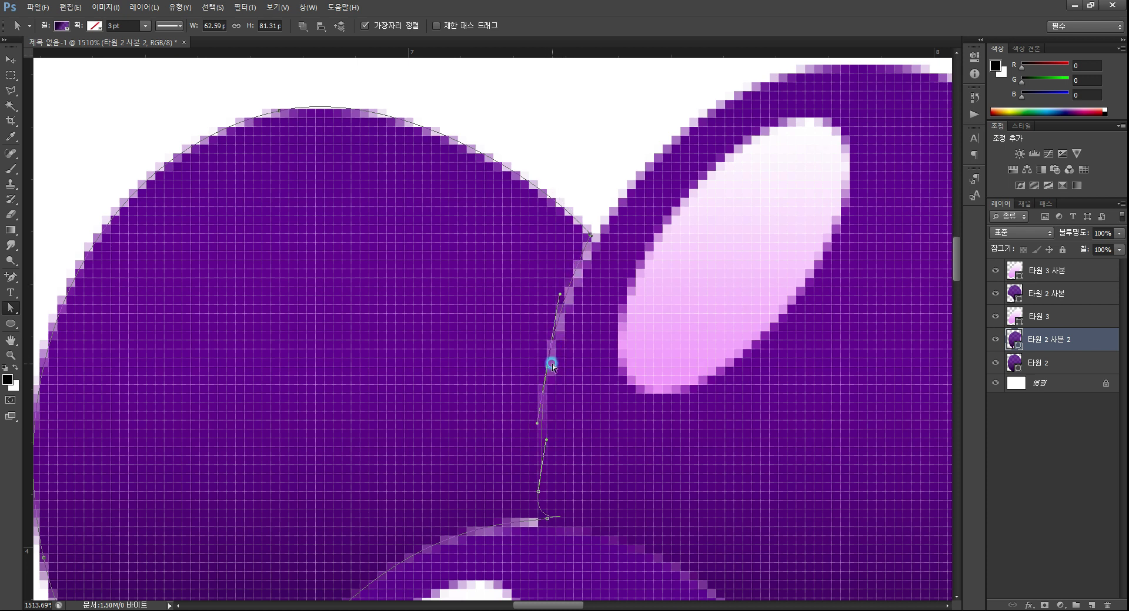
left_click_drag(543, 413, 545, 330)
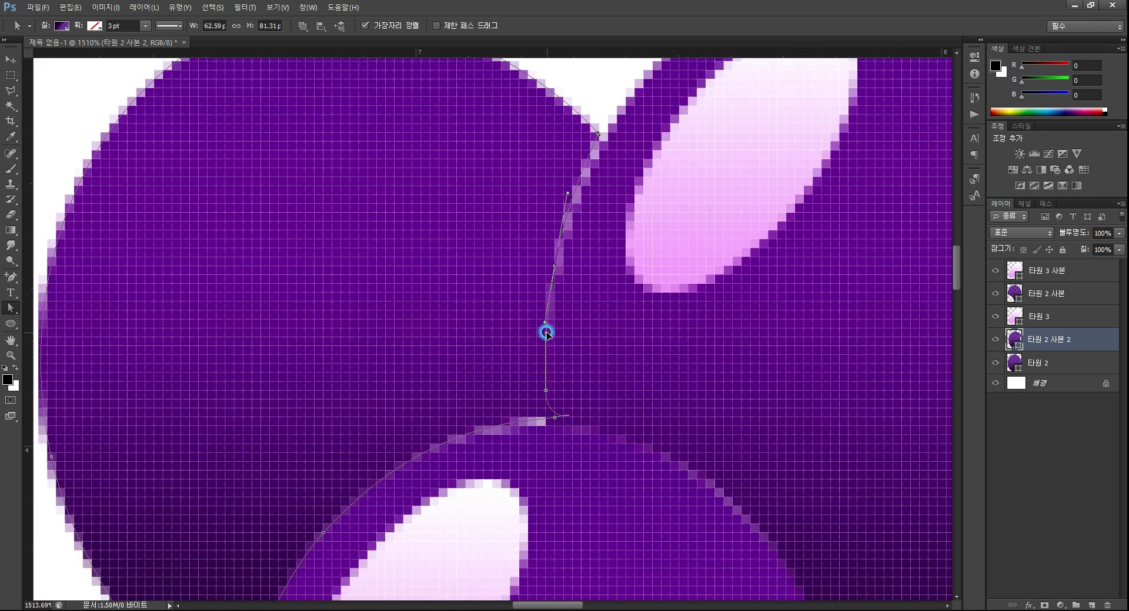
Refit the copy's lower right corner point and handles to the front grape's top edge, and deselect the finished shape
left_click(555, 418)
left_click(593, 410)
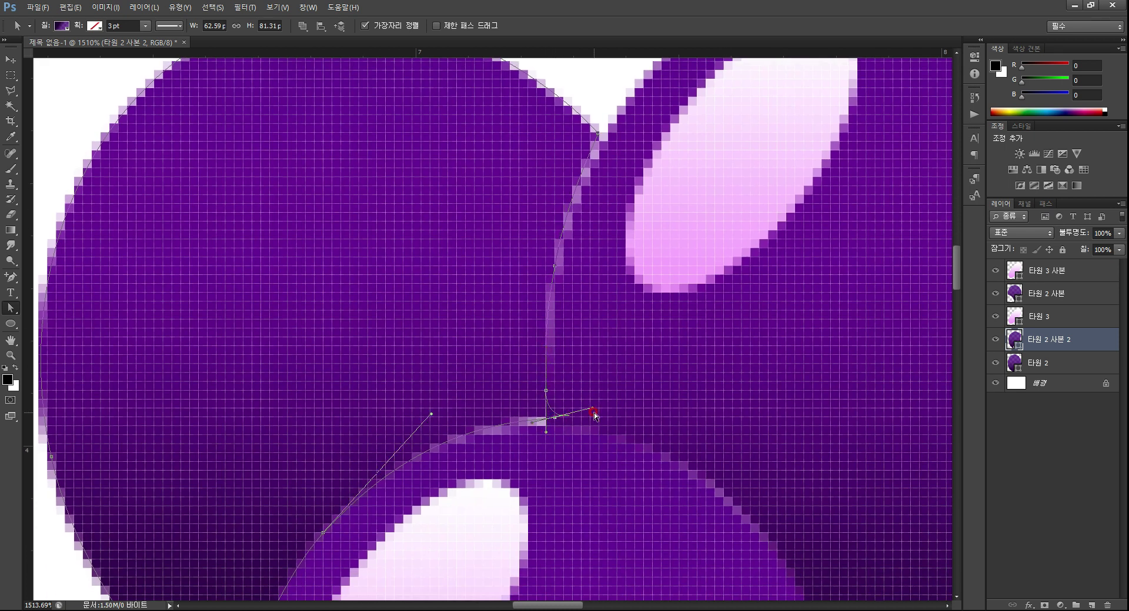
mouse_move(590, 409)
left_mouse_down()
mouse_move(544, 418)
mouse_move(545, 395)
mouse_move(529, 417)
mouse_move(546, 421)
left_mouse_up()
left_click(554, 418)
left_click(545, 419)
left_click(541, 425)
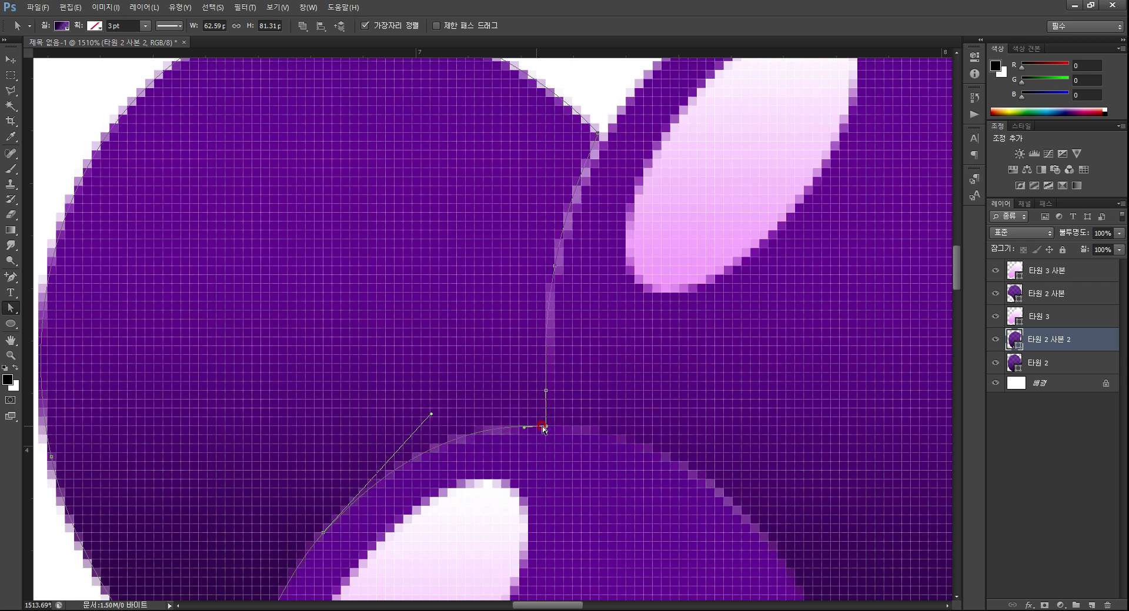
left_click(11, 355)
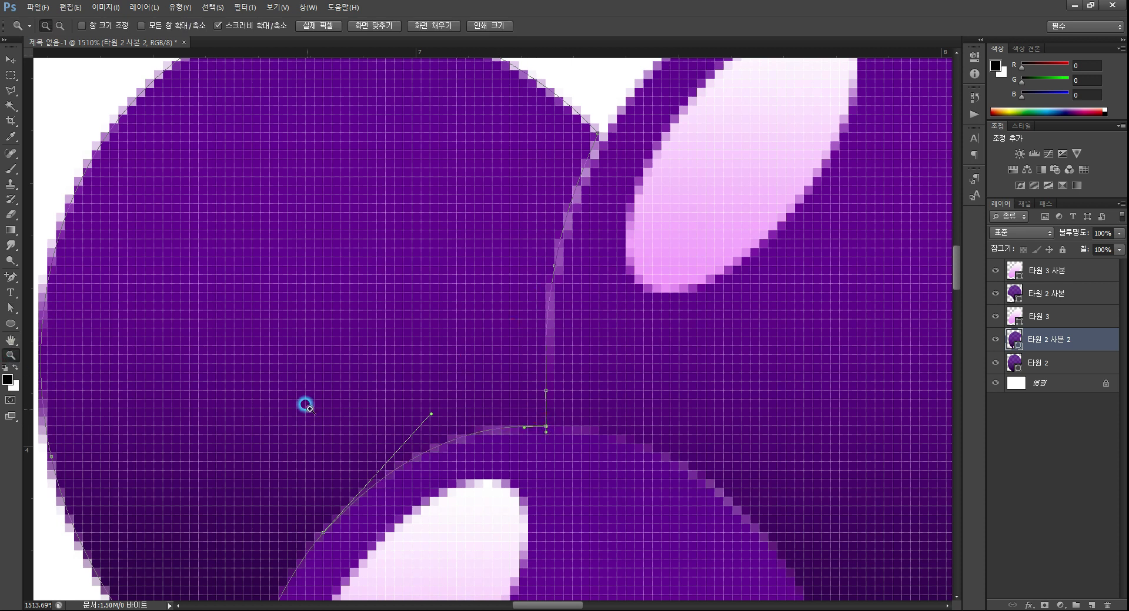
double_click(10, 339)
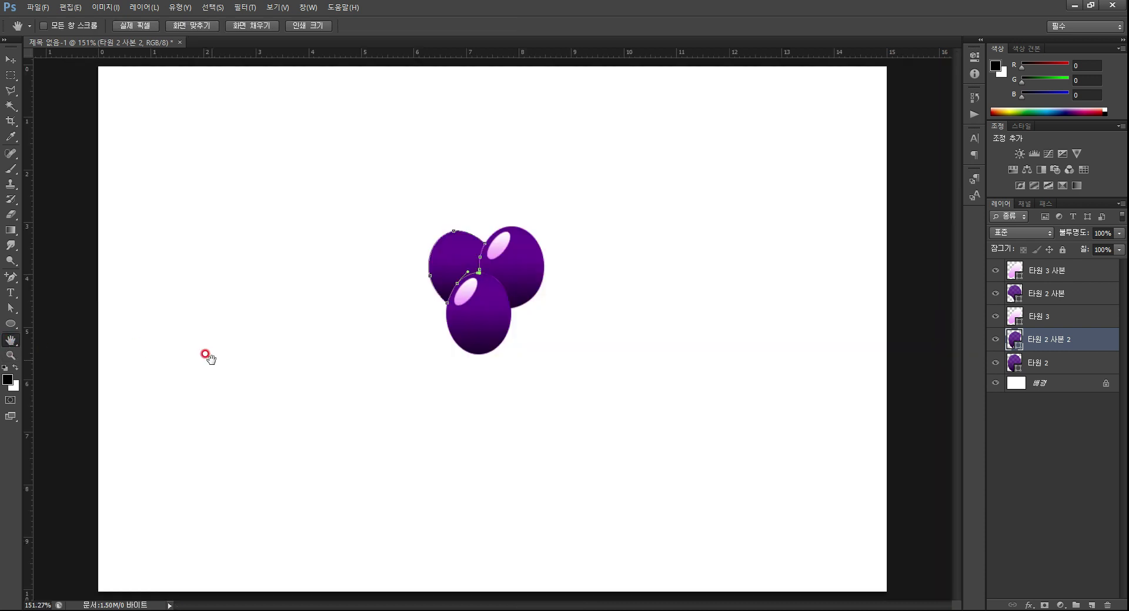
left_click(10, 68)
left_click(382, 339)
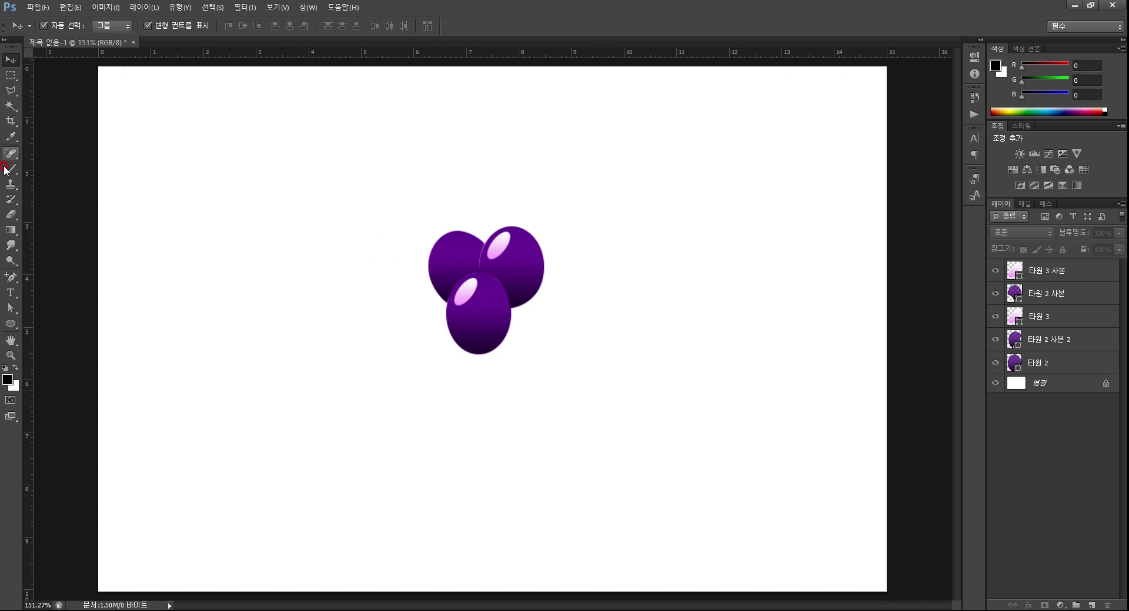
left_click(14, 308)
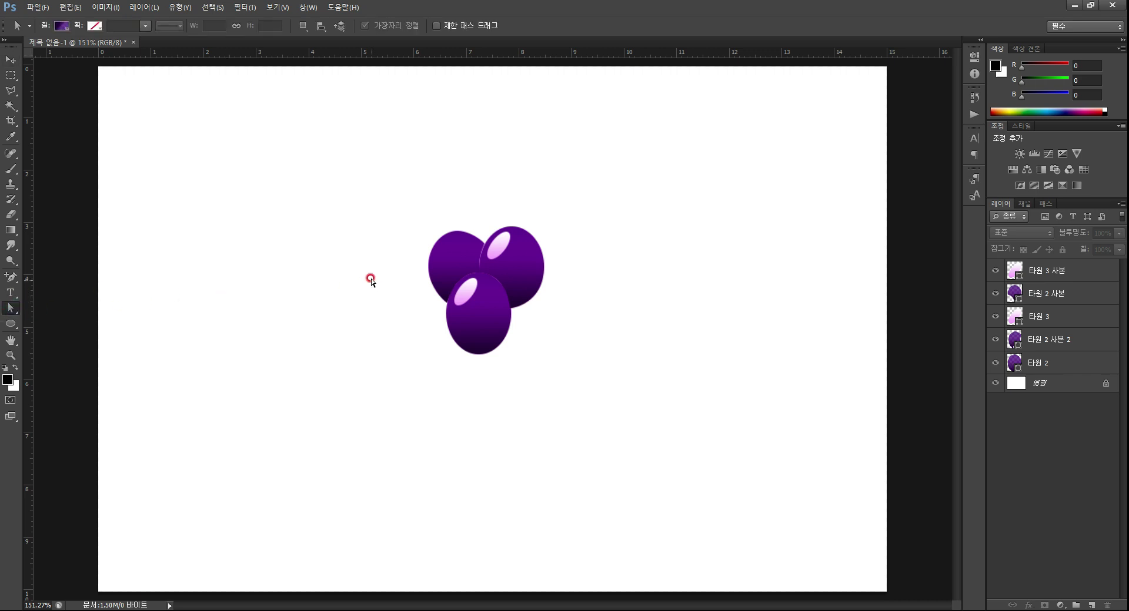
left_click(282, 237)
left_click(367, 268)
key("Return")
right_click(10, 308)
left_click(71, 310)
left_click(408, 191)
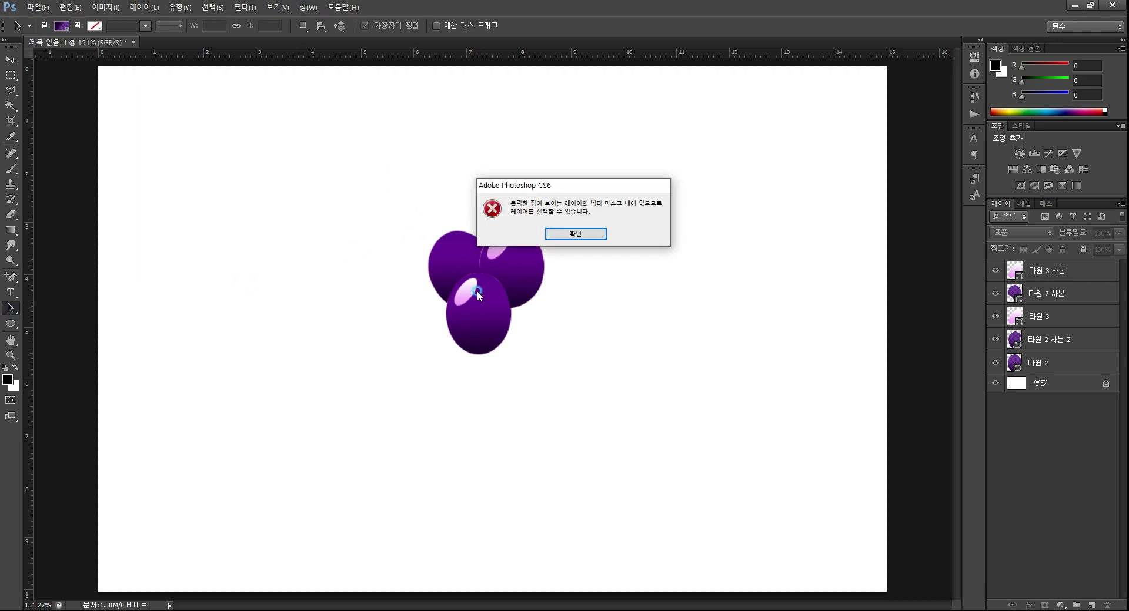
left_click(591, 234)
left_click(567, 383)
left_click(591, 234)
left_click(468, 281)
left_click(442, 265)
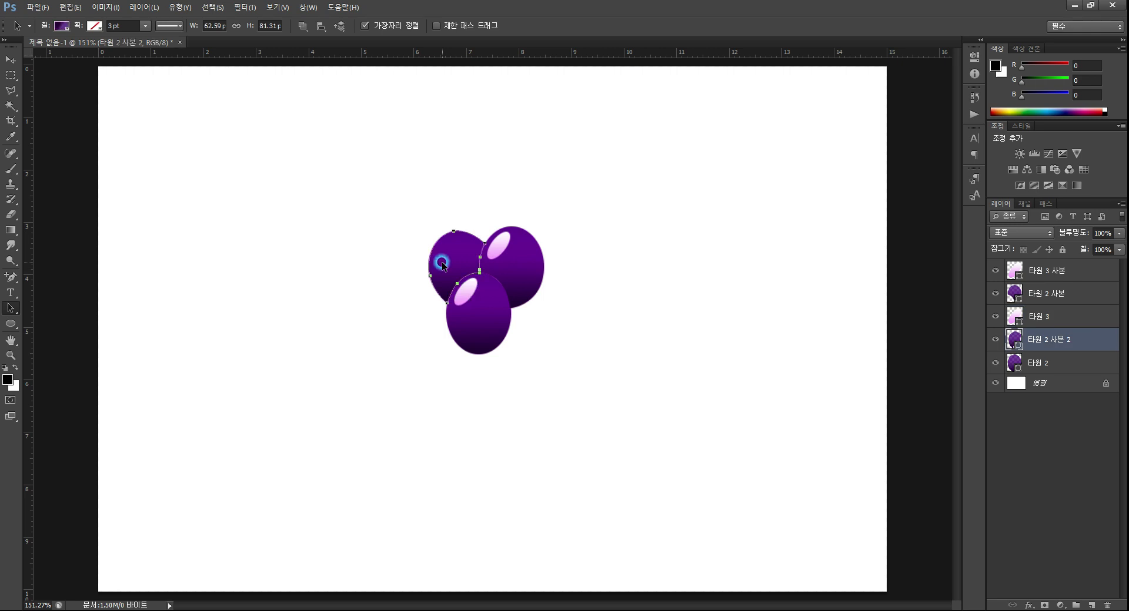
Try to duplicate the front grape's ellipse to its lower left within the same shape layer, and undo the duplication
left_click(466, 327)
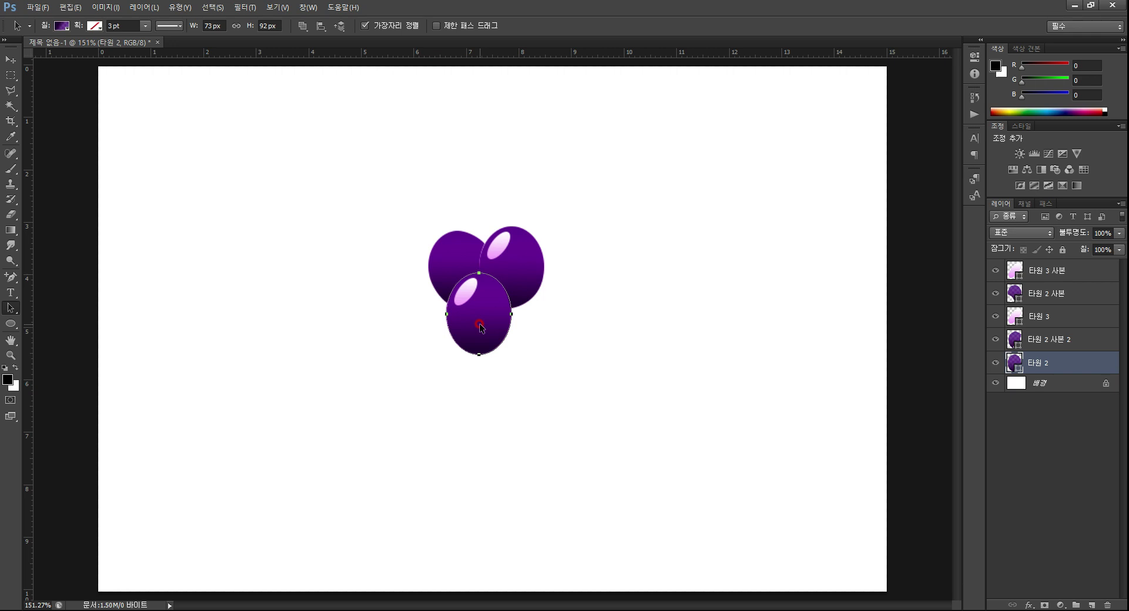
left_click_drag(482, 319, 445, 357)
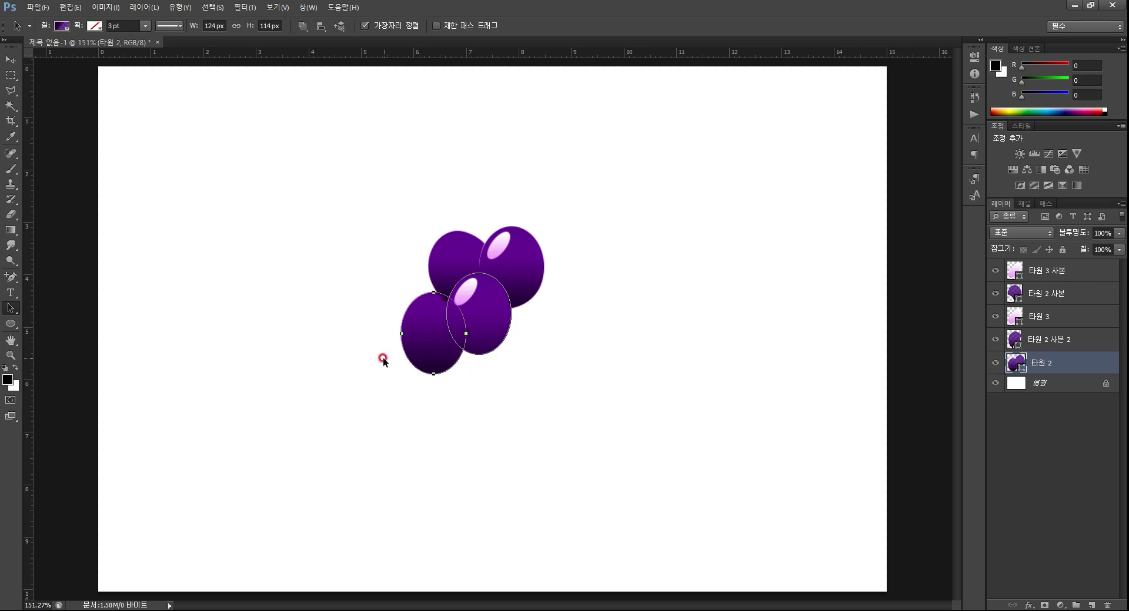
left_click(10, 59)
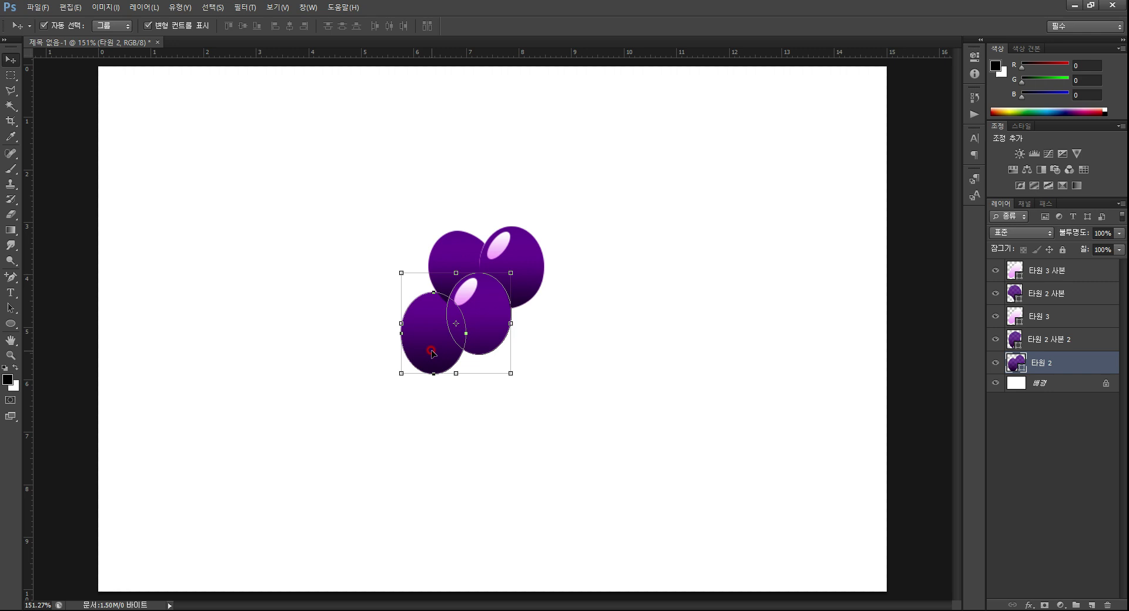
left_click_drag(431, 353, 437, 365)
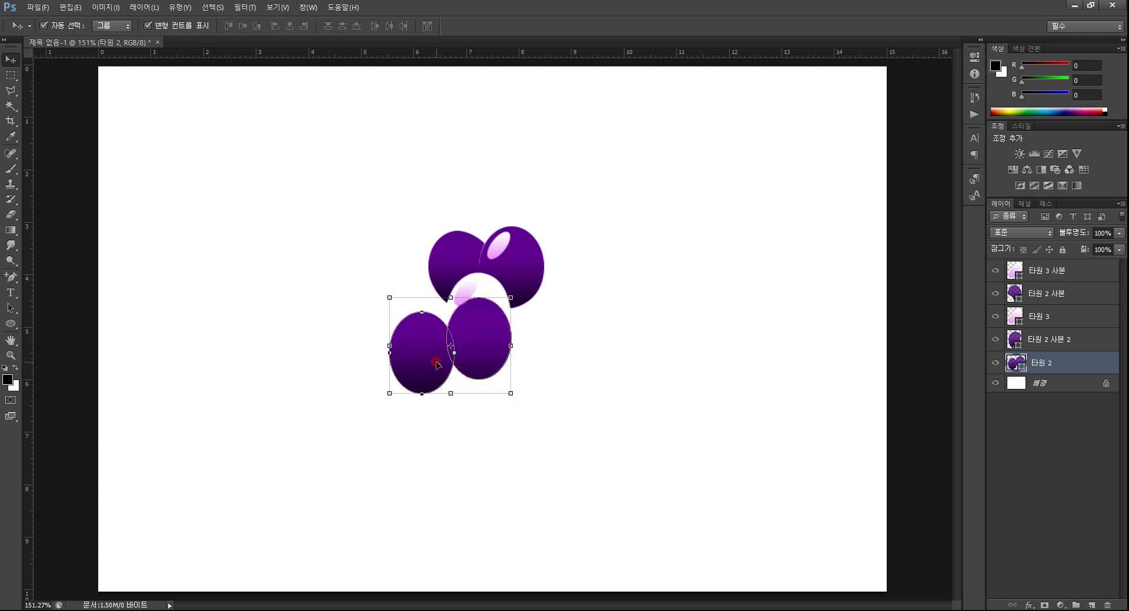
key("ctrl+z")
left_click(467, 393)
left_click(427, 338)
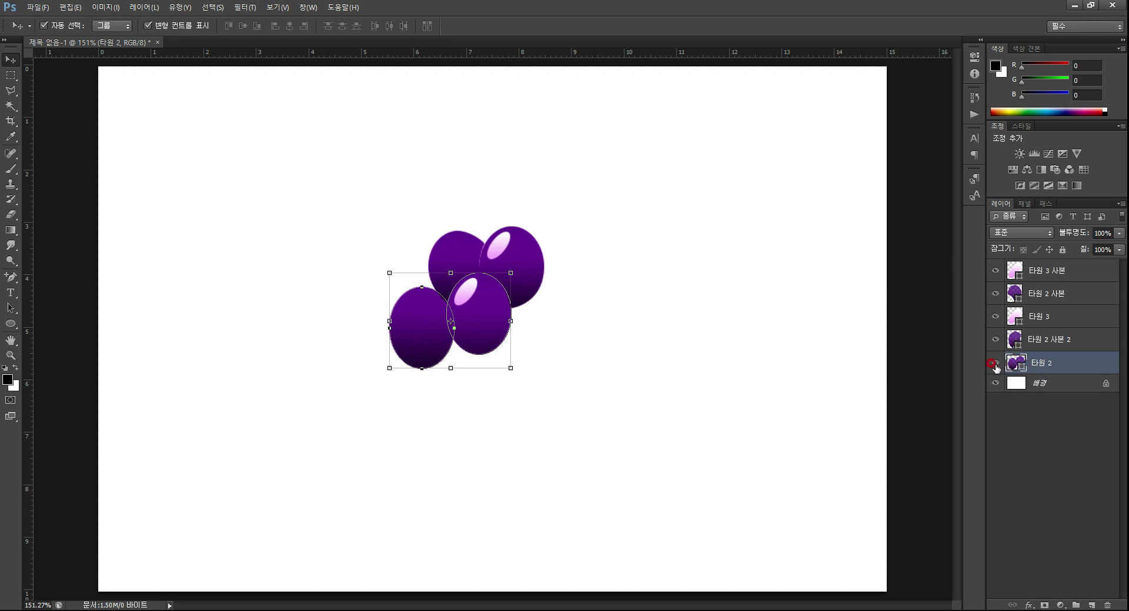
left_click(995, 366)
left_click(995, 367)
key("ctrl+alt+z")
key("ctrl+alt+z")
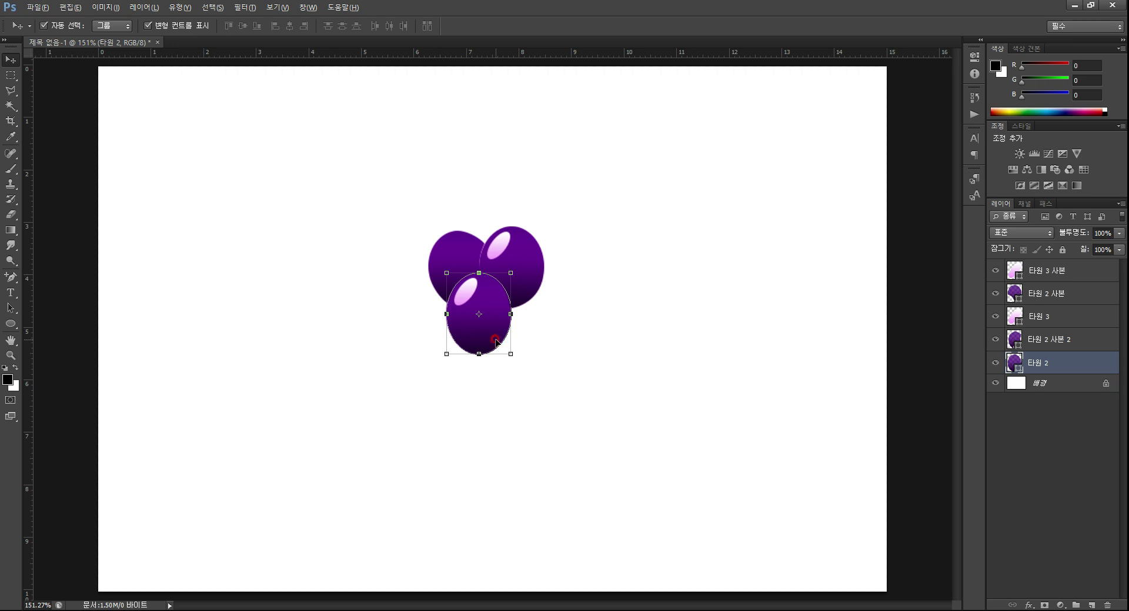
Place a copy of the front grape behind its lower left side, scaled to 86.30% by 86.96% and rotated -9.38°
left_click_drag(494, 337, 457, 362)
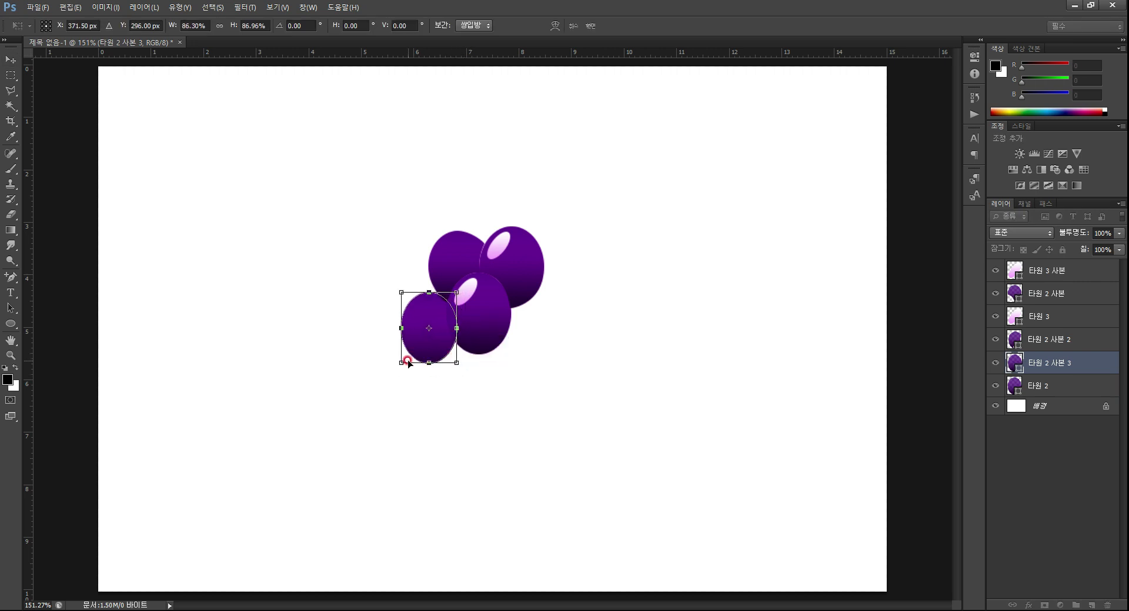
left_click_drag(386, 358, 438, 352)
left_click(1086, 360)
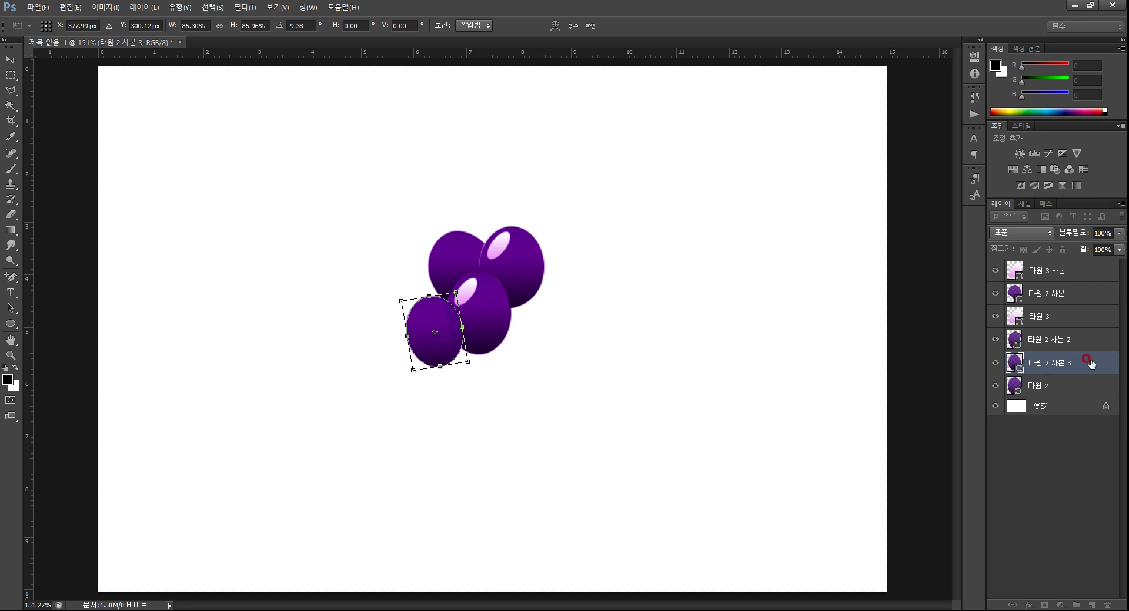
left_click(504, 347)
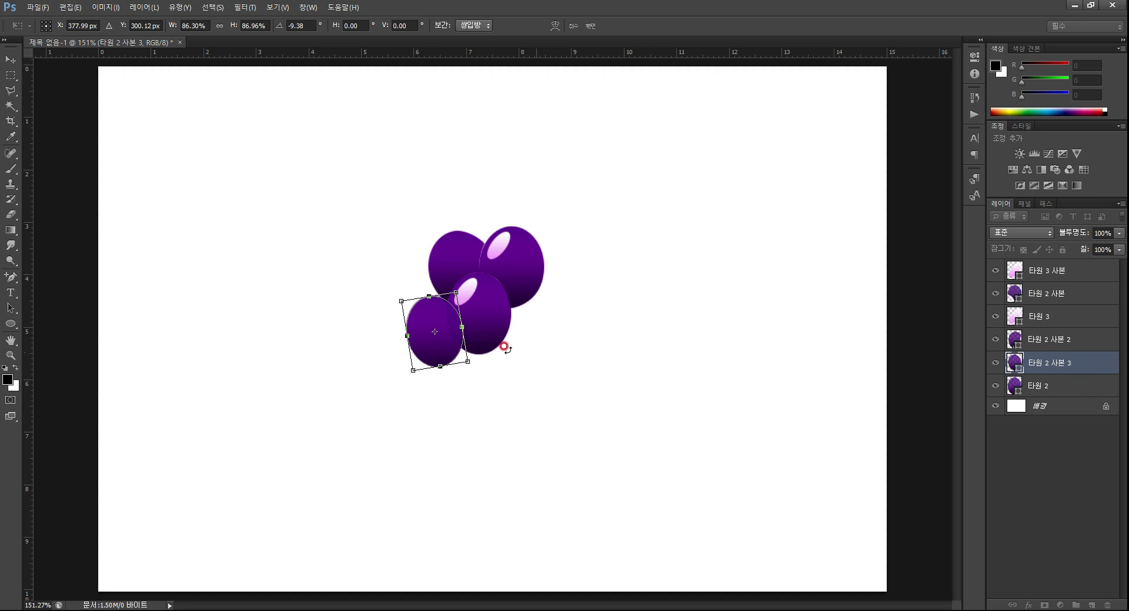
double_click(433, 360)
left_click_drag(1052, 361, 1073, 393)
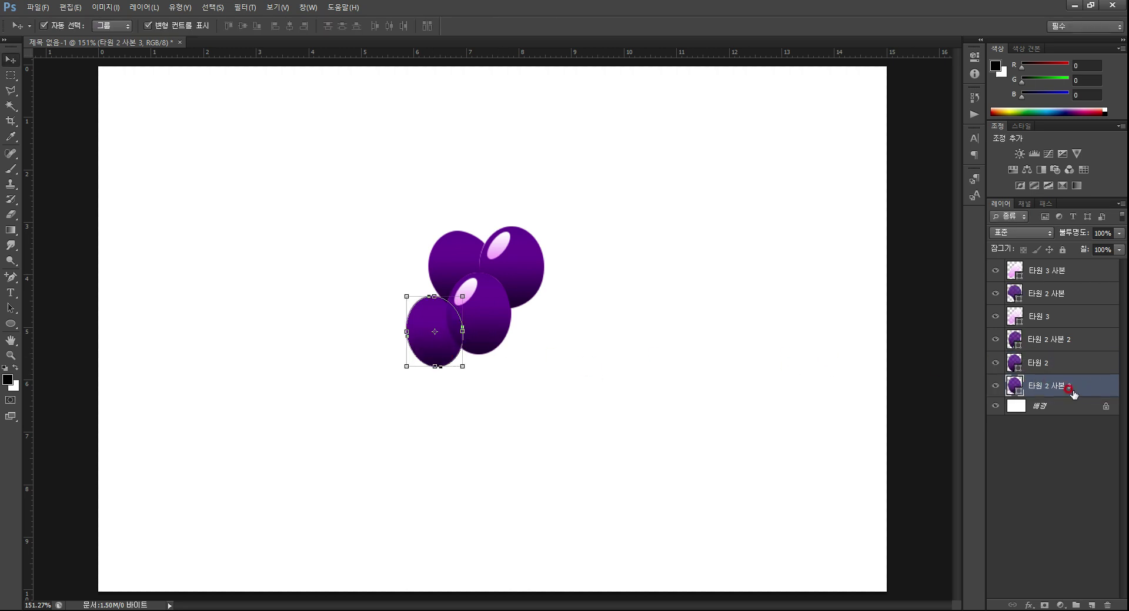
left_click(450, 385)
Duplicate the smaller lower left grape and place the copy behind the front grape's lower right side
left_click(445, 327)
left_click_drag(436, 355, 516, 360)
key("Return")
Place another grape copy below the front grape, scaled to 100.73% by 115.35% and rotated -10.95°
mouse_move(479, 401)
left_mouse_down()
mouse_move(480, 412)
mouse_move(488, 389)
left_mouse_up()
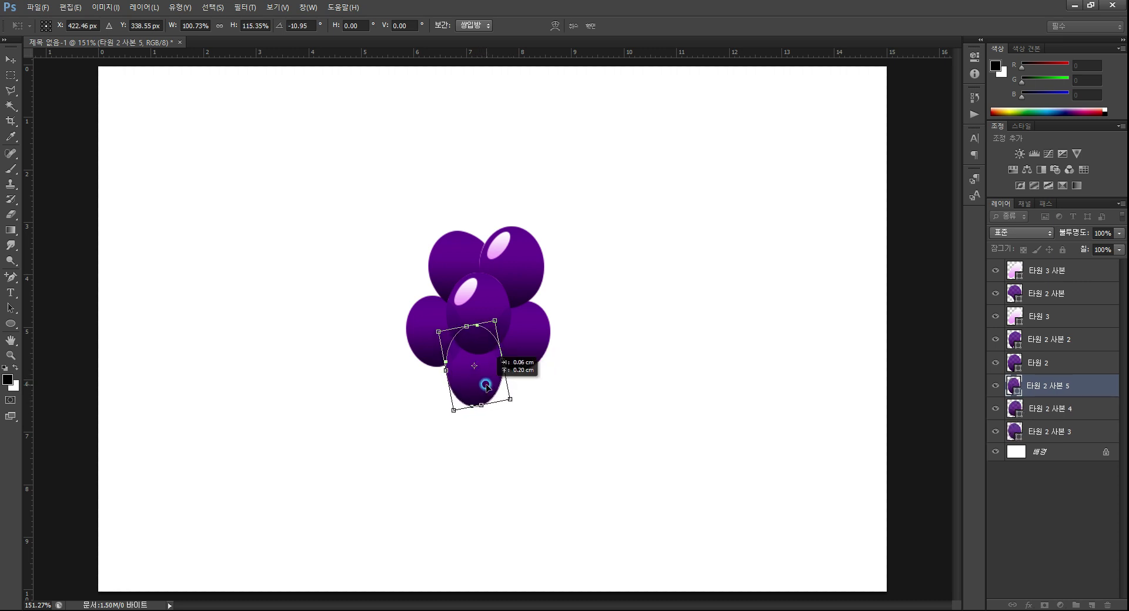
key("Escape")
left_click(484, 388)
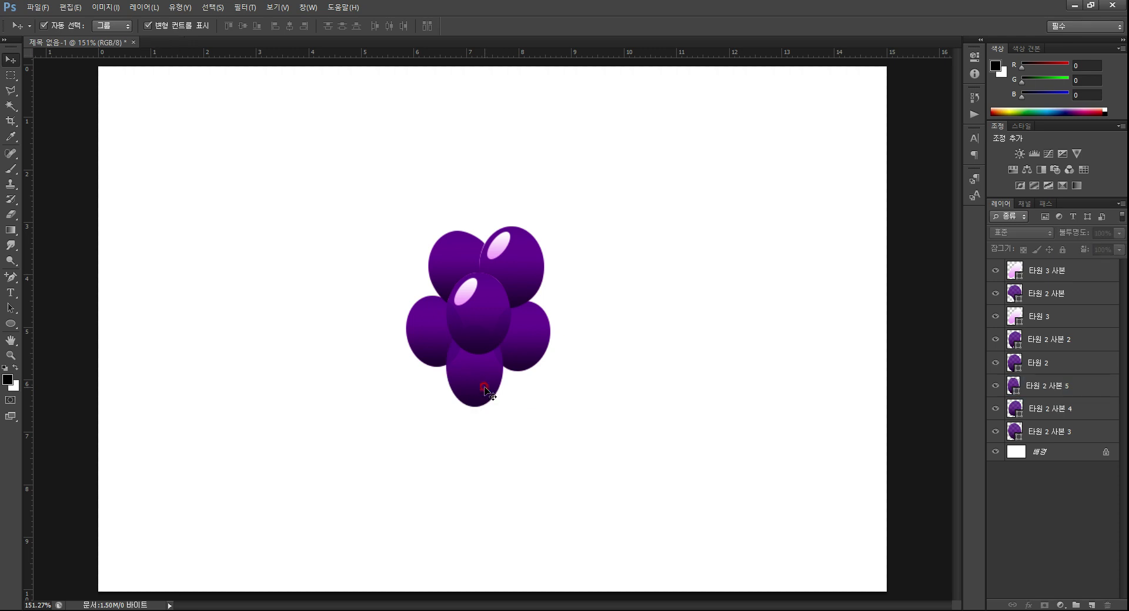
Duplicate the lower centre grape into two bottom-row copies and one on the cluster's upper left rotated -13.64°
left_click_drag(484, 390, 446, 268)
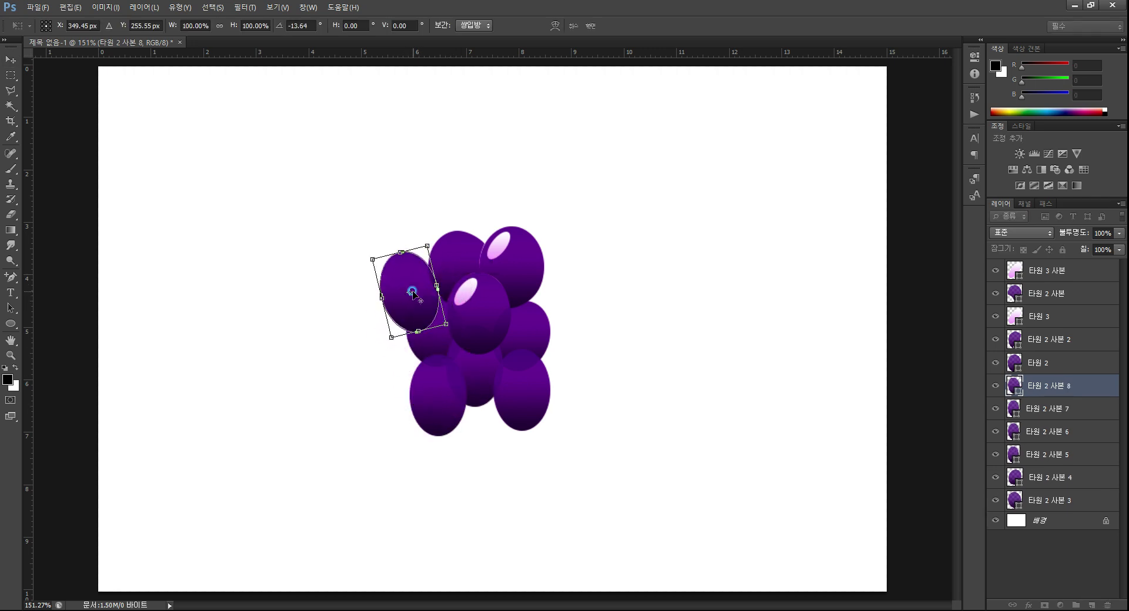
key("Return")
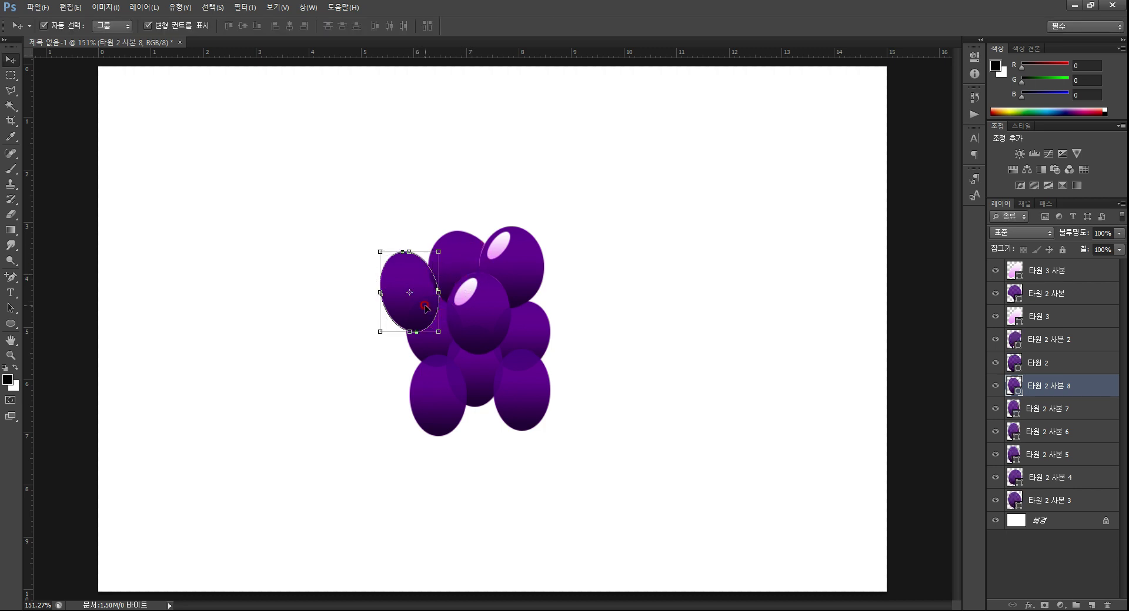
left_click_drag(422, 297, 428, 298)
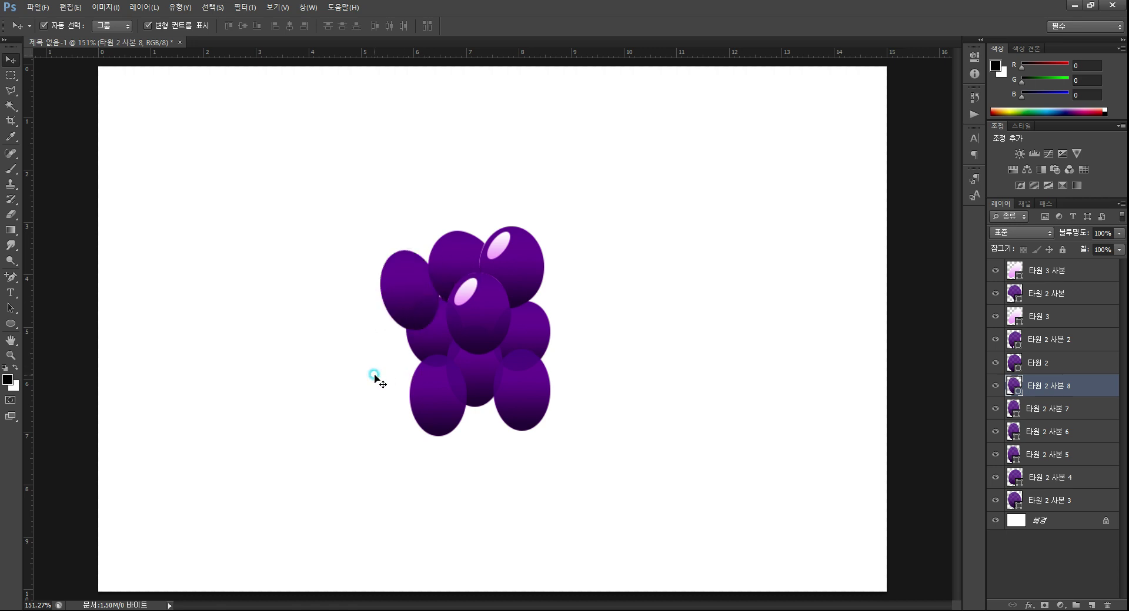
Rotate the bottom left grape by about -9.4° and tilt the bottom right grape slightly the opposite way
left_click(438, 412)
left_click(469, 435)
left_click_drag(469, 435, 479, 428)
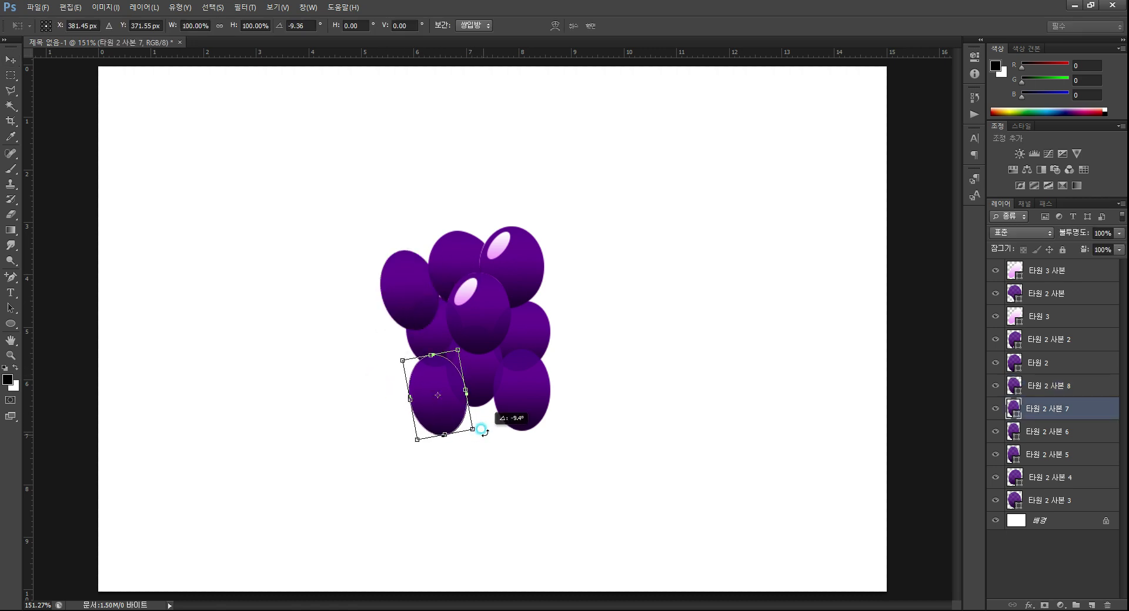
double_click(444, 411)
left_click(518, 404)
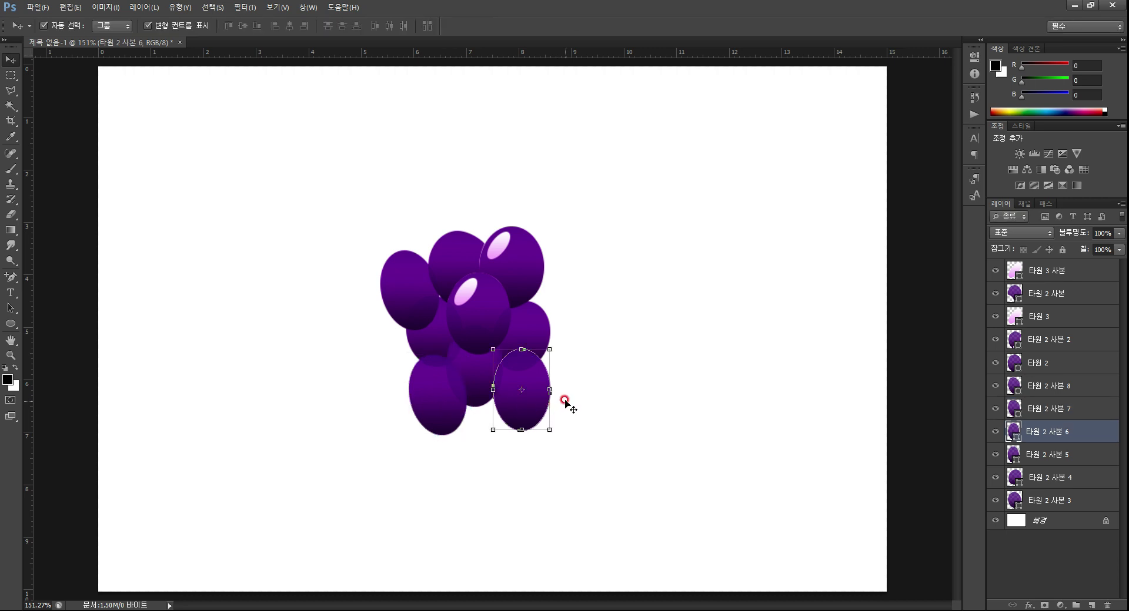
left_click_drag(559, 386, 553, 393)
double_click(524, 414)
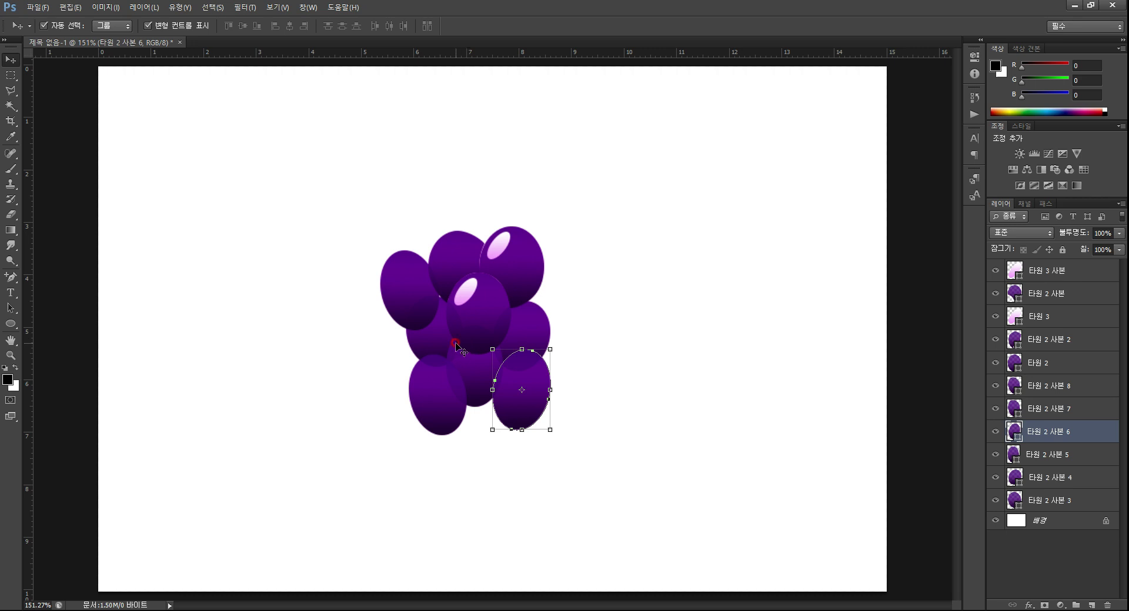
left_click(517, 469)
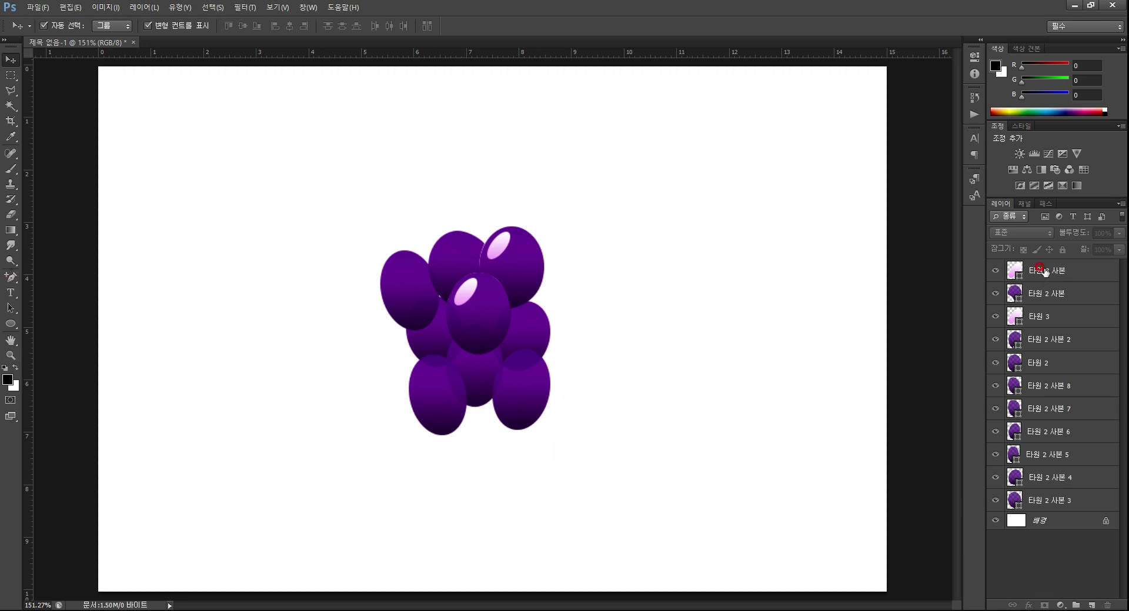
Rename the front grape's layer dfff and the two layers directly below it, 타원 2 사본 8 and 타원 2 사본 7, fff
left_click(1050, 363)
double_click(1050, 365)
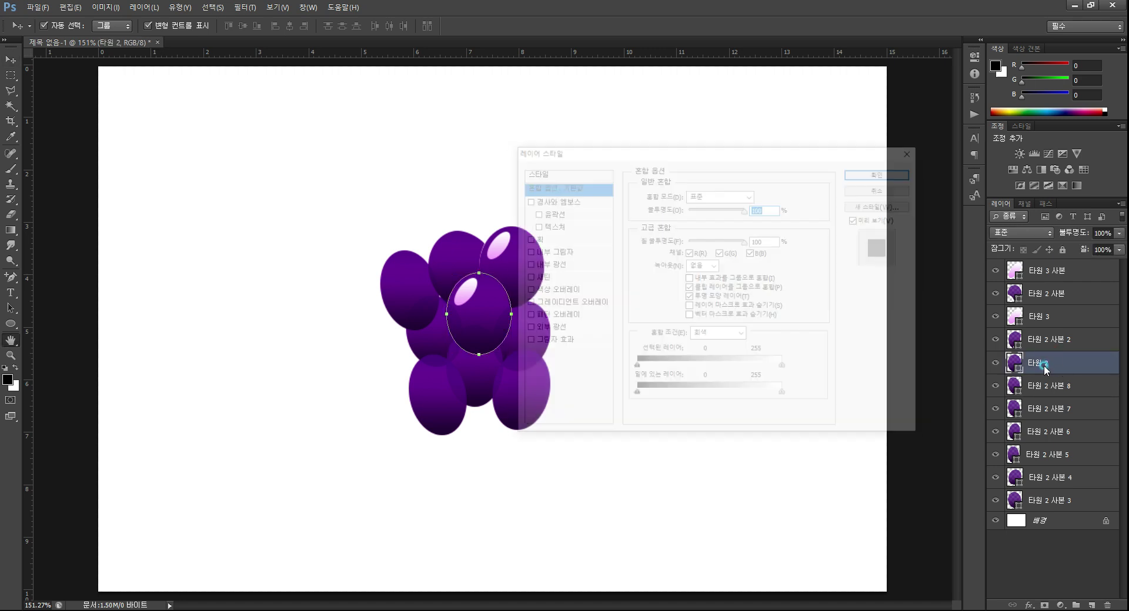
left_click(883, 188)
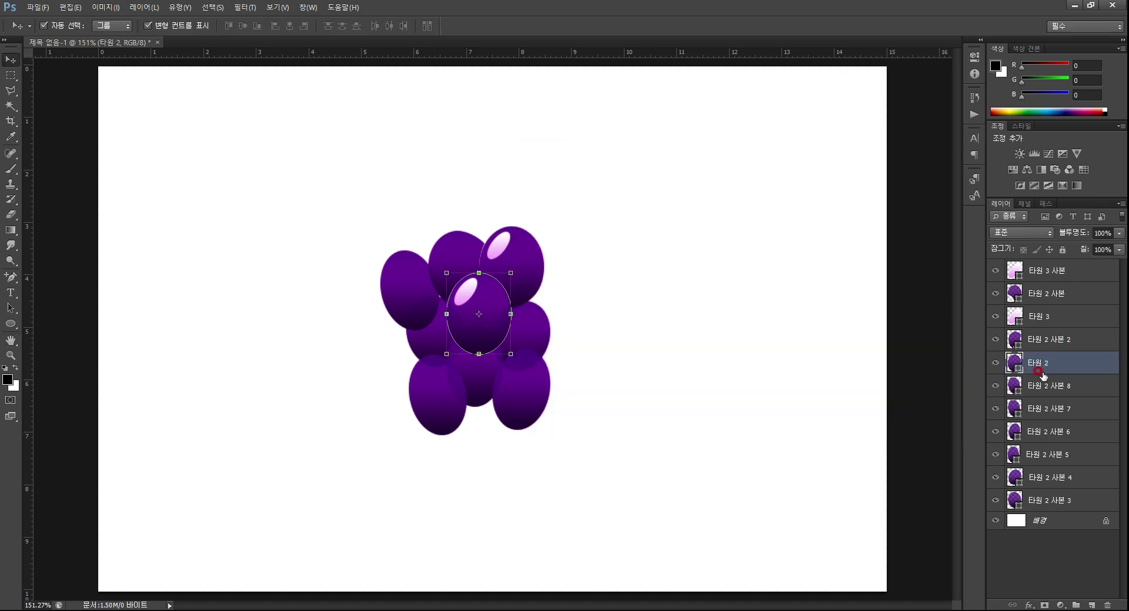
double_click(1034, 363)
type("dfff")
left_click(1055, 385)
double_click(1050, 385)
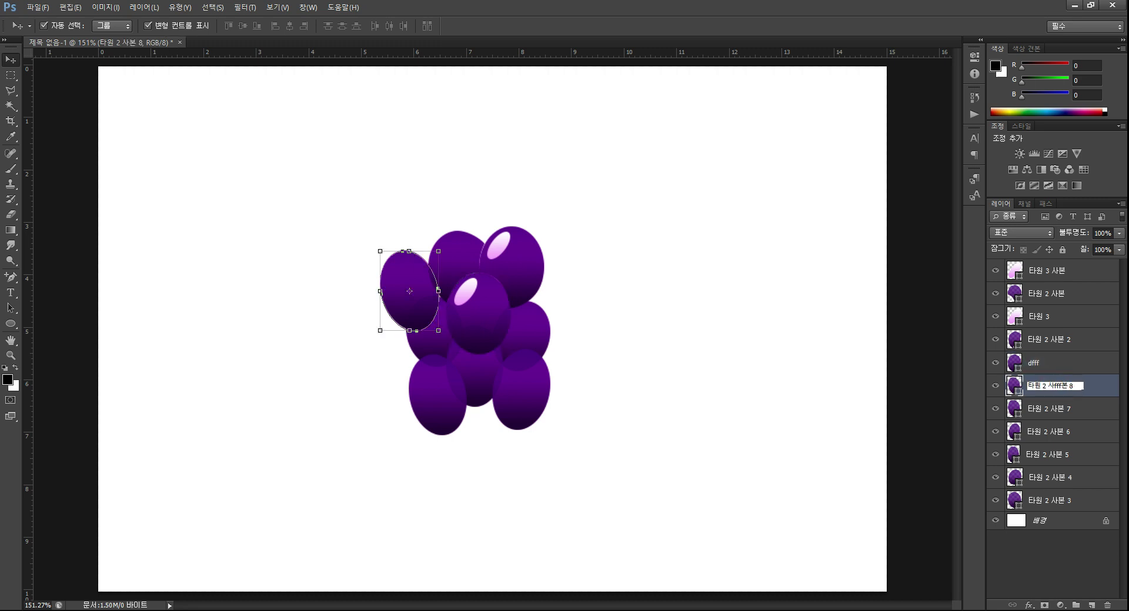
type("fff")
left_click(1035, 409)
double_click(1053, 408)
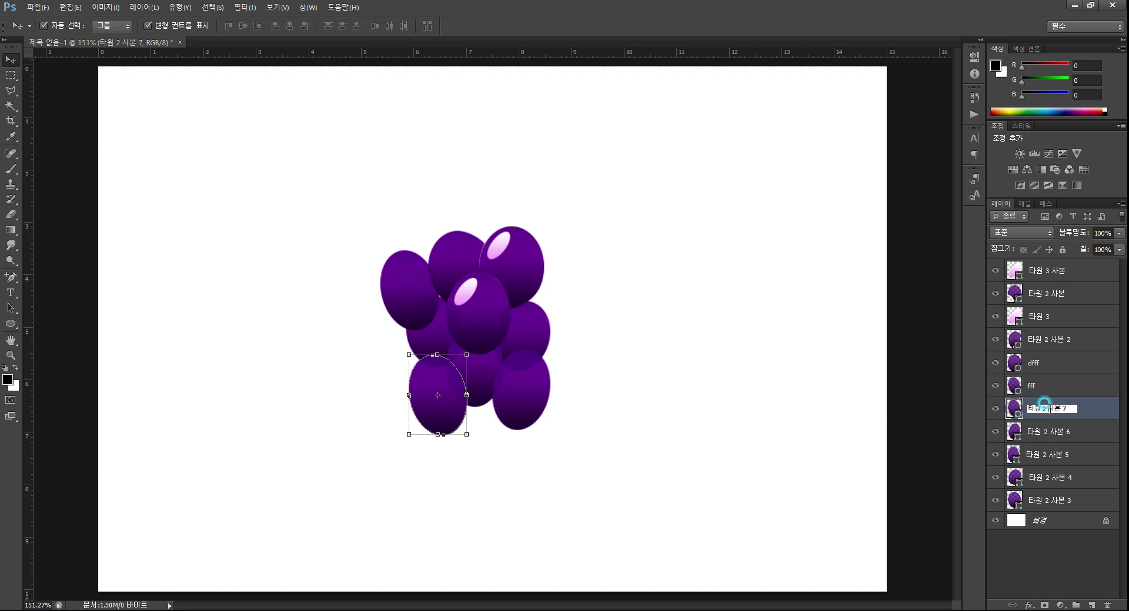
type("fff")
key("Return")
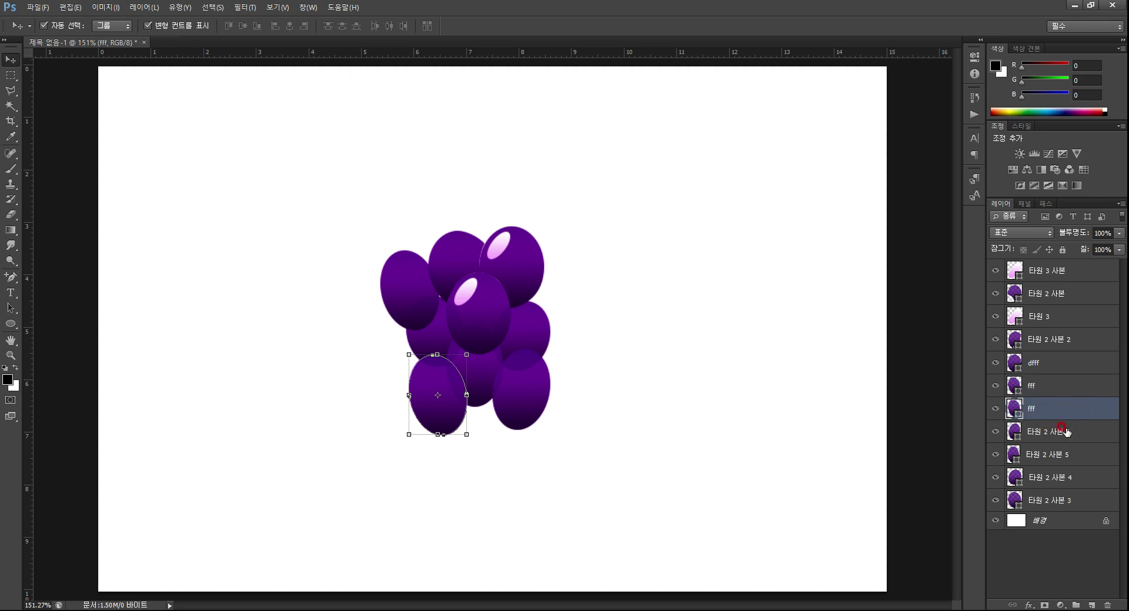
left_click(493, 323)
left_click(482, 252)
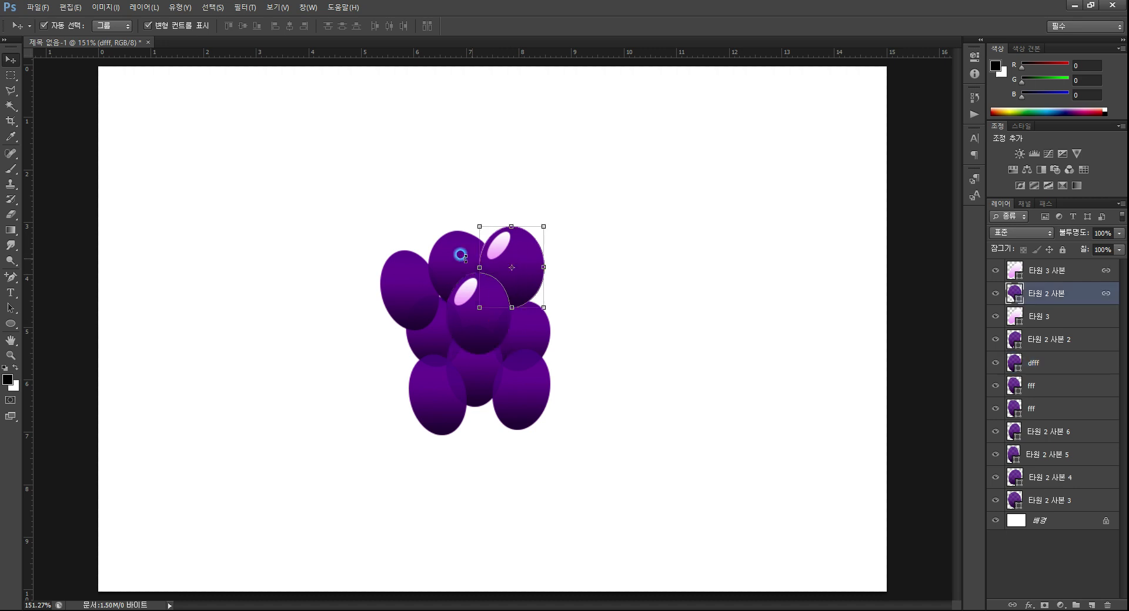
left_click(447, 262)
key("ctrl+t")
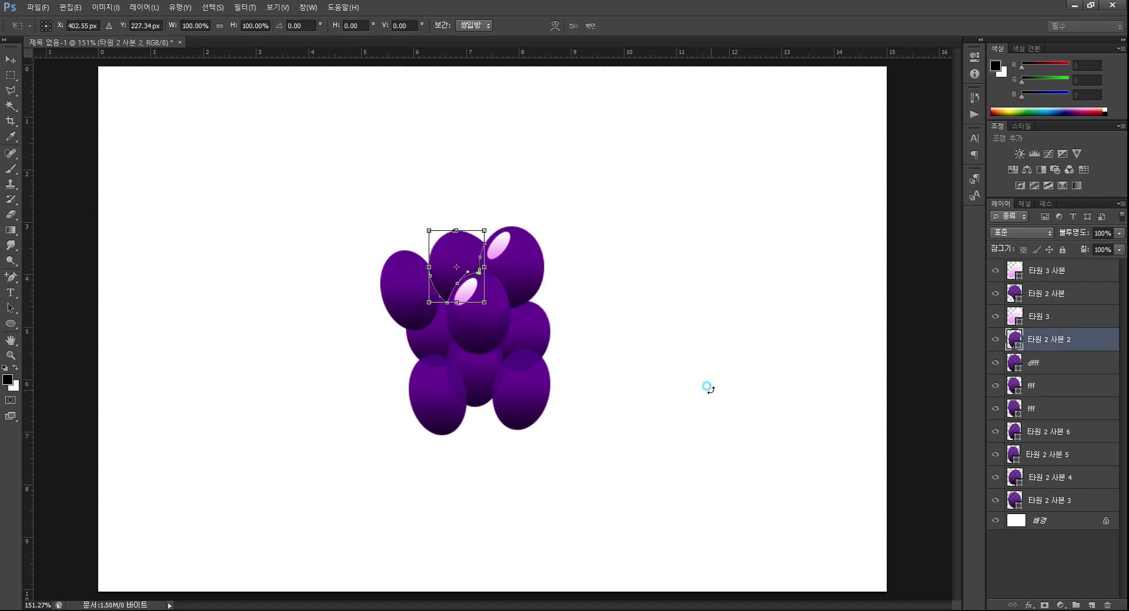
double_click(459, 257)
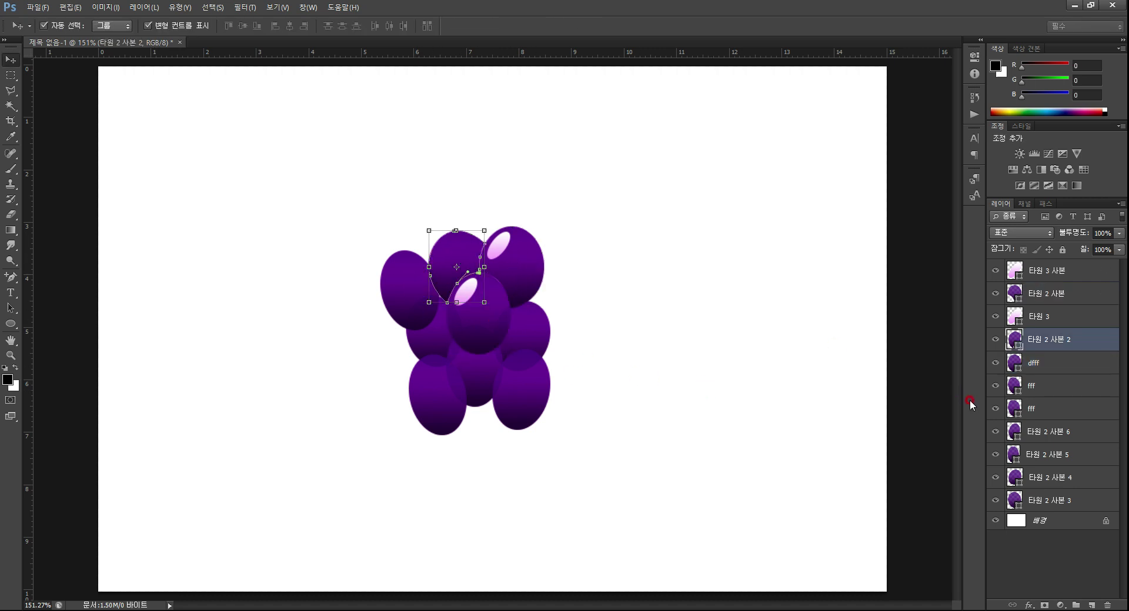
Create a layer group below the dfff layer, move the six grape layers beneath it into the group, and collapse it
left_click(1088, 378)
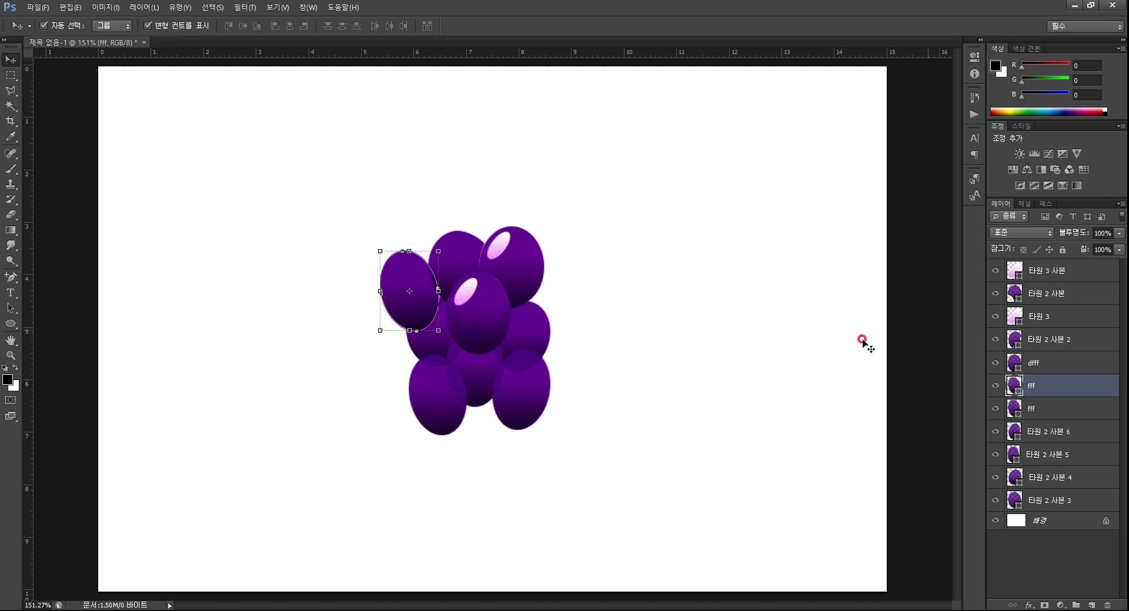
left_click(1075, 606)
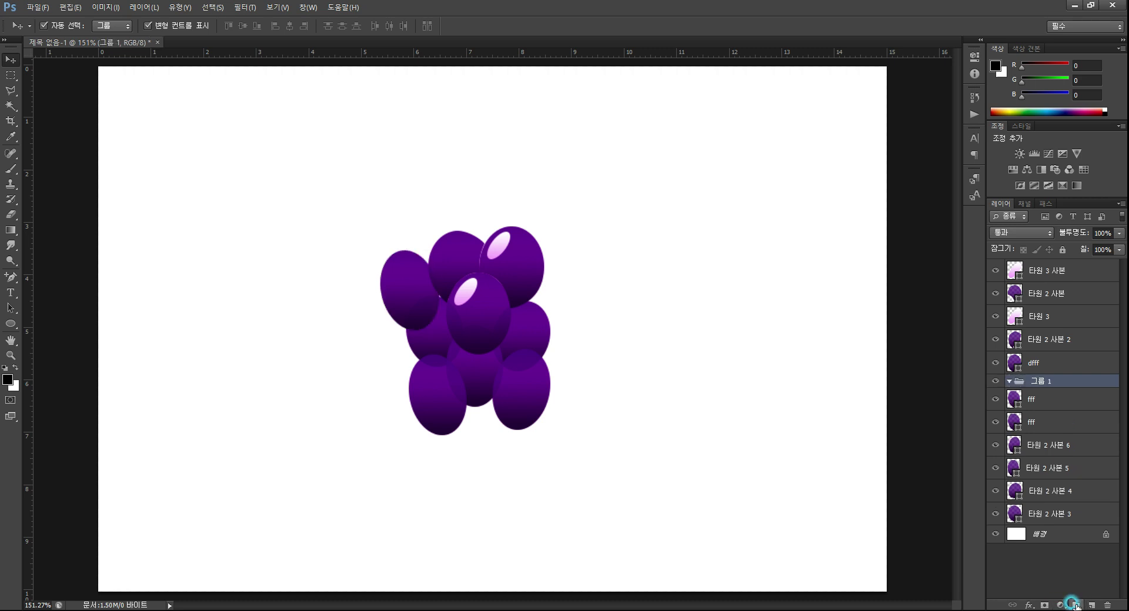
left_click(1040, 400)
left_click(1041, 423, "shift")
left_click(1041, 449, "shift")
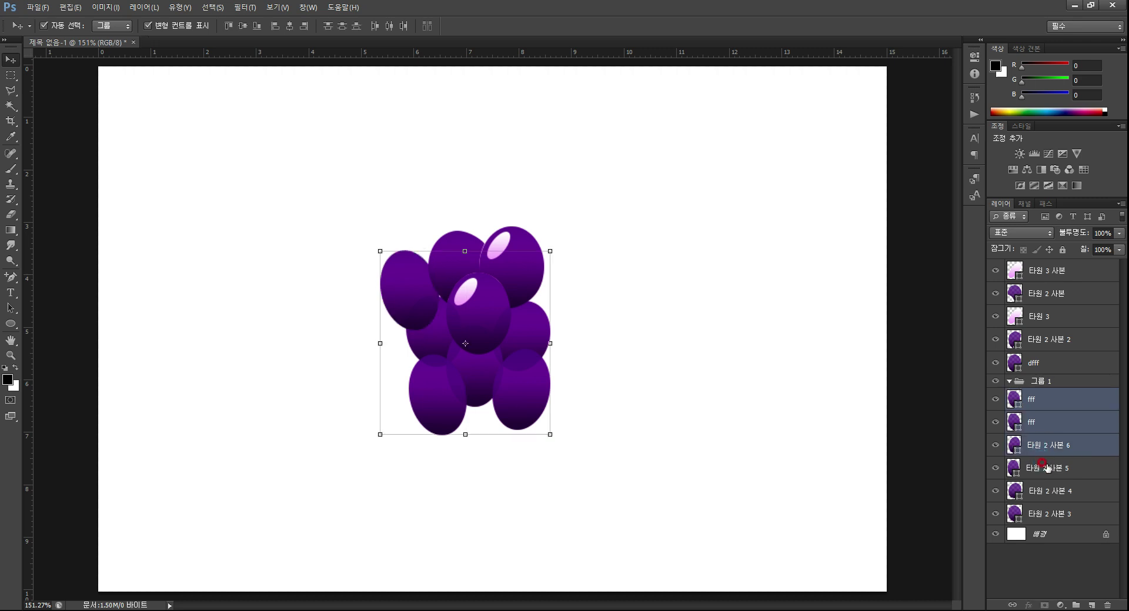
left_click(1042, 469, "shift")
left_click(1044, 491, "shift")
left_click(1044, 506, "shift")
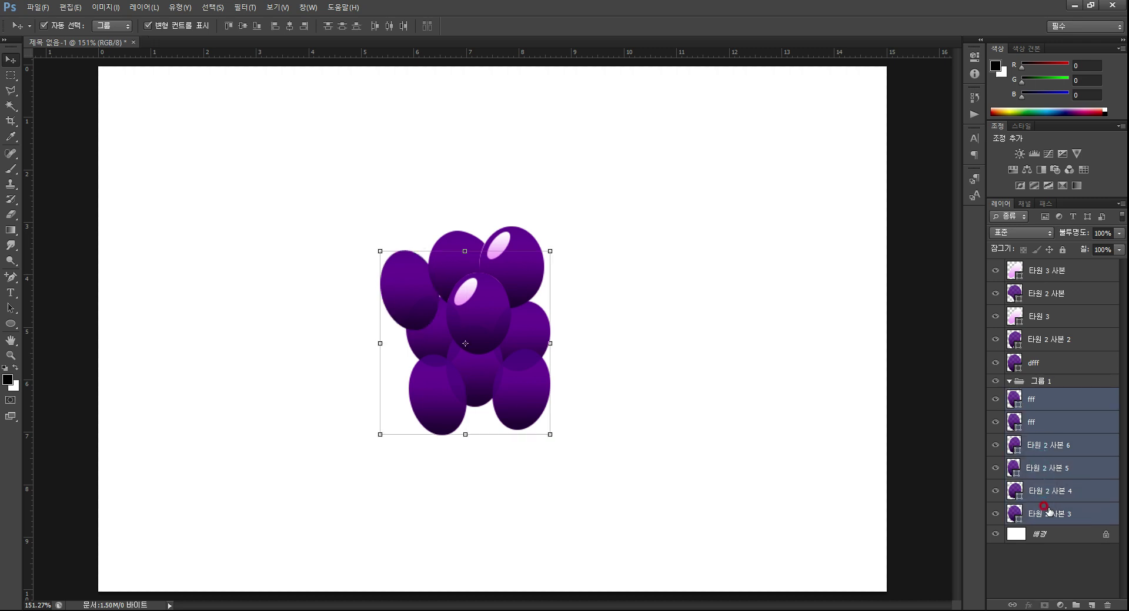
double_click(1030, 397)
left_click_drag(1030, 399, 1025, 380)
left_click(997, 381)
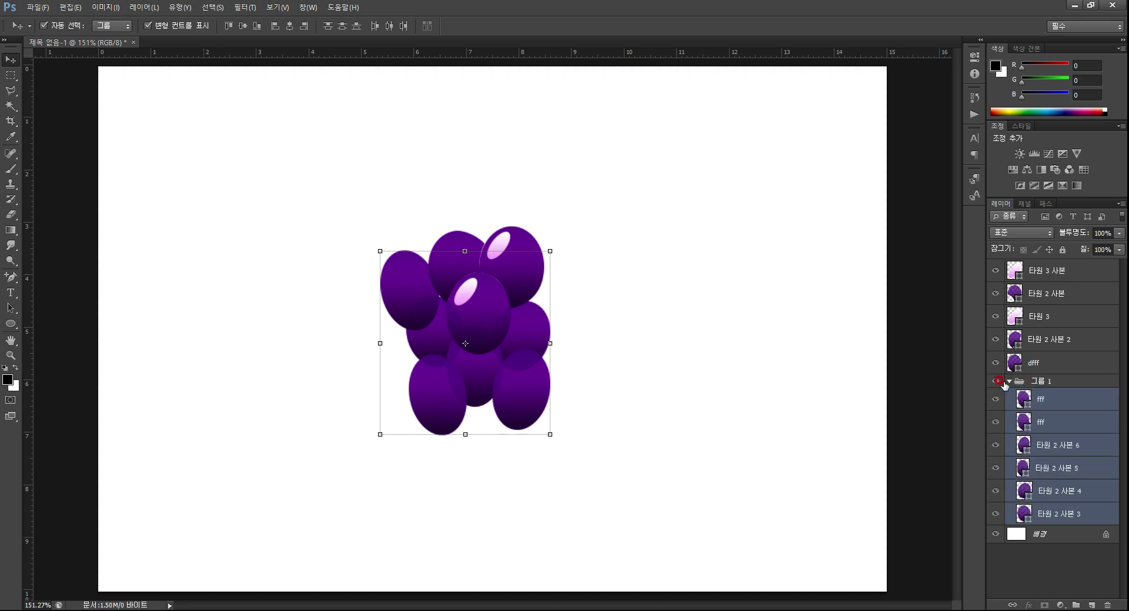
left_click(1006, 382)
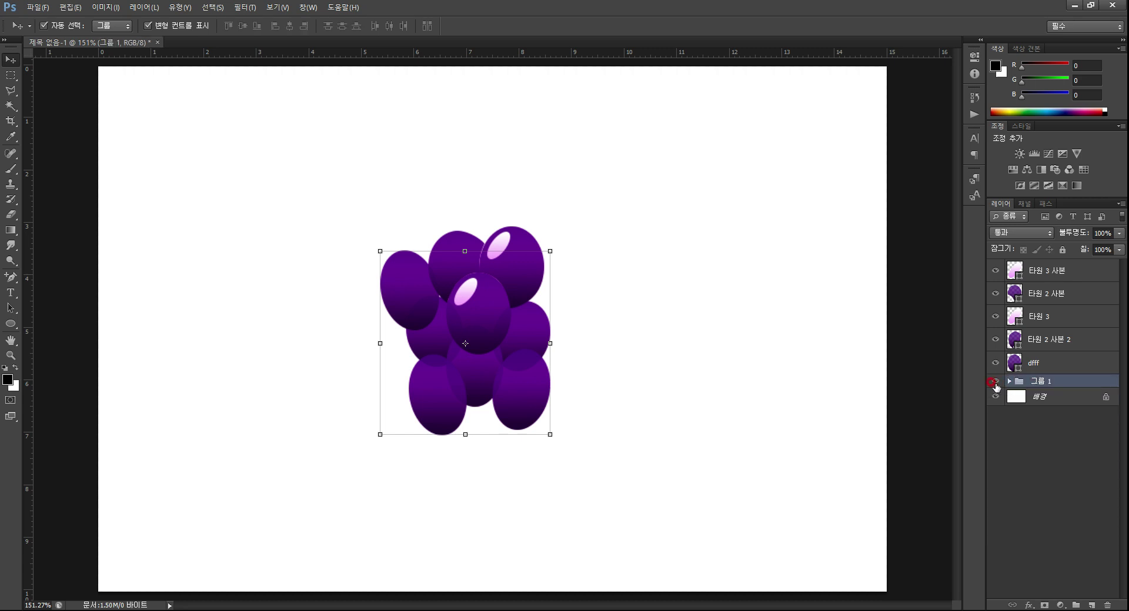
Toggle the grape group's visibility off and on to examine which grapes it contains
left_click(995, 381)
left_click(995, 382)
left_click(995, 382)
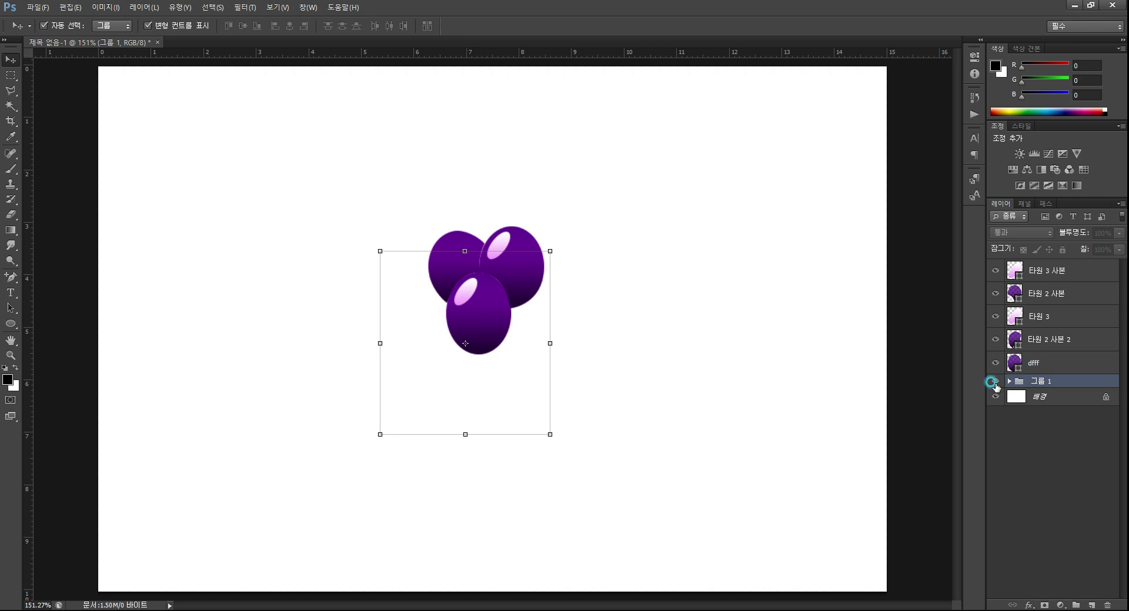
left_click(995, 382)
left_click(995, 382)
left_click(995, 382)
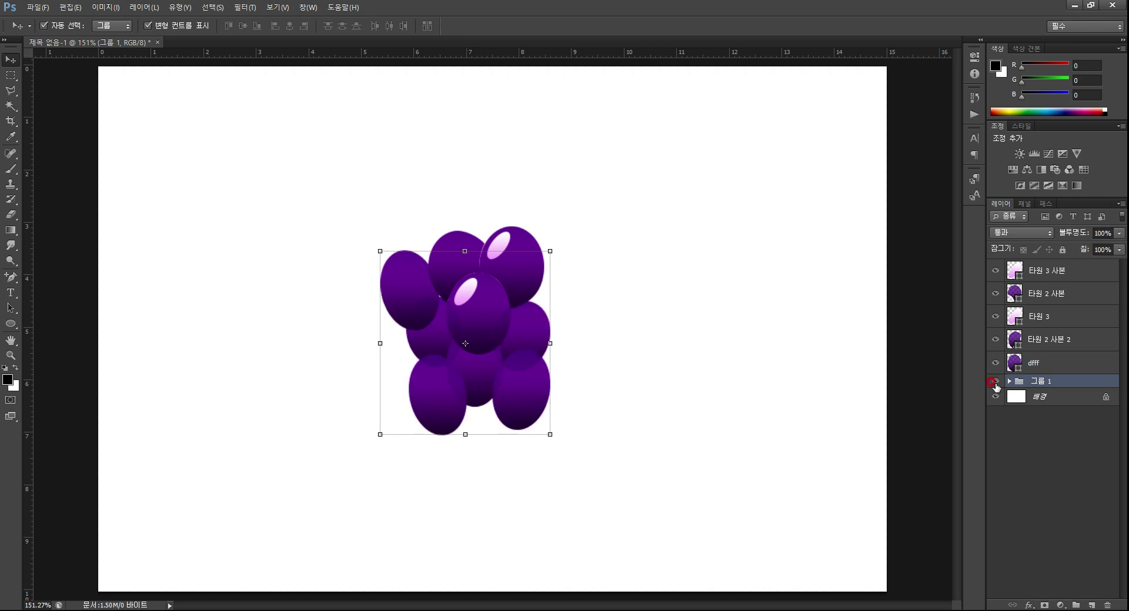
left_click(995, 382)
left_click(995, 382)
Add a new layer, place it at the top of the layer stack and name it 가지
left_click(1092, 605)
left_click_drag(1051, 385, 1057, 264)
double_click(1057, 265)
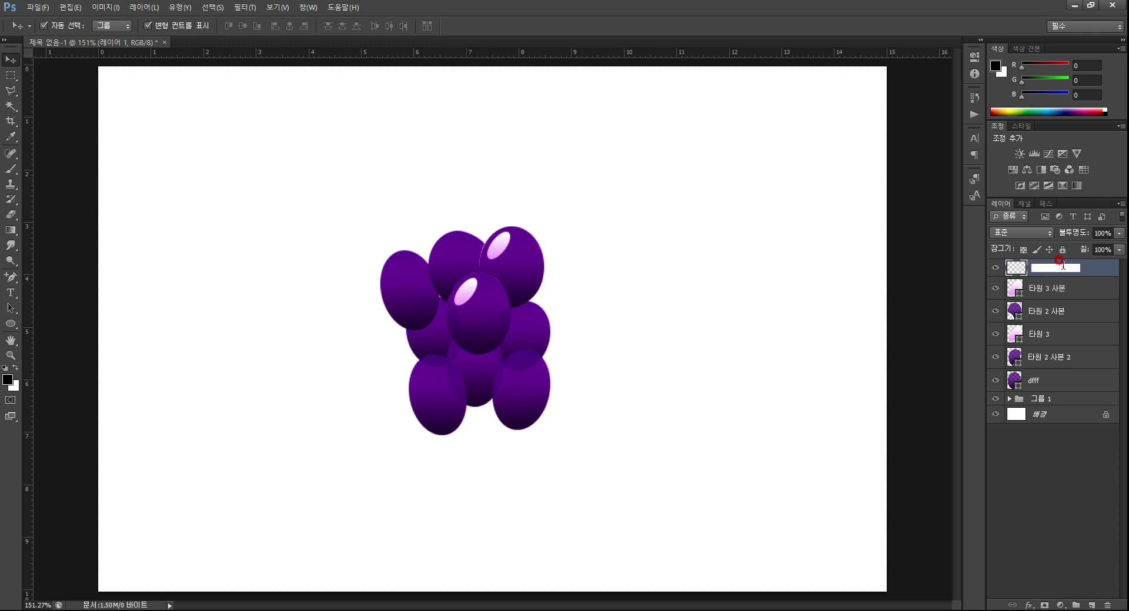
left_click(1013, 509)
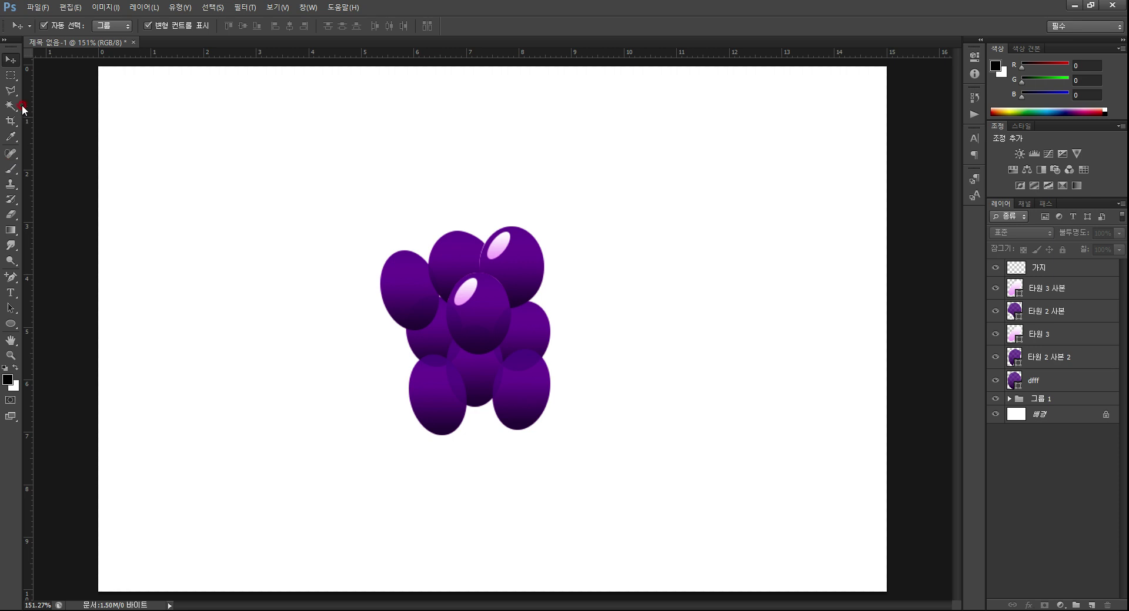
Outline a thin bent stem with a flared tip rising from the top of the grape cluster, using the Polygonal Lasso
left_click(10, 91)
left_click(476, 229)
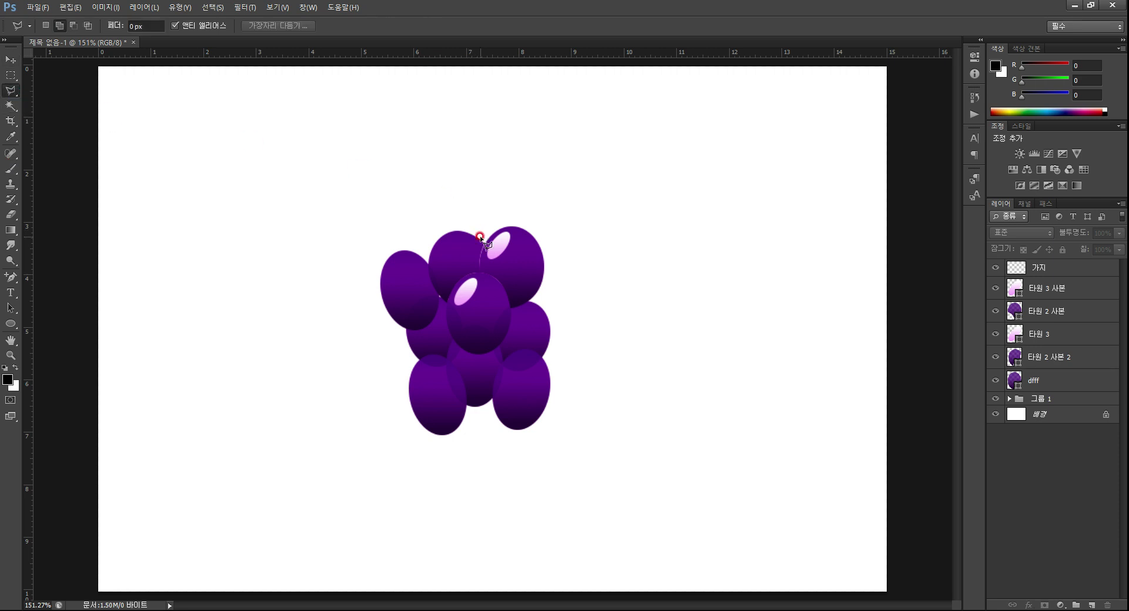
left_click(476, 172)
left_click(489, 104)
left_click(510, 88)
left_click(517, 83)
left_click(511, 103)
left_click(494, 109)
left_click(488, 141)
left_click(483, 172)
left_click(478, 196)
left_click(480, 225)
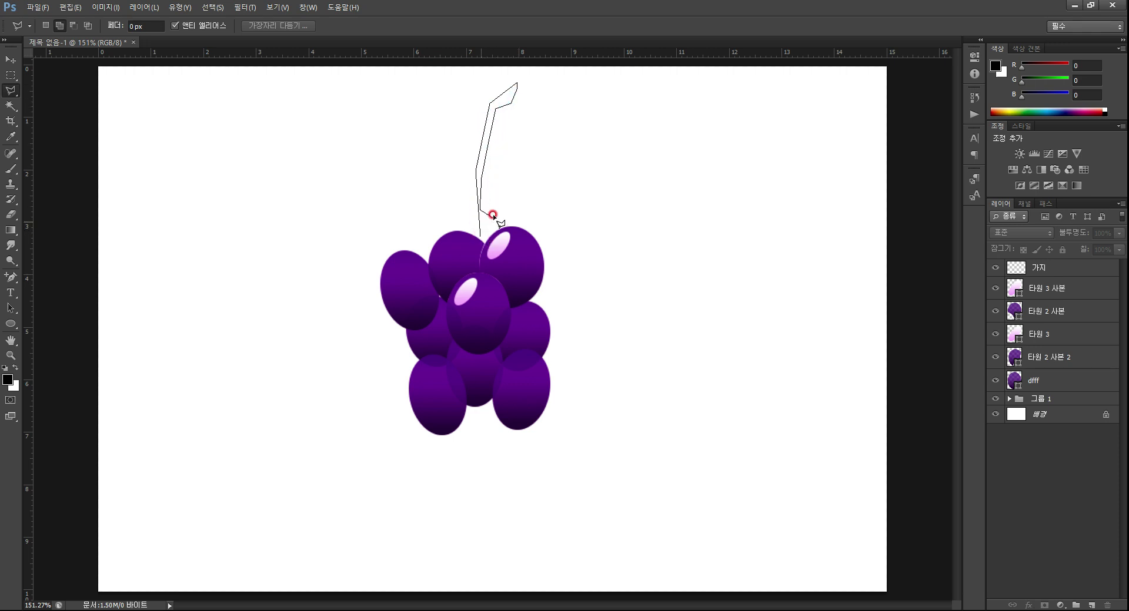
left_click(484, 229)
left_click(484, 239)
left_click(479, 235)
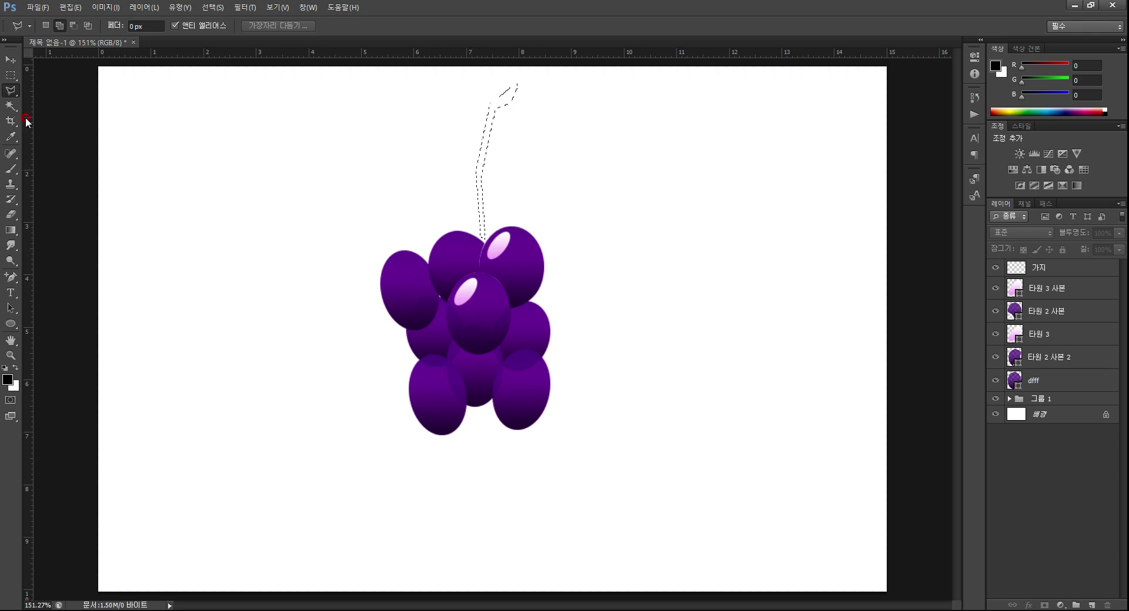
Fill the stem selection on the 가지 layer with dark brown 4e2e2e using the Paint Bucket, and clear the selection
left_click(14, 60)
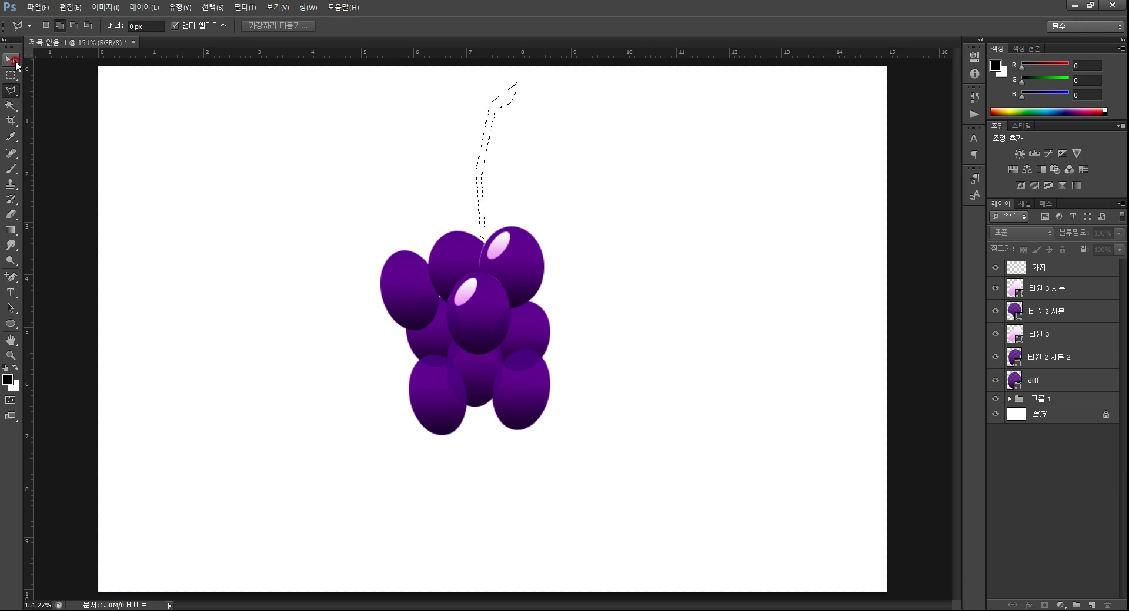
left_click(13, 231)
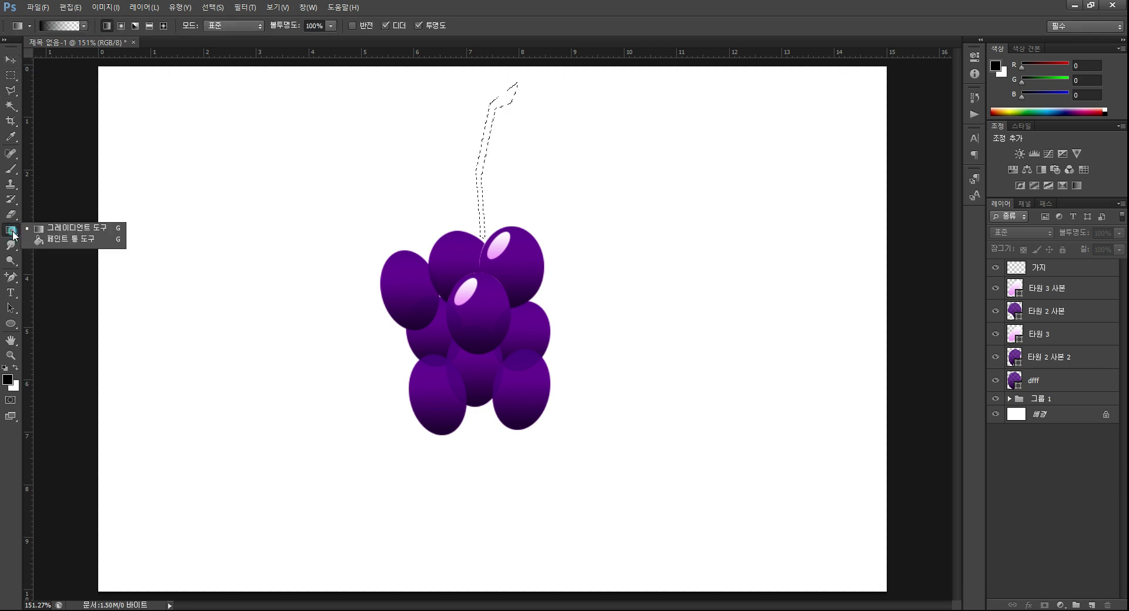
left_click(78, 231)
left_click(78, 240)
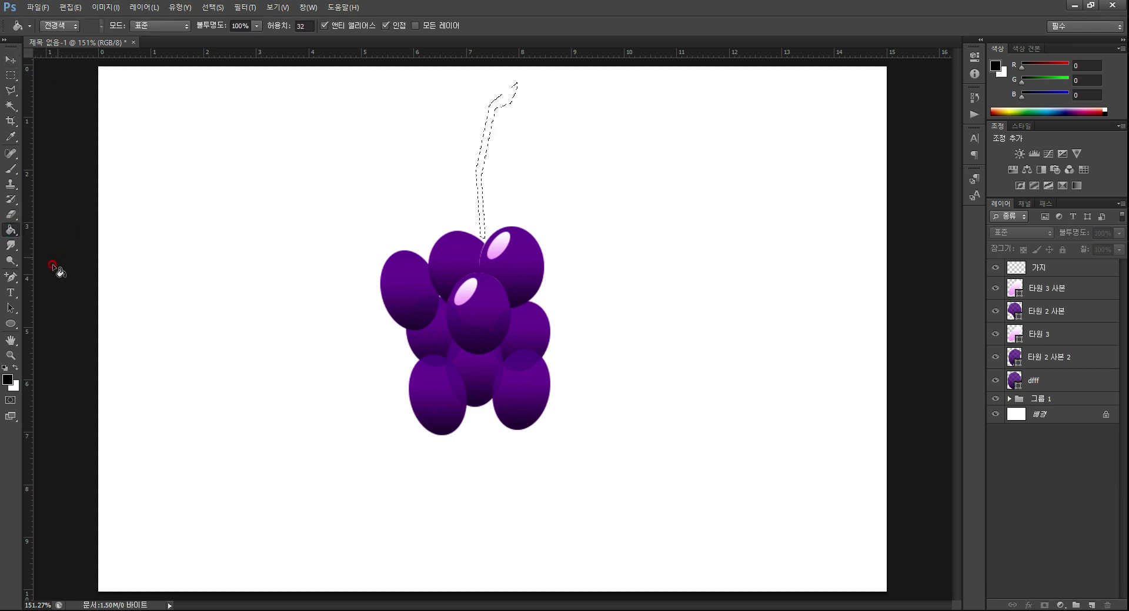
left_click(15, 383)
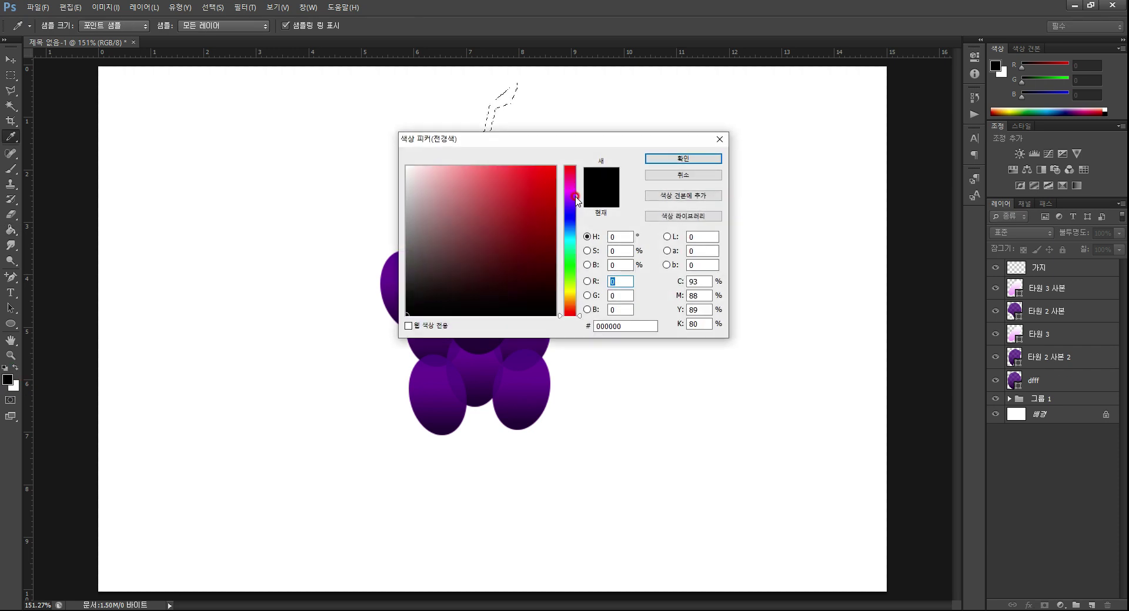
left_click_drag(542, 182, 467, 269)
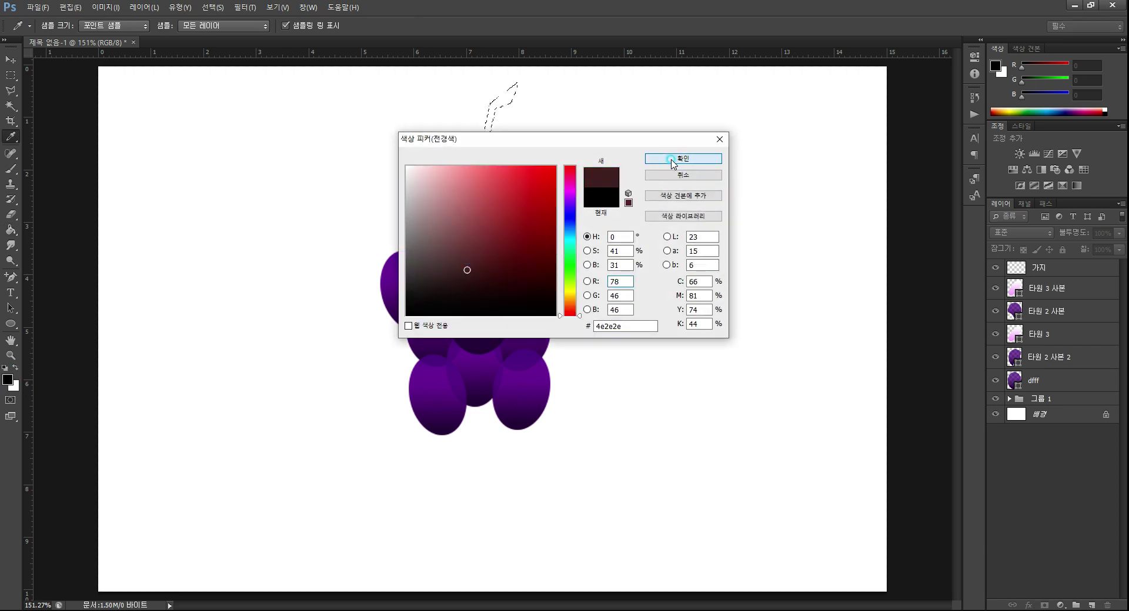
left_click(652, 158)
left_click(1028, 274)
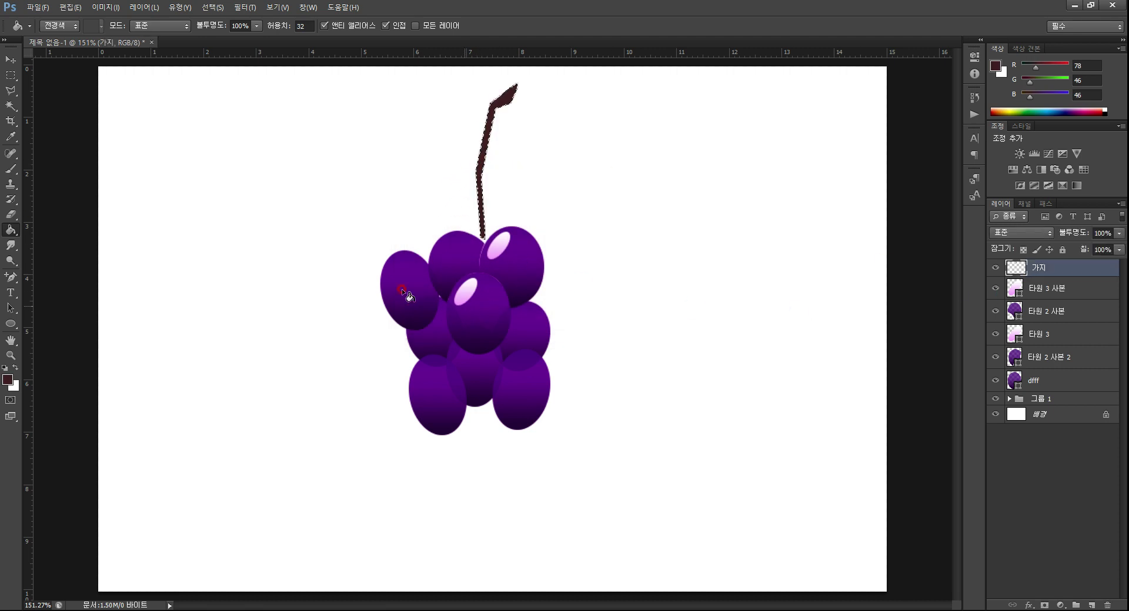
left_click(10, 75)
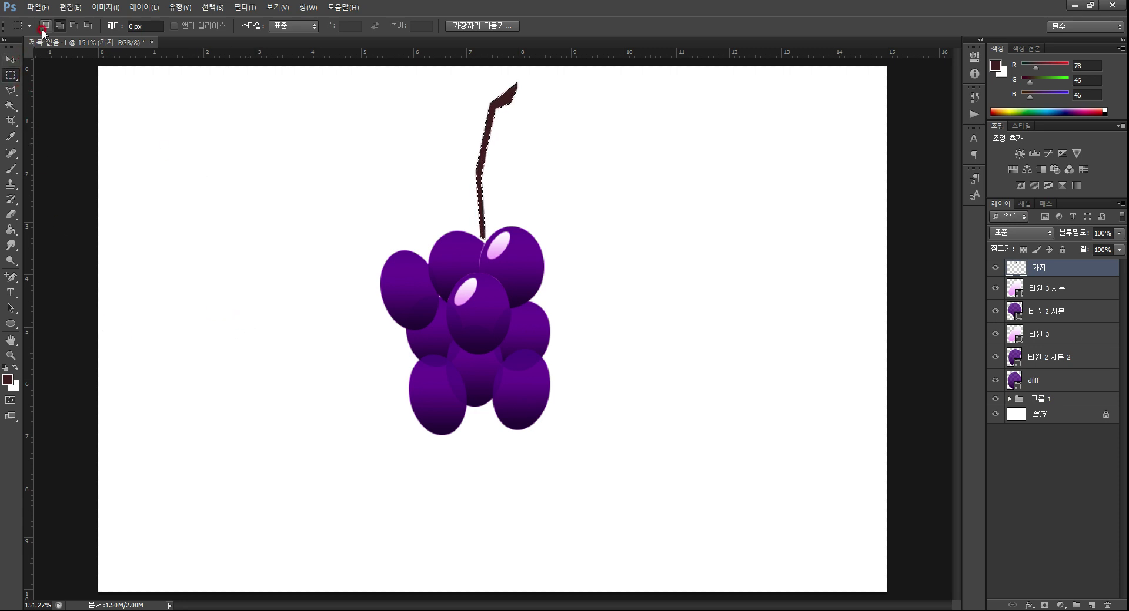
left_click(199, 159)
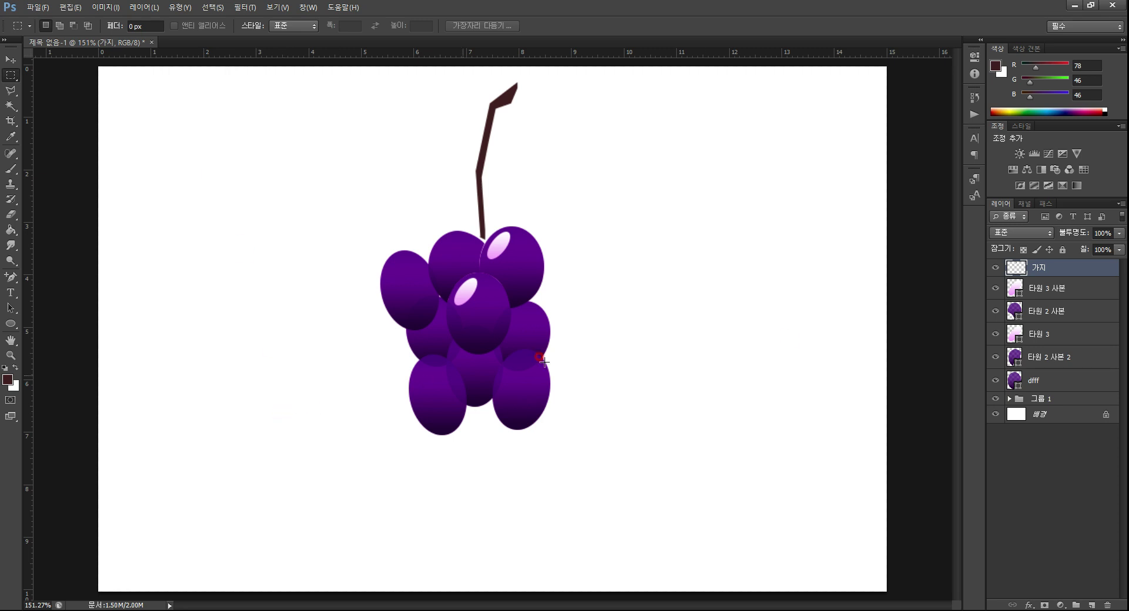
Draw the leaf-and-tendril custom shape at about 148 × 100 px on a new layer and place it across the stem above the grapes
left_click(1089, 604)
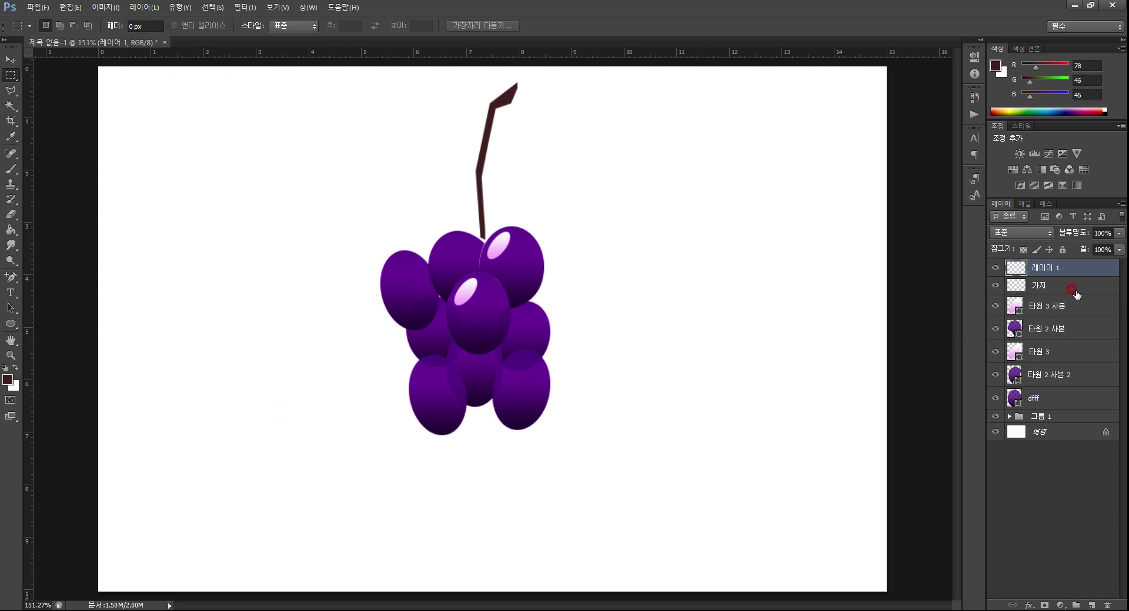
left_click(16, 323)
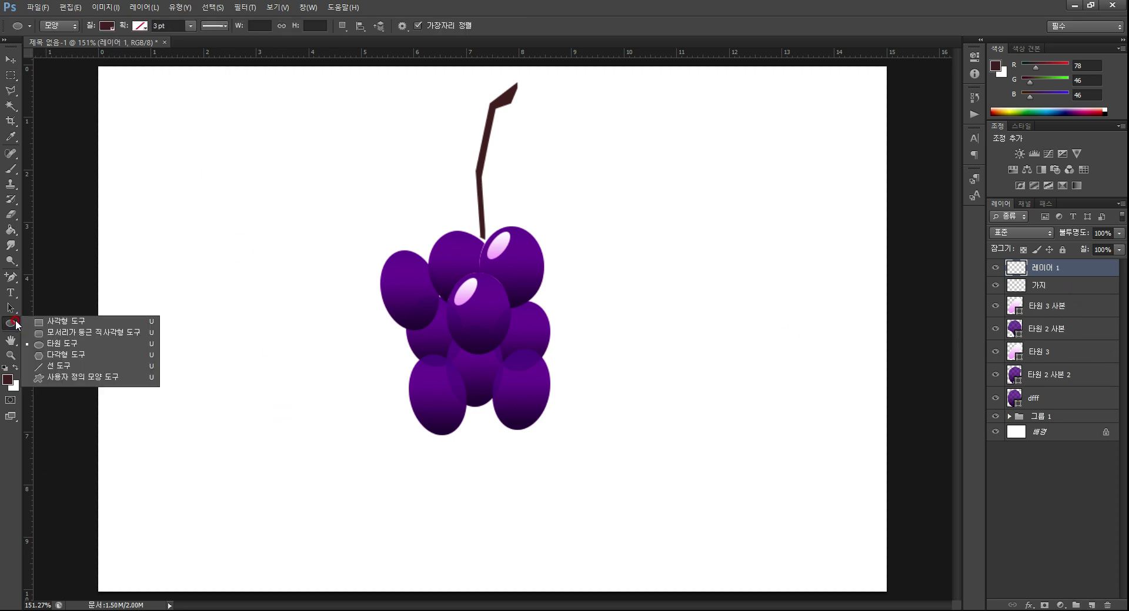
left_click(84, 377)
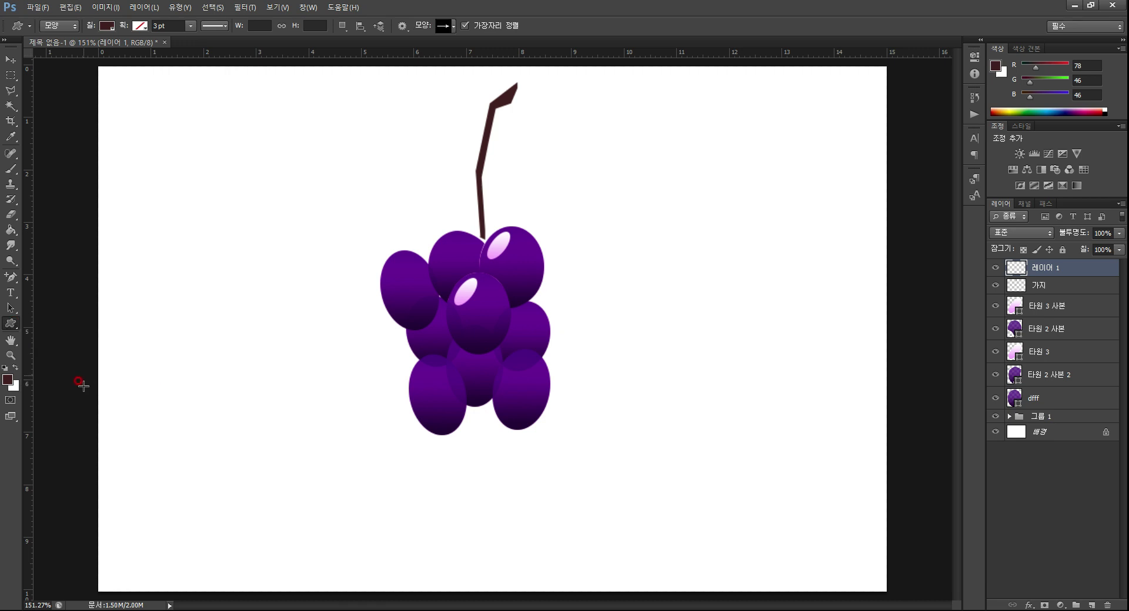
left_click(453, 26)
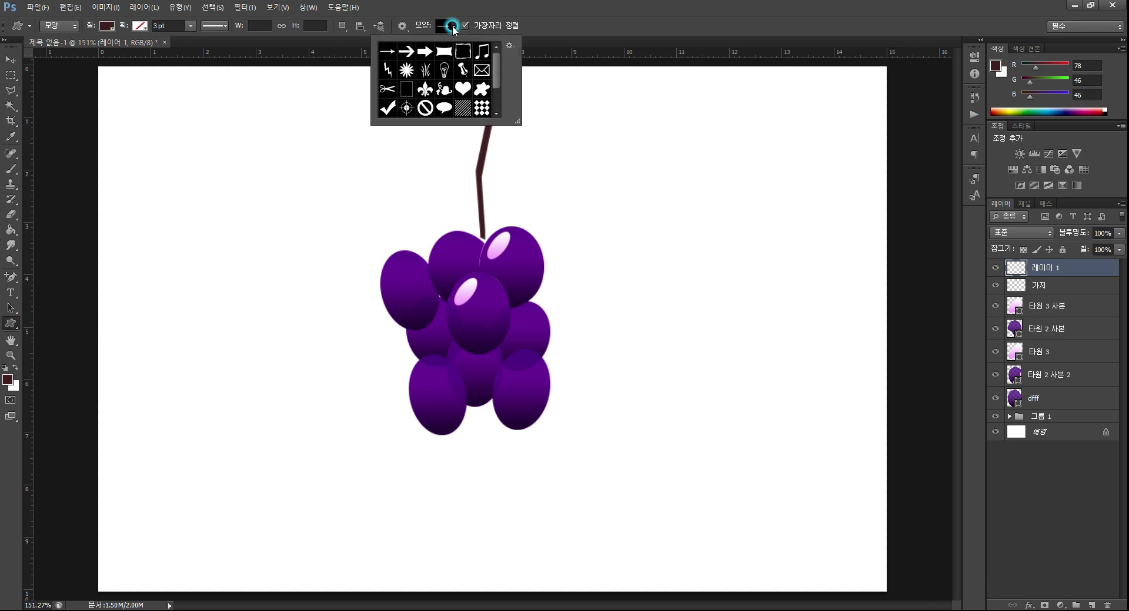
mouse_move(496, 87)
left_mouse_down()
mouse_move(496, 106)
mouse_move(496, 76)
left_mouse_up()
left_click(444, 89)
left_click_drag(319, 186, 442, 303)
left_click_drag(517, 314, 449, 272)
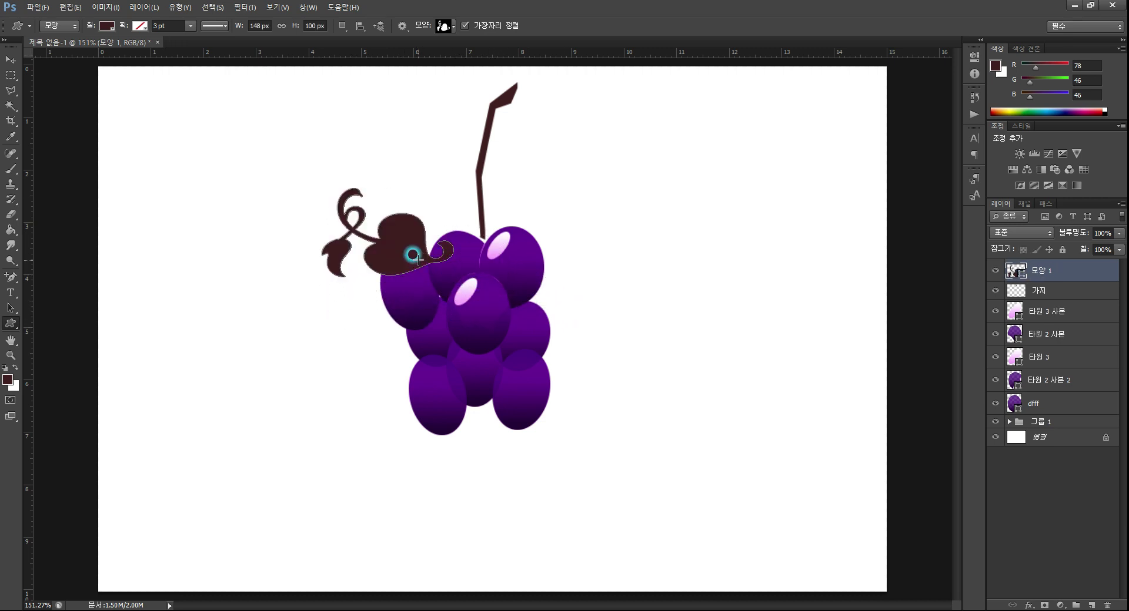
left_click(11, 59)
left_click_drag(389, 235, 527, 187)
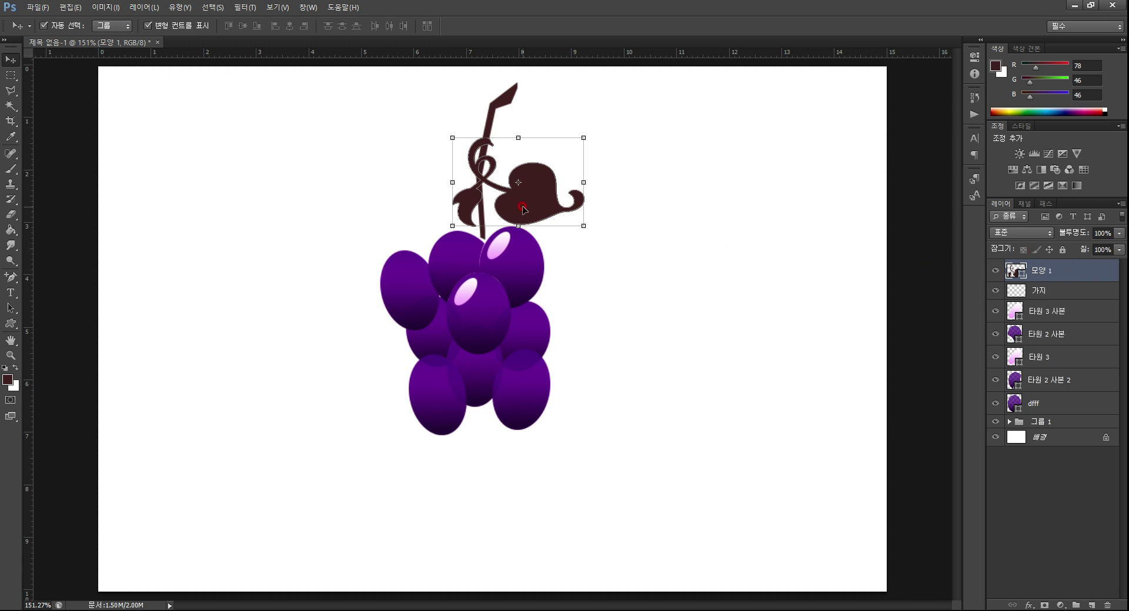
Duplicate the leaf-and-tendril ornament, flip the copy horizontally and move it over the upper stem
left_click_drag(523, 209, 755, 249)
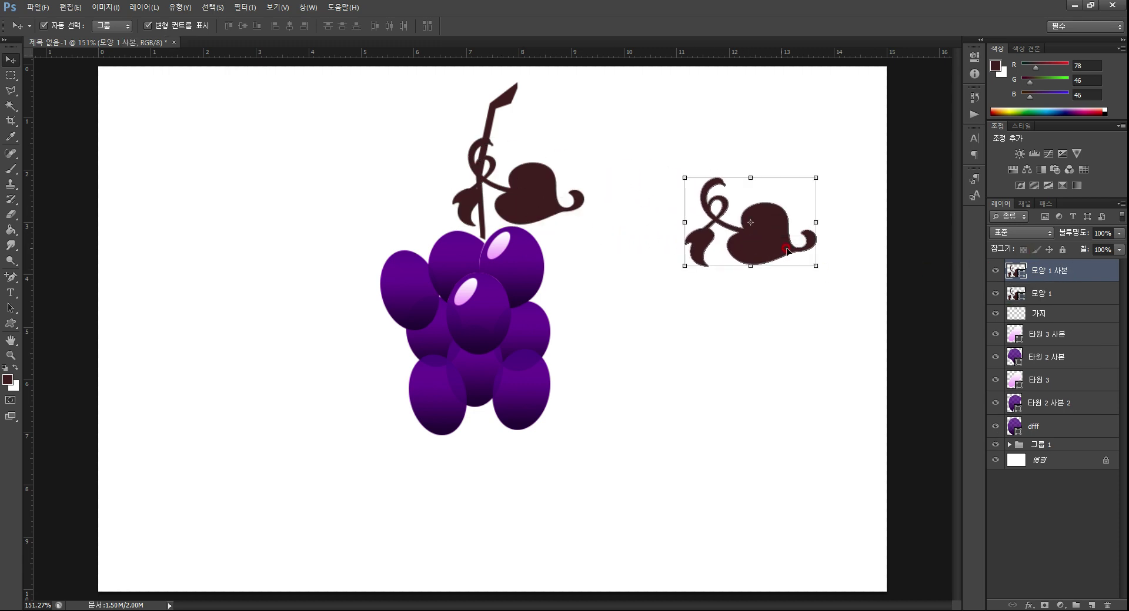
key("ctrl+t")
right_click(813, 222)
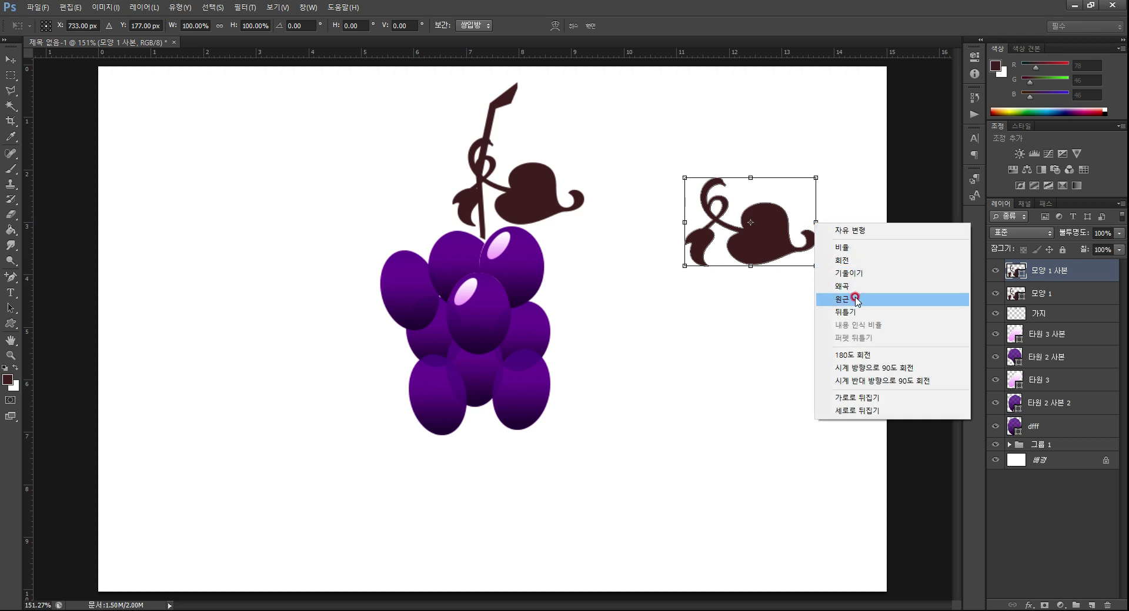
left_click(861, 395)
left_click_drag(747, 239, 443, 155)
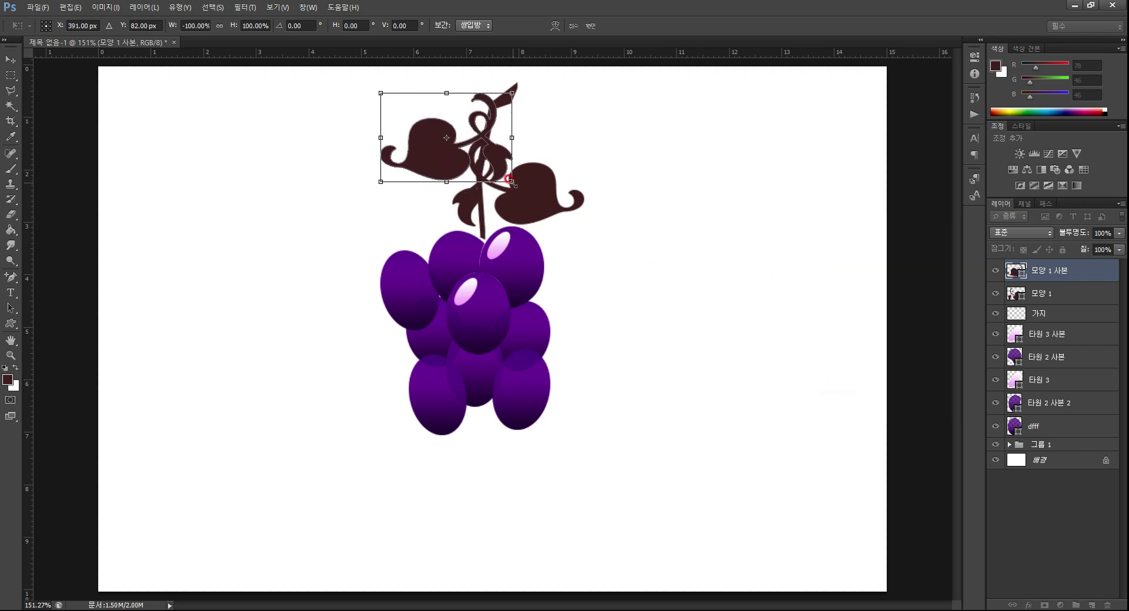
Shrink the ornament copy to about 72% wide and 45% high, flip it vertically, tilt it about -33°, and place it across the stem near its tip
left_click_drag(512, 181, 446, 146)
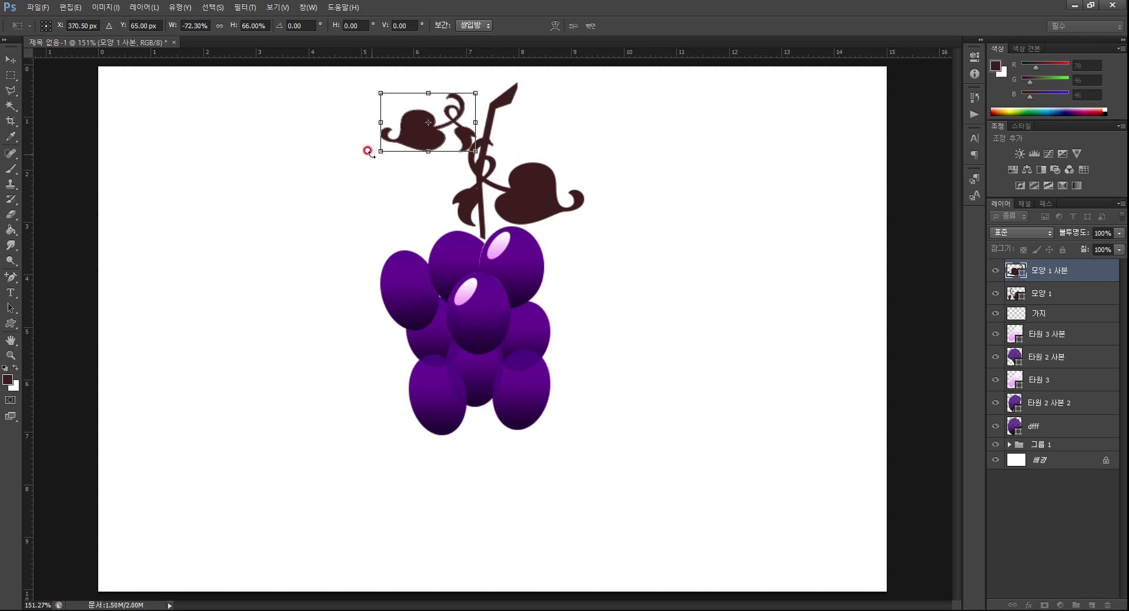
left_click_drag(368, 148, 388, 184)
left_click_drag(428, 139, 429, 125)
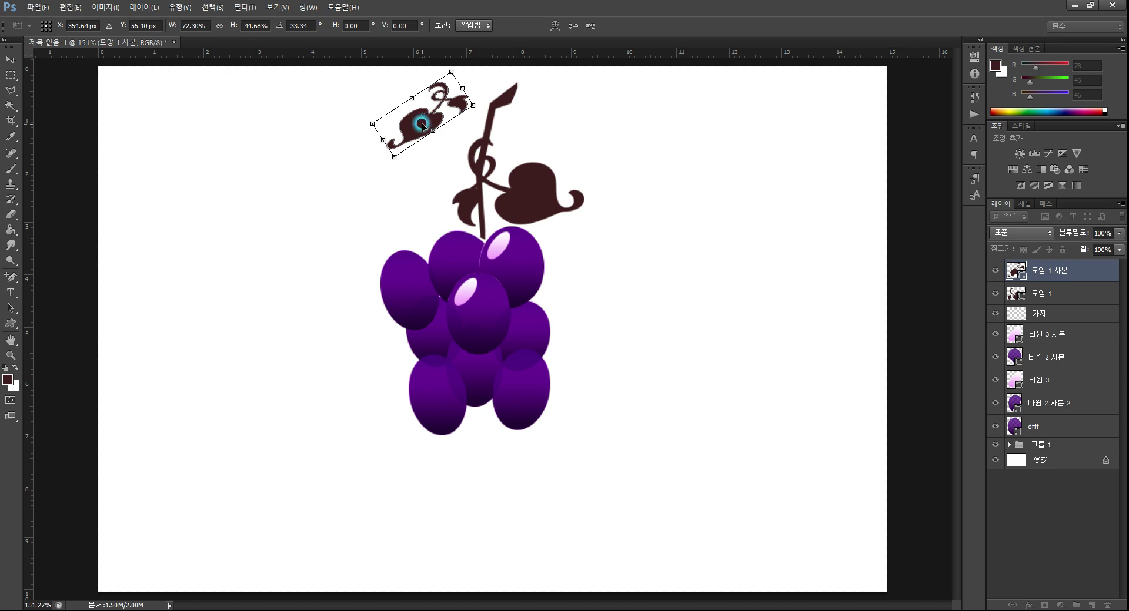
key("Return")
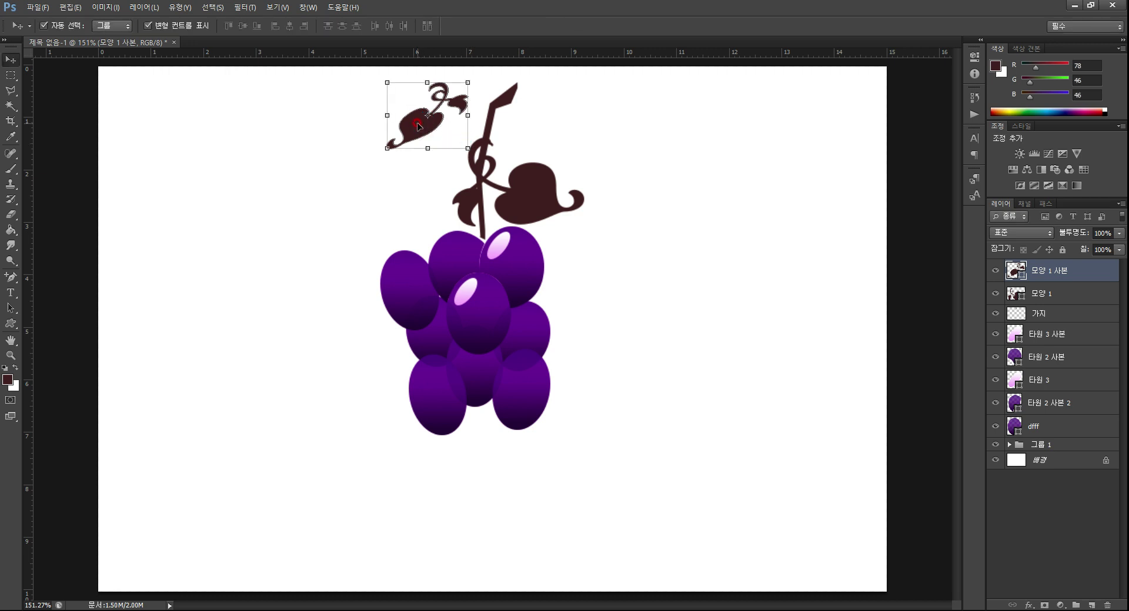
left_click_drag(423, 126, 474, 137)
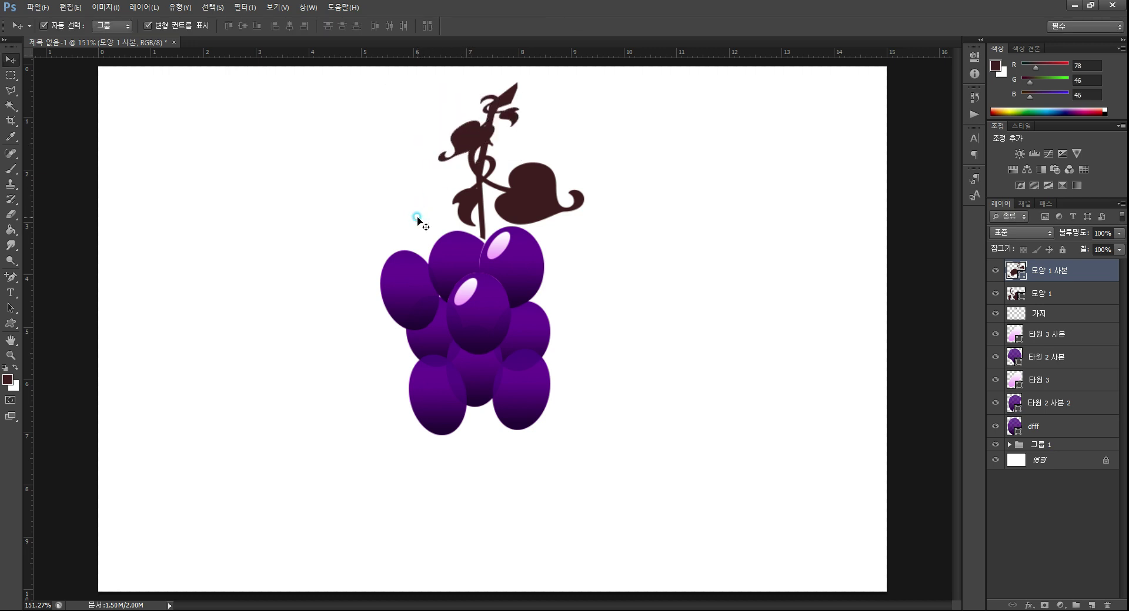
left_click(376, 247)
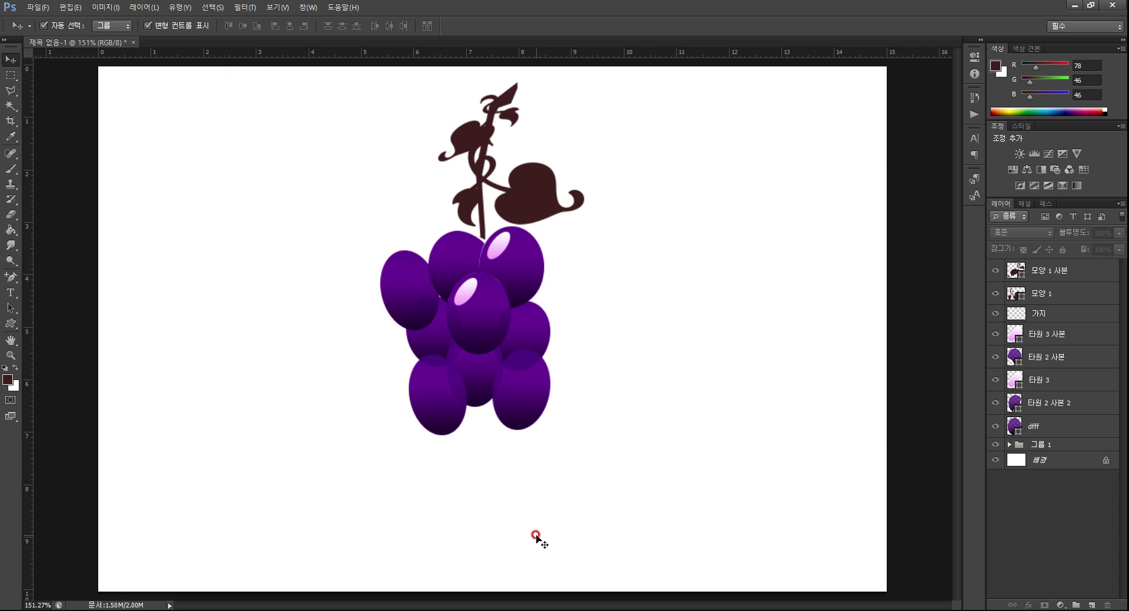
Check the document's pixel dimensions and resolution in the Image Size settings, leaving them unchanged
left_click(106, 7)
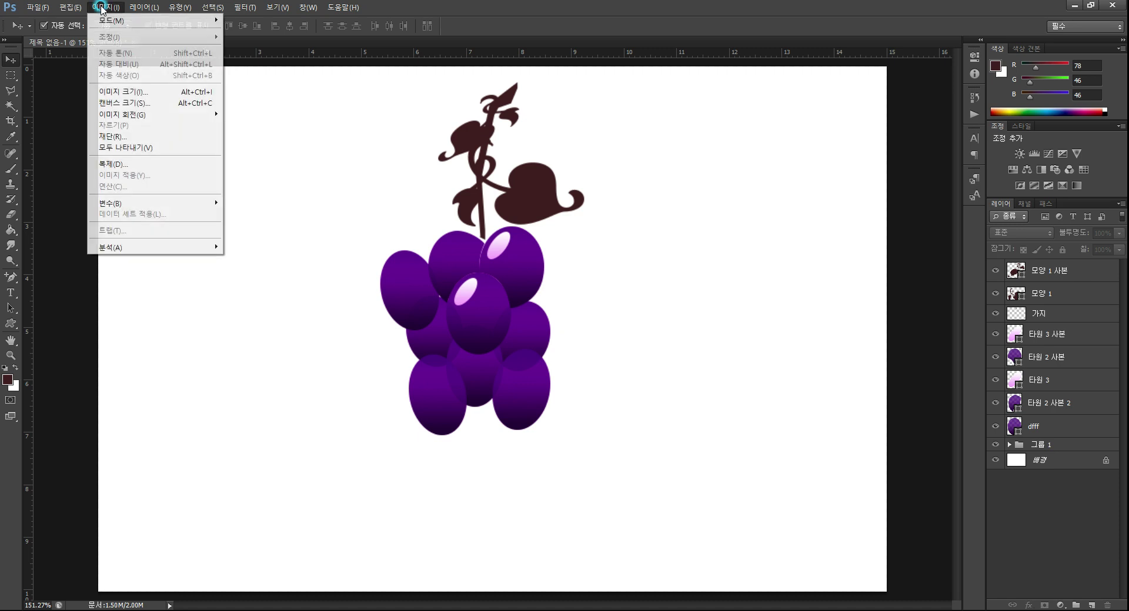
left_click(126, 92)
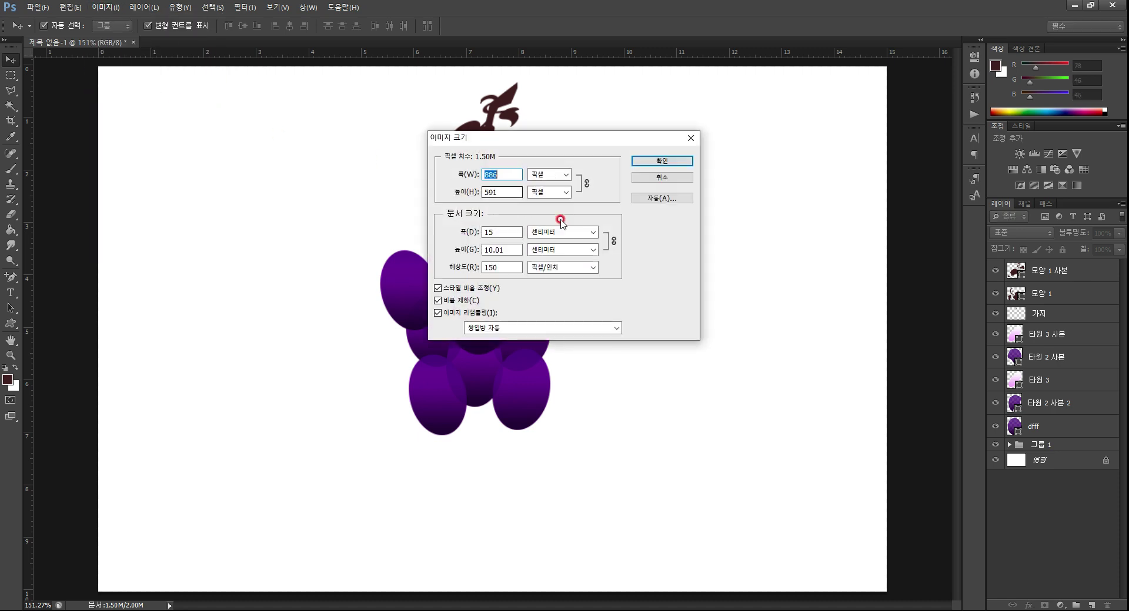
left_click(497, 267)
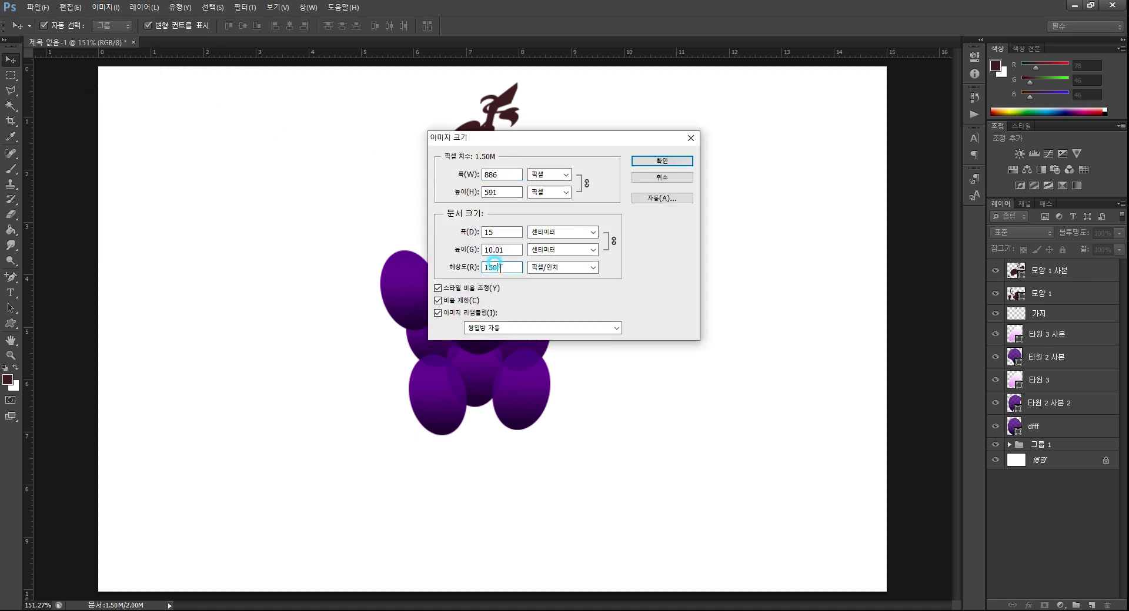
left_click(486, 267)
left_click(672, 179)
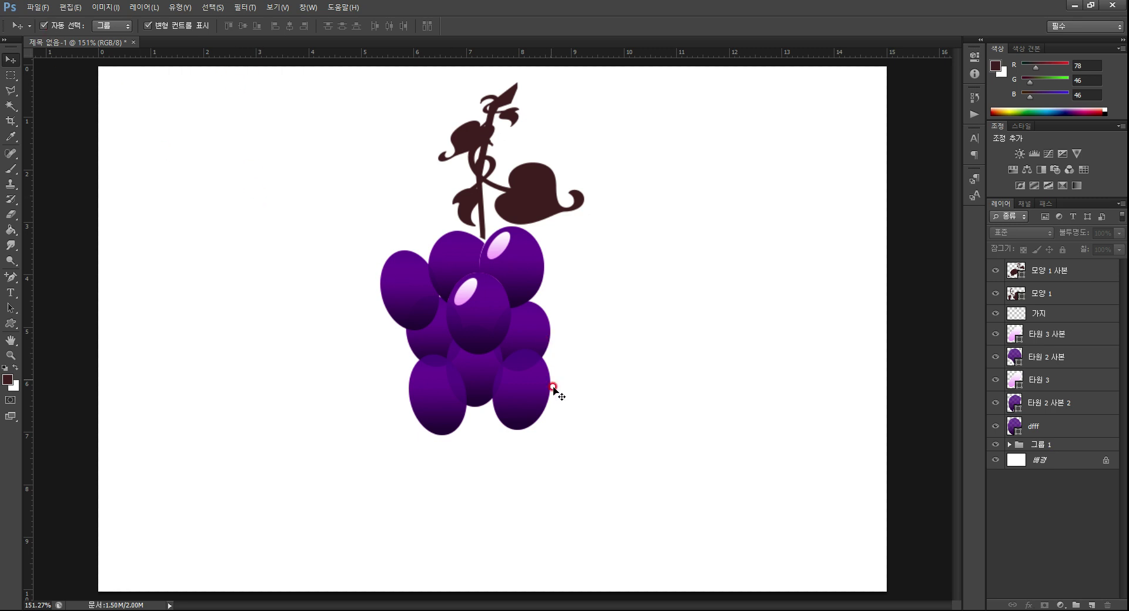
Duplicate the grape group 그룹 1 and move the copy down and slightly left to lengthen the cluster
left_click(541, 411)
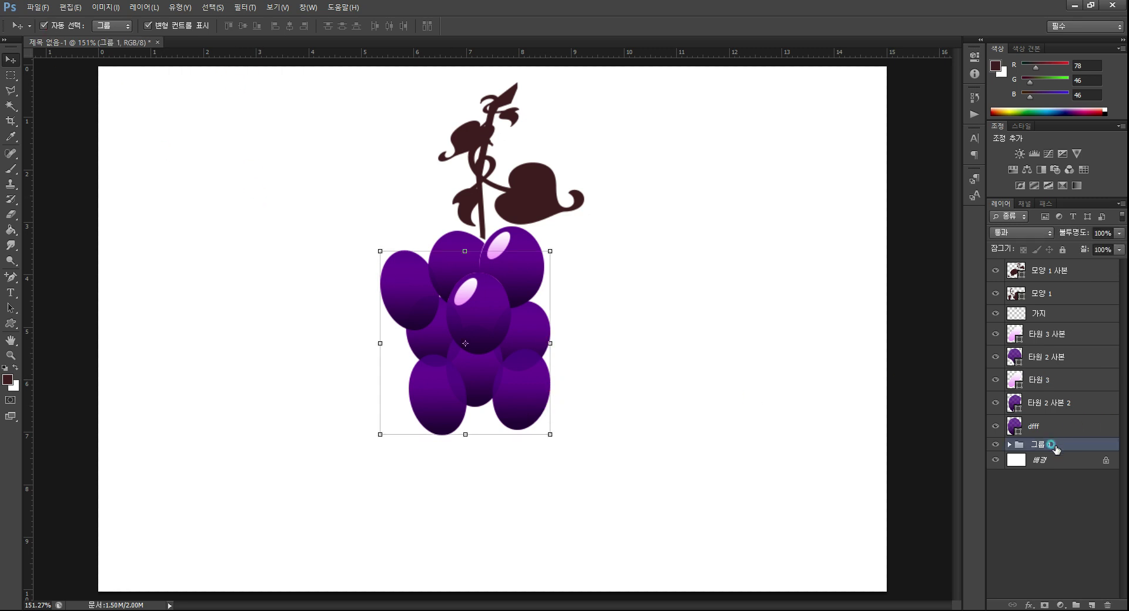
left_click_drag(1053, 446, 1082, 599)
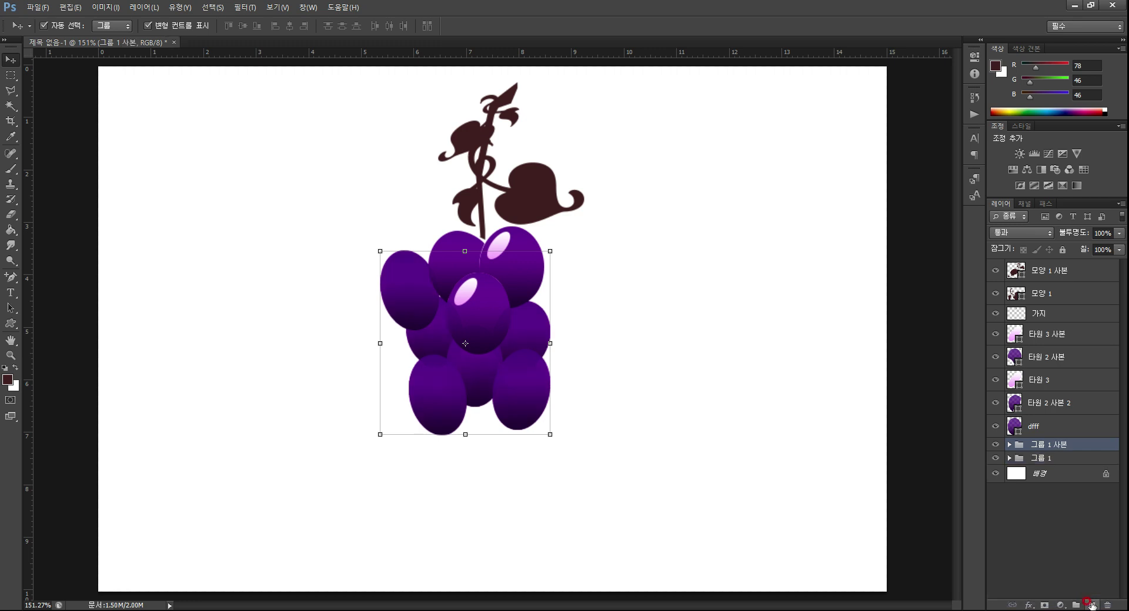
left_click_drag(540, 421, 493, 470)
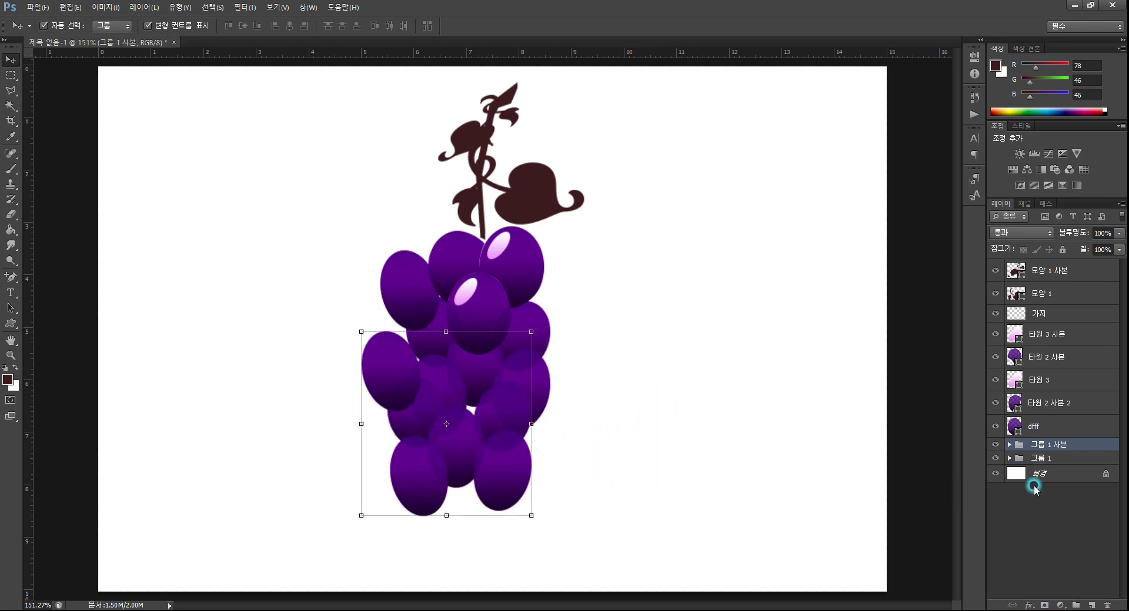
Duplicate the lower grape group, flip the new copy horizontally and place it at the bottom end of the cluster
left_click_drag(1076, 452, 1090, 604)
left_click_drag(508, 467, 583, 531)
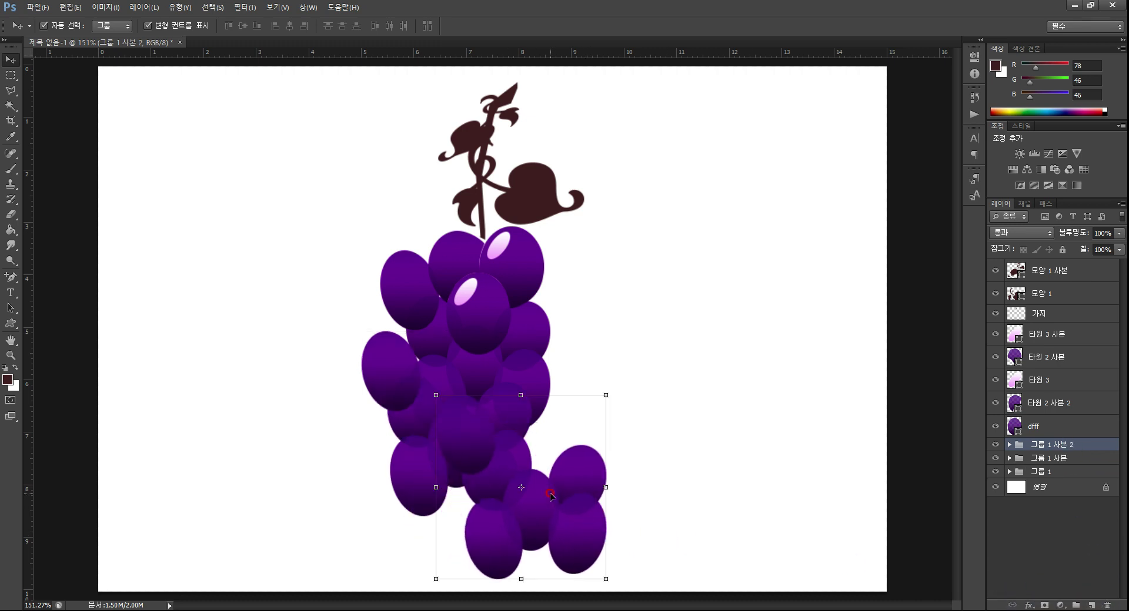
left_click(606, 487)
right_click(601, 482)
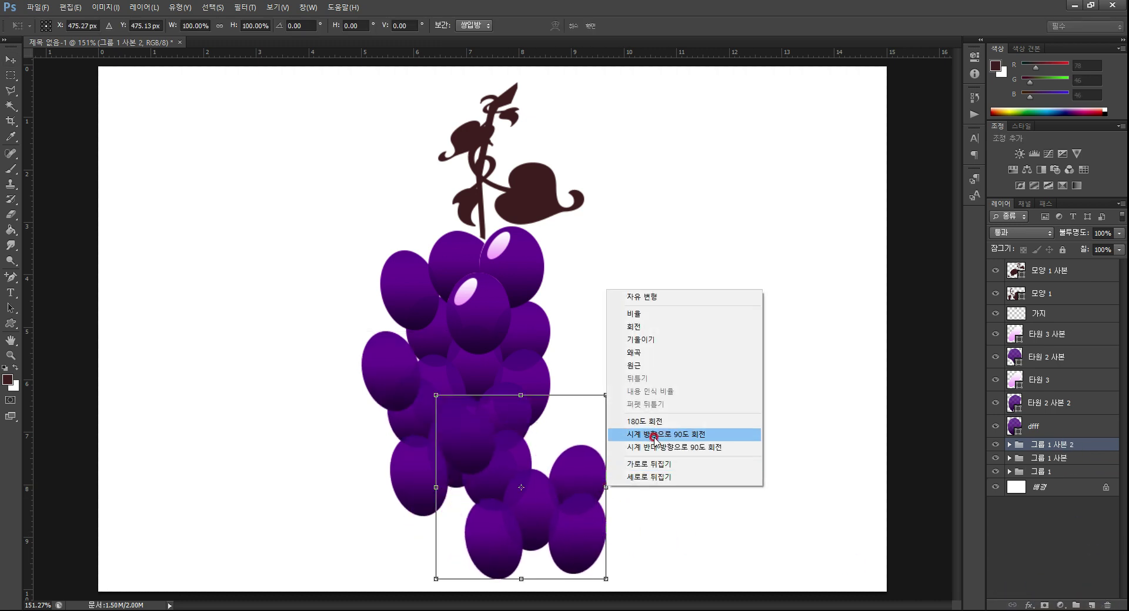
left_click(655, 468)
left_click_drag(550, 492, 522, 495)
double_click(667, 448)
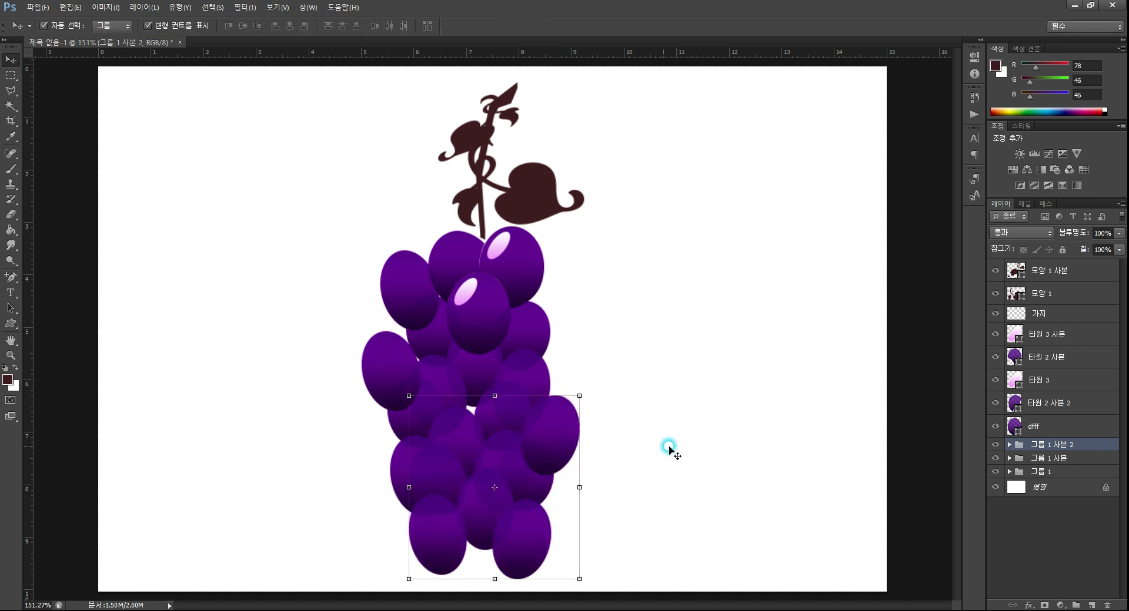
left_click(696, 456)
Start saving the document under a new name and choose the 8주차_동영상_제작 folder inside 포토샵강의 on drive G
left_click(37, 7)
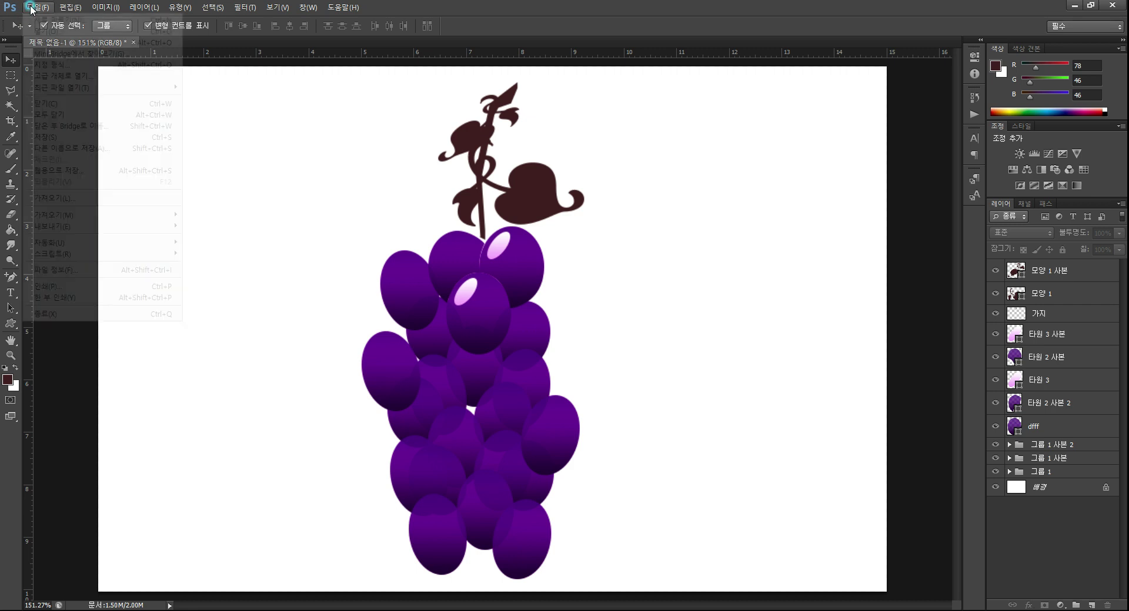
left_click(80, 149)
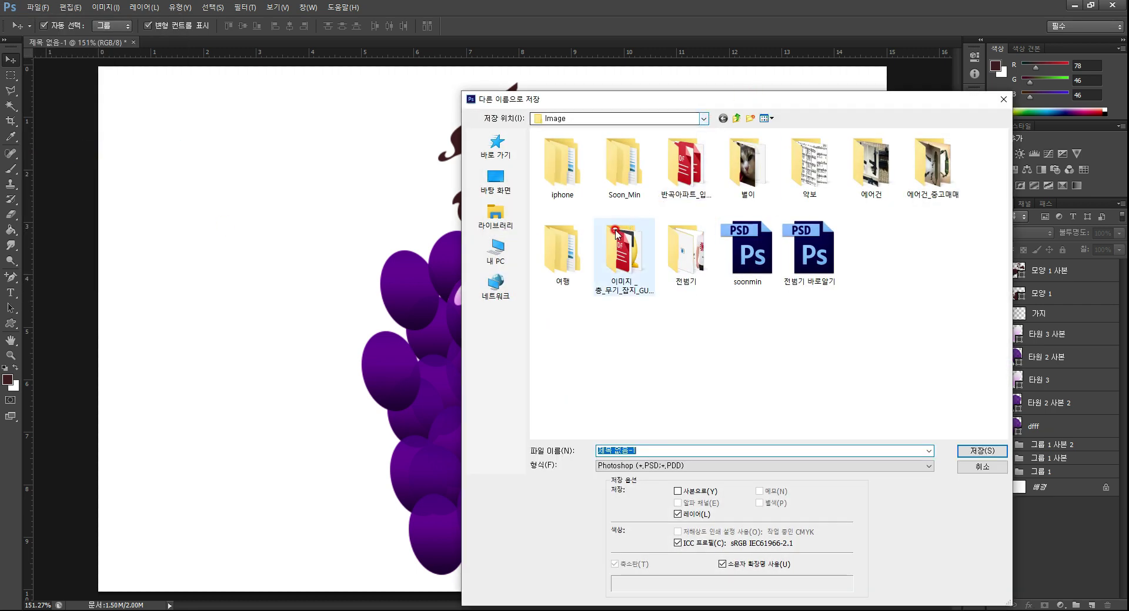
left_click(494, 258)
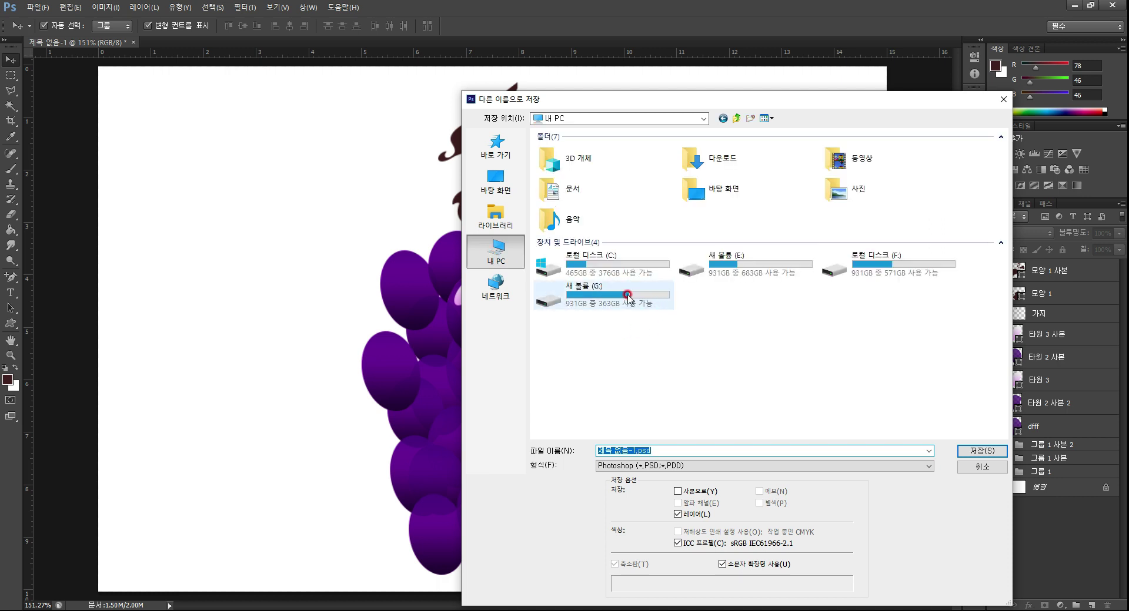
double_click(582, 294)
double_click(557, 217)
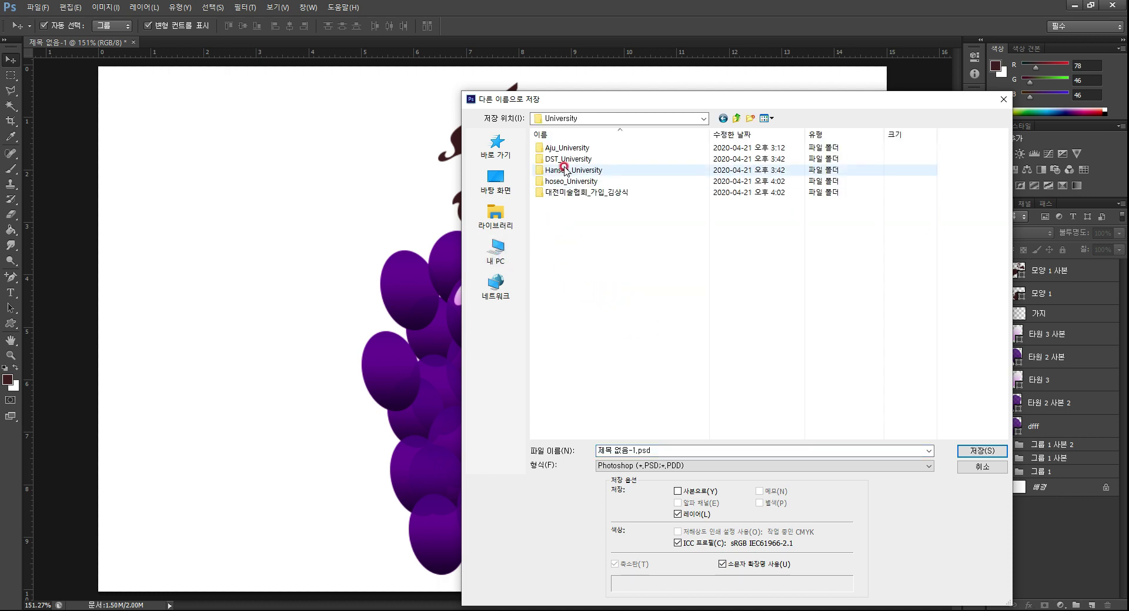
double_click(563, 160)
double_click(563, 160)
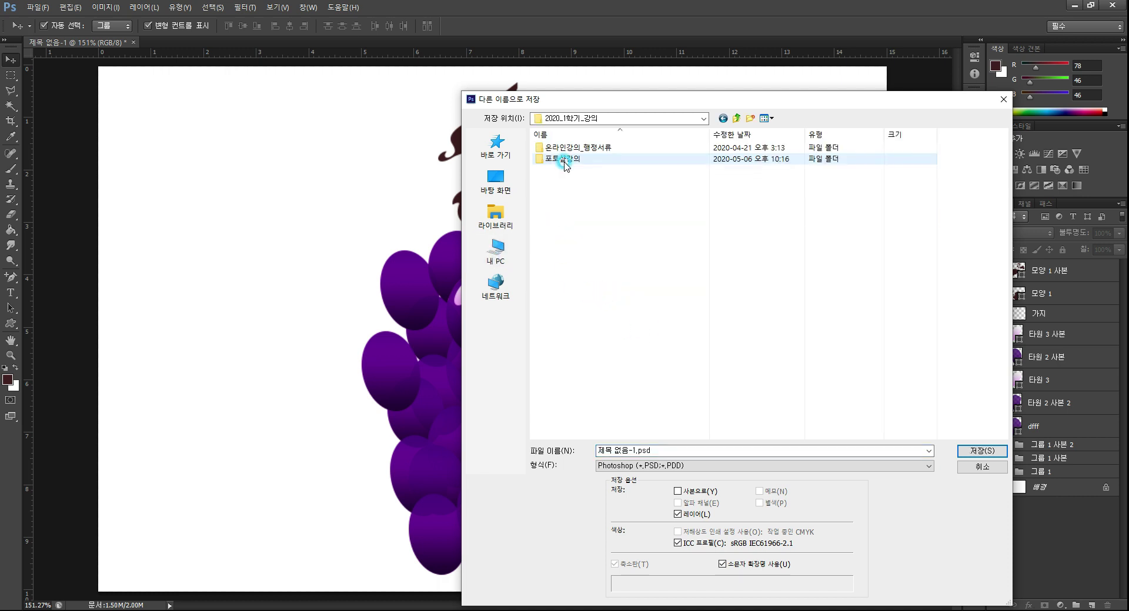
left_click(567, 160)
double_click(567, 160)
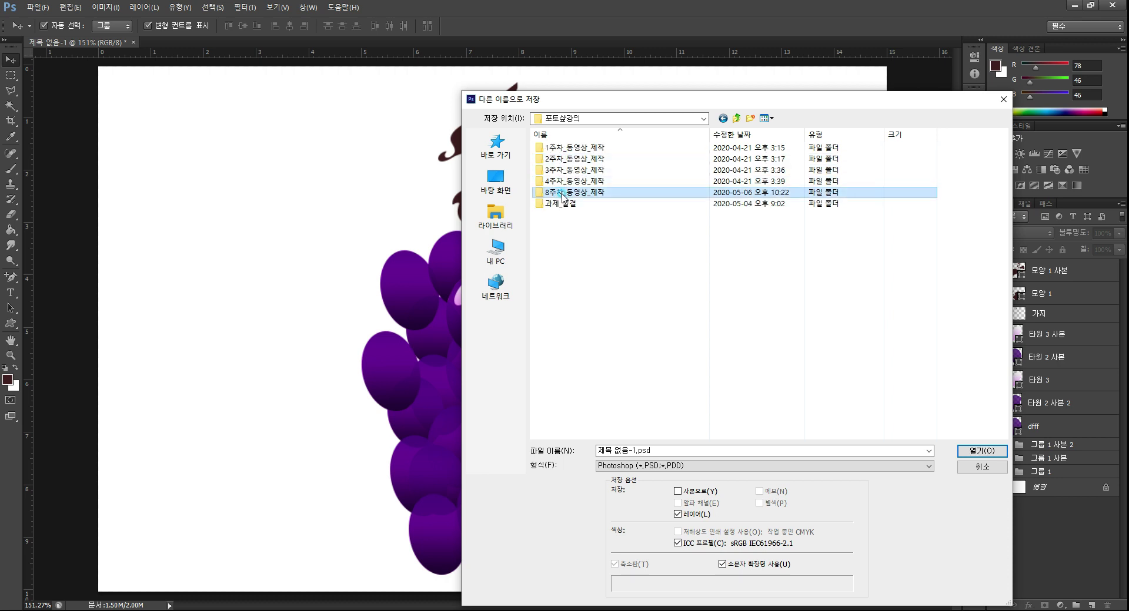
double_click(562, 192)
Name the file 20200506_8_week and save it as a Photoshop PSD with maximum compatibility
left_click(666, 367)
key("Tab")
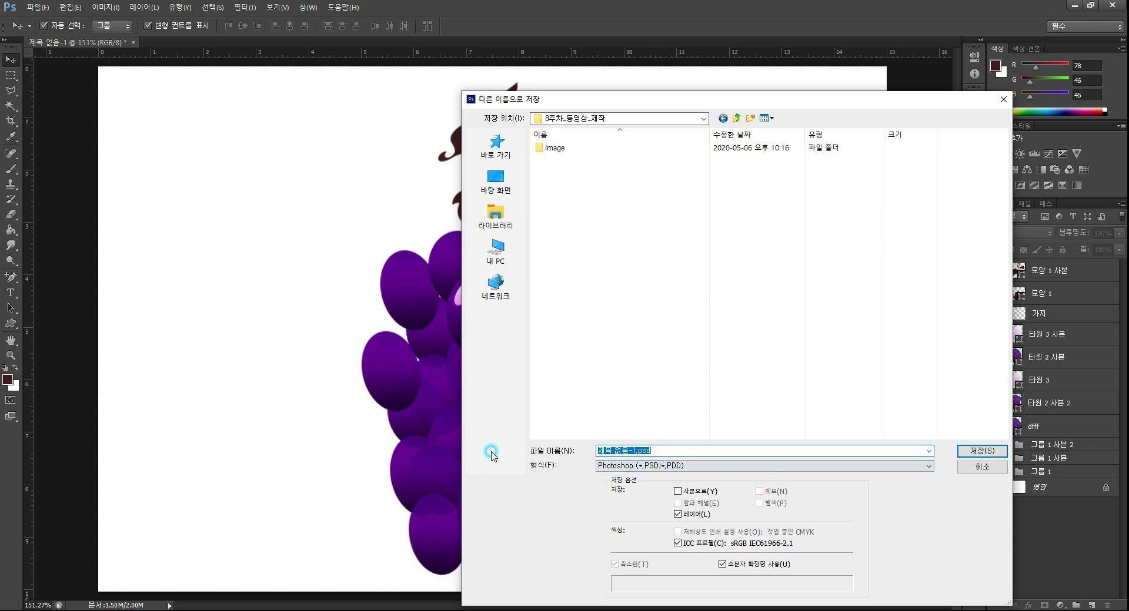
type("20200506_8_week")
left_click(982, 451)
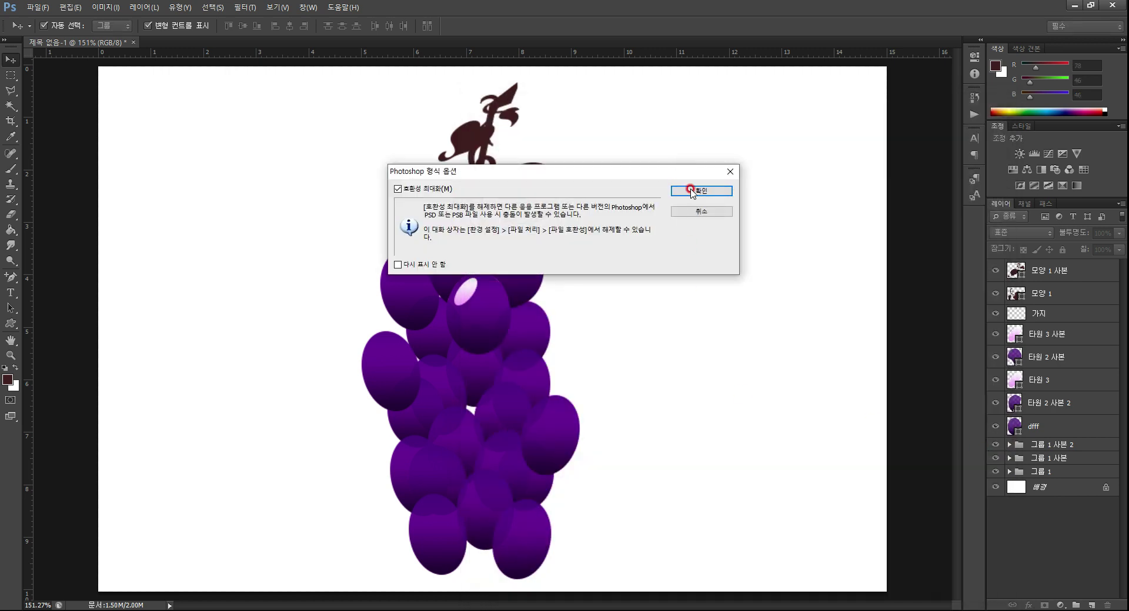
left_click(691, 188)
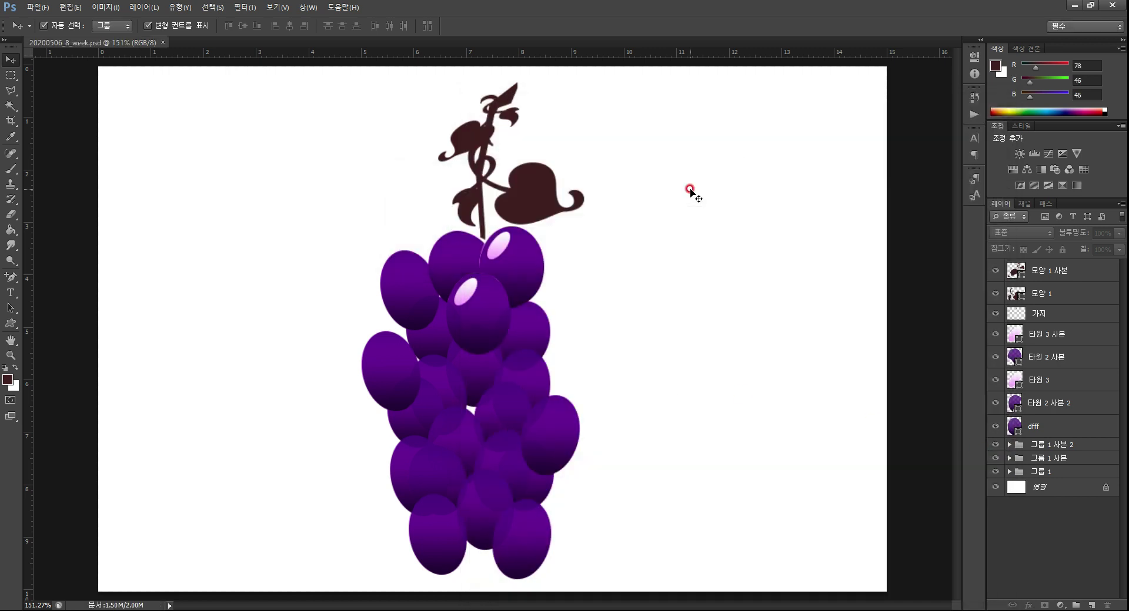
Examine the file properties of the saved 20200506_8_week PSD, including its size, from the Open dialog
left_click(43, 8)
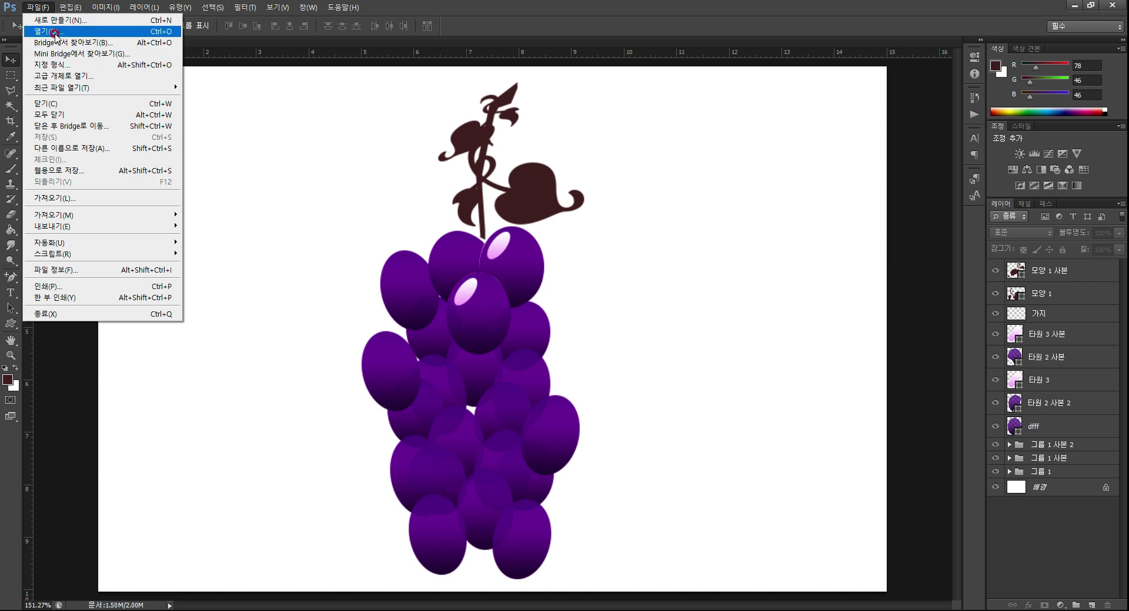
left_click(48, 31)
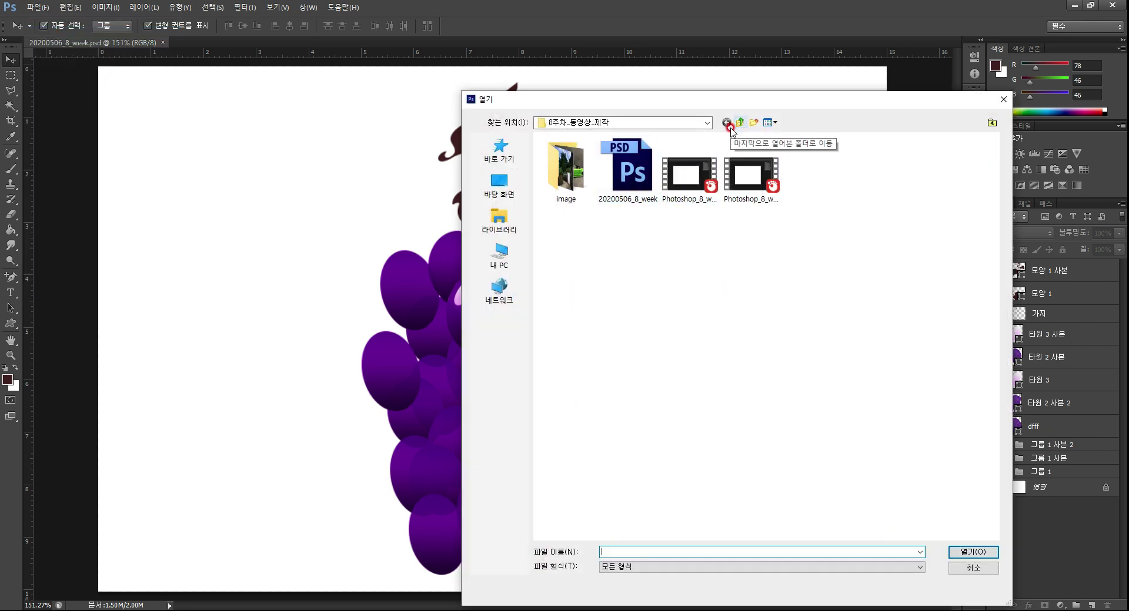
left_click(632, 176)
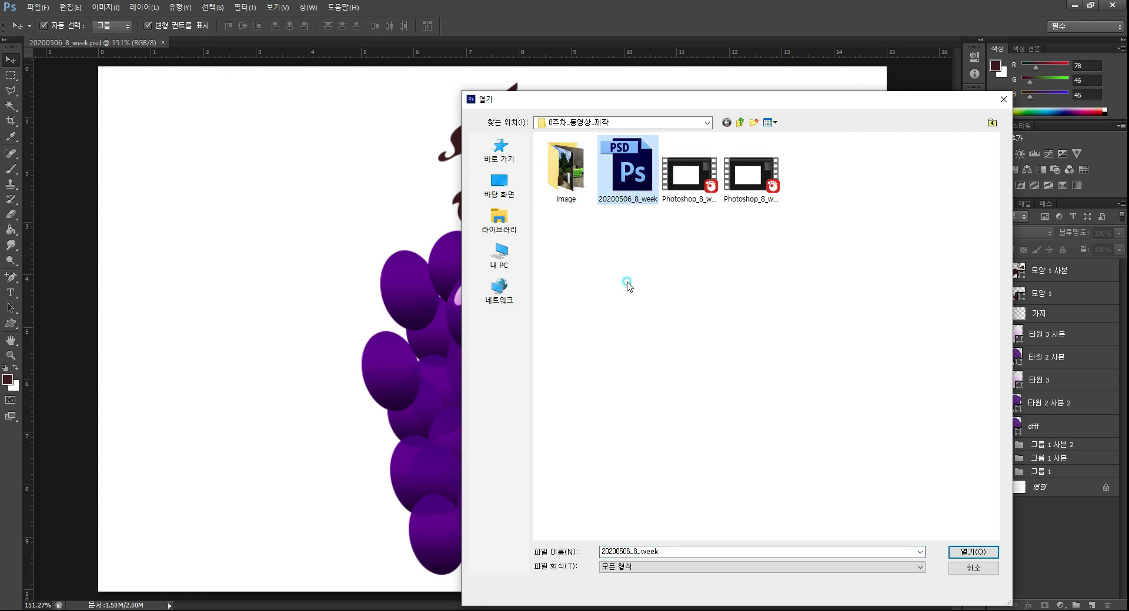
left_click(624, 198)
right_click(626, 201)
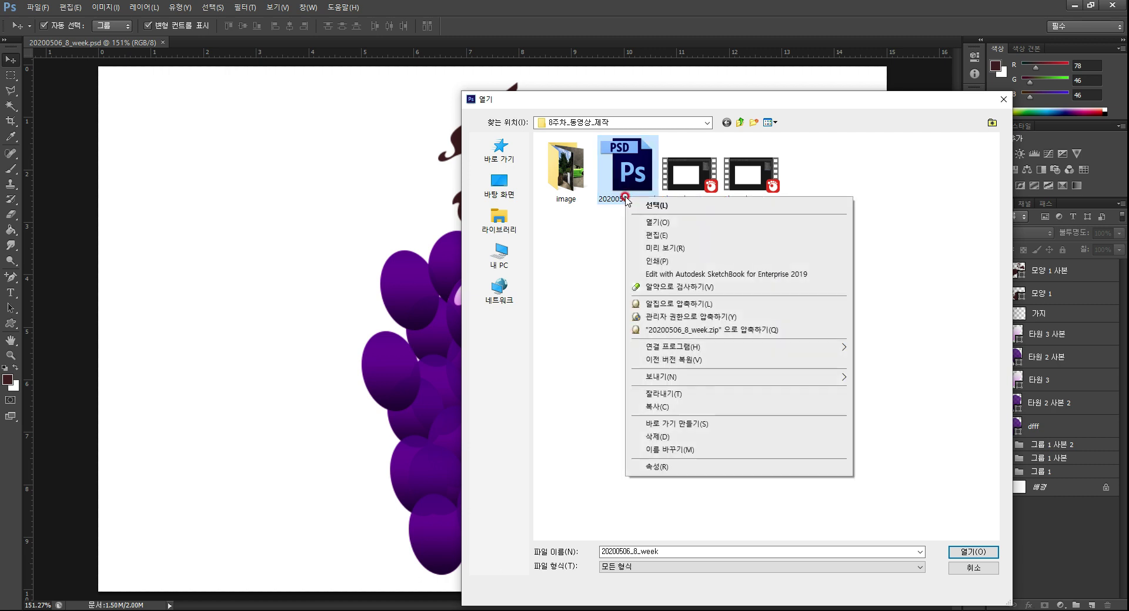
left_click(676, 466)
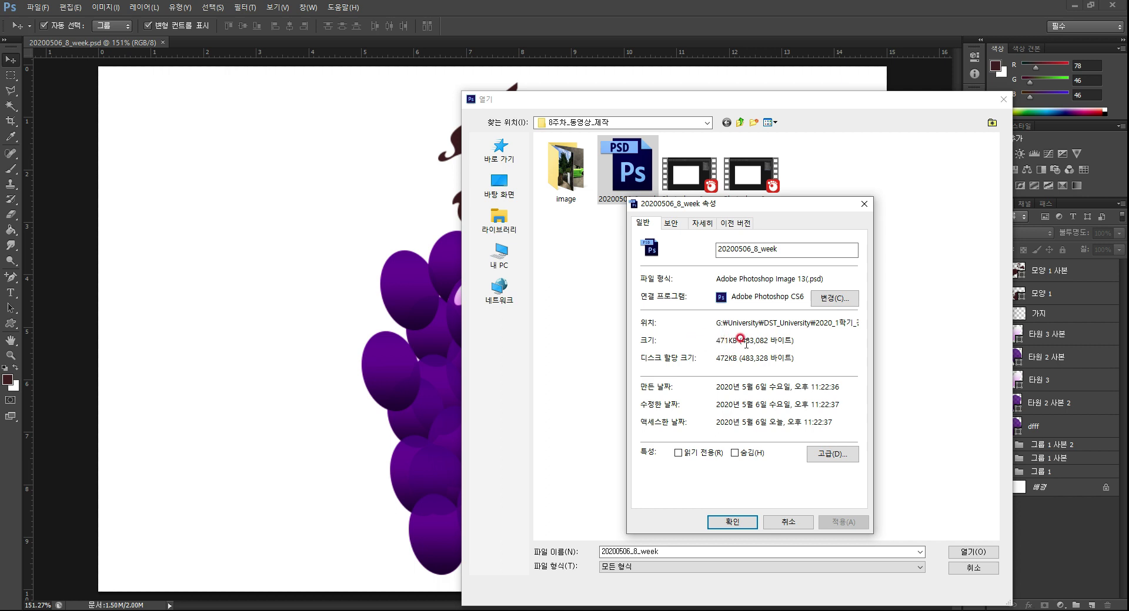
left_click(729, 523)
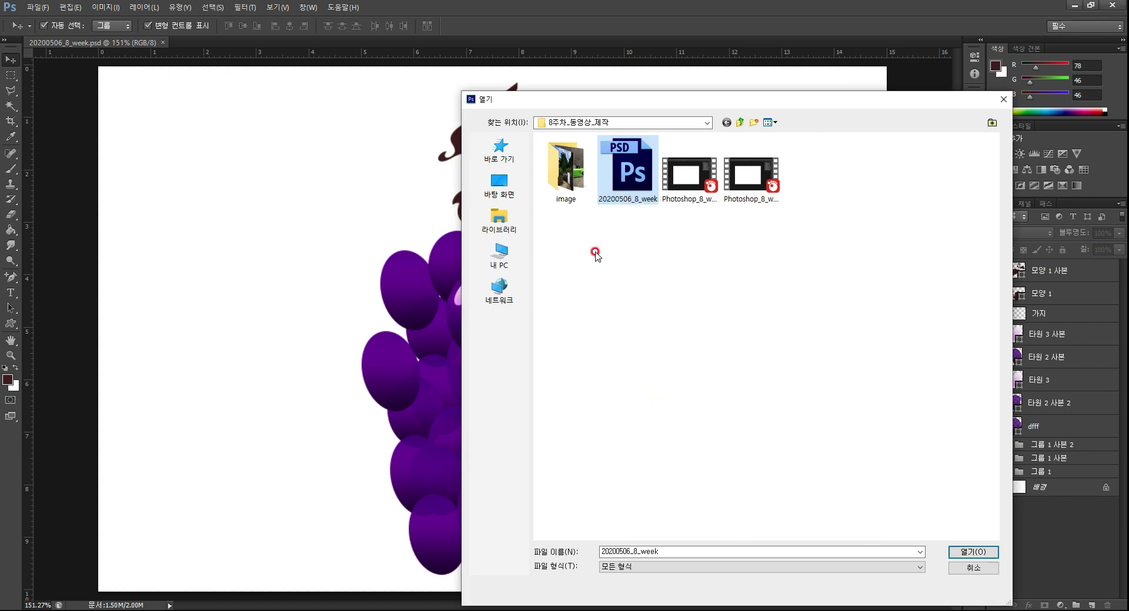